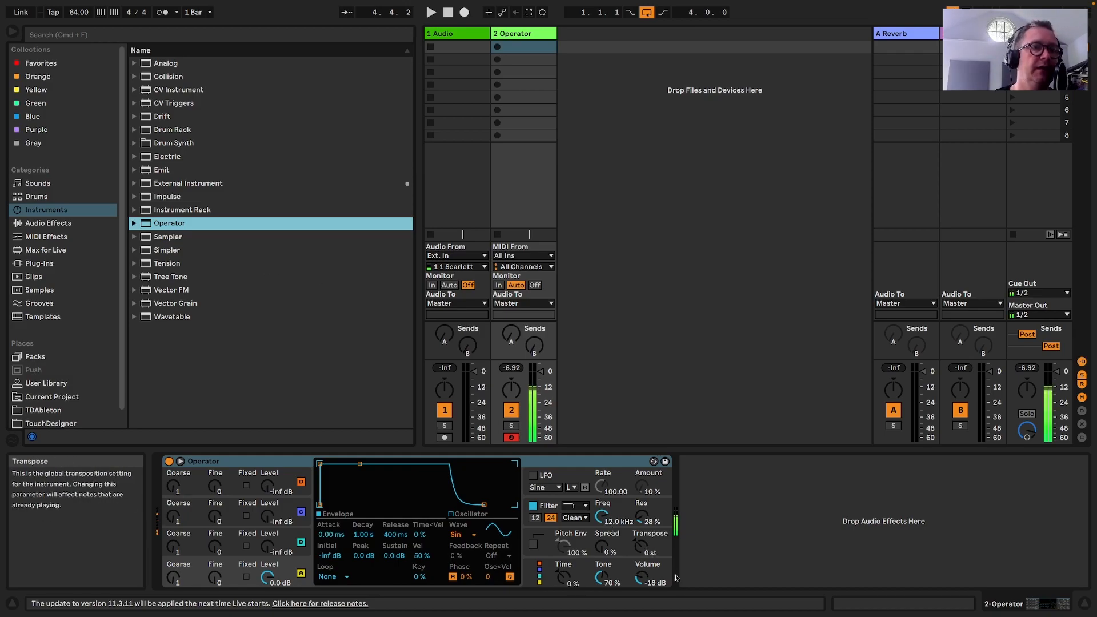
Set Operator's overall volume to -12 dB
left_click_drag(645, 583, 645, 562)
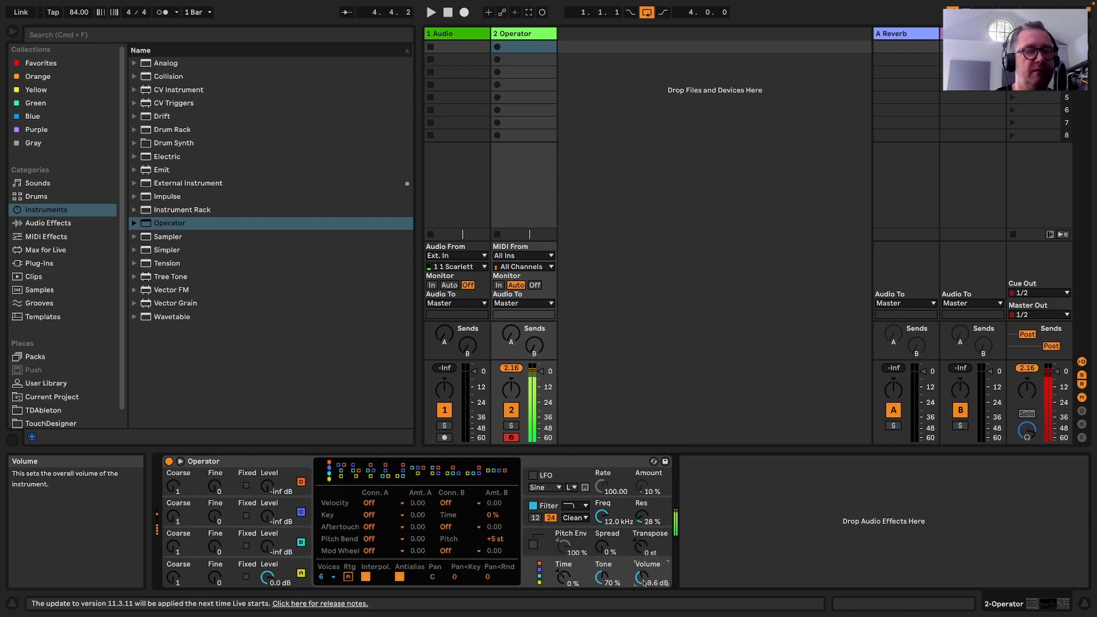
left_click_drag(643, 583, 643, 590)
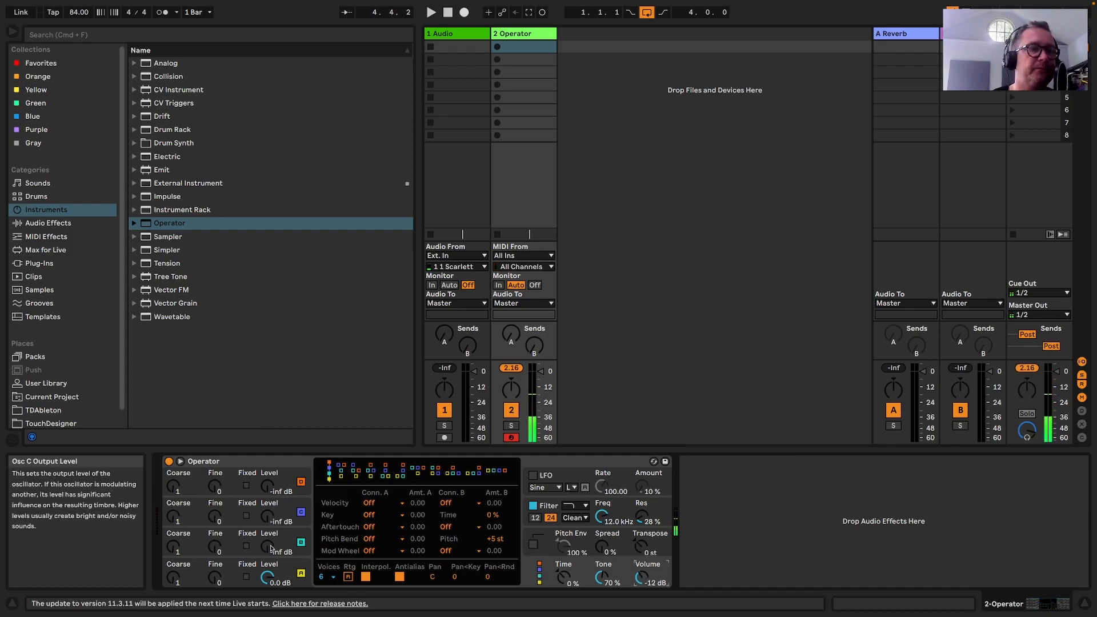
Add a Limiter from the Dynamics audio effects to the Master track
left_click(1037, 33)
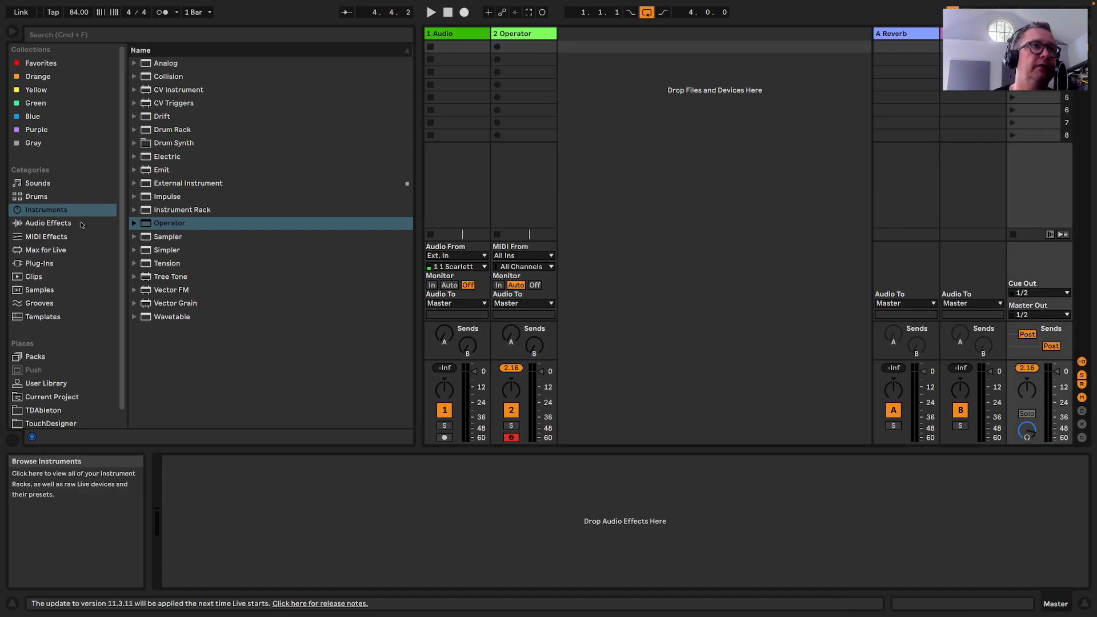
left_click(63, 222)
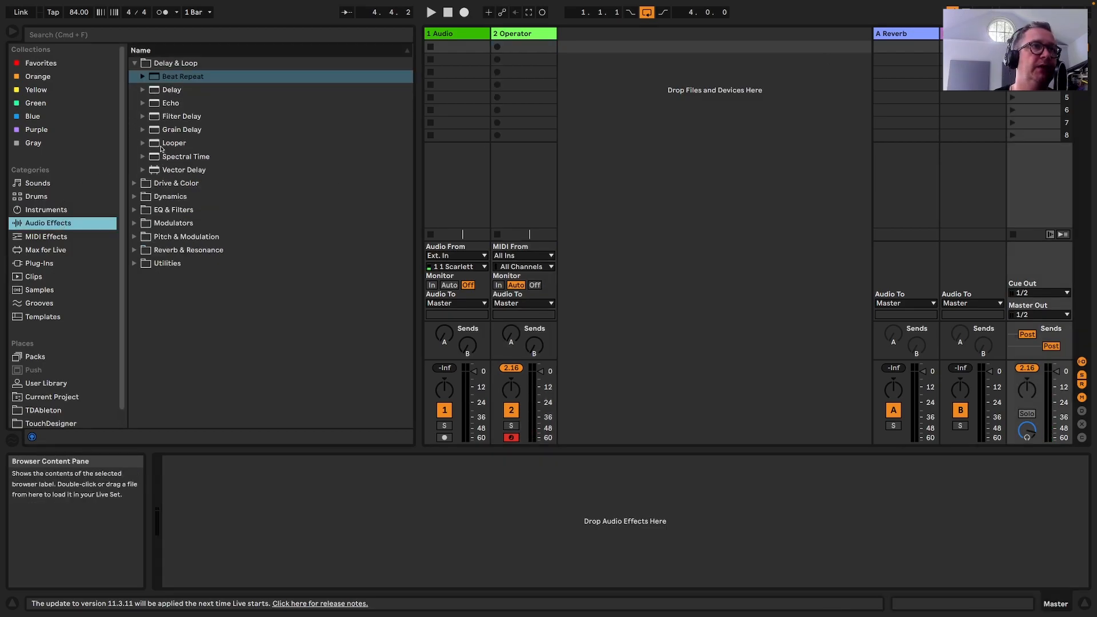
left_click(134, 184)
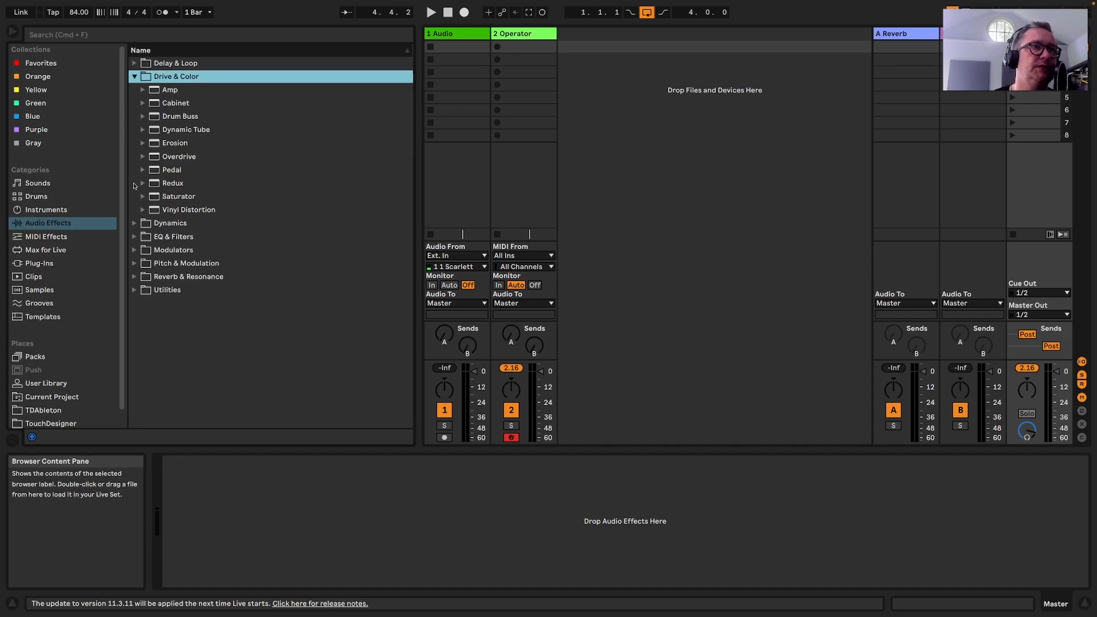
left_click(134, 223)
double_click(170, 143)
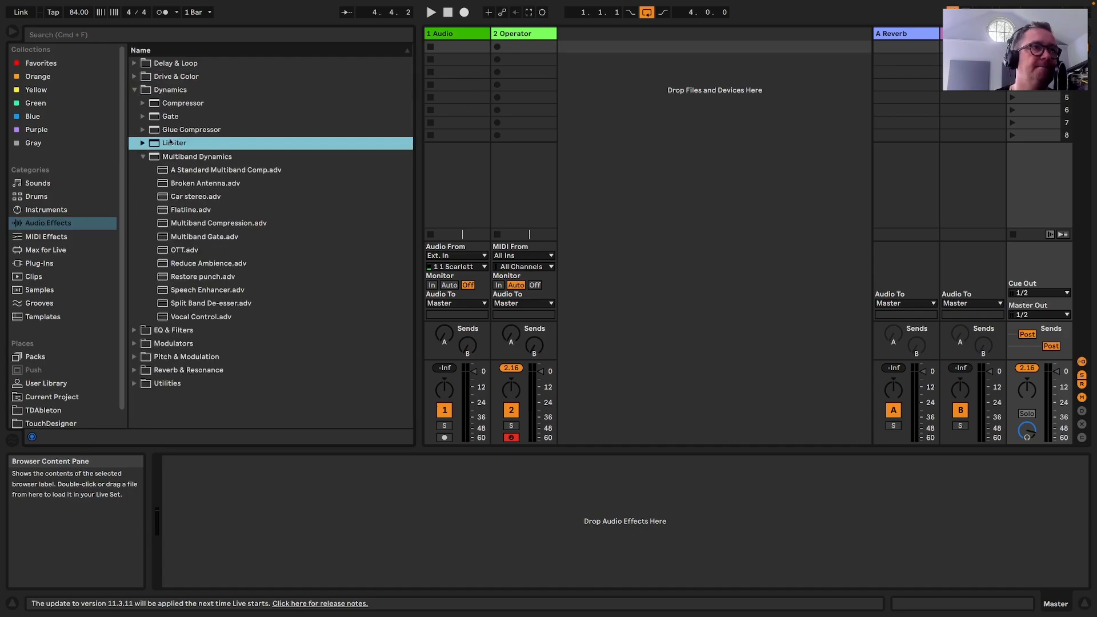
On the Operator track, set oscillator B's level to -17 dB and its level velocity sensitivity to 100%
left_click(527, 33)
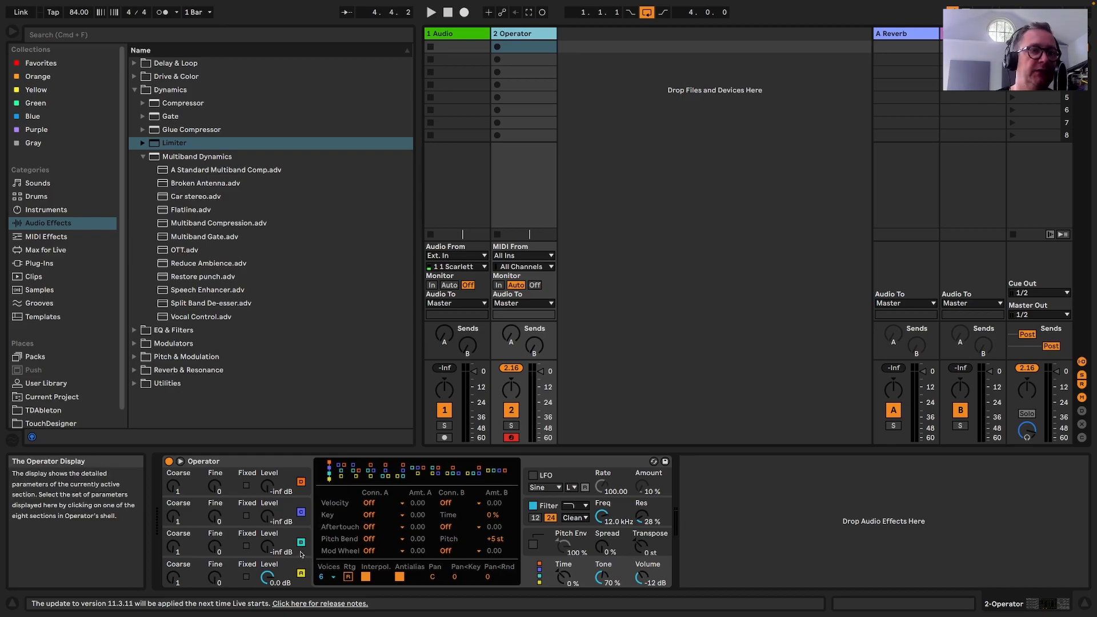
left_click_drag(265, 551, 265, 530)
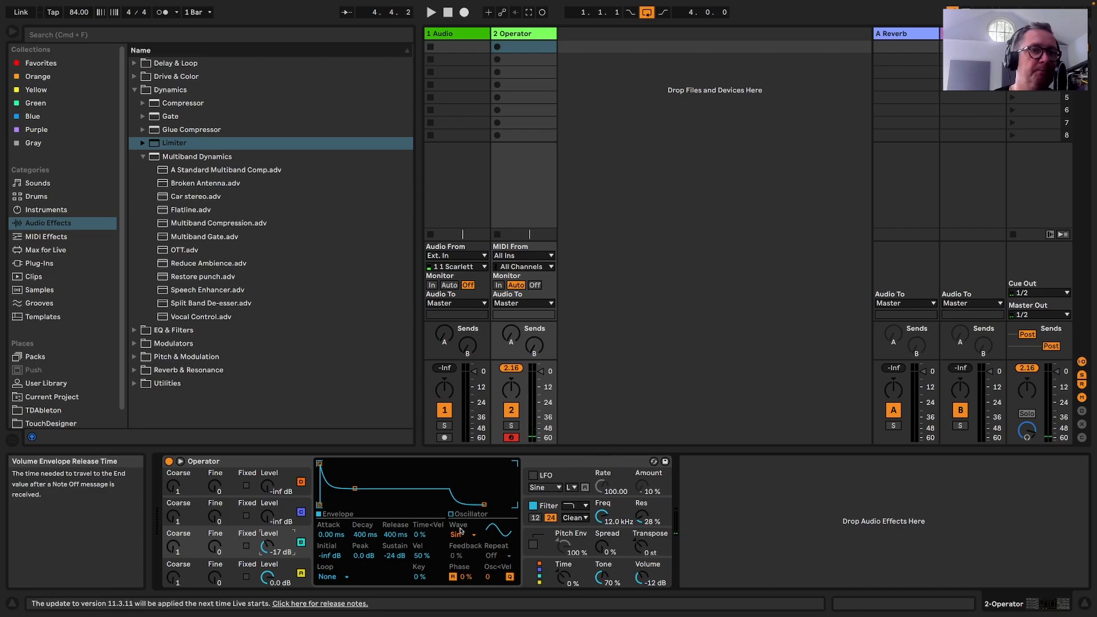
left_click_drag(420, 557, 420, 585)
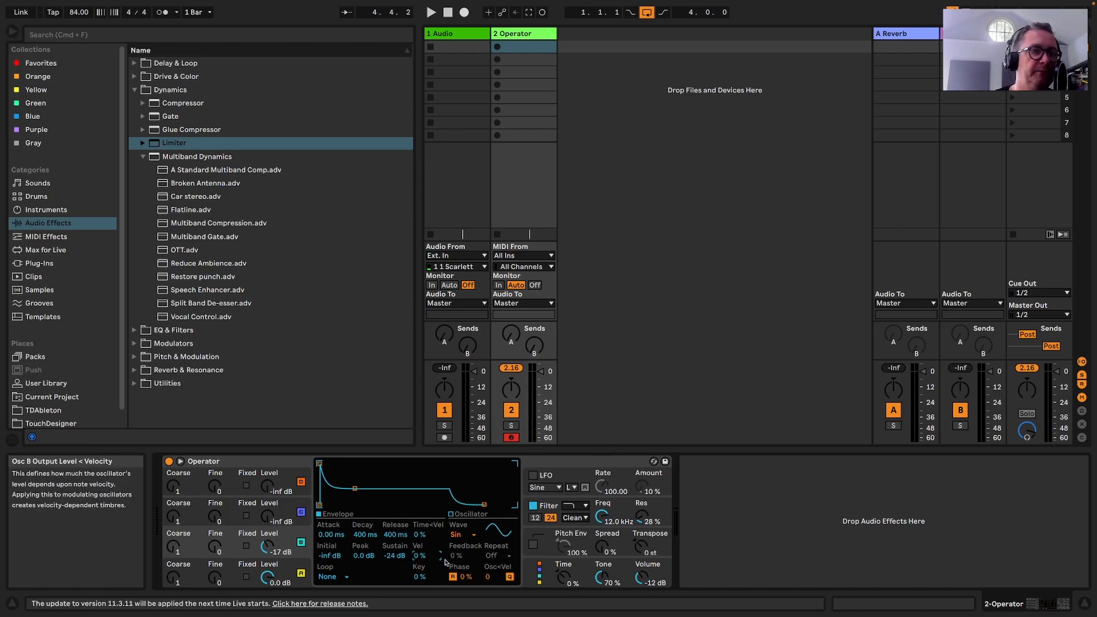
mouse_move(420, 556)
left_mouse_down()
mouse_move(420, 526)
mouse_move(422, 543)
left_mouse_up()
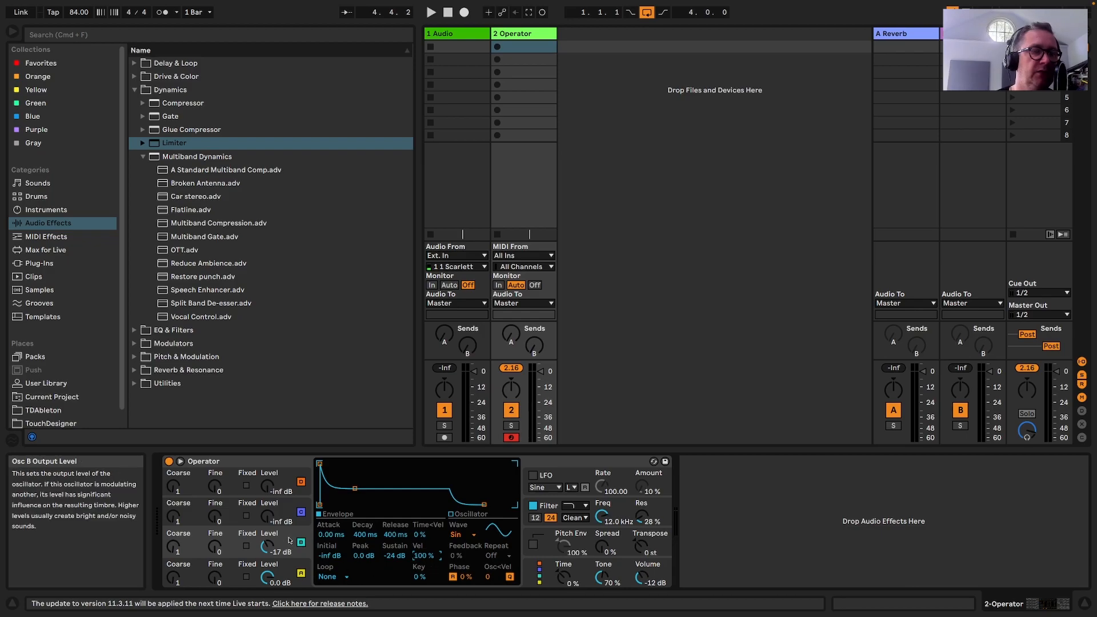
Set oscillator A's level velocity sensitivity to 0% and oscillator B's level to -12 dB
left_click(284, 570)
left_click(289, 545)
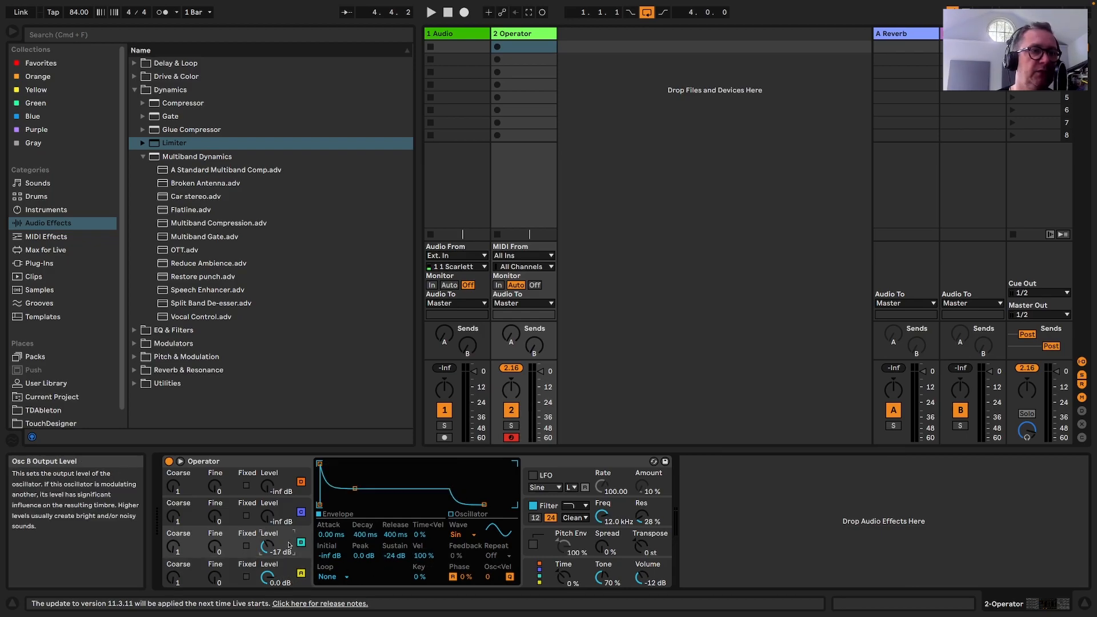
left_click(286, 572)
left_click(419, 556)
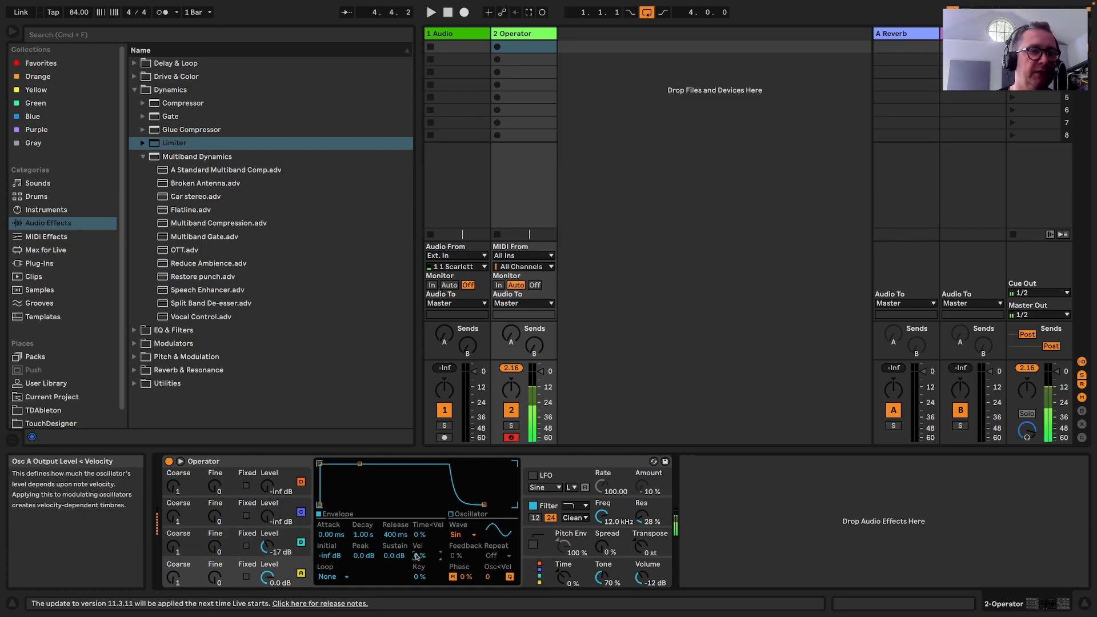
left_click(273, 551)
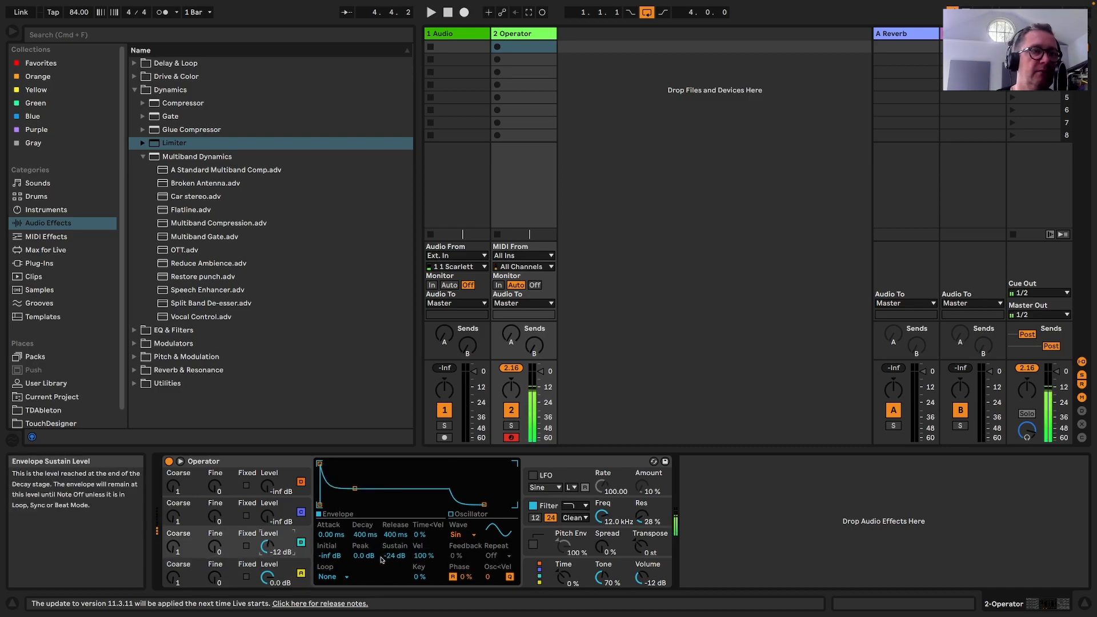
Set Operator's maximum number of voices to 1 in its global settings
left_click(580, 567)
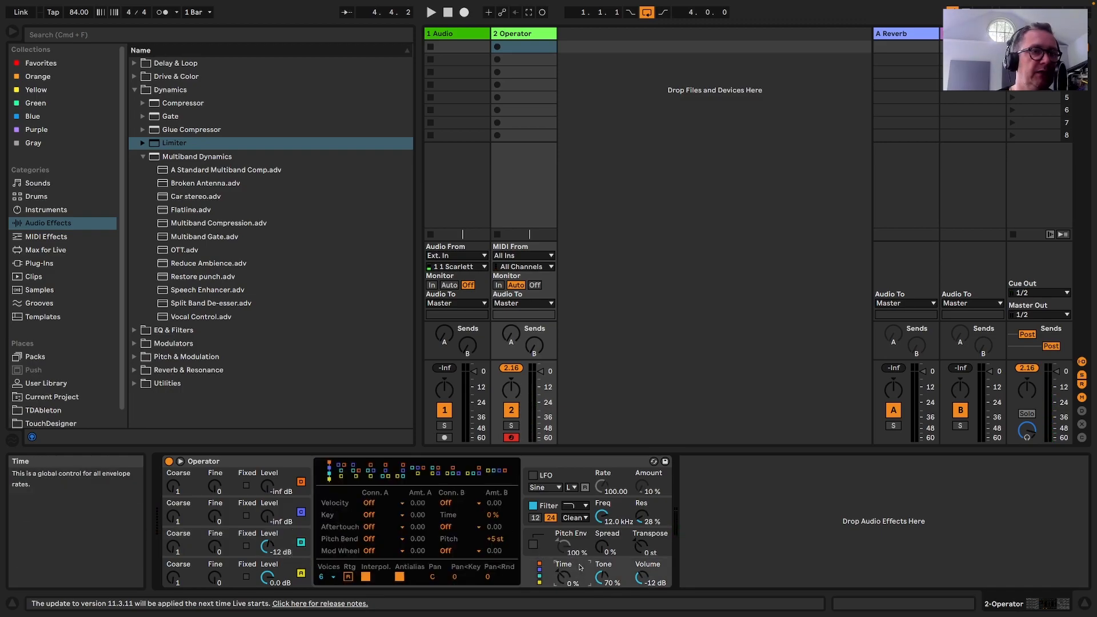
left_click(334, 578)
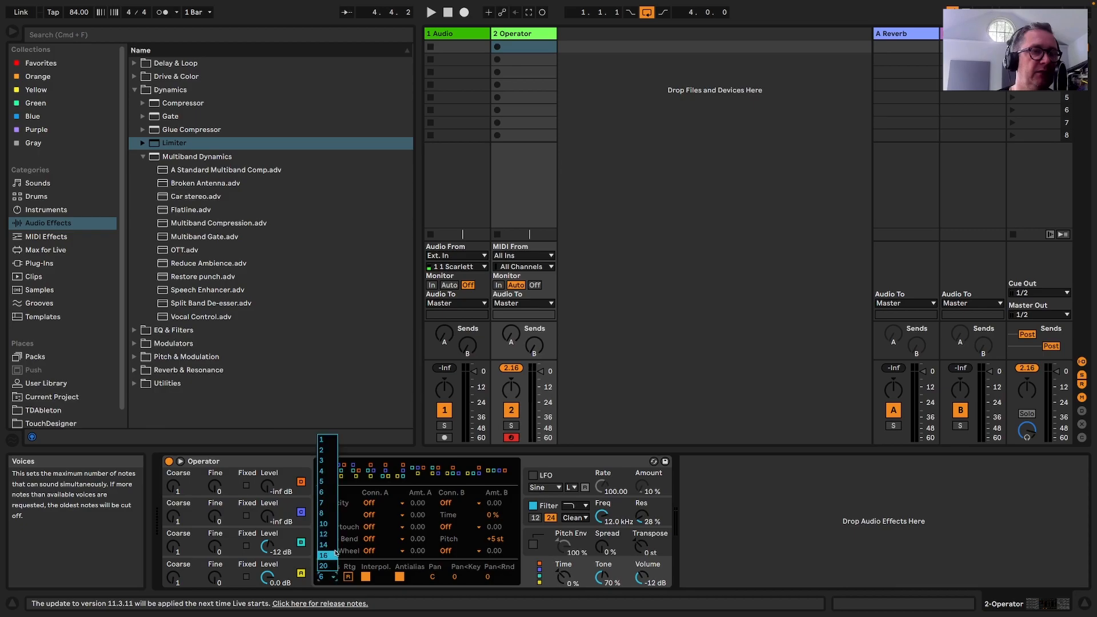
left_click(329, 444)
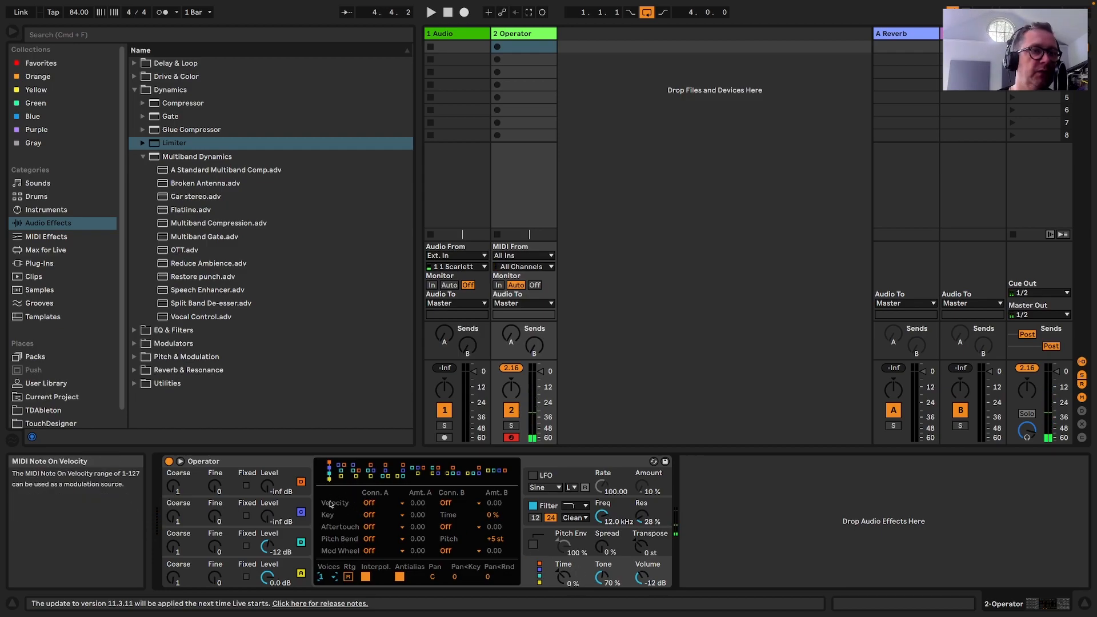
Route note velocity to Time with an amount of 100 and set Operator's global envelope Time to 26%
left_click(368, 503)
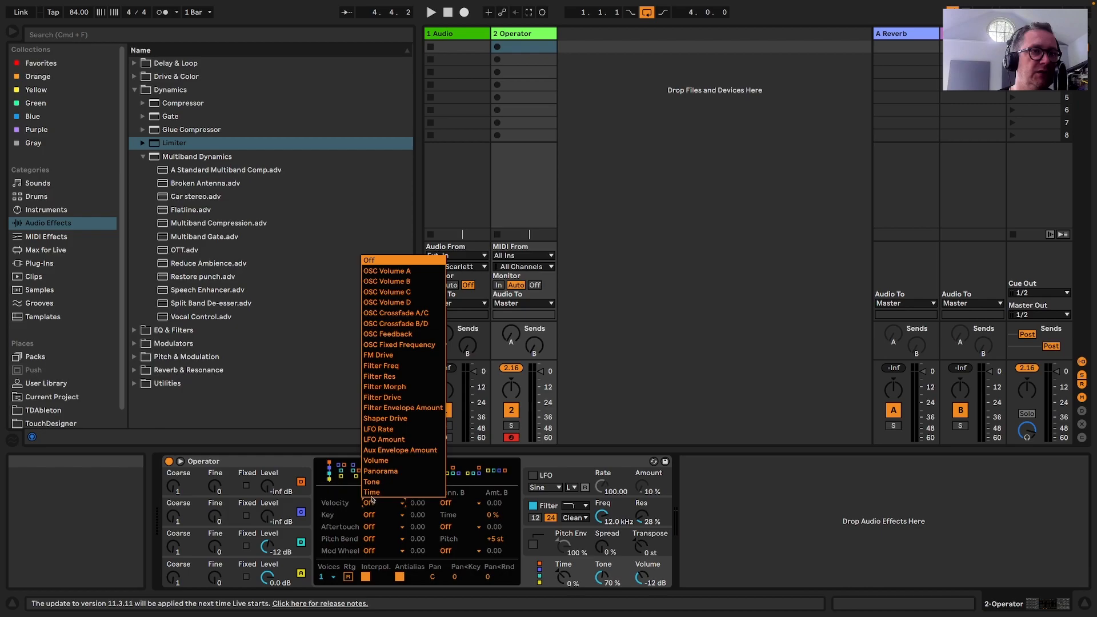
left_click(371, 492)
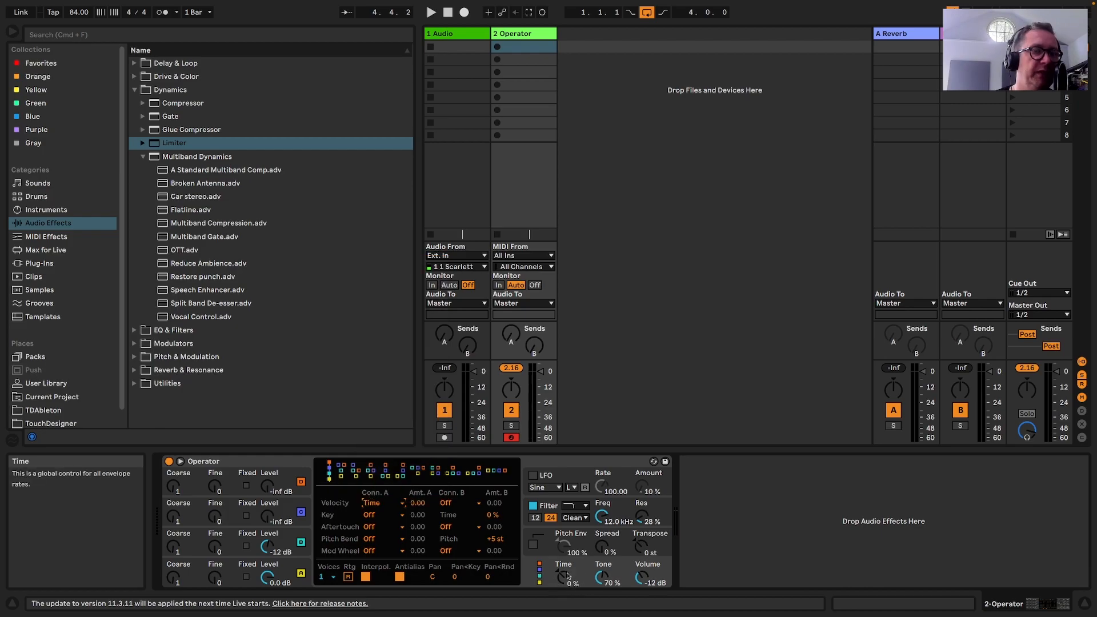
left_click(267, 578)
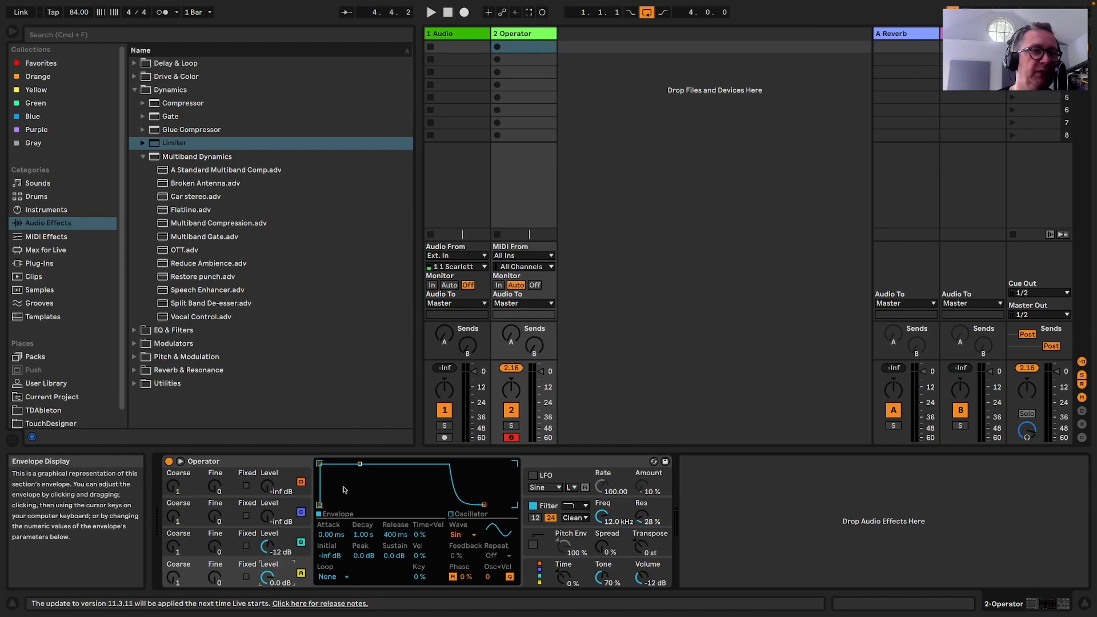
left_click_drag(563, 582, 563, 531)
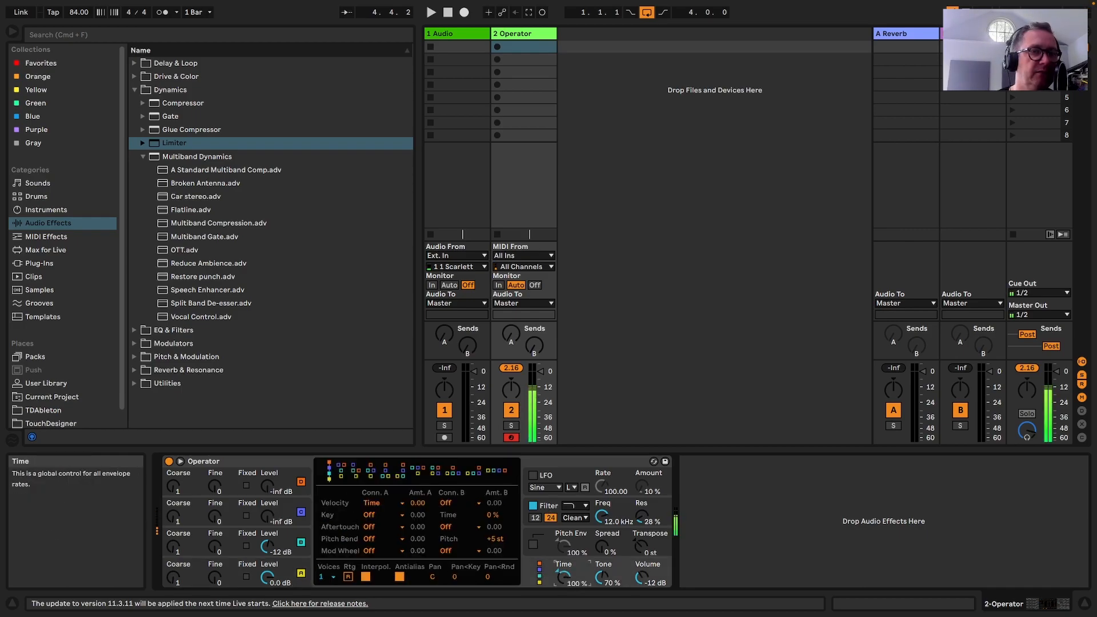
left_click_drag(562, 576, 563, 616)
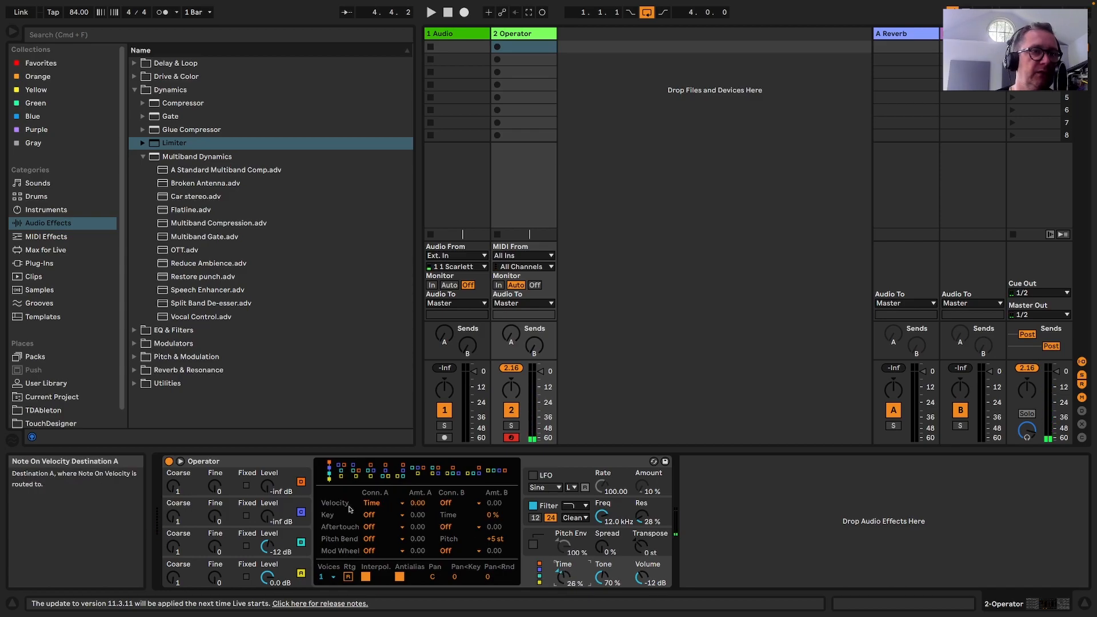
left_click_drag(411, 505, 411, 469)
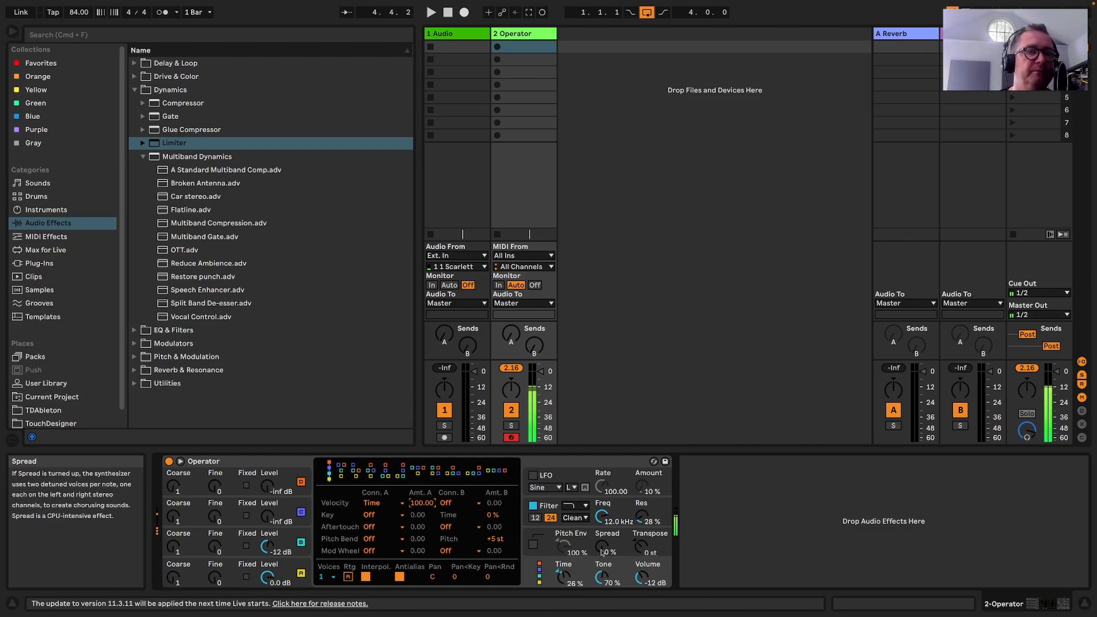
Set Operator's Spread to 80%
left_click_drag(605, 550, 606, 504)
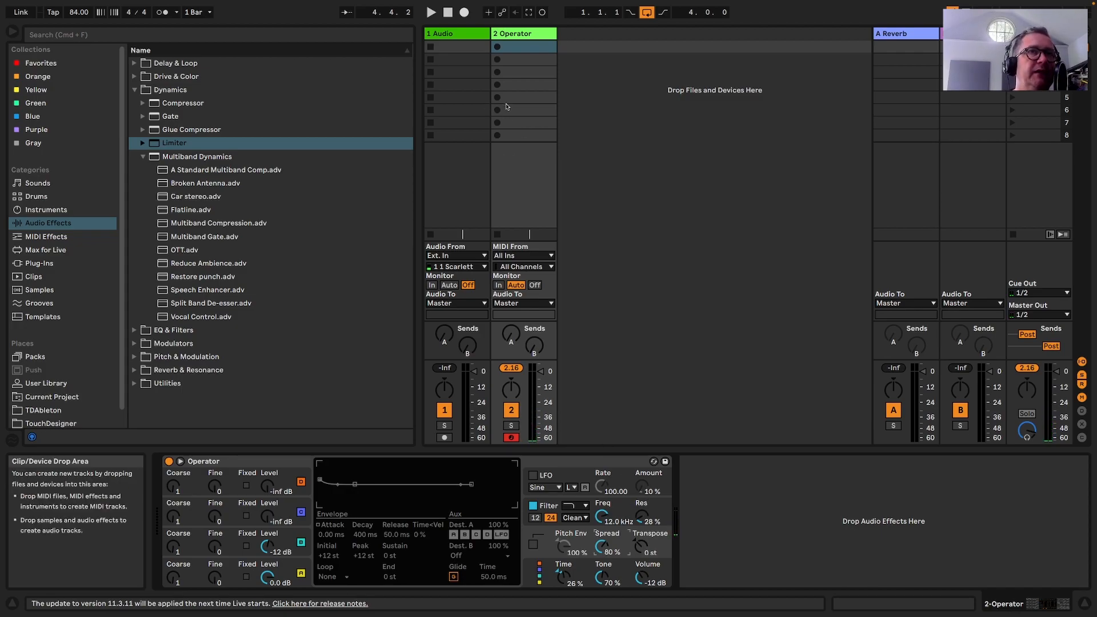
Create an empty MIDI clip in the Operator track's first slot and collapse the Multiband Dynamics presets in the browser
double_click(520, 49)
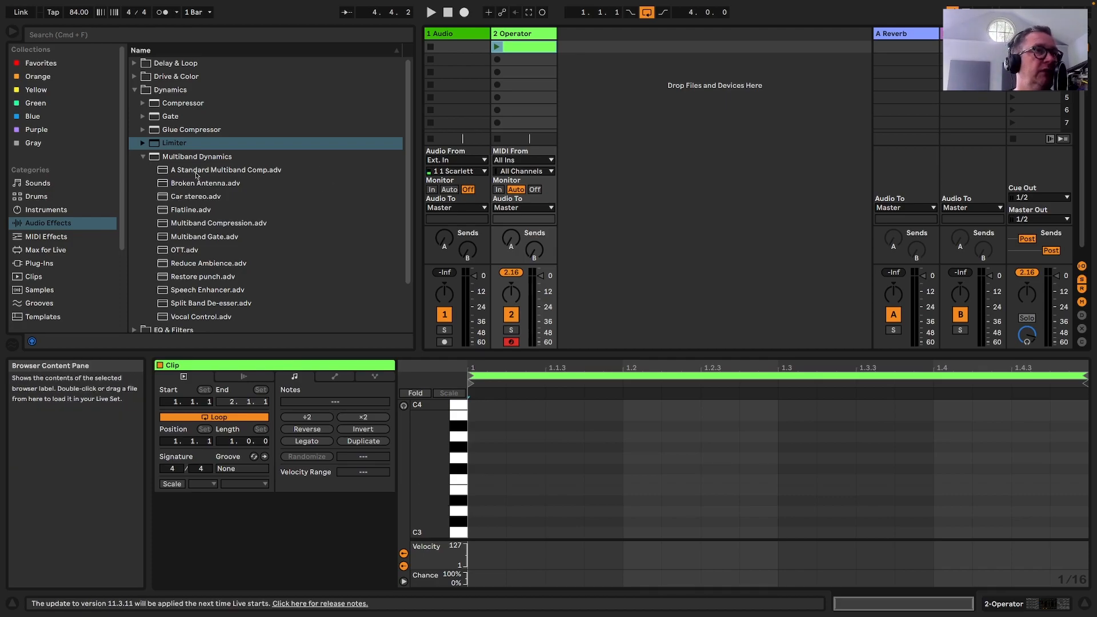
left_click(142, 158)
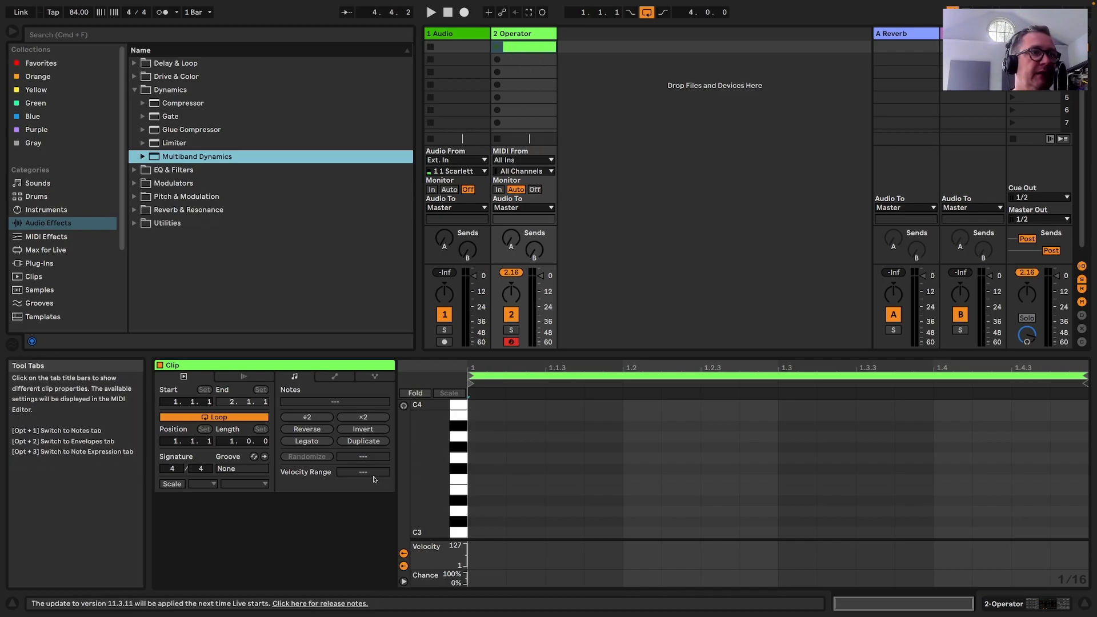
left_click(170, 485)
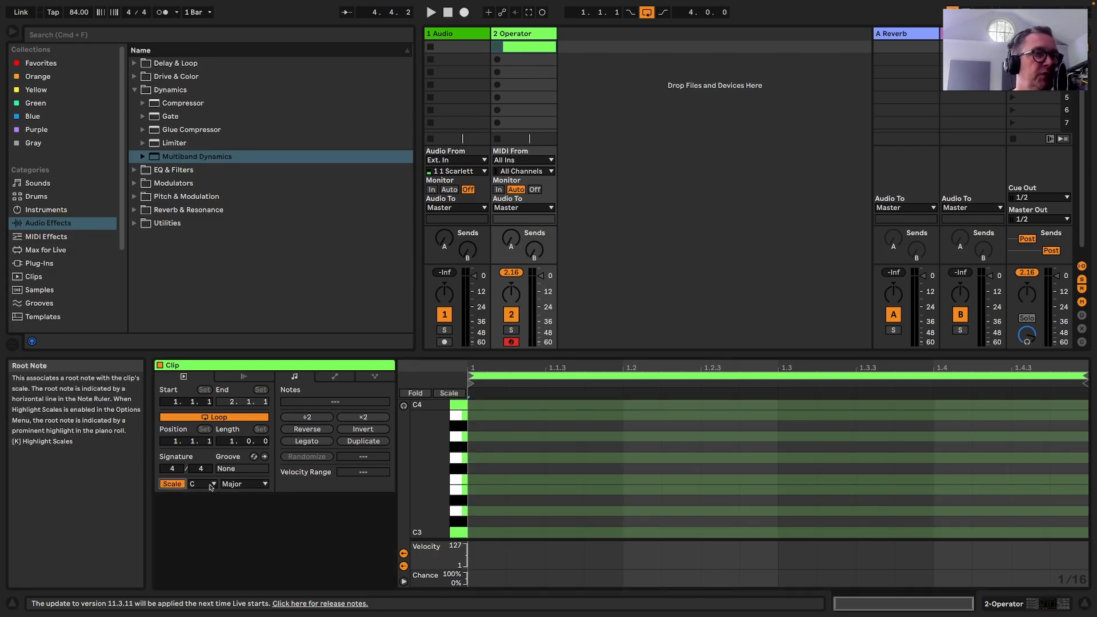
left_click(228, 486)
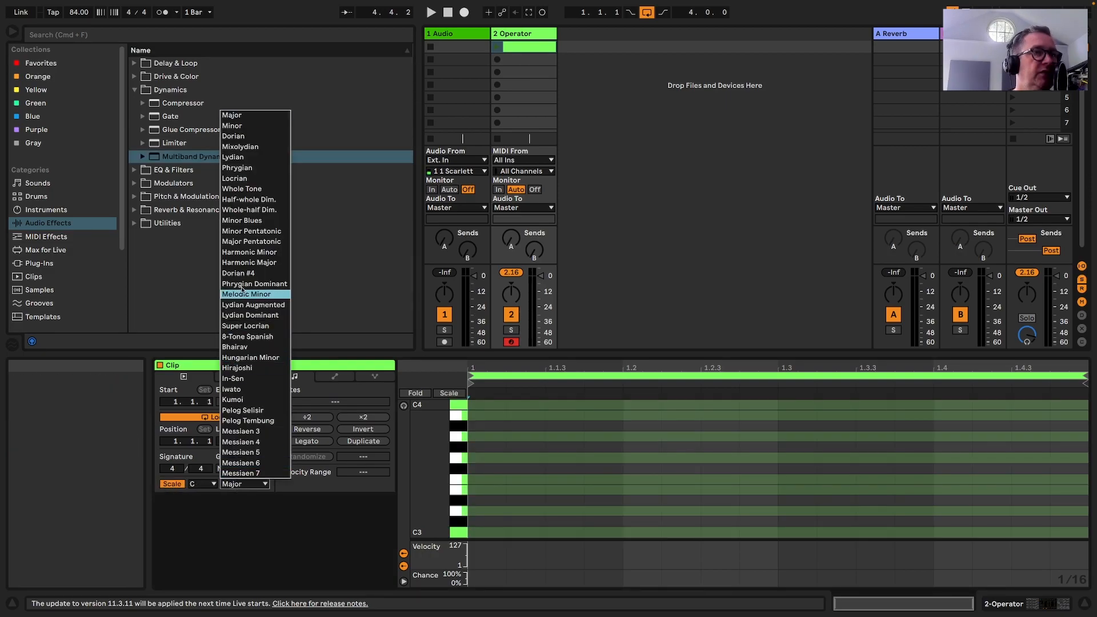
left_click(273, 484)
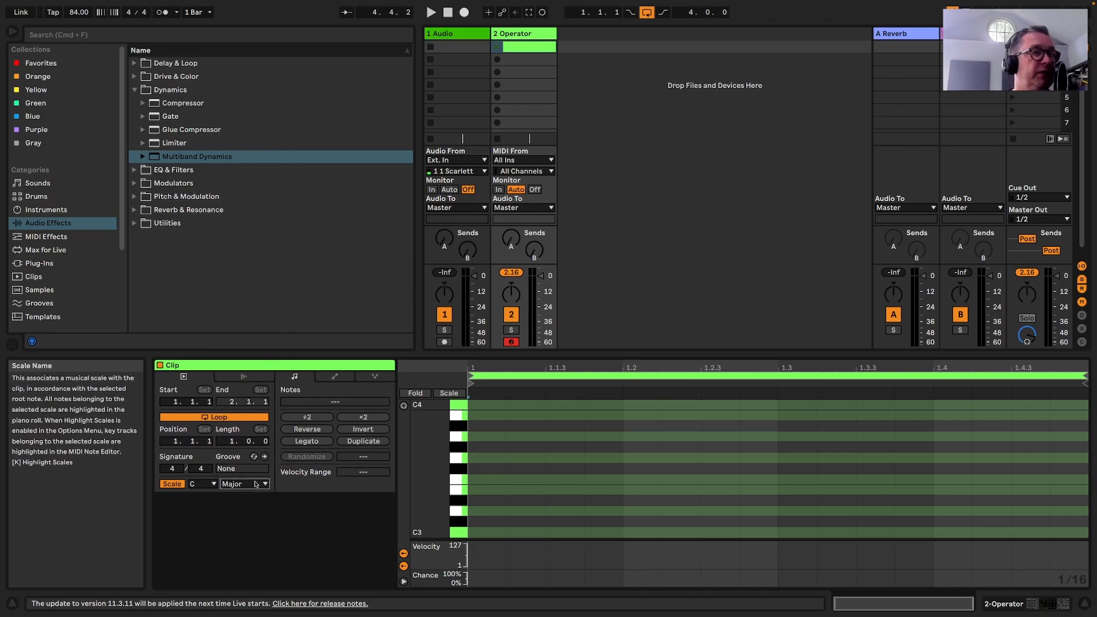
left_click(183, 484)
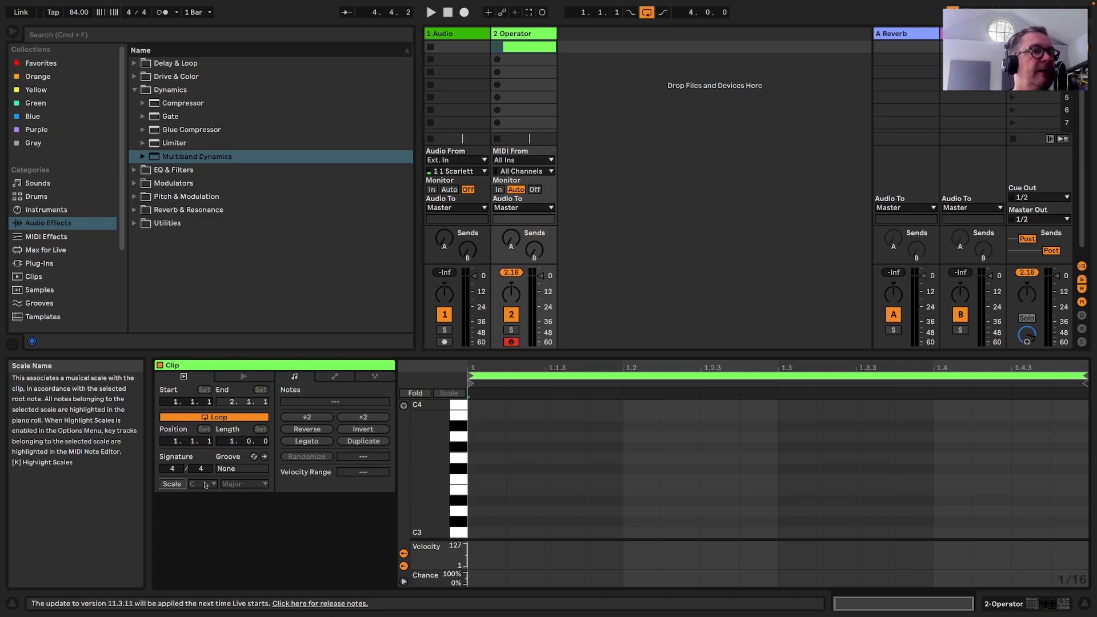
Enable the clip's scale and set it to D#/Eb Minor Pentatonic
key("k")
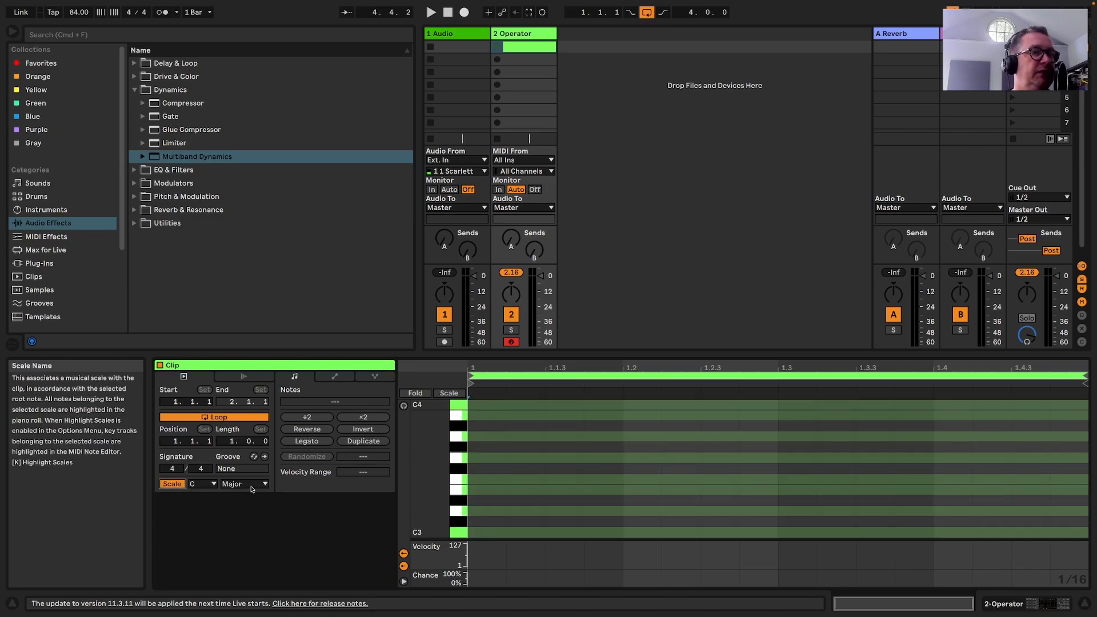
left_click(203, 484)
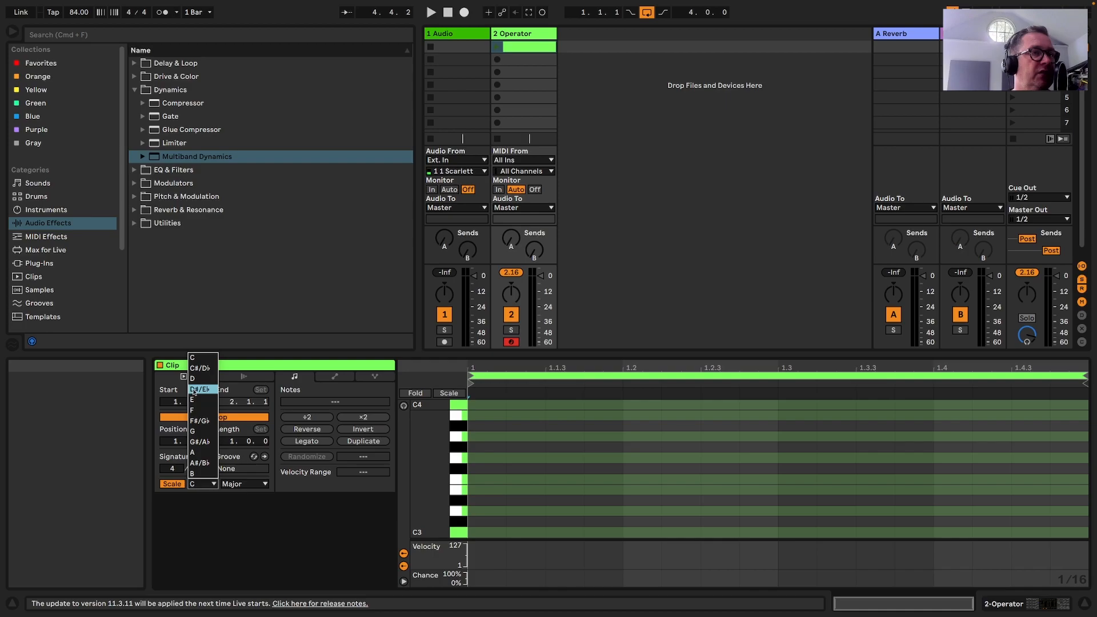
left_click(194, 391)
left_click(242, 484)
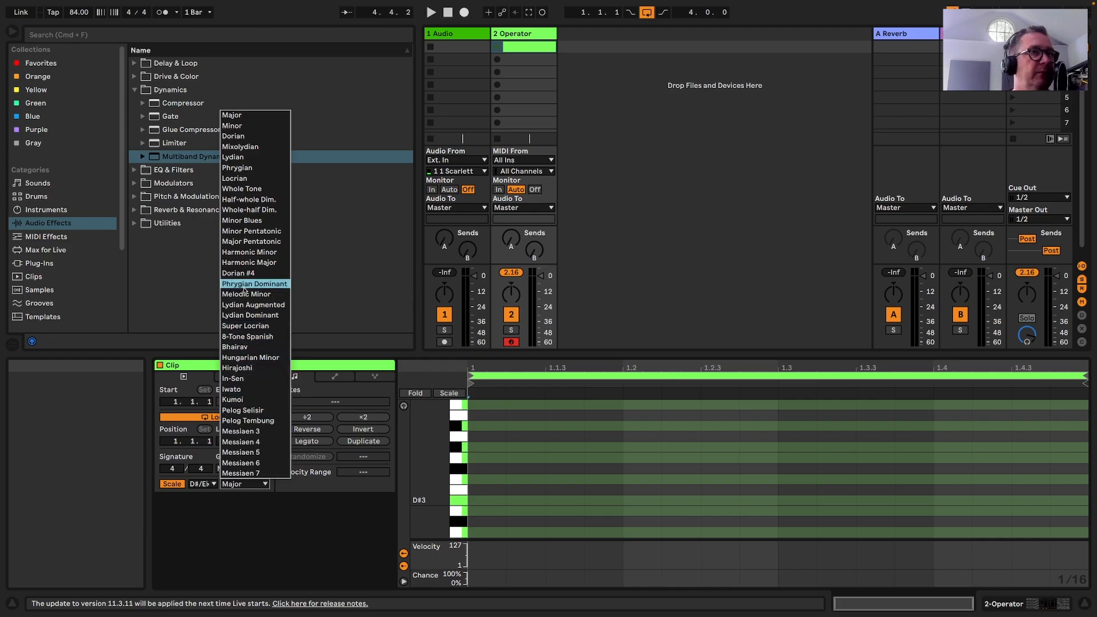
left_click(251, 231)
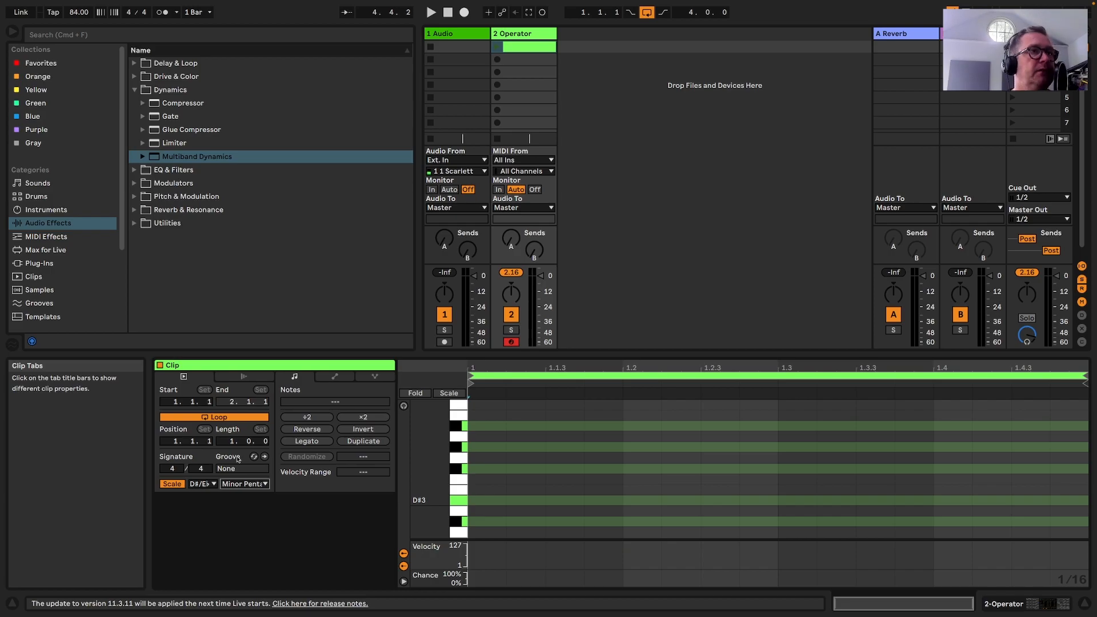
Add the Scale effect's Minor Pentatonic preset before Operator and set its Base to D#
left_click(64, 240)
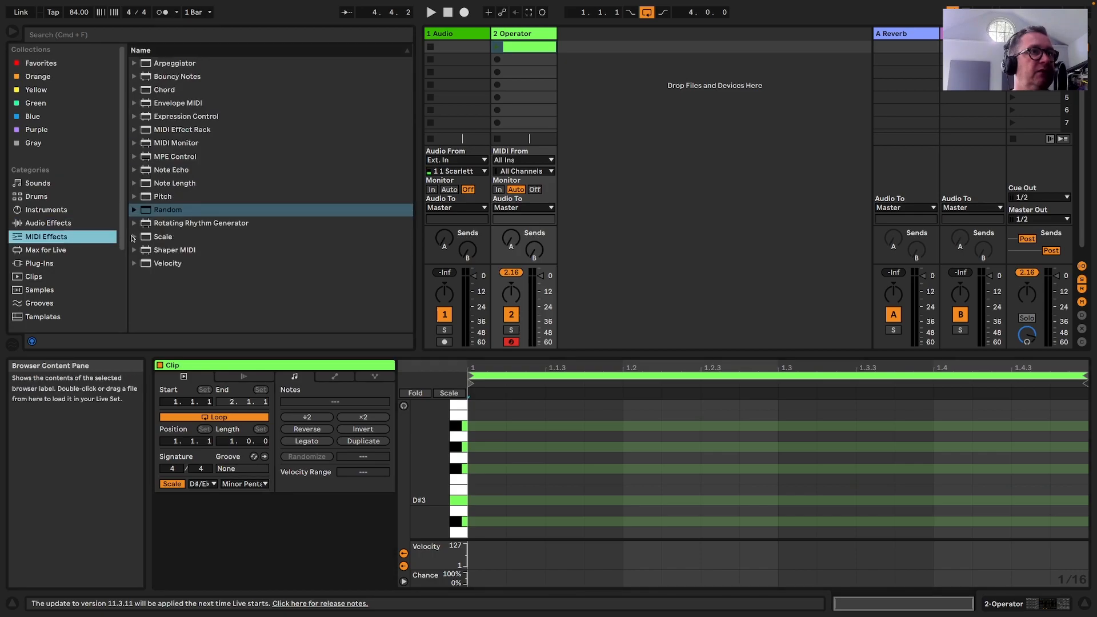
double_click(171, 236)
scroll(198, 297, "down", 1)
scroll(198, 299, "down", 10)
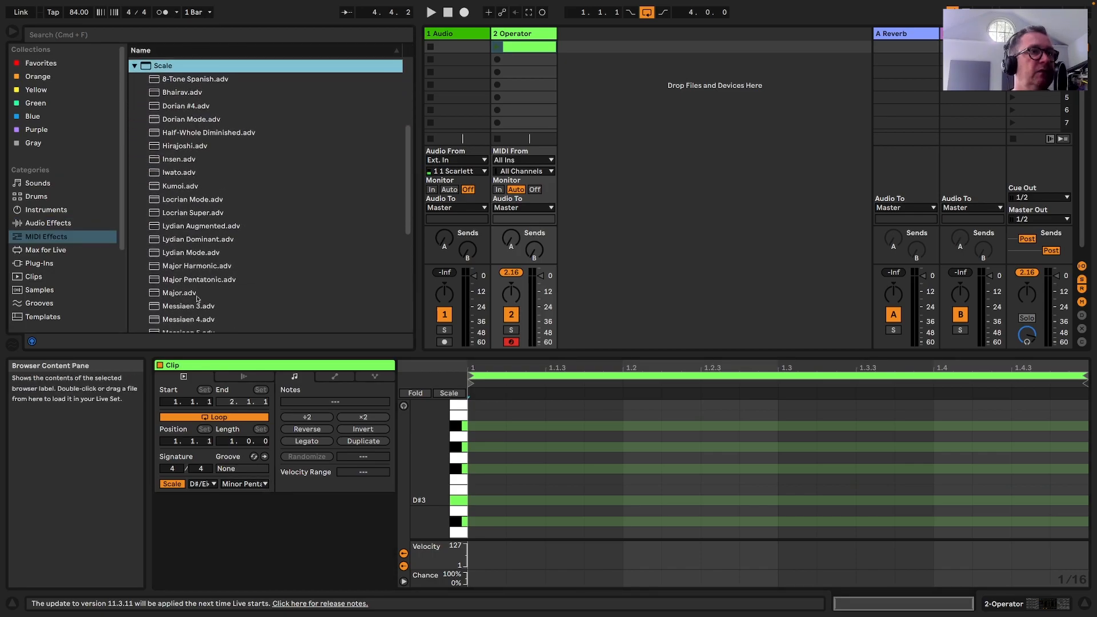
scroll(196, 298, "down", 5)
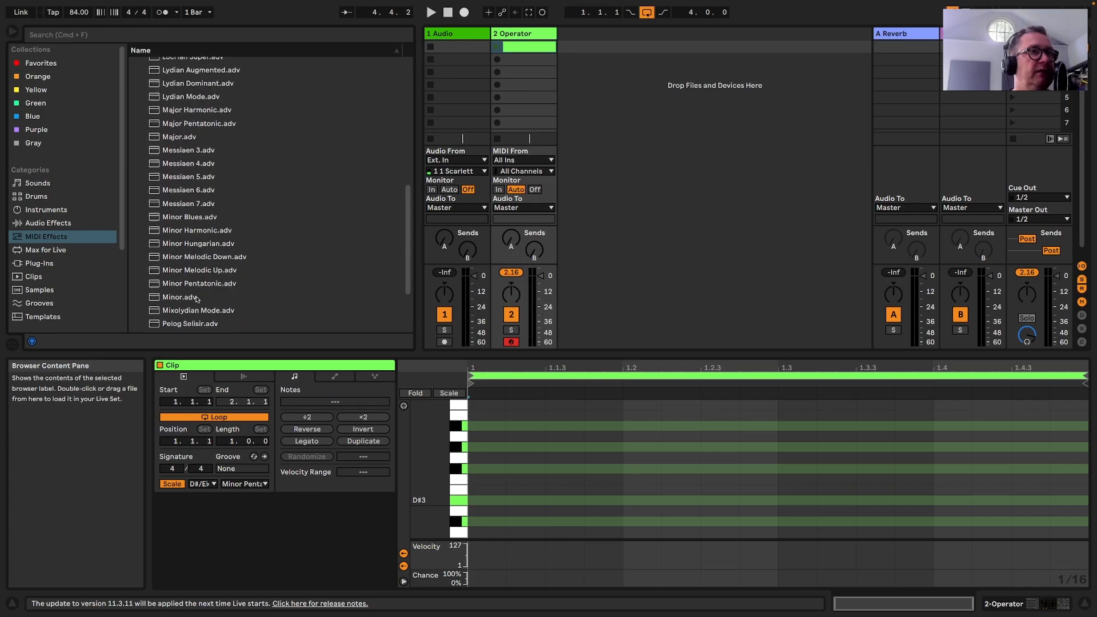
double_click(215, 287)
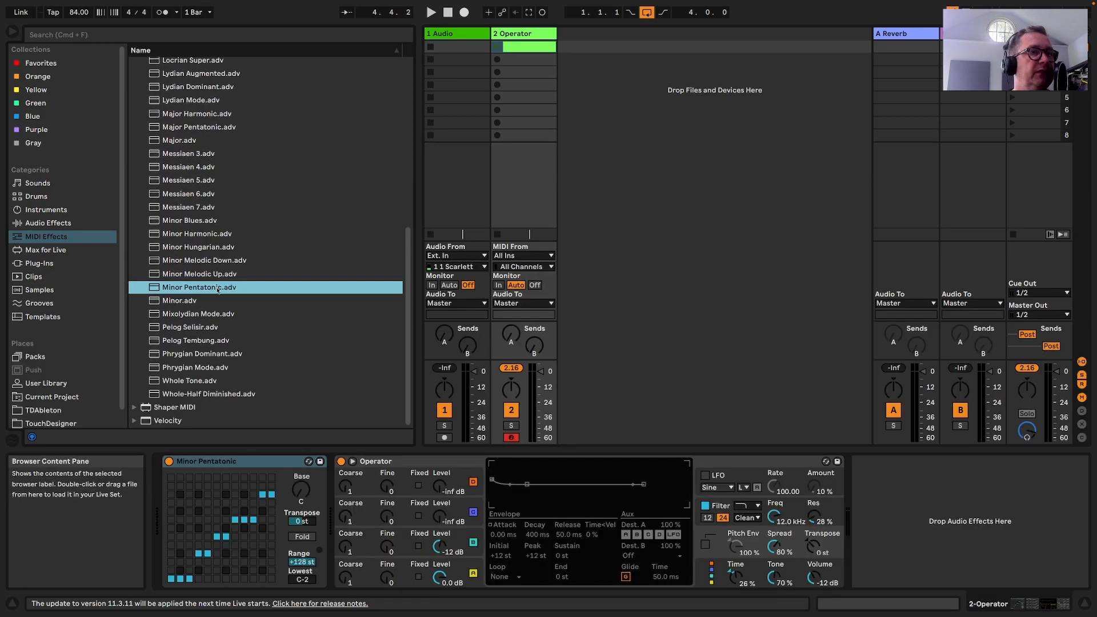
mouse_move(301, 490)
left_mouse_down()
mouse_move(302, 477)
mouse_move(297, 490)
left_mouse_up()
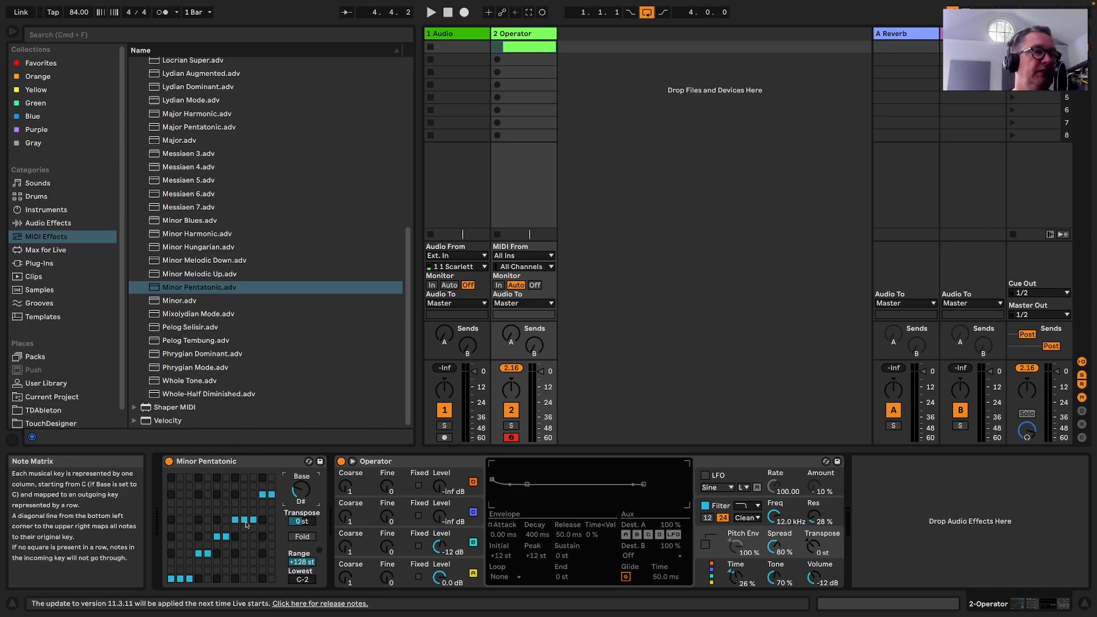
Compare the clip's scale settings with the Minor Pentatonic device, switching the clip's scale off and back on
left_click(527, 47)
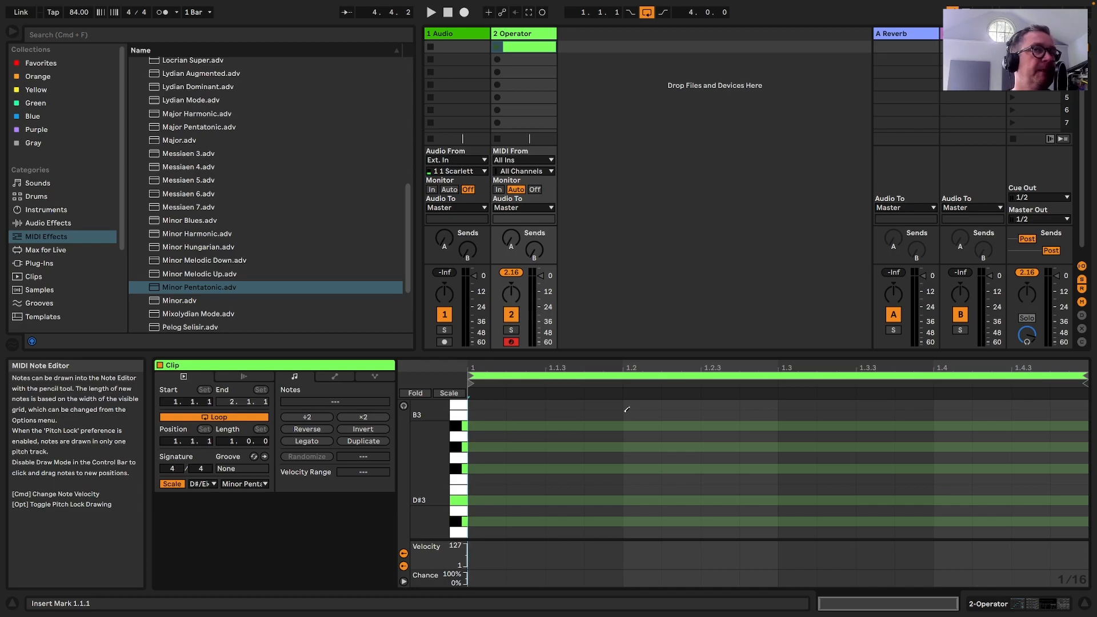
left_click(1039, 609)
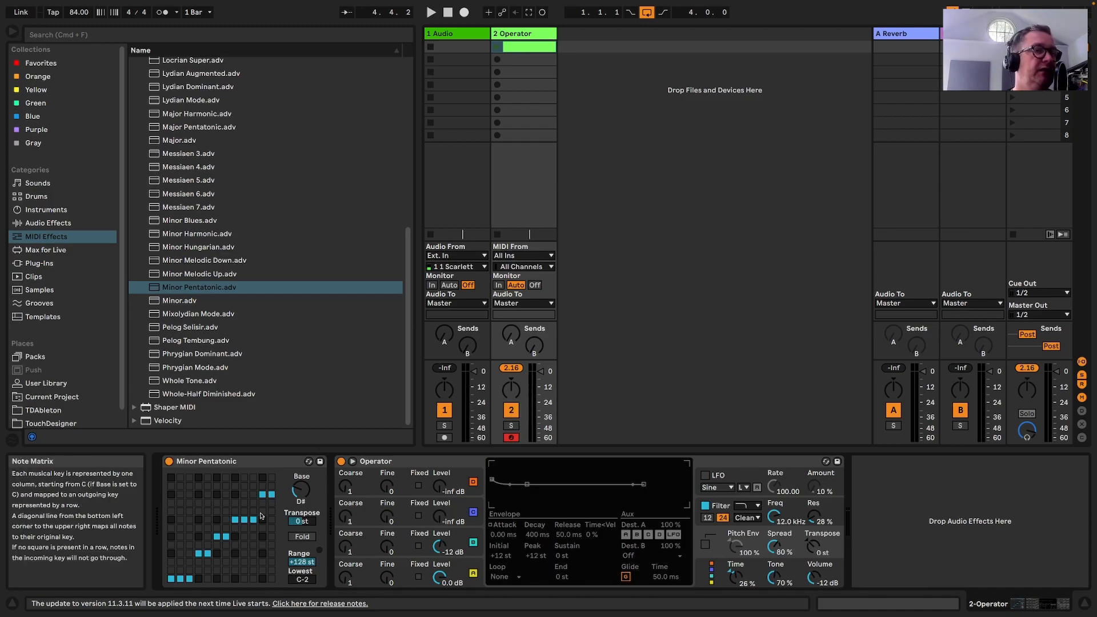
left_click(217, 463)
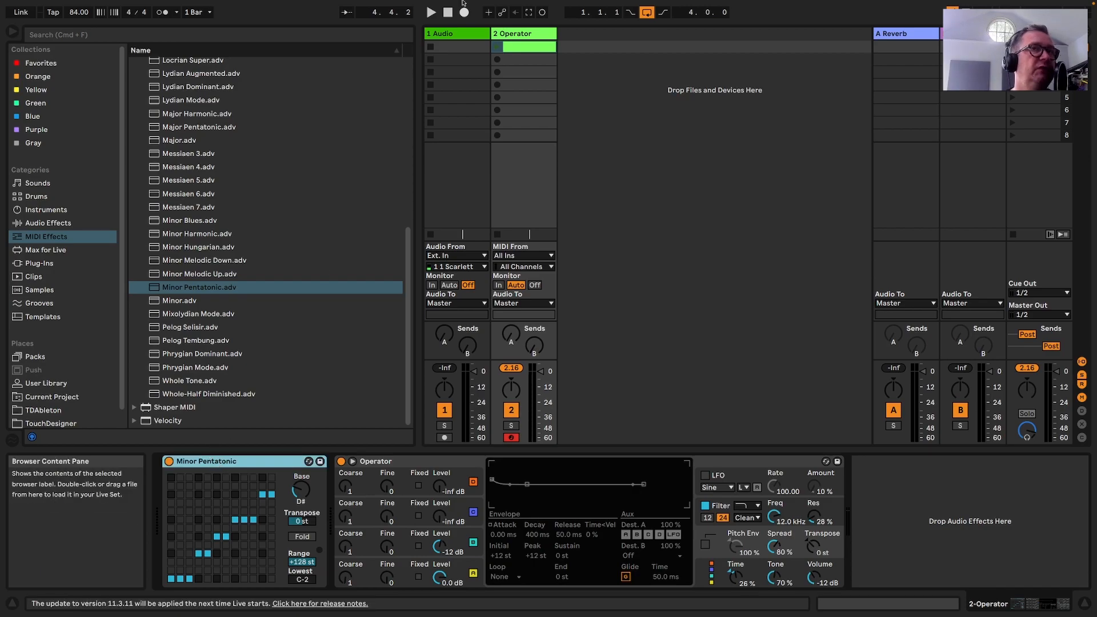
left_click(520, 46)
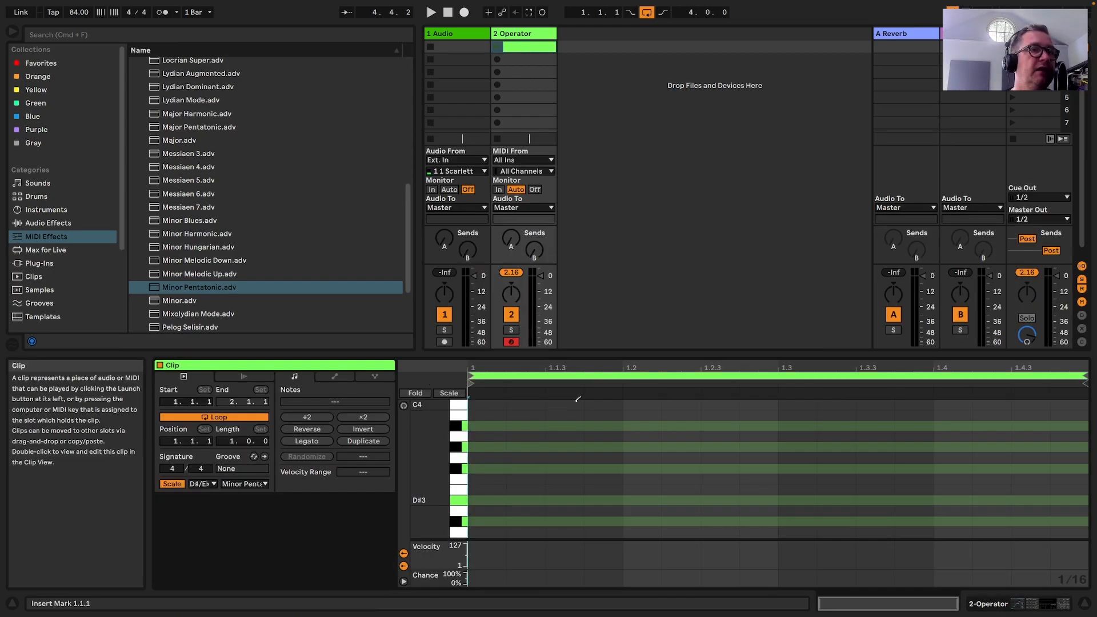
left_click(1048, 606)
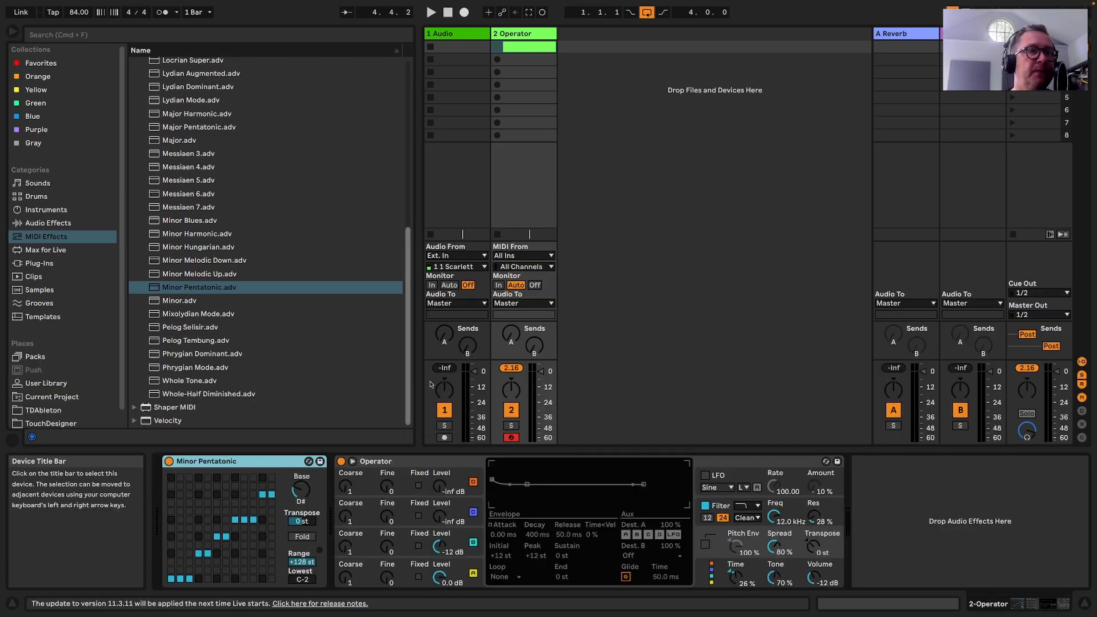
left_click(523, 46)
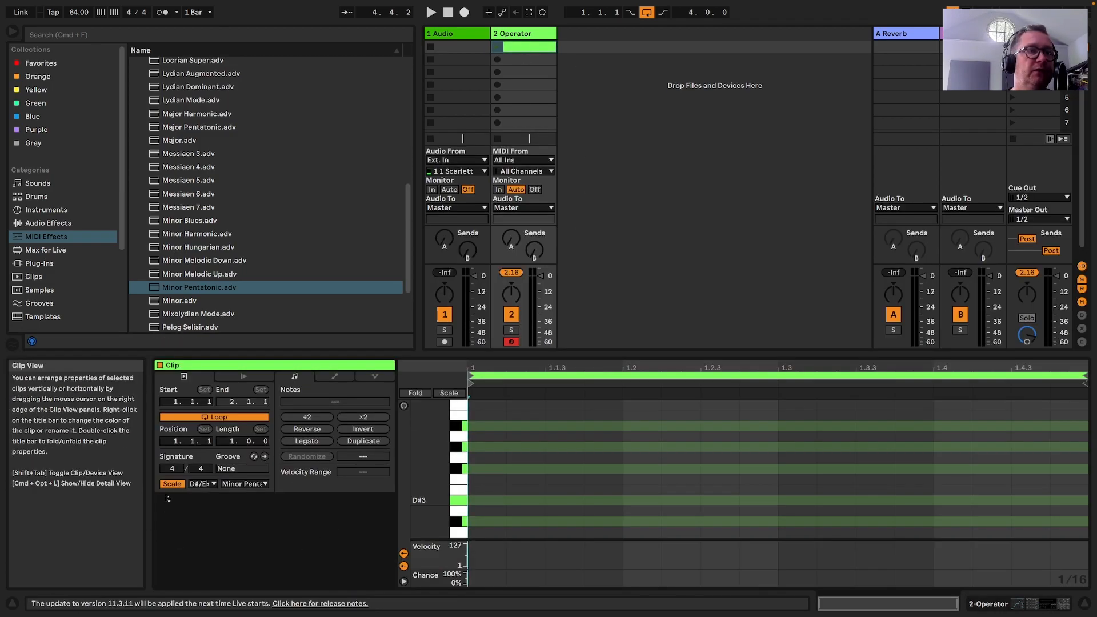
left_click(171, 485)
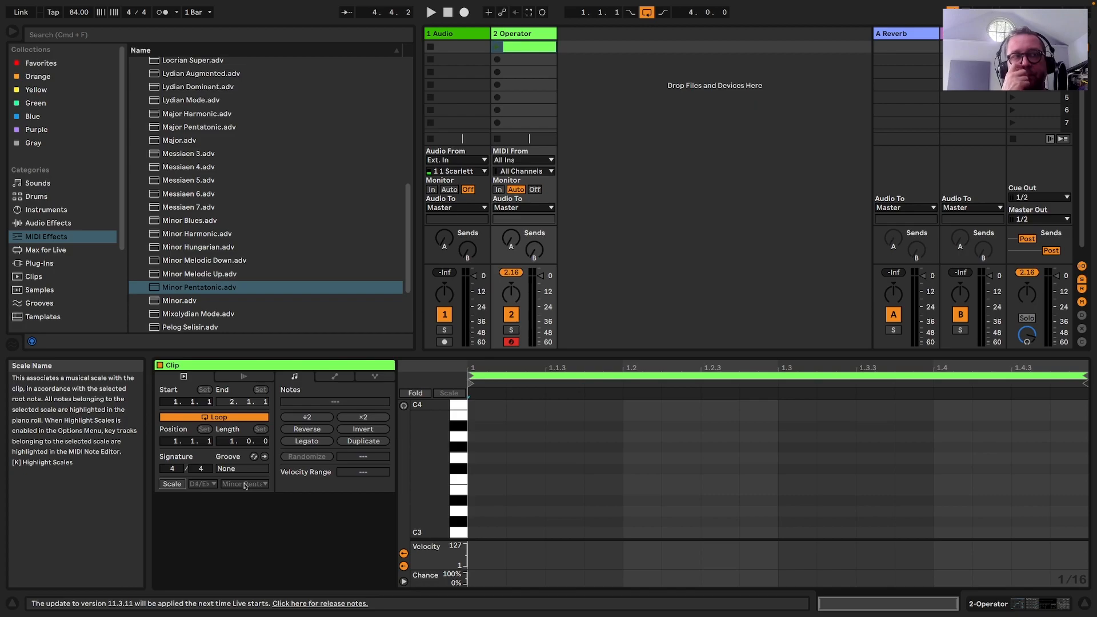
left_click(171, 484)
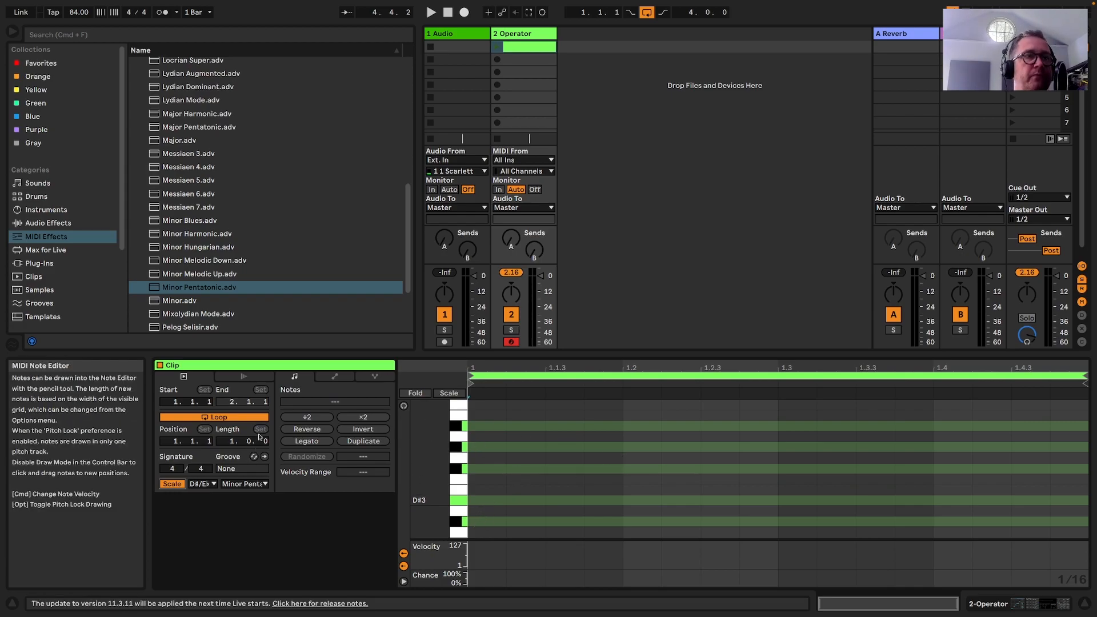
Extend the clip's loop length to 4 bars (4.0.0)
key("Up")
key("Up")
key("Up")
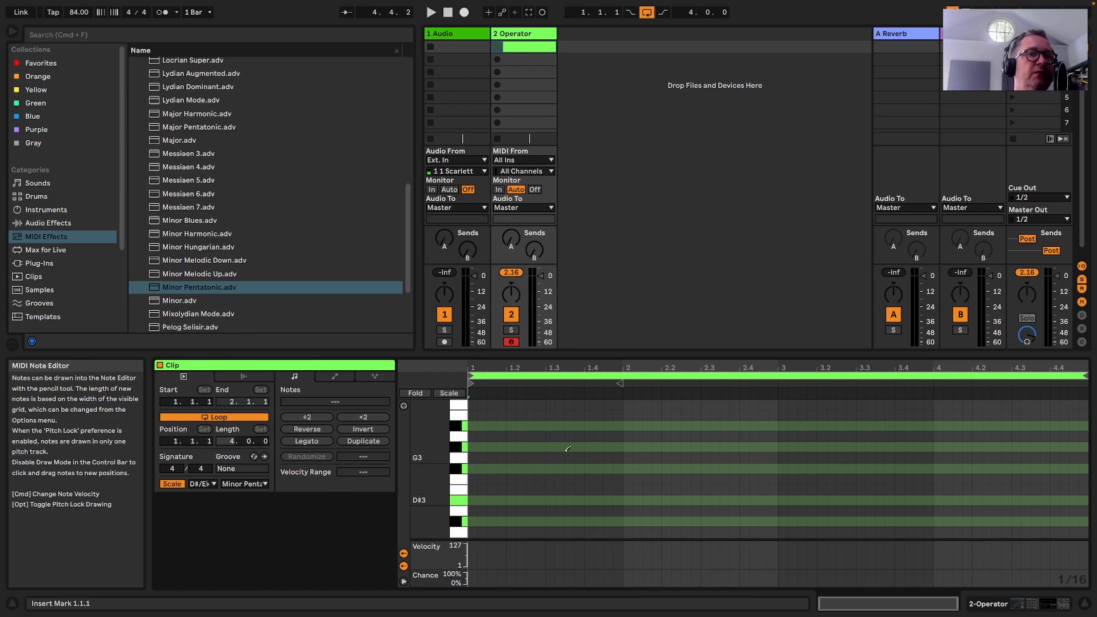
Try fixed note grids of 1/8, 1 Bar, 1/2 and 1/4, and return the grid to 1/16
right_click(473, 422)
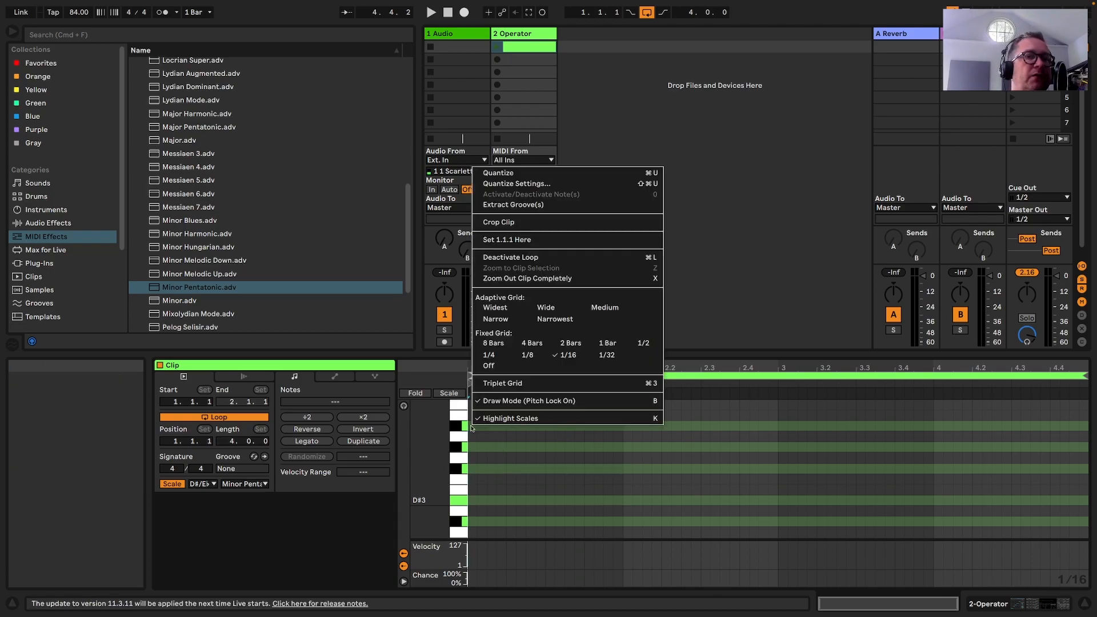
left_click(538, 356)
right_click(523, 397)
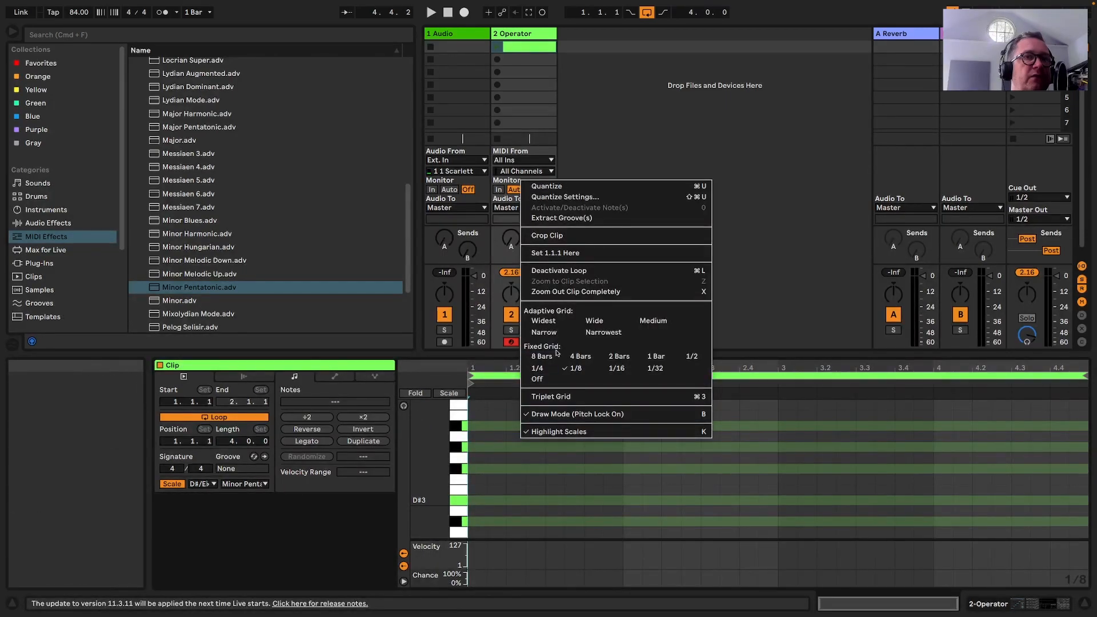
left_click(655, 356)
right_click(599, 420)
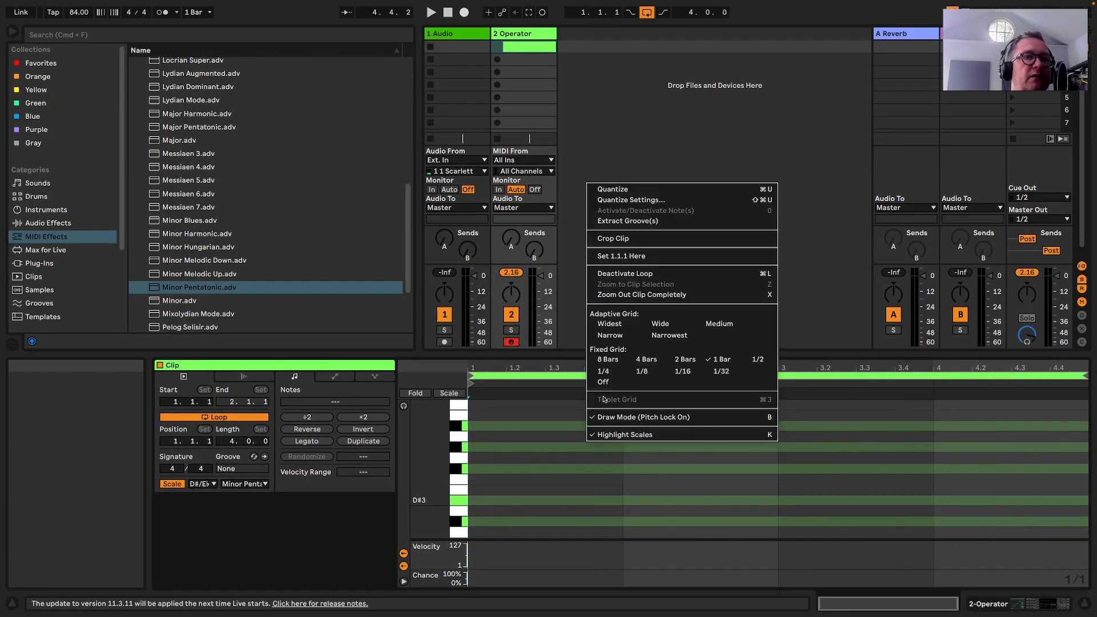
left_click(739, 363)
right_click(553, 426)
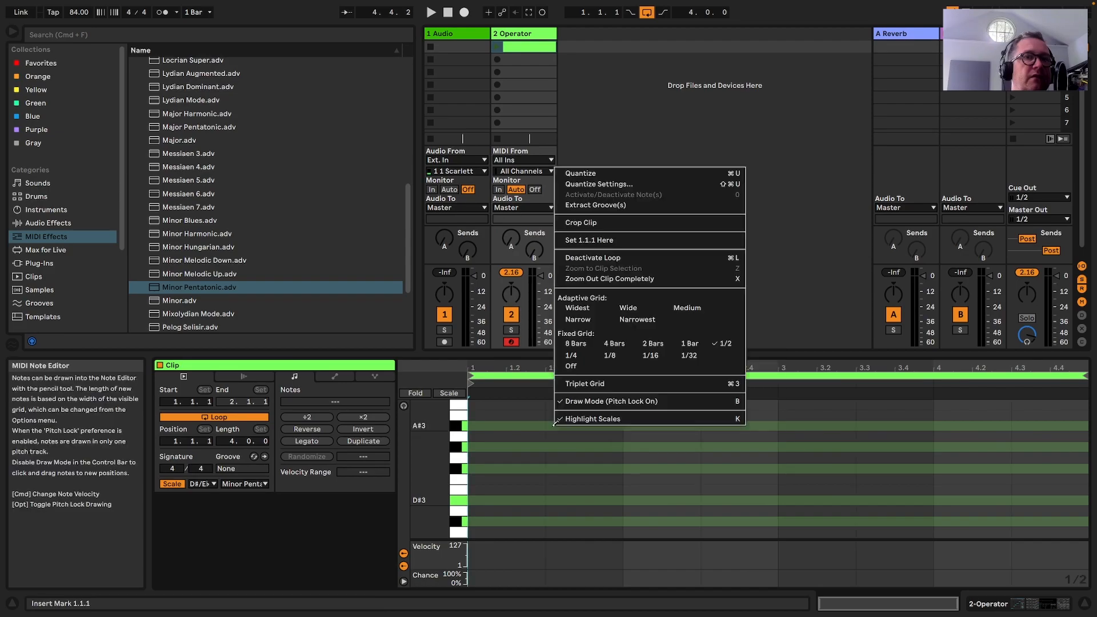
left_click(579, 359)
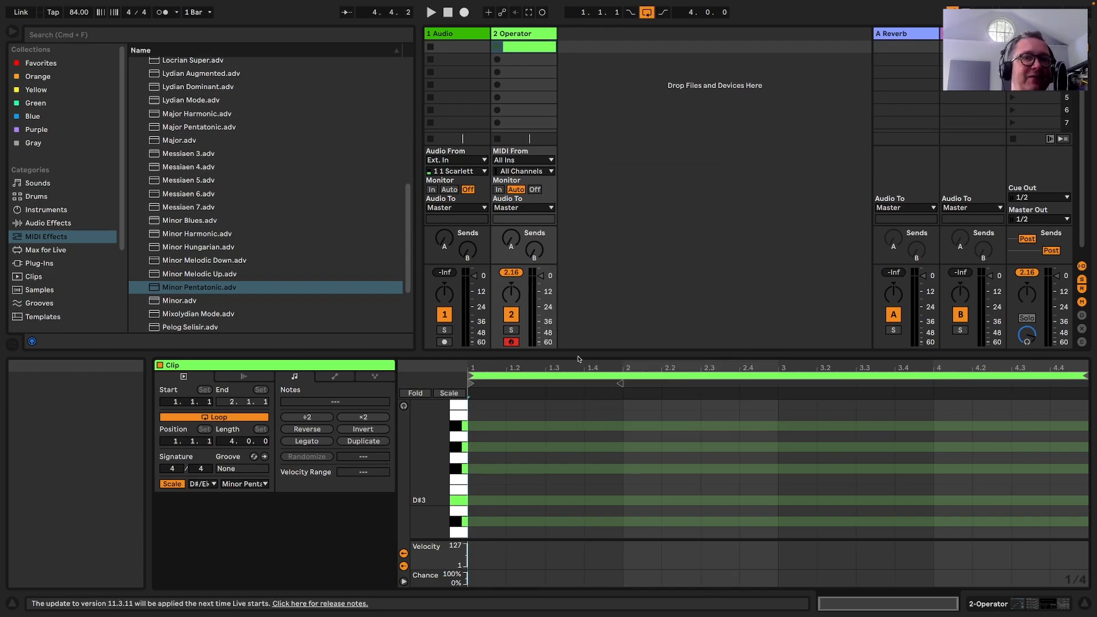
right_click(549, 426)
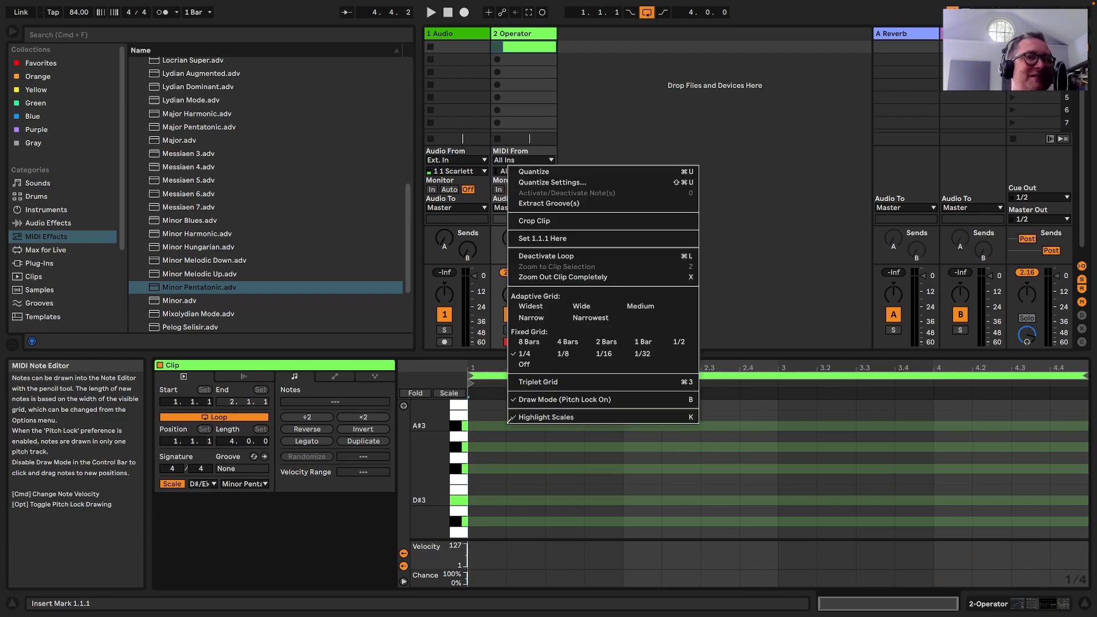
left_click(620, 353)
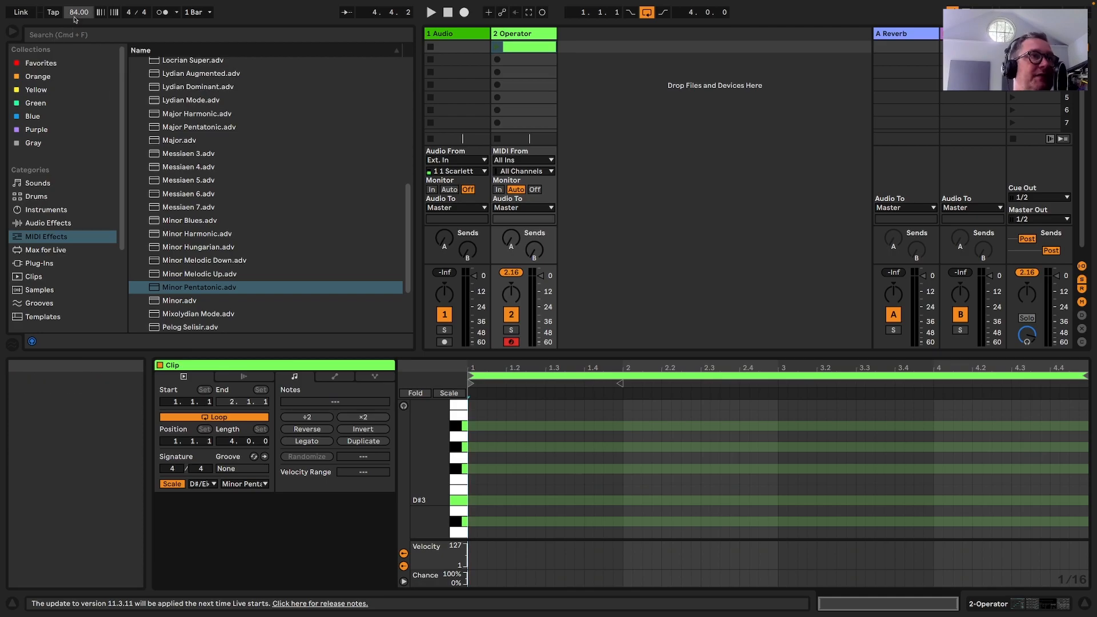
Set the tempo to 141 BPM and audition a first four-note sixteenth pattern drawn on C#3 in bar 1
left_click_drag(75, 15, 74, 1)
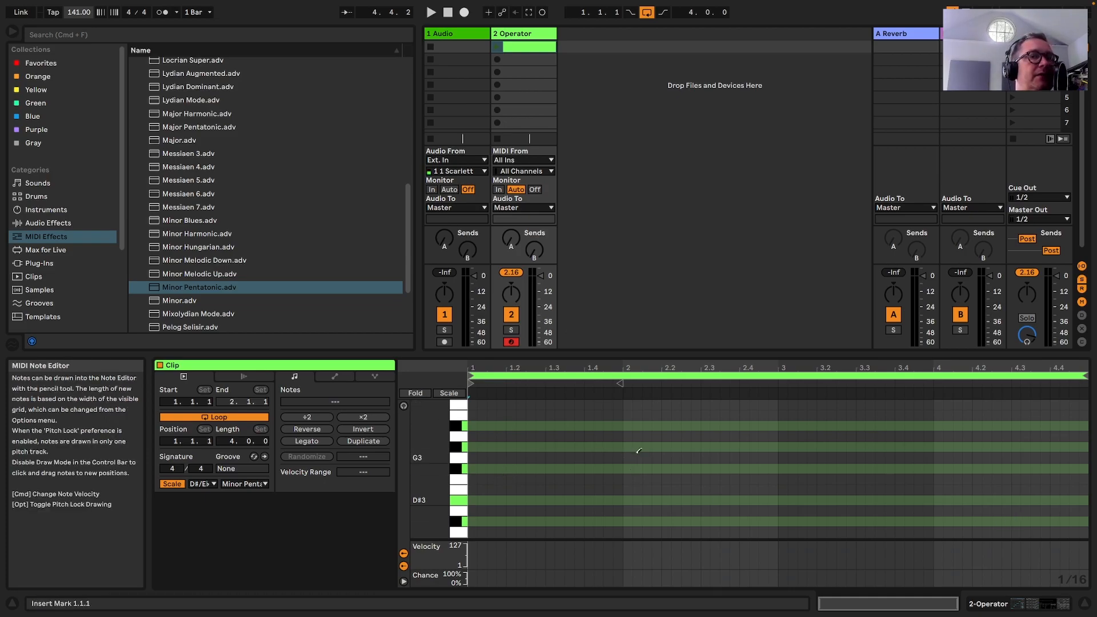
left_click(475, 521)
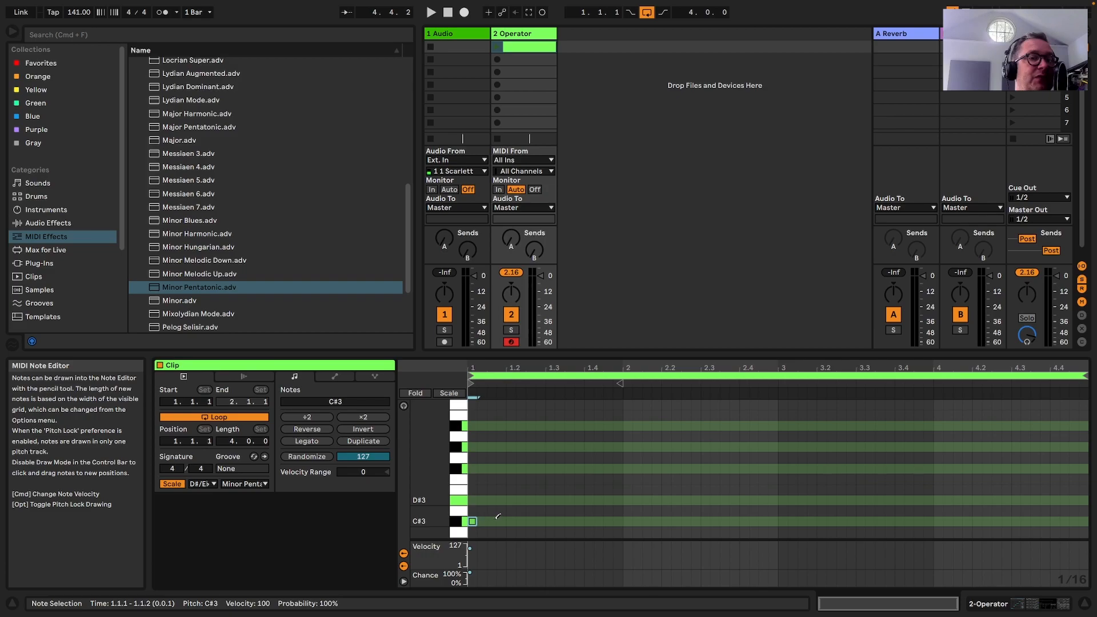
left_click(530, 521)
left_click(488, 48)
left_click(494, 47)
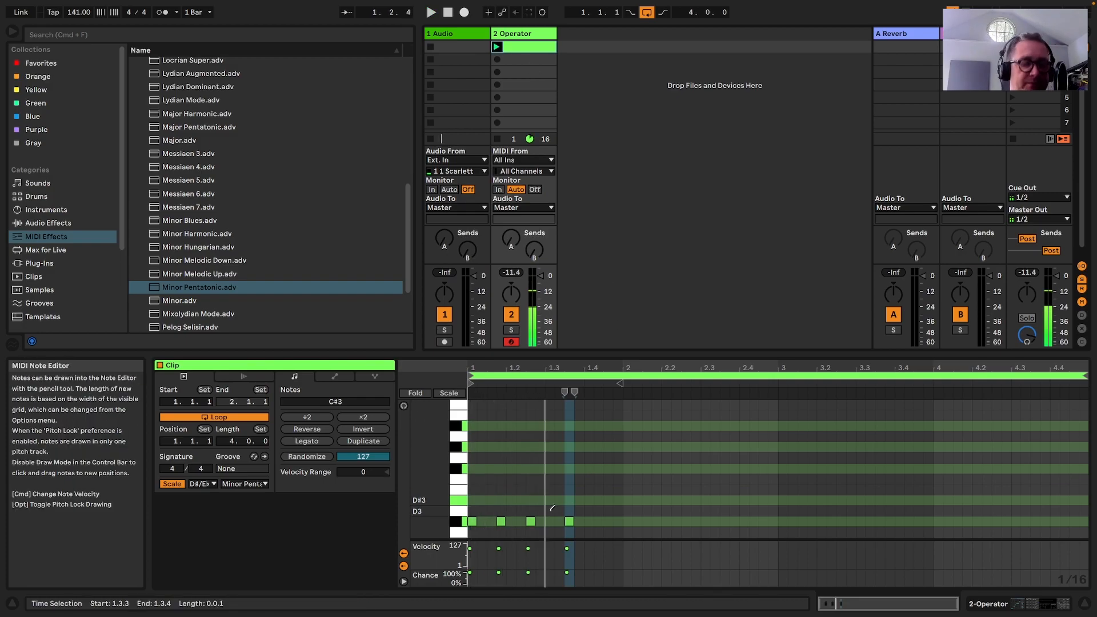
Transpose all the clip's notes down to C#1 by octaves and audition them
key("super+a")
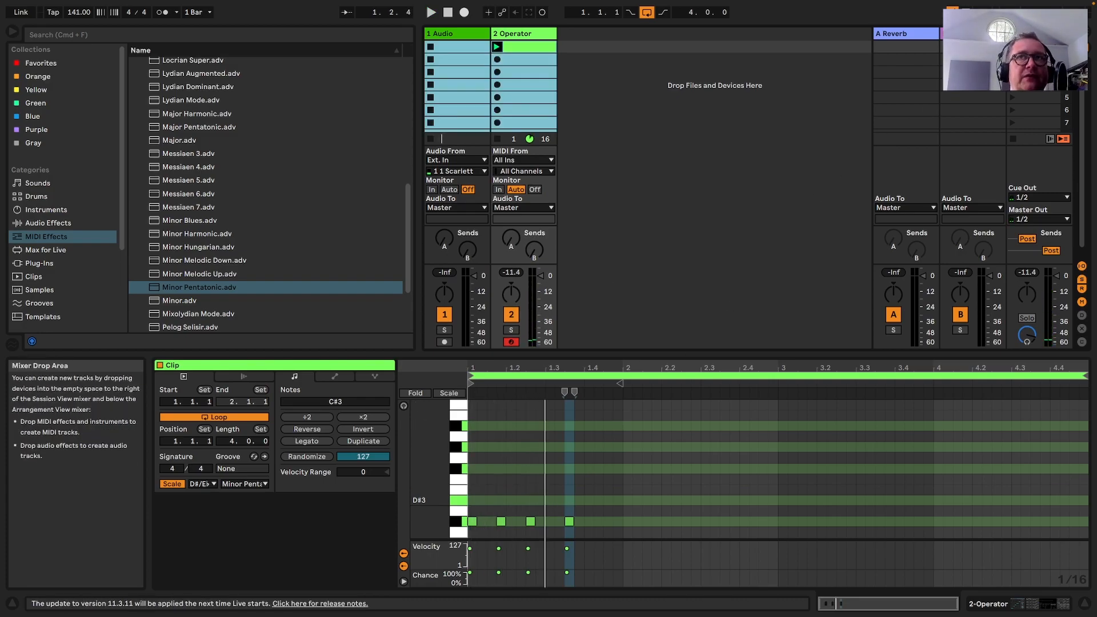
left_click(953, 11)
left_click(525, 527)
key("super+a")
key("shift+Down")
key("shift+Down")
key("shift+Down")
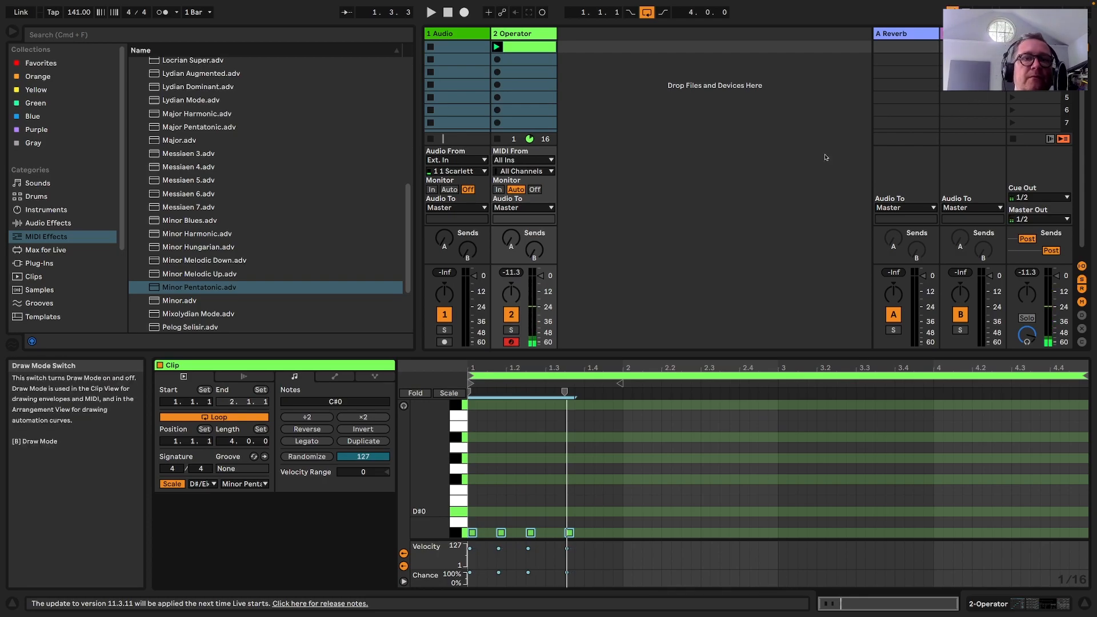
key("shift+Up")
key("space")
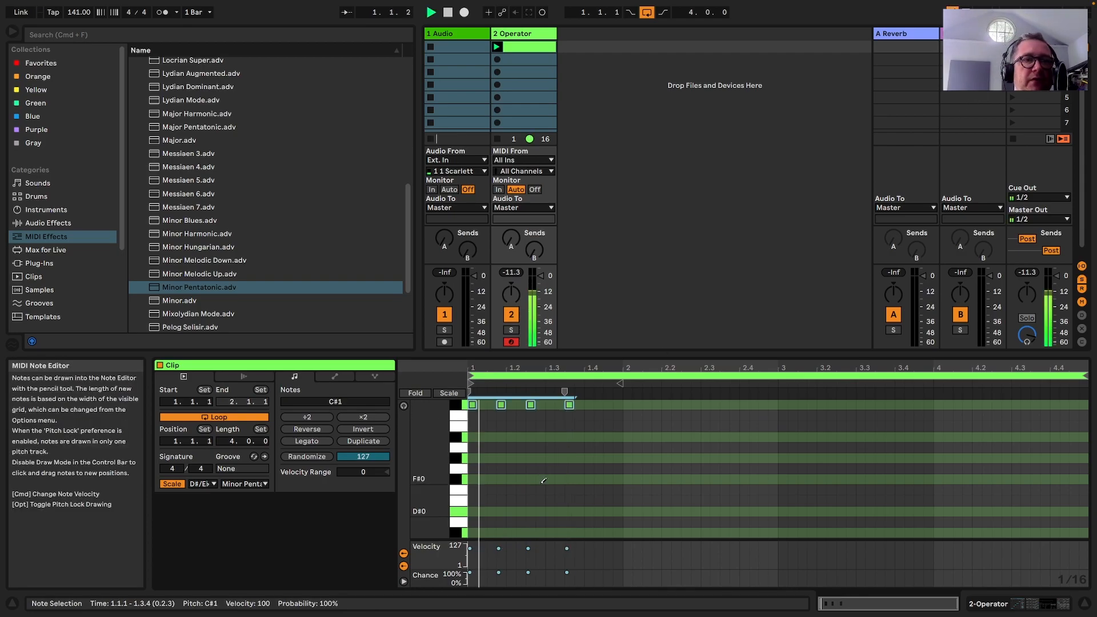
key("space")
Shift the fourth note to 1.3.2 and complete bar 1 with C#1 sixteenth notes at 1.4.1 and 1.4.4
scroll(626, 452, "up", 2)
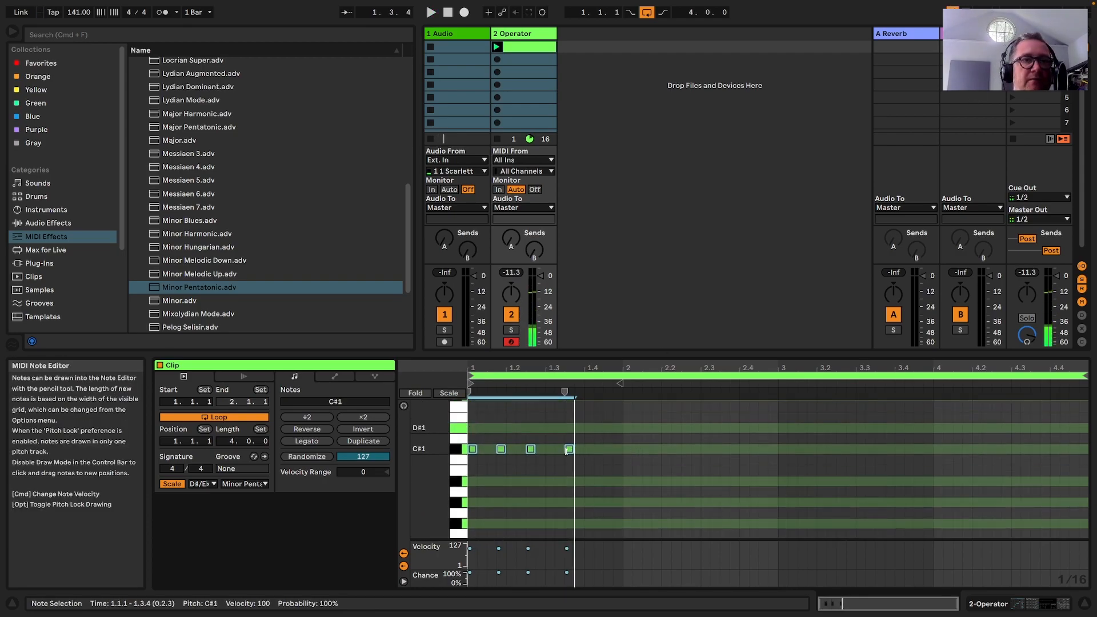
left_click(589, 448)
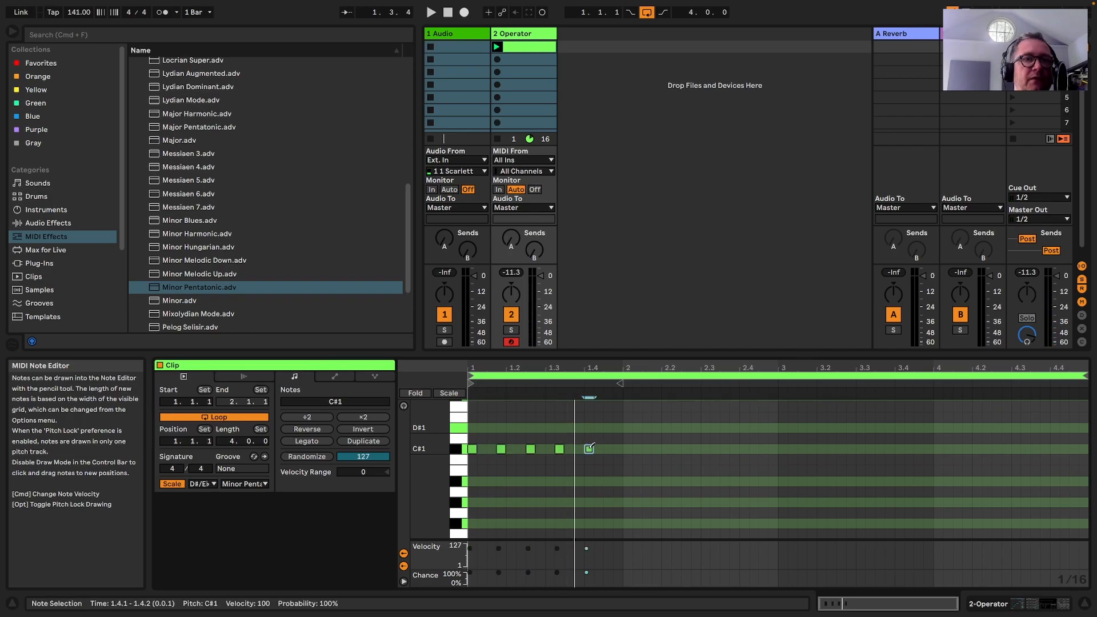
scroll(608, 483, "up", 2)
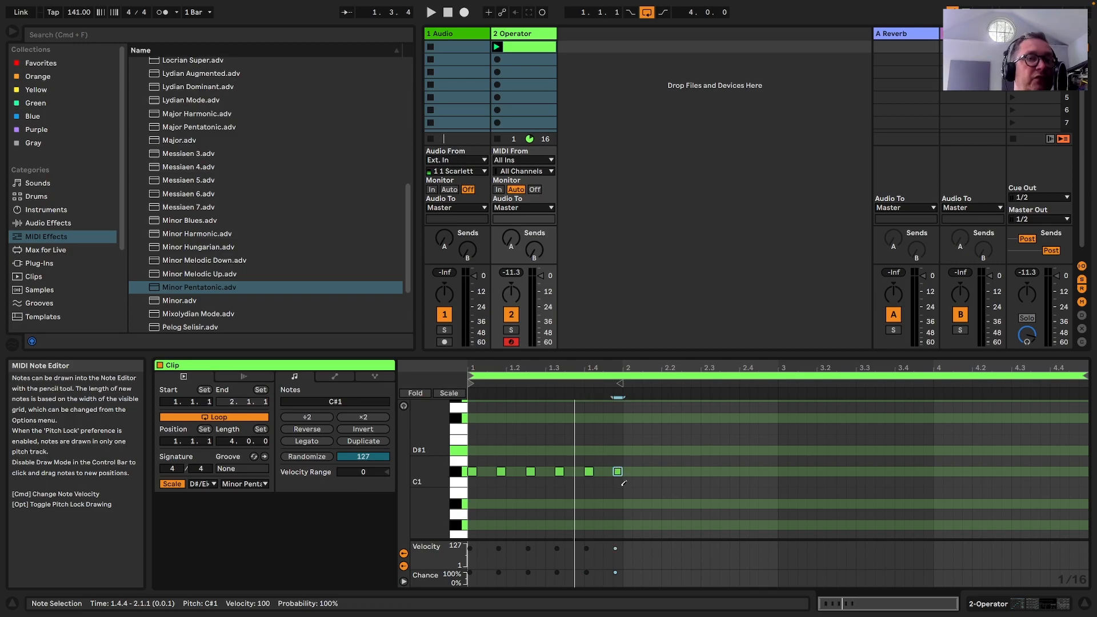
Draw six sixteenth notes on A#0 in bar 2, spaced every three sixteenths from 2.1.1, and audition the clip
left_click(627, 503)
key("space")
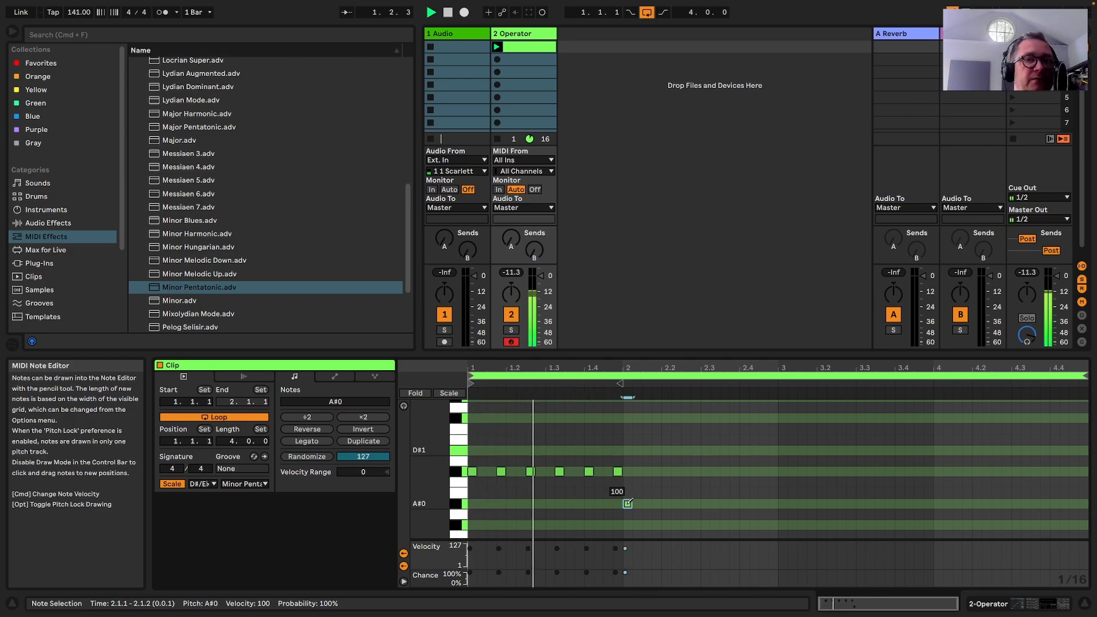
left_click(656, 504)
key("space")
left_click(686, 504)
left_click(715, 504)
left_click(744, 504)
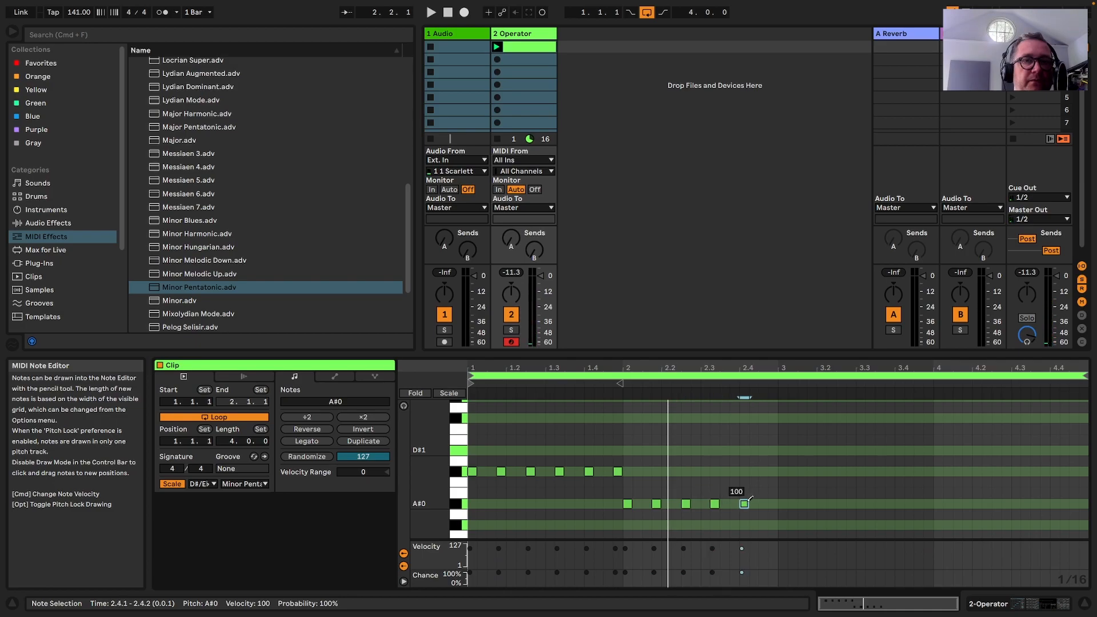
key("space")
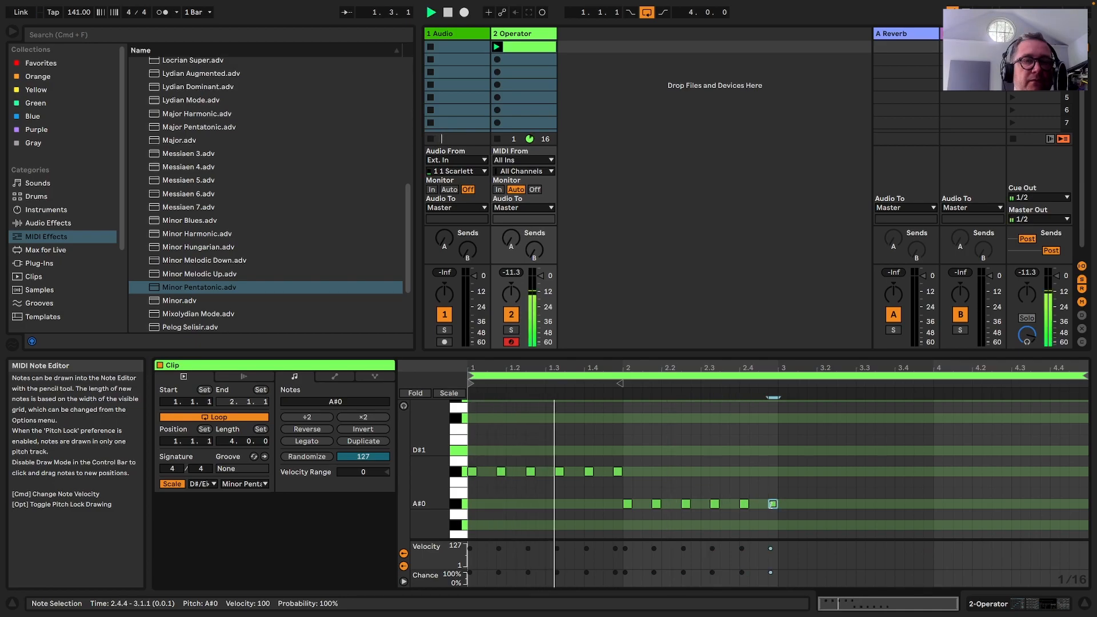
key("space")
Draw six sixteenth notes on F#0 in bar 3, spaced every three sixteenths from 3.1.1, and audition the clip
scroll(787, 498, "down", 3)
left_click(783, 458)
left_click(812, 458)
left_click(841, 458)
left_click(901, 458)
left_click(929, 458)
key("space")
scroll(954, 449, "up", 2)
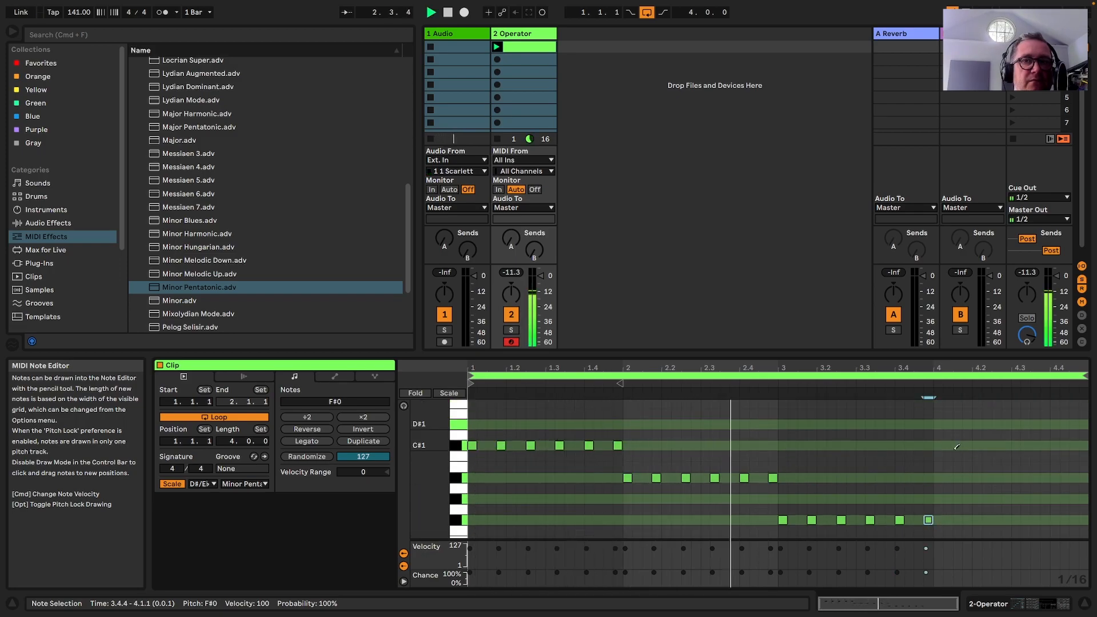
key("space")
Draw three sixteenth notes on D#1 in bar 4, at 4.1.1, 4.1.4 and 4.2.3
scroll(949, 461, "up", 2)
left_click(937, 455)
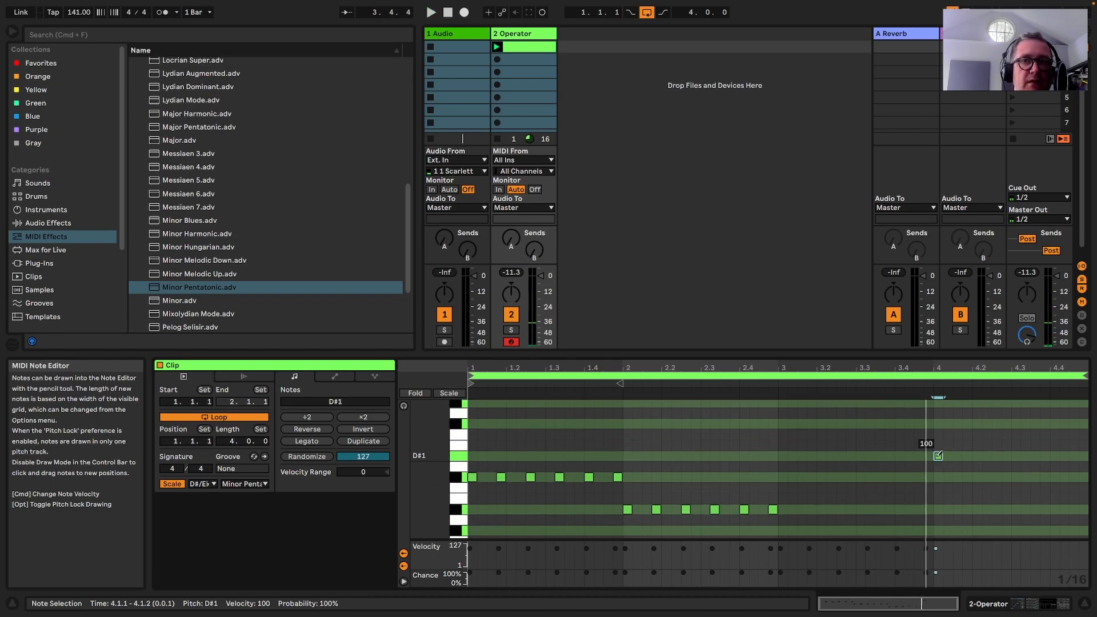
left_click(967, 456)
left_click(996, 456)
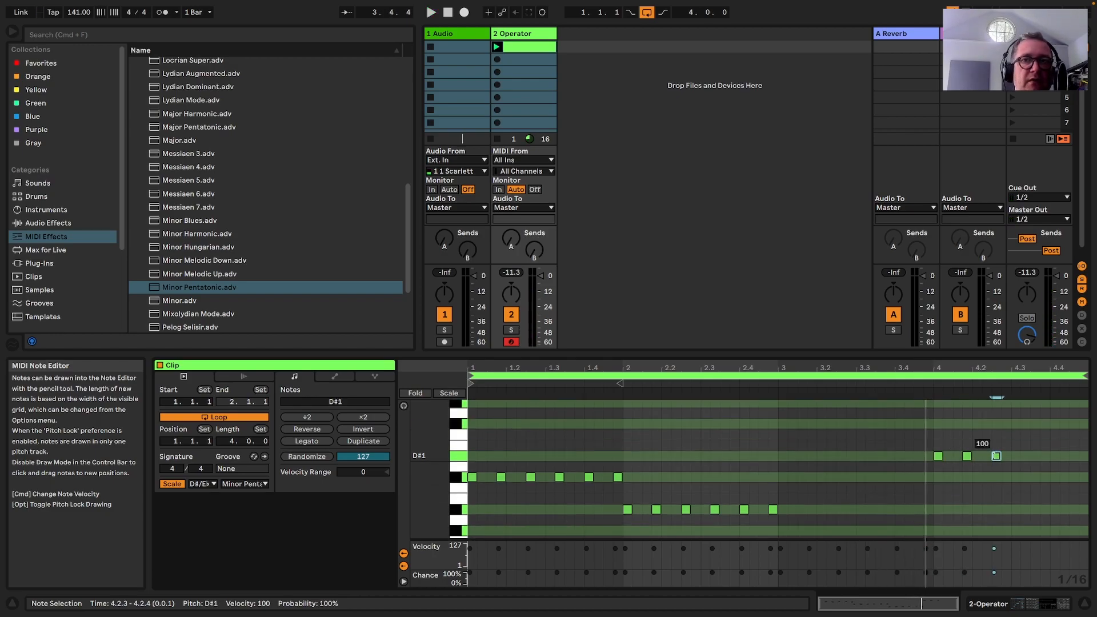
left_click(1027, 455)
Draw three sixteenth notes on G#1 at 4.3.1, 4.3.4 and 4.4.3, and audition the clip
scroll(1027, 456, "up", 2)
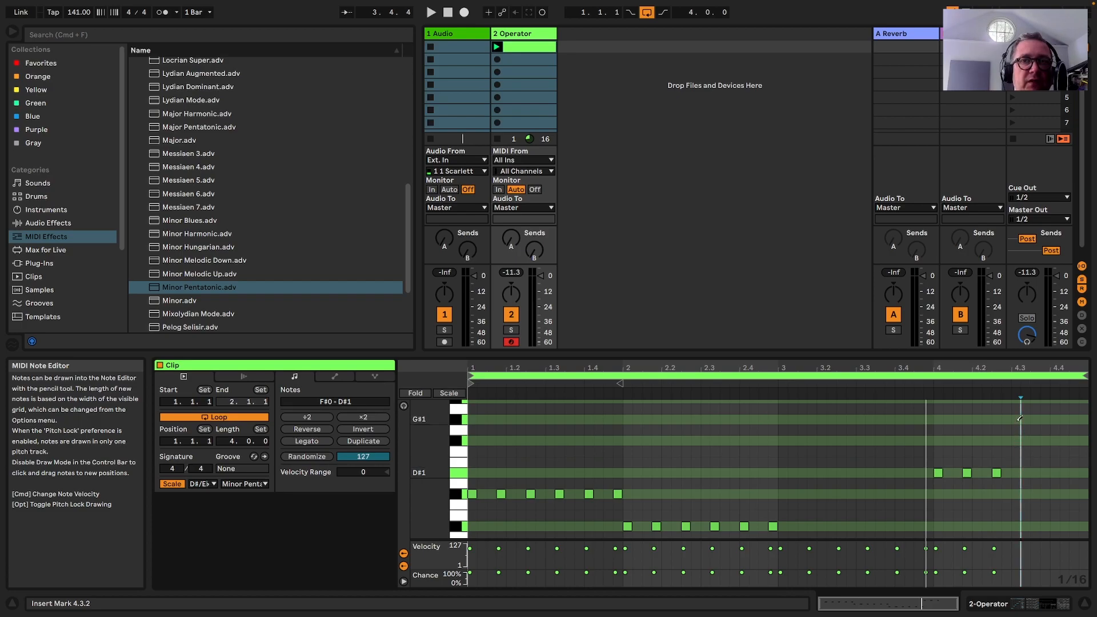
left_click(1020, 419)
left_click(1046, 419)
left_click(1075, 420)
key("space")
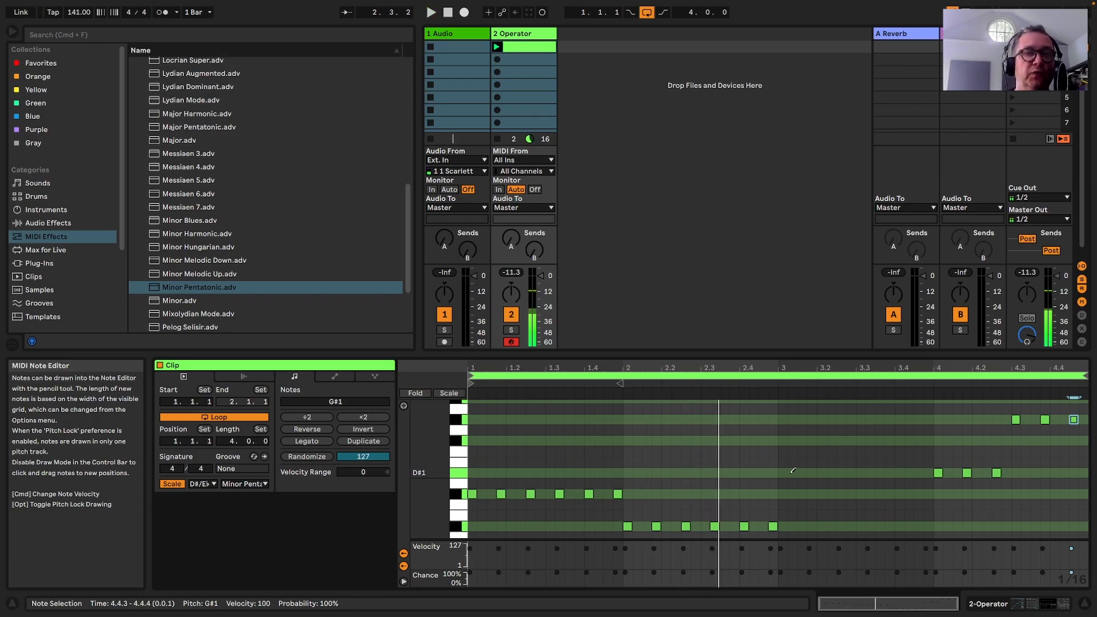
Try moving bar 1's second and third C#1 notes to 1.2.1 and 1.3.1, and audition the change
scroll(857, 465, "down", 3)
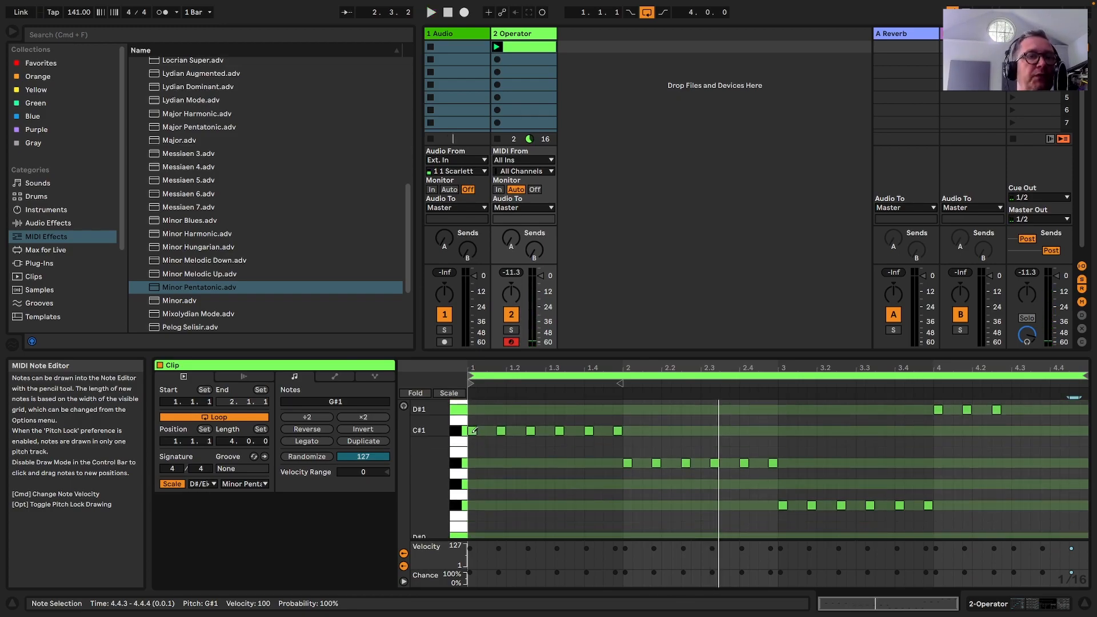
left_click_drag(505, 428, 550, 431)
key("space")
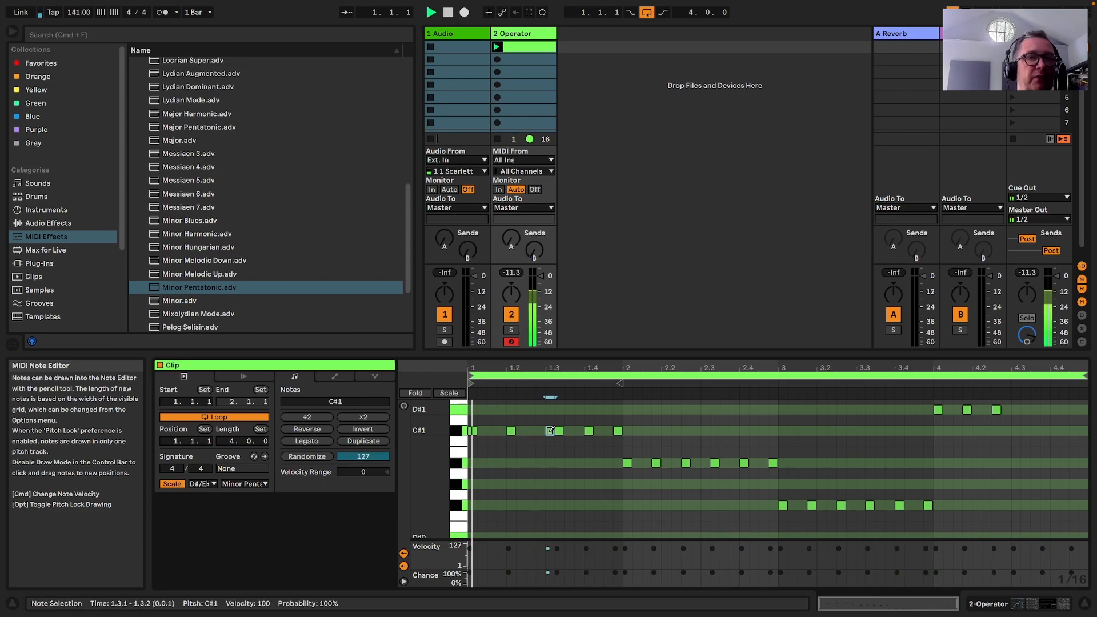
key("space")
Restore bar 1's second and third C#1 notes to 1.1.4 and 1.2.3, auditioning along the way
left_click(550, 431)
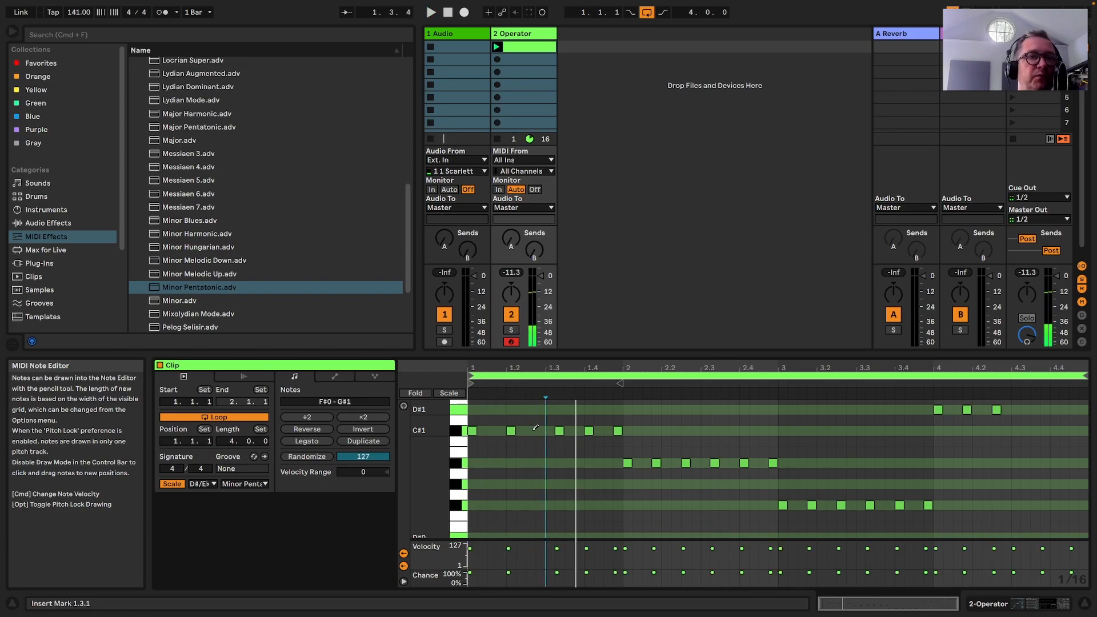
left_click(540, 429)
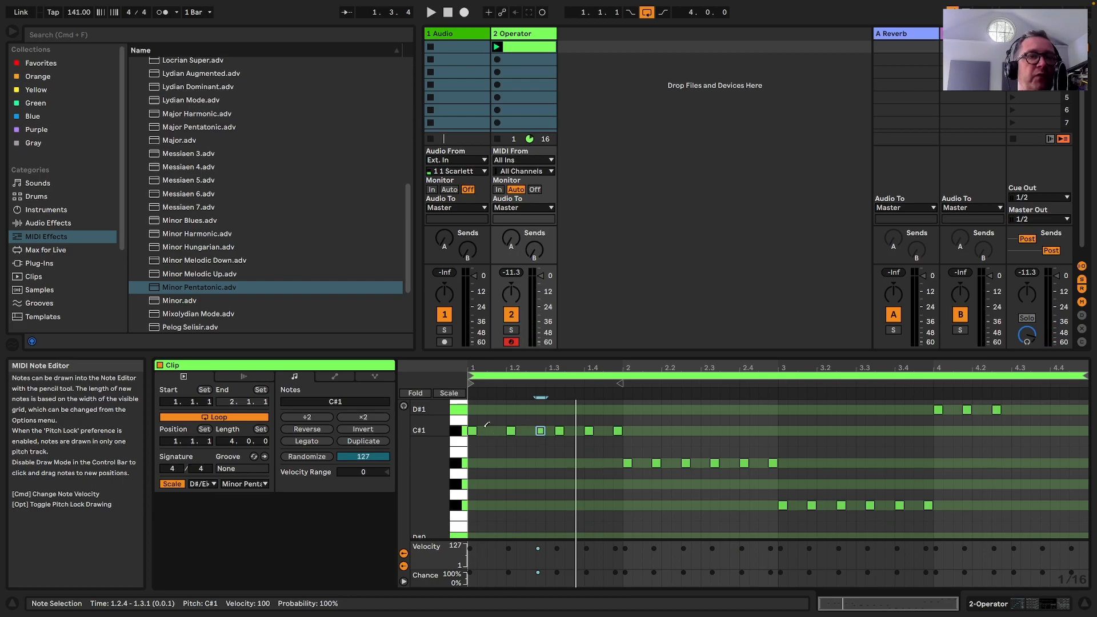
left_click(512, 429)
left_click(502, 430)
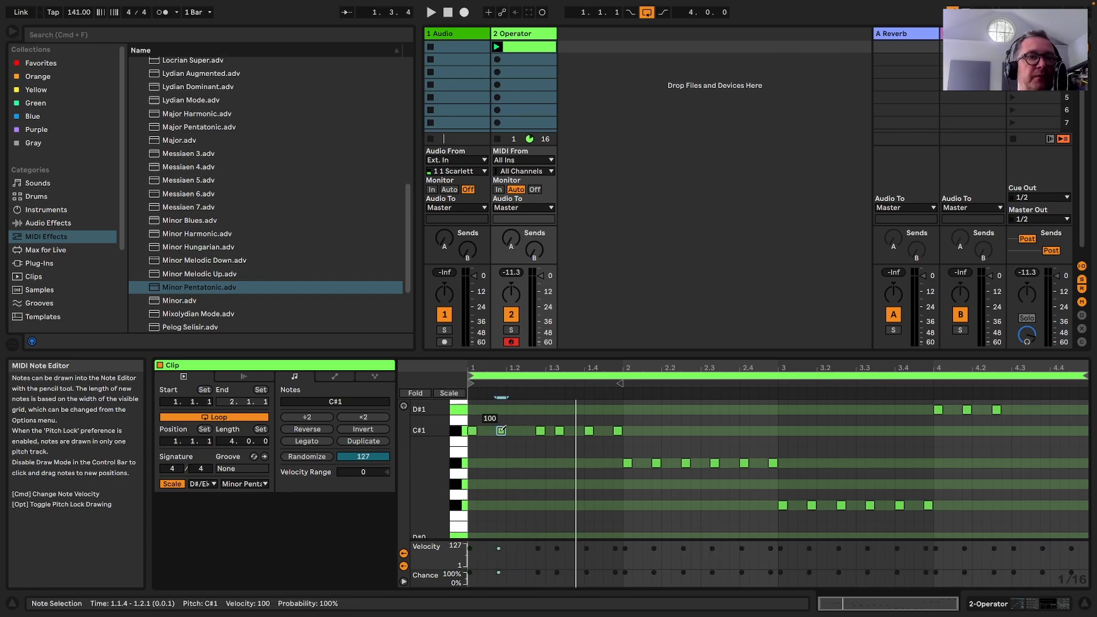
key("space")
left_click(532, 430)
key("space")
left_click(542, 430)
key("space")
key("space")
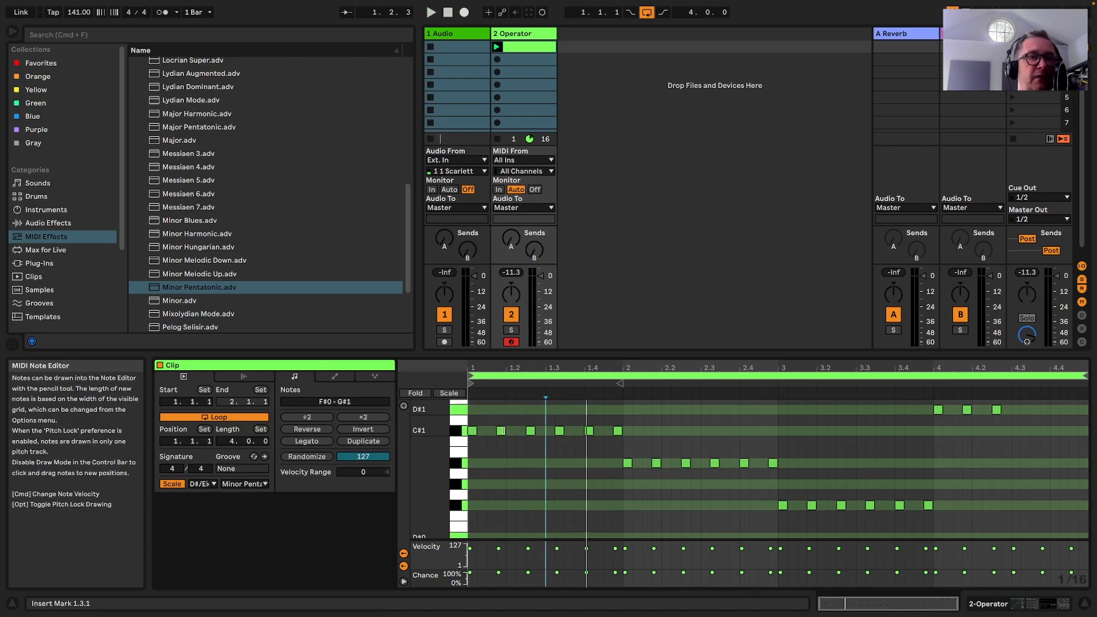
Play the clip from the start to check the rhythm across the first two bars
key("space")
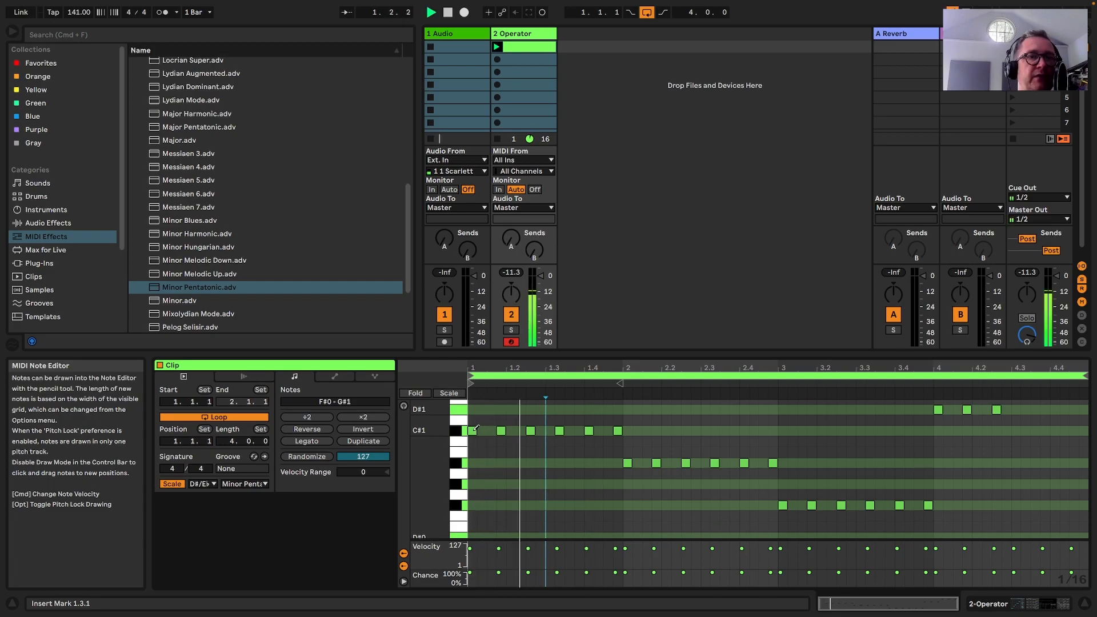
key("space")
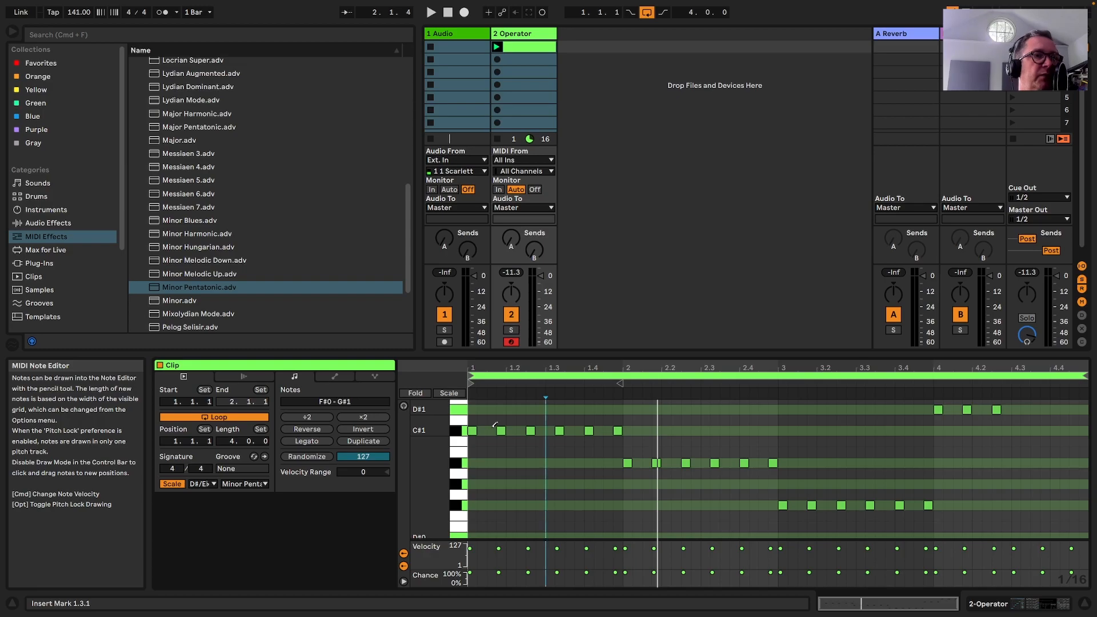
key("space")
key("space")
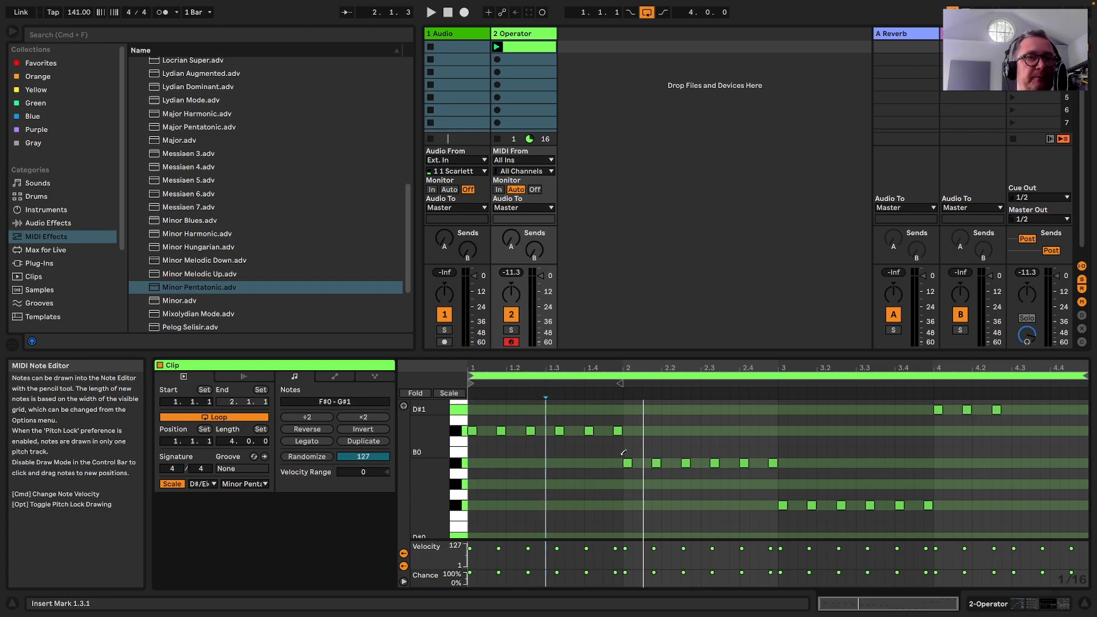
Replace the C#1 note at 1.4.4 with F#1, add F#0 at 1.4.3, and audition the clip
scroll(623, 452, "up", 1)
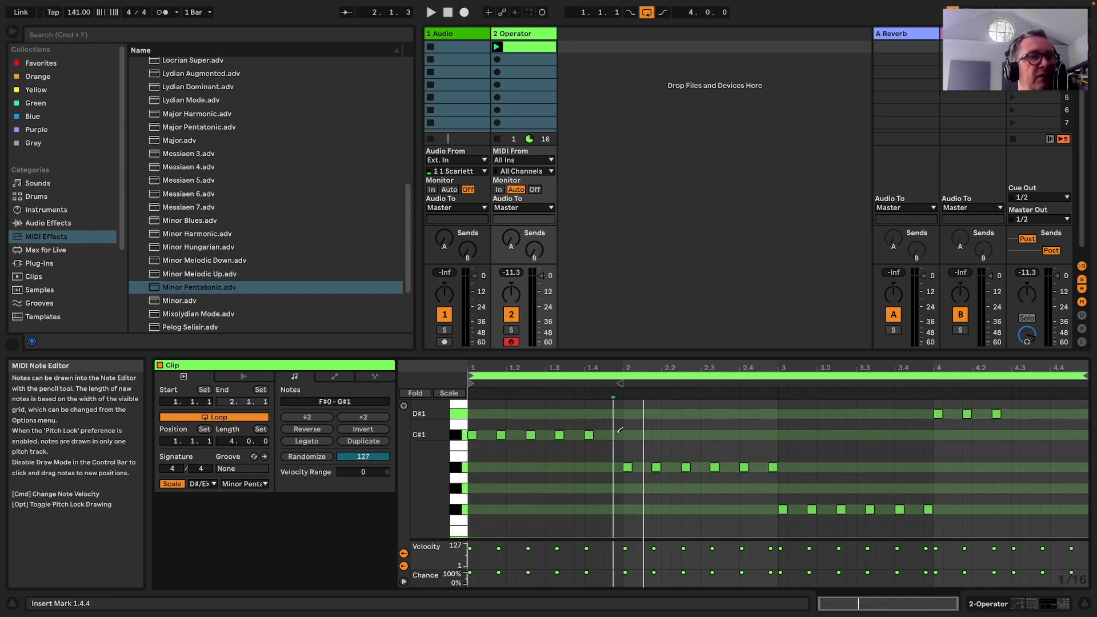
scroll(620, 430, "up", 3)
left_click(617, 420)
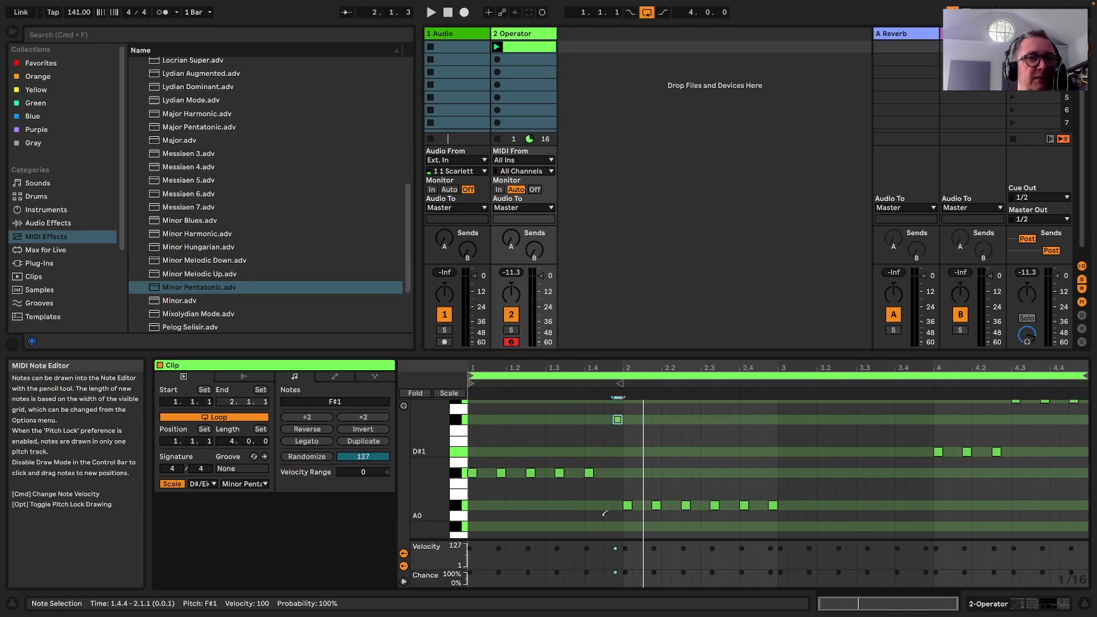
scroll(606, 514, "down", 3)
key("space")
scroll(620, 498, "up", 3)
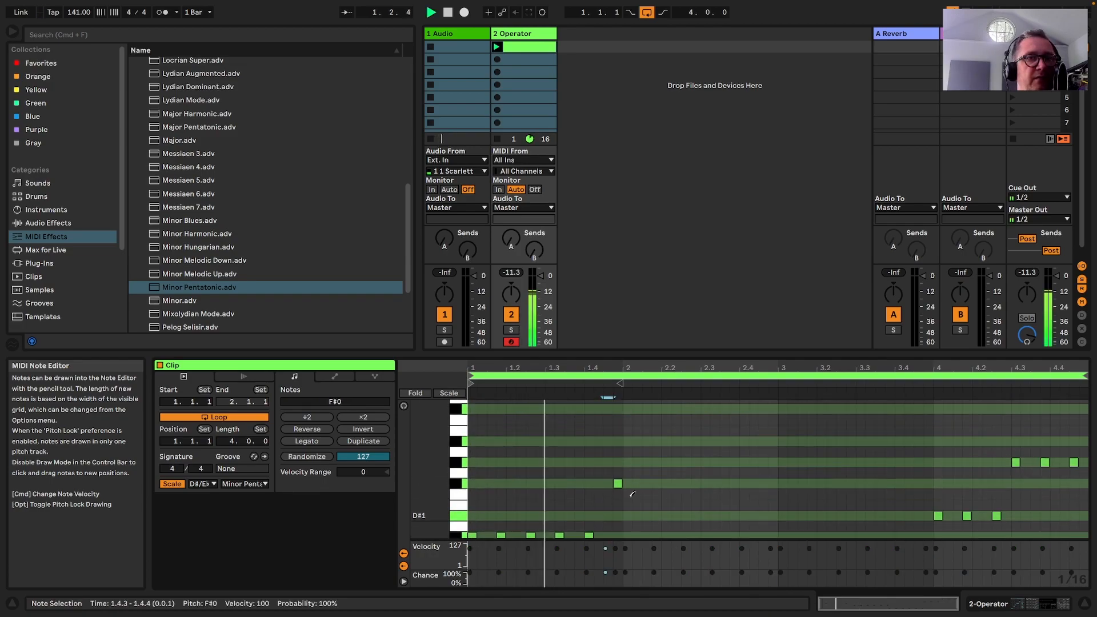
key("space")
Vary the end of bar 2 with C#2 at 2.4.2, D#1 at 2.4.3 and D#0 replacing A#0 at 2.4.4, then audition it
scroll(757, 402, "up", 6)
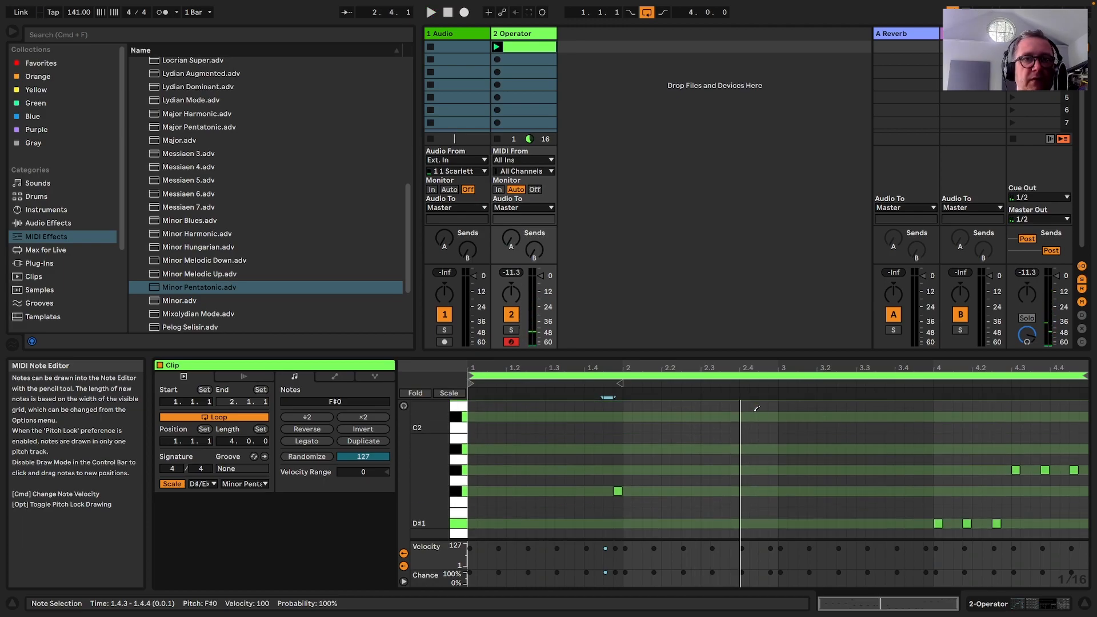
left_click(759, 416)
scroll(763, 435, "down", 6)
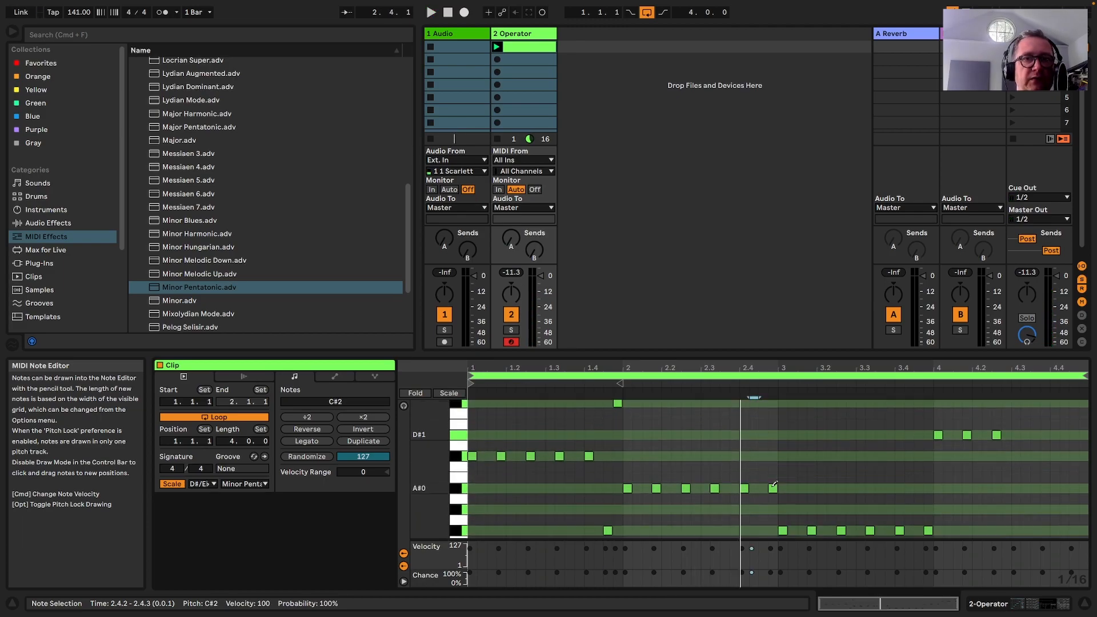
scroll(764, 447, "down", 4)
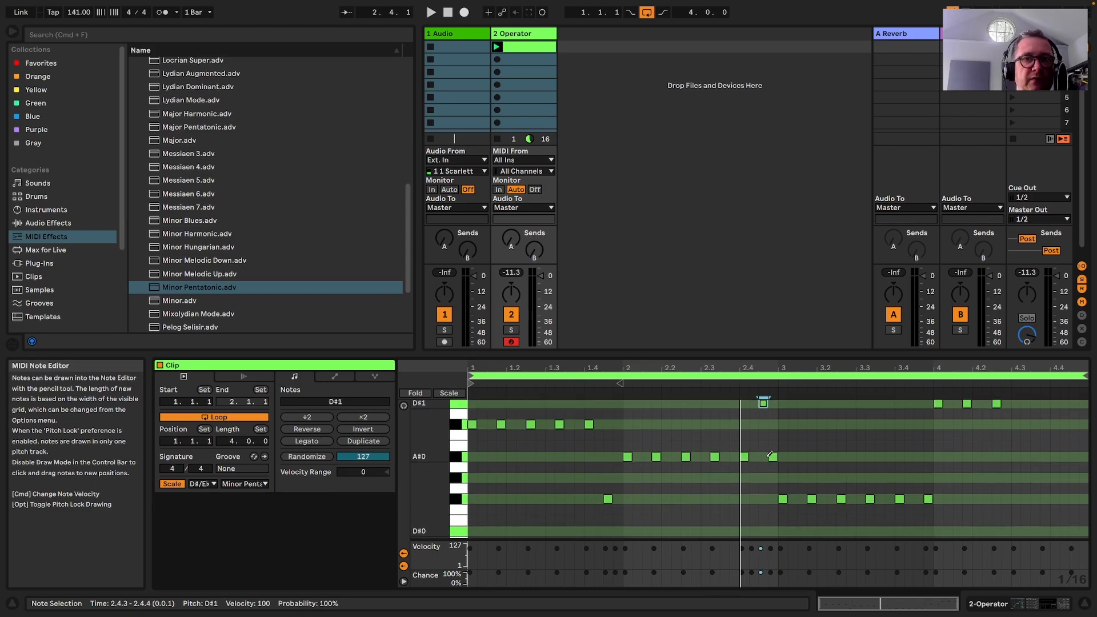
left_click(774, 455)
scroll(775, 457, "down", 3)
left_click(773, 491)
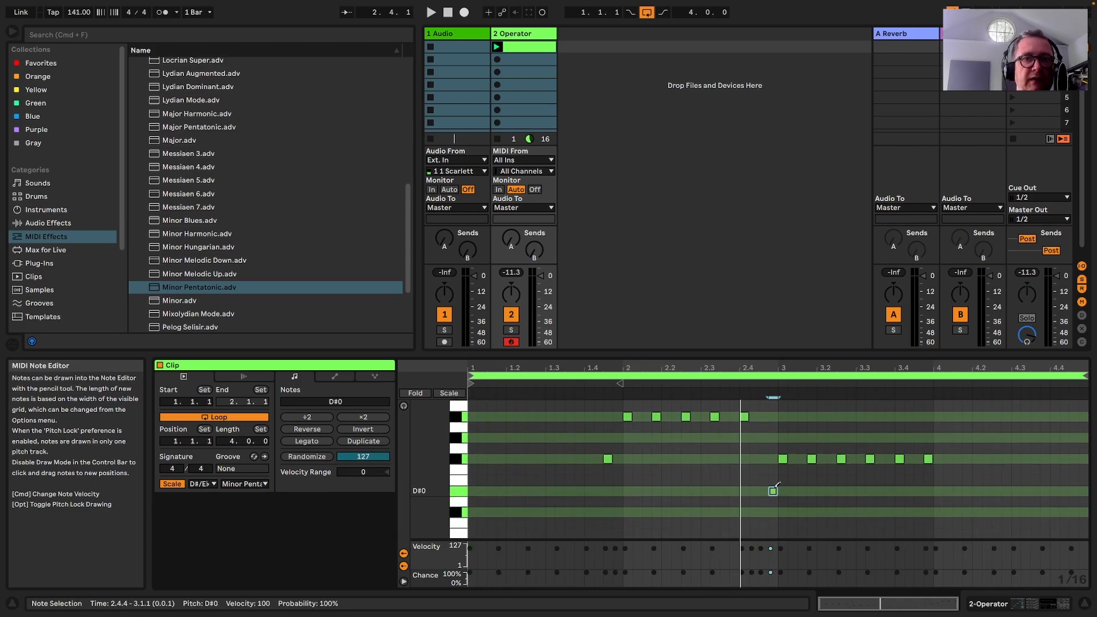
key("space")
scroll(788, 512, "up", 3)
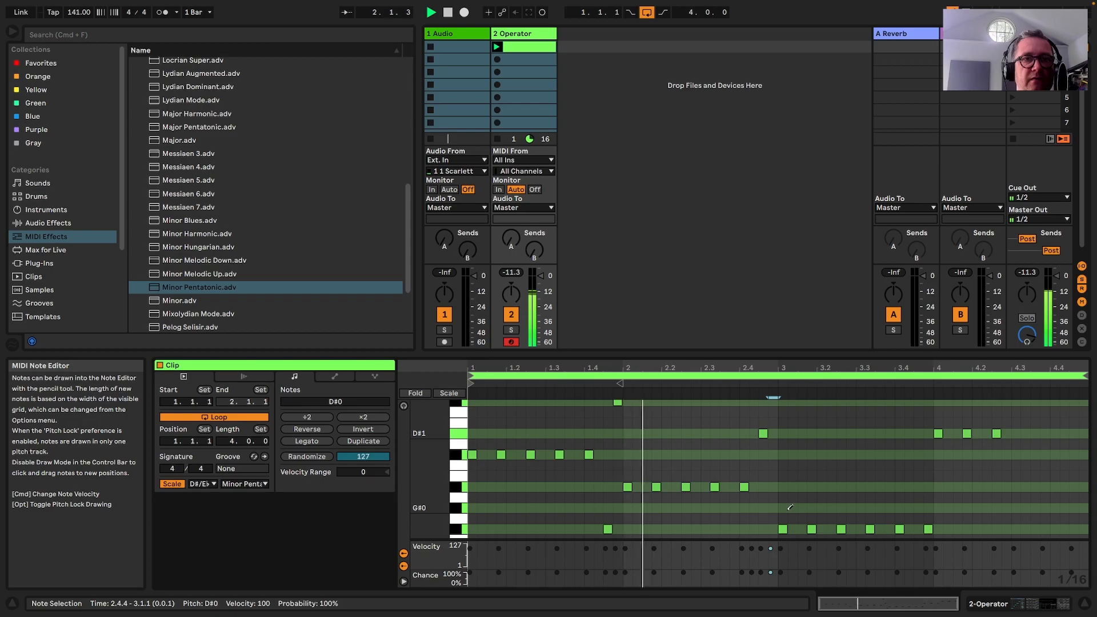
key("space")
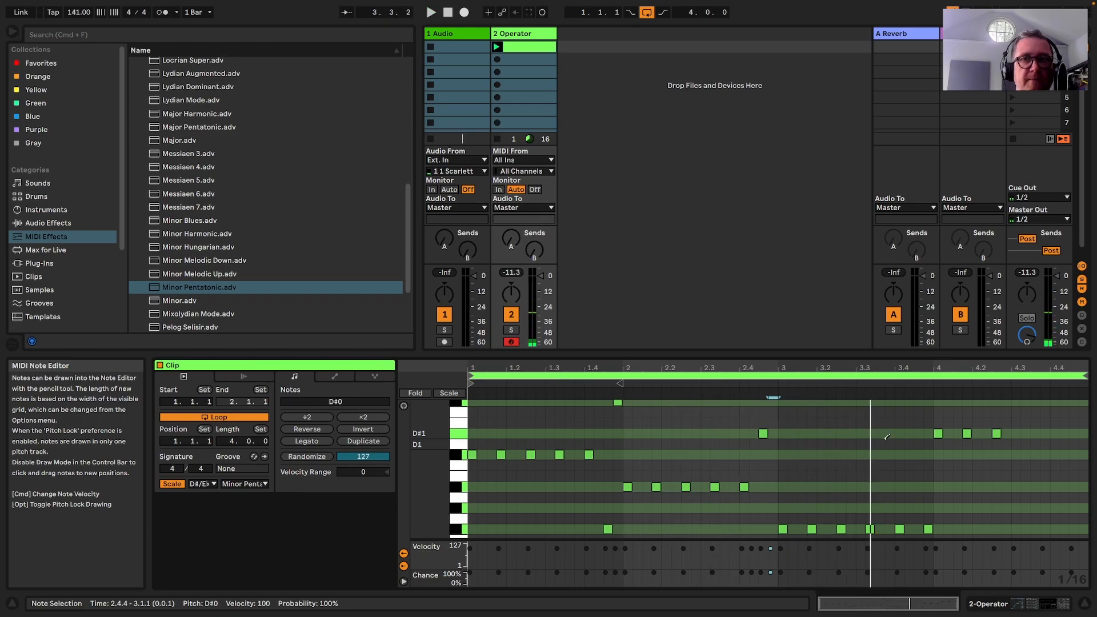
Add F#1 at 3.3.3 and D#0 at 3.4.2 to bar 3, and start playback to audition them
scroll(887, 432, "up", 1)
left_click(882, 407)
scroll(915, 490, "down", 4)
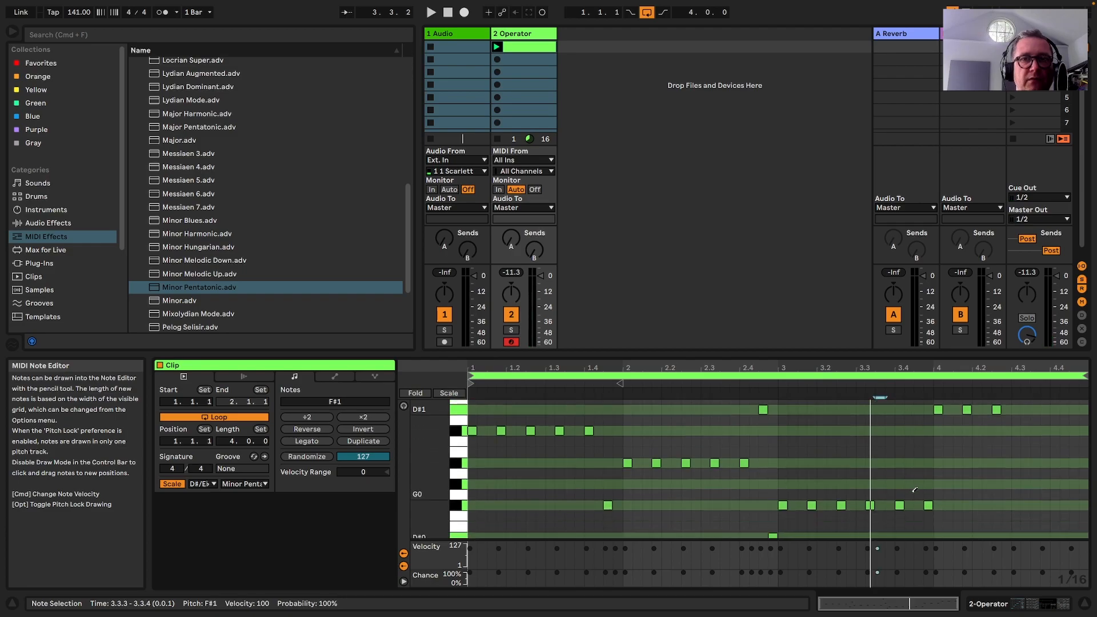
scroll(915, 496, "down", 4)
left_click(910, 504)
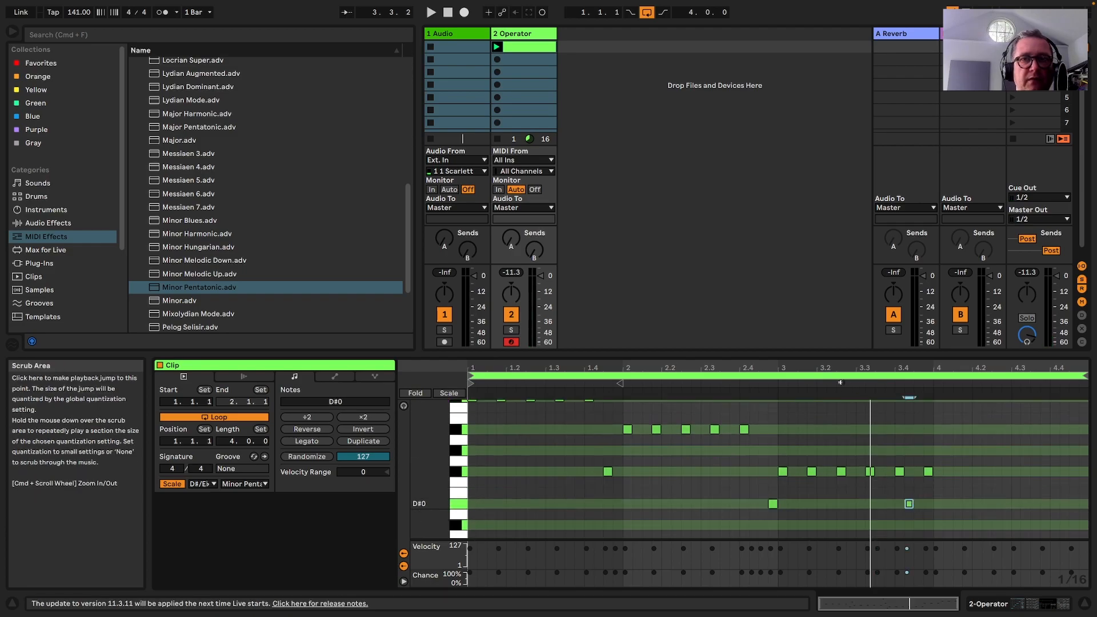
left_click(840, 383)
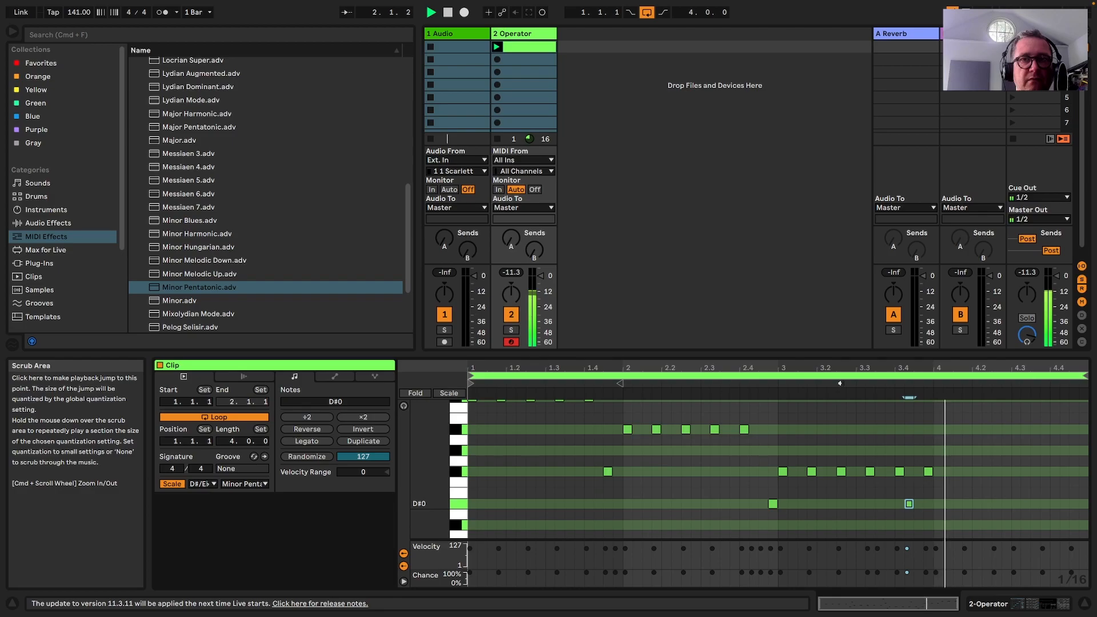
Add fill notes at the end of bar 4, including G#2 at 4.4.1 and C#3 at 4.4.4
scroll(1027, 452, "up", 8)
scroll(1027, 452, "up", 10)
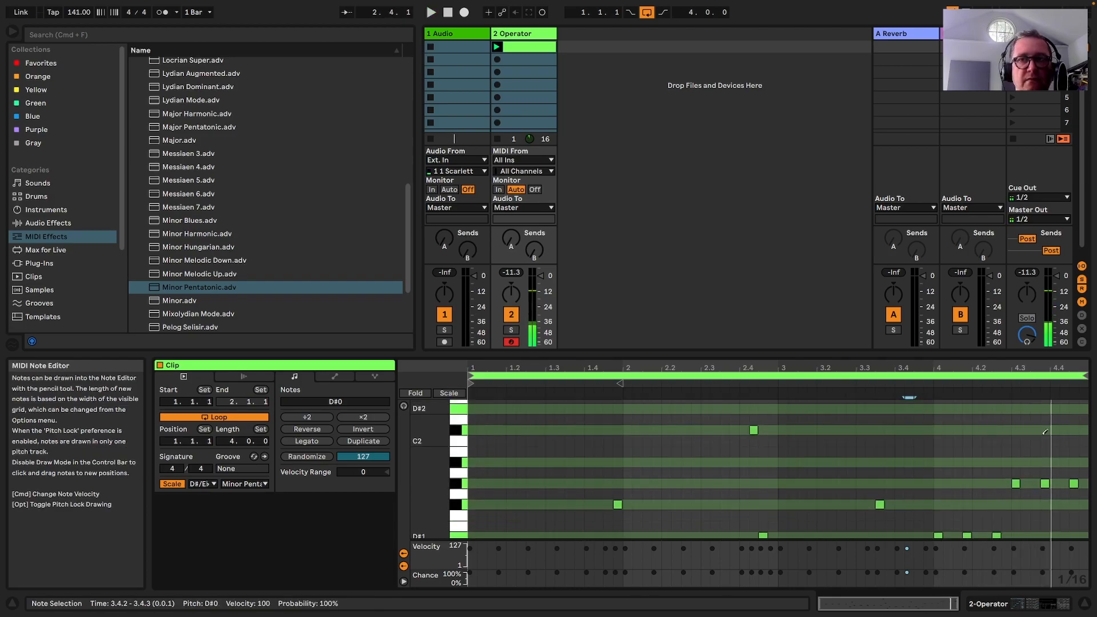
scroll(1046, 428, "up", 10)
left_click(1057, 423)
scroll(1068, 451, "down", 9)
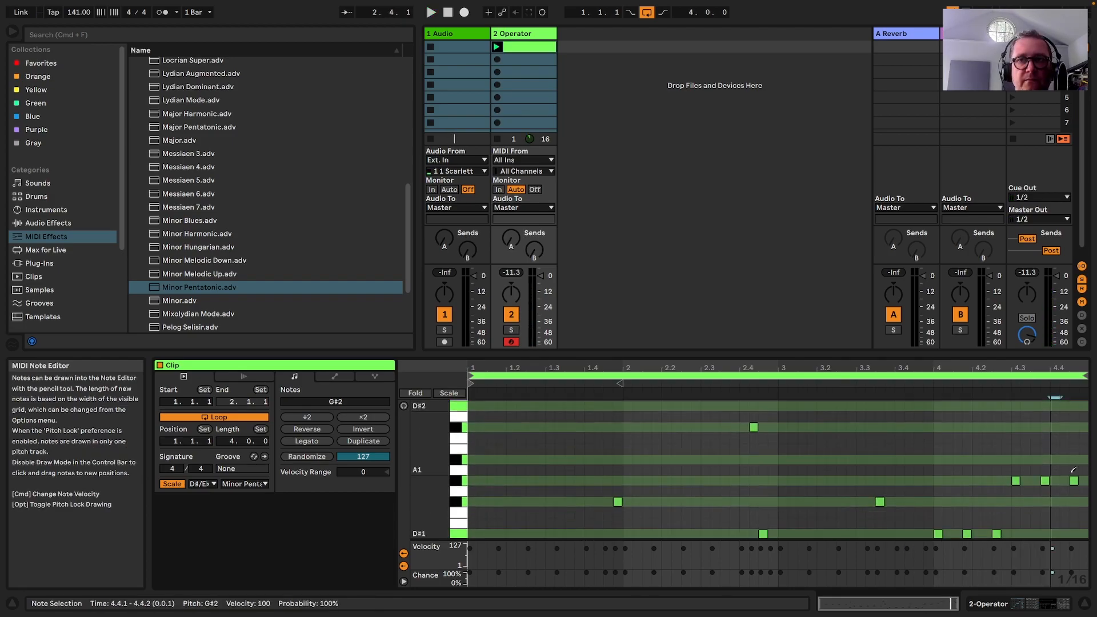
left_click(1073, 502)
scroll(1075, 429, "up", 11)
left_click(1084, 436)
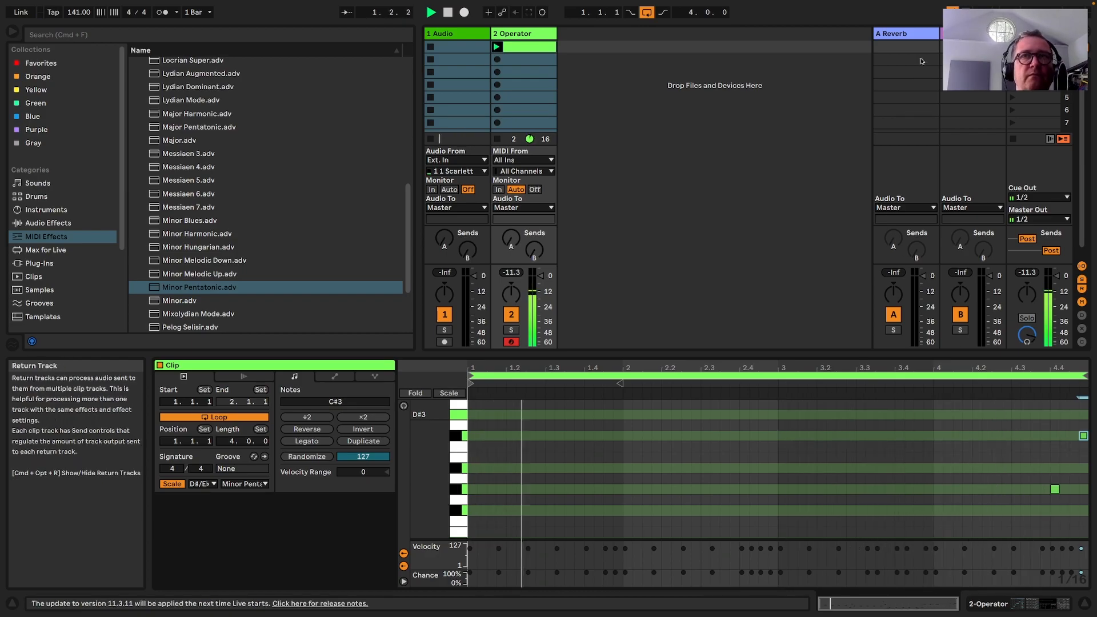
Turn off Draw Mode, stop playback, and lower the velocity of all the clip's notes to 38
left_click(952, 12)
key("space")
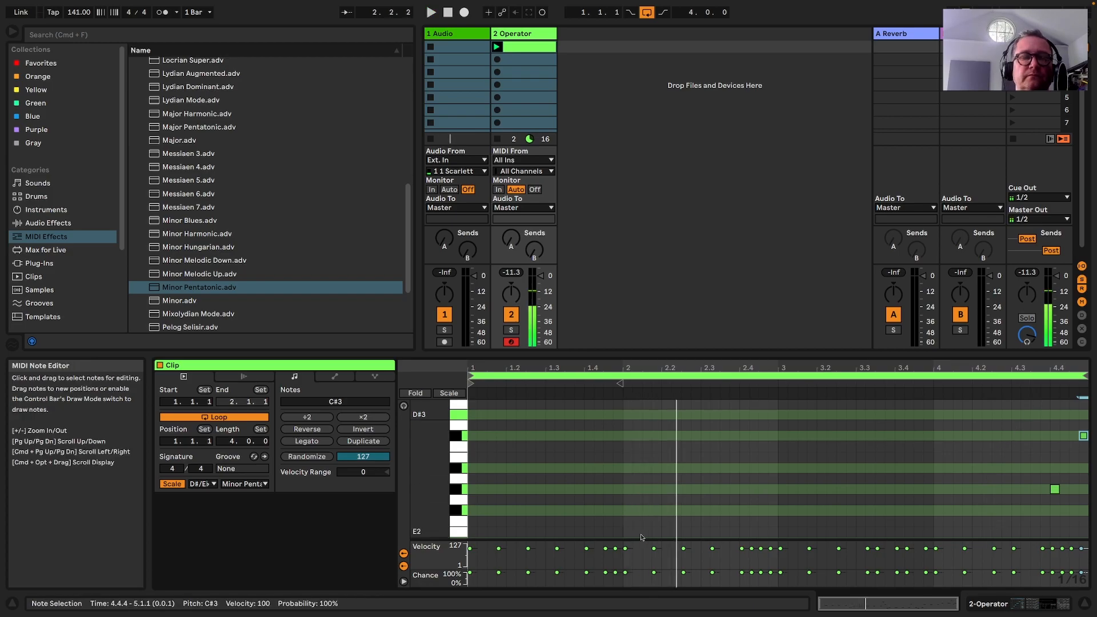
left_click(499, 549)
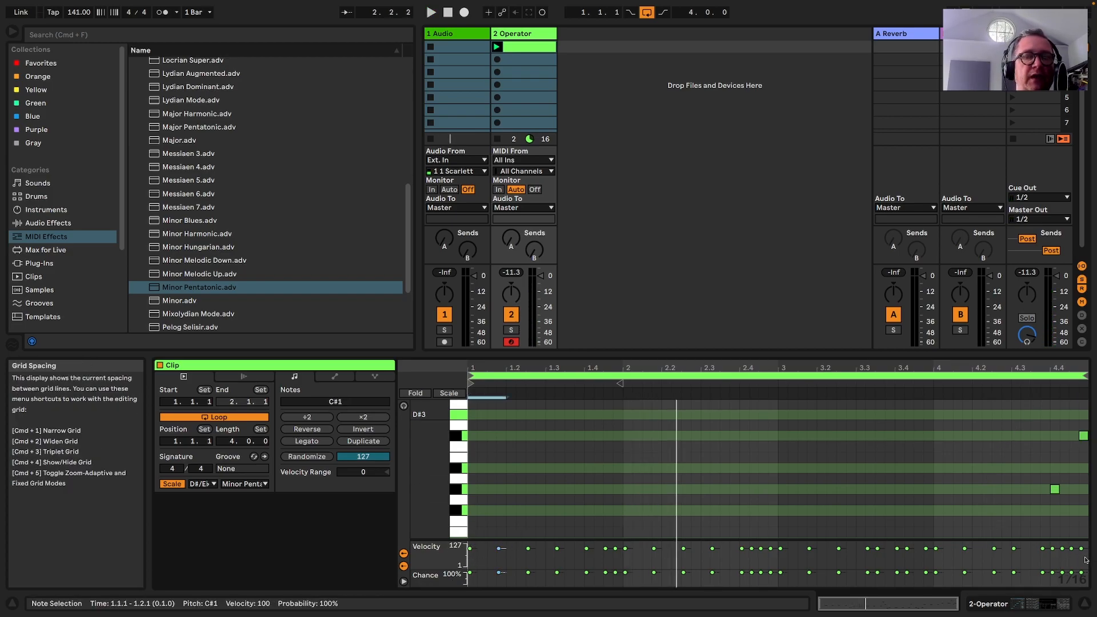
left_click_drag(1086, 559, 472, 551)
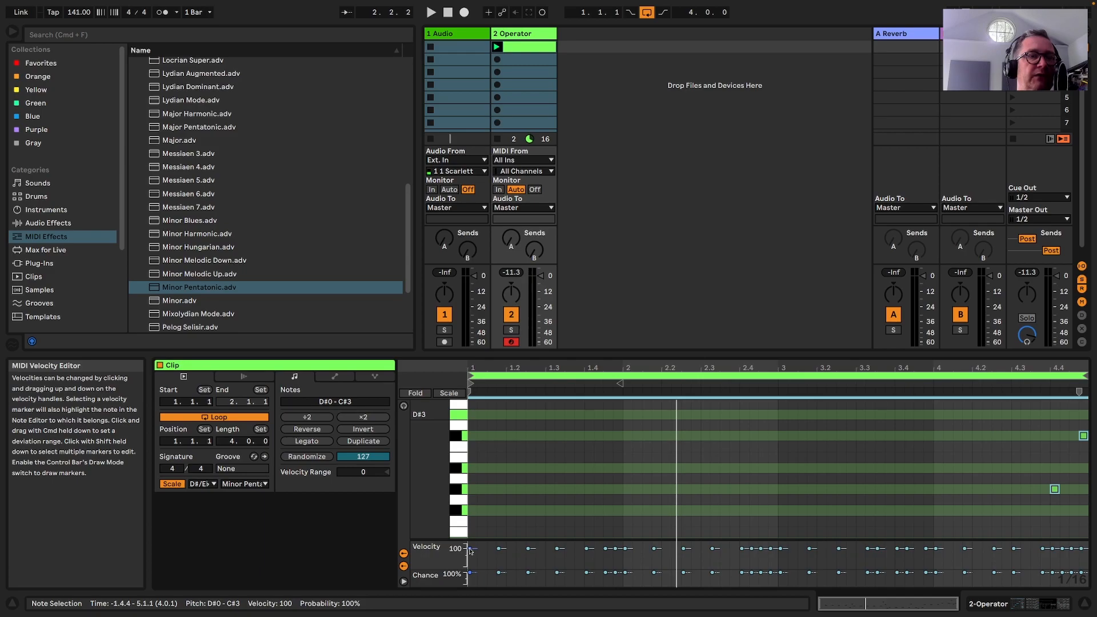
left_click_drag(470, 549, 470, 559)
Set the velocity range of all the clip's notes to +75 and audition the randomized velocities
left_click_drag(365, 472, 365, 426)
key("space")
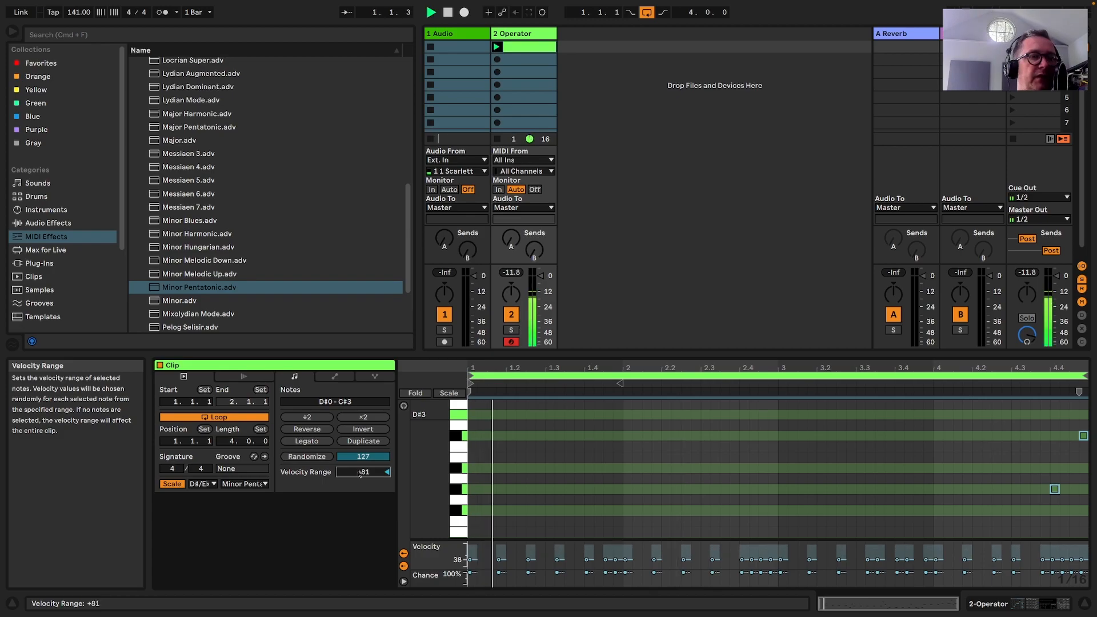
left_click_drag(361, 474, 361, 477)
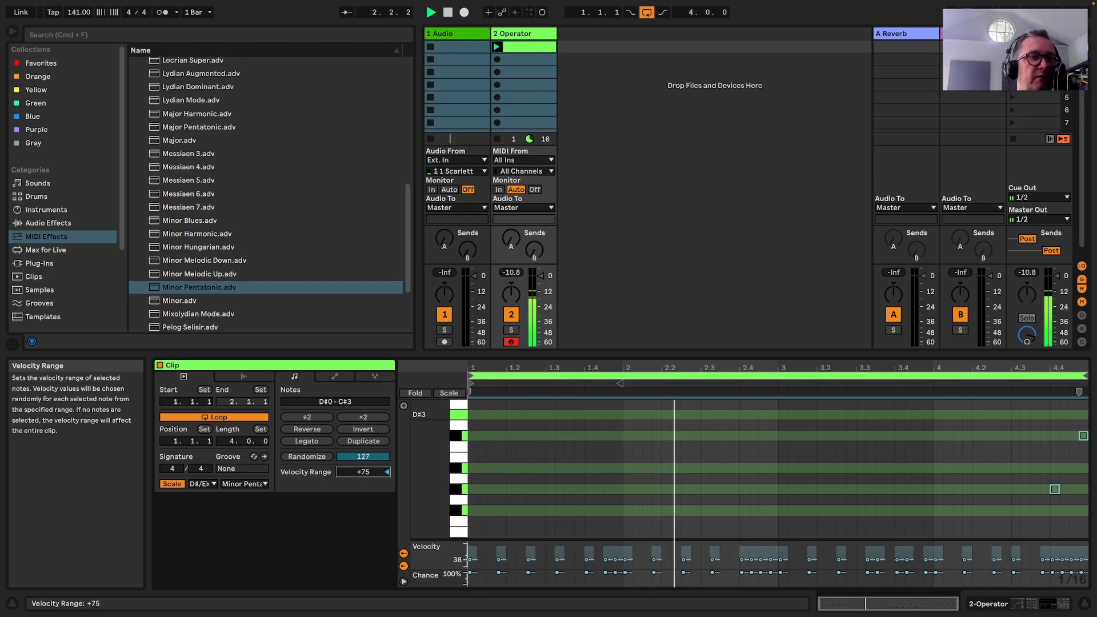
left_click(499, 560)
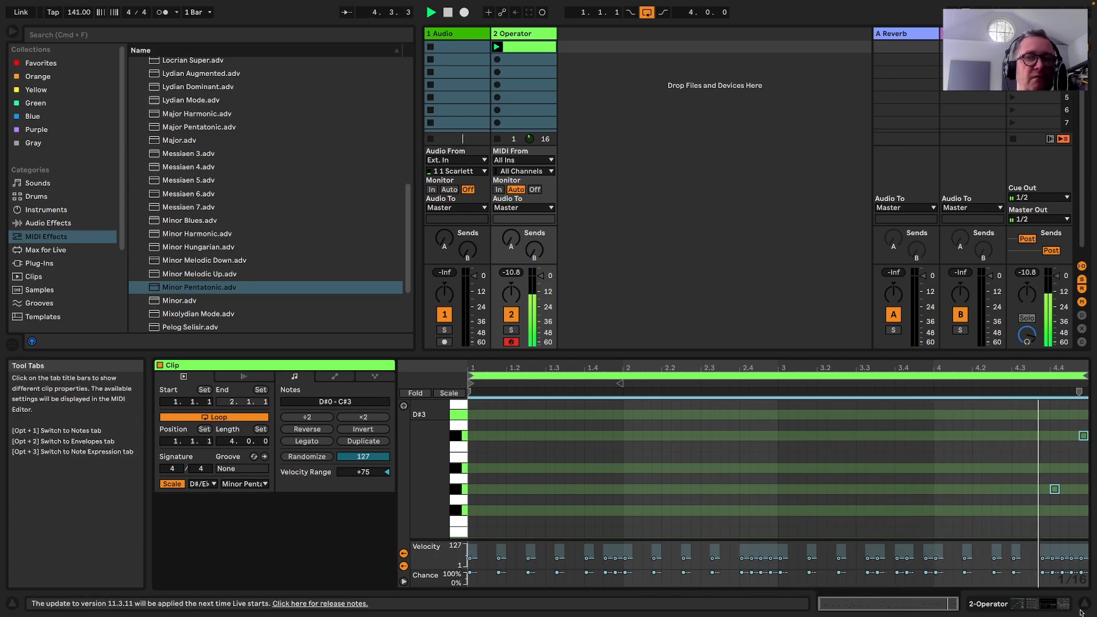
key("space")
Transpose the C#3 note at 4.4.4 down one octave to C#2
left_click_drag(1060, 421, 1088, 490)
key("shift+Down")
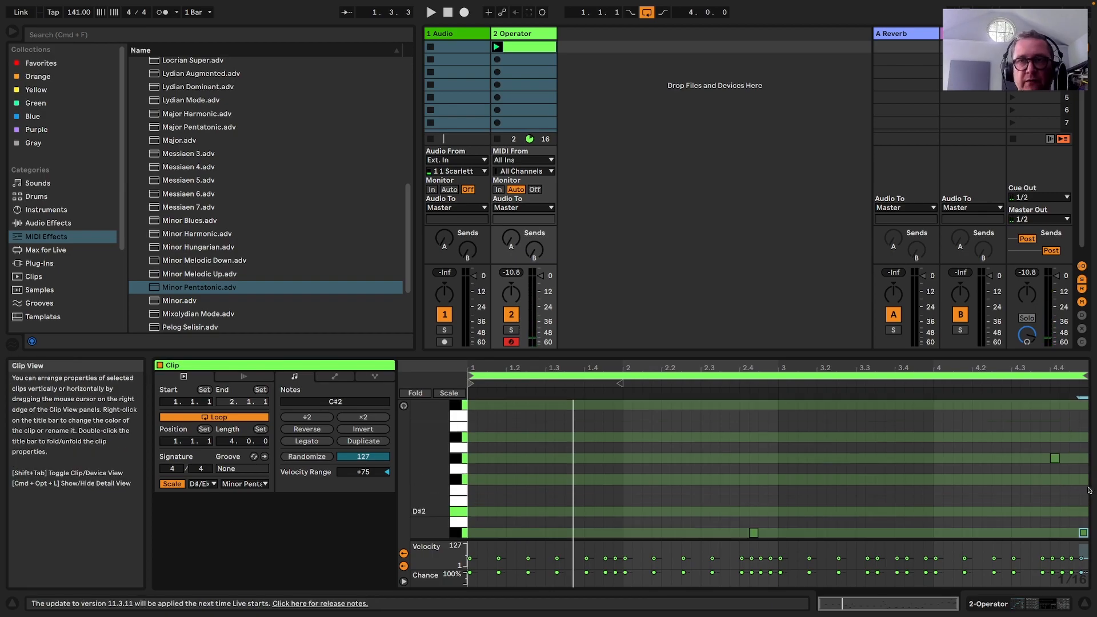
Transpose the G#2 note at 4.4.1 down two octaves to G#0 during playback
key("space")
left_click_drag(1084, 486, 1038, 462)
key("shift+Down")
key("shift+Down")
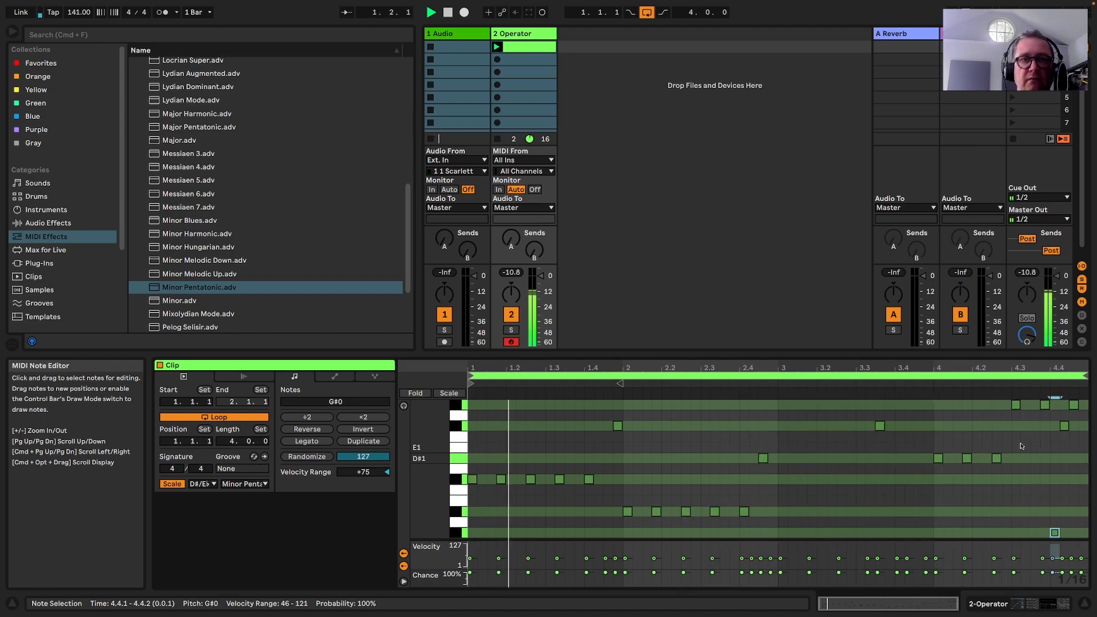
Turn on Glide in Operator's pitch settings and set the glide time to 31.6 ms while auditioning the bassline
left_click(1045, 604)
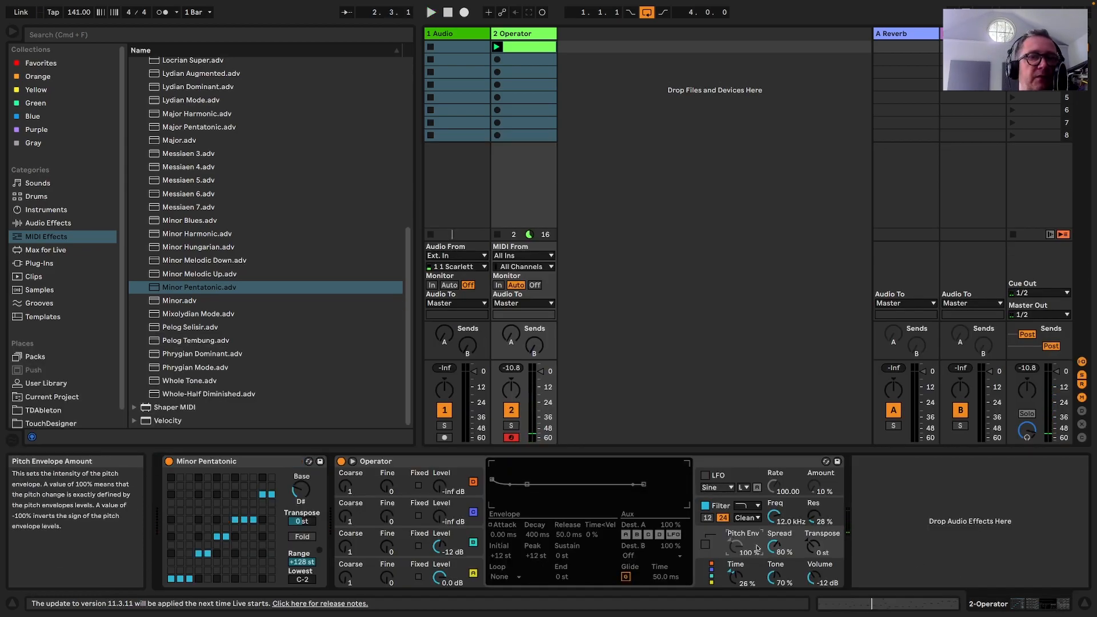
left_click(758, 569)
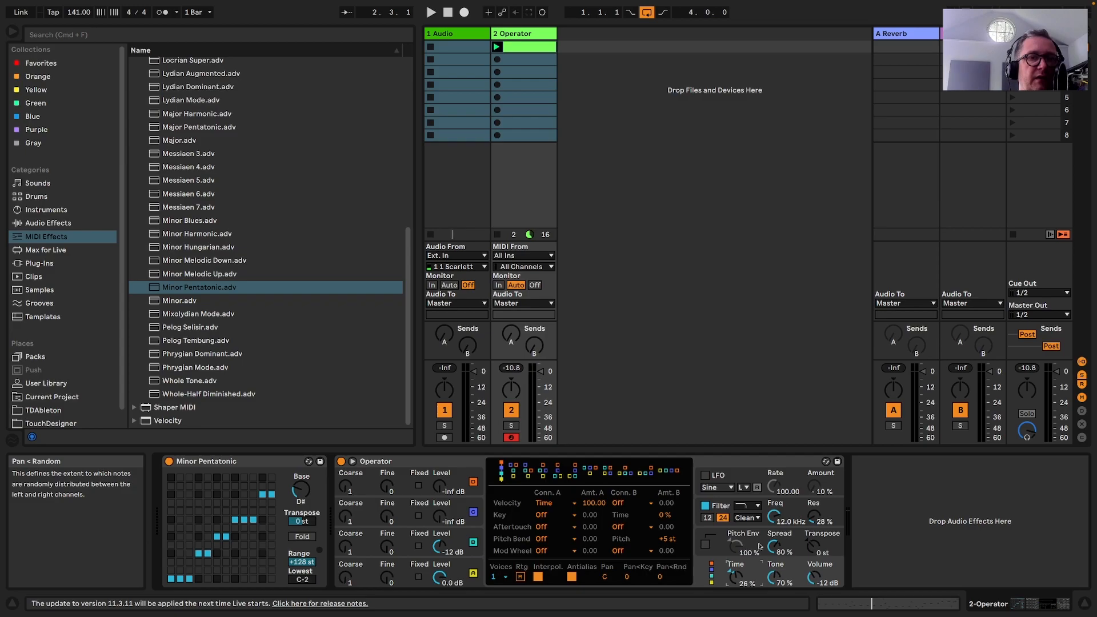
left_click(797, 540)
key("space")
left_click_drag(663, 582, 658, 577)
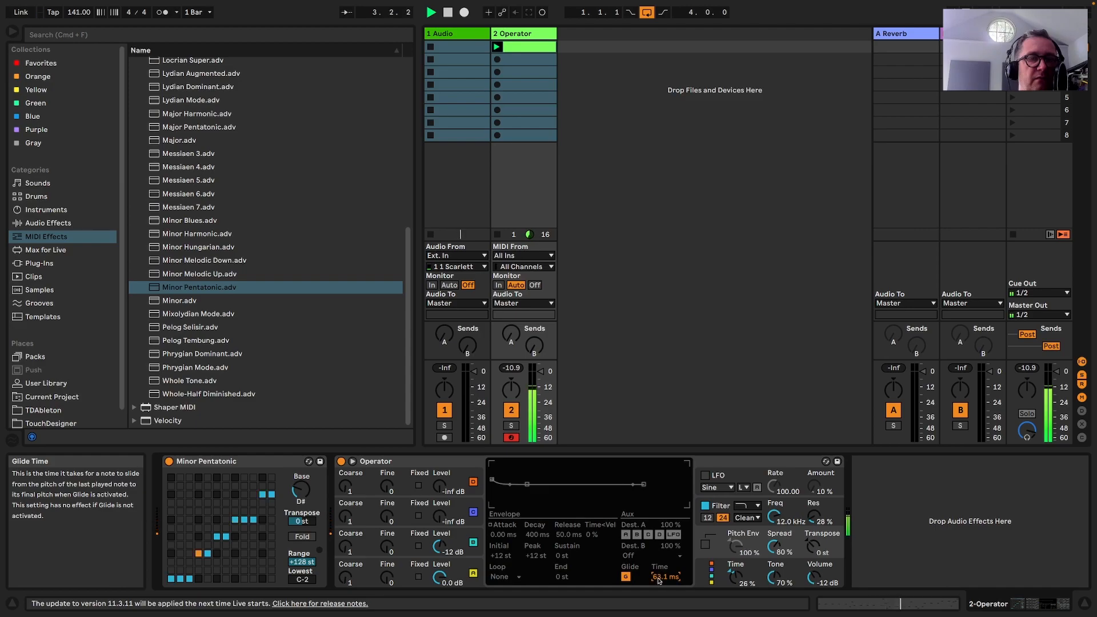
left_click_drag(666, 578, 666, 580)
left_click(528, 51)
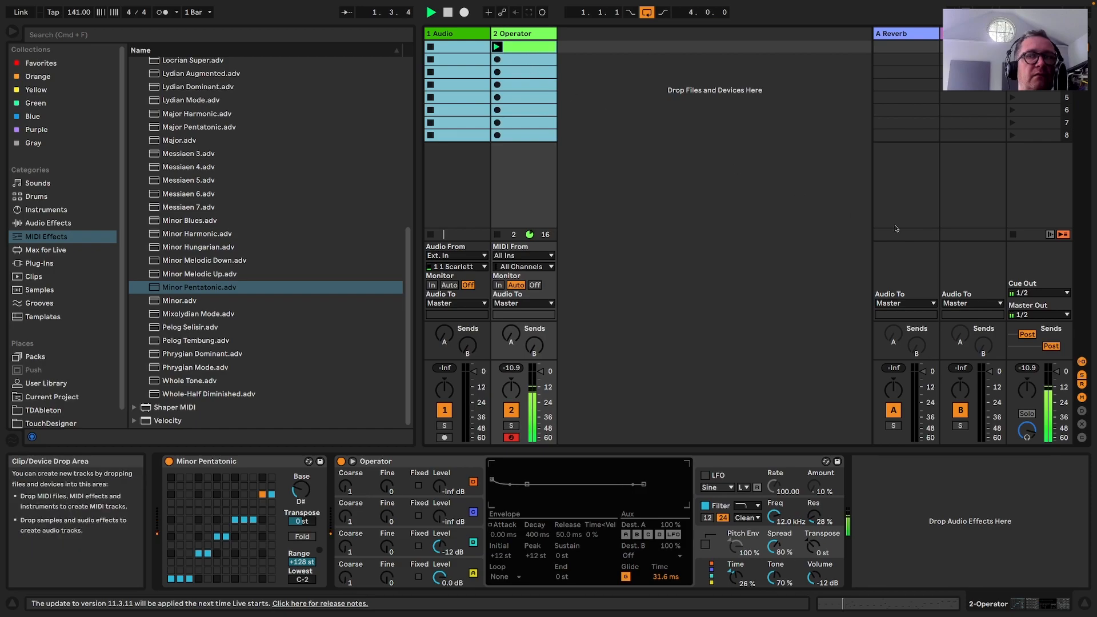
key("space")
In the bassline clip, lengthen the D#1 notes at 2.4.3 and 4.1.4 to two sixteenths each
double_click(528, 47)
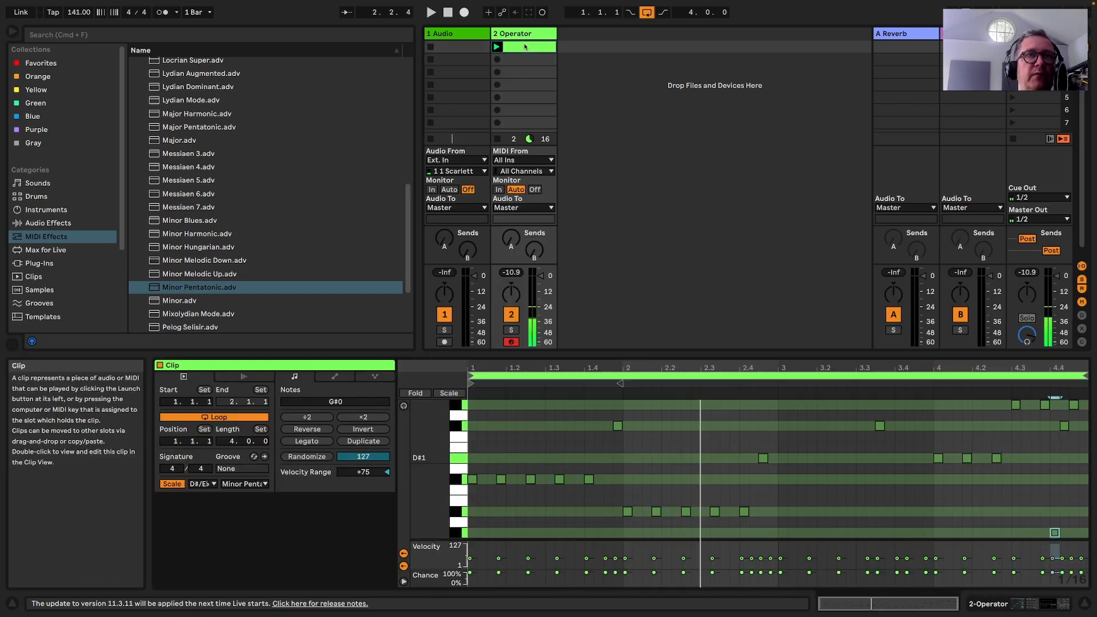
scroll(971, 447, "up", 2)
scroll(984, 449, "down", 2)
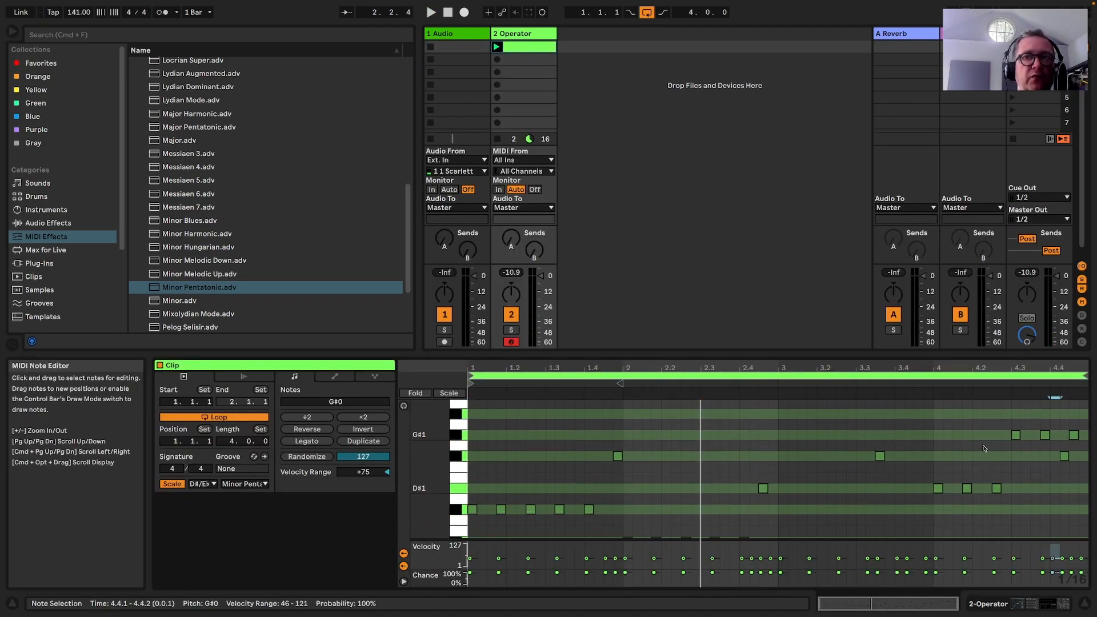
left_click(1021, 463)
scroll(796, 485, "down", 1)
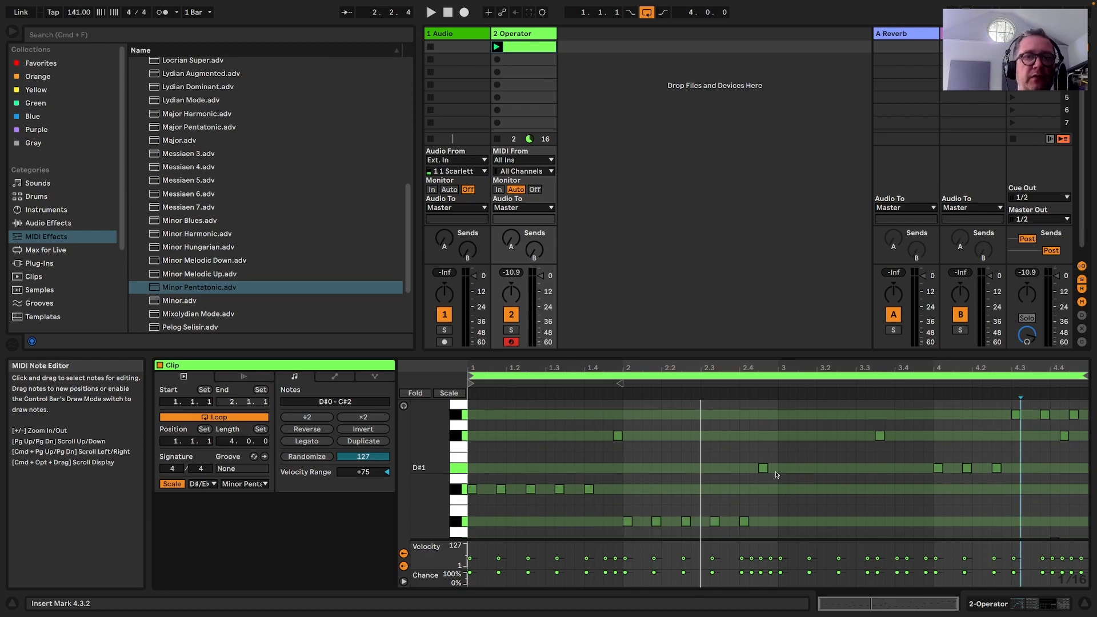
left_click_drag(767, 468, 774, 468)
key("space")
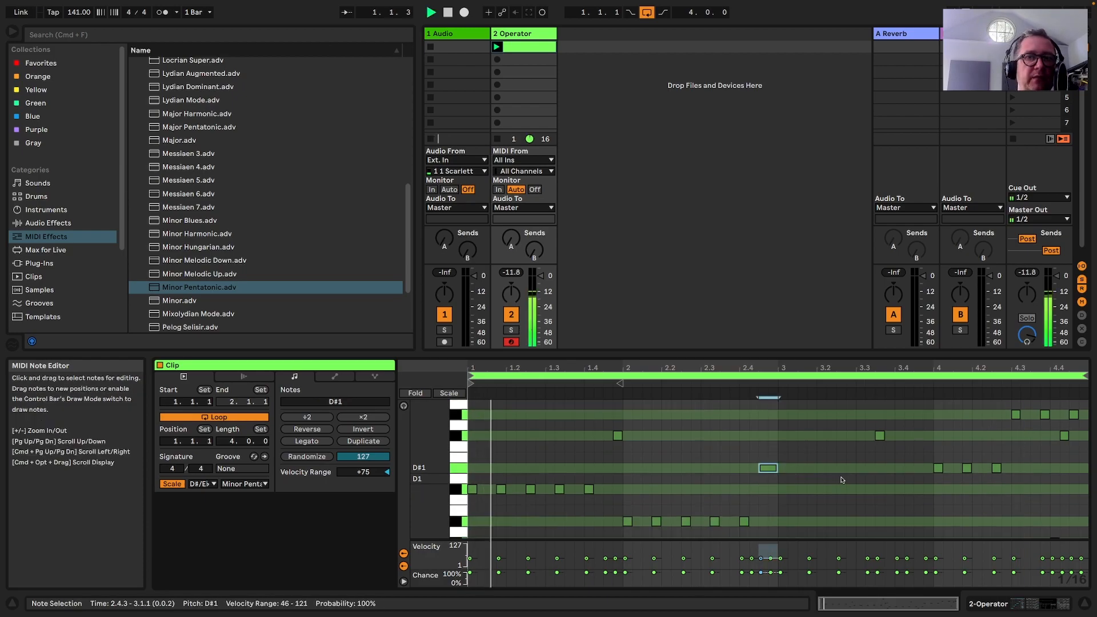
left_click_drag(968, 468, 981, 468)
scroll(1043, 445, "up", 3)
scroll(1042, 446, "up", 1)
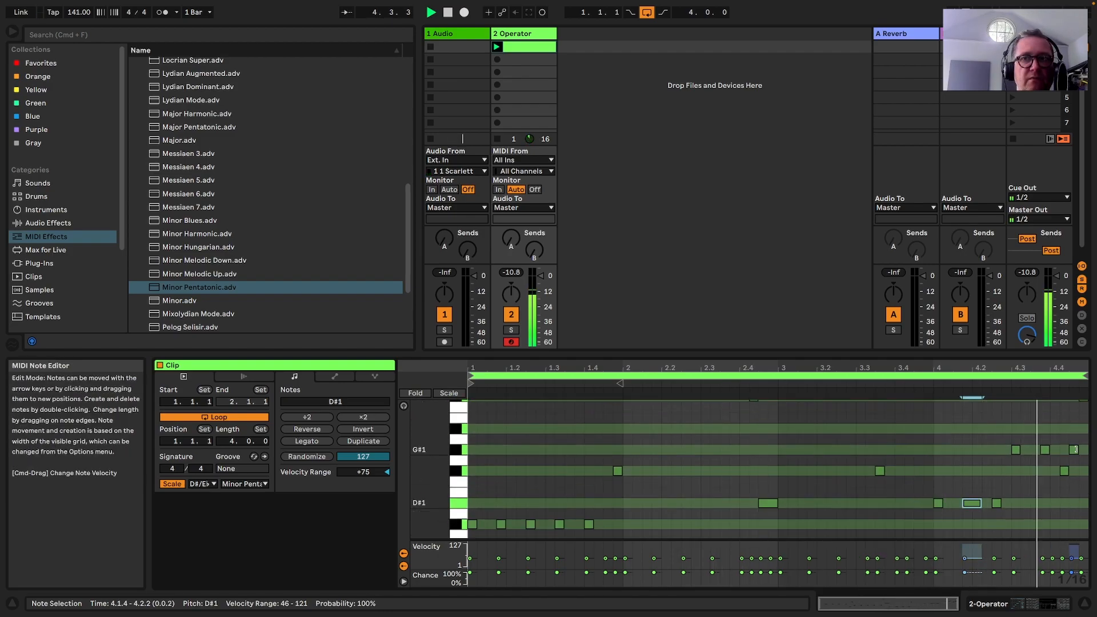
Set the release of oscillator A's envelope in Operator to 1.03 s
key("shift+Tab")
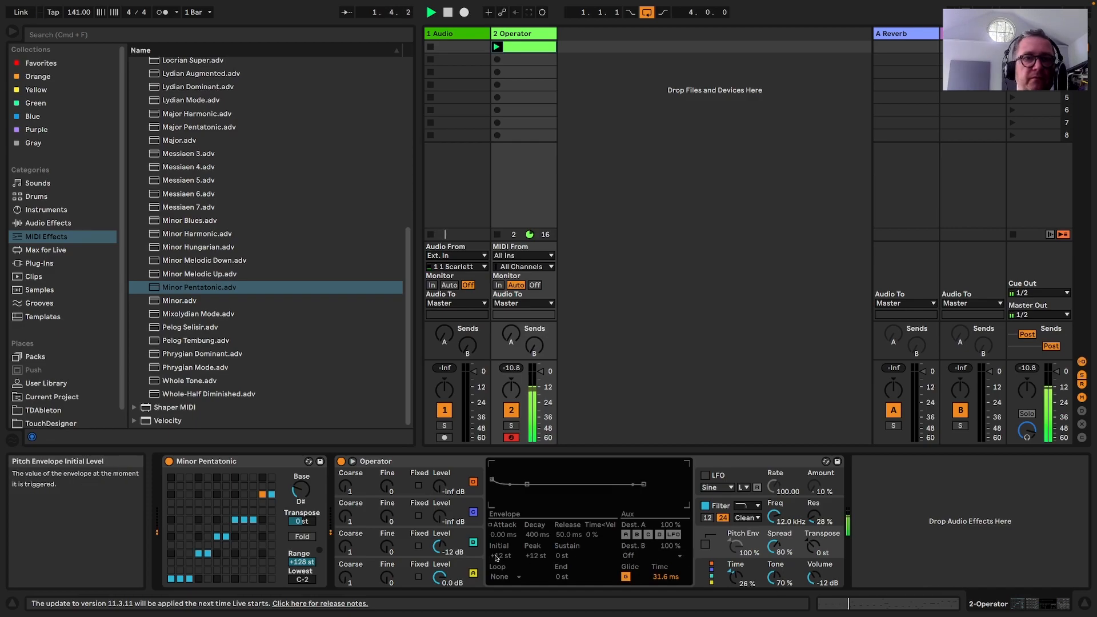
left_click(441, 578)
left_click_drag(657, 505, 663, 505)
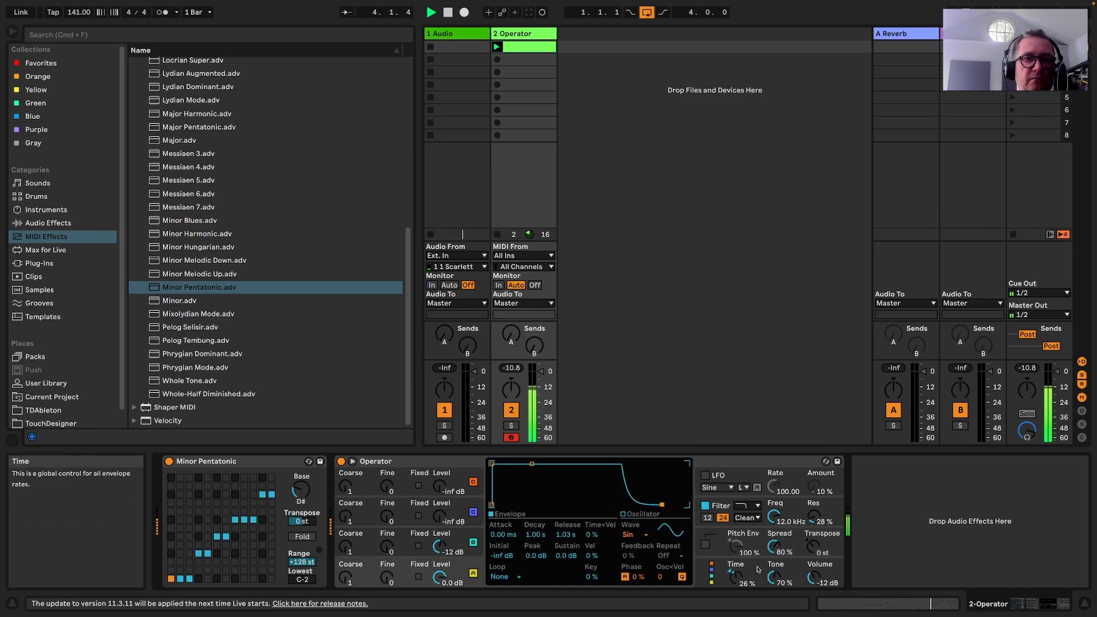
Set Operator's glide time to 29.5 ms, turn Glide off, and audition the clip
left_click(795, 536)
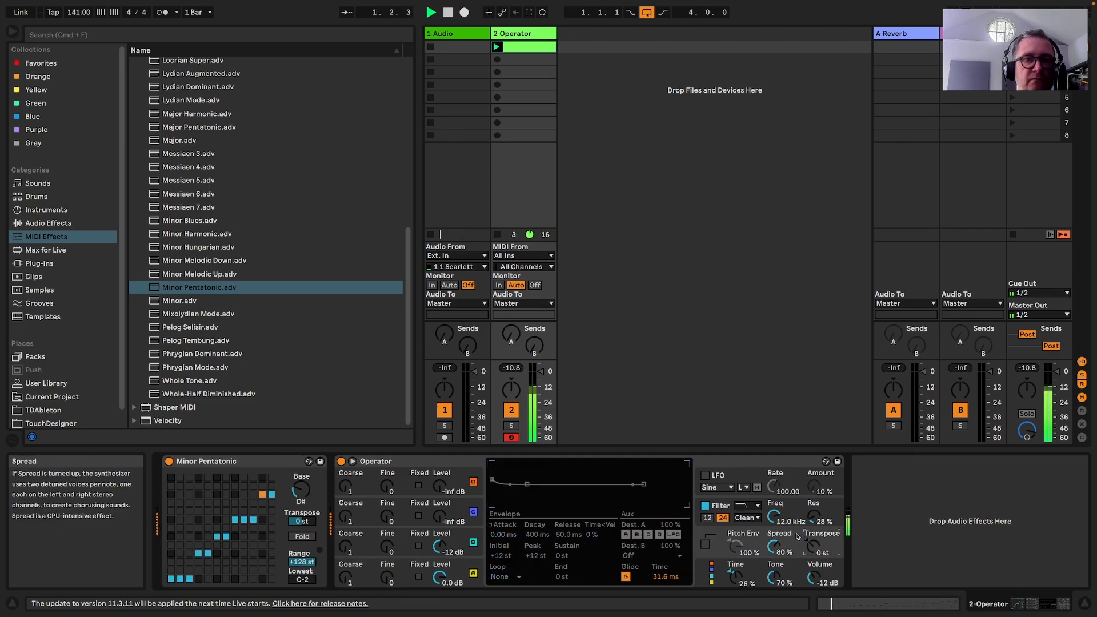
left_click_drag(665, 575, 665, 556)
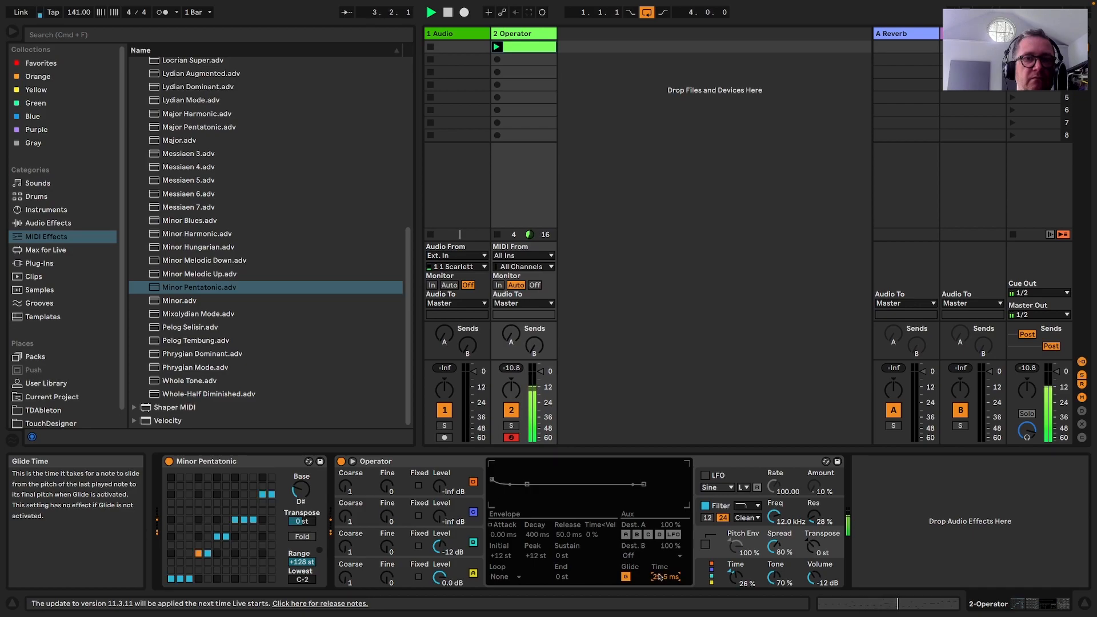
left_click(626, 576)
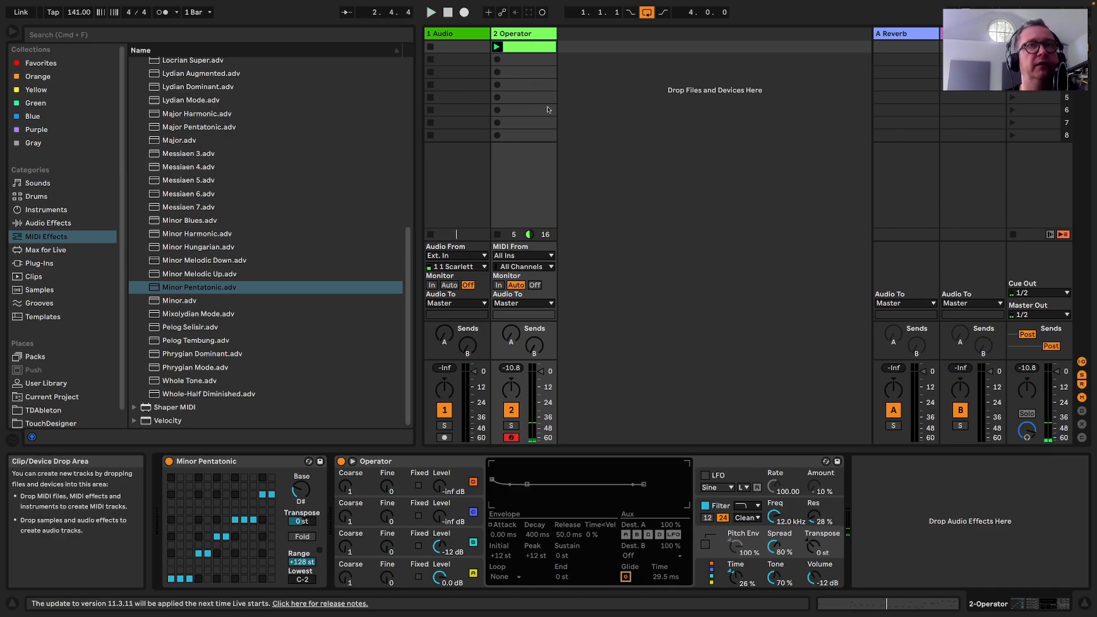
key("space")
double_click(535, 47)
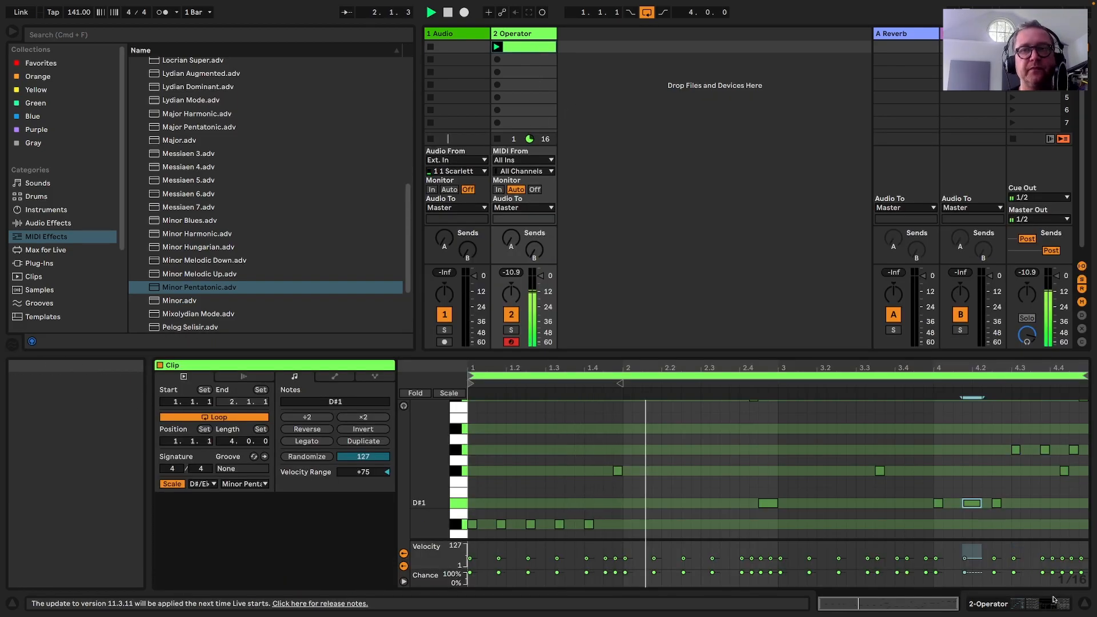
key("space")
Insert the Random MIDI effect before the Minor Pentatonic scale device on the bass track
key("shift+Tab")
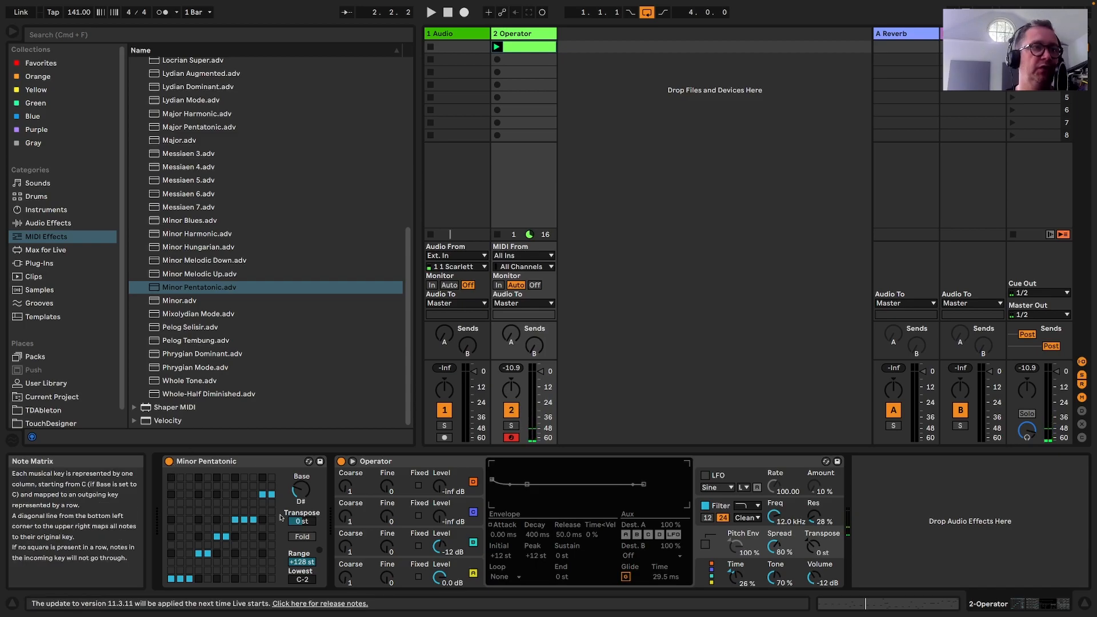
left_click(67, 224)
left_click(195, 463)
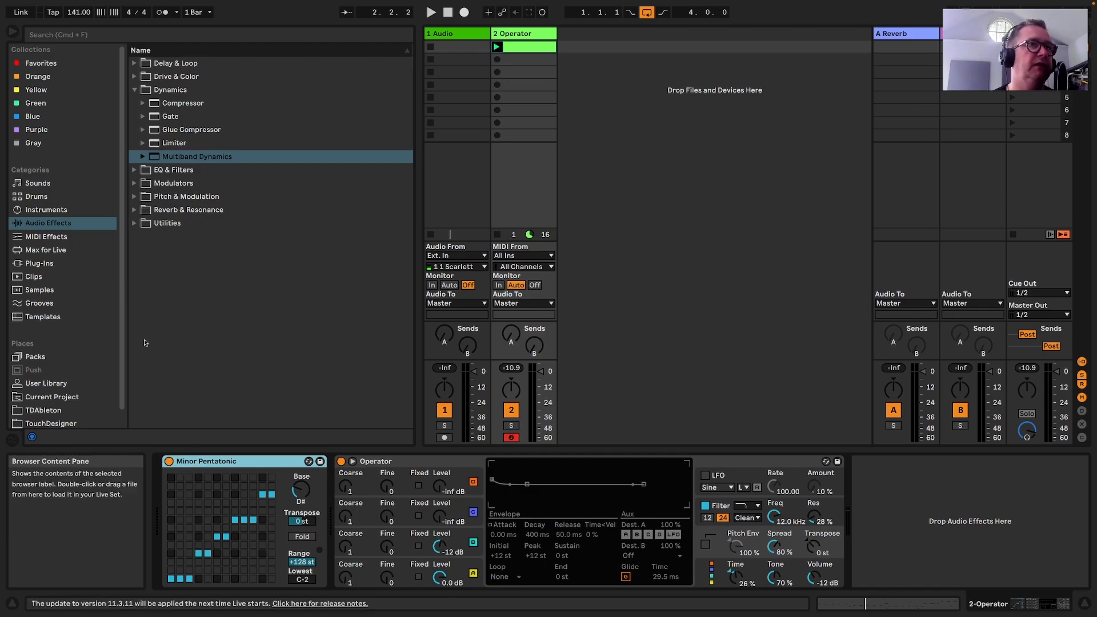
left_click(34, 210)
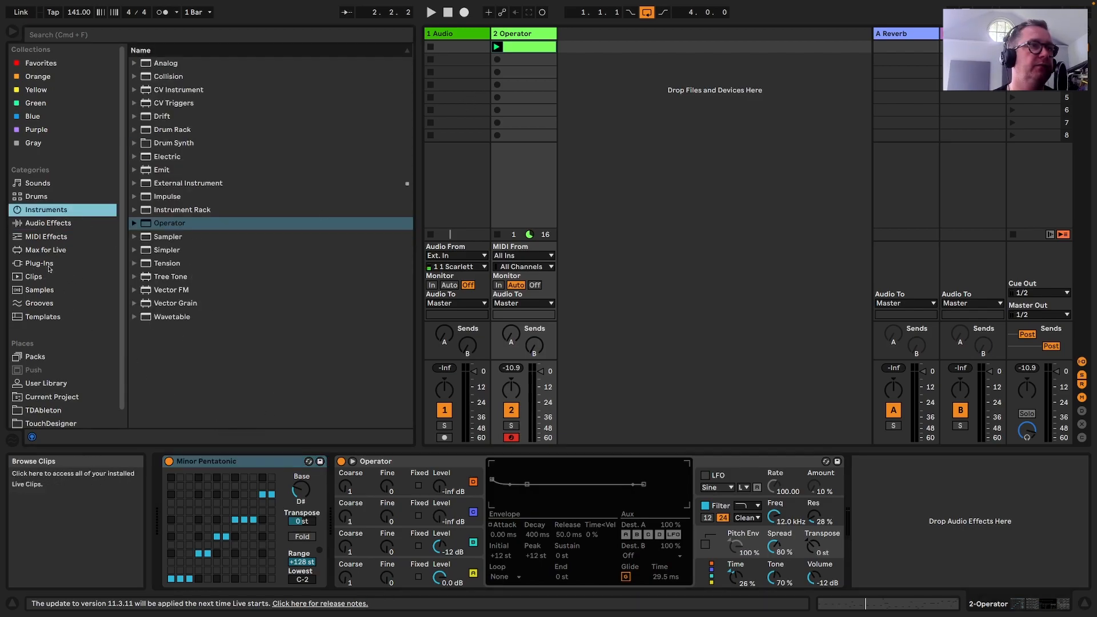
left_click(46, 237)
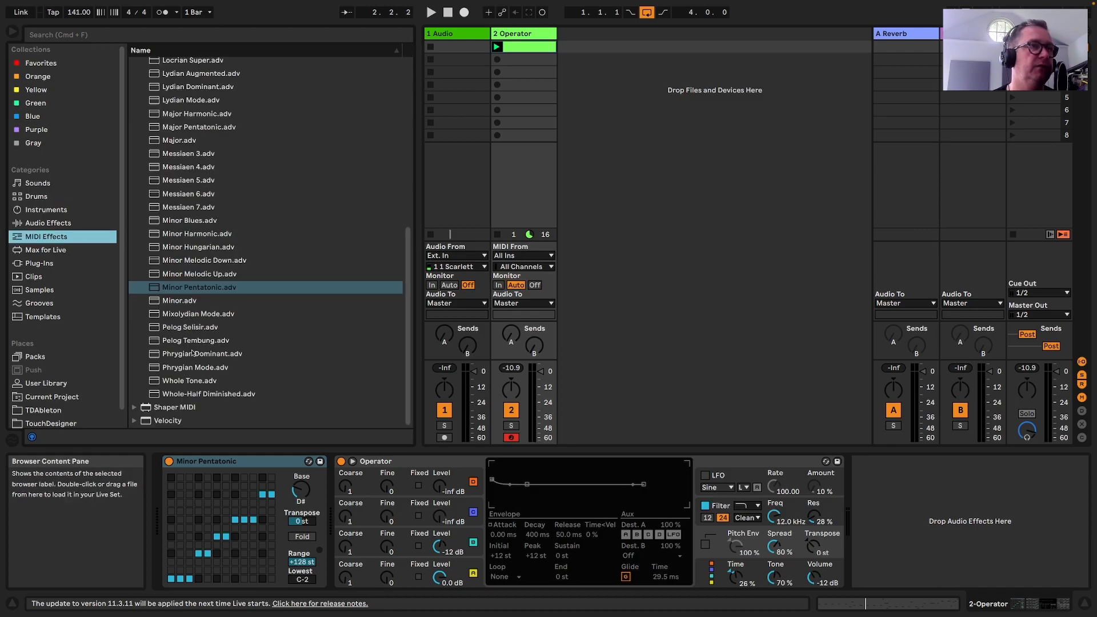
scroll(195, 360, "up", 10)
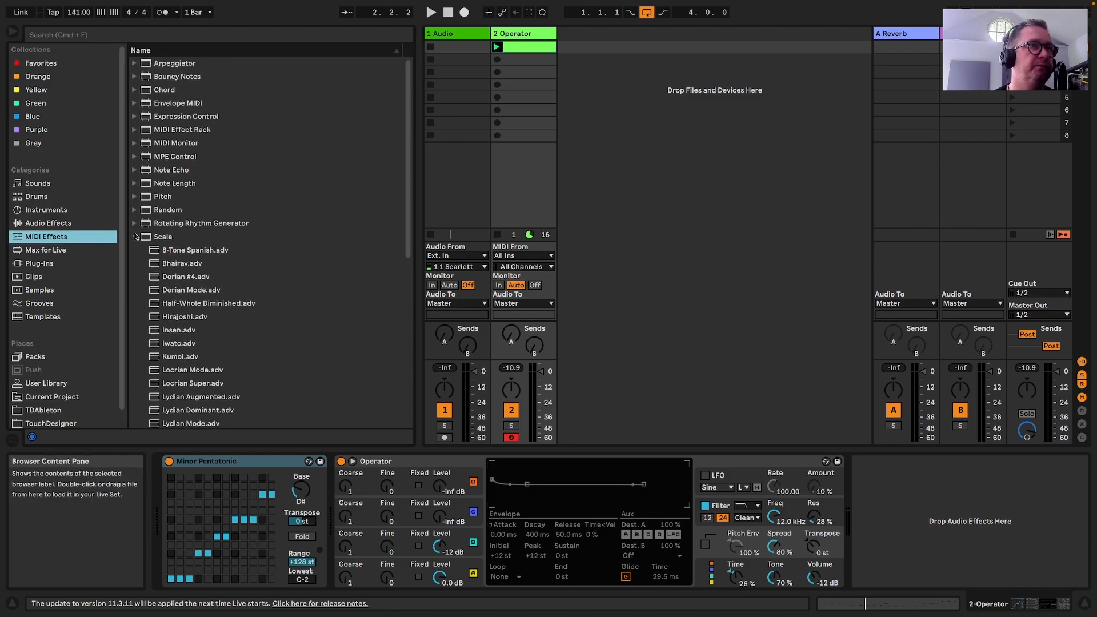
left_click(135, 236)
left_click_drag(165, 209, 161, 473)
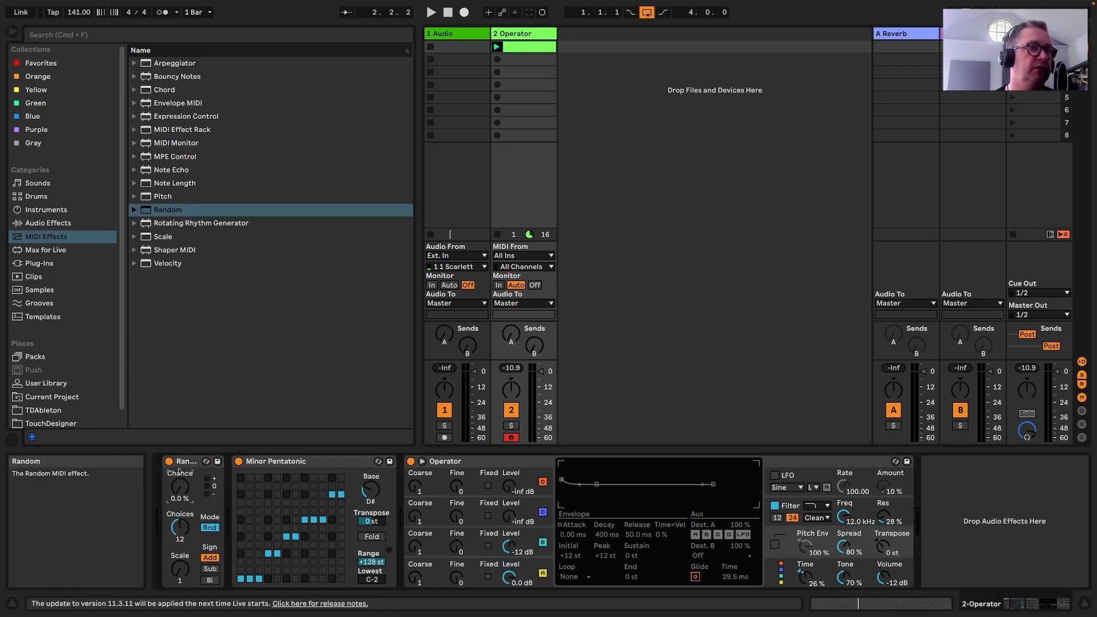
Bypass Minor Pentatonic to audition Random at 44% Chance, and re-enable the scale device
left_click(239, 461)
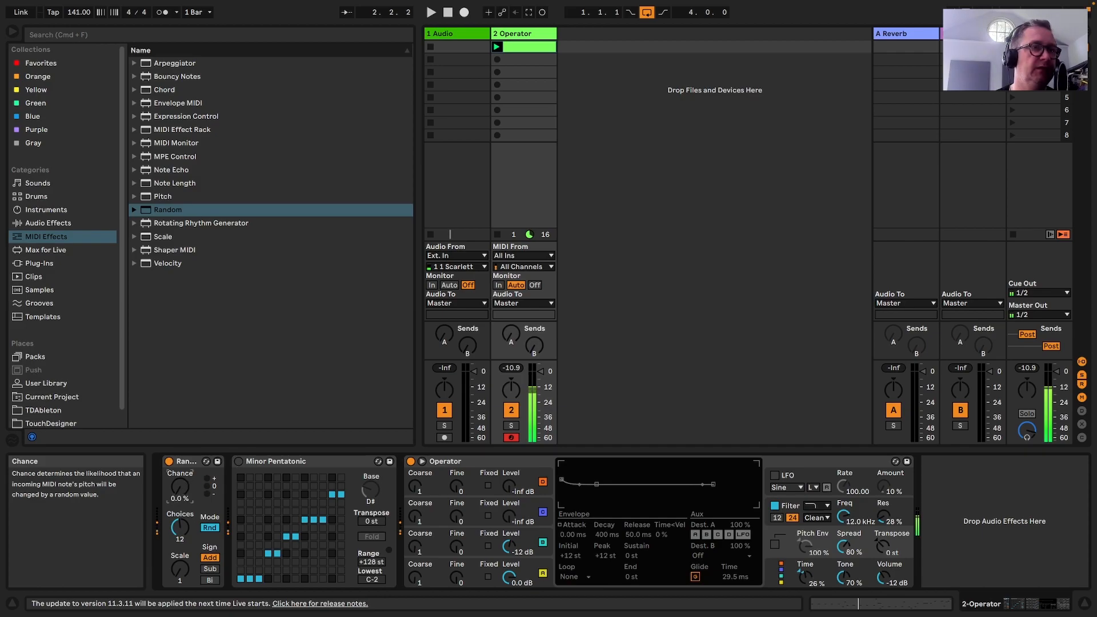
left_click_drag(180, 487, 180, 472)
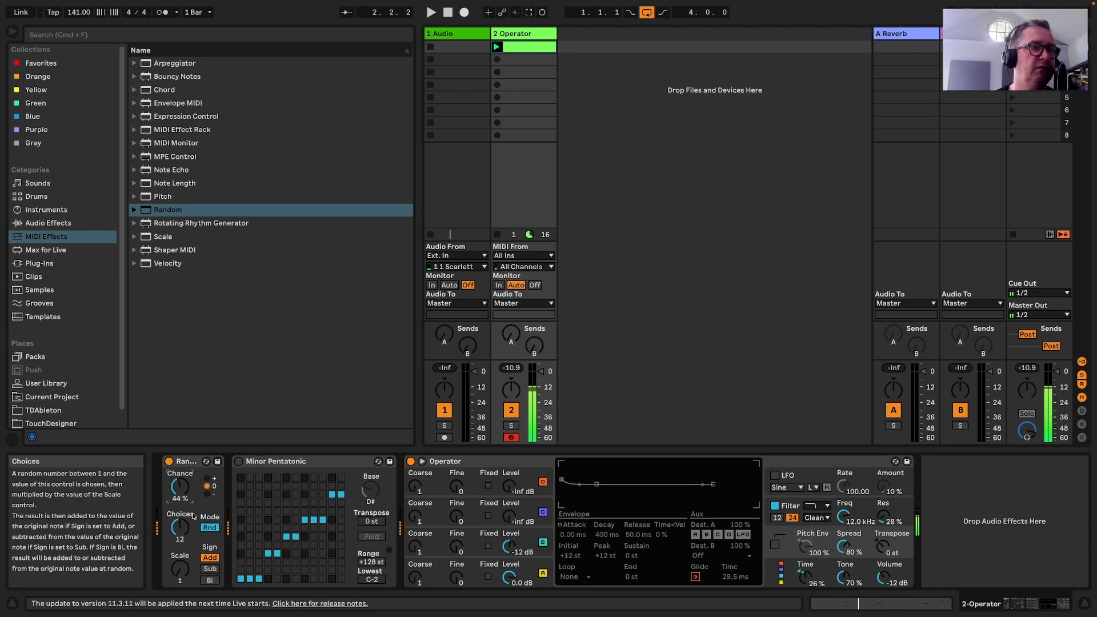
left_click(239, 464)
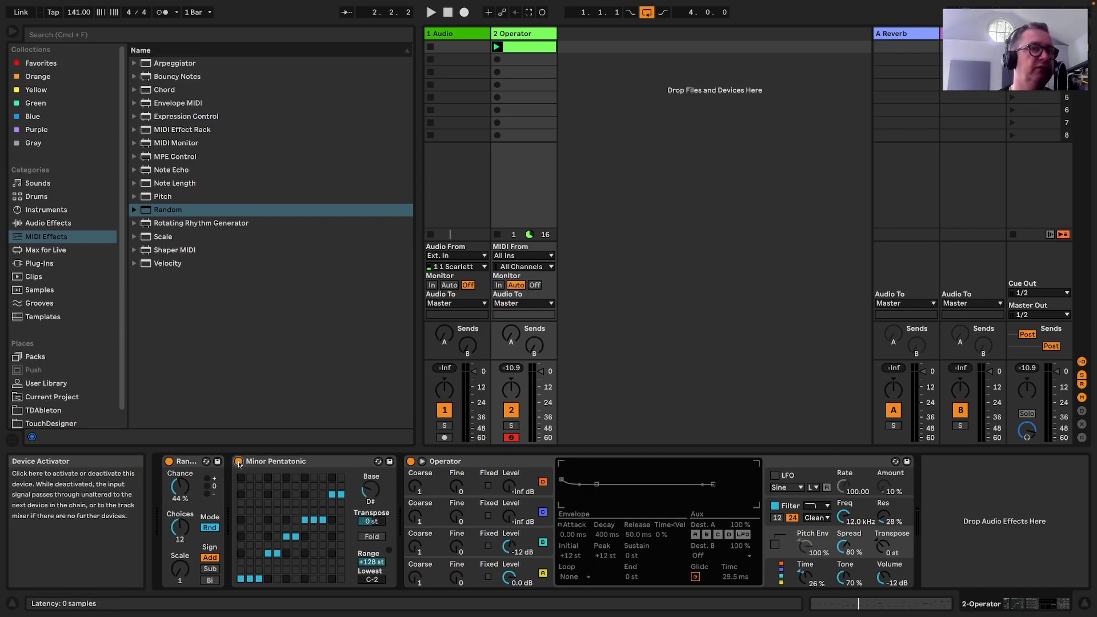
During playback, set Random's Chance to 25% and Operator's global envelope Time to 15%
key("space")
left_click_drag(180, 487, 186, 489)
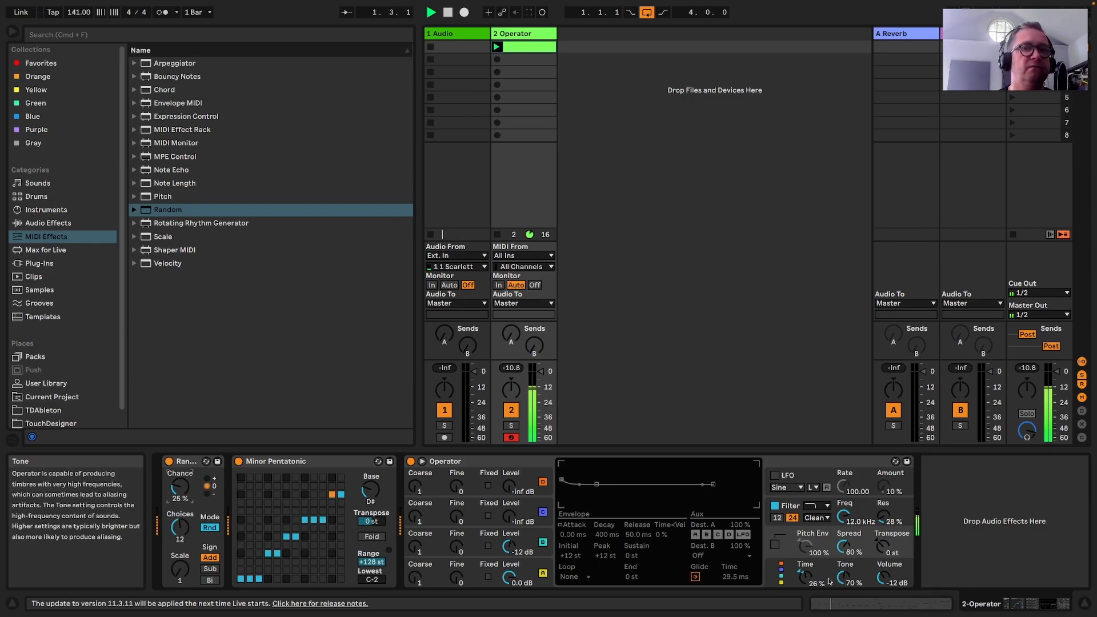
left_click_drag(805, 578, 806, 589)
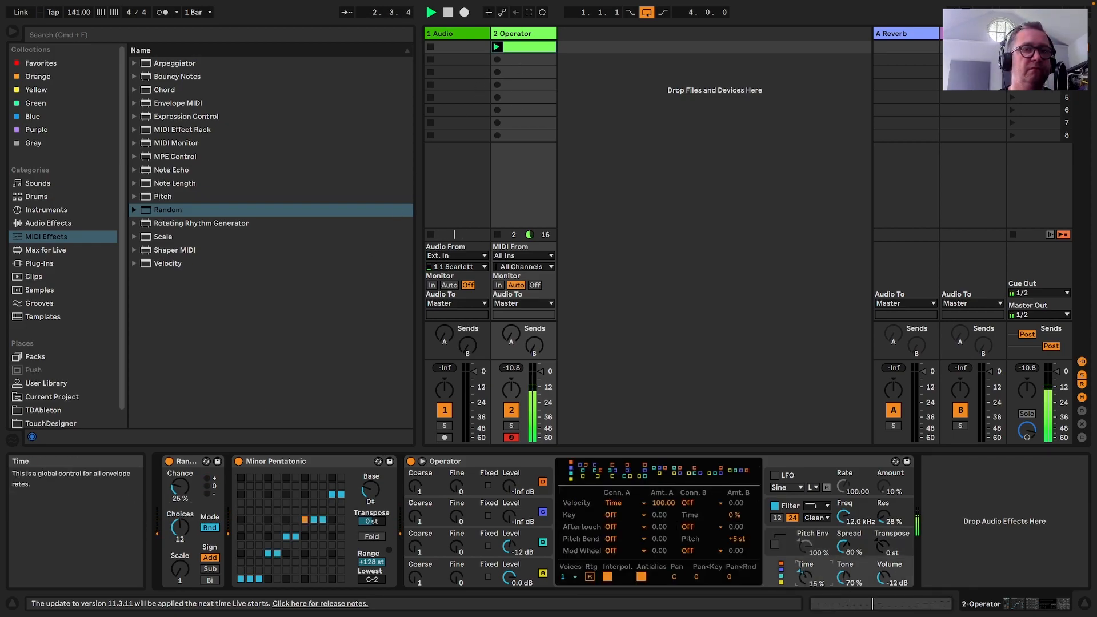
Set oscillator B's envelope velocity sensitivity to 93% and try adjusting its Fine tuning
left_click(530, 528)
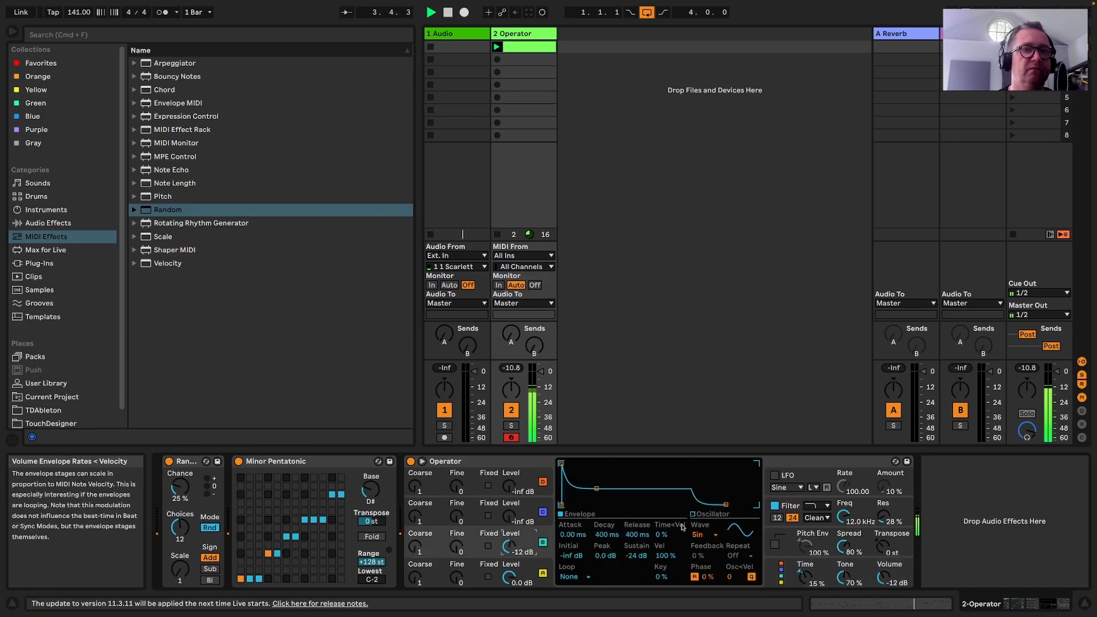
left_click_drag(661, 554, 661, 558)
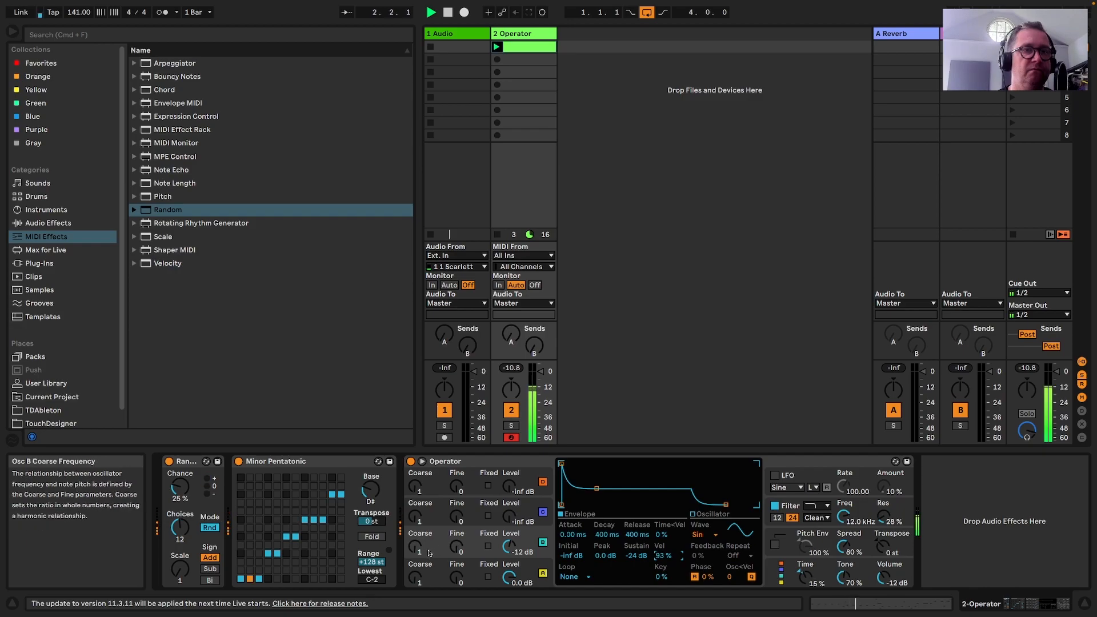
left_click_drag(457, 547, 456, 572)
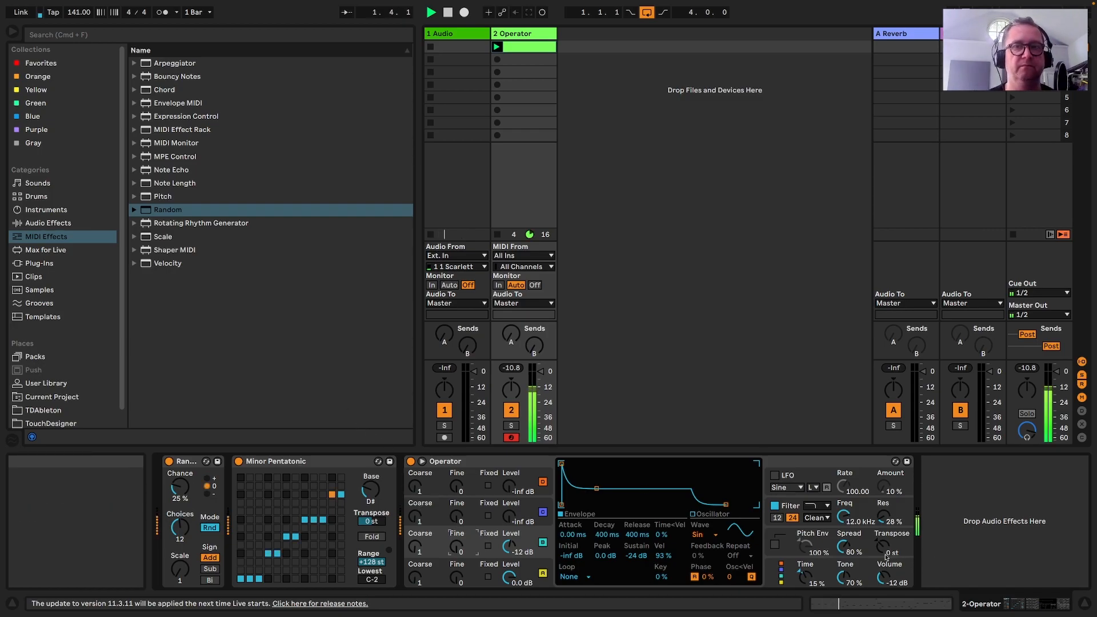
Lower the bass Operator's overall Volume to -14 dB and audition the bassline
left_click_drag(885, 578, 885, 583)
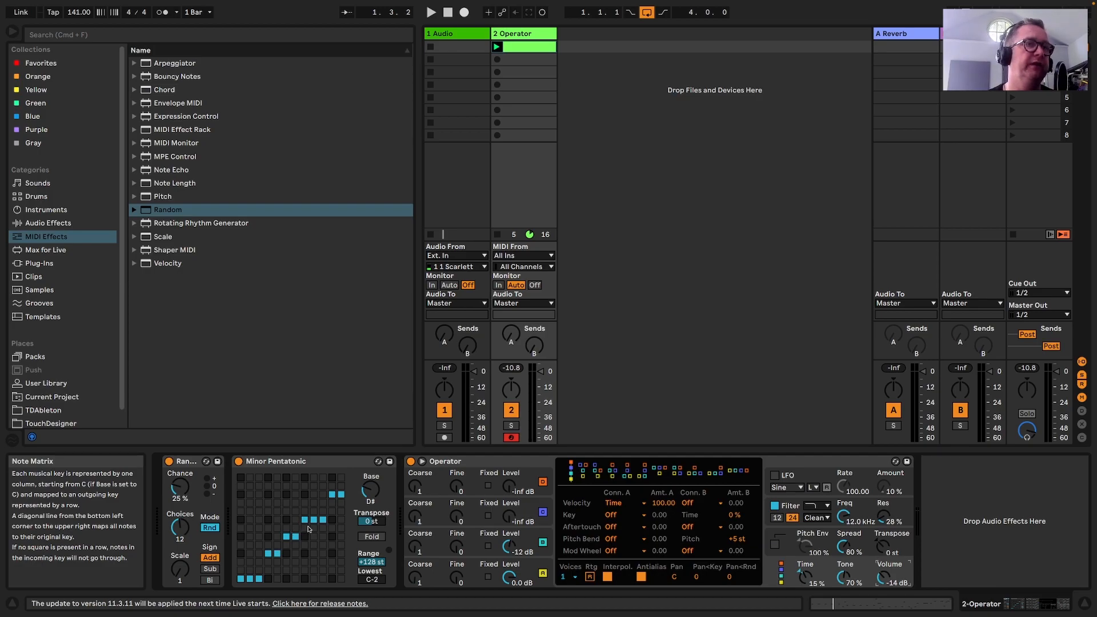
key("space")
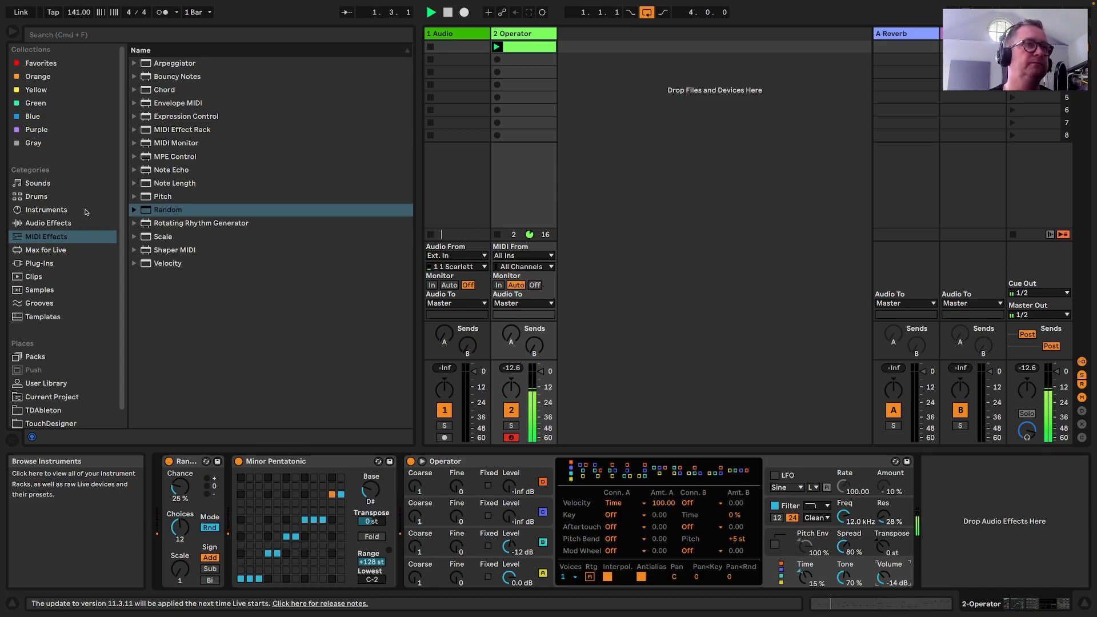
key("space")
Load a second Operator instrument onto a new MIDI track beside the bass track
left_click(86, 211)
left_click_drag(177, 223, 627, 127)
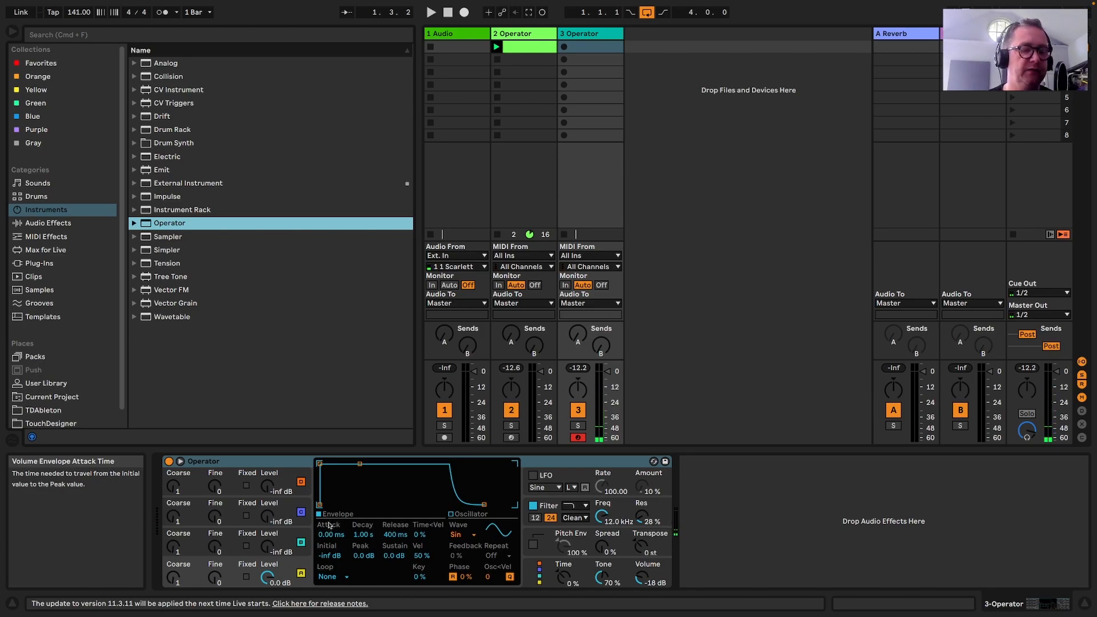
Shape the new Operator's oscillator A envelope with 566 ms decay, -13 dB sustain and 3.40 s release, and enable the LFO
left_click_drag(359, 464, 357, 477)
left_click_drag(484, 505, 498, 507)
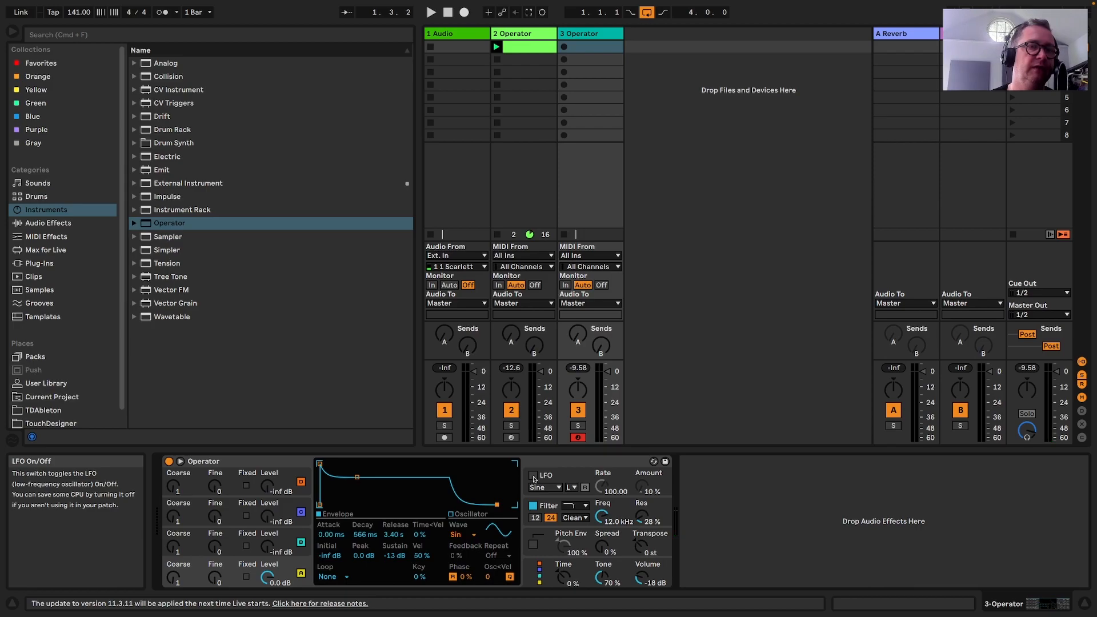
left_click(533, 476)
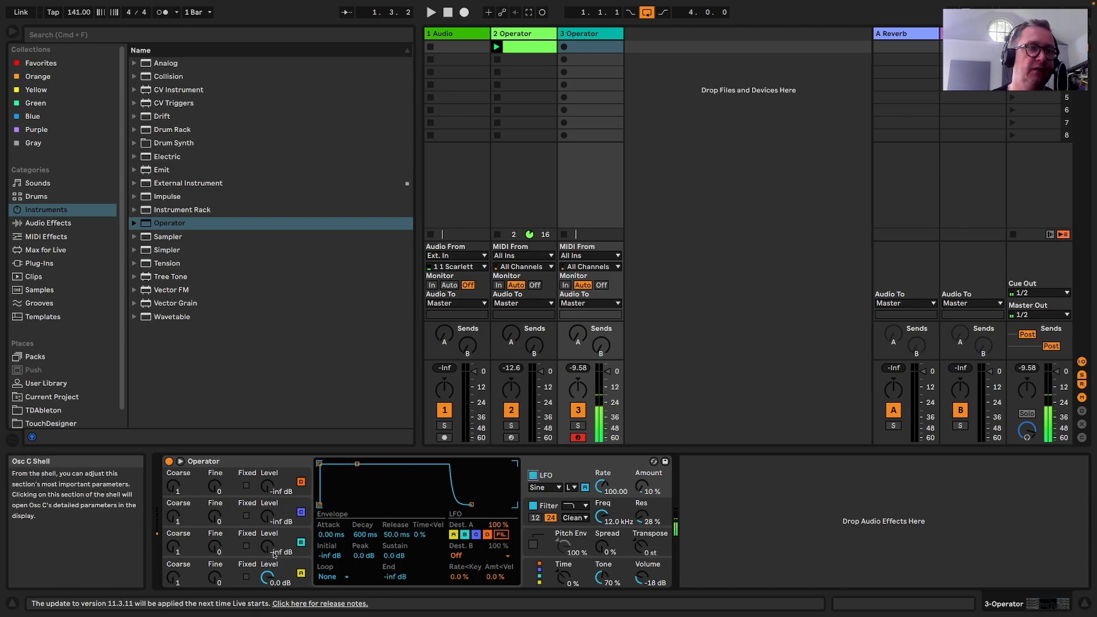
Set the new Operator to the fully parallel algorithm, and give oscillator B a -7.6 dB level and 1.66 s envelope release
left_click(540, 575)
left_click(499, 471)
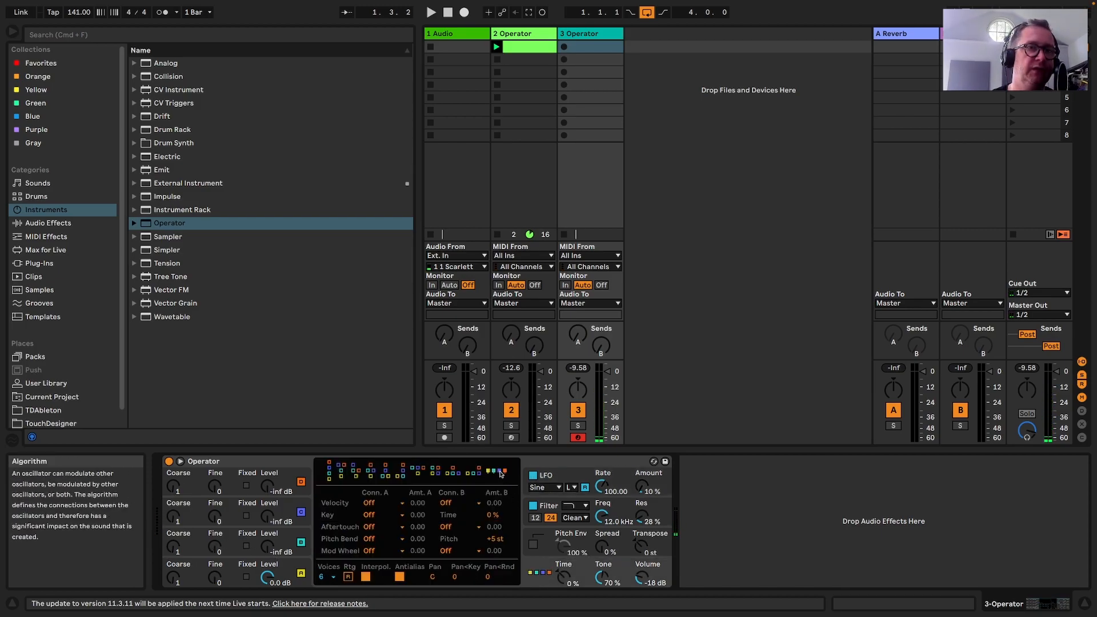
left_click(289, 540)
mouse_move(267, 550)
left_mouse_down()
mouse_move(267, 523)
mouse_move(267, 548)
left_mouse_up()
left_click_drag(484, 504, 493, 504)
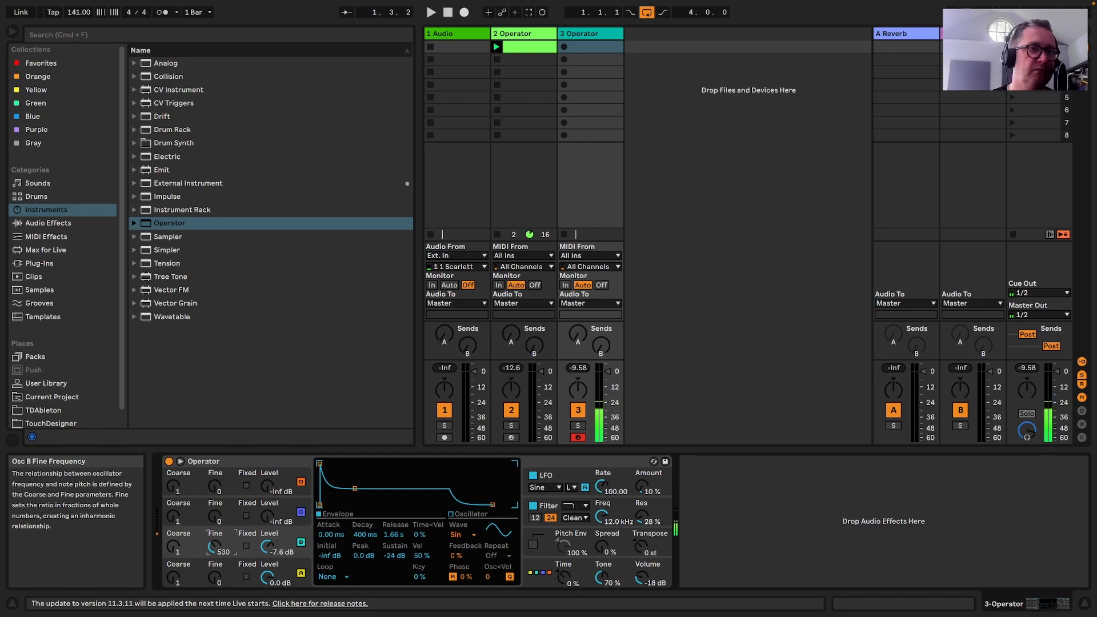
Set oscillator B to Coarse 2 and -18 dB level, fine-tune it, and shape its envelope with 40.7 ms decay and 0.0 dB sustain
left_click_drag(215, 546, 172, 540)
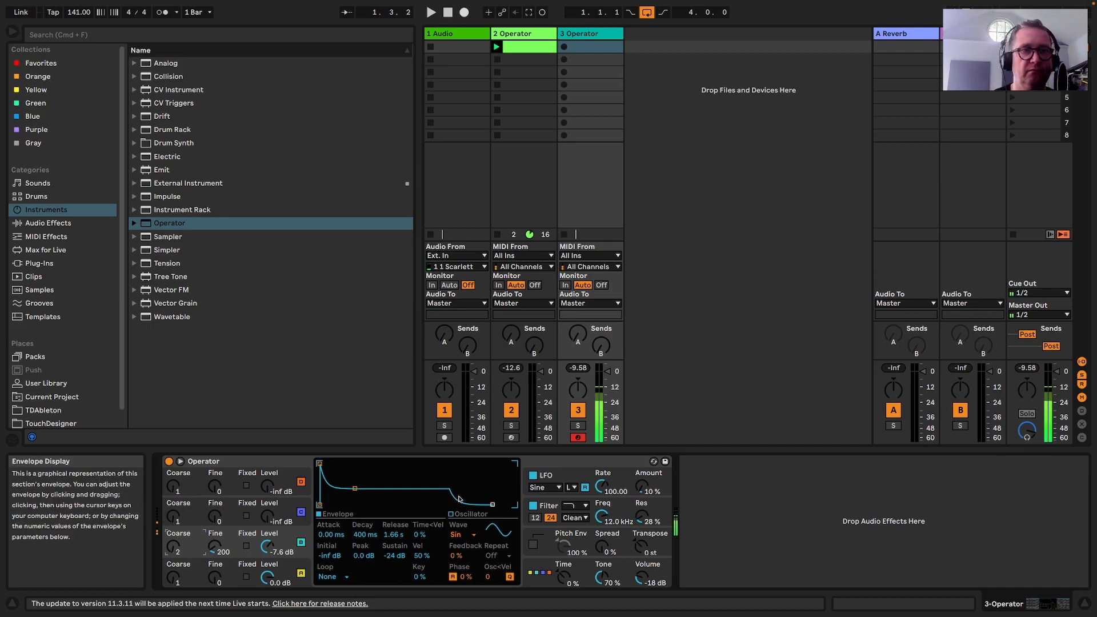
mouse_move(267, 548)
left_mouse_down()
mouse_move(267, 563)
mouse_move(267, 541)
left_mouse_up()
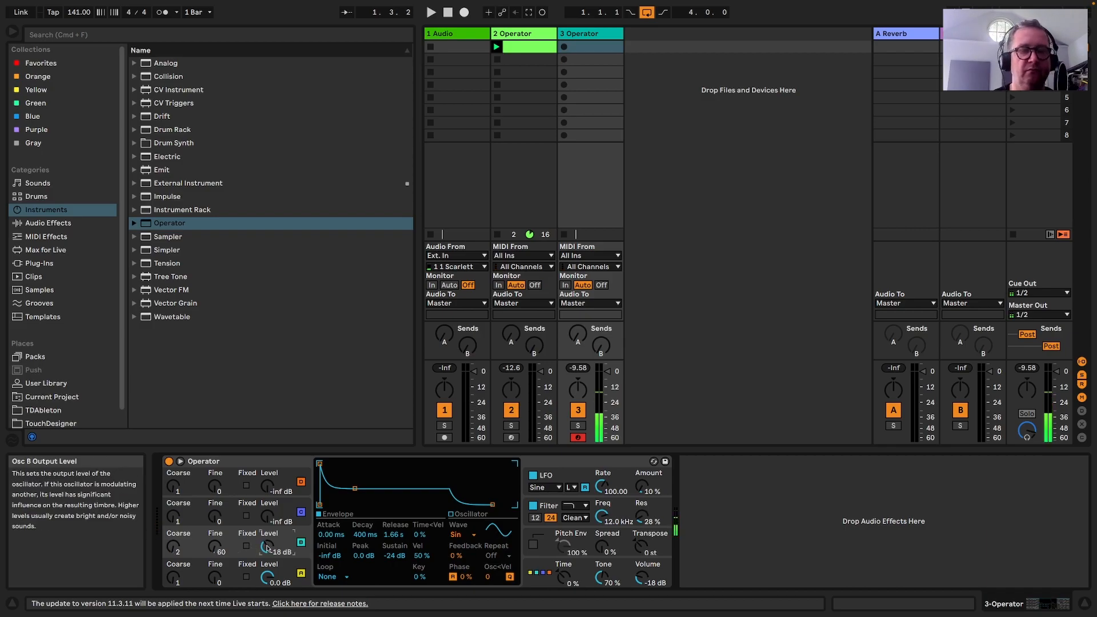
left_click_drag(354, 488, 341, 463)
left_click_drag(212, 544, 212, 547)
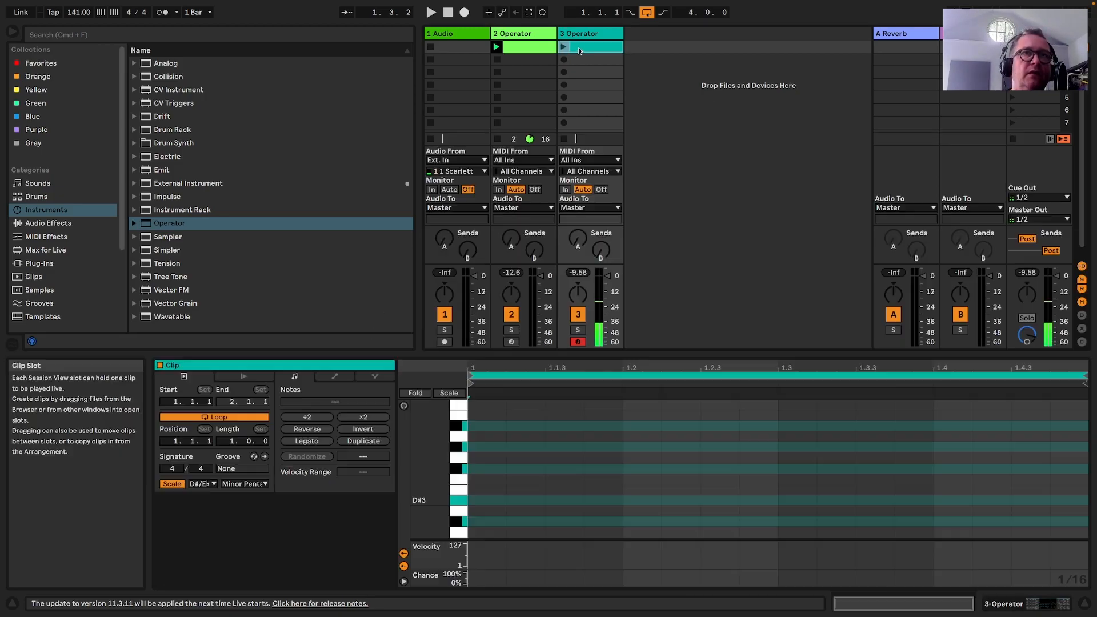
Create an empty MIDI clip on the second Operator track and copy the bass track's Minor Pentatonic device in front of its Operator
key("super+shift+m")
left_click(1061, 602)
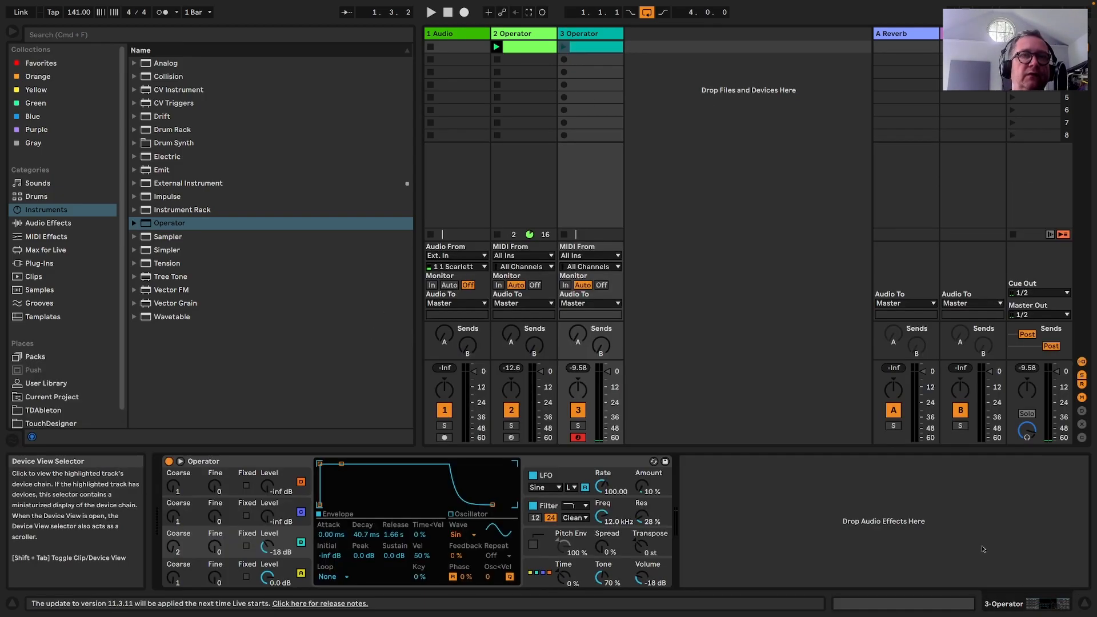
left_click(517, 34)
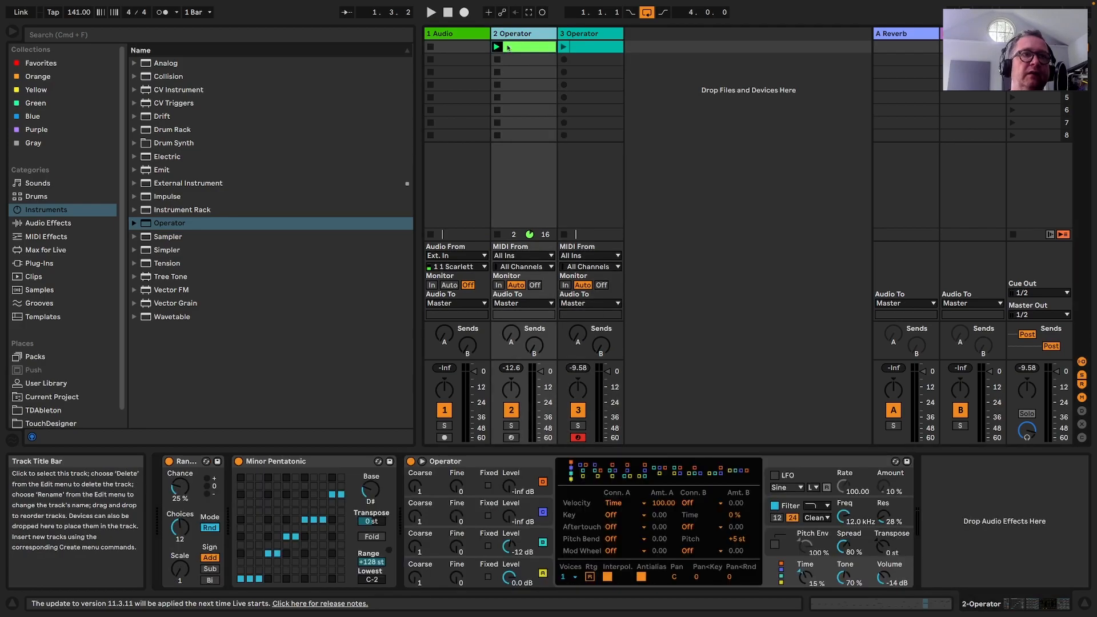
left_click(294, 462)
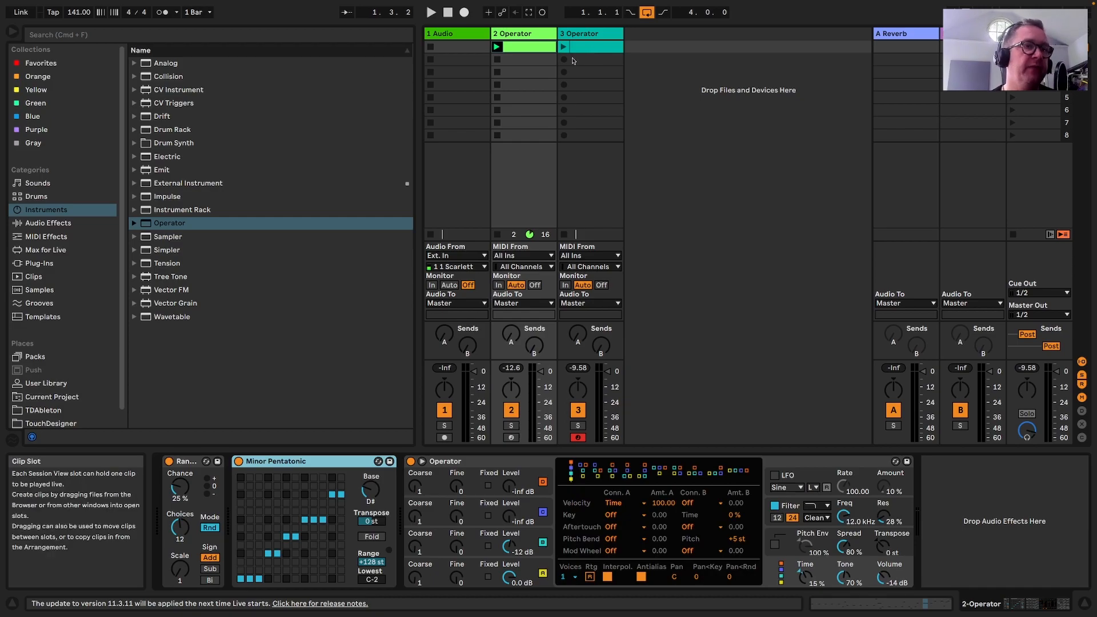
left_click(573, 34)
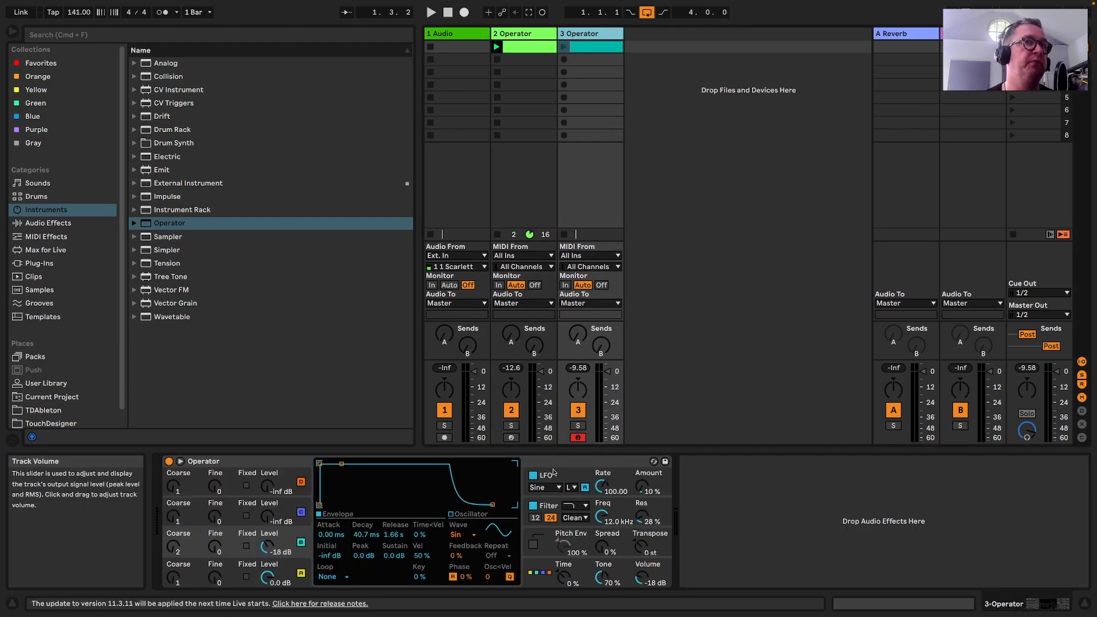
left_click(228, 462)
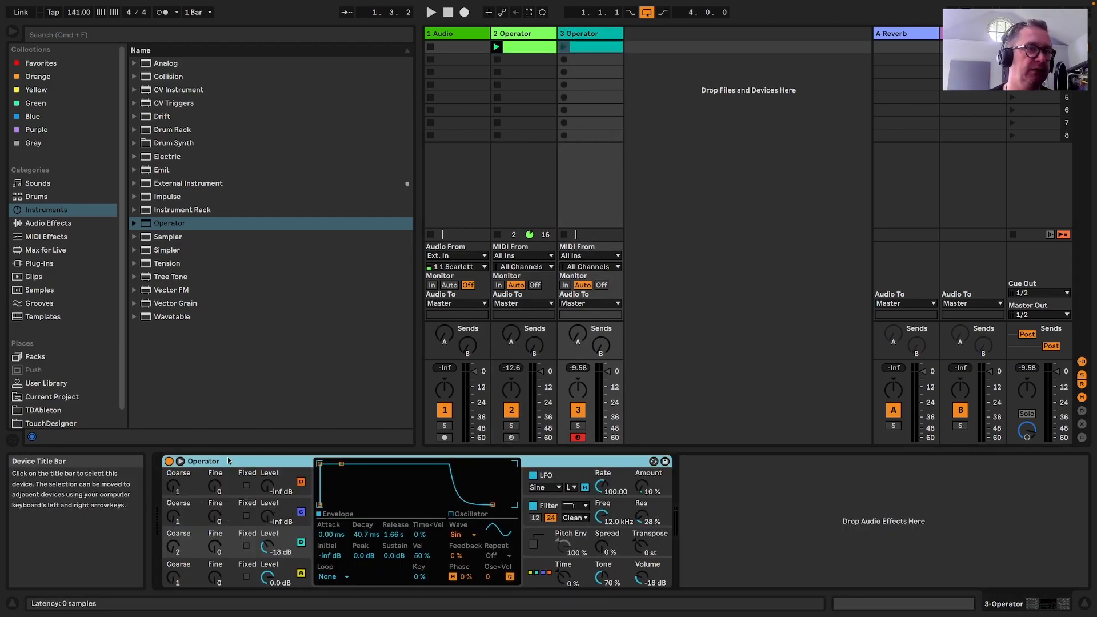
key("super+v")
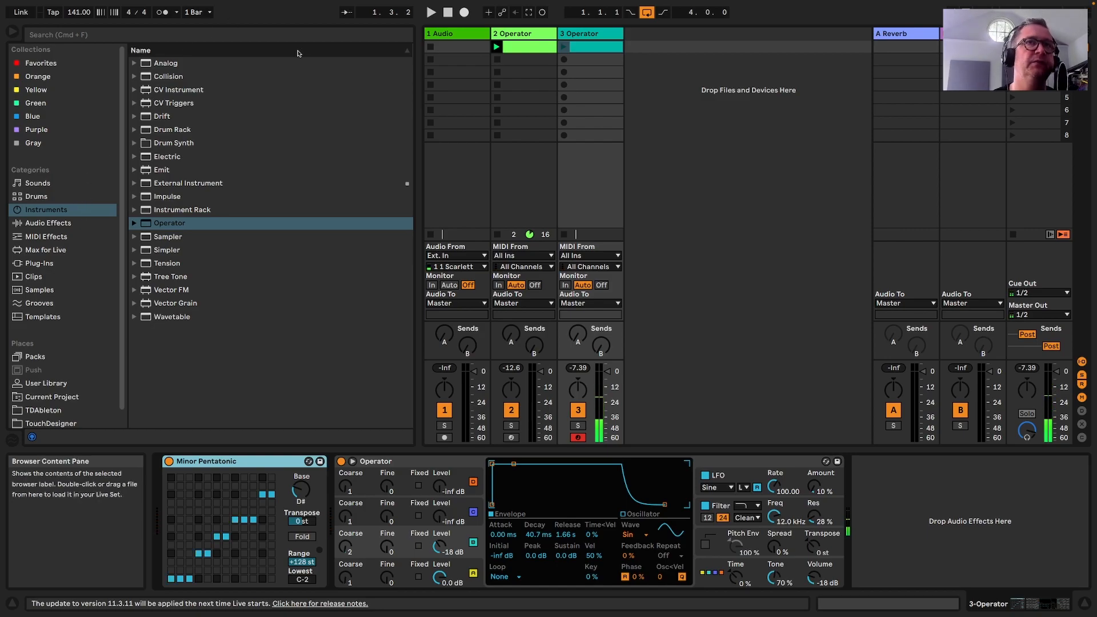
Set the new clip's loop length to 2 bars, draw a D#4 sixteenth note at 1.1.3 and launch the clip
double_click(591, 46)
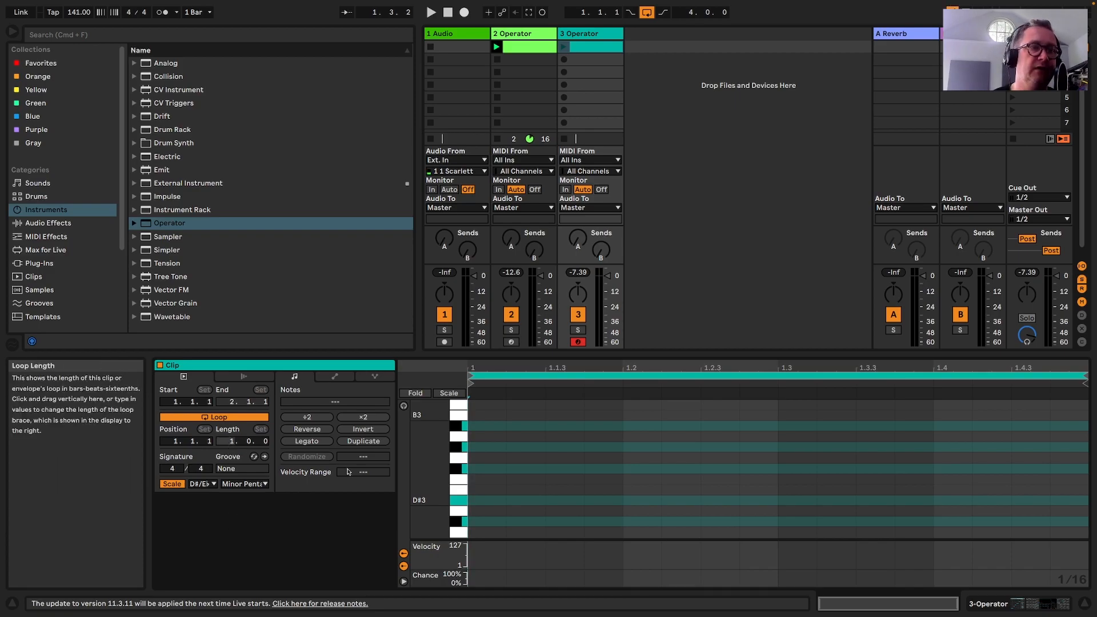
key("Up")
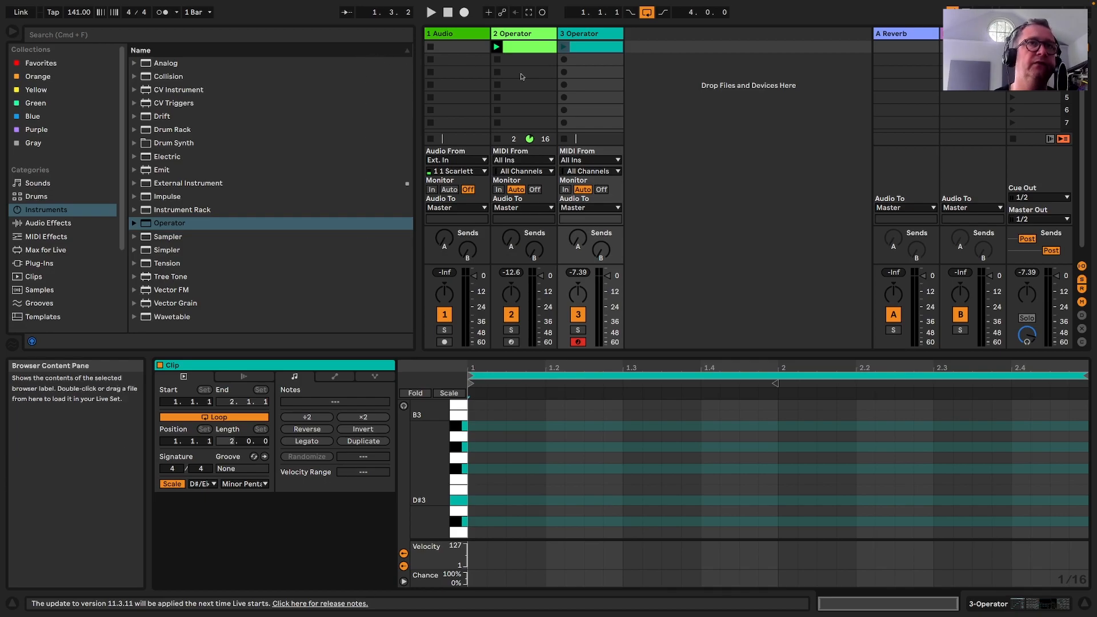
left_click(528, 47)
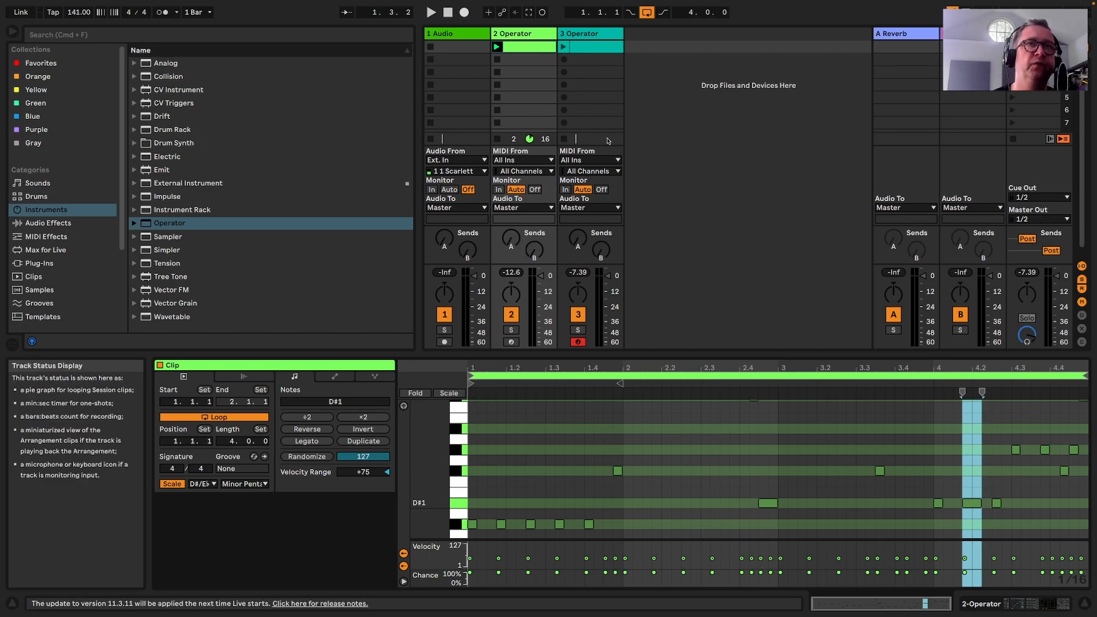
left_click(595, 46)
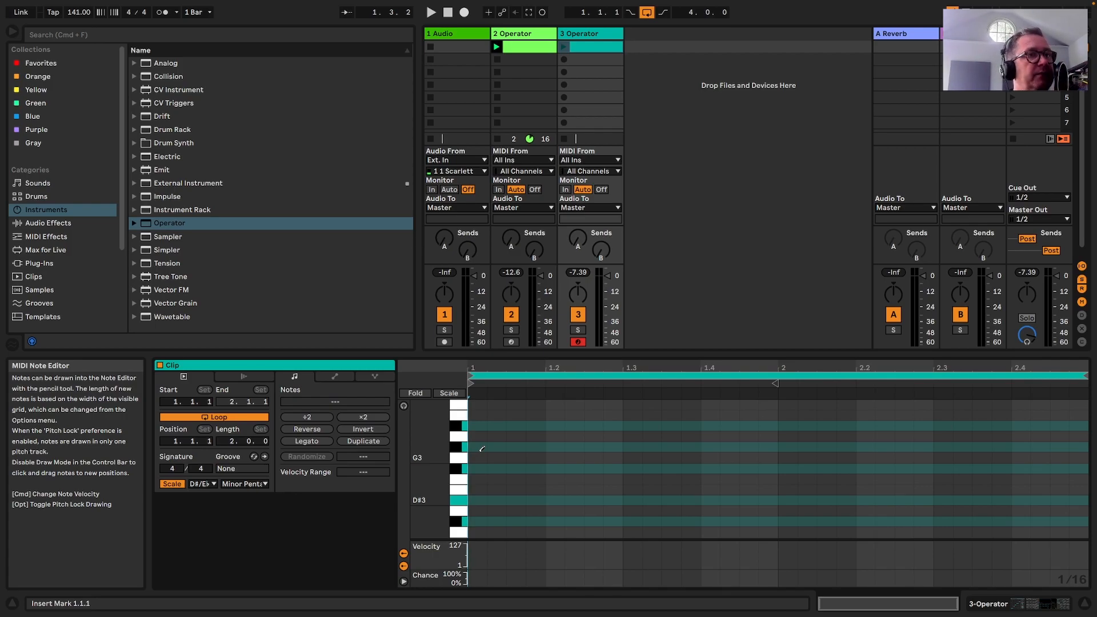
scroll(514, 446, "up", 3)
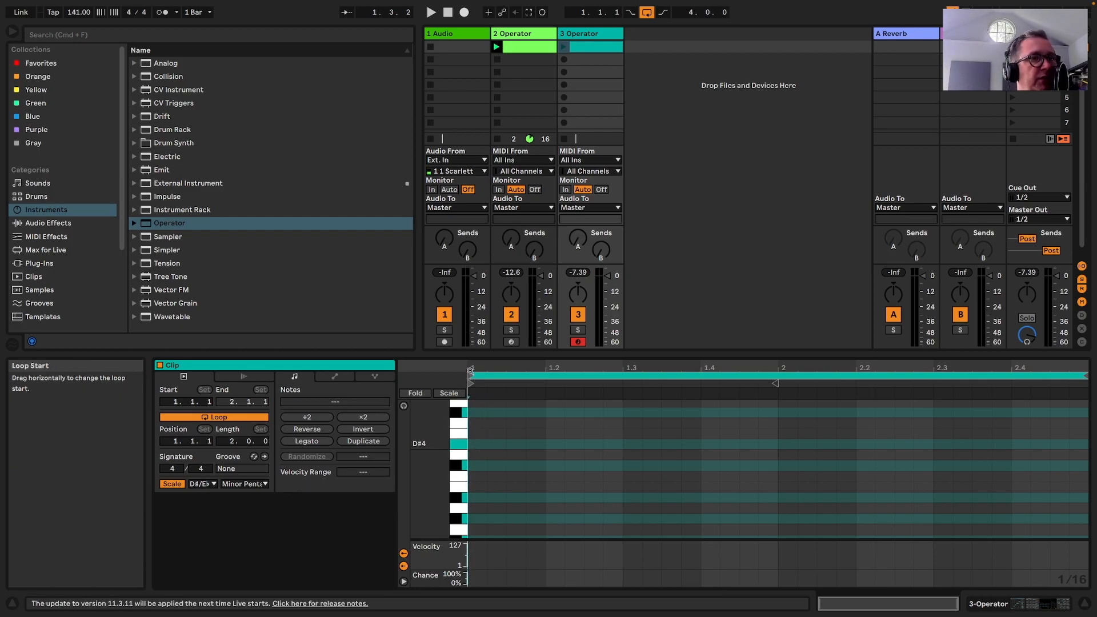
left_click(516, 444)
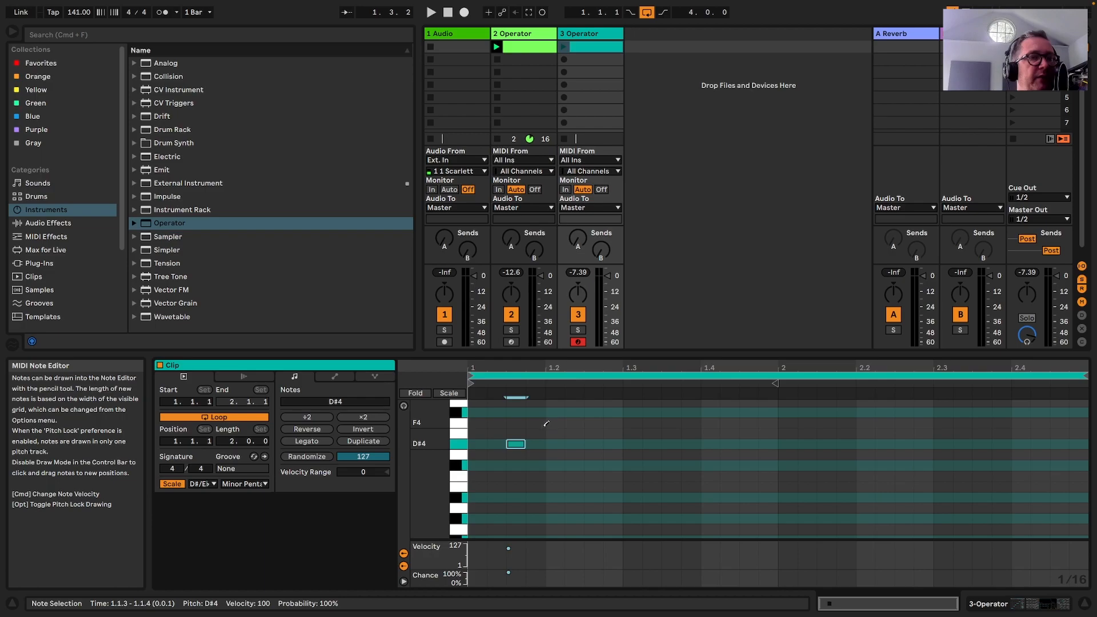
left_click(566, 48)
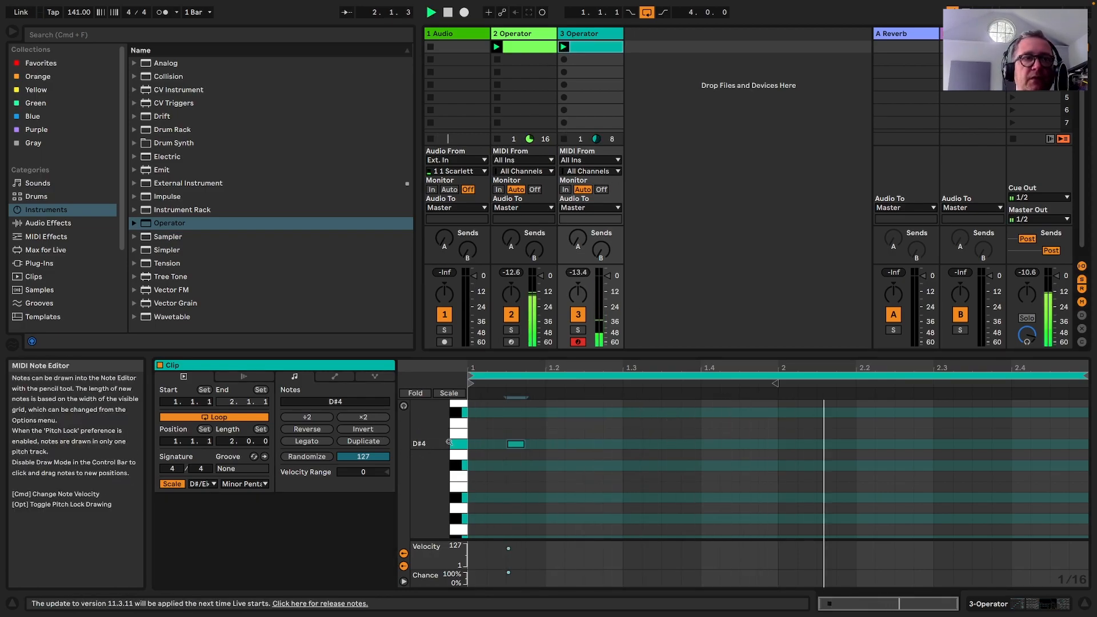
Extend the new clip's loop length to 8 bars
key("Up")
key("Up")
key("Up")
key("Up")
key("Up")
key("Up")
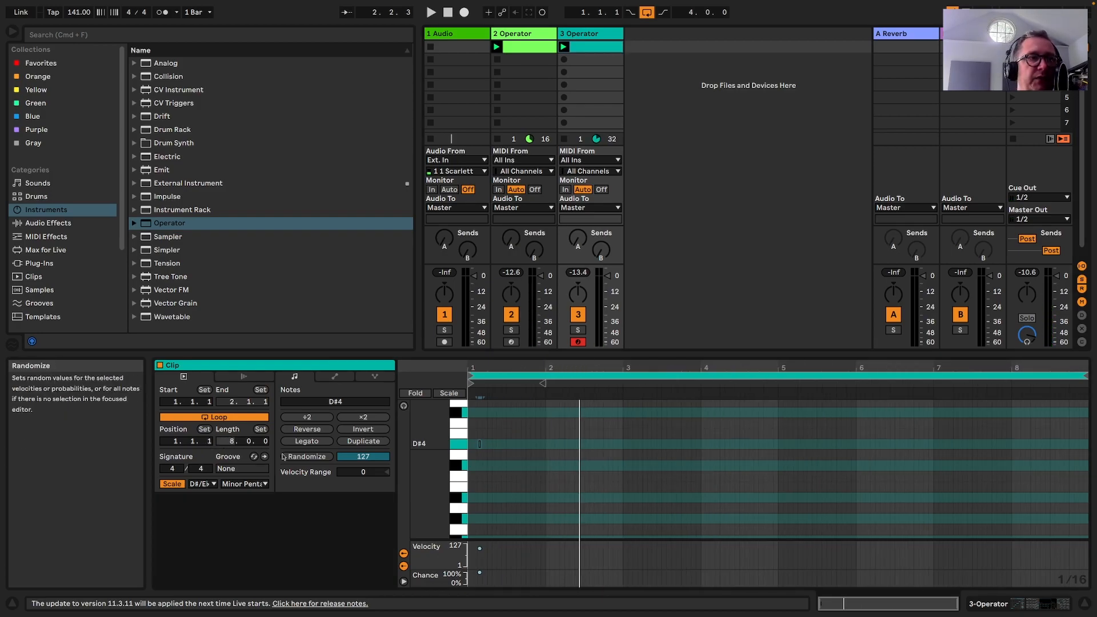
Stop playback and draw a D#4 note at 2.1.3 and an A#4 note at 2.1.1
key("space")
left_click(557, 444)
scroll(557, 440, "up", 3)
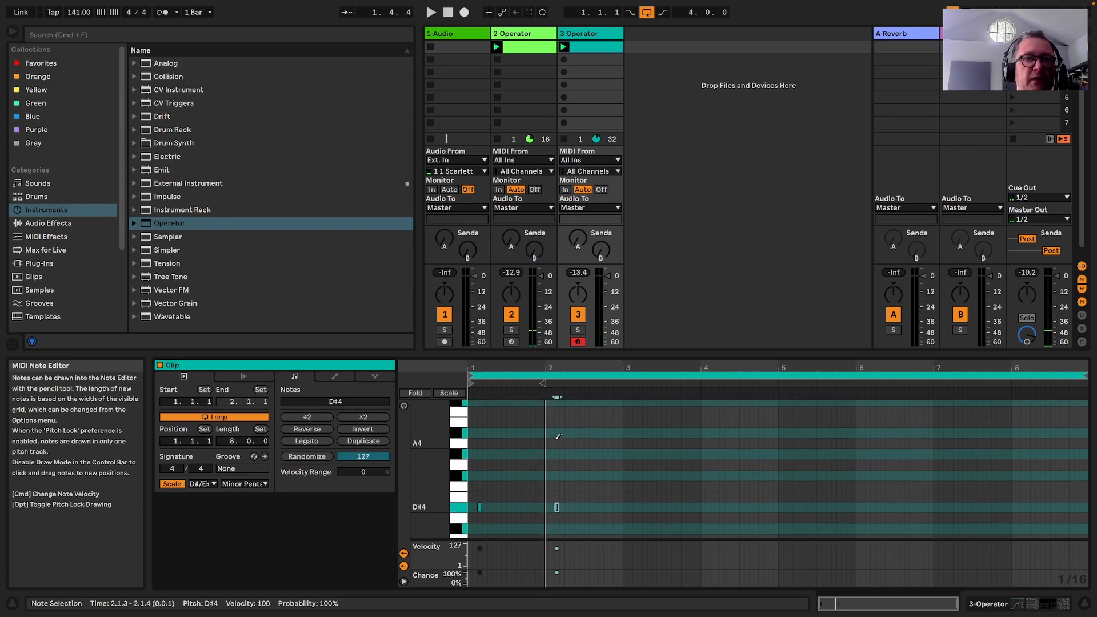
left_click(548, 432)
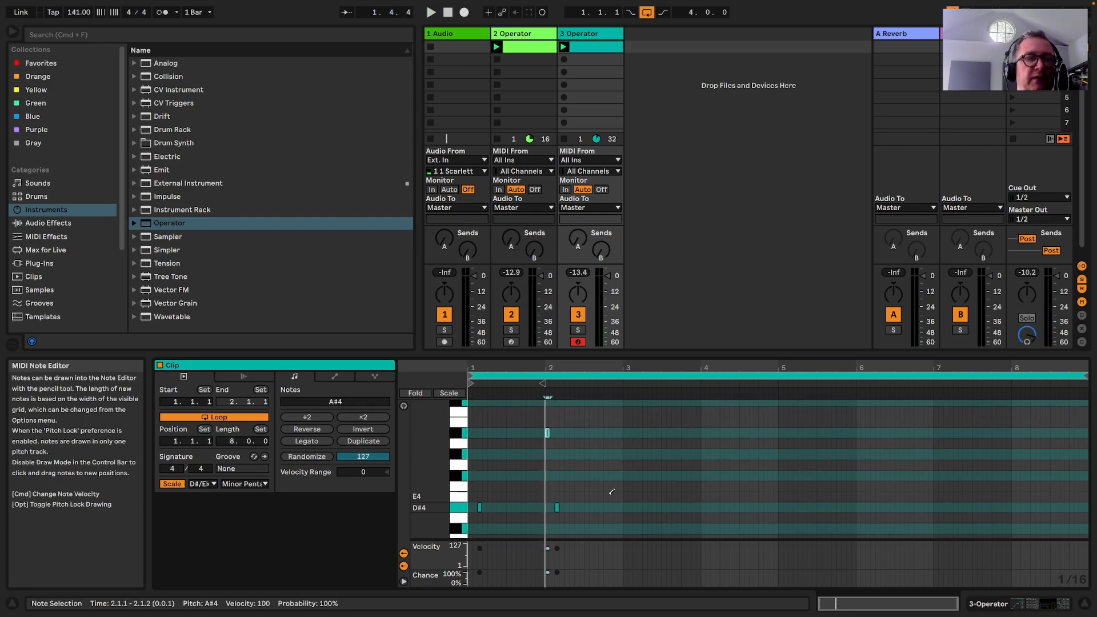
scroll(580, 524, "down", 3)
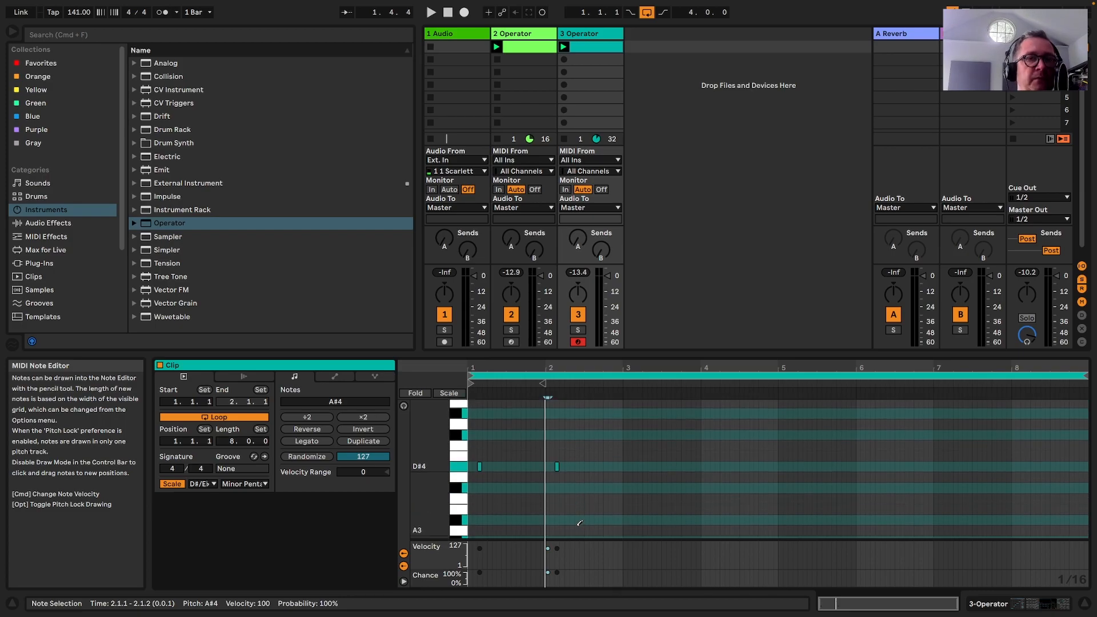
scroll(575, 475, "up", 1)
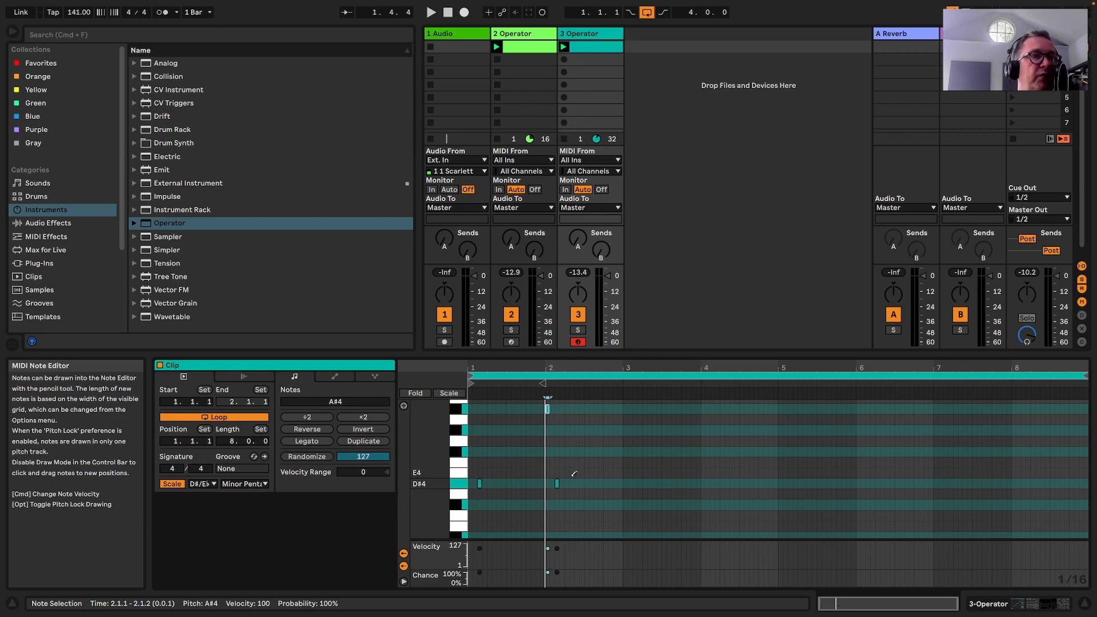
Try the note at 2.1.3 on C#4 and F#4 while auditioning the clip, and return it to D#4
key("space")
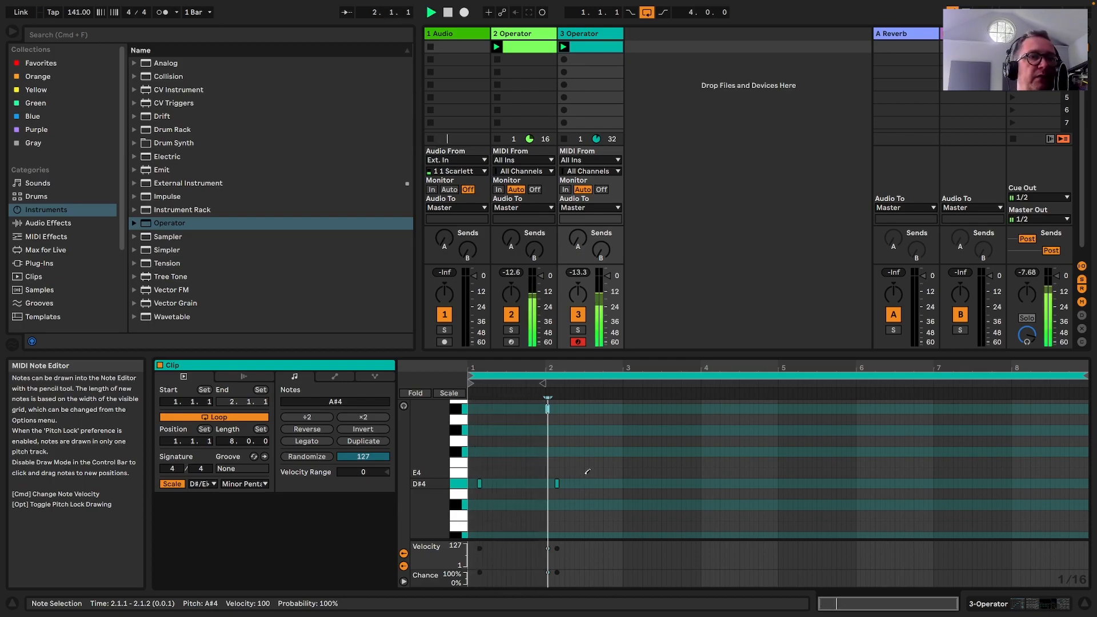
left_click_drag(555, 481, 559, 501)
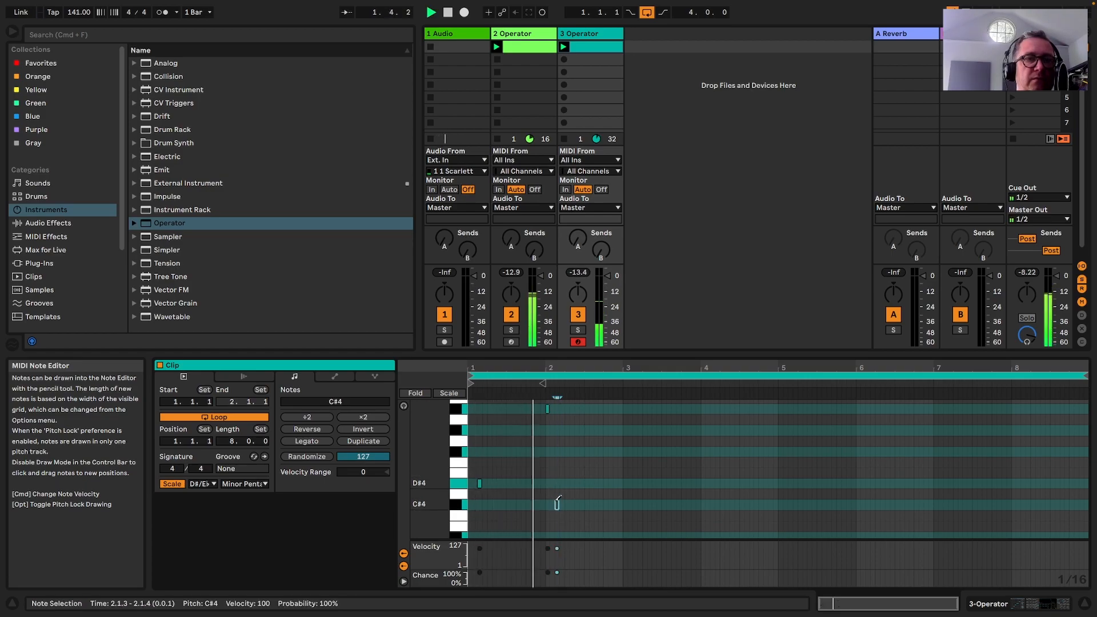
key("space")
left_click_drag(557, 504, 558, 451)
key("space")
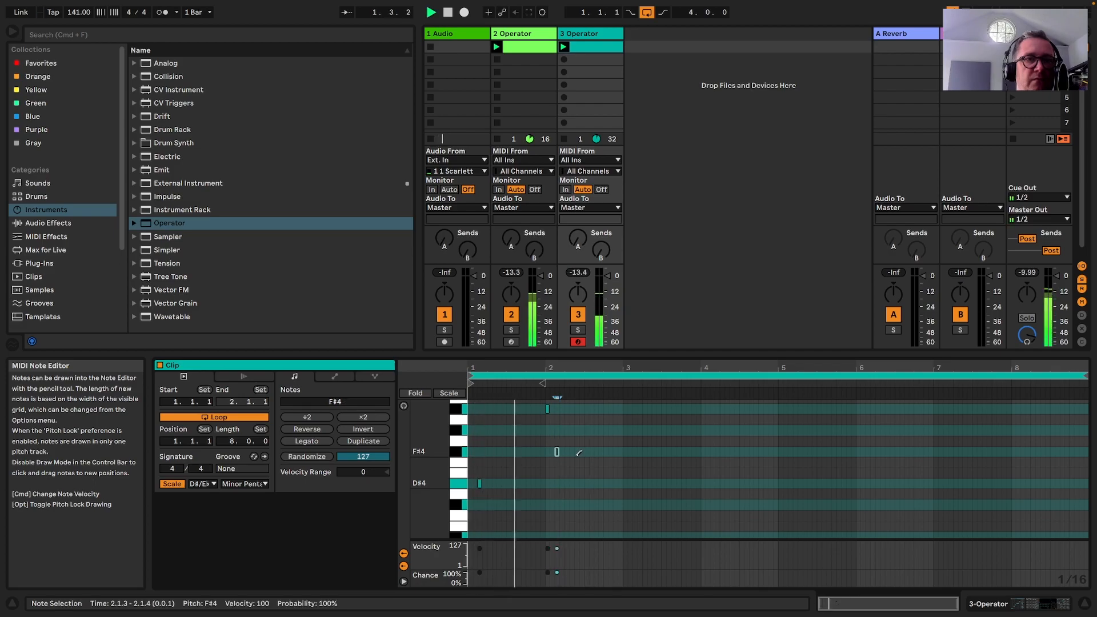
left_click_drag(558, 451, 559, 484)
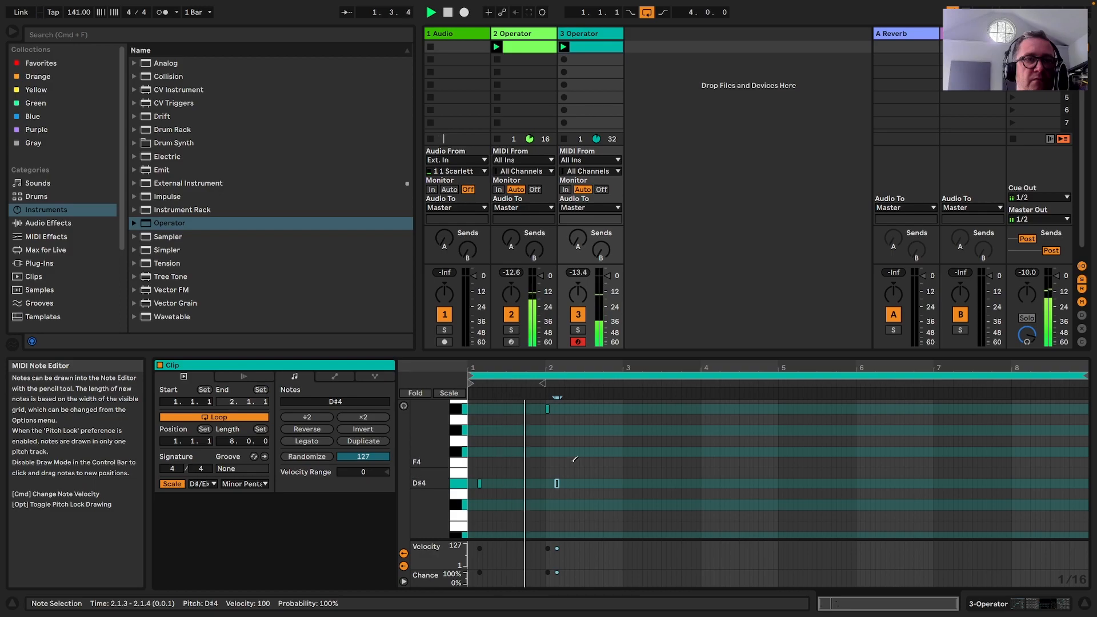
Add C#4 and F#4 notes at 2.2.1 and F#4 and A#3 notes at 2.3.1
left_click(567, 506)
left_click(567, 451)
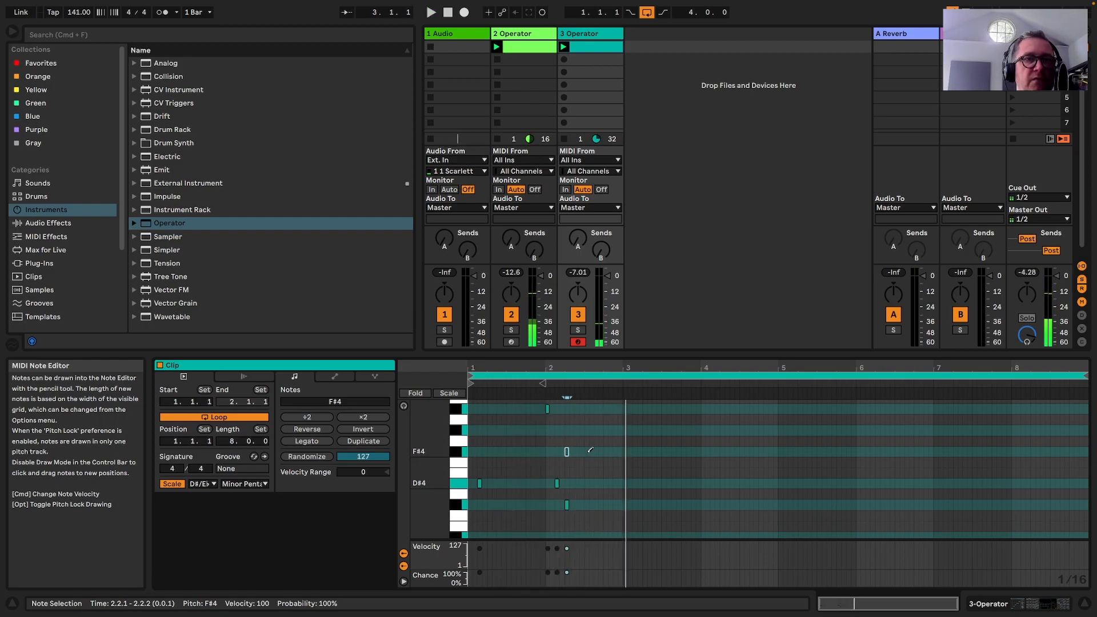
left_click(587, 451)
left_click(585, 452)
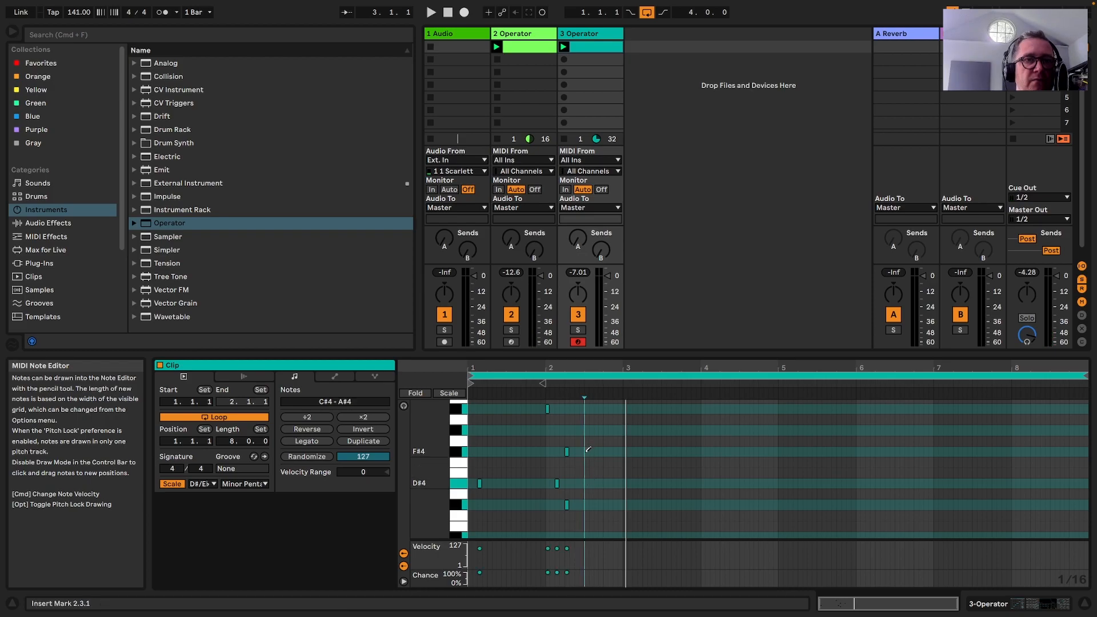
left_click(587, 452)
left_click(586, 535)
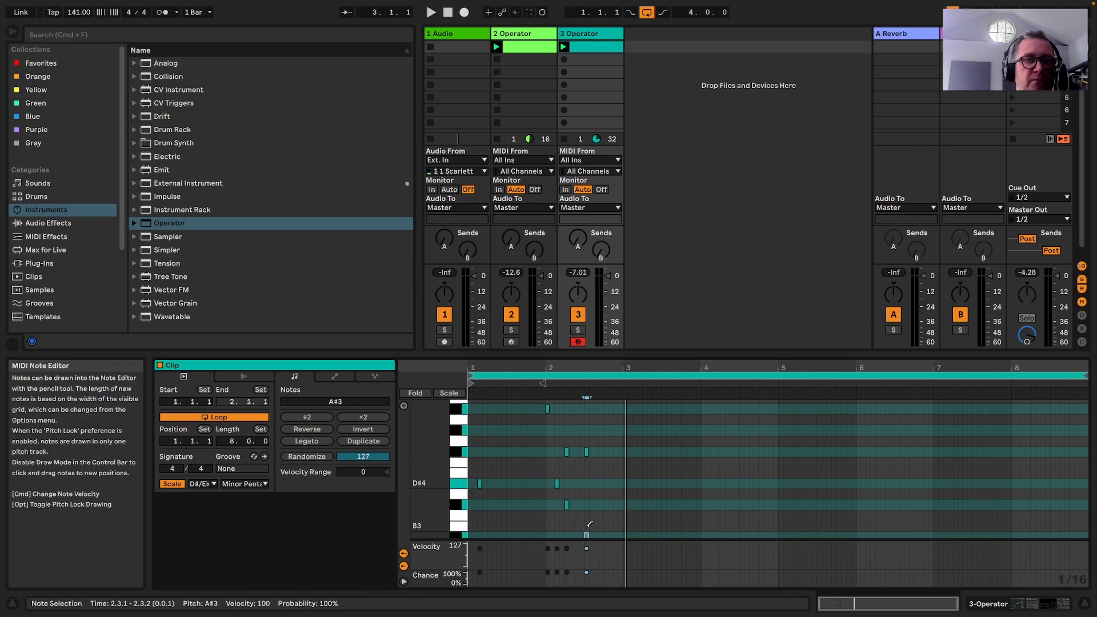
Audition the pattern from bar 2 and replace the F#4 note at 2.3.1 with D#4
left_click(552, 387)
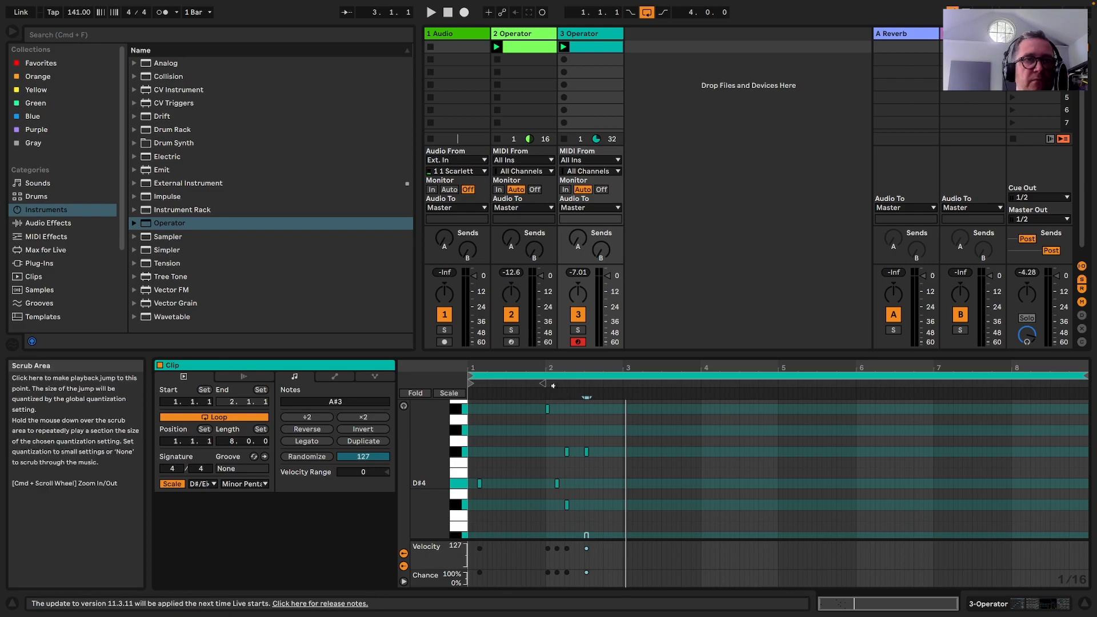
key("space")
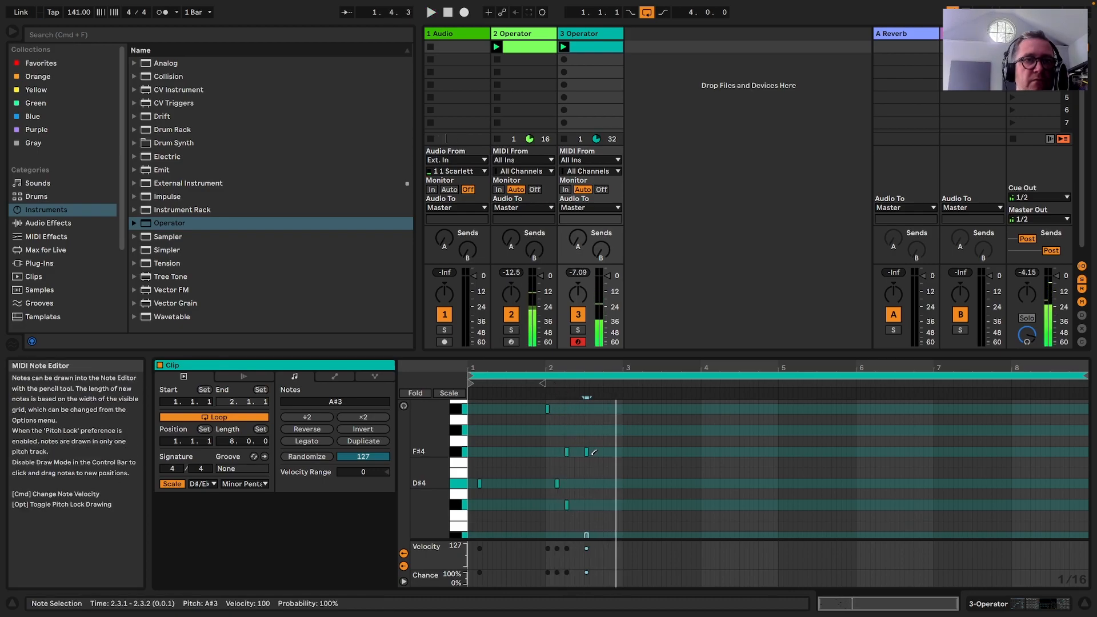
left_click(586, 483)
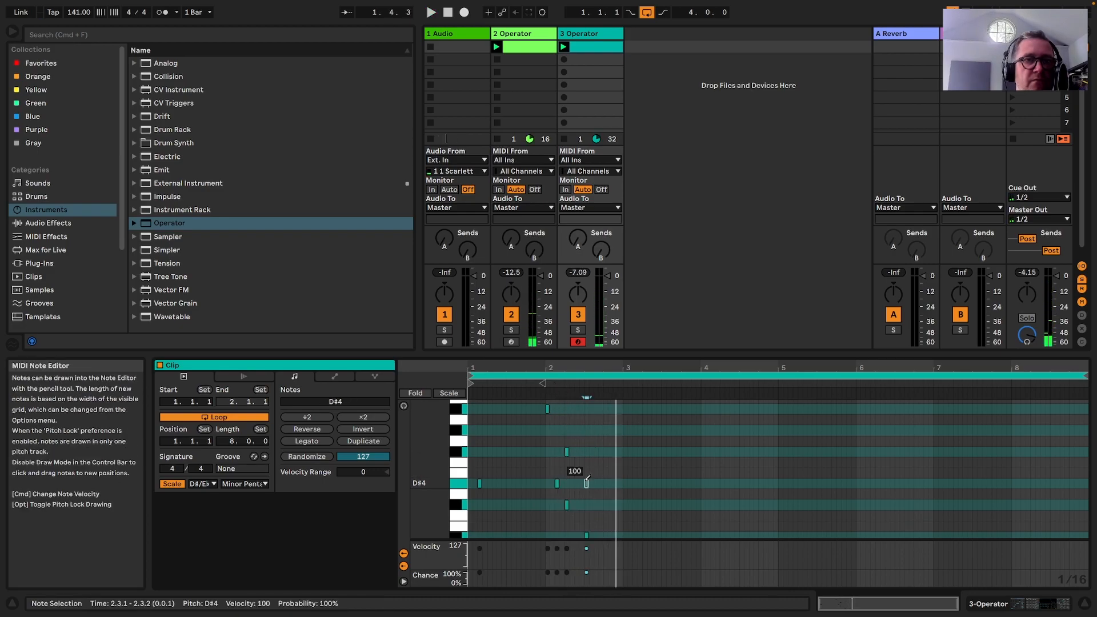
left_click(553, 383)
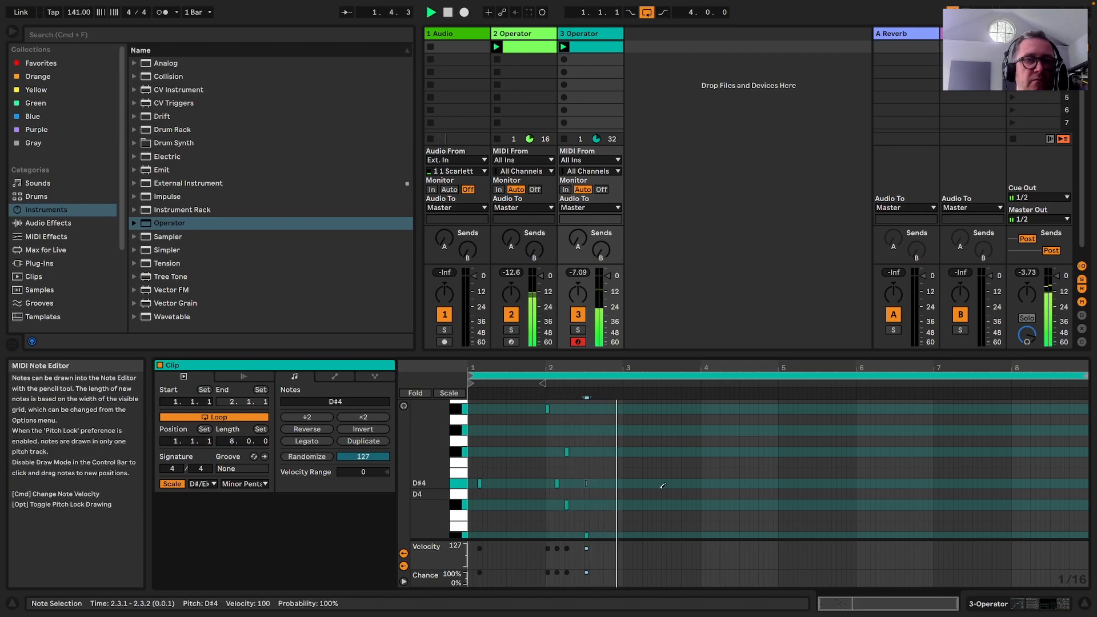
Stop playback and draw F#4 at 3.2.1, C#5 at 3.2.2, and D#4 notes at 3.2.4 and 3.3.3
key("space")
left_click(650, 451)
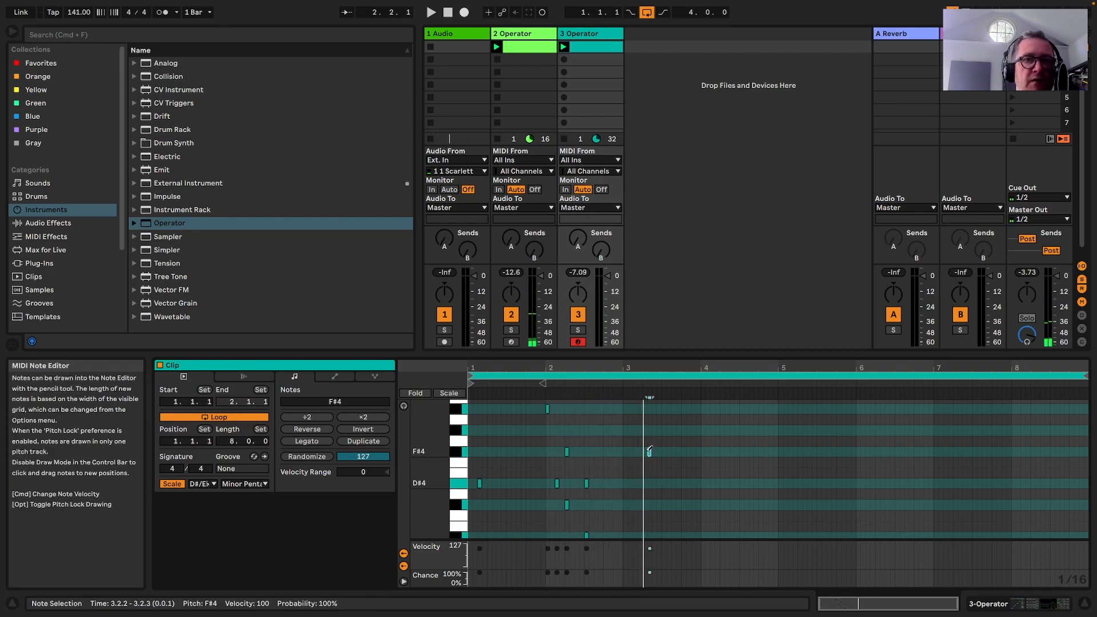
left_click(652, 450)
scroll(651, 440, "up", 4)
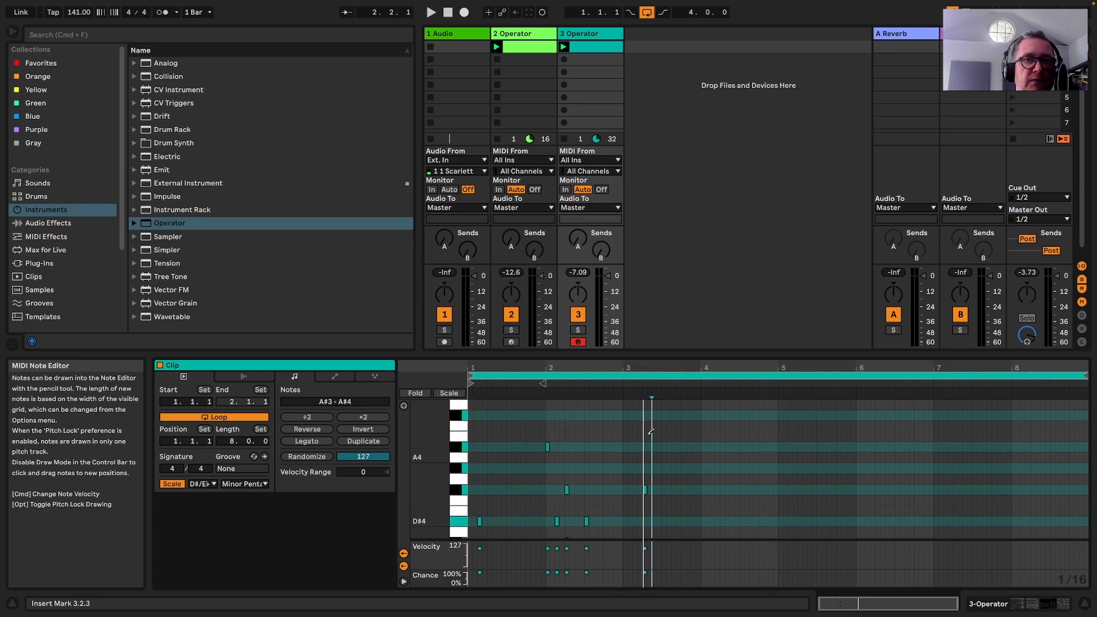
left_click(650, 415)
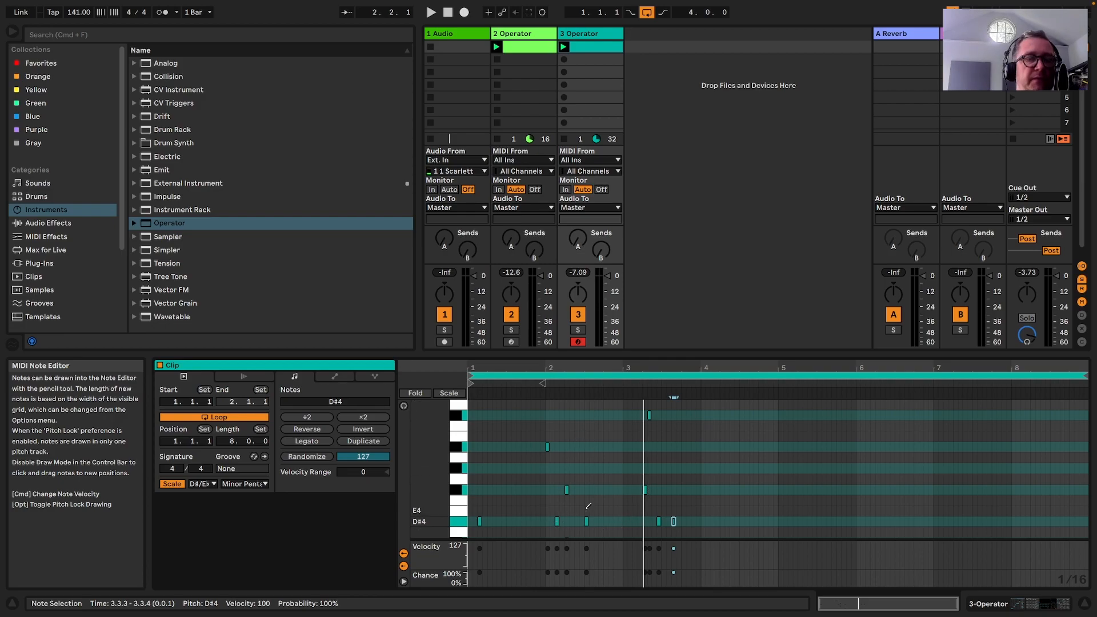
Audition the pattern through bar 3 and add a C#4 note at 3.3.2
key("space")
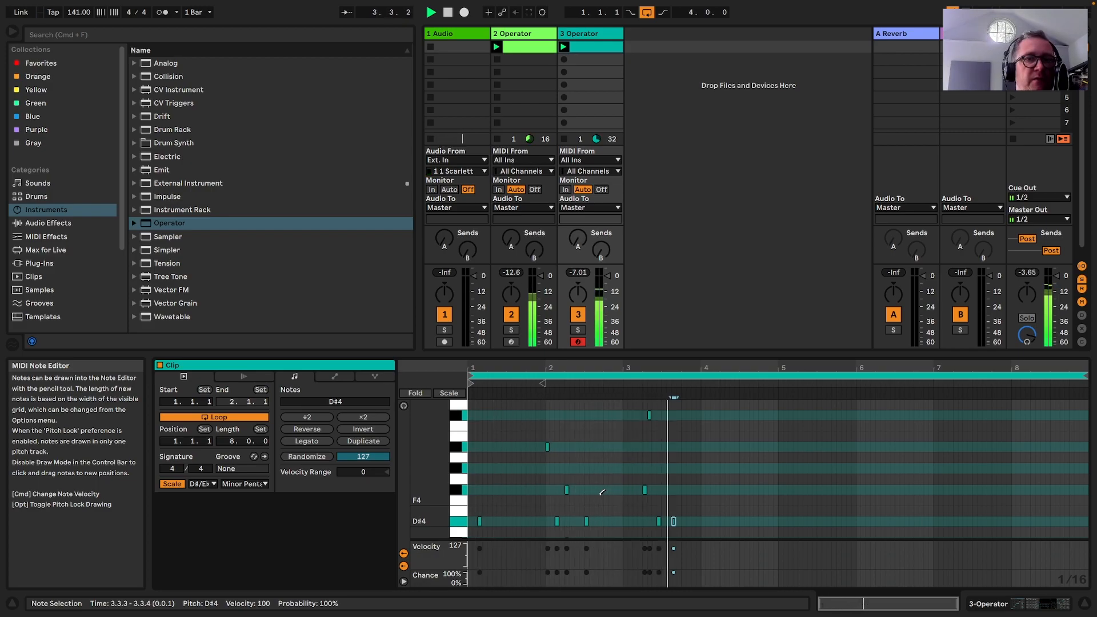
key("space")
scroll(694, 511, "down", 2)
key("space")
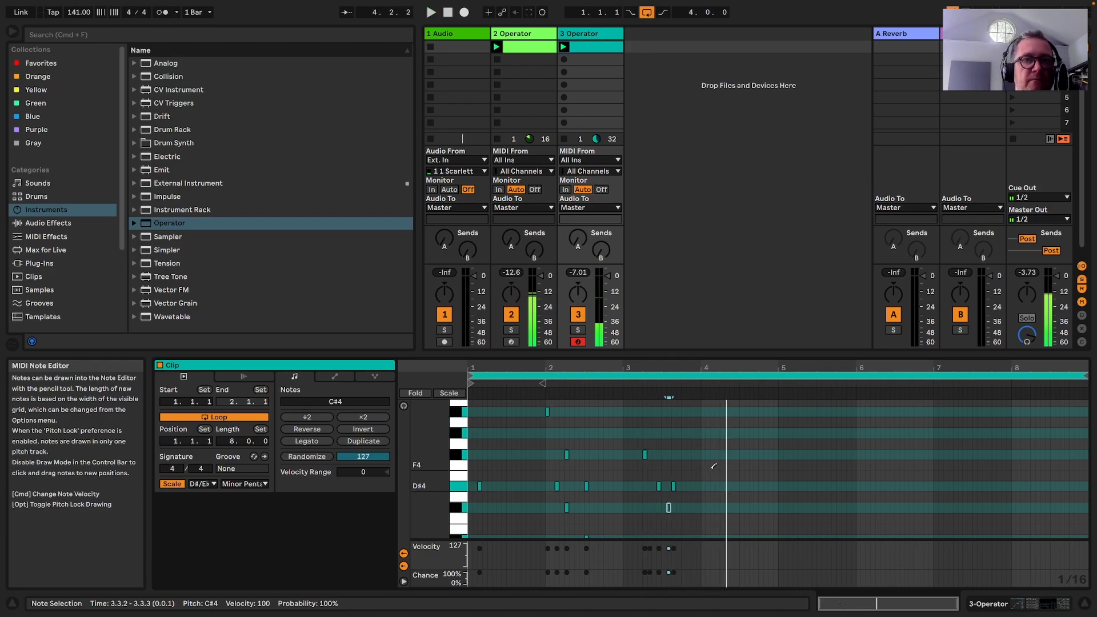
Draw F#5 at 3.4.3, G#5 at 3.4.4 and A#4 at 4.1.1, leaving no A#4 at 3.4.4, and play the clip
scroll(722, 464, "up", 4)
left_click(694, 431)
left_click_drag(699, 410, 704, 409)
scroll(725, 483, "down", 2)
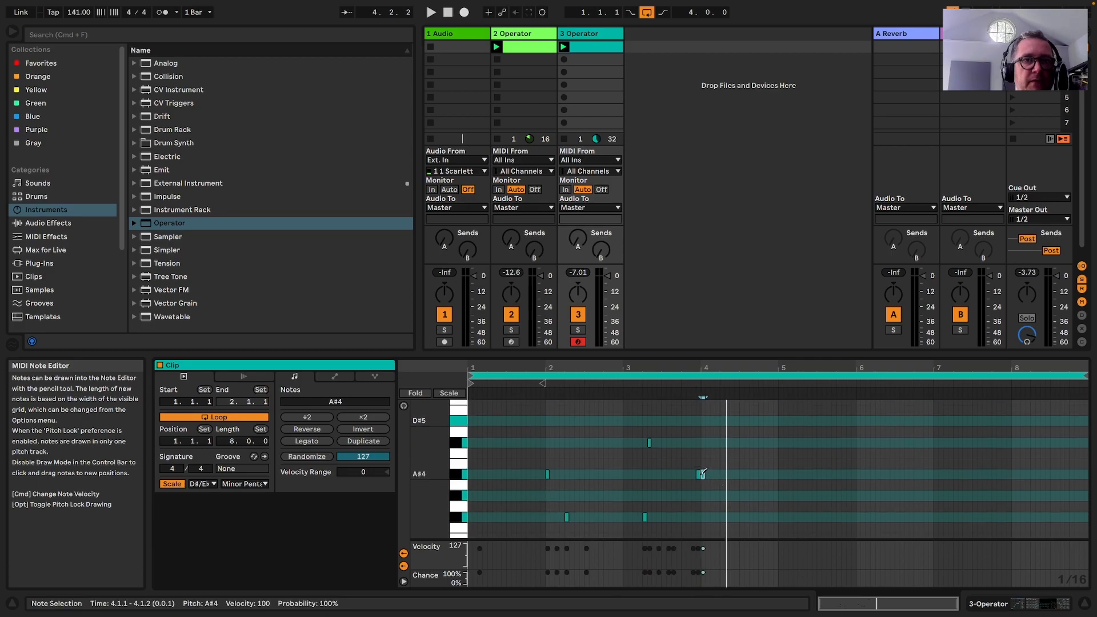
left_click(700, 475)
key("space")
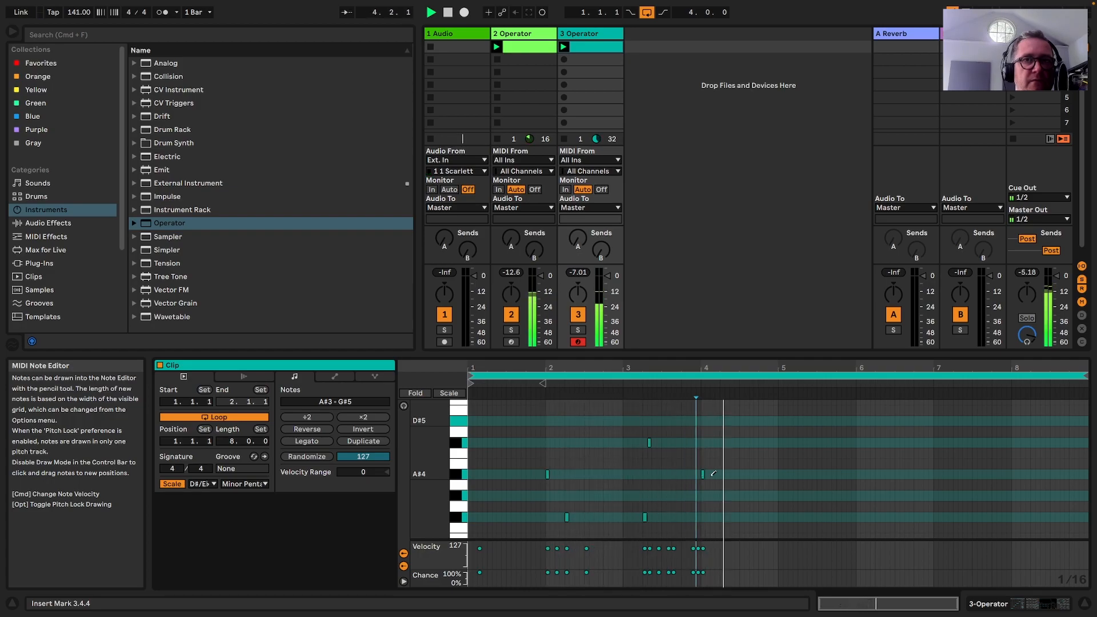
Draw A#4 at 4.3.1, G#4 at 4.3.3, C#5 at 4.4.1, and A#4 and F#4 together at 5.1.1, and play the clip
left_click(741, 473)
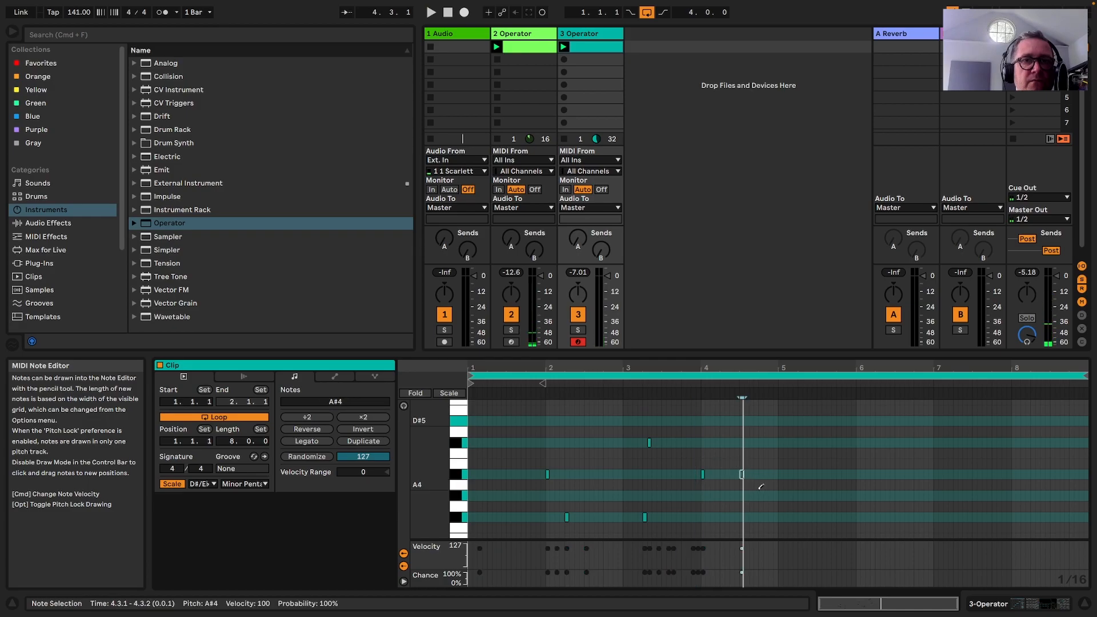
left_click(762, 443)
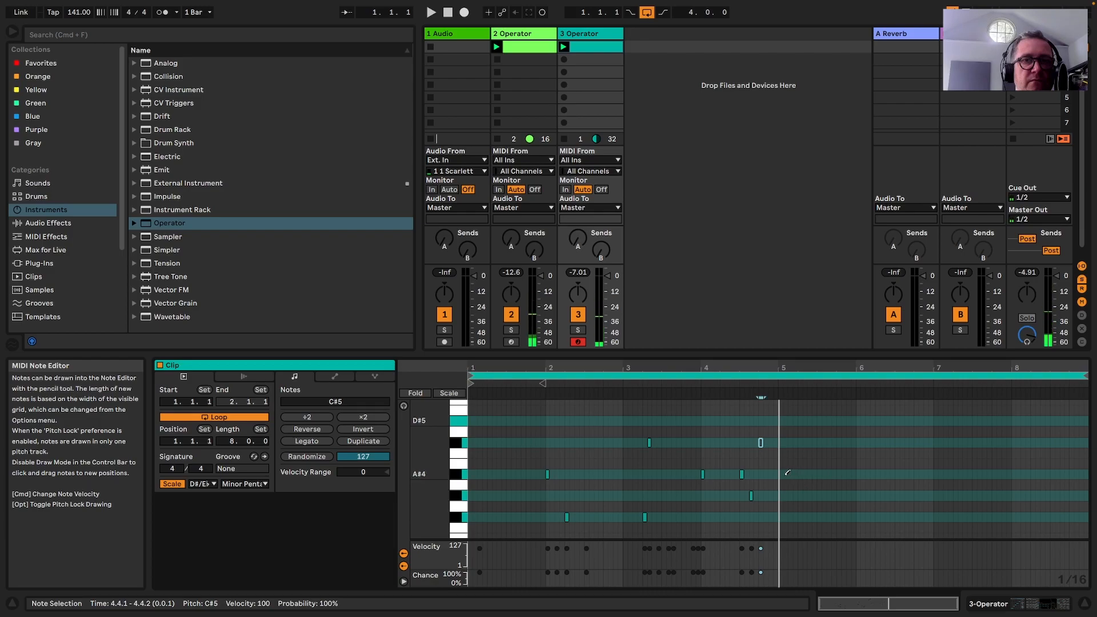
scroll(783, 501, "down", 1)
left_click(783, 501)
key("space")
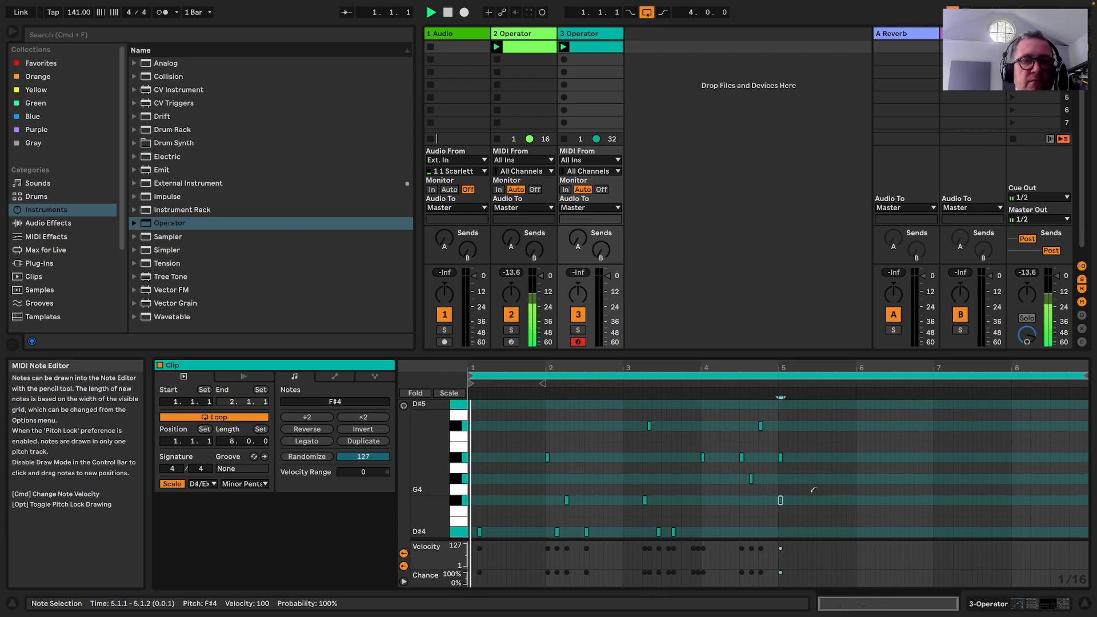
Draw G#4 at 5.1.3 and try C#5 at 5.2.1, replacing it with A#4
scroll(807, 495, "down", 1)
left_click(791, 463)
scroll(804, 456, "up", 1)
left_click(800, 425)
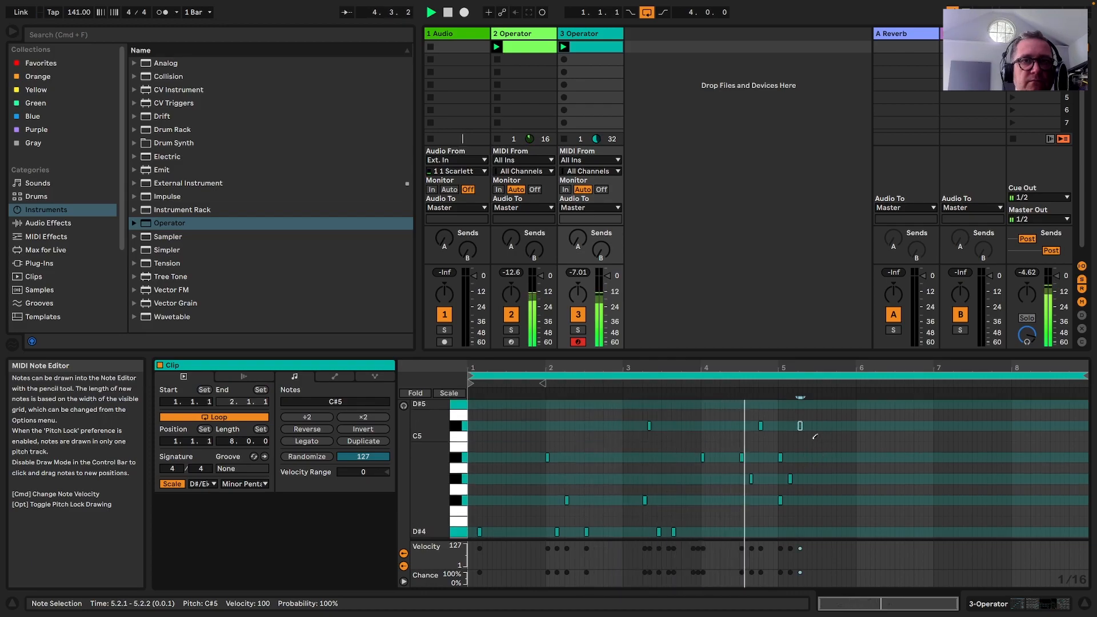
left_click_drag(806, 424, 819, 455)
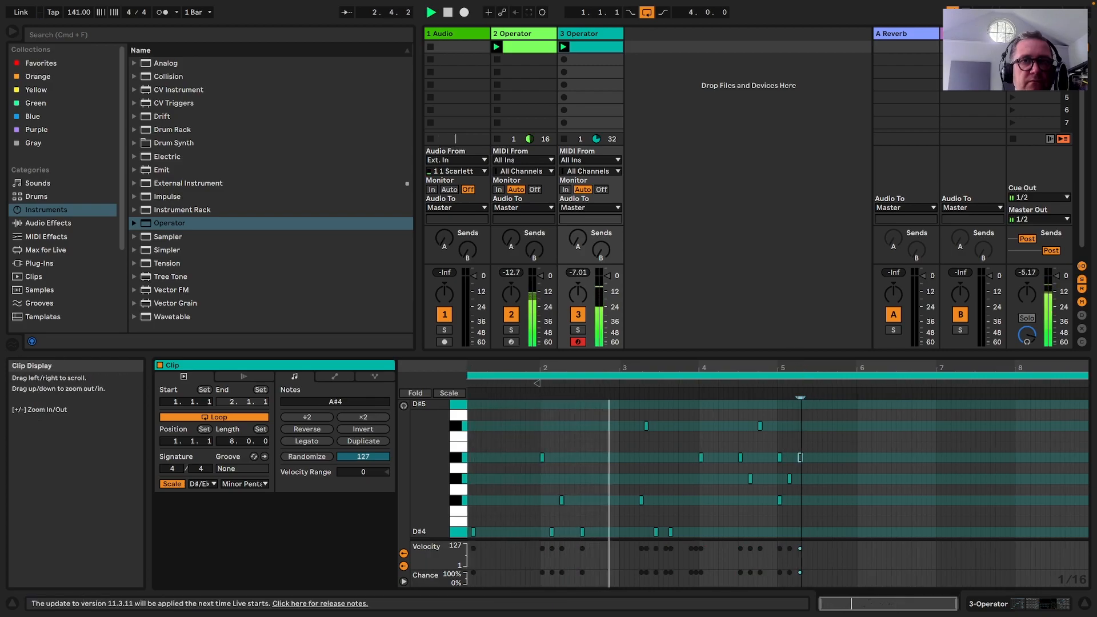
Lengthen the A#4 at 5.2.1 to 5.2.4, the G#4 at 4.3.3 to 4.4.1 and the D#4 at 3.3.3 to 3.4.4
left_click_drag(802, 369, 802, 400)
left_click_drag(801, 457, 823, 457)
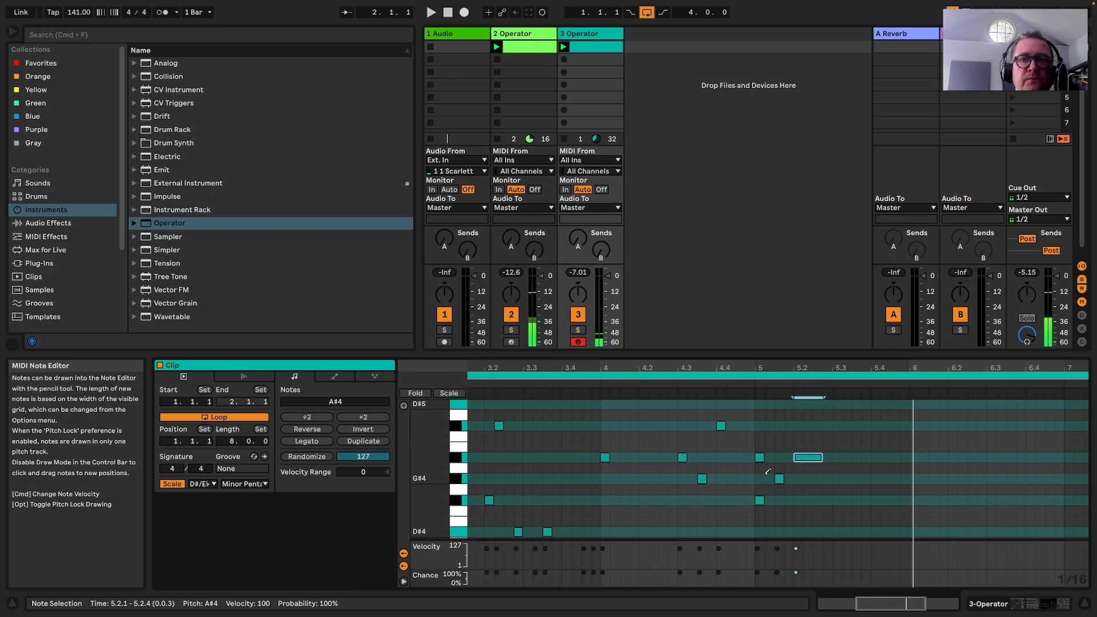
left_click_drag(703, 478, 712, 477)
scroll(832, 474, "down", 3)
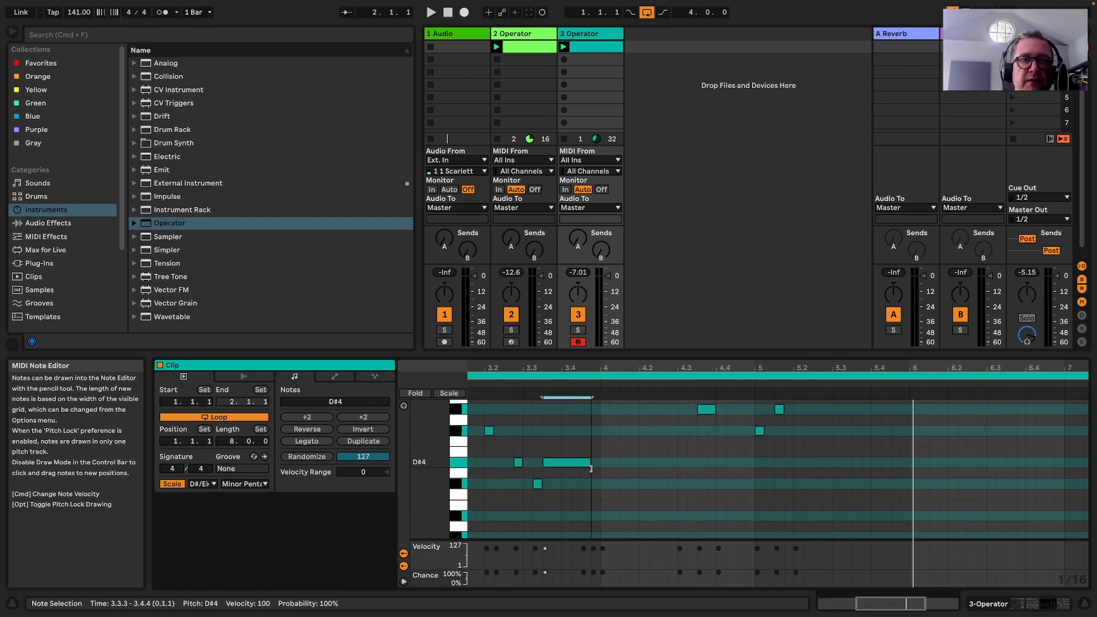
key("space")
Audition the clip and draw A#3 at 5.2.4, F#4 at 5.3.1 and a G#4 from 5.3.3 to 5.4.3
scroll(600, 469, "up", 3)
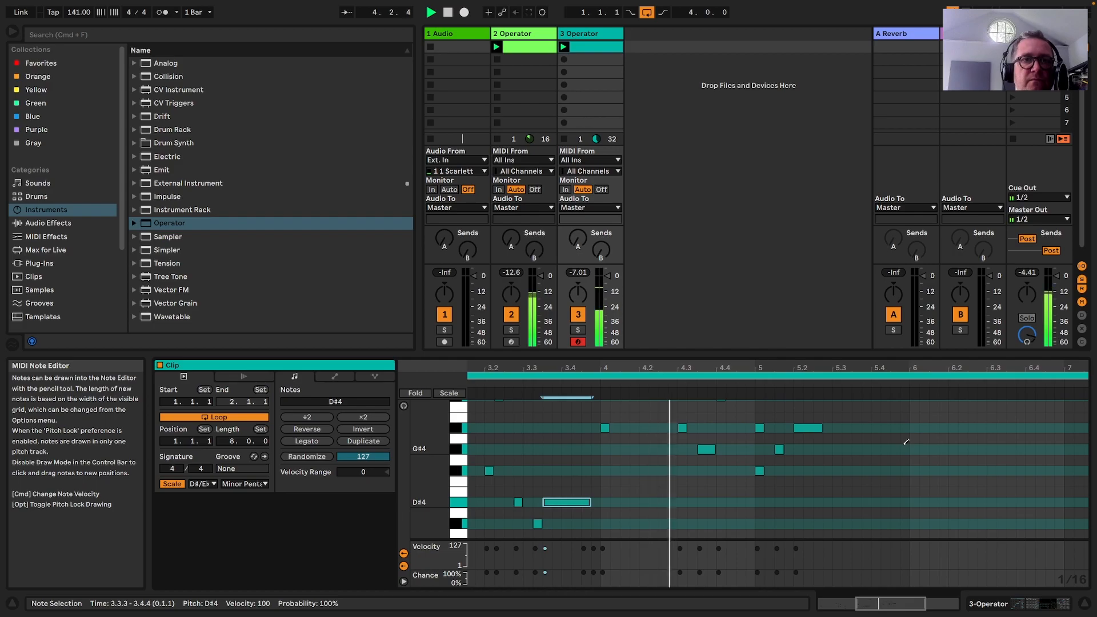
scroll(860, 498, "up", 1)
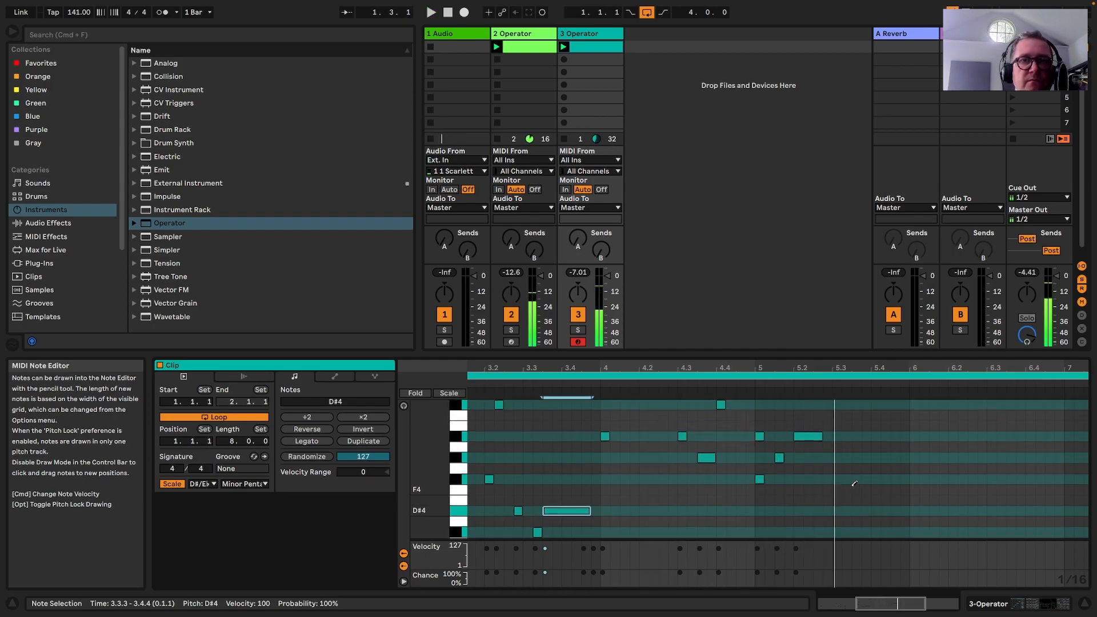
scroll(829, 502, "down", 2)
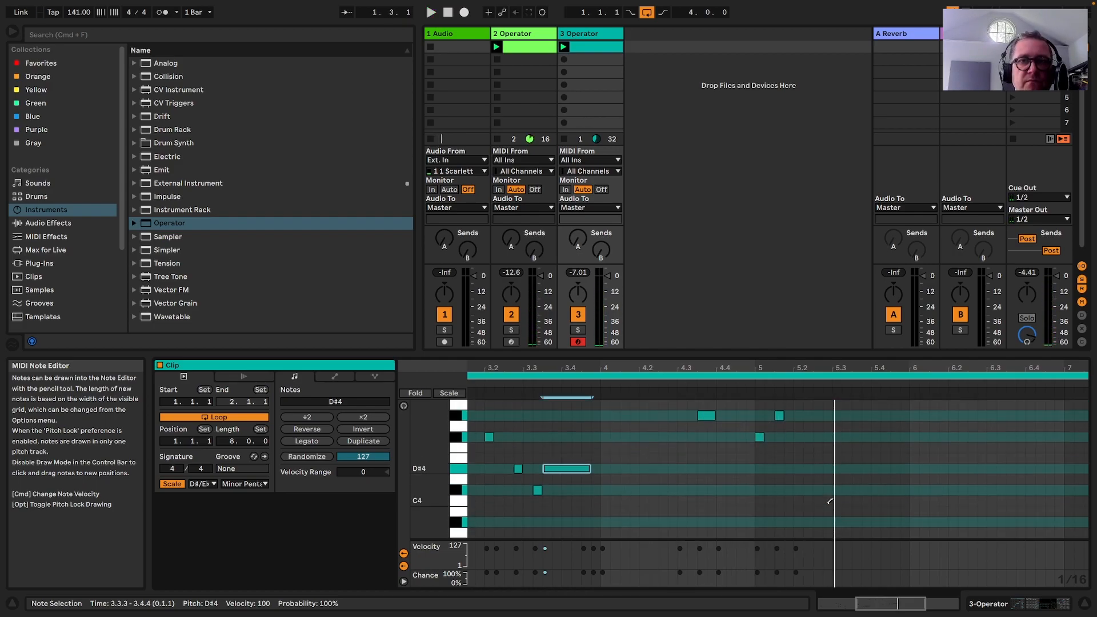
left_click(837, 437)
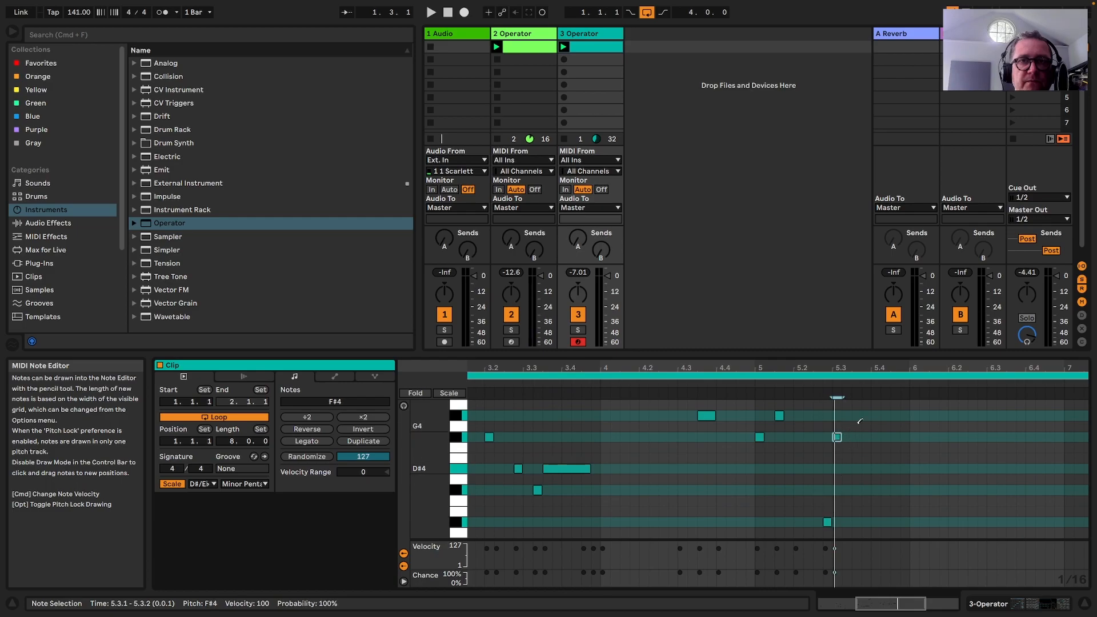
left_click(857, 415)
key("space")
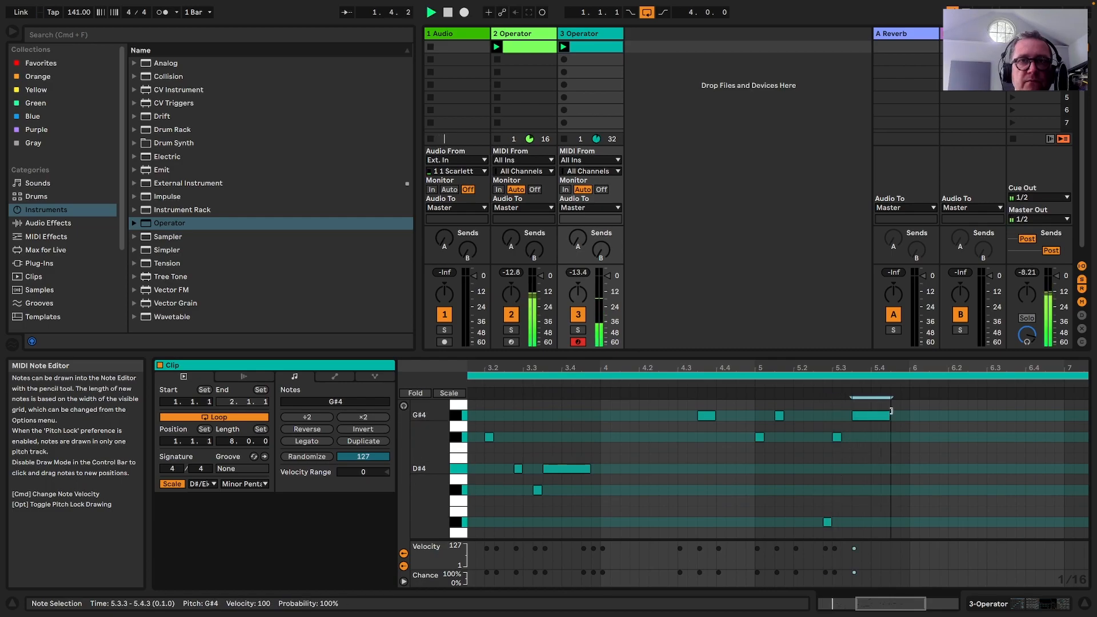
Draw a C#4 note at 6.1.1 and an A#3 note at 5.4.3 while auditioning the clip
scroll(910, 484, "up", 3)
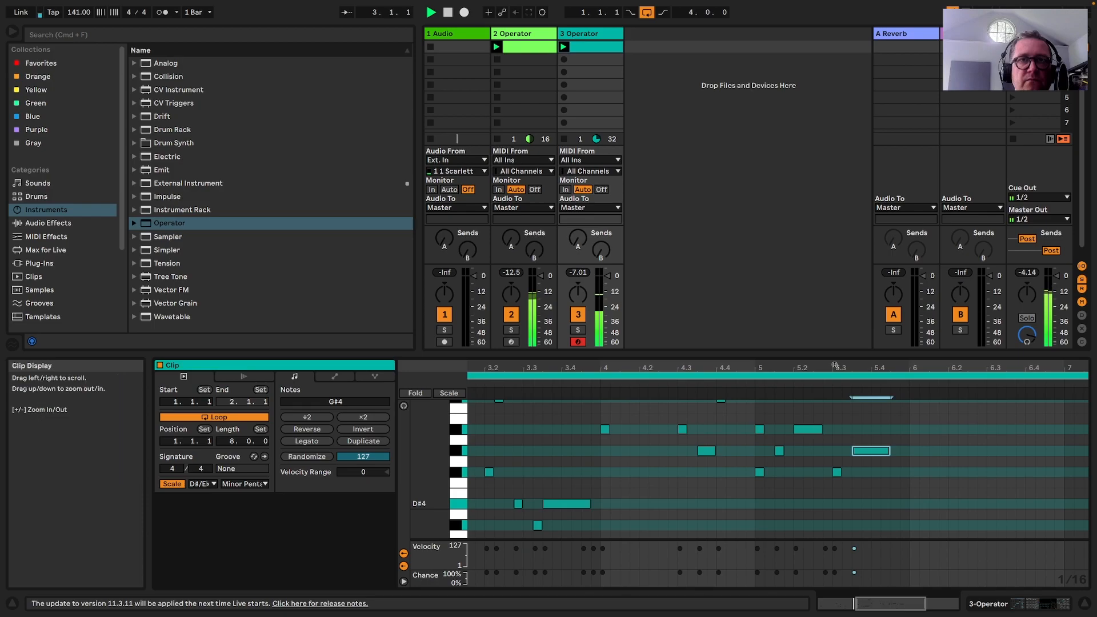
left_click_drag(835, 367, 819, 332)
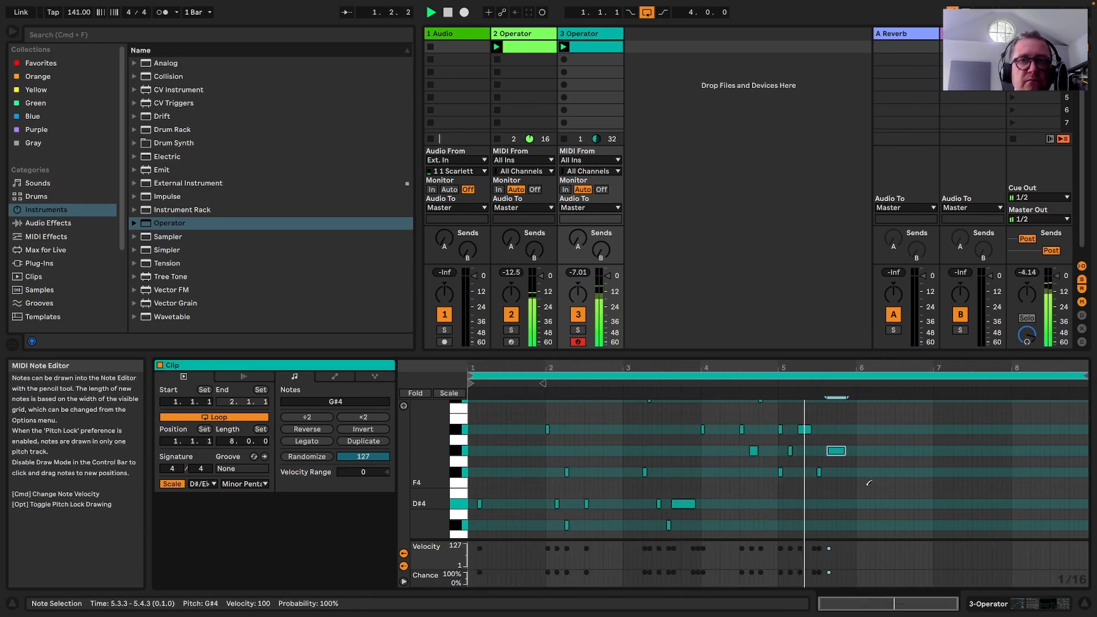
left_click(860, 525)
key("space")
left_click_drag(871, 368, 871, 378)
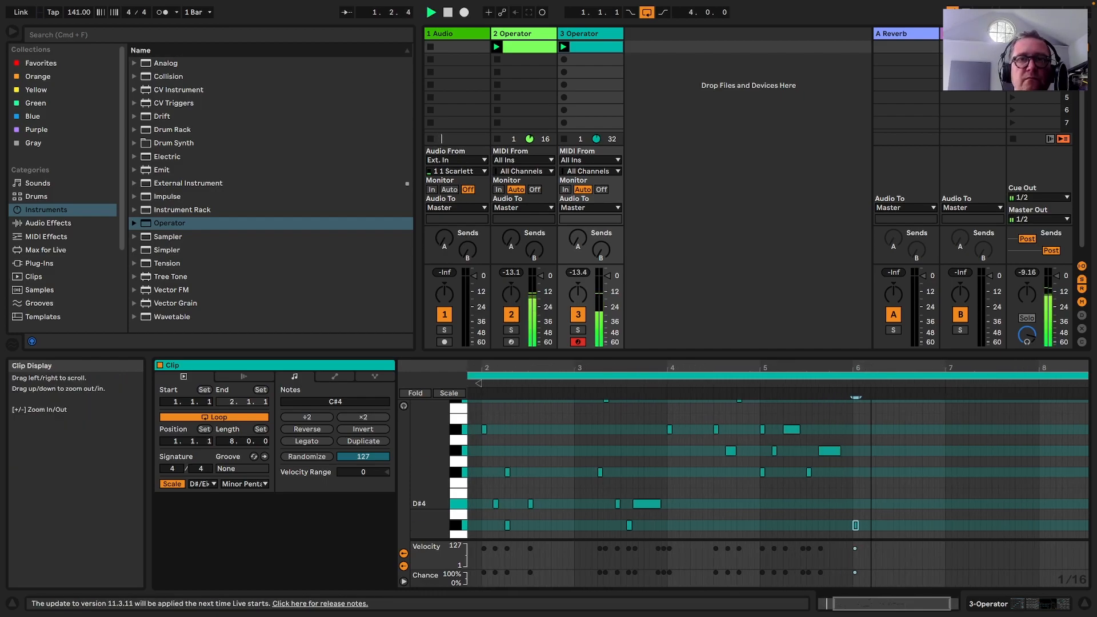
scroll(855, 509, "down", 3)
scroll(854, 497, "down", 2)
left_click(848, 509)
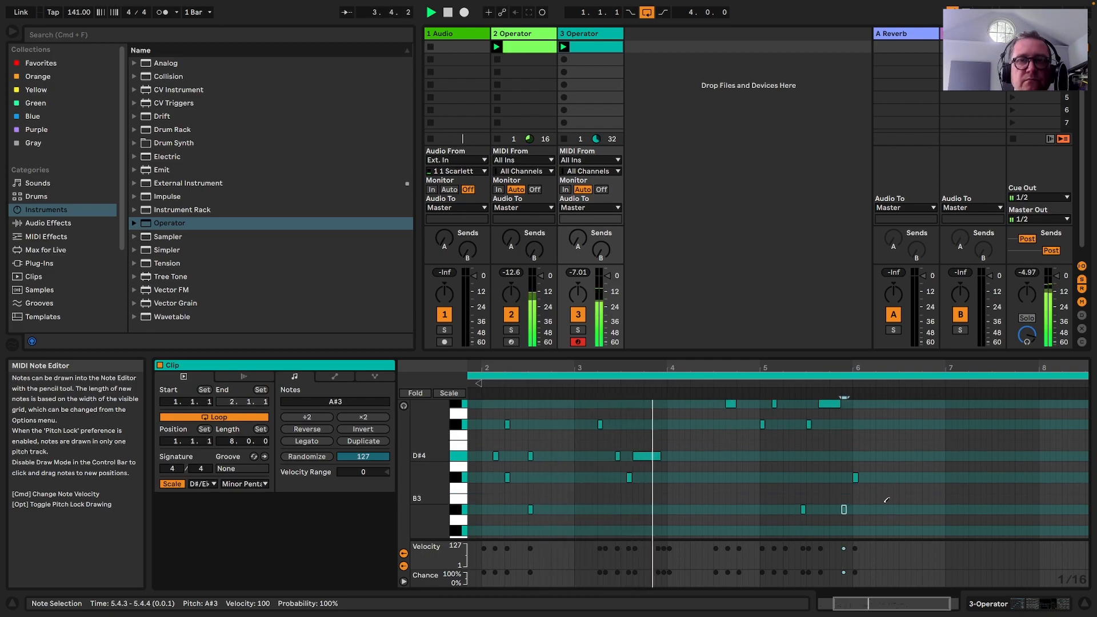
Draw G#3 at 6.1.3, a long A#3 from 6.2.1 to about 6.3.3, C#4 at 7.2.1 and D#4 at 7.2.3
scroll(880, 506, "down", 2)
left_click(867, 513)
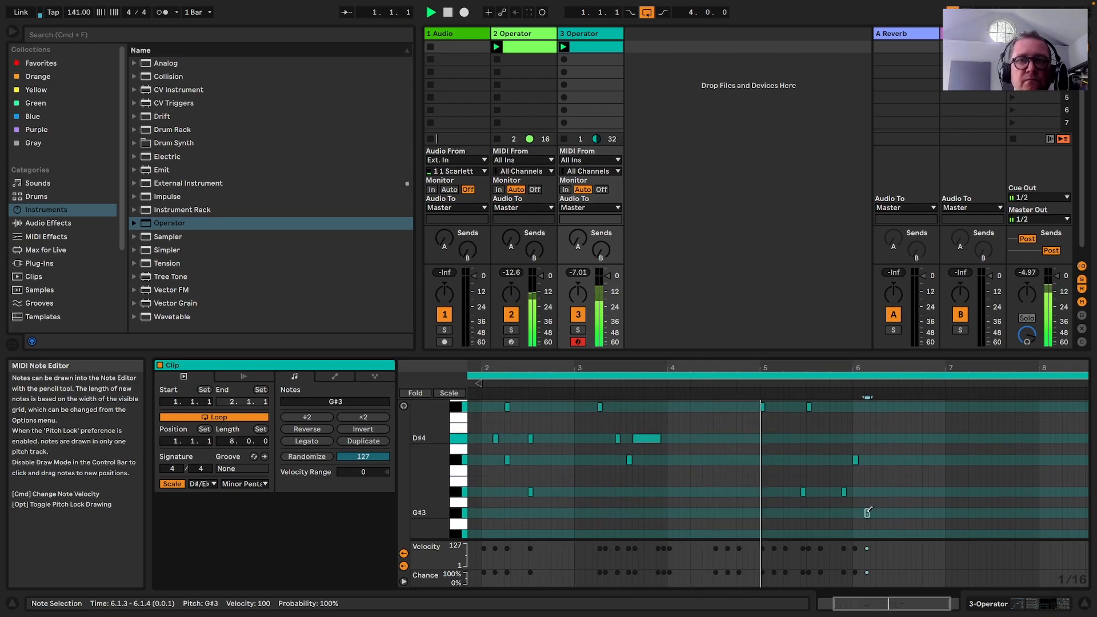
left_click(879, 492)
left_click_drag(879, 491, 911, 492)
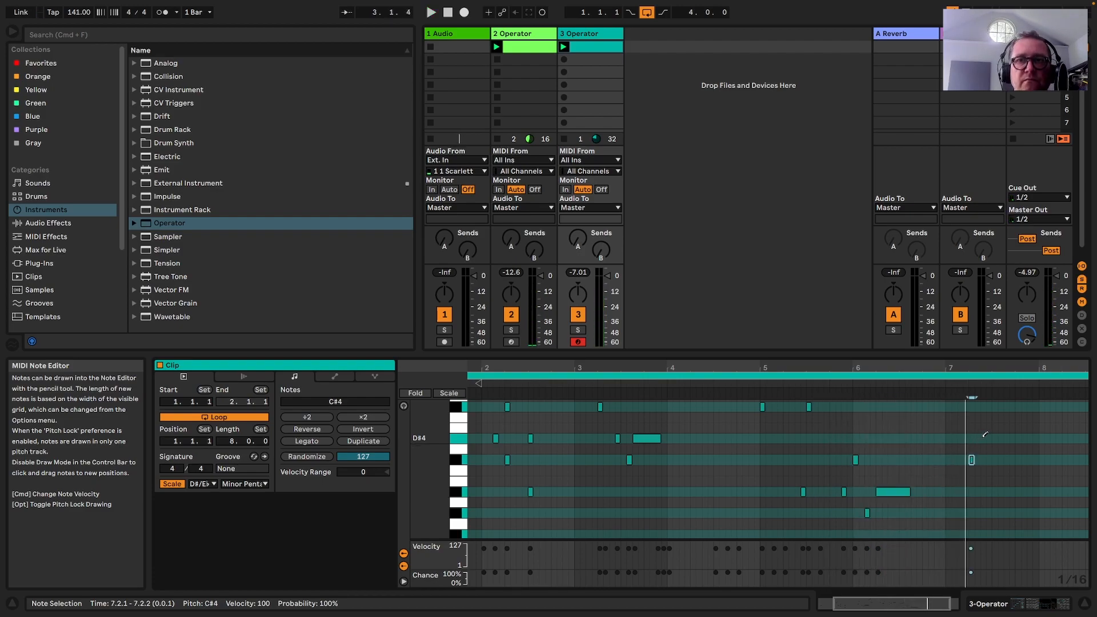
left_click(983, 438)
Replace the F#4 at 5.3.1 with a D#4 lasting to 5.4.2, add a D#4 at 5.2.2, and audition the clip
scroll(999, 456, "up", 2)
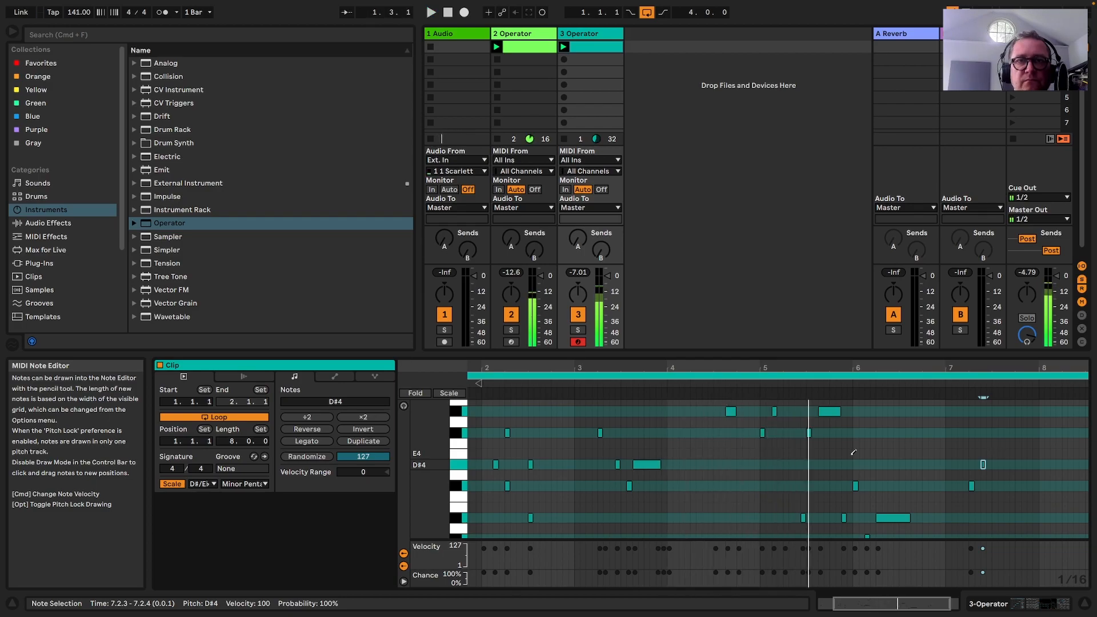
left_click(808, 432)
left_click(808, 464)
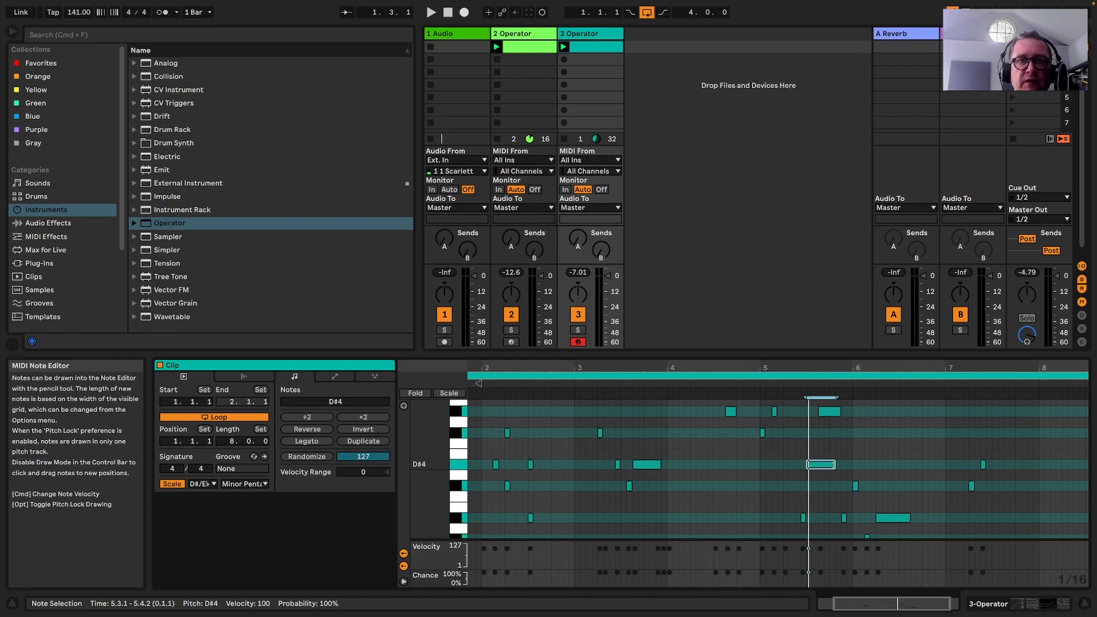
key("space")
left_click(792, 465)
key("space")
key("space")
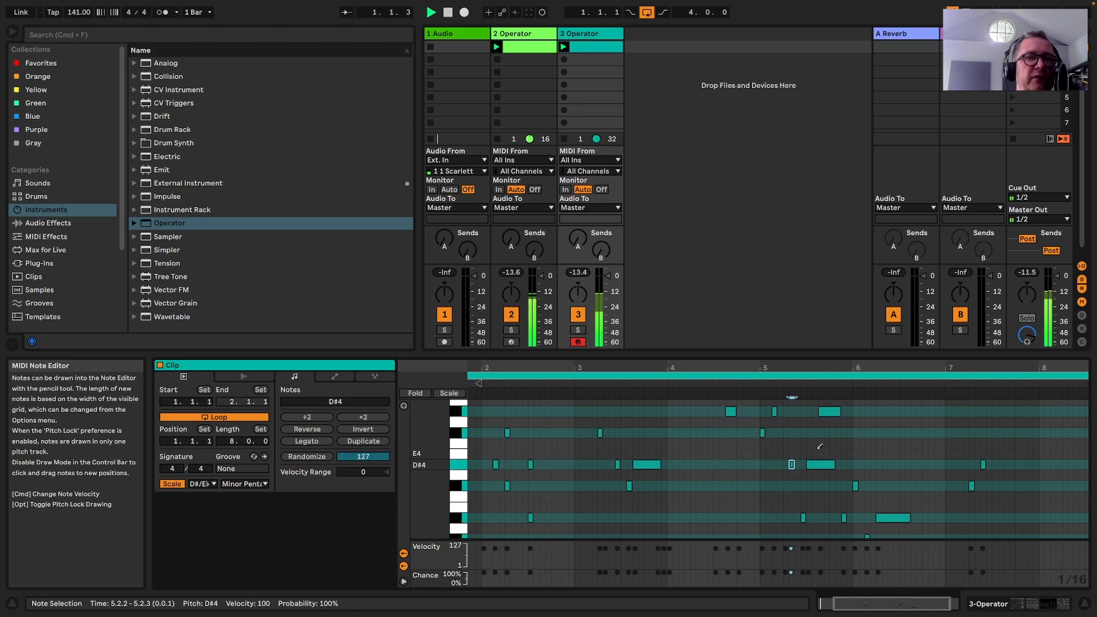
Delete the G#4 note at 5.3.3 and audition the pattern
scroll(806, 446, "up", 3)
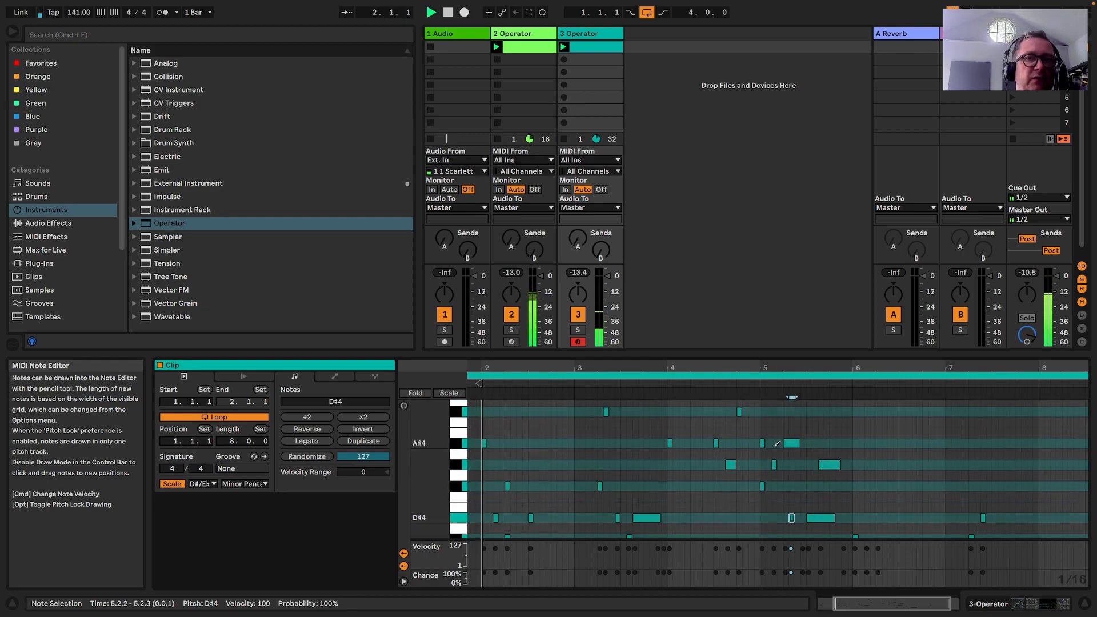
left_click(829, 463)
key("space")
Draw A#4 notes at 6.1.1, 6.2.4 and 7.1.1, and play the clip
scroll(912, 514, "down", 1)
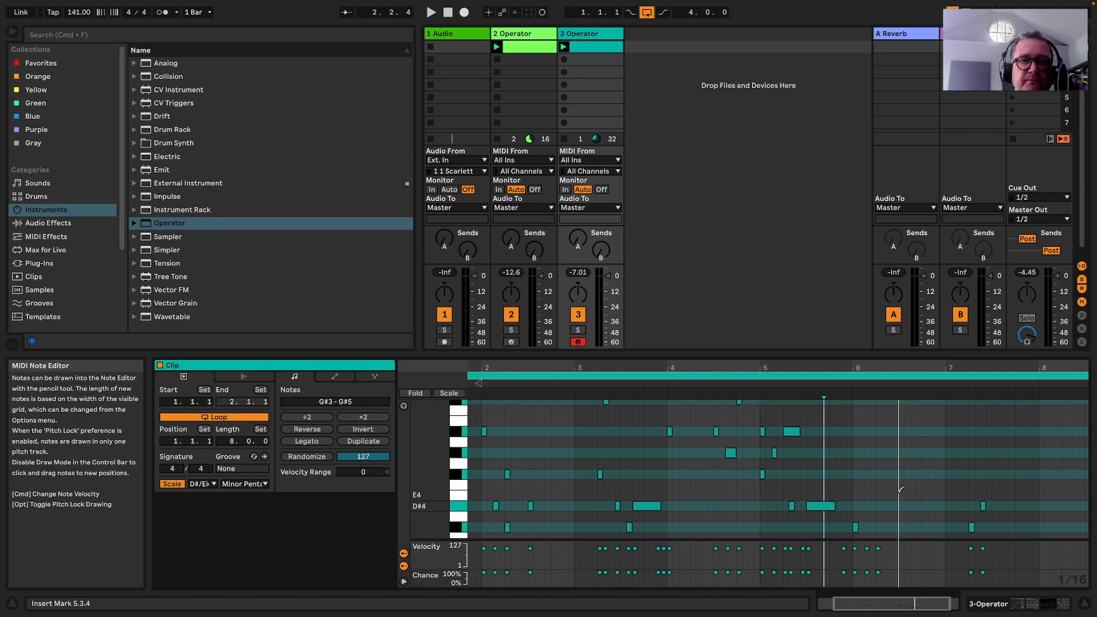
scroll(878, 435, "down", 1)
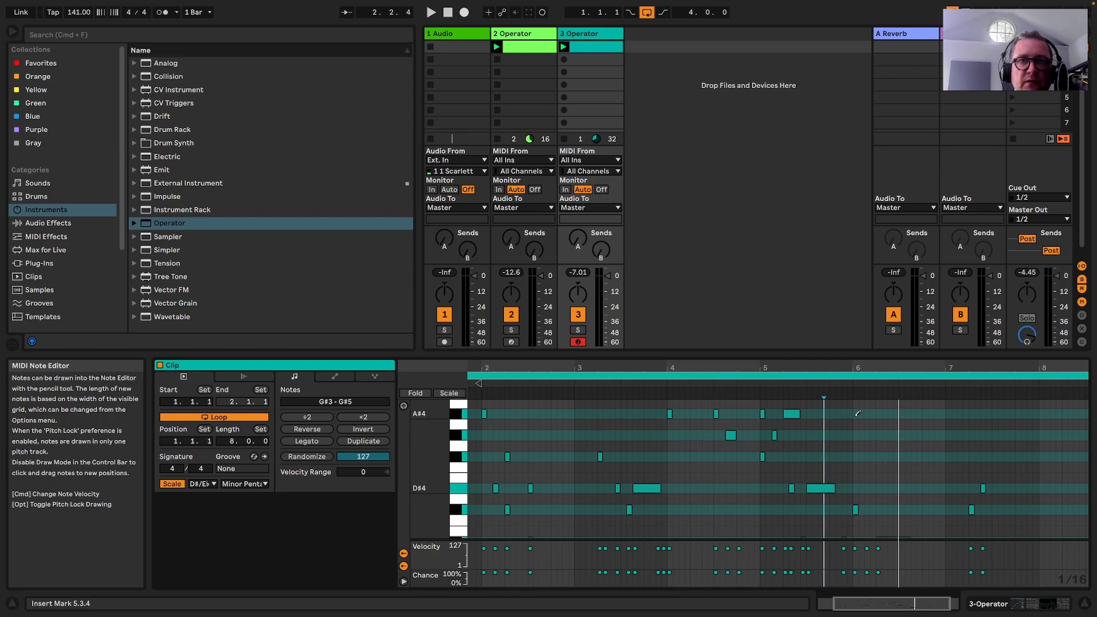
left_click(856, 413)
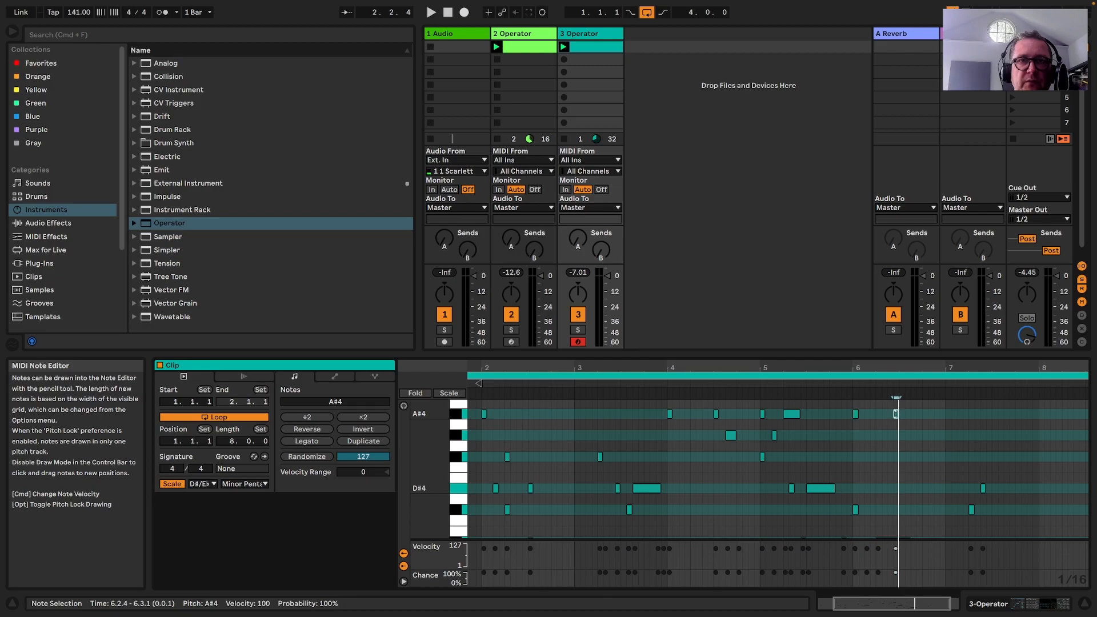
key("space")
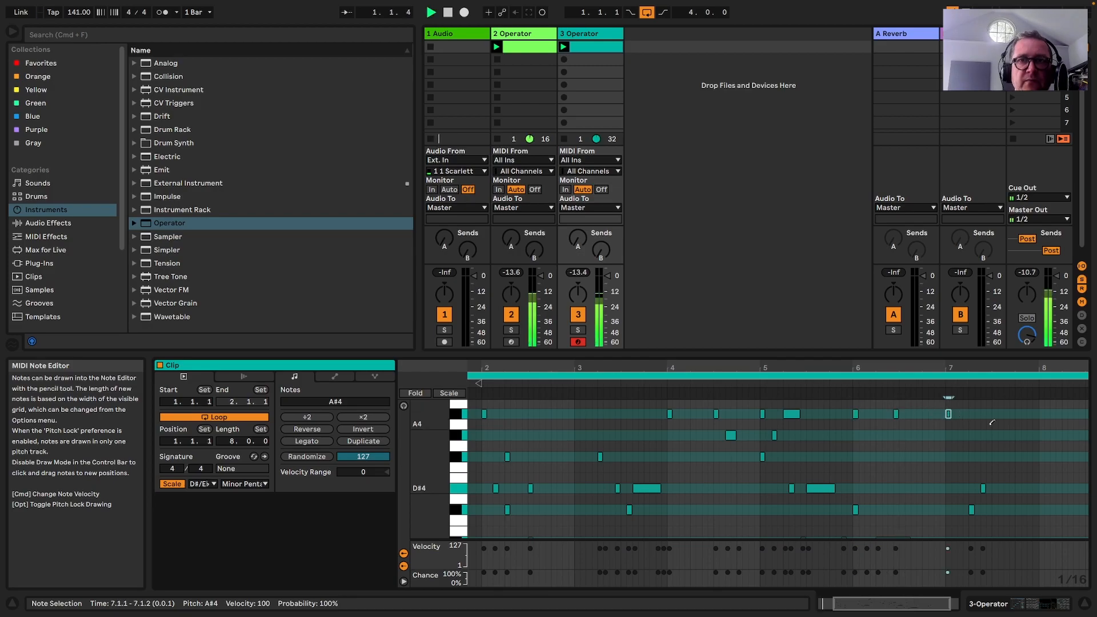
Audition the whole 8-bar clip and draw a G#4 note at 6.4.2
left_click_drag(1019, 368, 1020, 363)
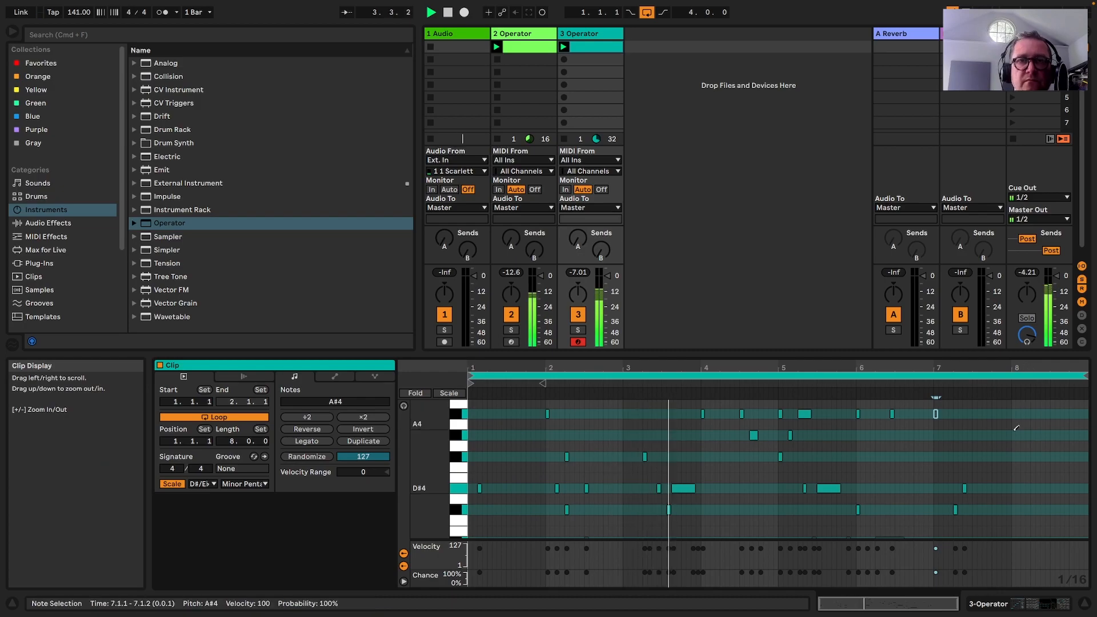
scroll(1006, 436, "down", 3)
scroll(989, 457, "up", 3)
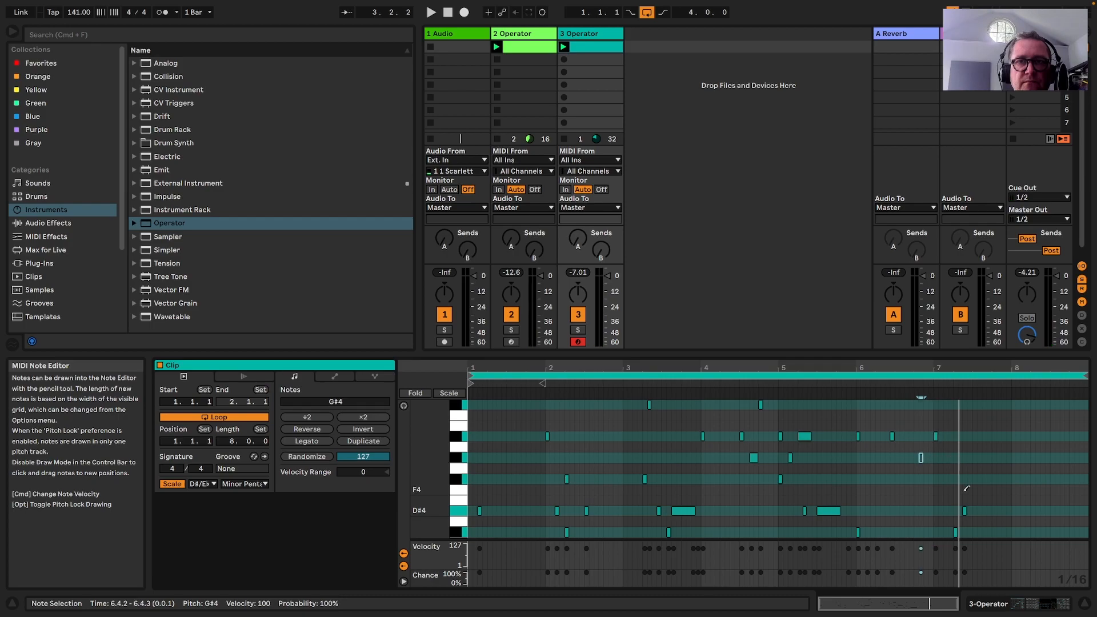
Draw a D#4 note from 7.4.1 to 8.1.1 while the clip plays, and listen to it before stopping playback
scroll(966, 489, "down", 2)
key("space")
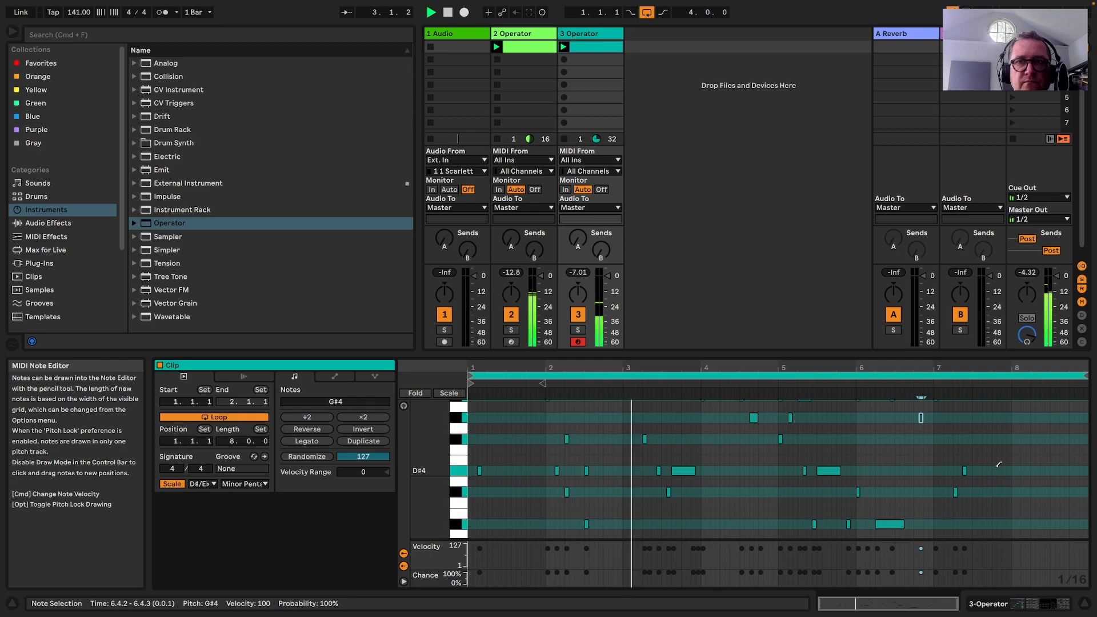
left_click(995, 471)
left_click_drag(1008, 364, 1006, 394)
left_click_drag(985, 471, 1012, 468)
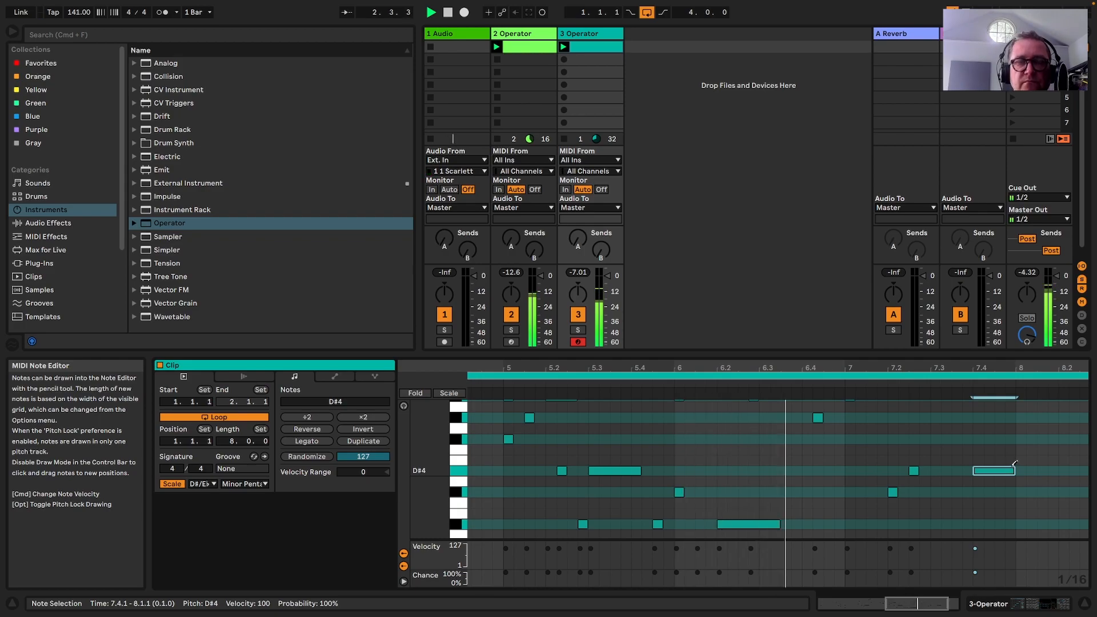
scroll(830, 474, "up", 2)
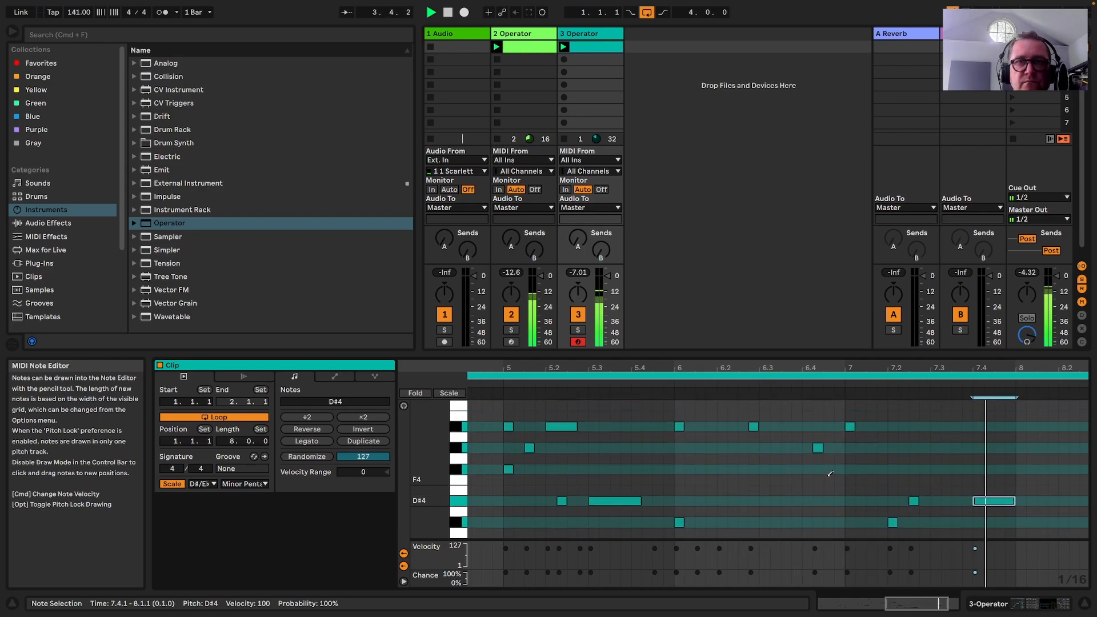
key("space")
Move the A#4 note at 6.2.4 to 6.2.3 and the G#4 note at 6.4.2 to 6.4.1, and audition the clip
left_click(952, 12)
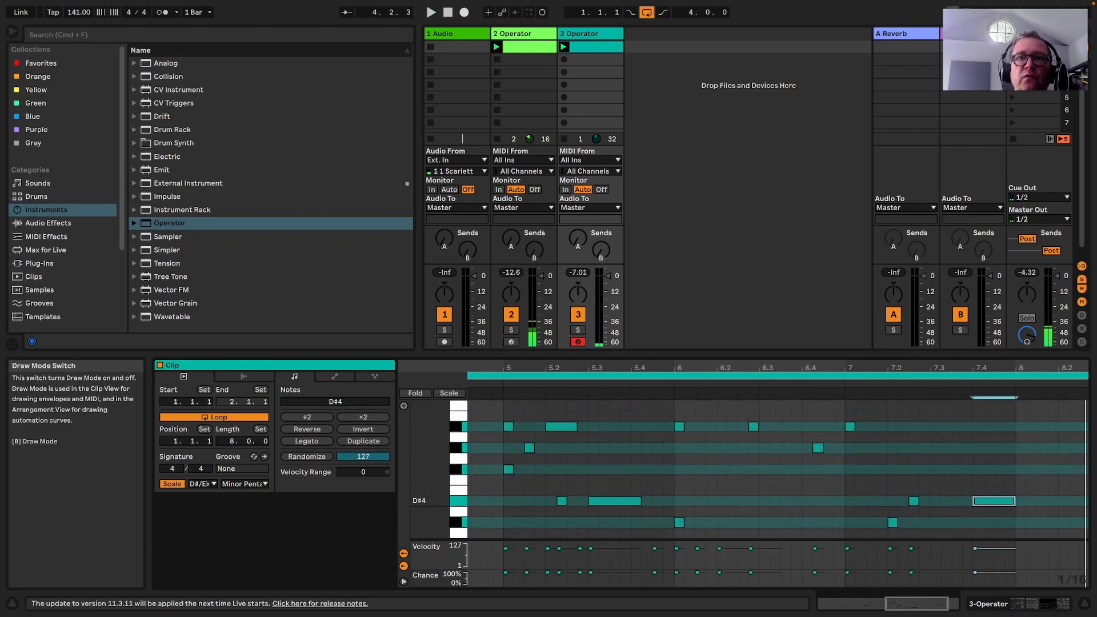
left_click_drag(852, 368, 863, 337)
scroll(959, 448, "up", 1)
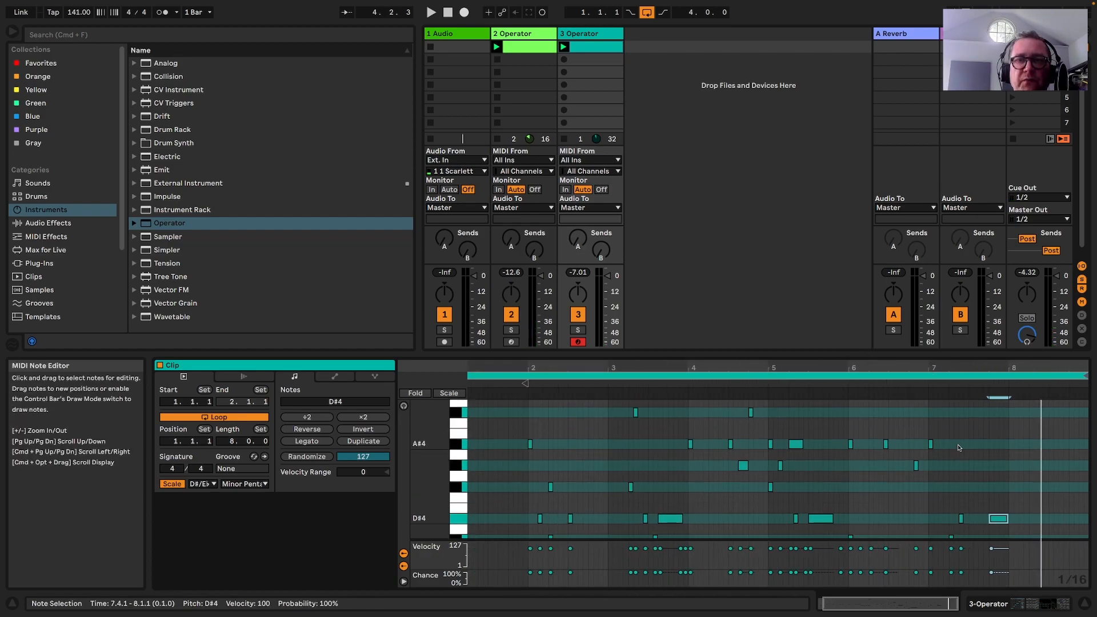
left_click_drag(947, 436, 875, 443)
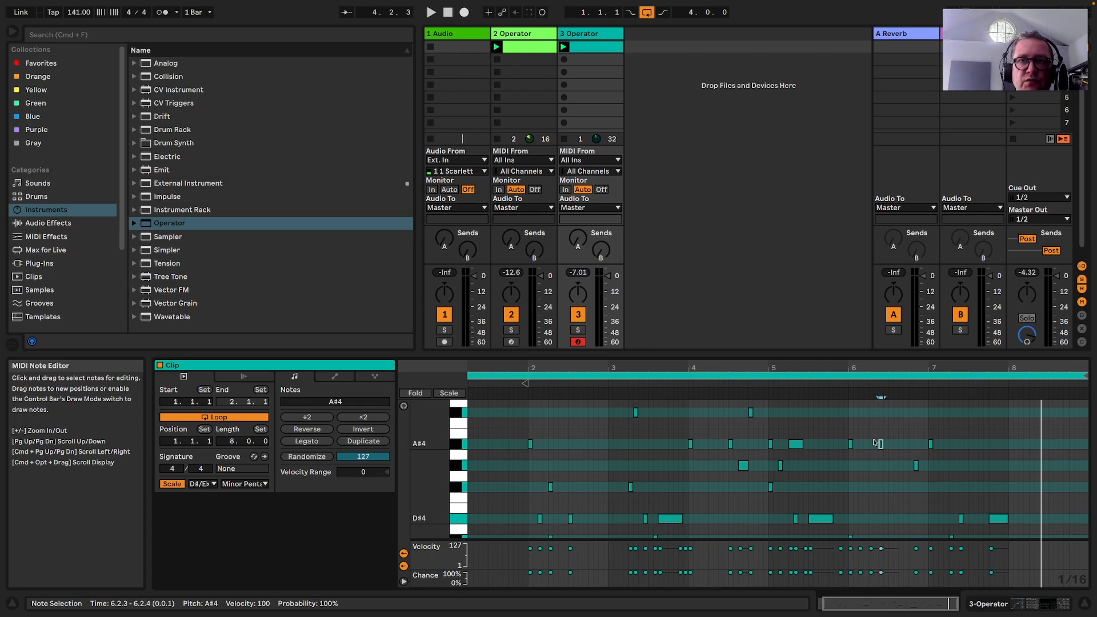
left_click_drag(926, 481, 895, 466)
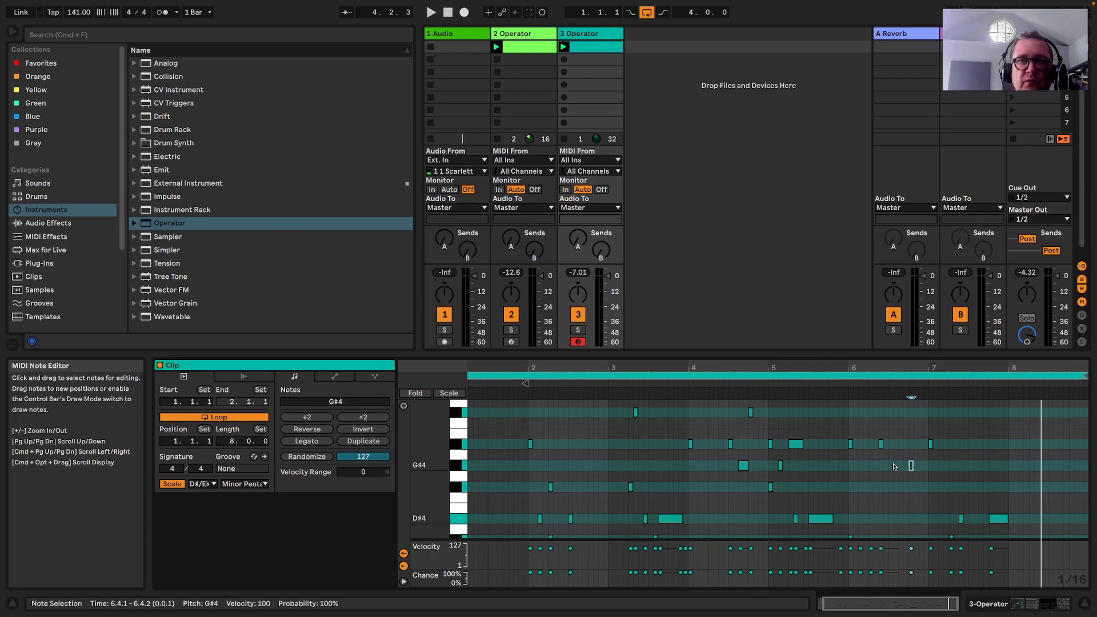
key("space")
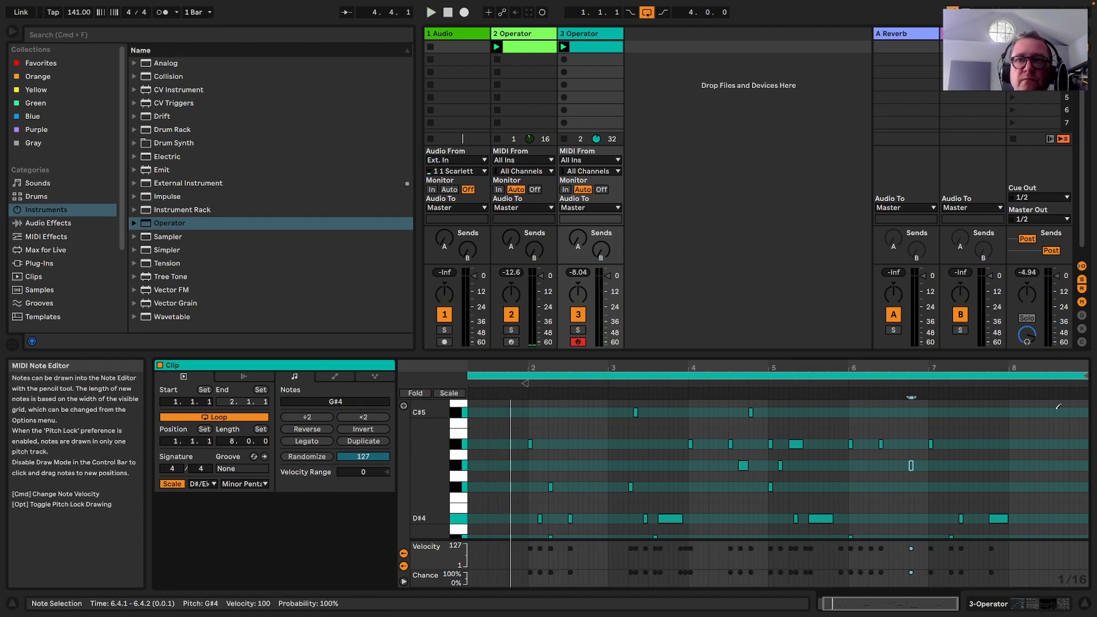
Draw C#5 notes at 8.3.1 and 8.4.3 and a D#3 note at 8.4.1 in the last bar
scroll(1057, 407, "down", 8)
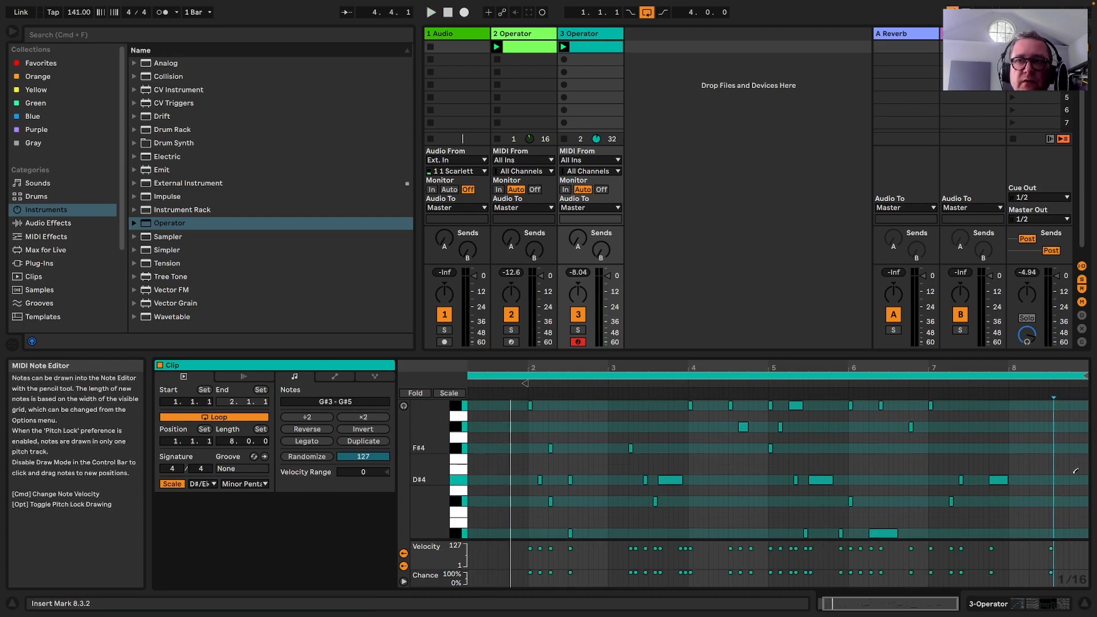
left_click(1074, 484)
scroll(1070, 497, "up", 4)
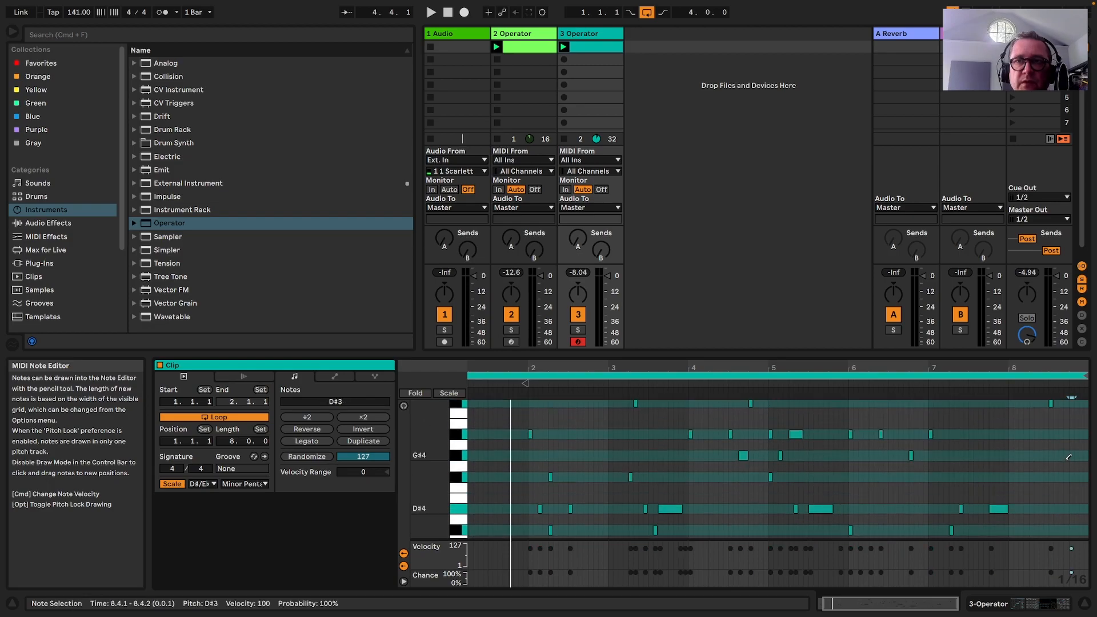
scroll(1068, 516, "down", 3)
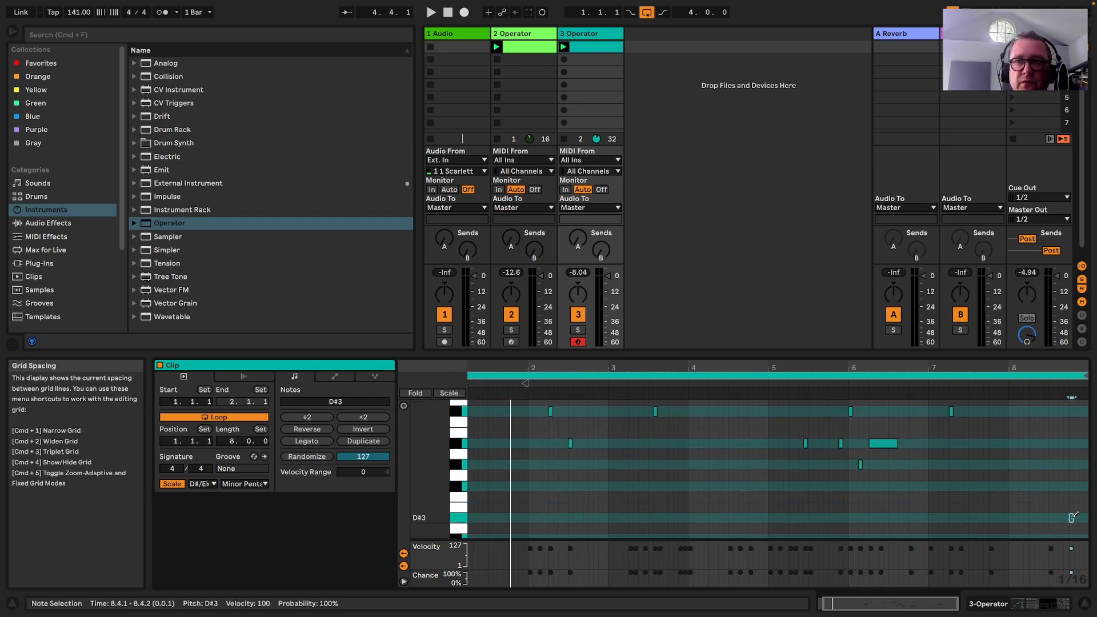
scroll(1070, 440, "up", 6)
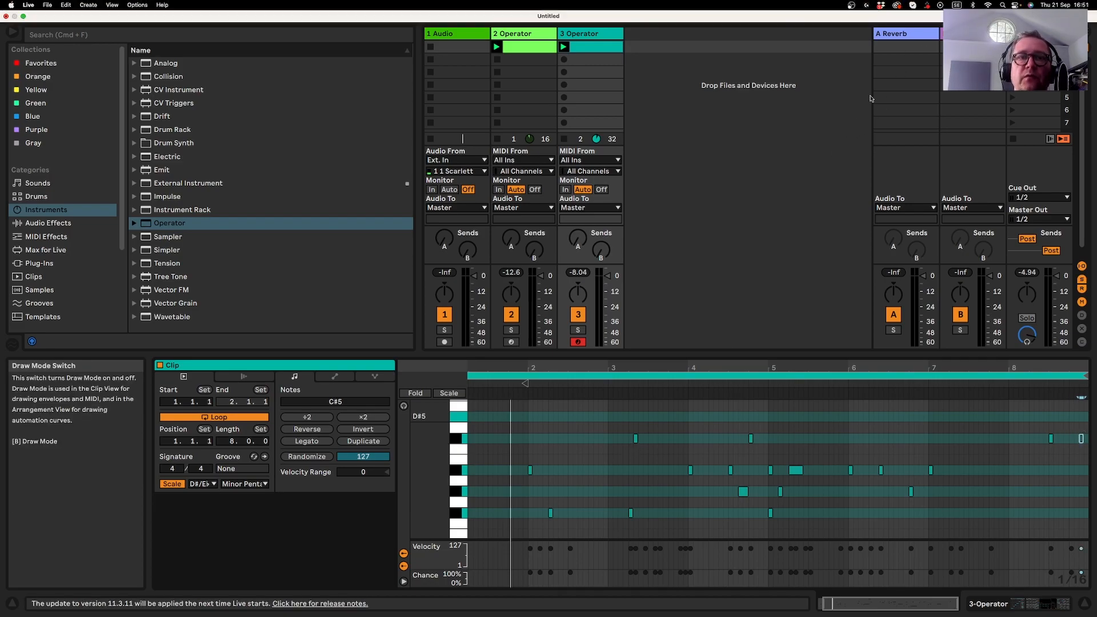
Lengthen the C#5 note starting at 3.2.2 so it ends at 3.3.4, and play the clip
left_click(952, 12)
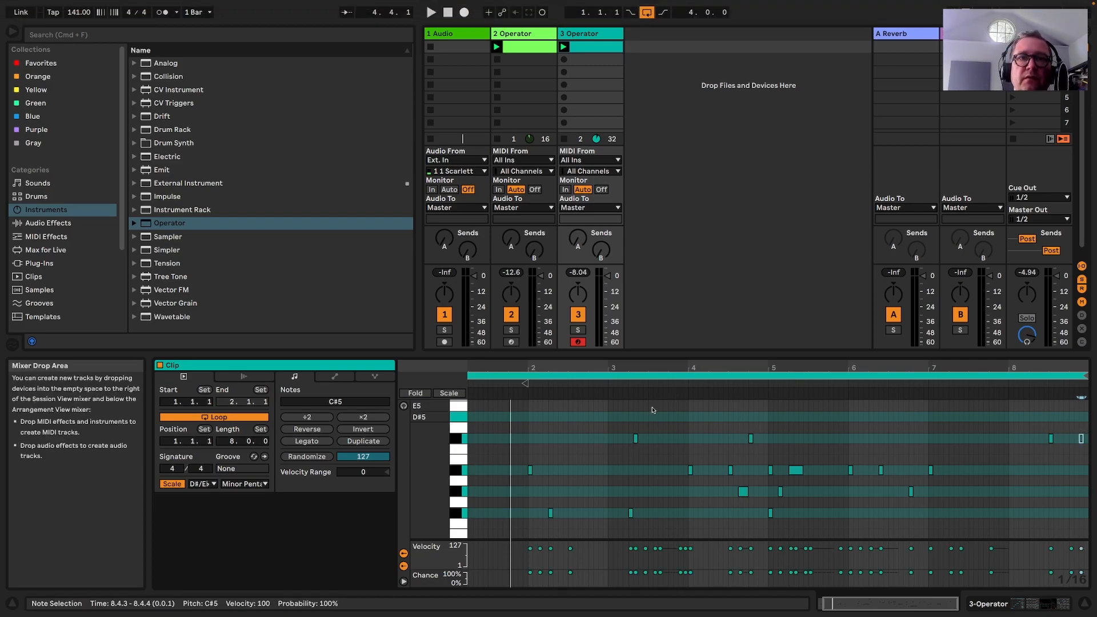
left_click_drag(637, 439, 663, 441)
scroll(693, 490, "down", 1)
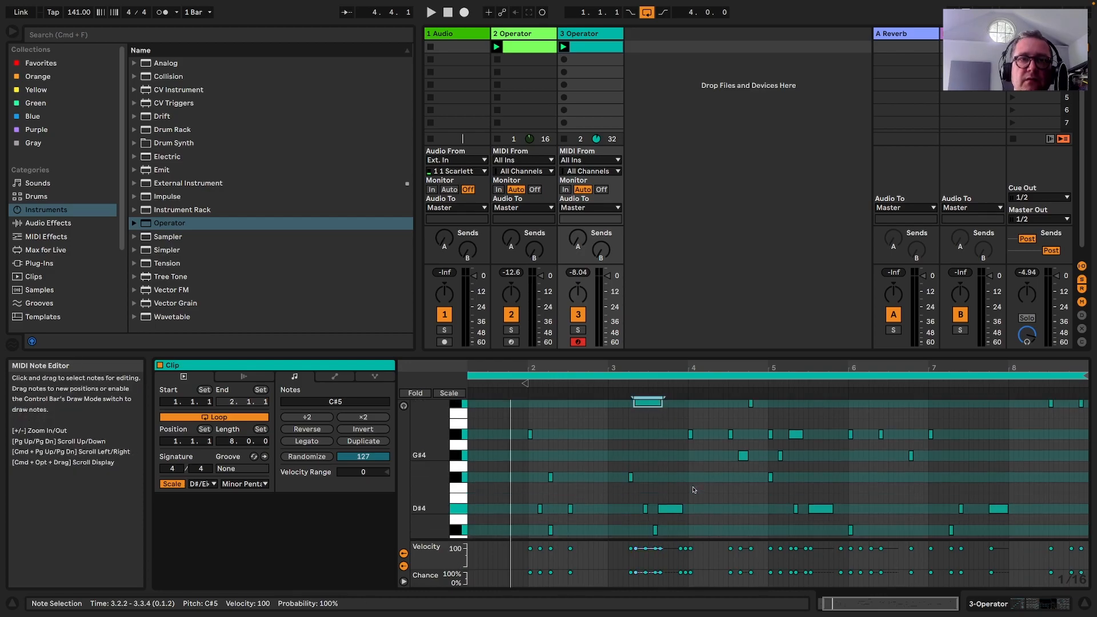
key("space")
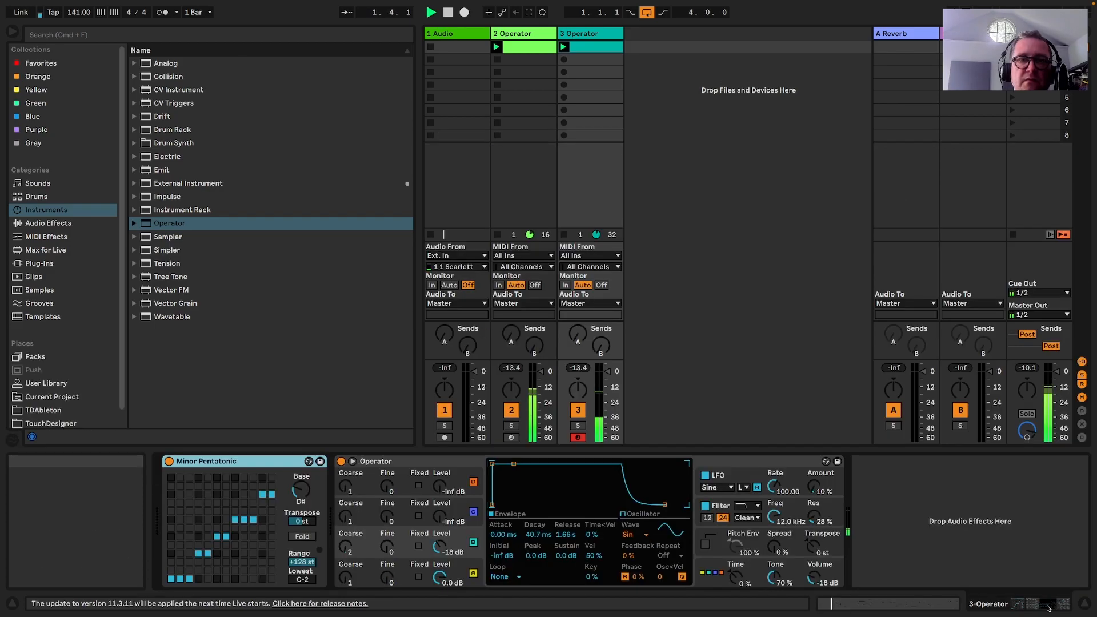
Set the number of voices of track 3's Operator to 3 and its Spread to 77%
left_click(1063, 603)
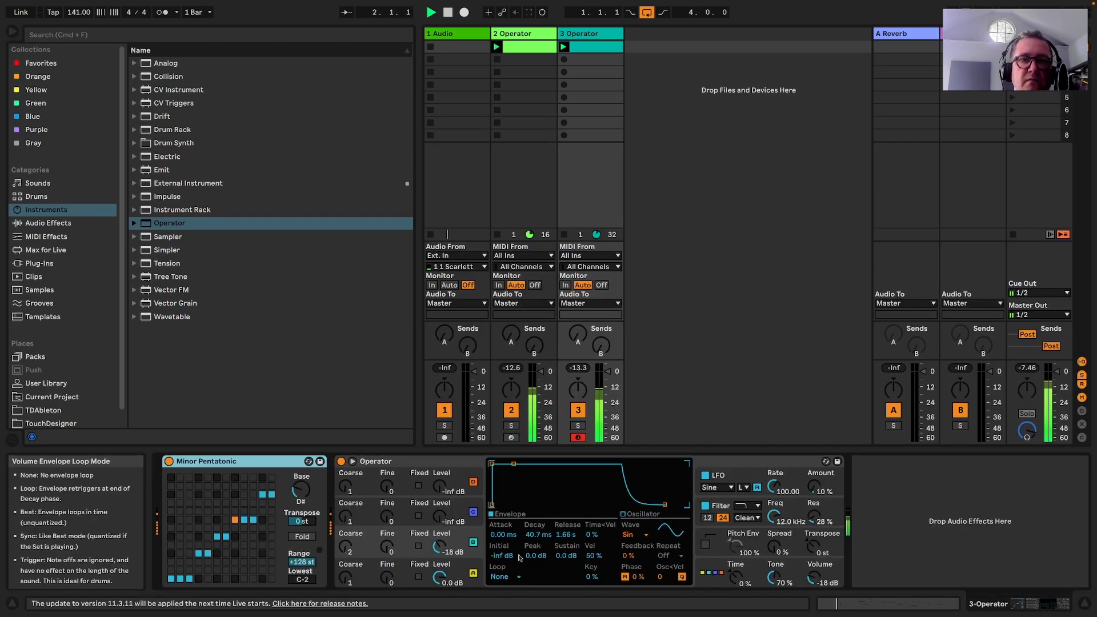
left_click(795, 548)
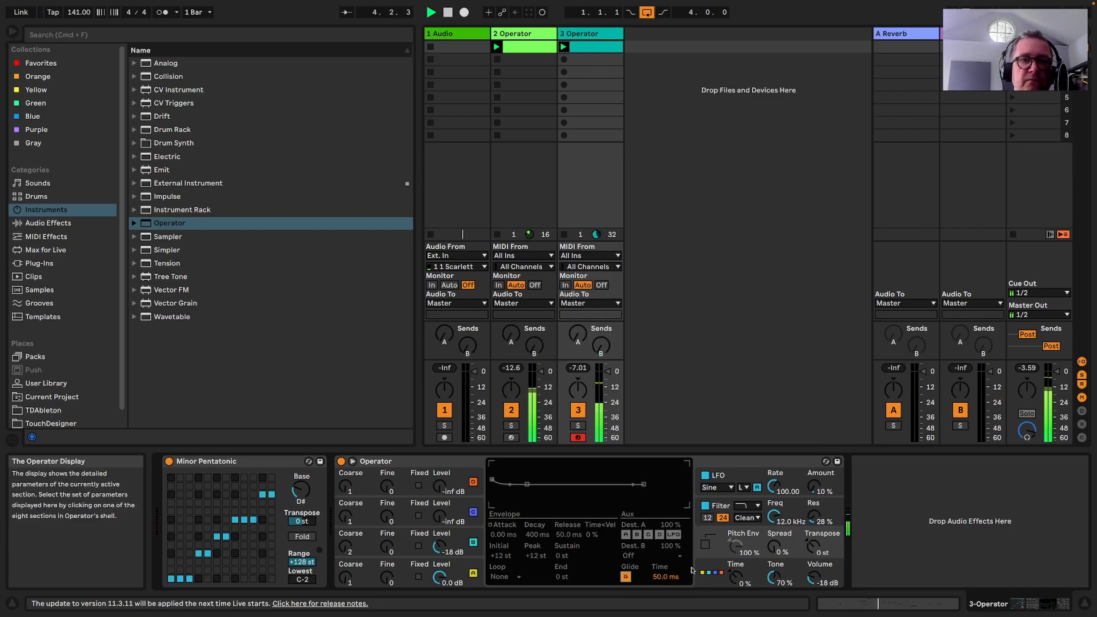
left_click(717, 580)
left_click(503, 575)
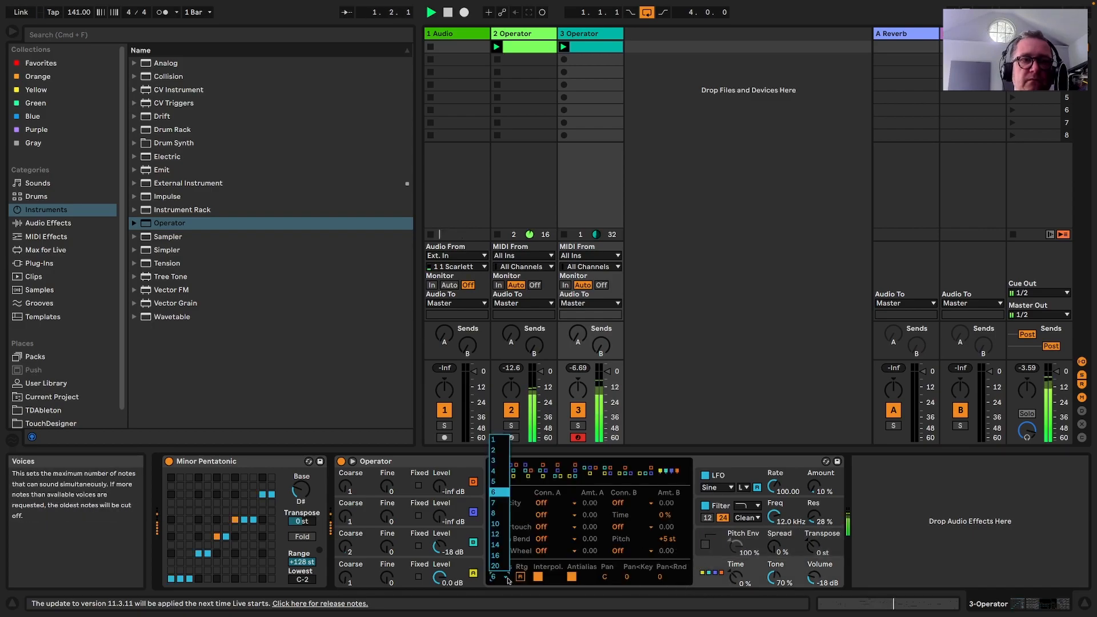
left_click(500, 451)
left_click(493, 576)
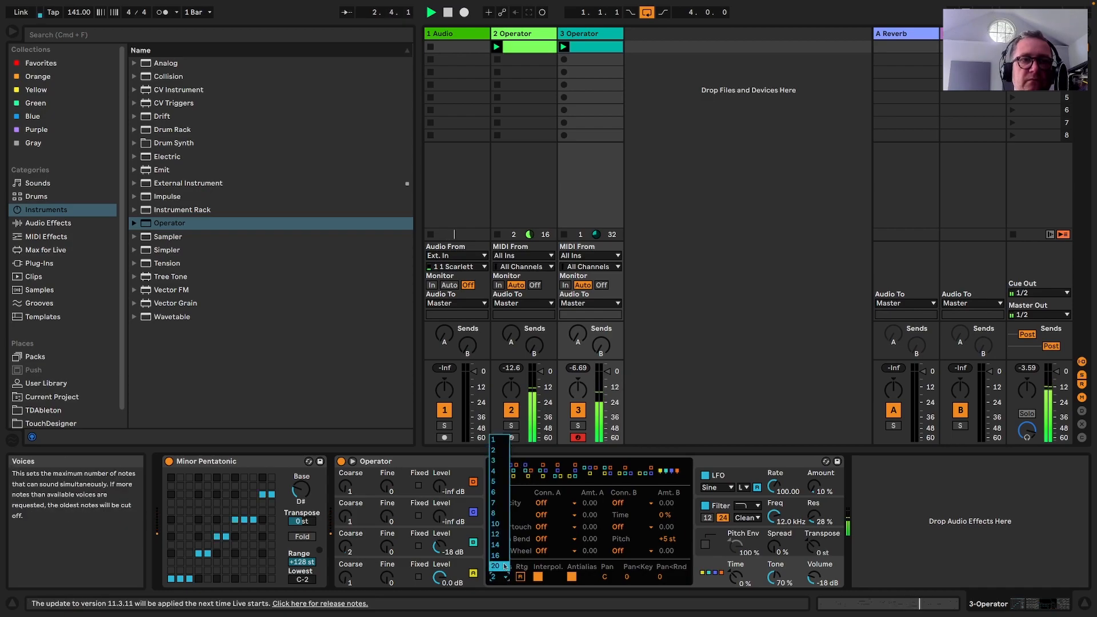
left_click(496, 464)
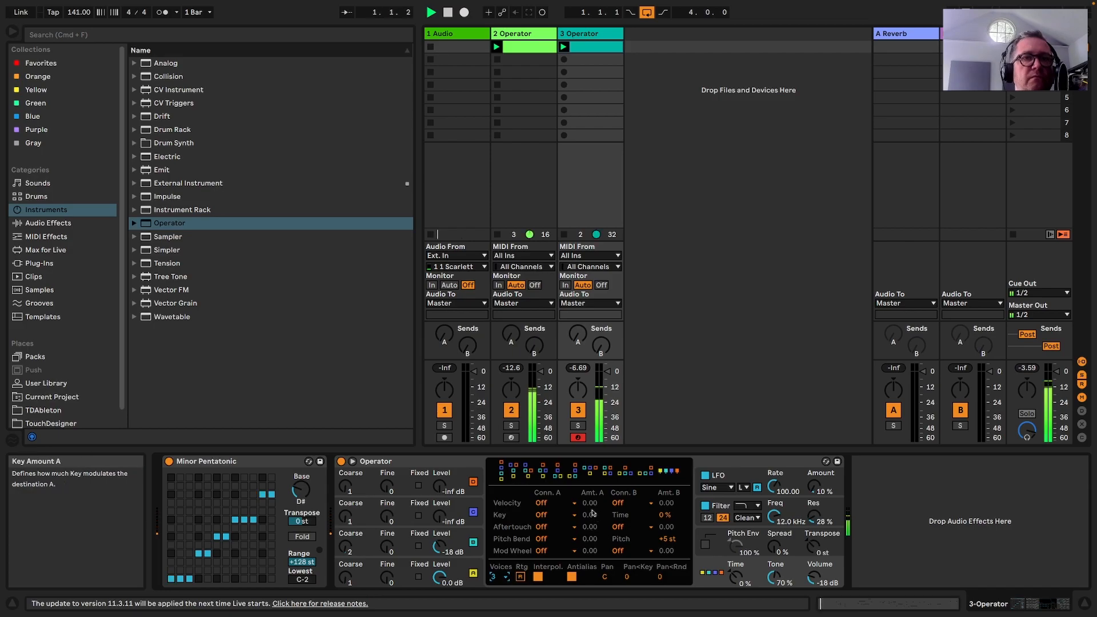
left_click(452, 569)
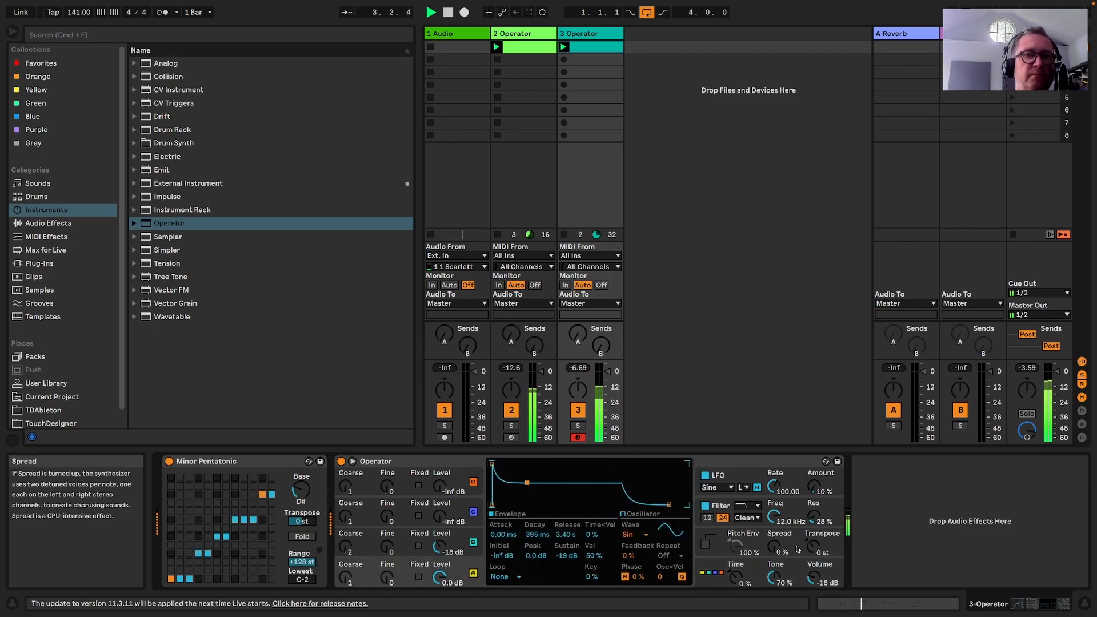
left_click_drag(777, 549, 777, 534)
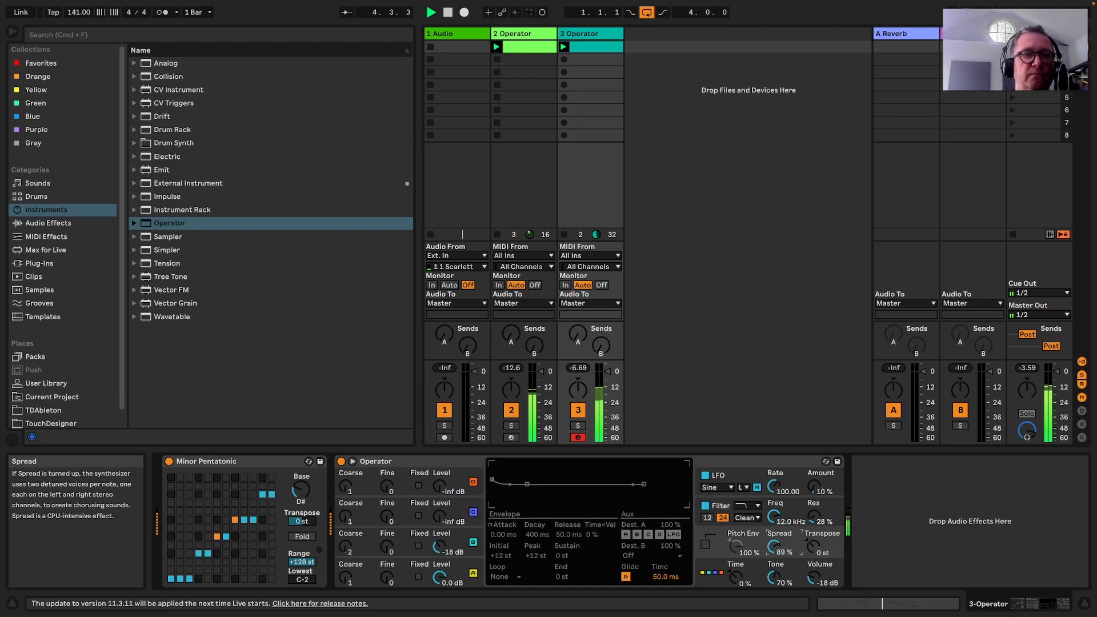
Set oscillator B's Fine frequency to 18 and its waveform to Saw 3
left_click_drag(387, 547, 387, 524)
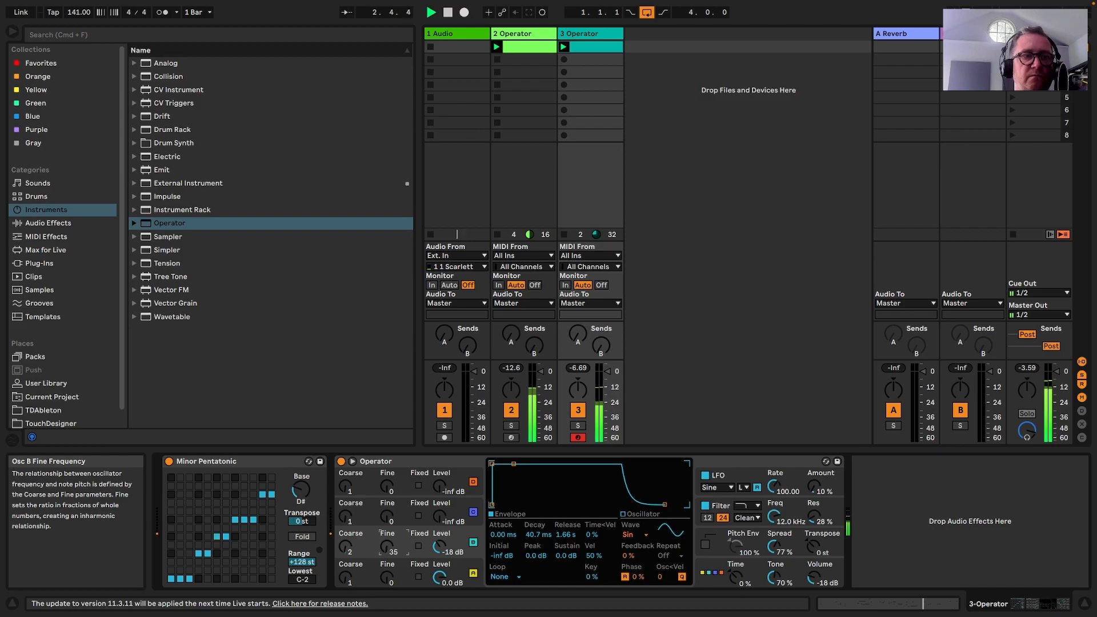
left_click(641, 538)
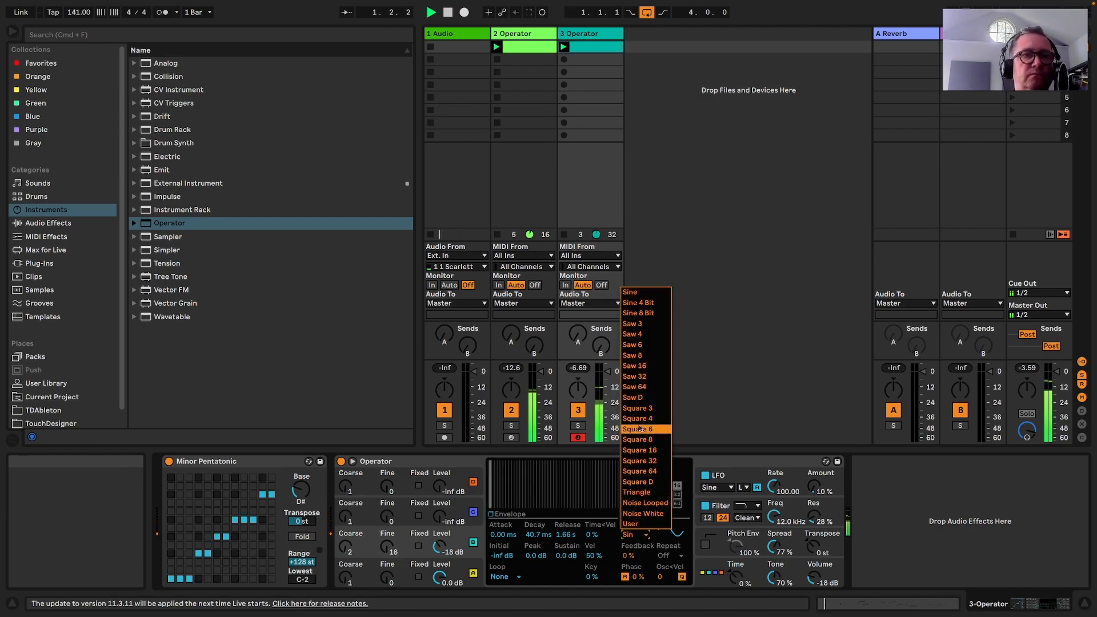
left_click(629, 329)
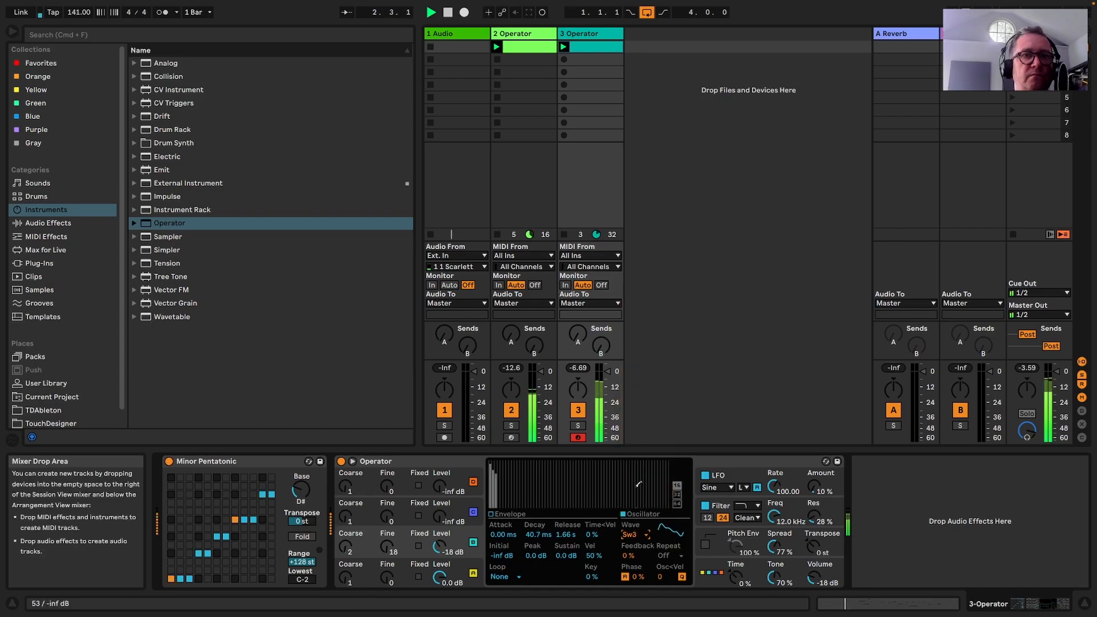
Lower Operator's overall volume to -23 dB and its filter frequency to 4.91 kHz
left_click_drag(813, 577, 814, 582)
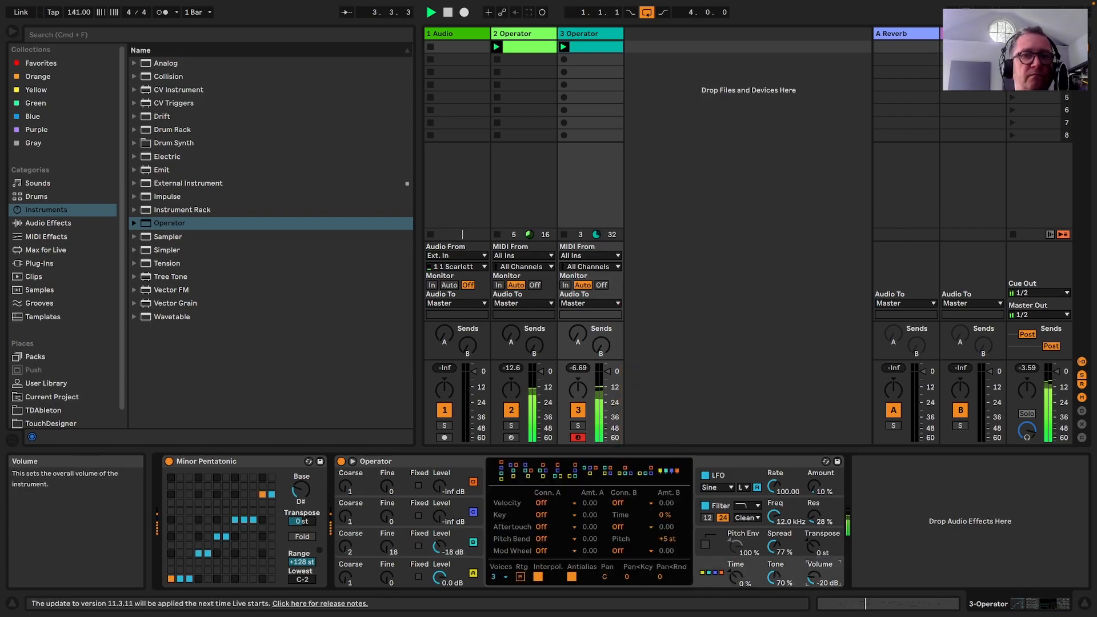
left_click(775, 516)
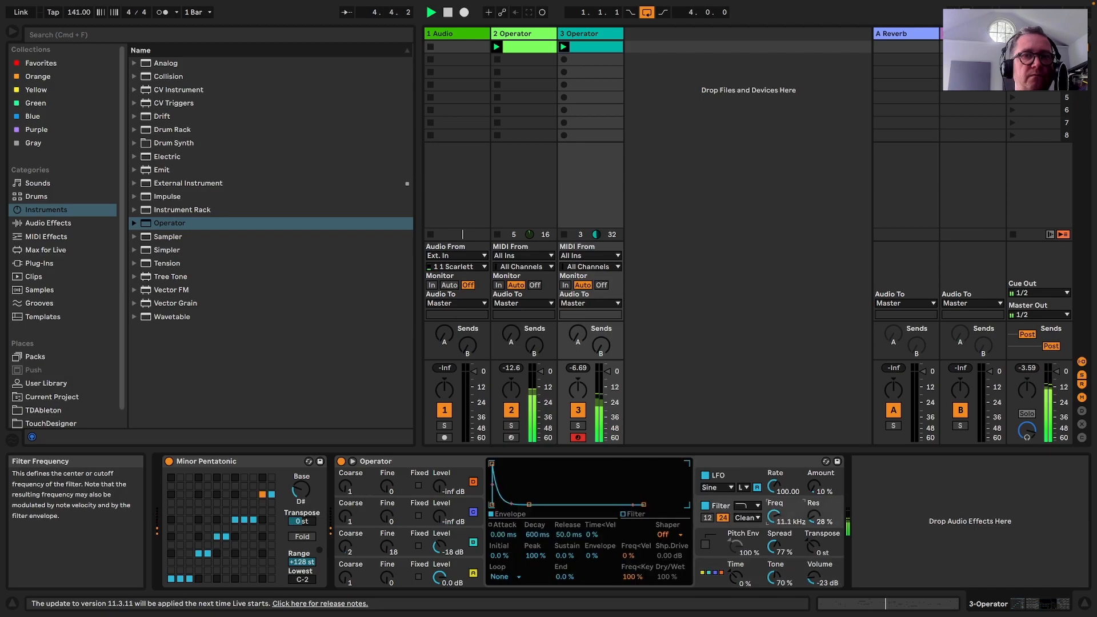
Set the waveforms of oscillators A and B to Sine 8 Bit
left_click(441, 578)
left_click(631, 534)
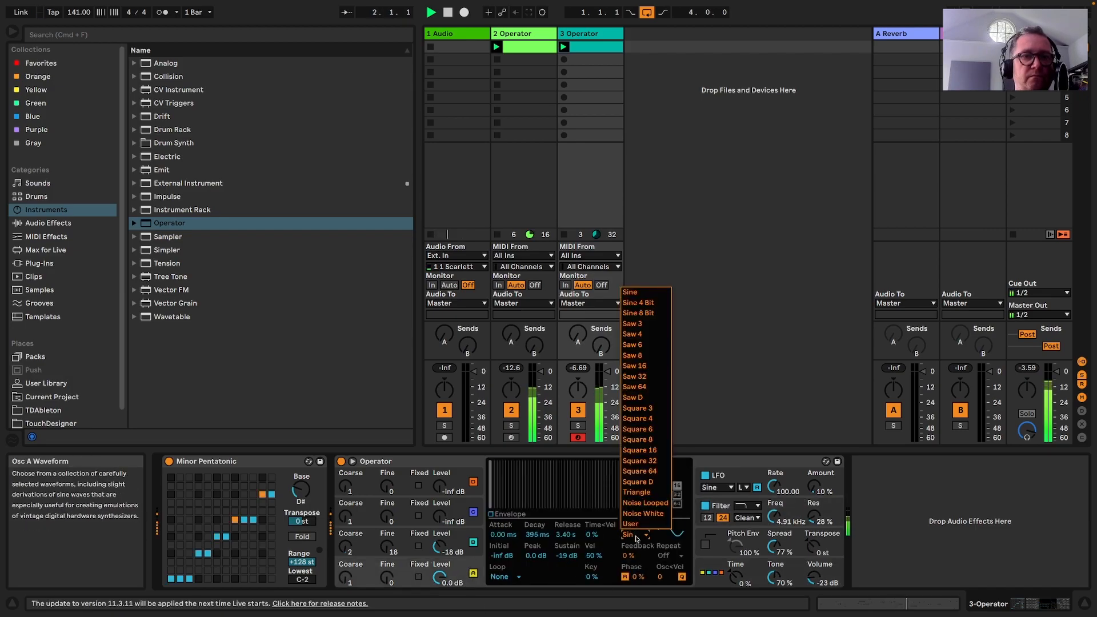
left_click(651, 313)
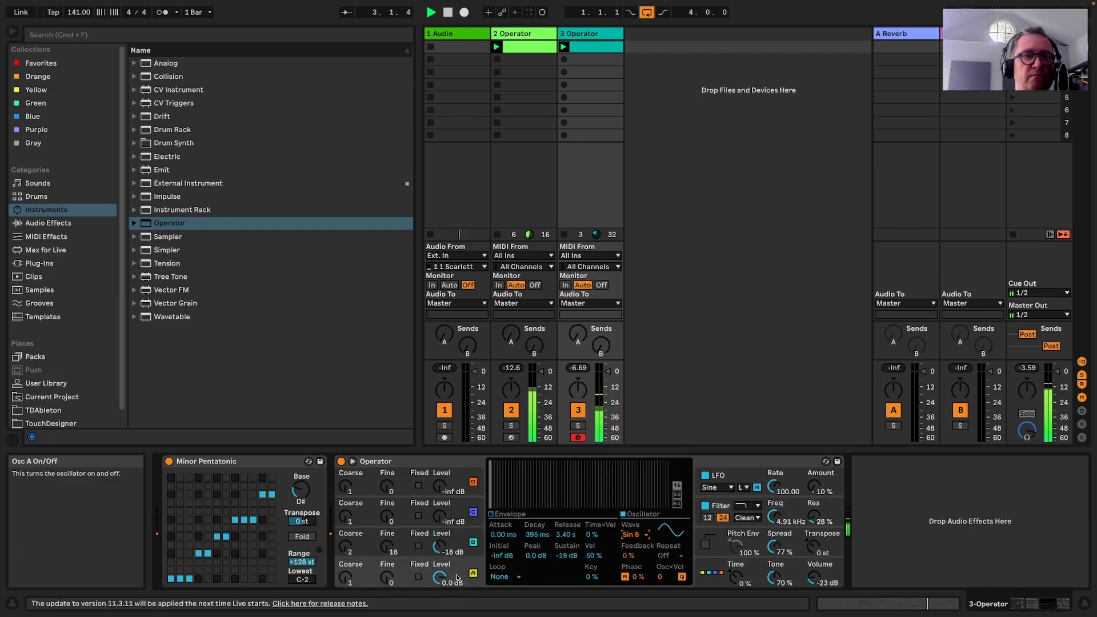
left_click(457, 545)
left_click(634, 534)
left_click(660, 316)
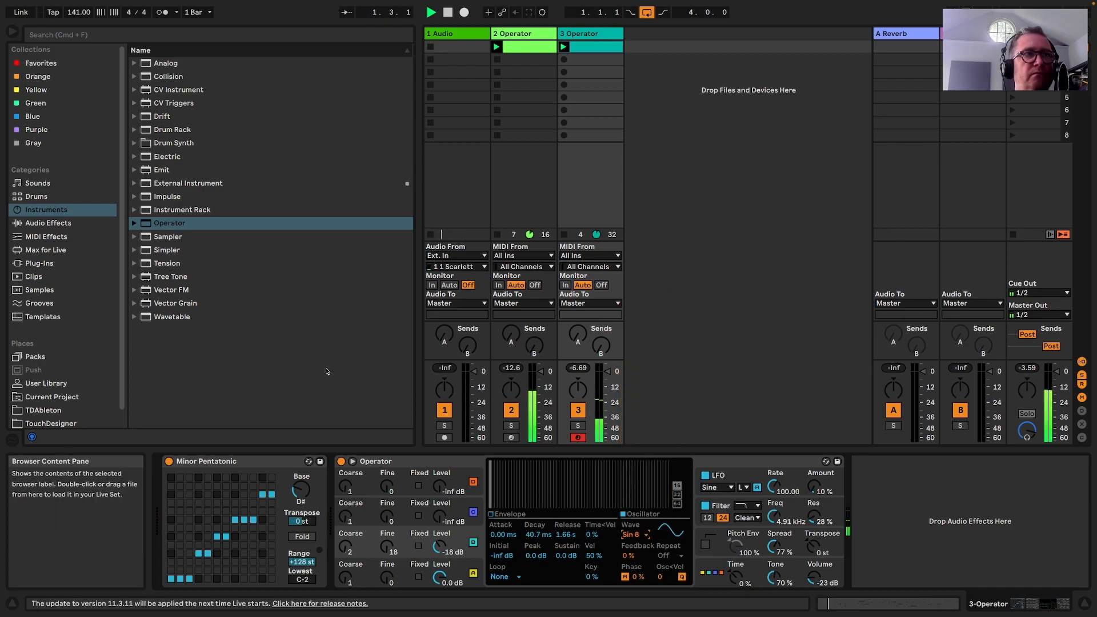
Add a Reverb audio effect after the Operator on track 3
left_click(50, 223)
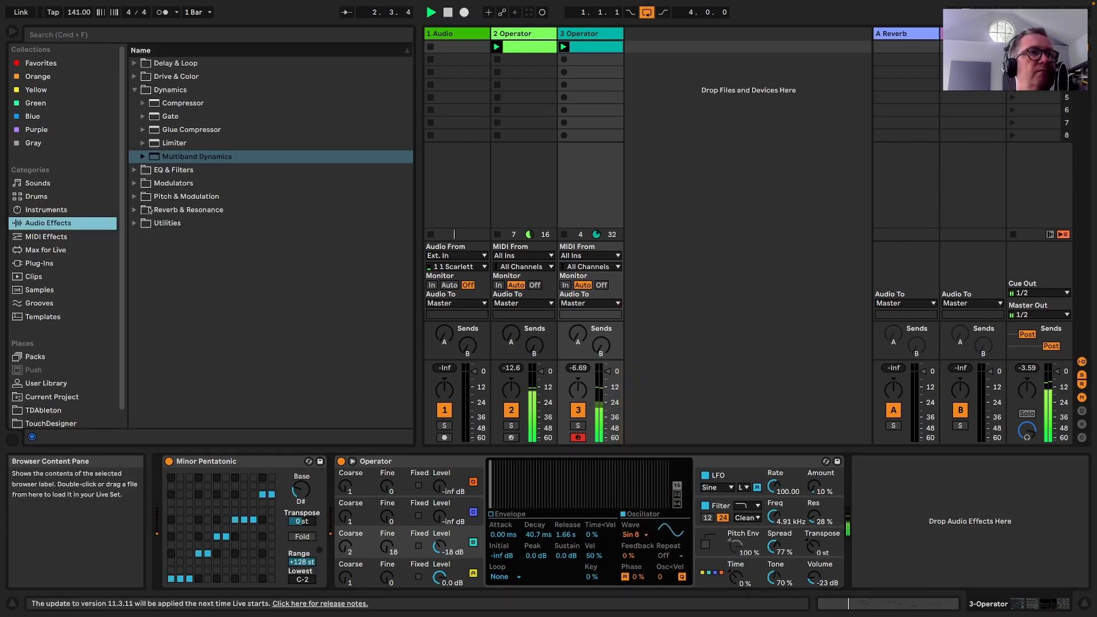
left_click(138, 211)
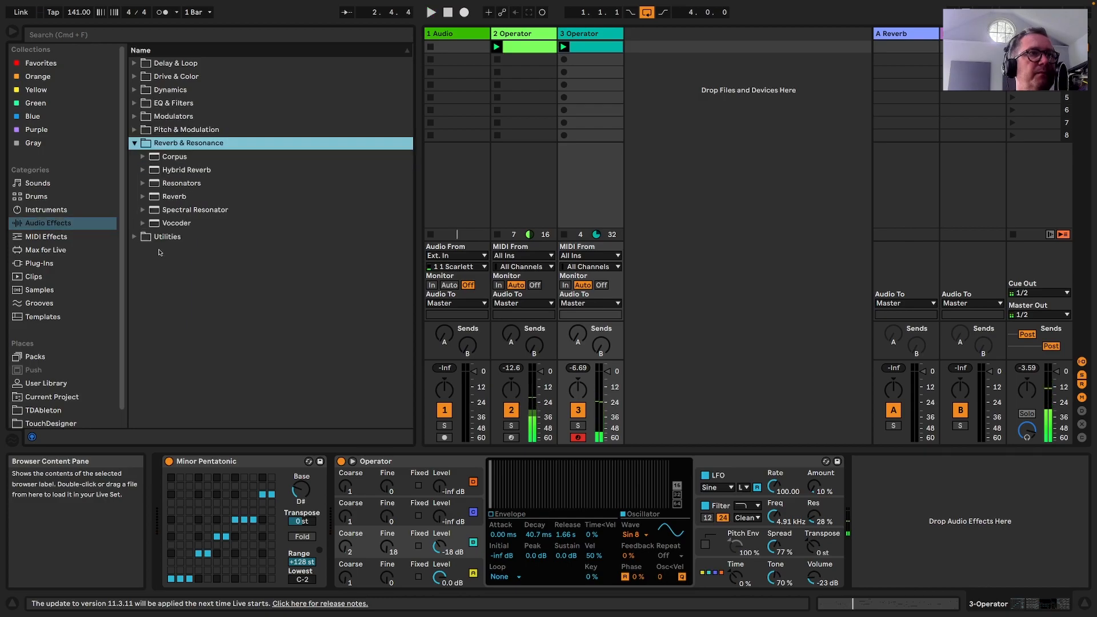
double_click(173, 197)
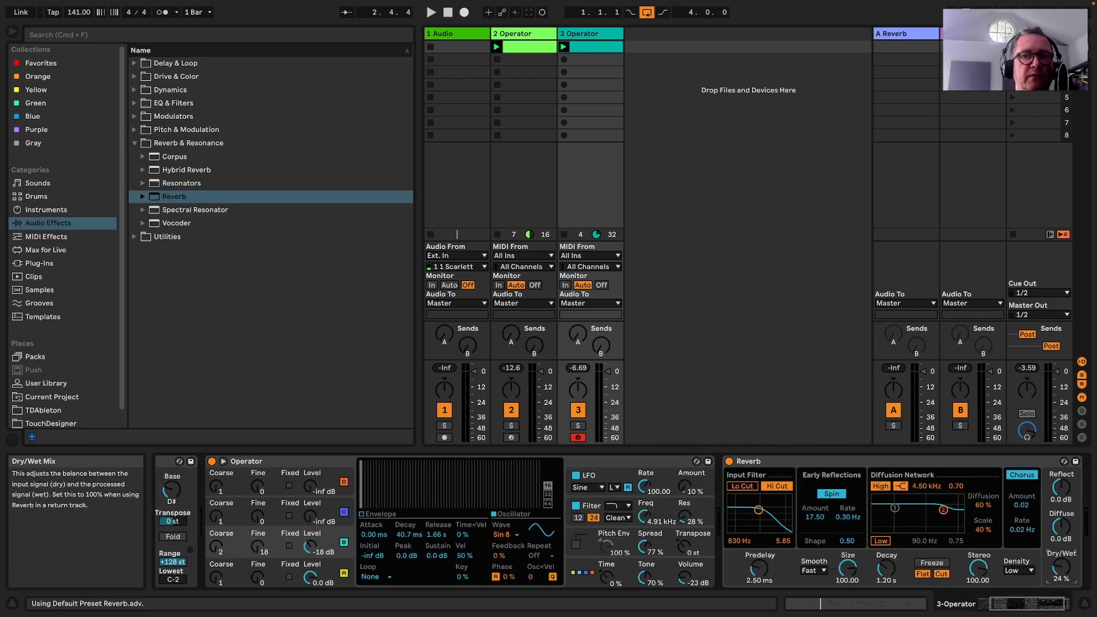
Set the Reverb's decay to 6.83 s and its dry/wet mix to about 5.6% while the clip plays
left_click_drag(1062, 567, 1062, 571)
key("space")
left_click_drag(901, 567, 901, 543)
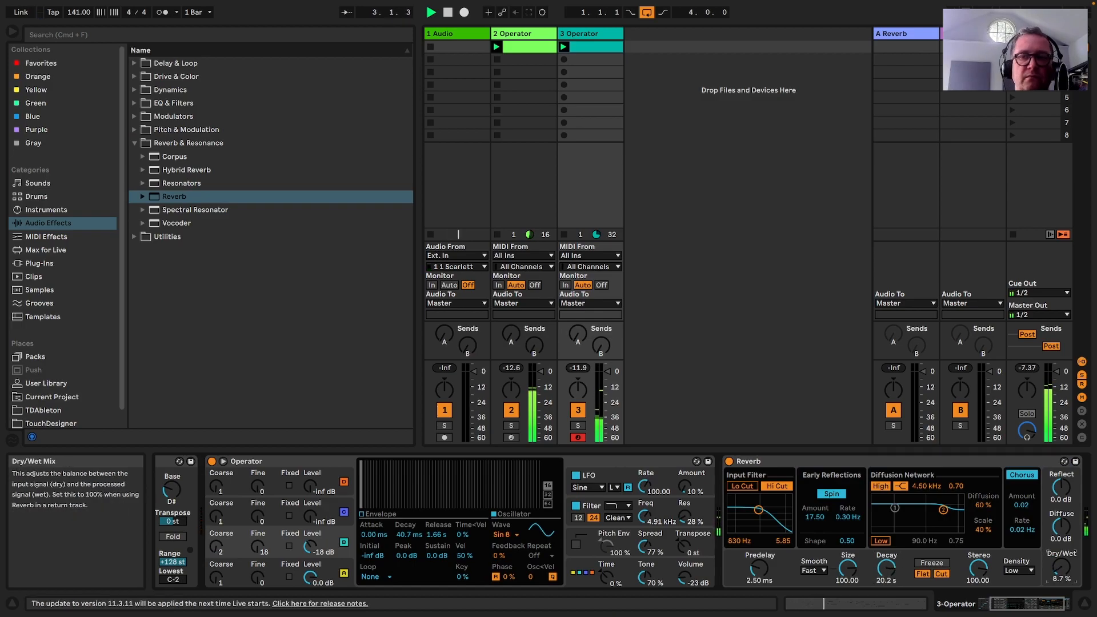
left_click_drag(886, 568, 886, 582)
left_click_drag(1061, 566, 1061, 574)
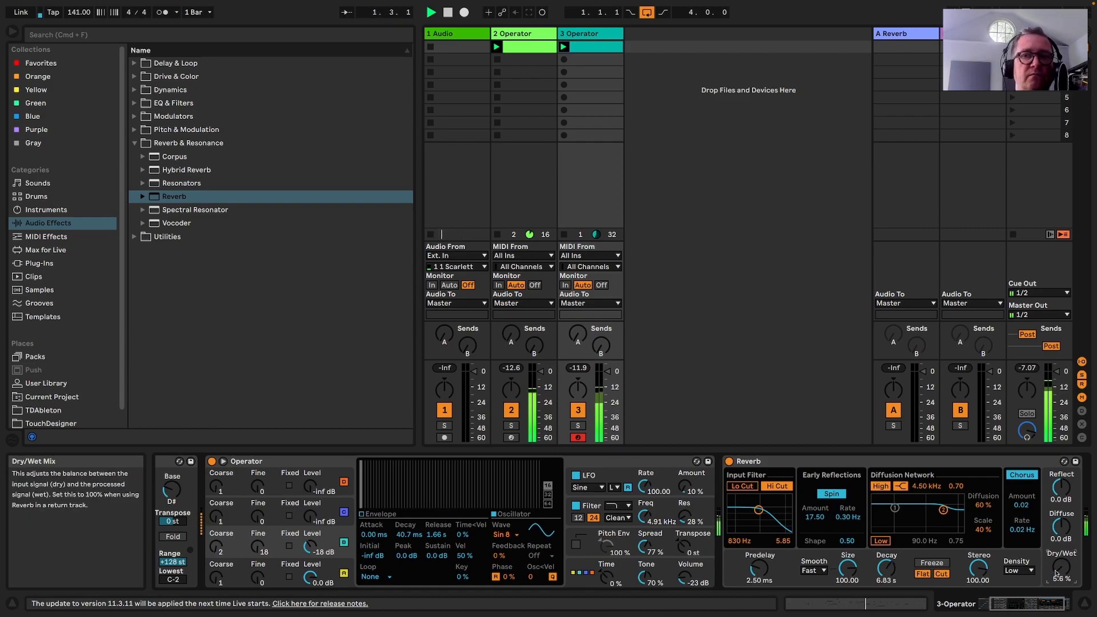
Set the Reverb's density to High, its predelay to 250 ms and its decay to 10.3 s
left_click(1028, 572)
left_click(1019, 560)
left_click_drag(759, 569, 759, 566)
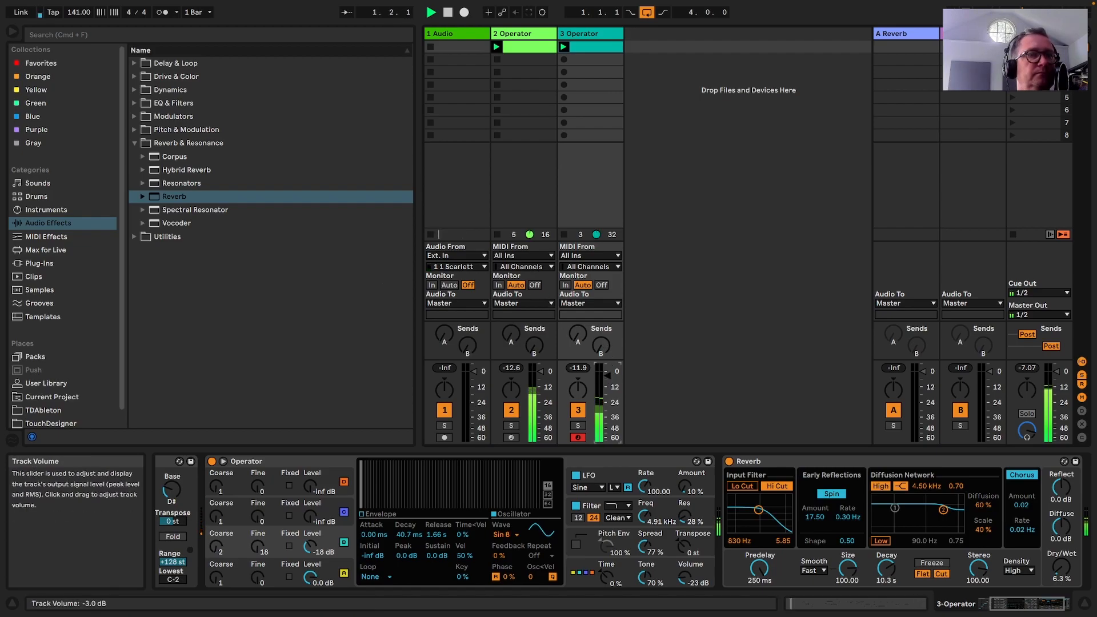
Stop playback and load another Operator instrument onto a new MIDI track 4
key("space")
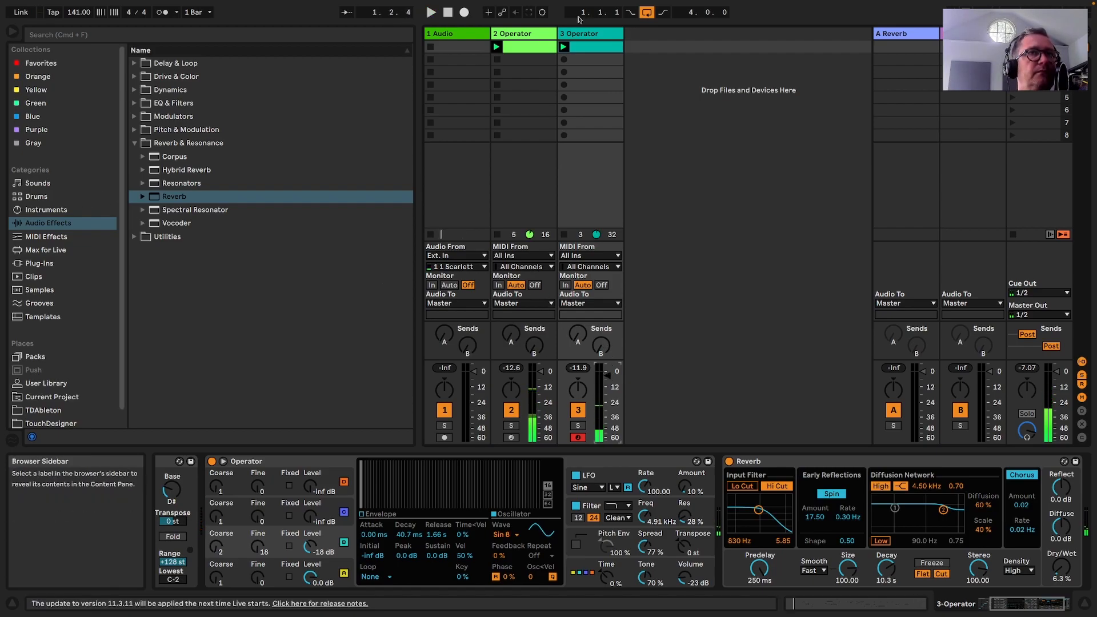
left_click(64, 209)
left_click_drag(163, 223, 659, 109)
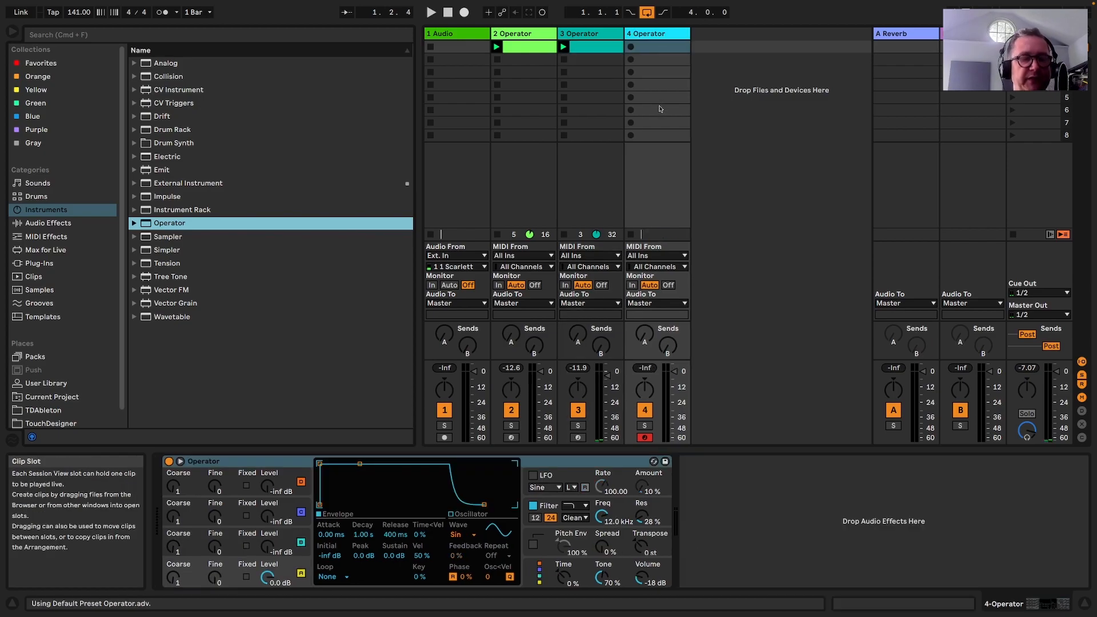
Set oscillator A's attack to 51.1 ms and release to 6.19 s, and turn on the LFO
left_click(320, 464)
left_click_drag(320, 464, 352, 464)
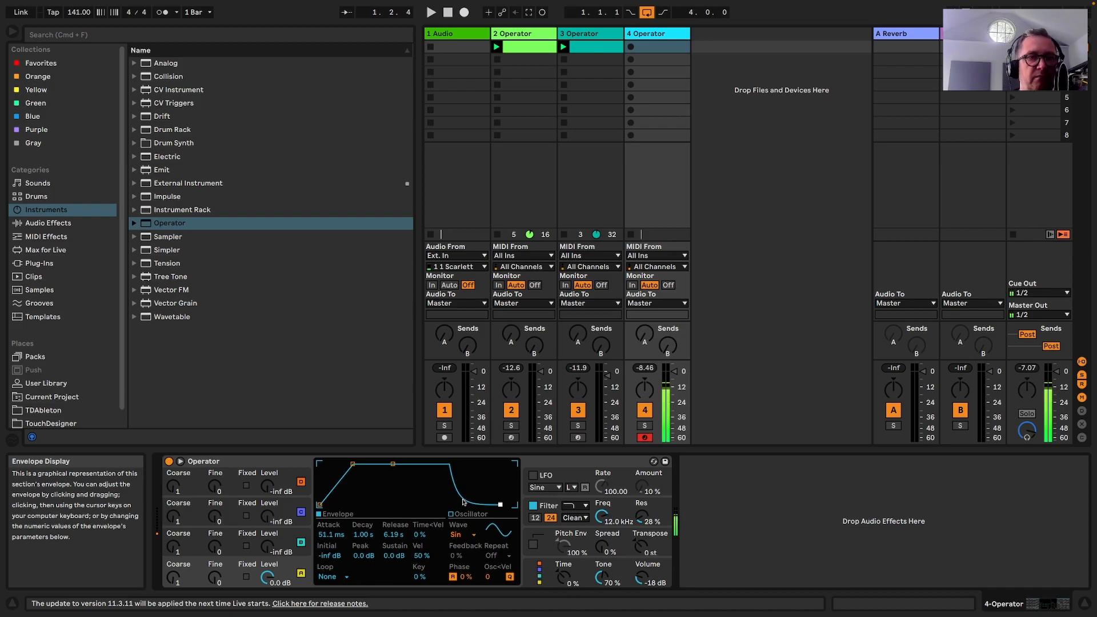
left_click(533, 476)
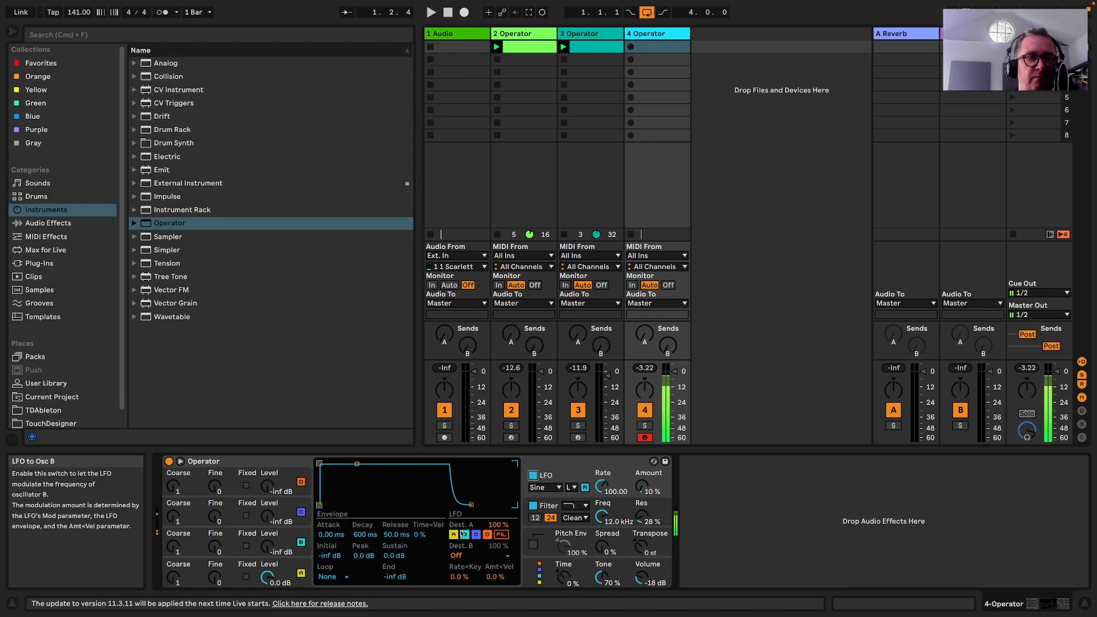
left_click(234, 573)
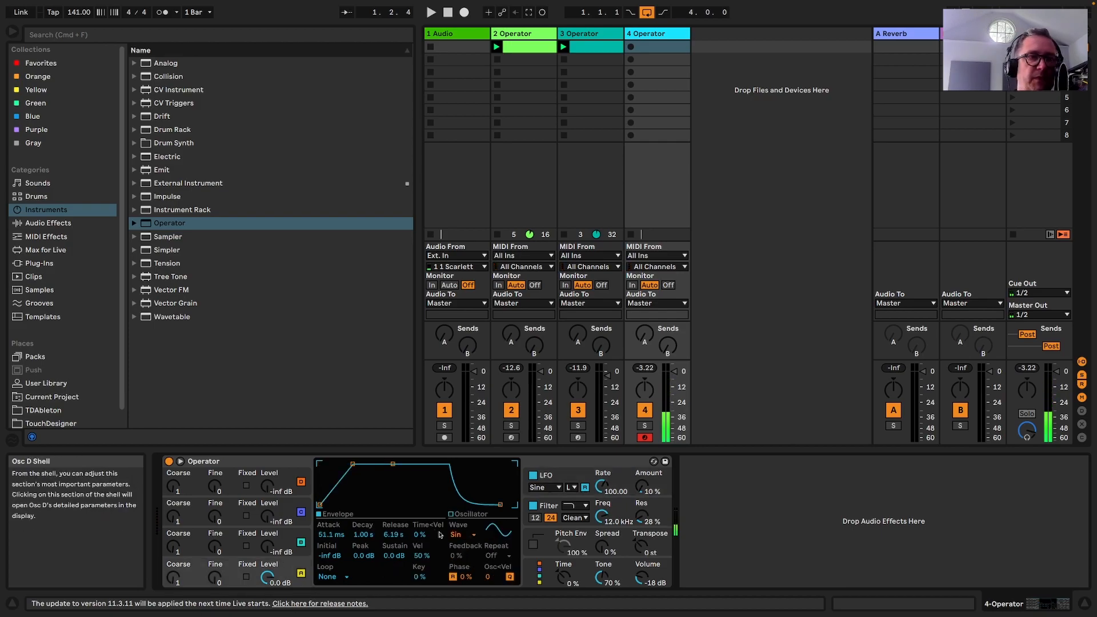
Set oscillator B to coarse 0.5, level -21 dB and velocity 56%, with 20.2 ms attack, 12.3 ms decay and 33.0 s release
left_click(283, 547)
left_click_drag(420, 557, 420, 525)
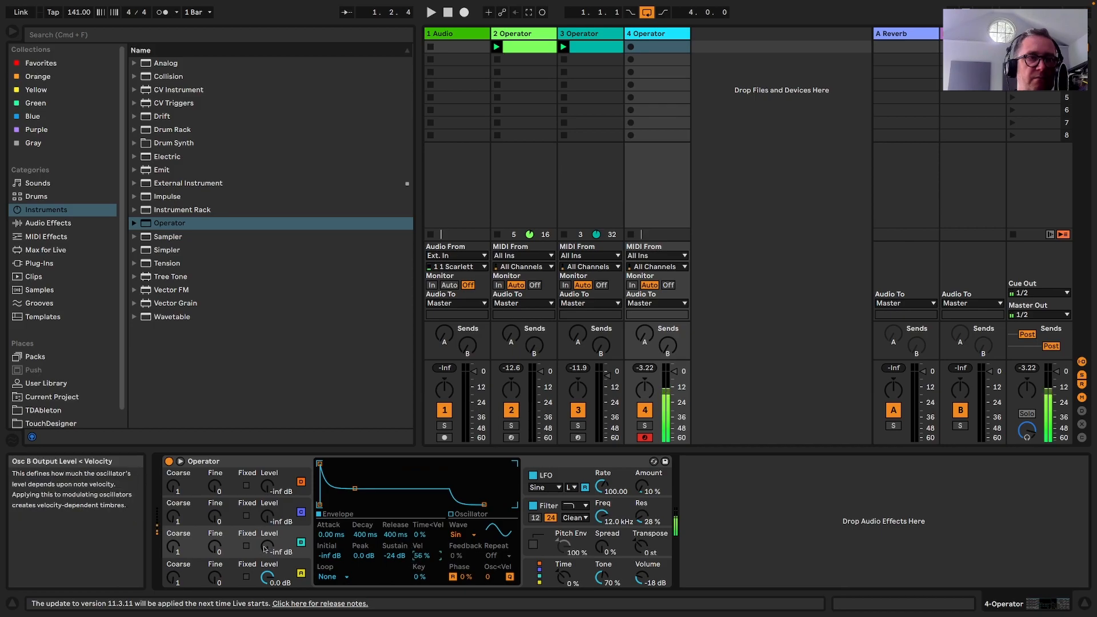
left_click_drag(266, 549, 265, 534)
left_click_drag(355, 488, 348, 464)
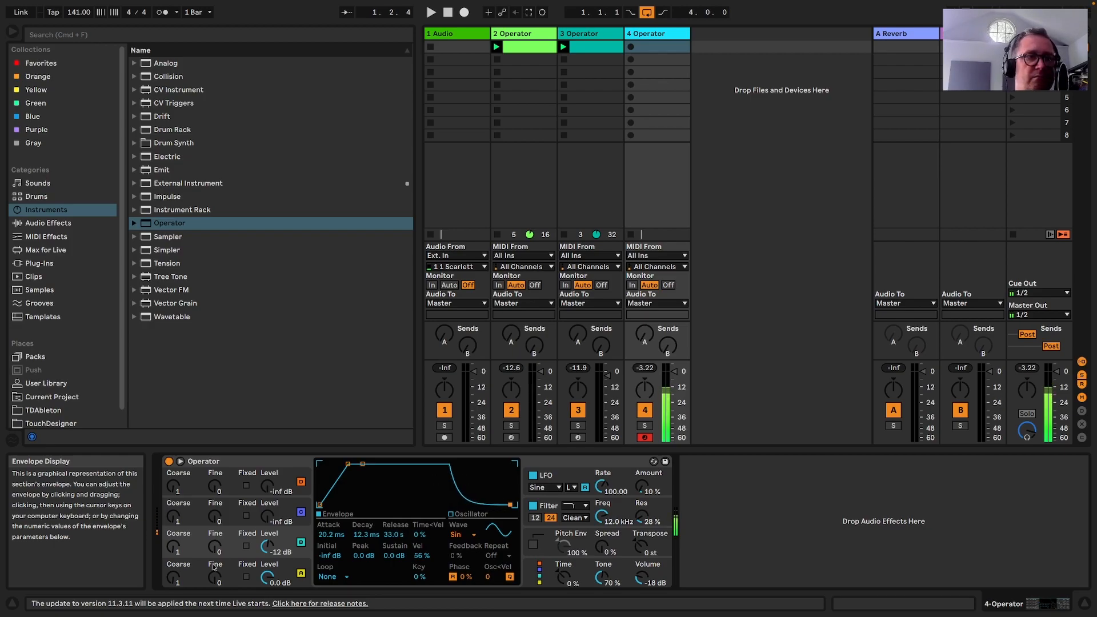
scroll(265, 552, "down", 5)
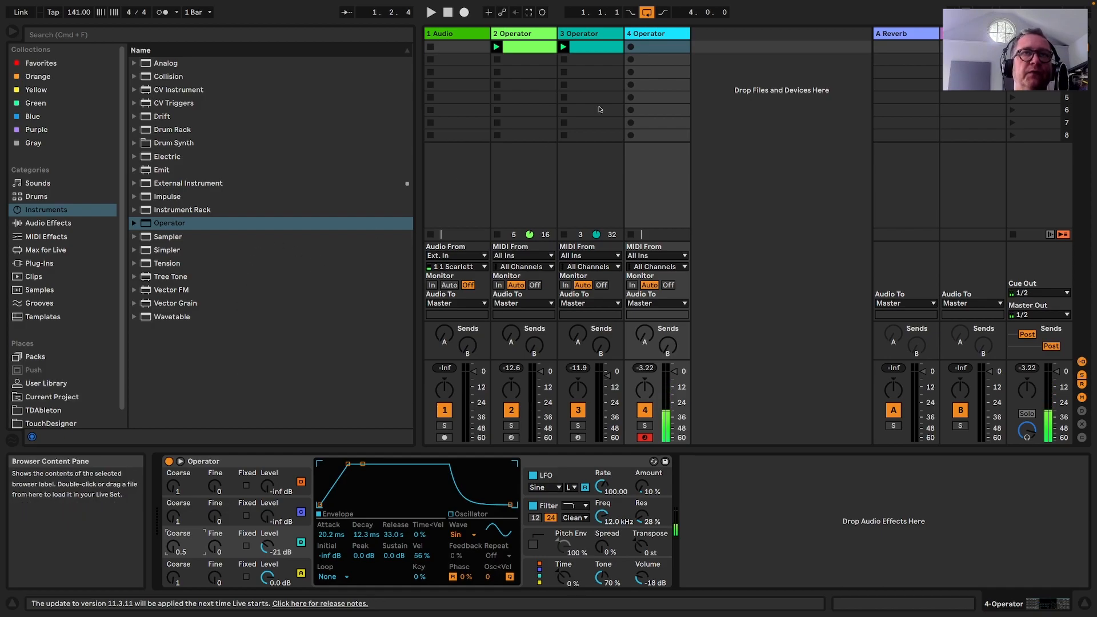
Create a MIDI clip in track 4's first slot and set its loop length to 8 bars
left_click(630, 46)
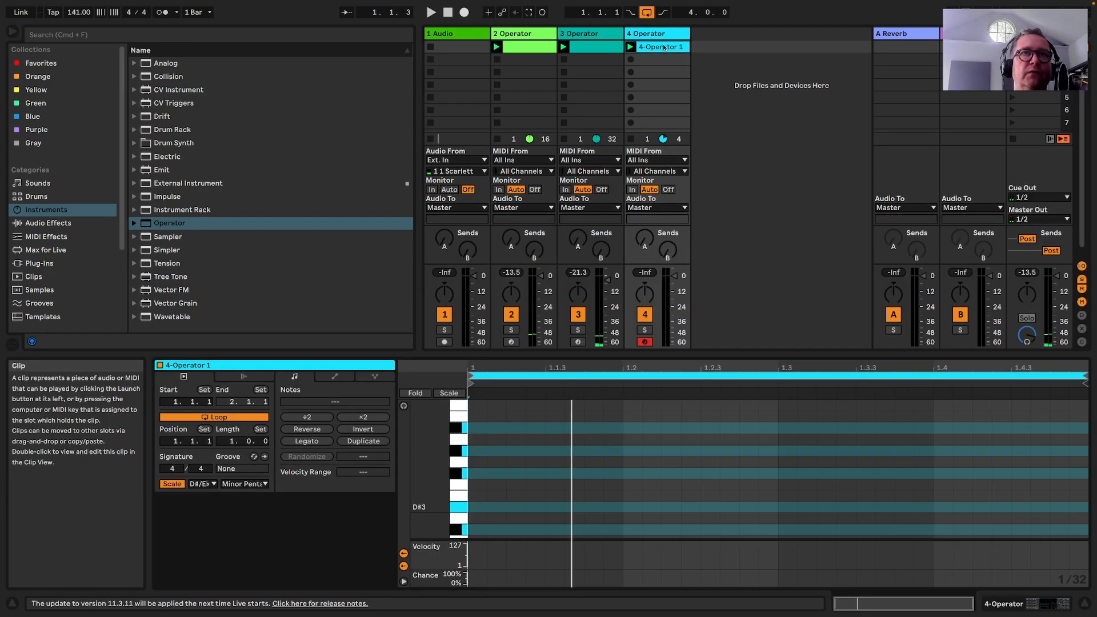
double_click(675, 49)
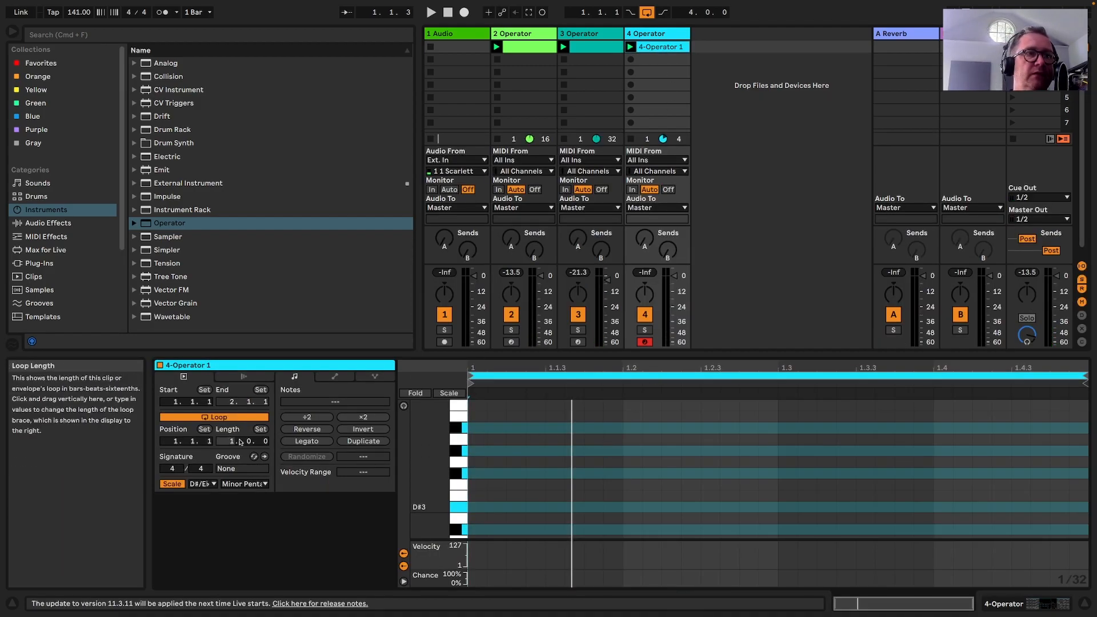
left_click_drag(269, 442, 270, 442)
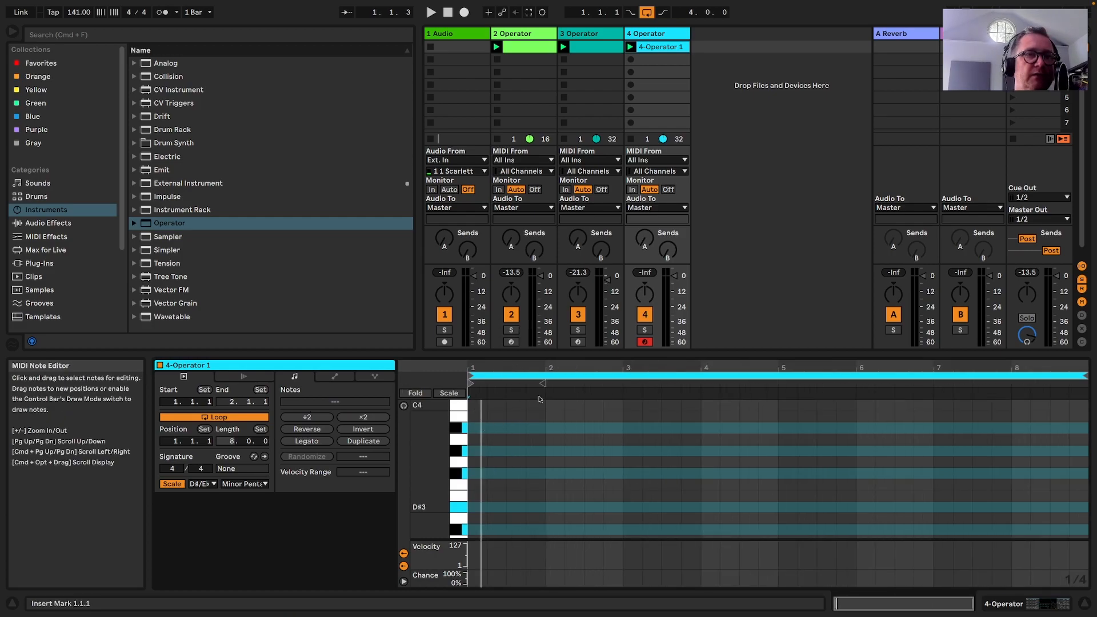
Draw quarter-note chords of C#3, F#3 and A#3 at 1.3 and of D#3, G#3 and D#4 at 2.3
left_click(513, 428)
left_click(513, 472)
left_click(517, 526)
scroll(591, 424, "up", 2)
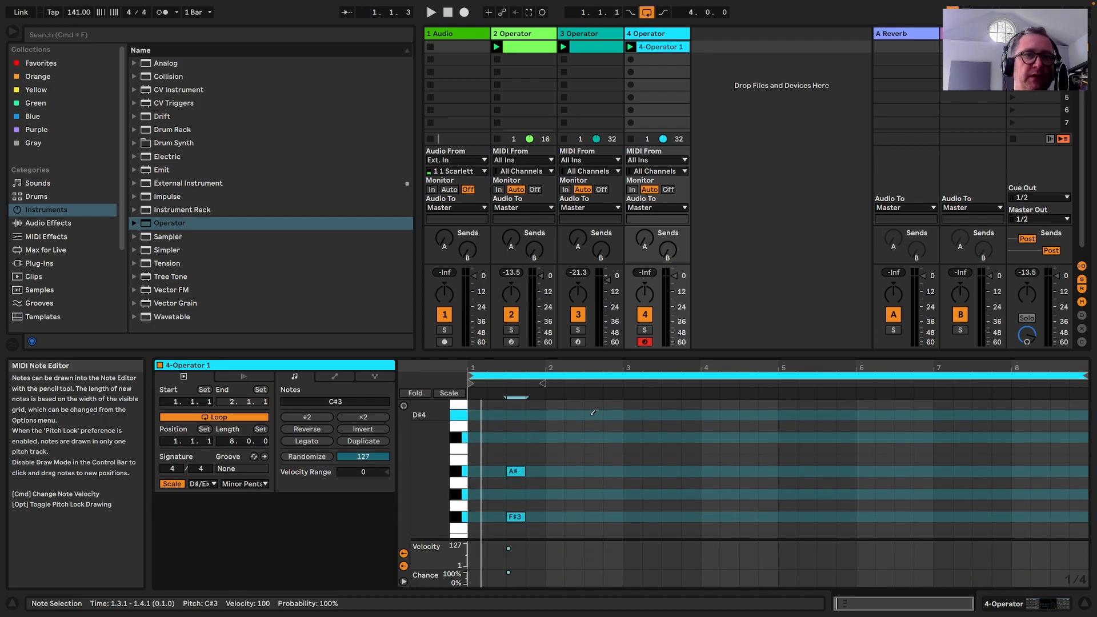
left_click(595, 493)
scroll(594, 492, "down", 2)
left_click(592, 512)
Draw quarter-note chords of C#3, F#3 and A#3 at 3.1 and of G#3, D#4 and F#4 at 4.3
scroll(625, 464, "up", 1)
left_click(634, 448)
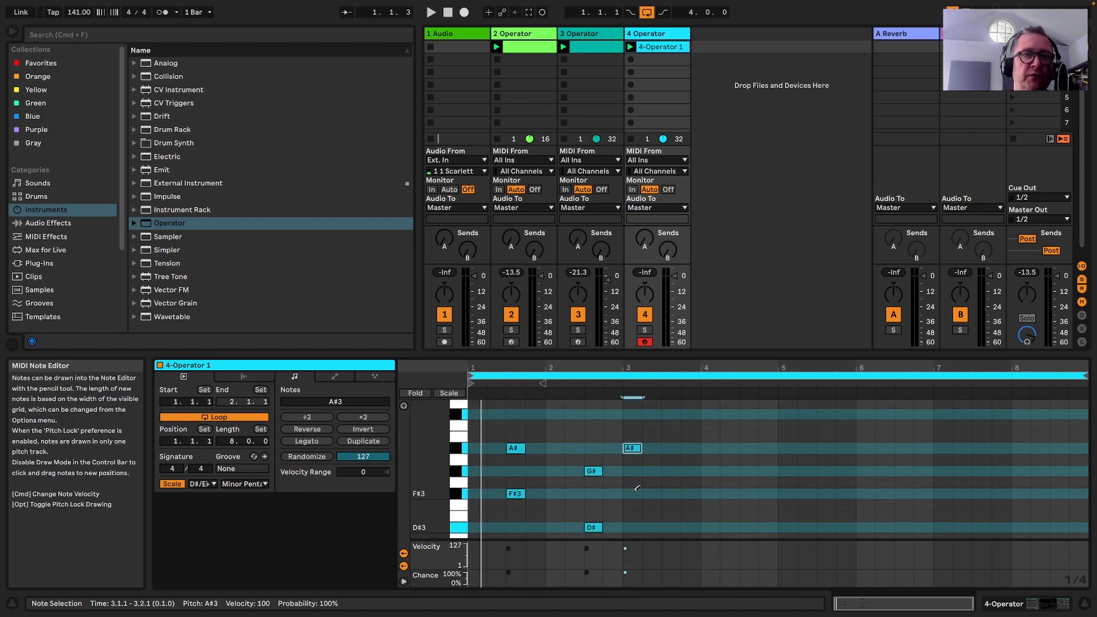
scroll(629, 457, "down", 1)
left_click(632, 477)
scroll(633, 509, "down", 1)
left_click(633, 514)
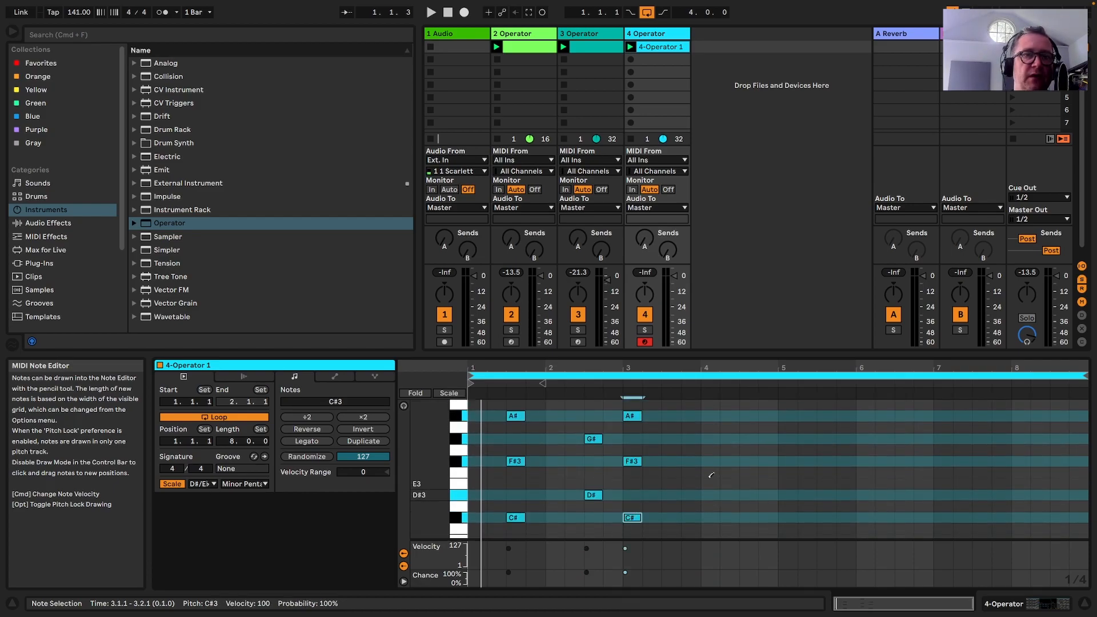
scroll(686, 492, "up", 4)
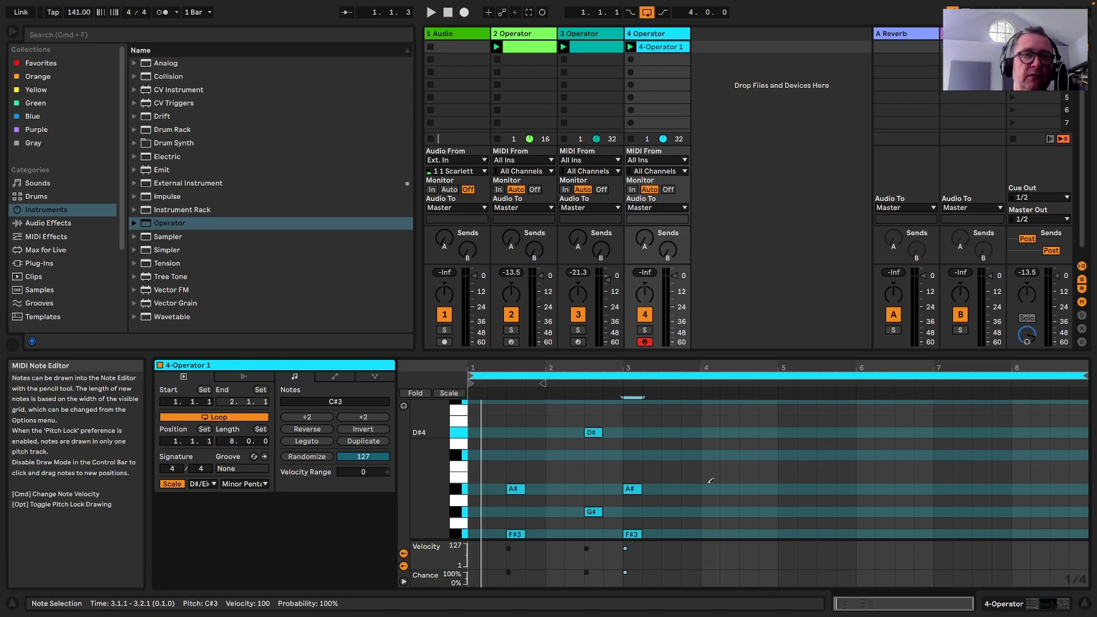
scroll(748, 422, "up", 1)
left_click(749, 412)
left_click(750, 524)
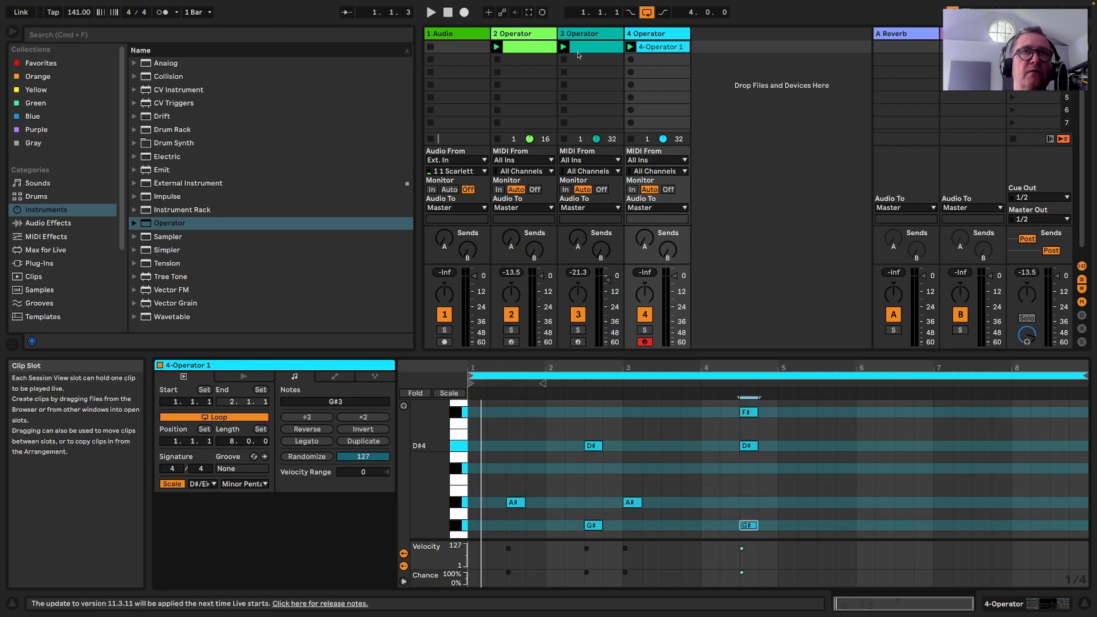
Launch the track 4 clip and draw a quarter-note chord of C#3, F#3 and A#3 at 5.1
left_click(631, 47)
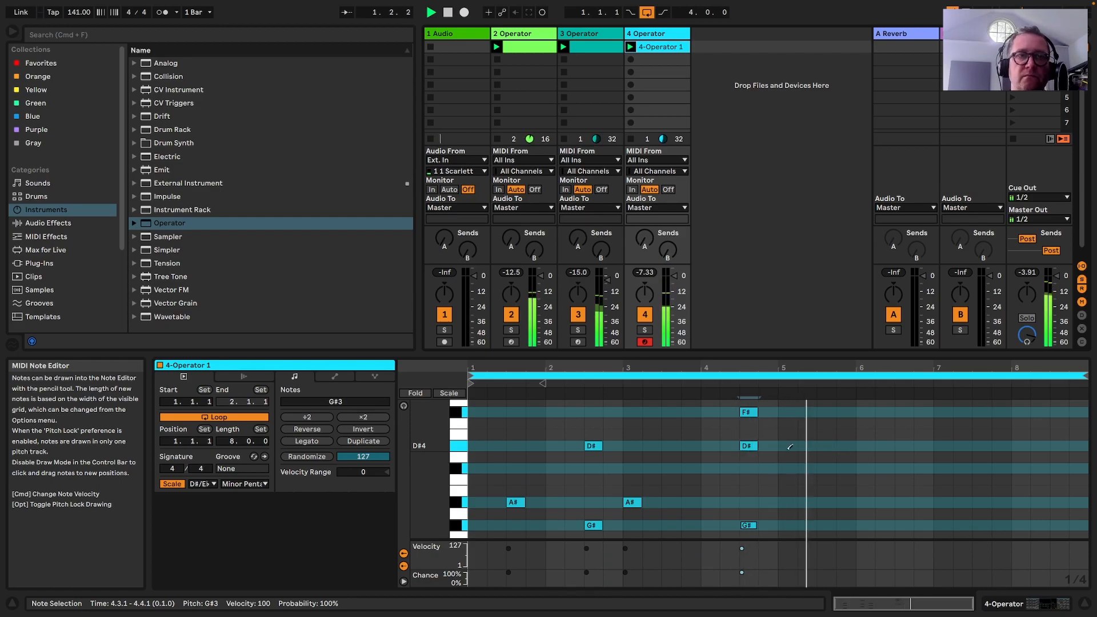
scroll(790, 449, "down", 2)
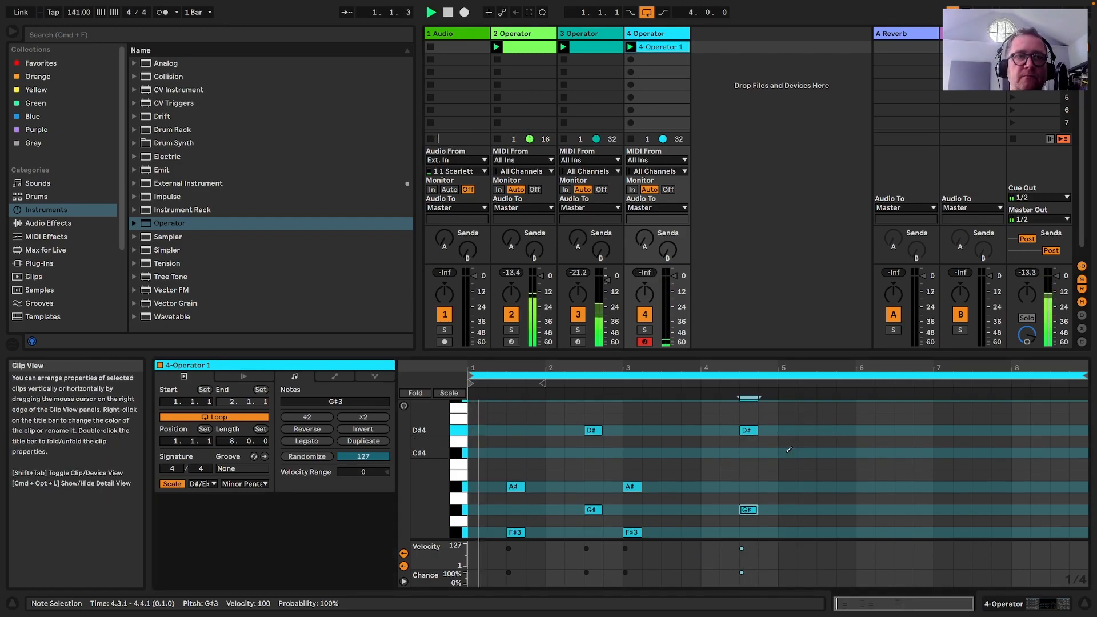
left_click(796, 485)
scroll(791, 510, "down", 1)
left_click(791, 511)
scroll(790, 508, "down", 3)
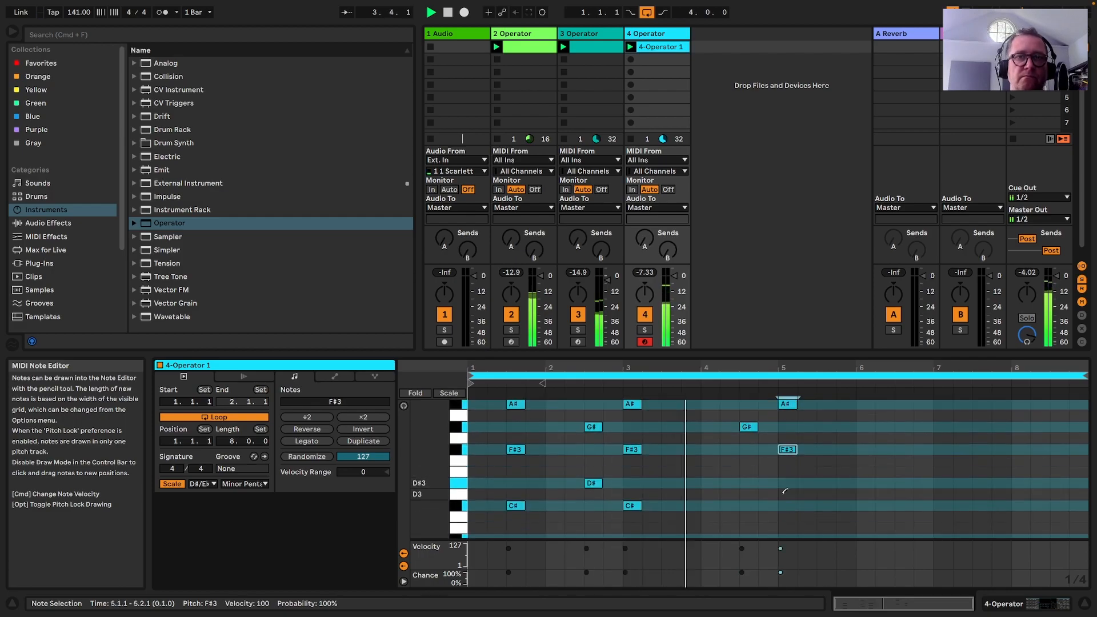
left_click(789, 505)
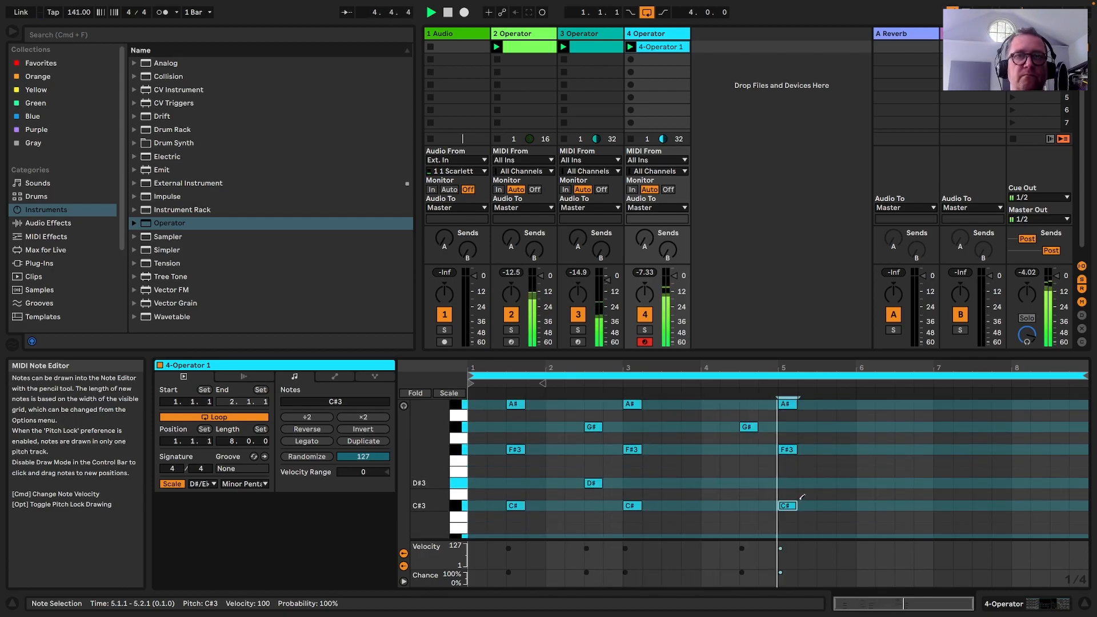
Stop playback and draw a quarter-note chord of D#3, G#3 and D#4 at 6.2
scroll(811, 492, "up", 4)
key("space")
left_click(889, 439)
scroll(887, 463, "down", 2)
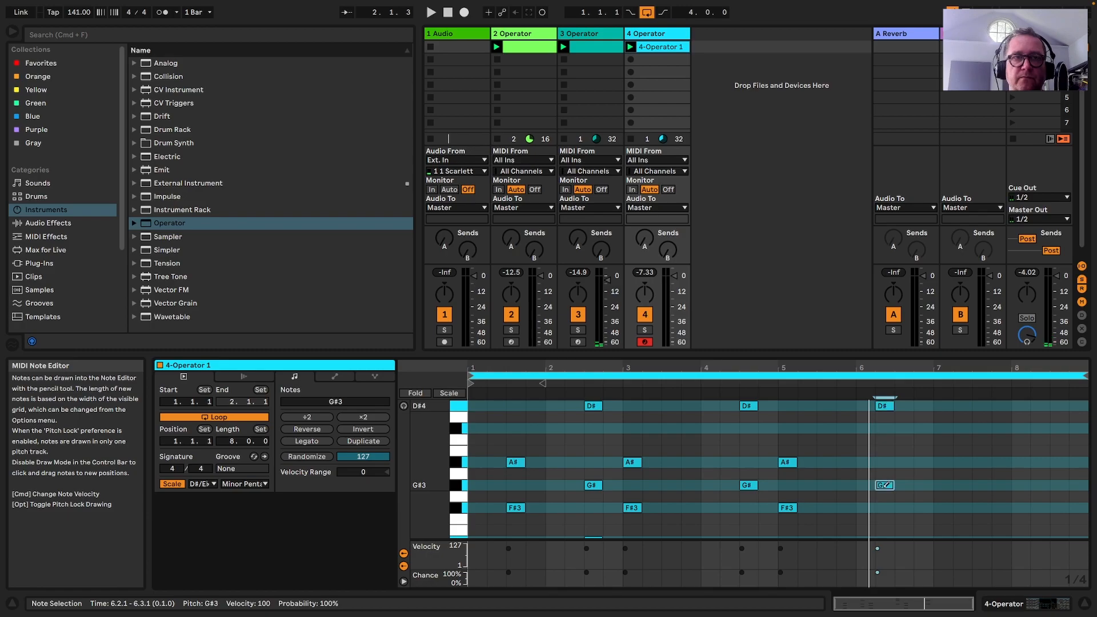
scroll(886, 485, "down", 2)
Restart playback and draw a quarter-note chord of C#3, F#3 and A#3 at 7.1
key("space")
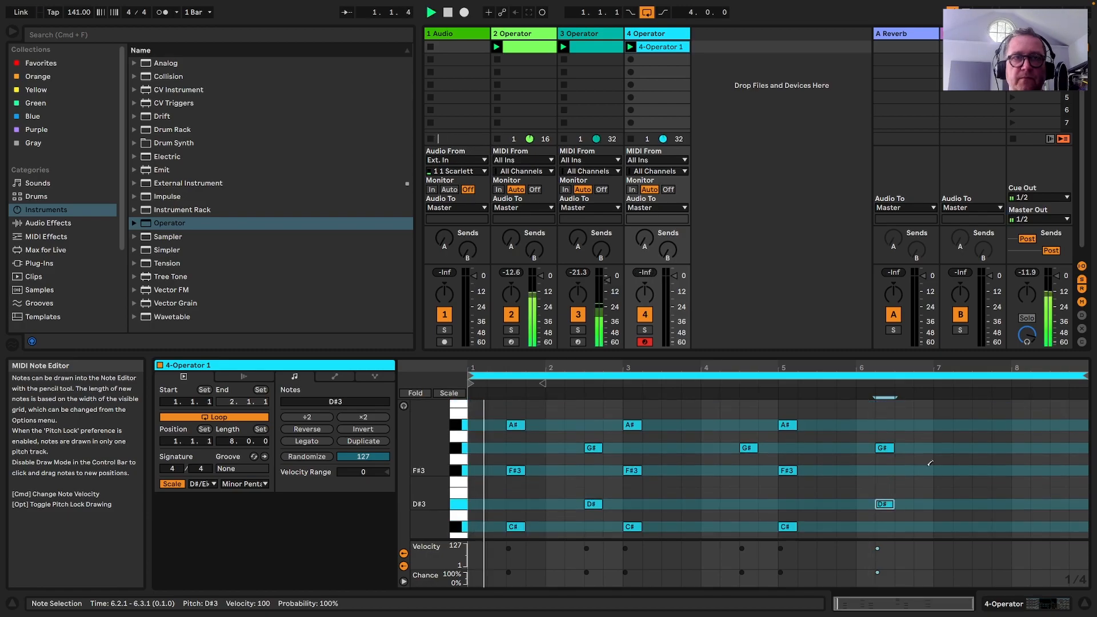
scroll(927, 464, "up", 1)
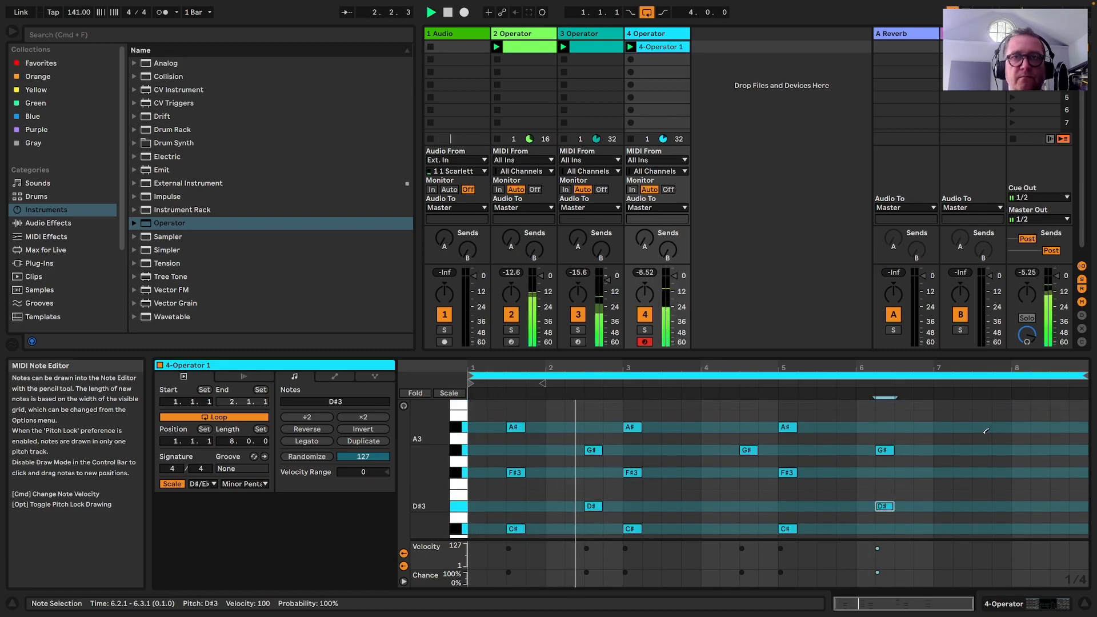
left_click(942, 427)
left_click(943, 473)
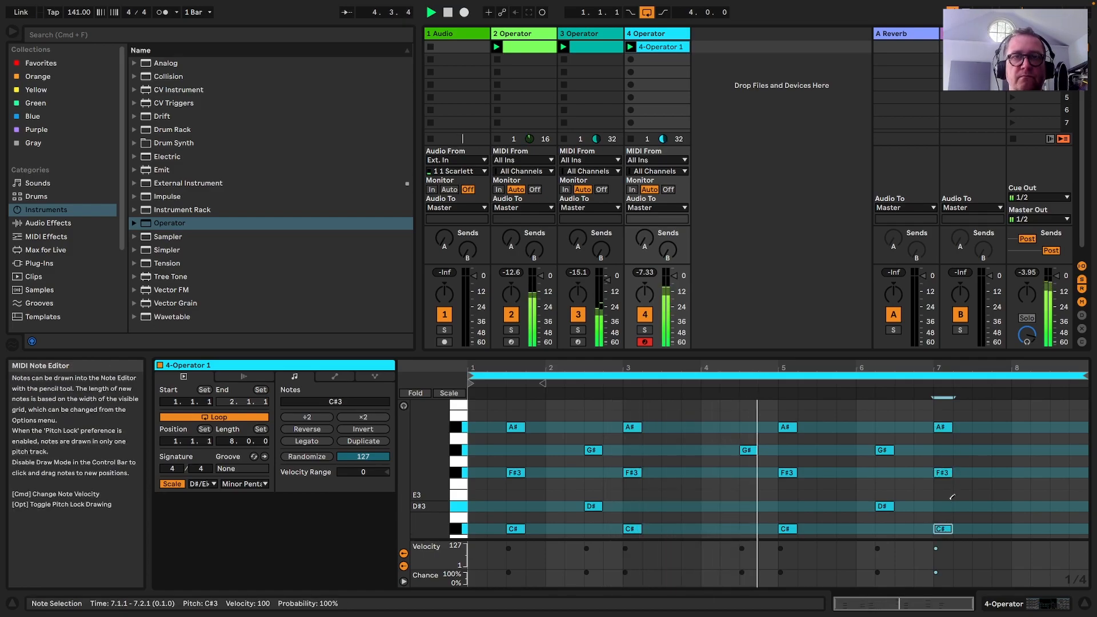
left_click(944, 528)
Add a single G#4 quarter note at 6.4 while the clip plays
scroll(967, 478, "up", 3)
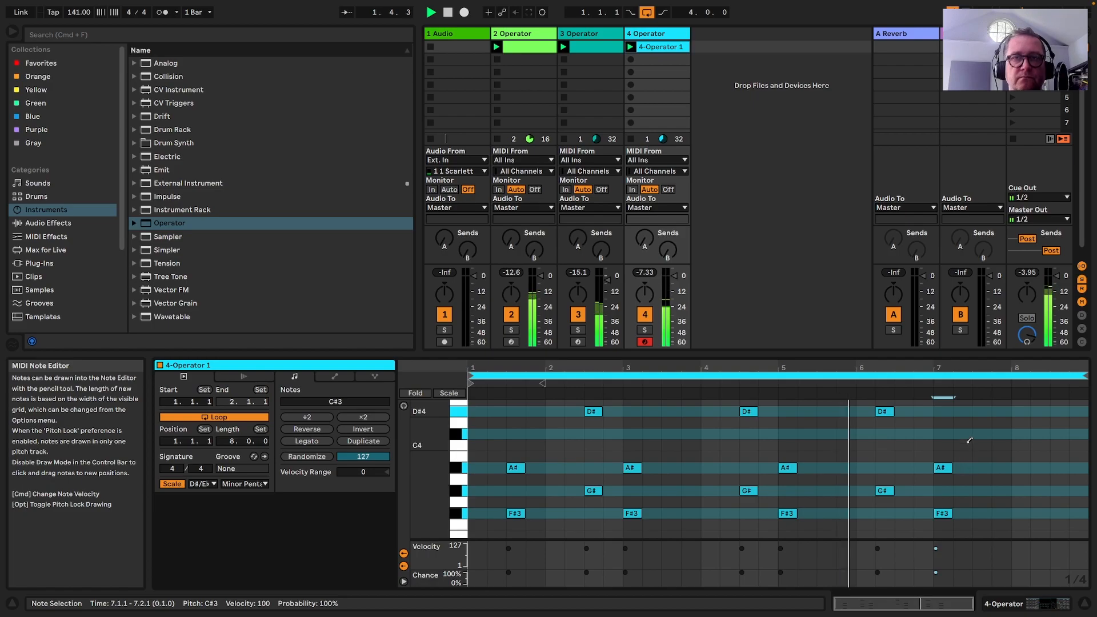
scroll(948, 433, "up", 2)
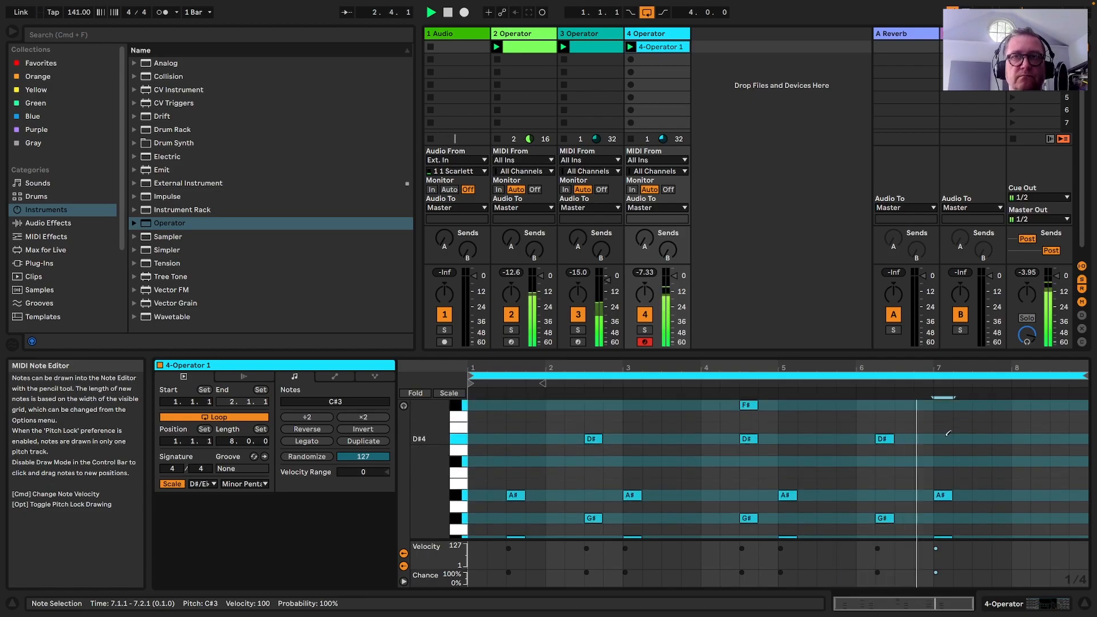
scroll(937, 431, "up", 3)
left_click(921, 421)
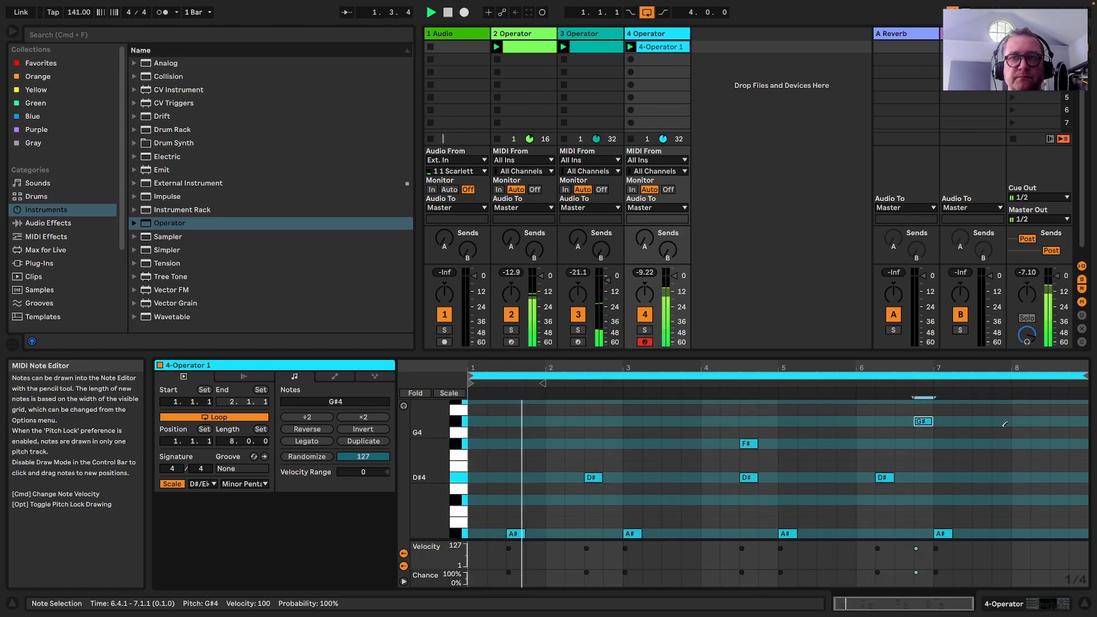
Stop playback and draw a quarter-note chord of A#3, D#4 and A#4 at 8.1
scroll(989, 430, "up", 1)
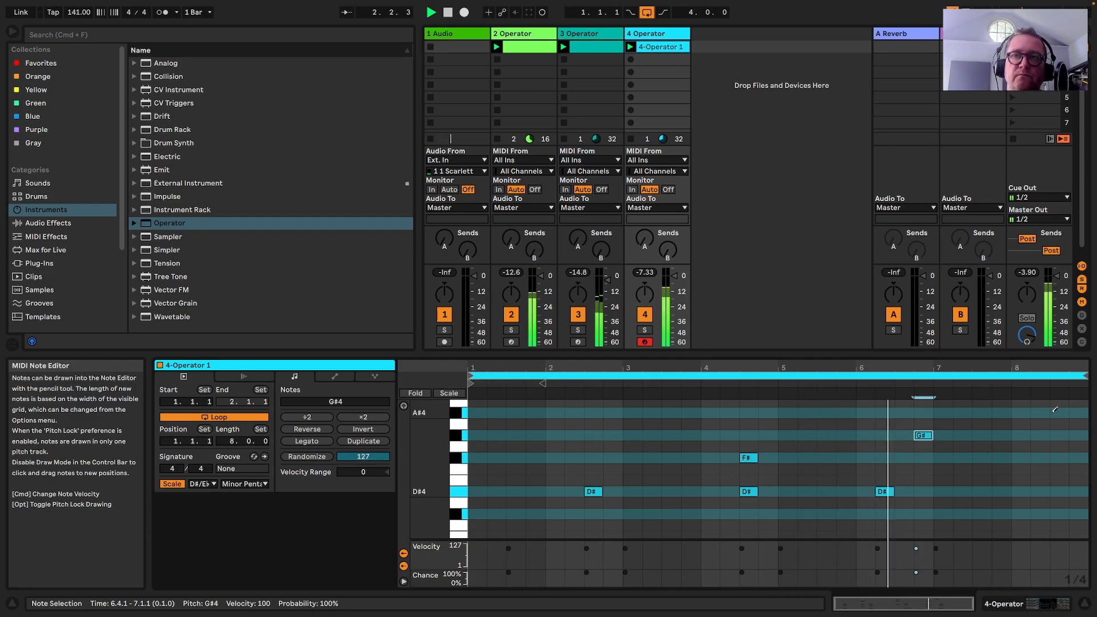
key("space")
left_click(1021, 412)
left_click(1021, 492)
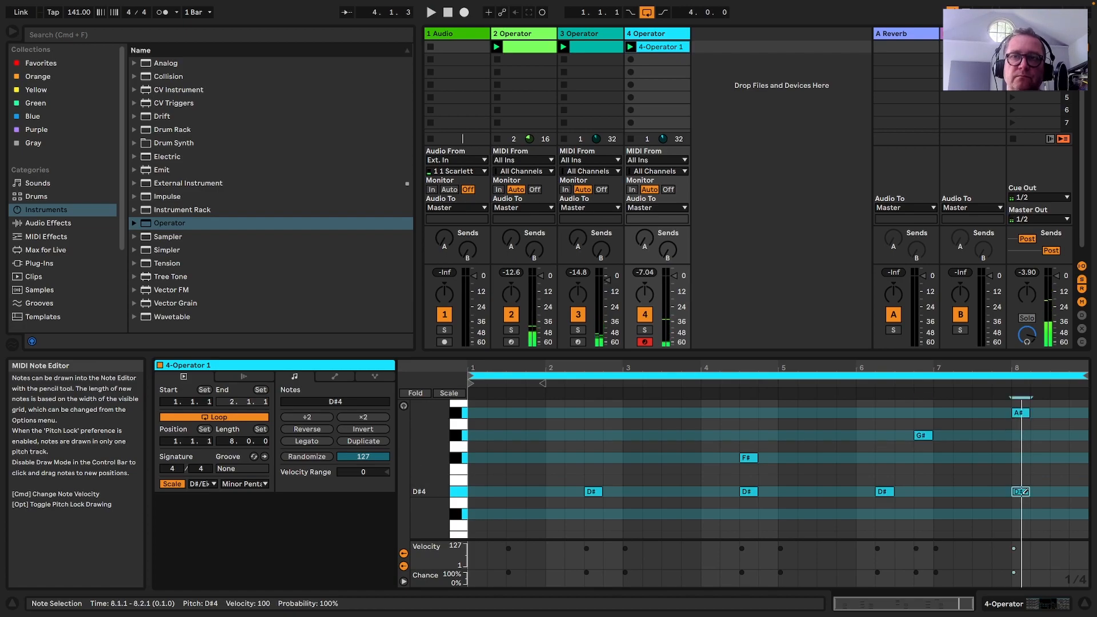
scroll(1022, 496, "down", 3)
left_click(1022, 508)
Restart playback and draw G#3 and D#4 quarter notes at 8.3
key("space")
scroll(1033, 472, "down", 4)
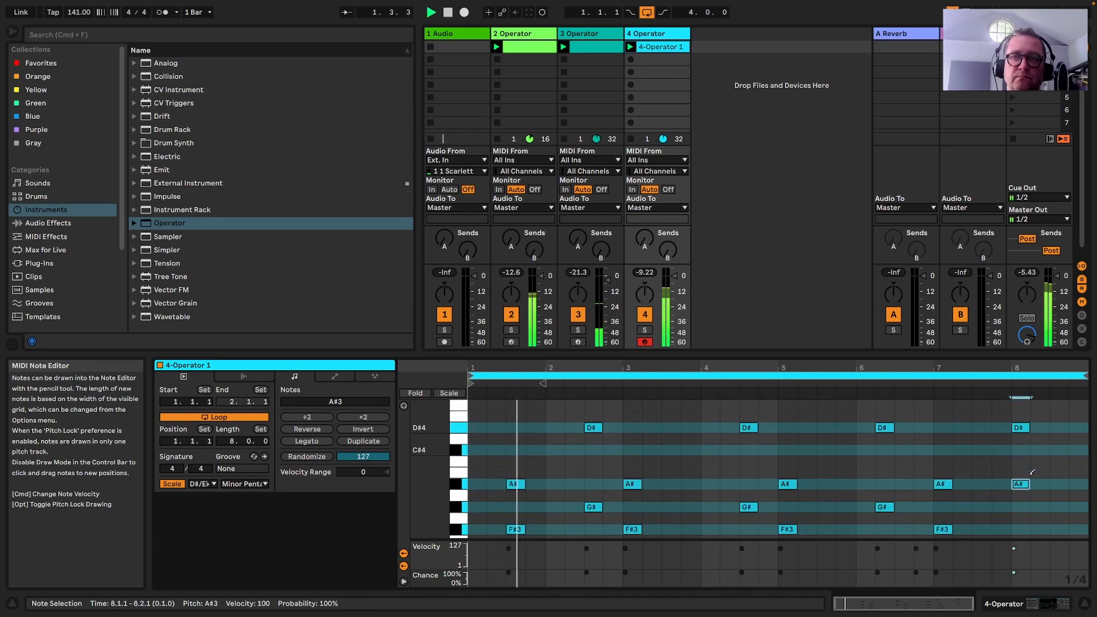
left_click(1057, 487)
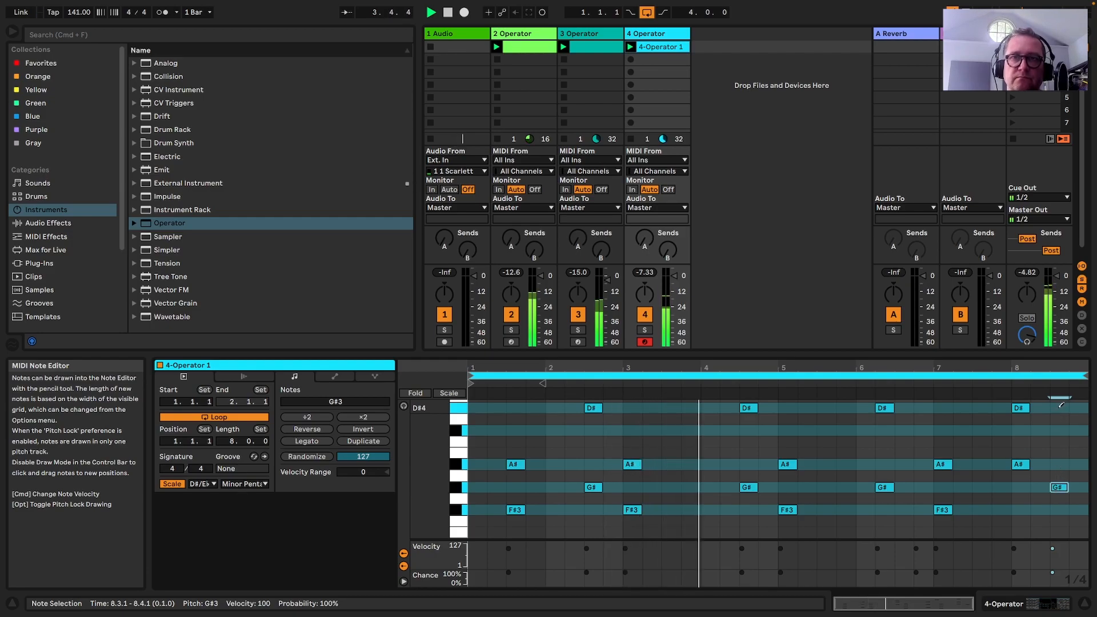
key("Up")
key("Up")
key("Up")
left_click(1059, 427)
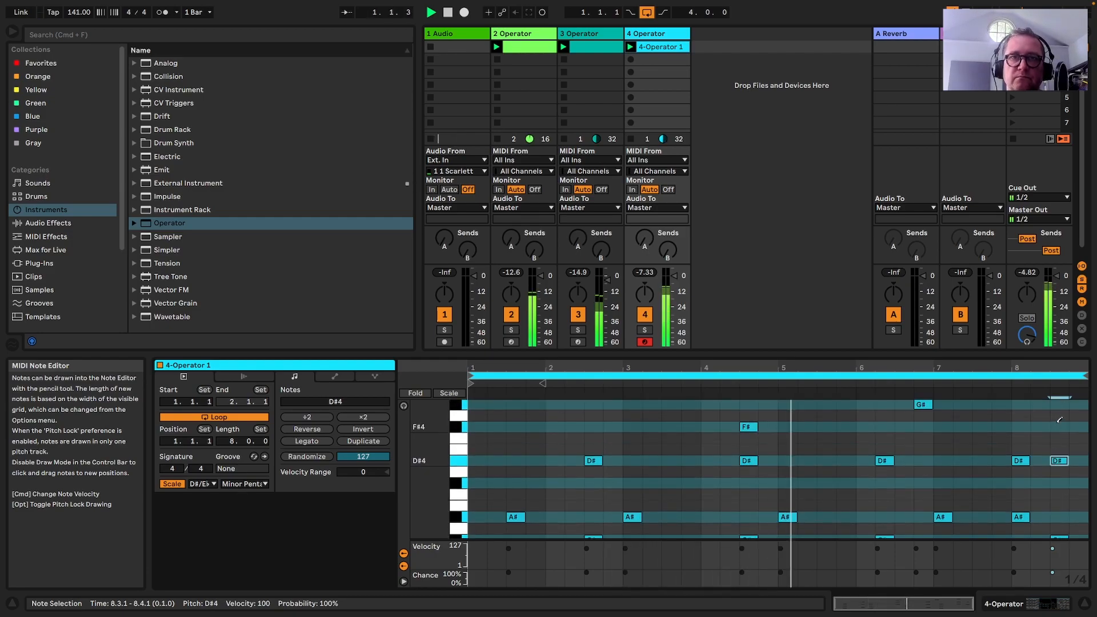
Open the global settings of track 4's Operator and set its number of voices to 3
left_click(1053, 603)
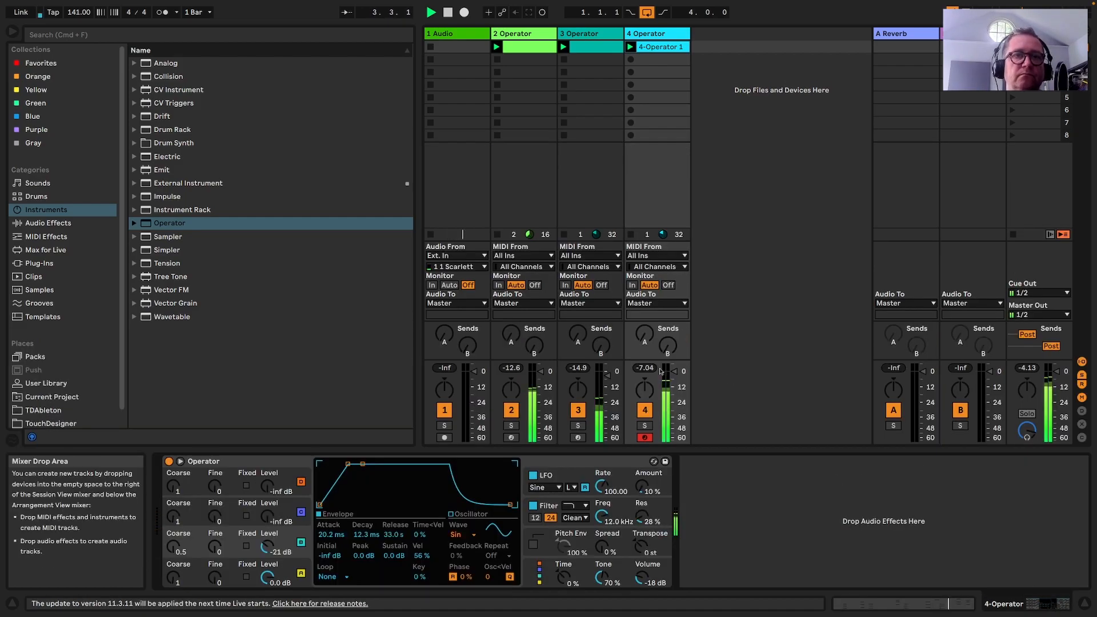
left_click(539, 573)
left_click(323, 576)
left_click(327, 461)
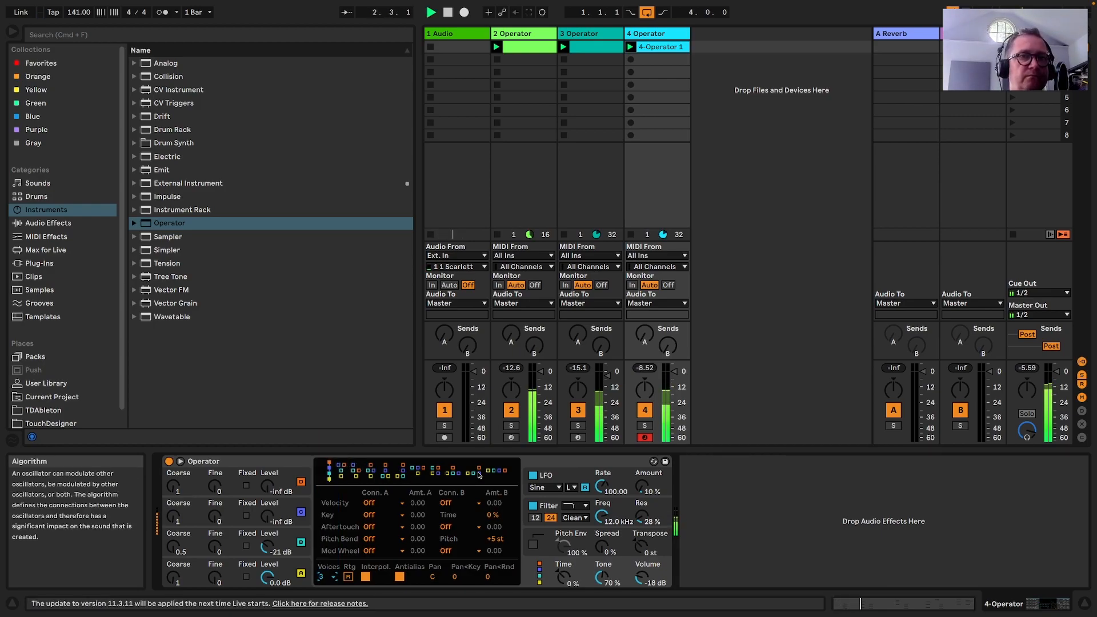
Set track 4's Operator filter frequency to 868 Hz, LFO rate to 68.54 and amount to 5.5 %, and turn off LFO retrigger
left_click_drag(601, 517, 602, 529)
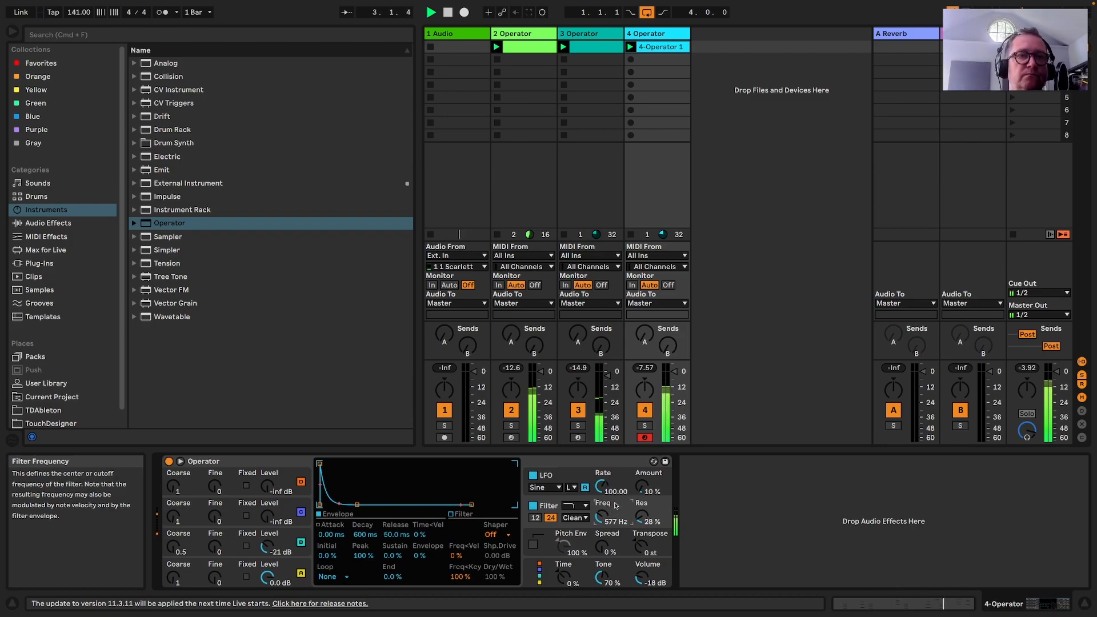
left_click_drag(642, 486, 601, 492)
left_click(637, 488)
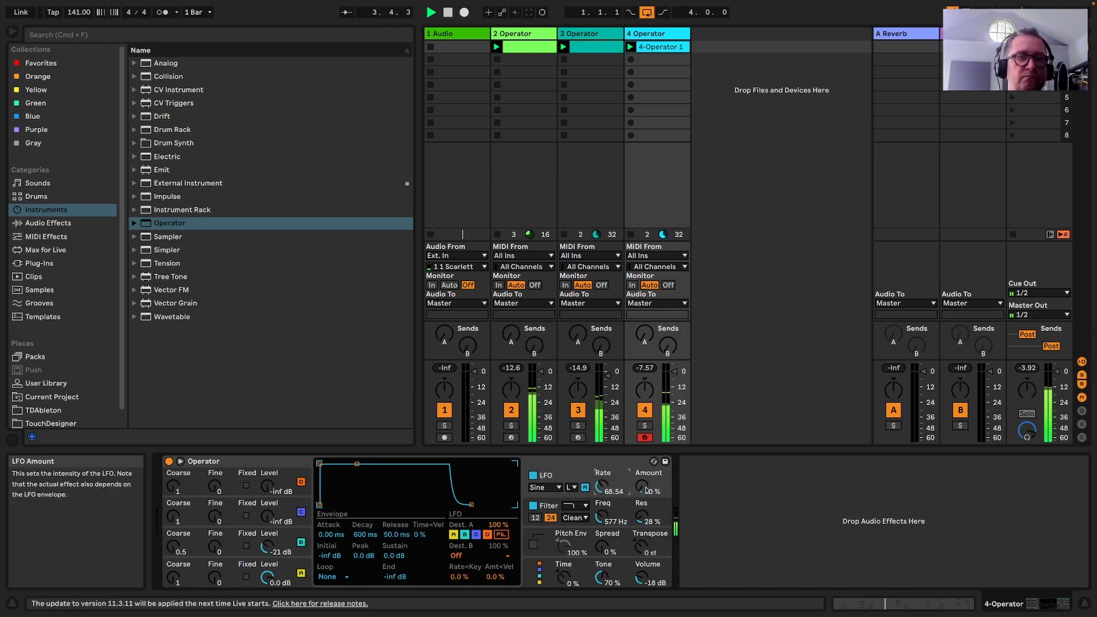
left_click_drag(601, 524, 595, 519)
left_click(585, 488)
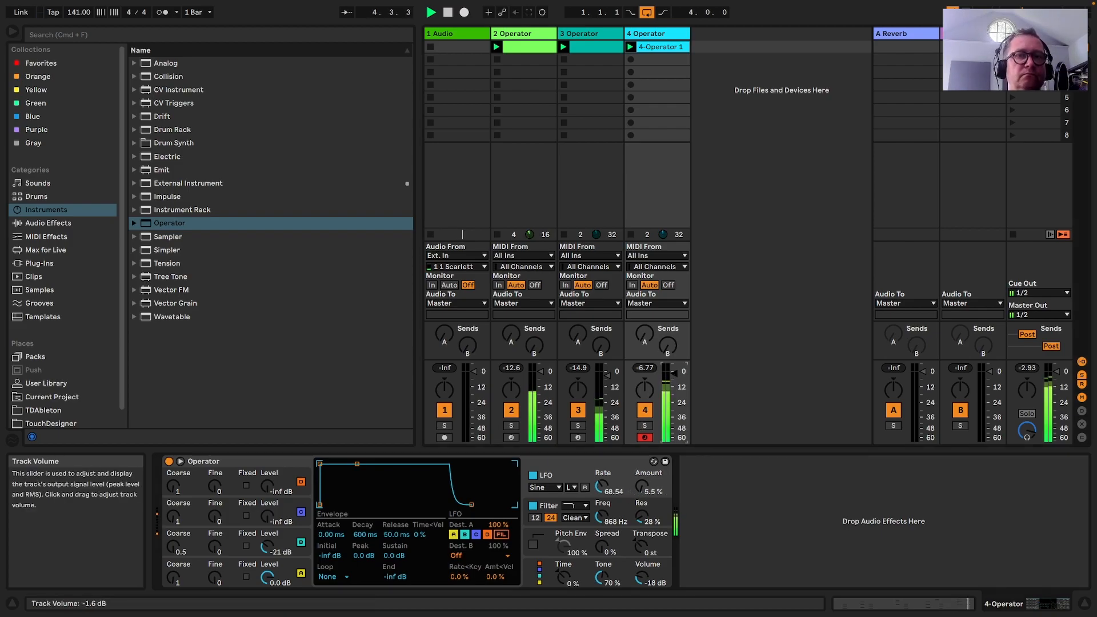
Raise track 4's send to the A Reverb return, then stop playback
left_click_drag(641, 337, 641, 333)
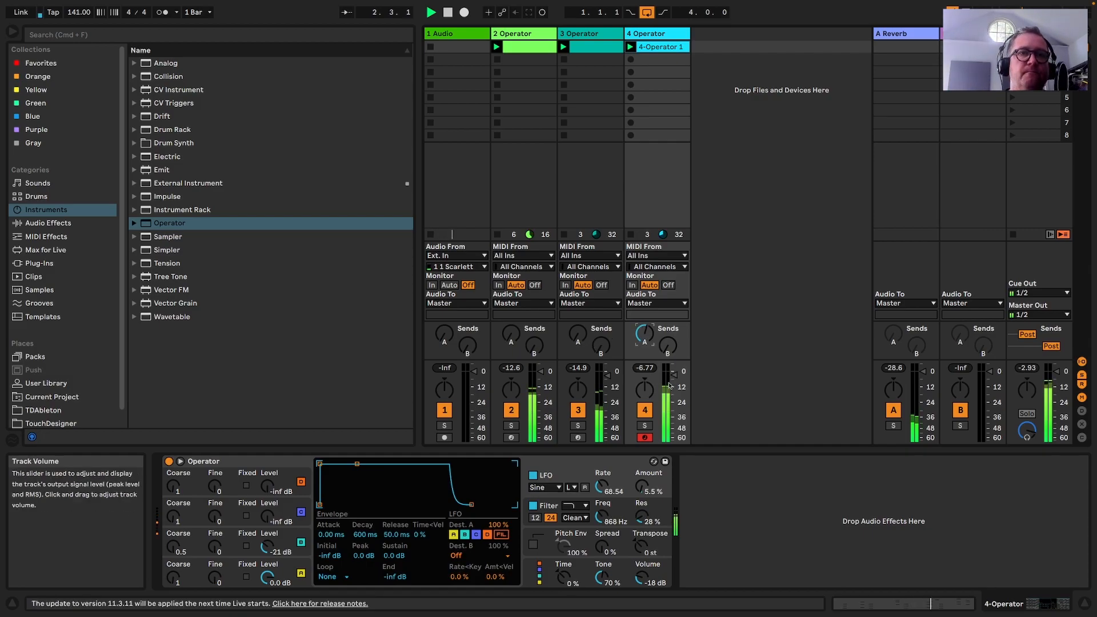
key("space")
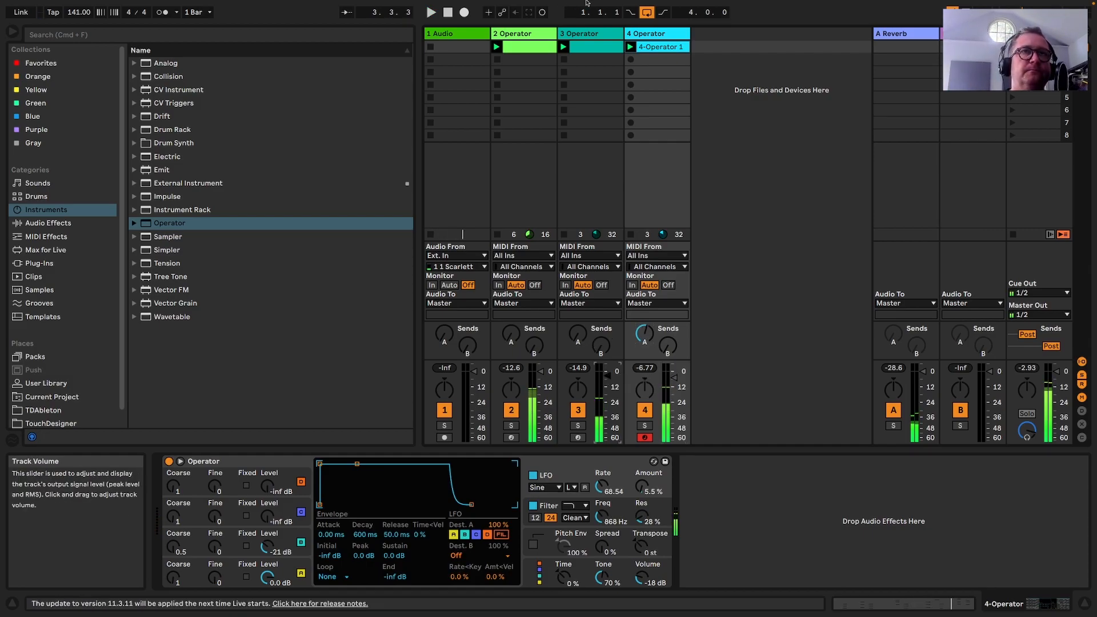
Insert a Random MIDI effect before track 3's Minor Pentatonic scale, set to 29 % chance and 12 choices, and restart playback
left_click(599, 33)
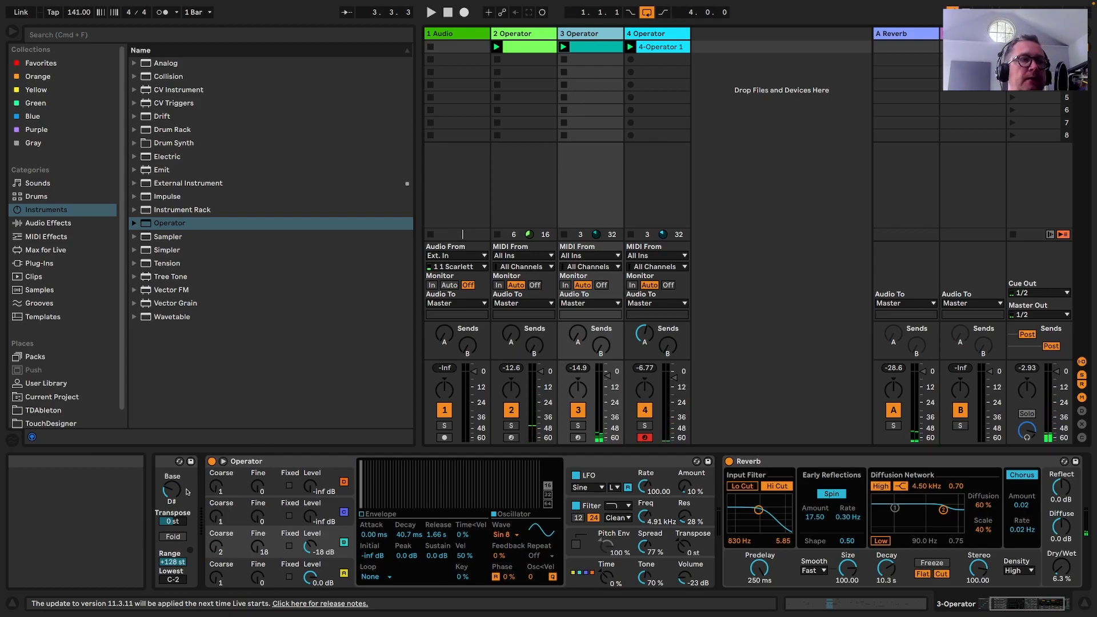
left_click_drag(1031, 605, 865, 596)
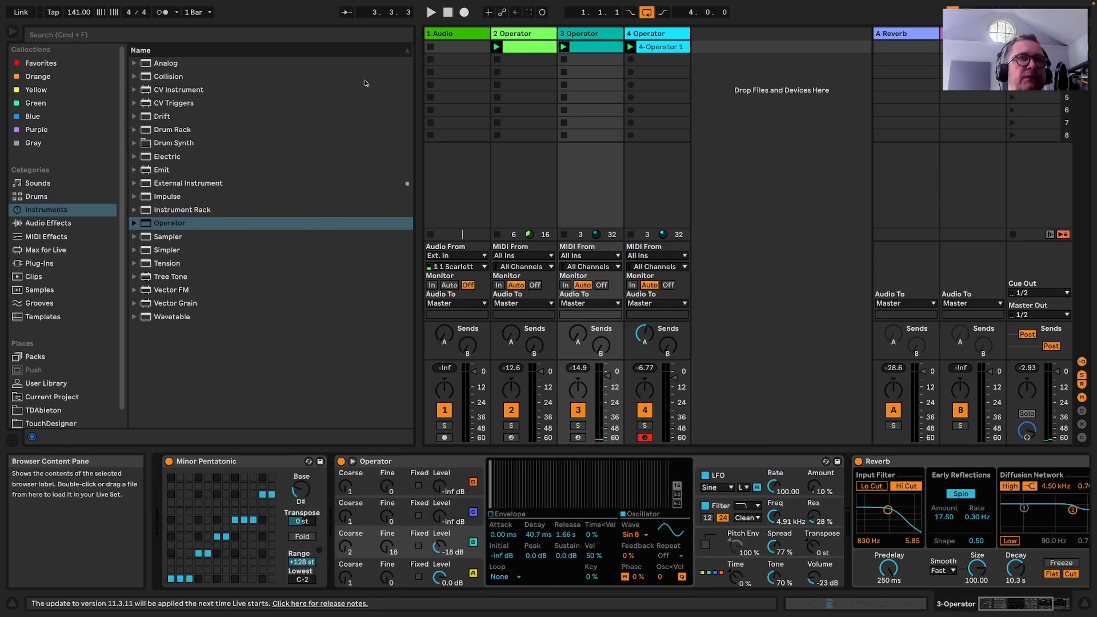
left_click(63, 235)
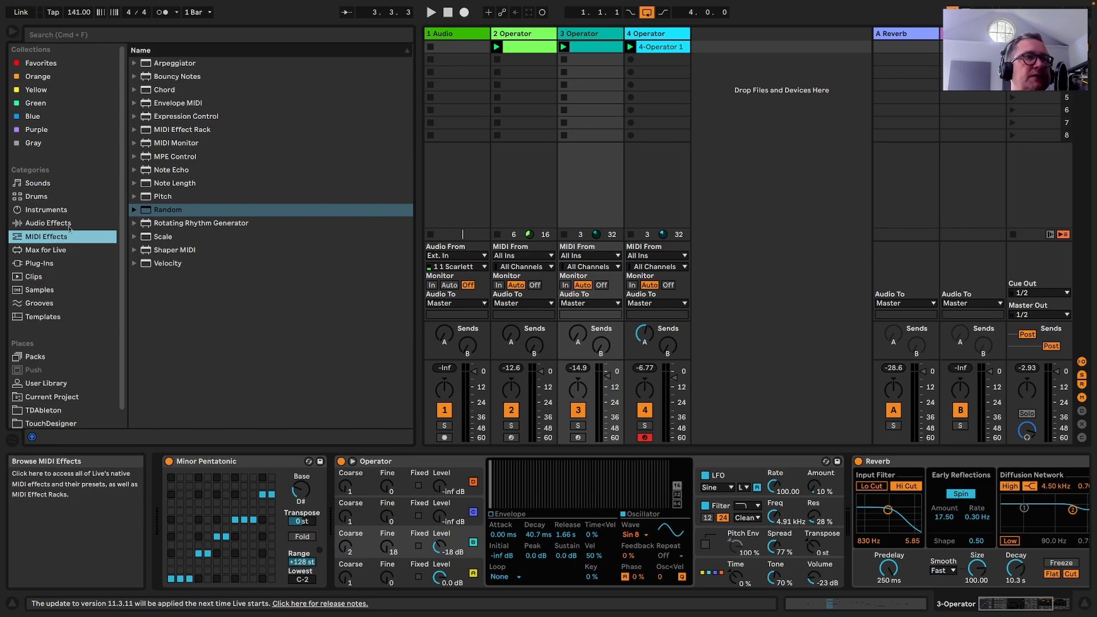
left_click_drag(167, 210, 184, 475)
key("space")
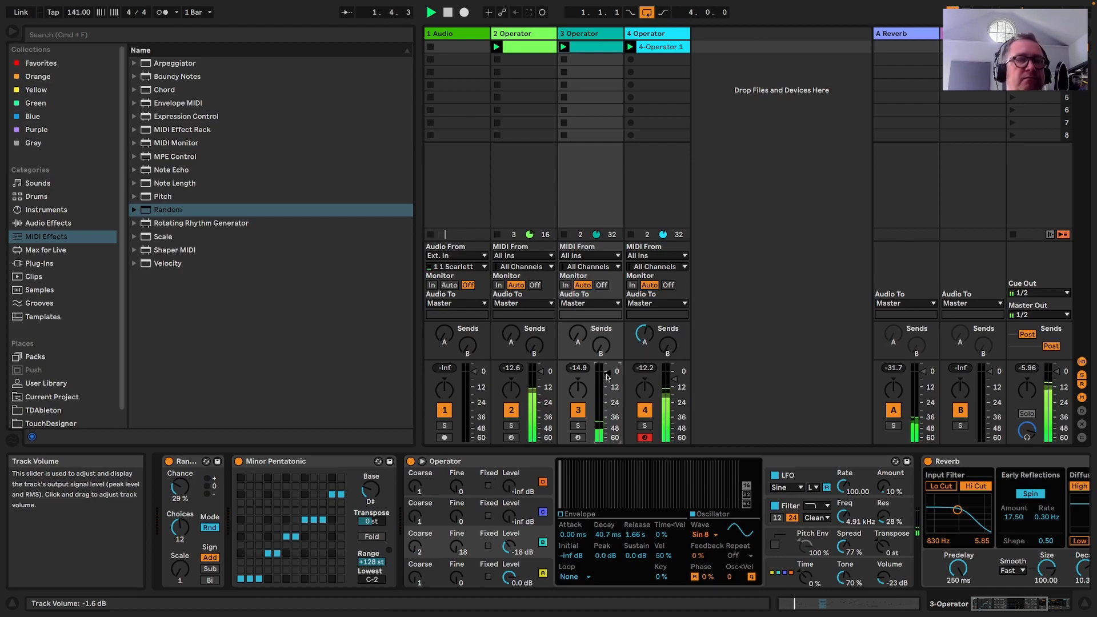
Open track 4's chord clip with its full note range in view and turn off the clip's scale setting
double_click(660, 52)
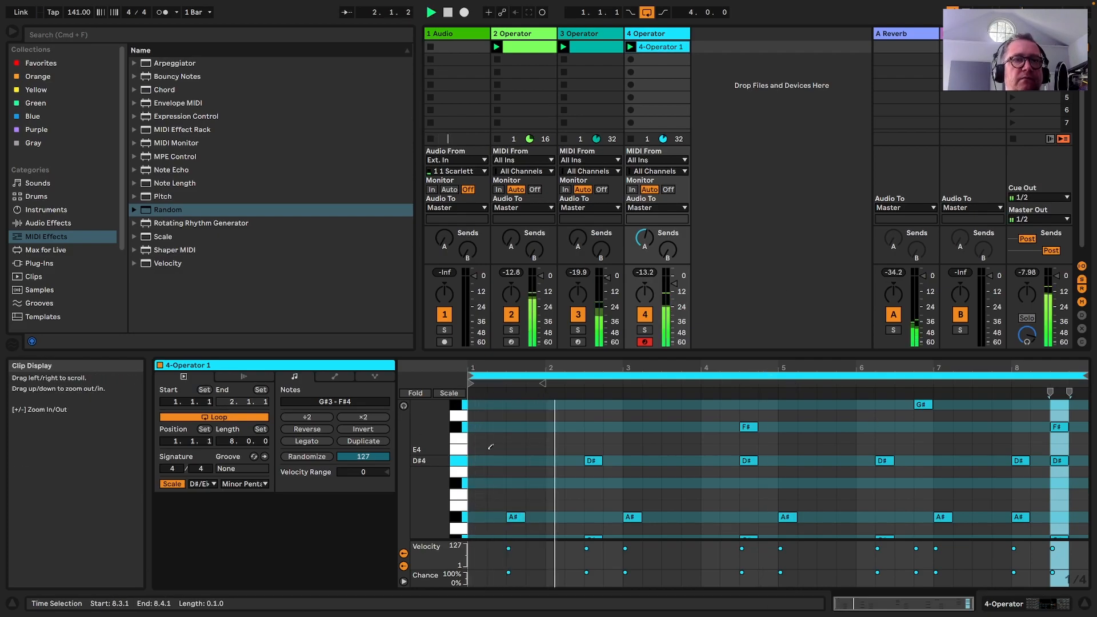
left_click_drag(429, 450, 389, 451)
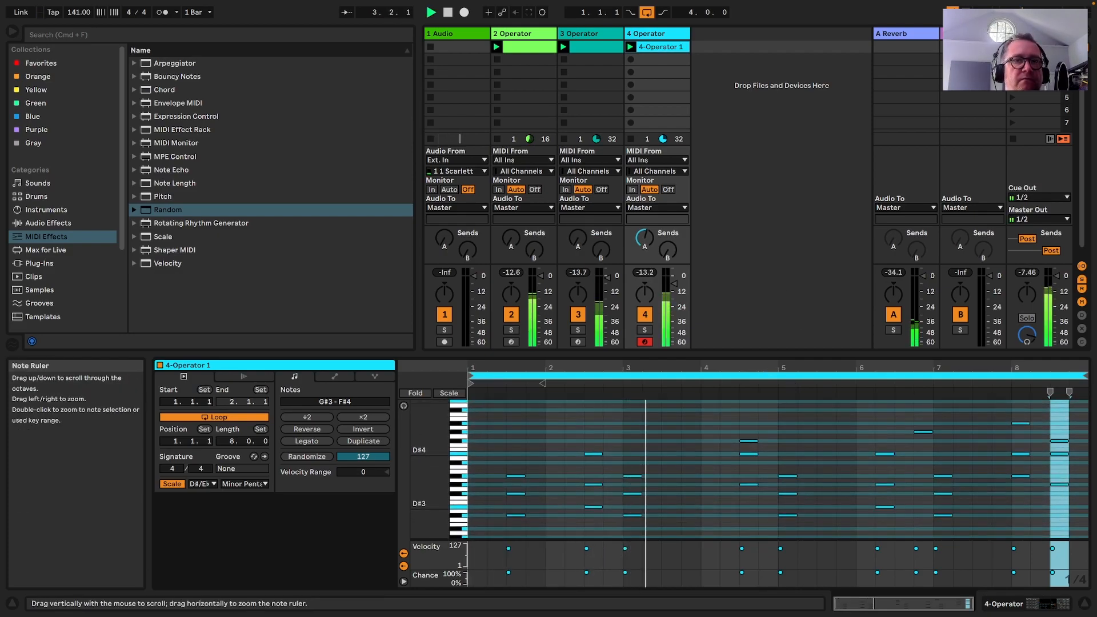
left_click(173, 484)
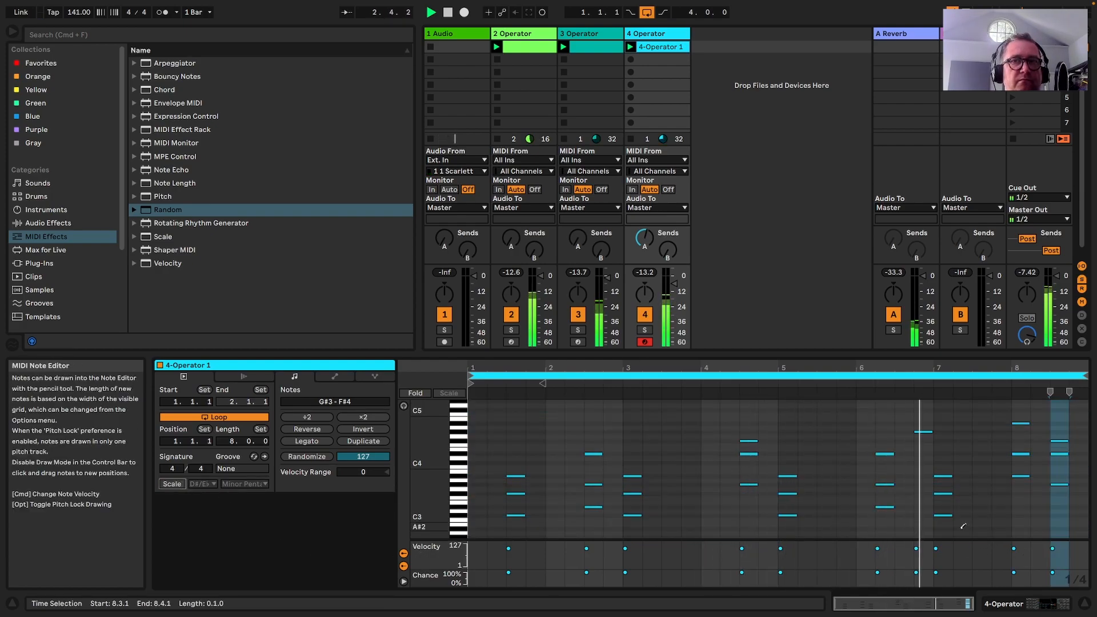
Stop playback, move the chord at 6.2 to 6.3 in track 4's clip, and restart playback
key("space")
key("b")
left_click_drag(878, 438, 885, 532)
key("Right")
key("space")
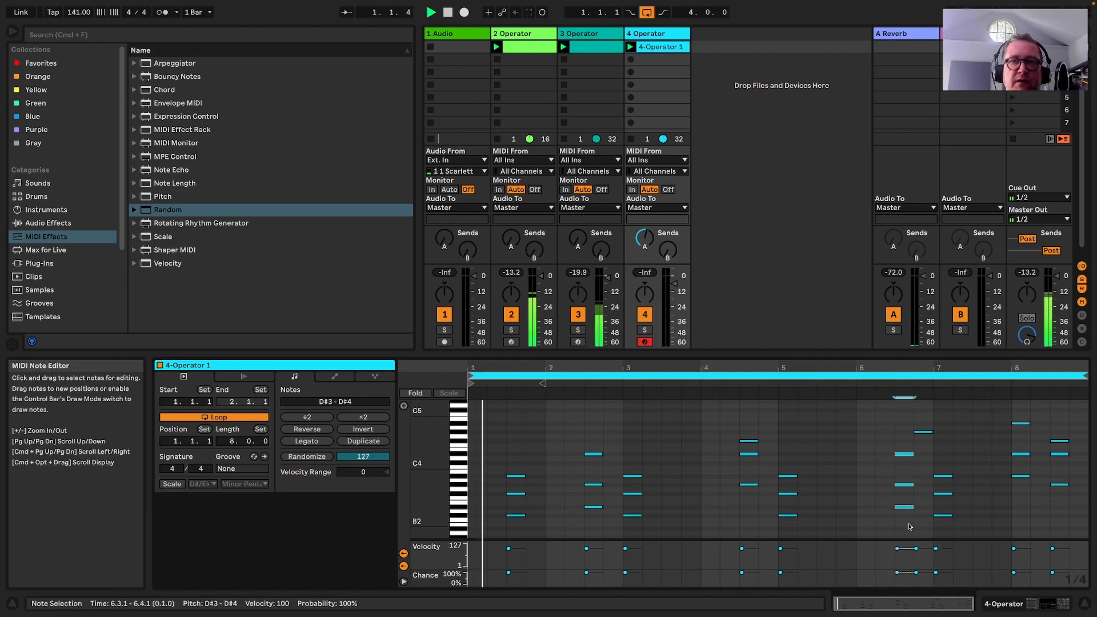
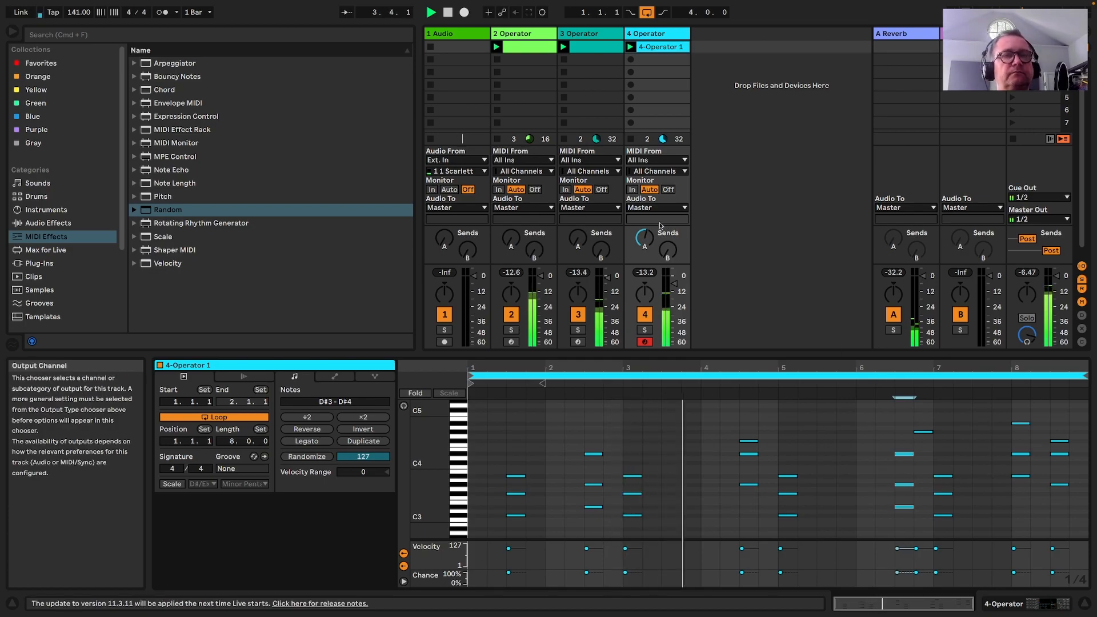
Show track 3's device chain through to its Reverb, stop playback, and solo track 3 to audition it alone
left_click(590, 34)
left_click(994, 604)
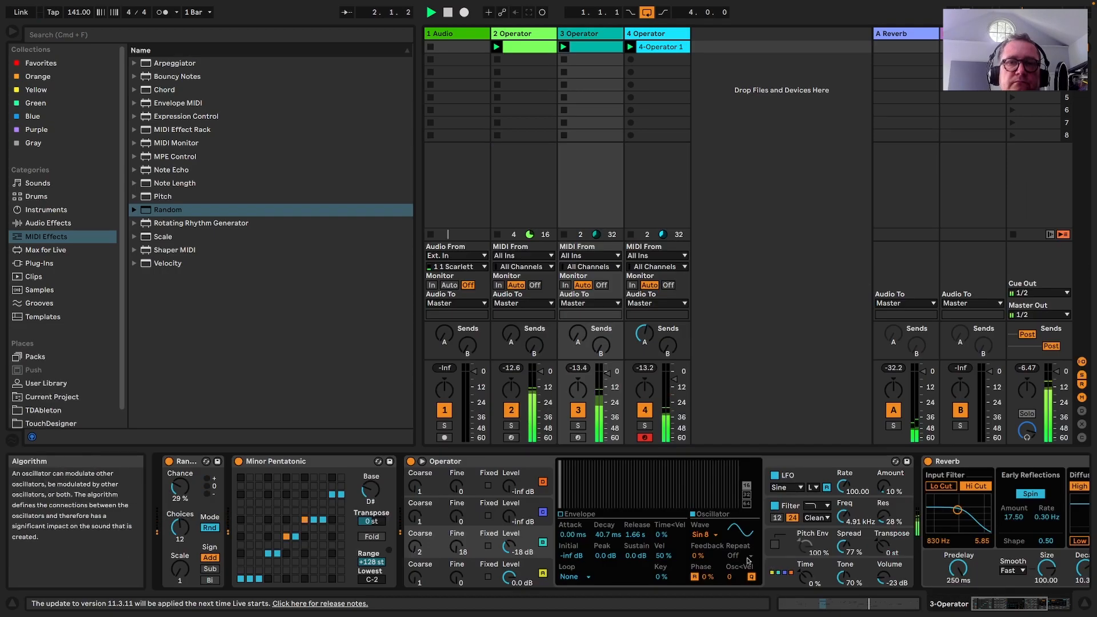
scroll(828, 555, "right", 5)
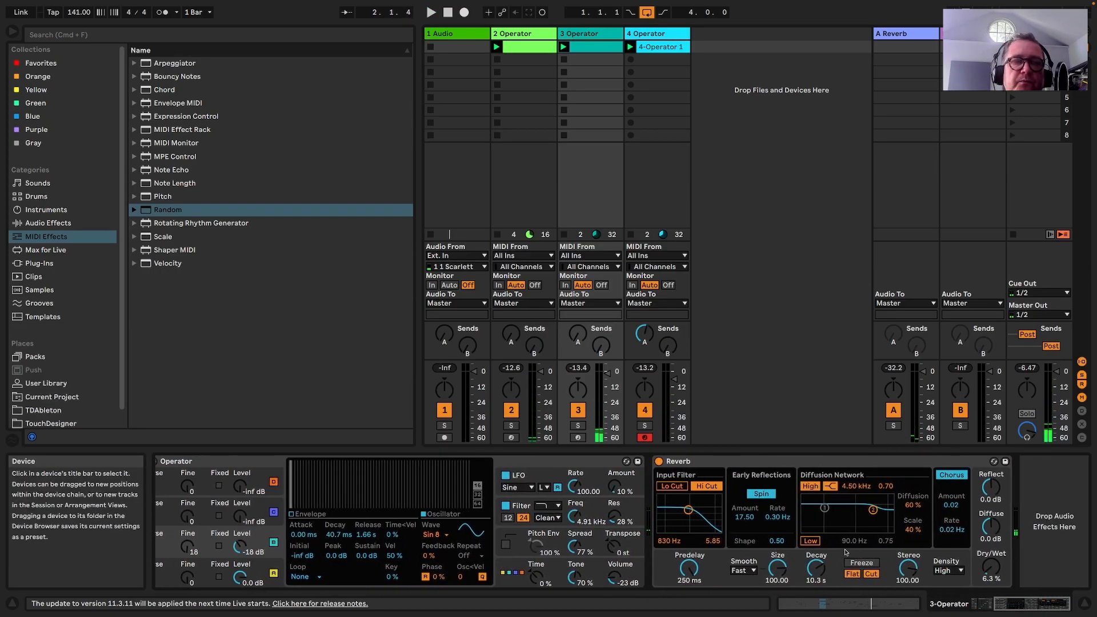
key("space")
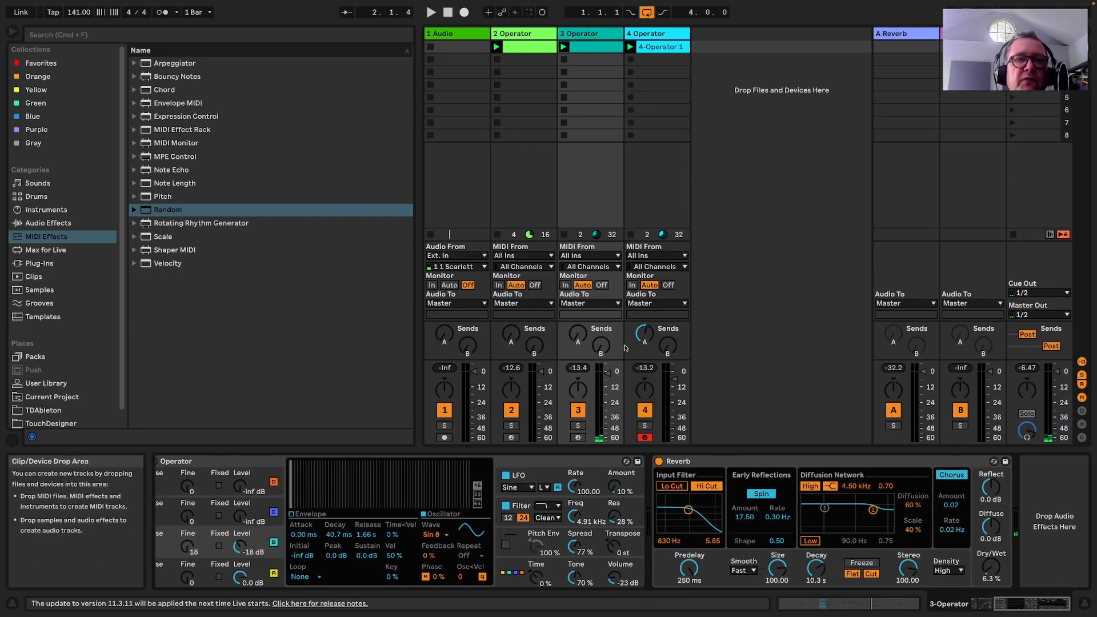
left_click(578, 425)
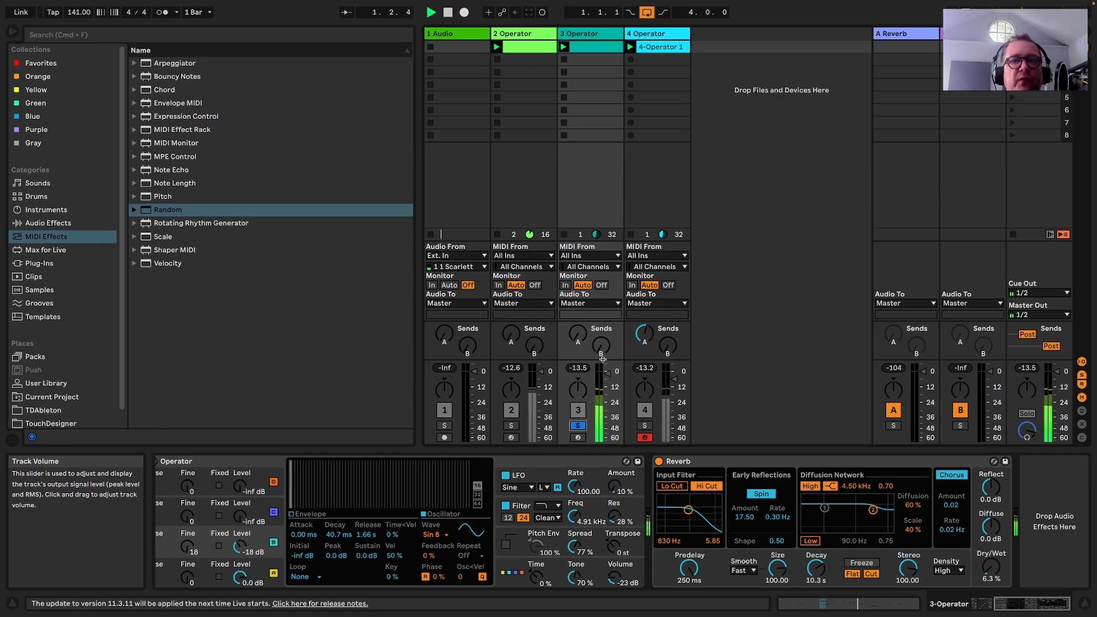
Select all notes in track 3's clip and give them a random velocity range of +89
left_click(891, 602)
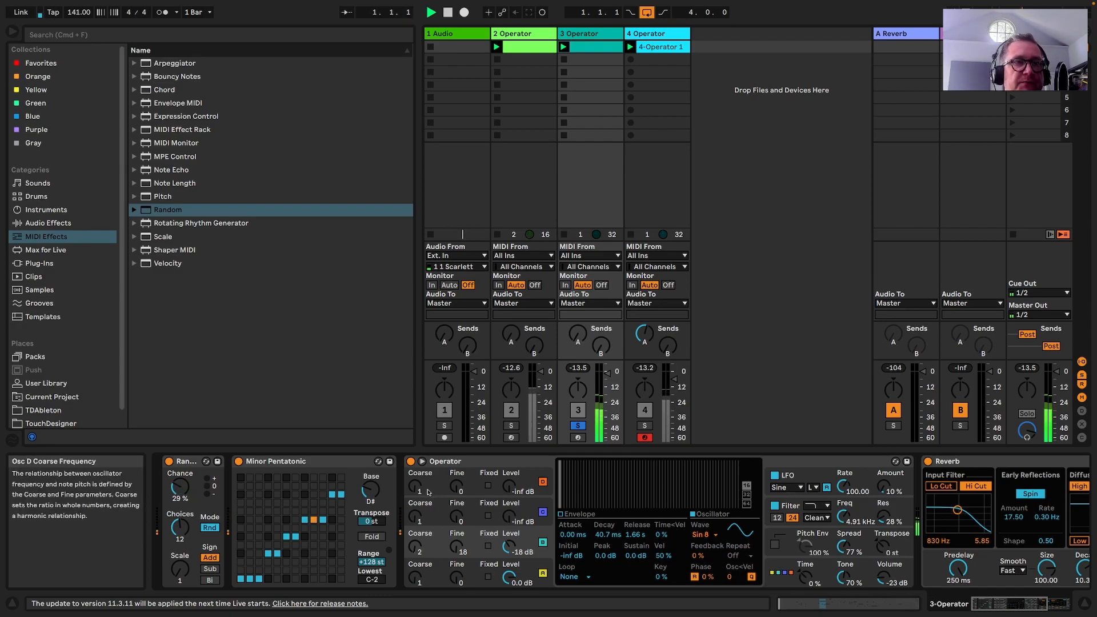
key("shift+Tab")
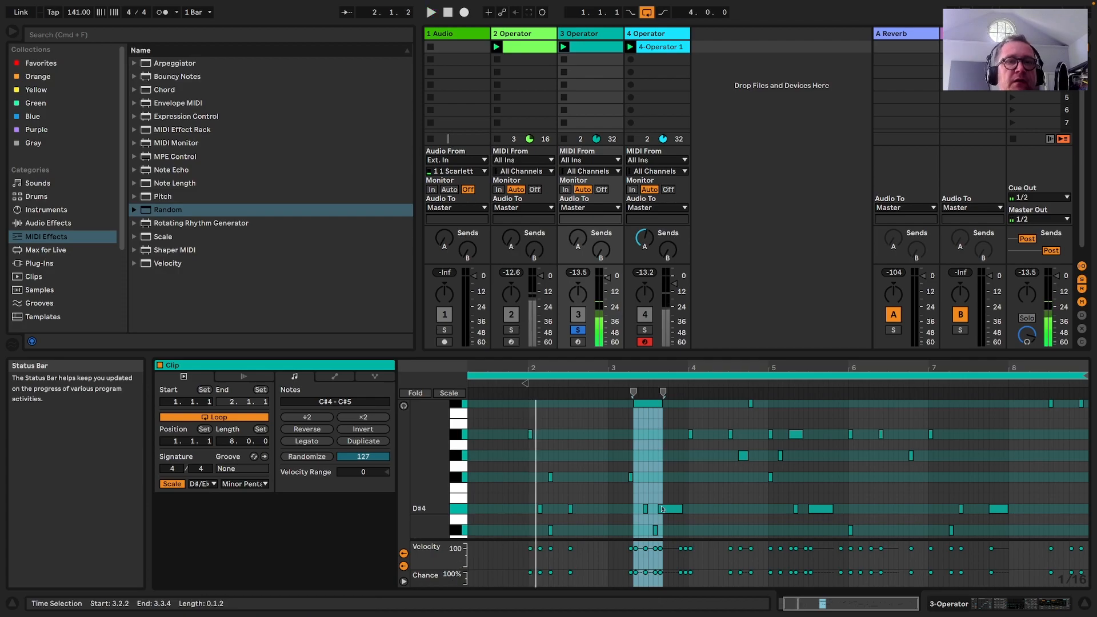
key("super+a")
left_click_drag(642, 556, 641, 566)
left_click_drag(363, 472, 362, 452)
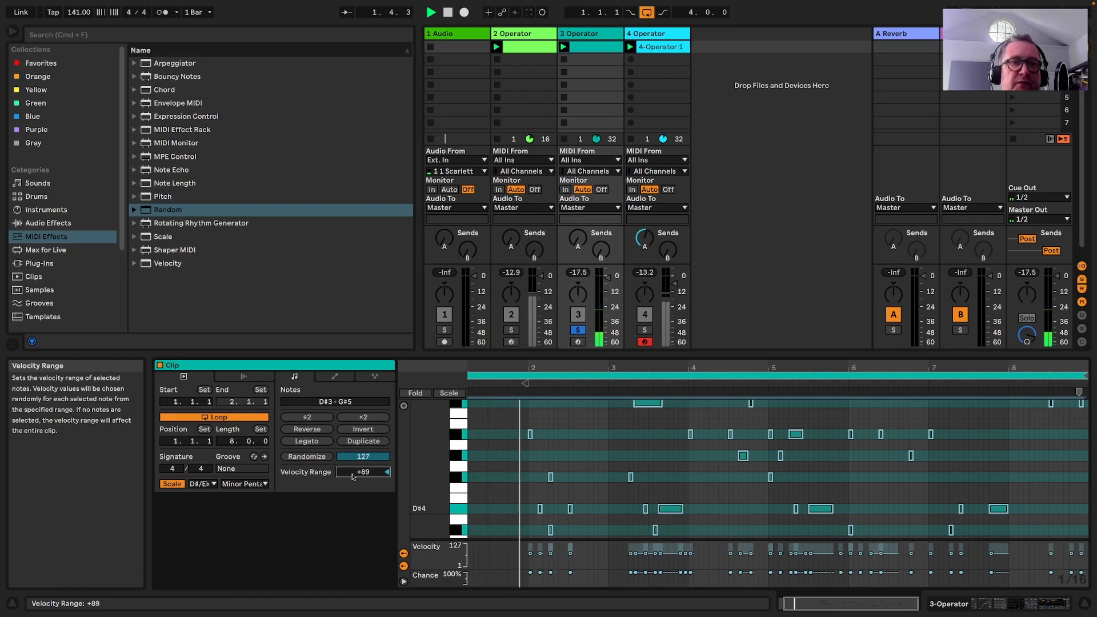
Set oscillator B's velocity sensitivity to about 68% in track 3's Operator and adjust oscillator A's velocity sensitivity
key("shift+Tab")
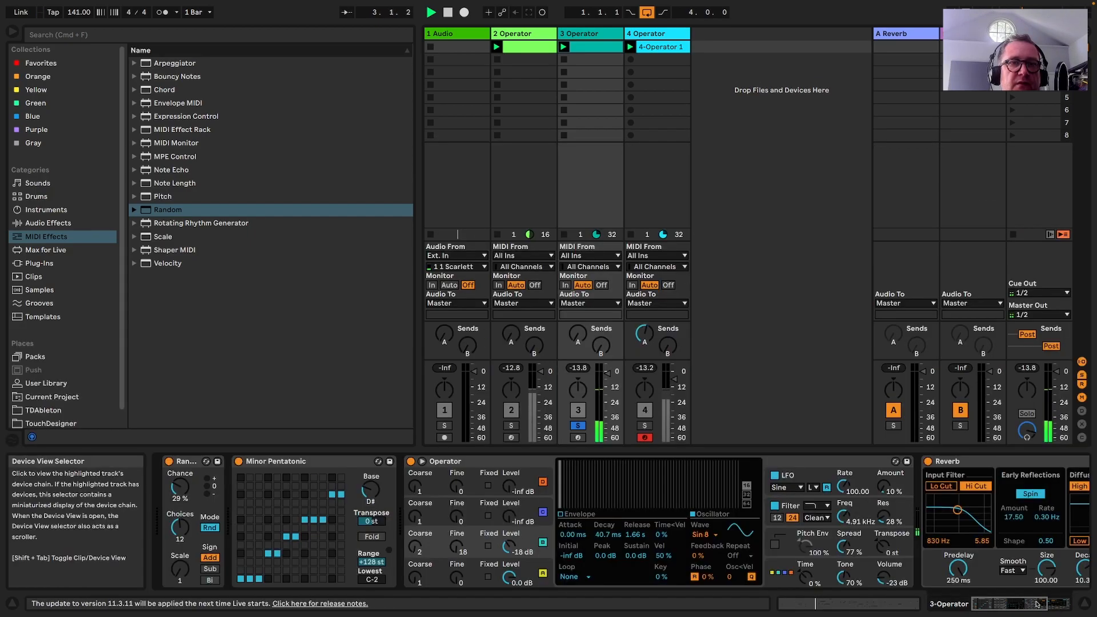
left_click(517, 559)
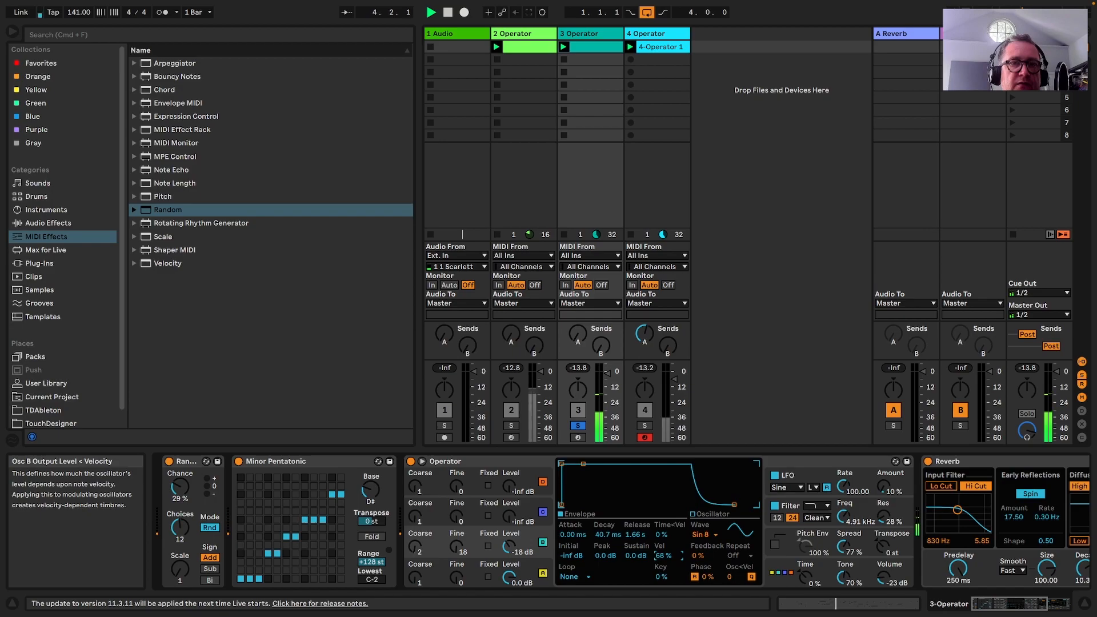
left_click(525, 568)
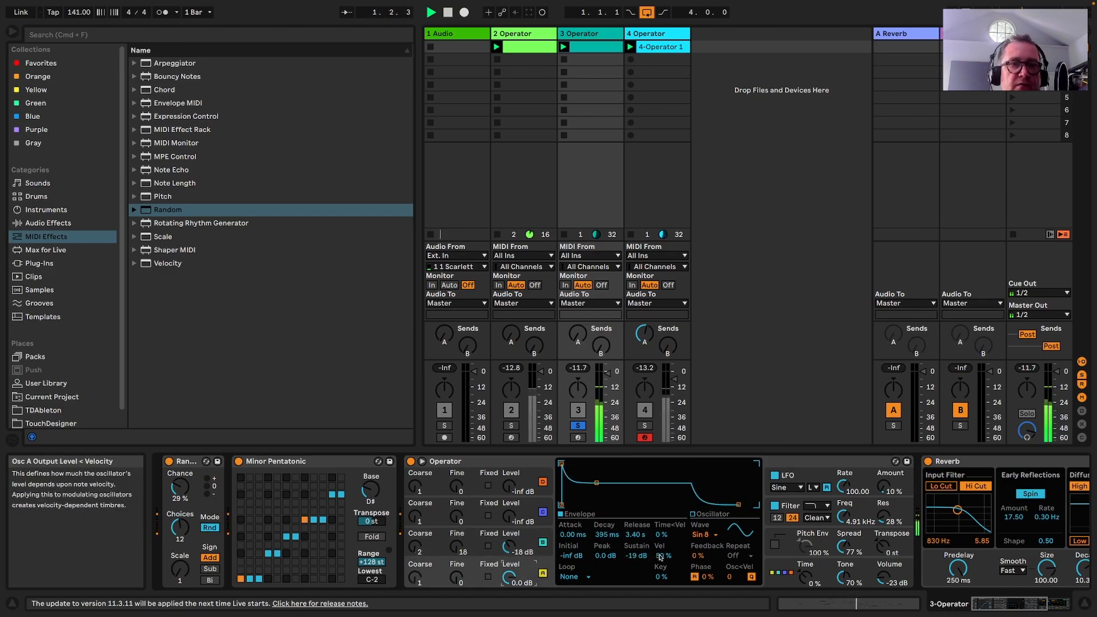
Route velocity to Time with an amount of 82.81 in track 3's Operator and lower its global Time to -33%
left_click(828, 574)
left_click(610, 502)
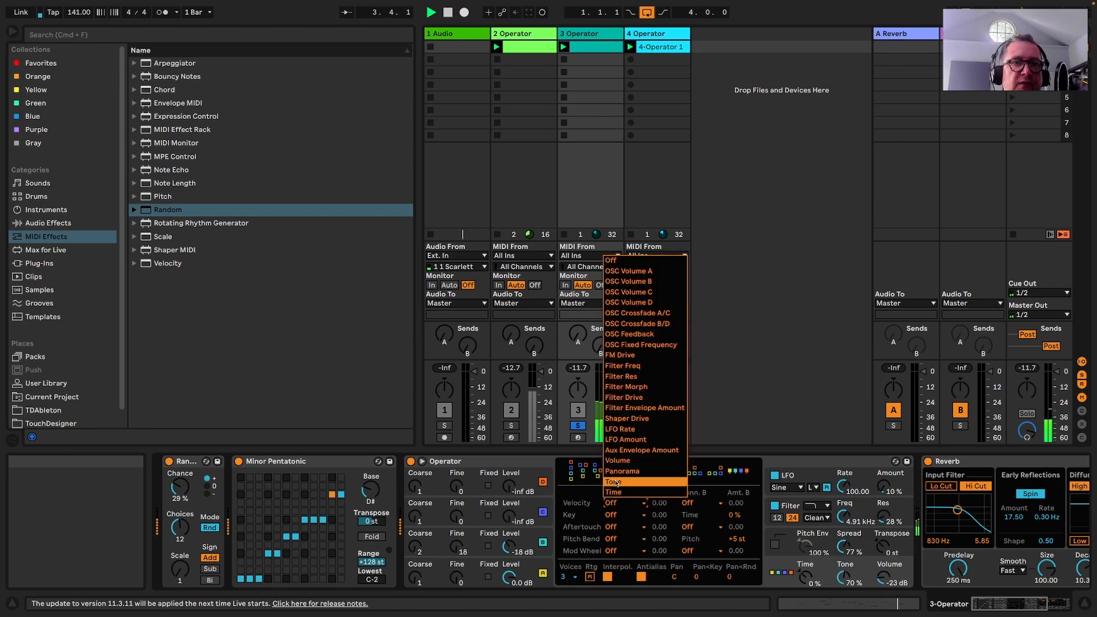
left_click(613, 492)
left_click_drag(659, 503, 659, 447)
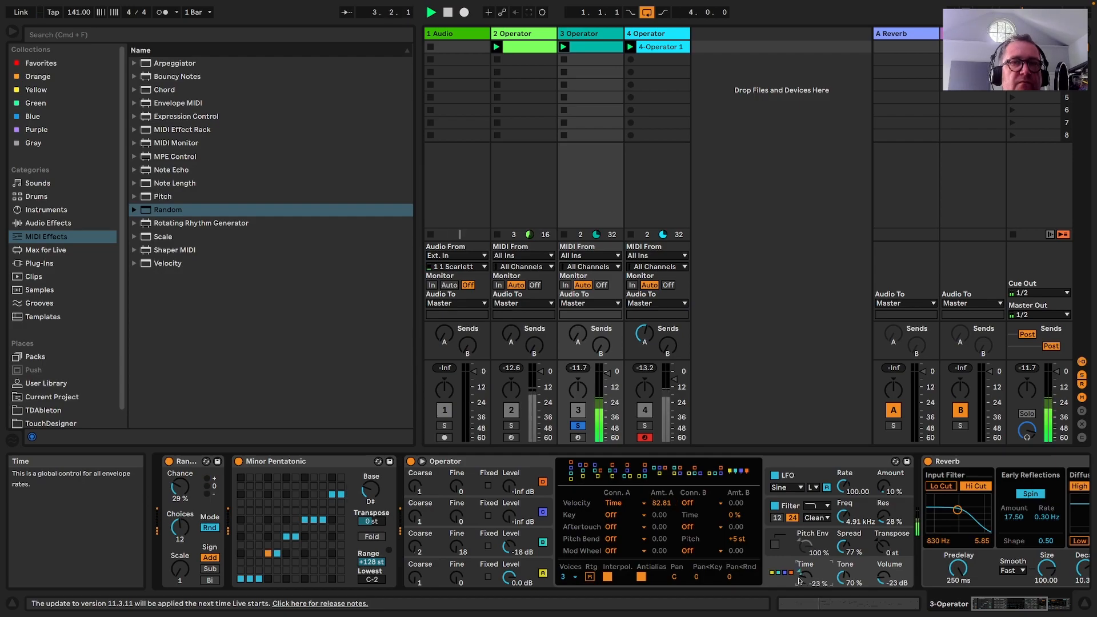
Set the Operator's LFO rate to 61.48 and its amount to 14%, and take track 3 out of solo
left_click(880, 486)
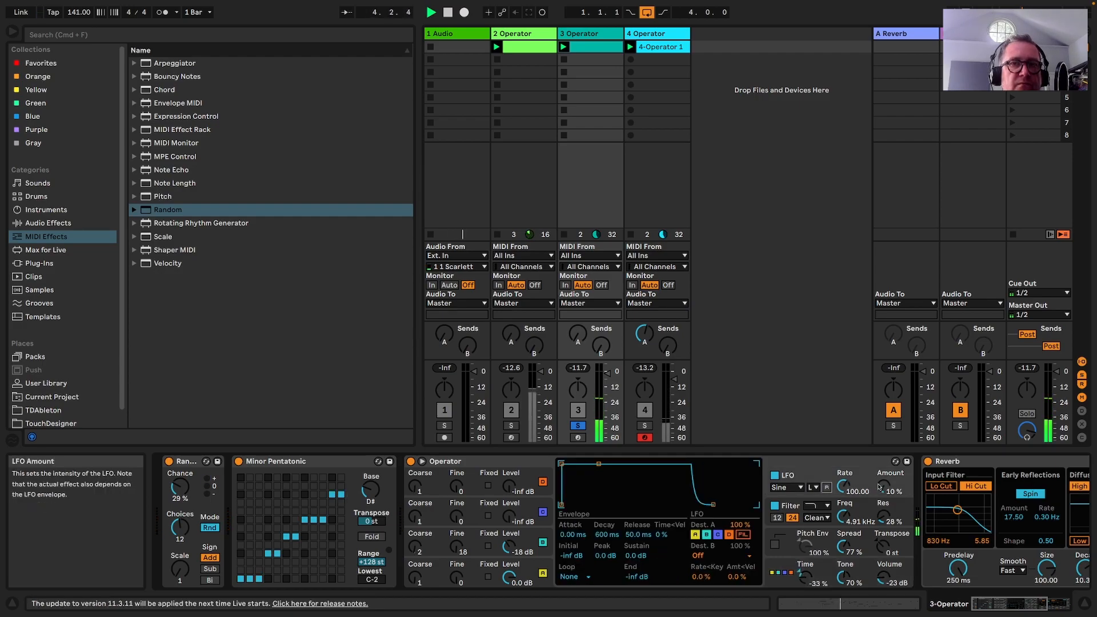
left_click_drag(884, 486, 844, 489)
left_click(883, 486)
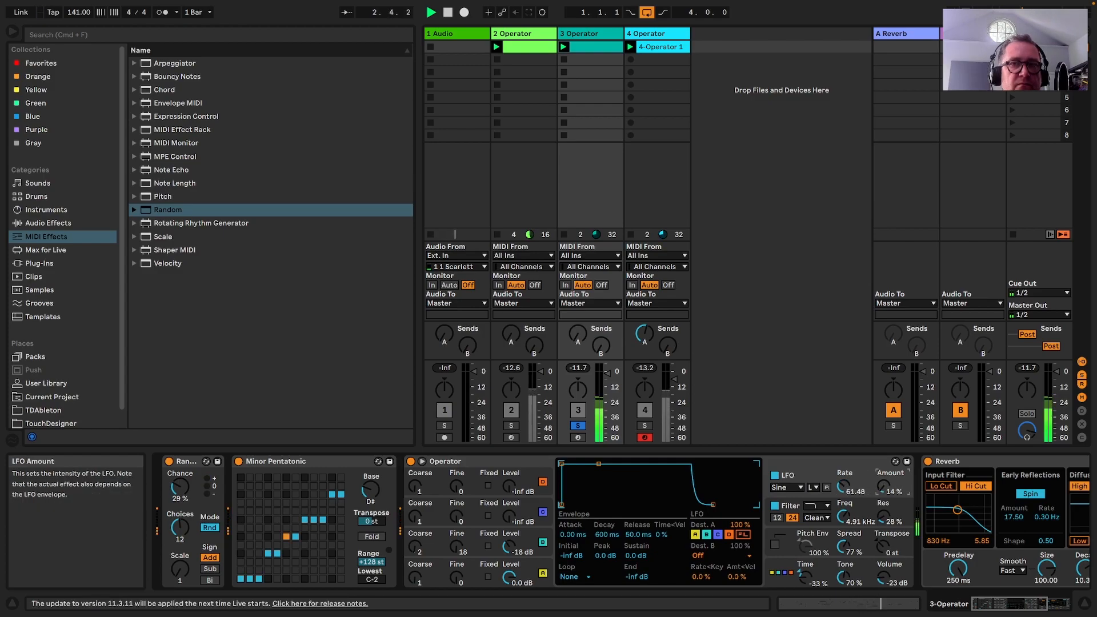
left_click(578, 425)
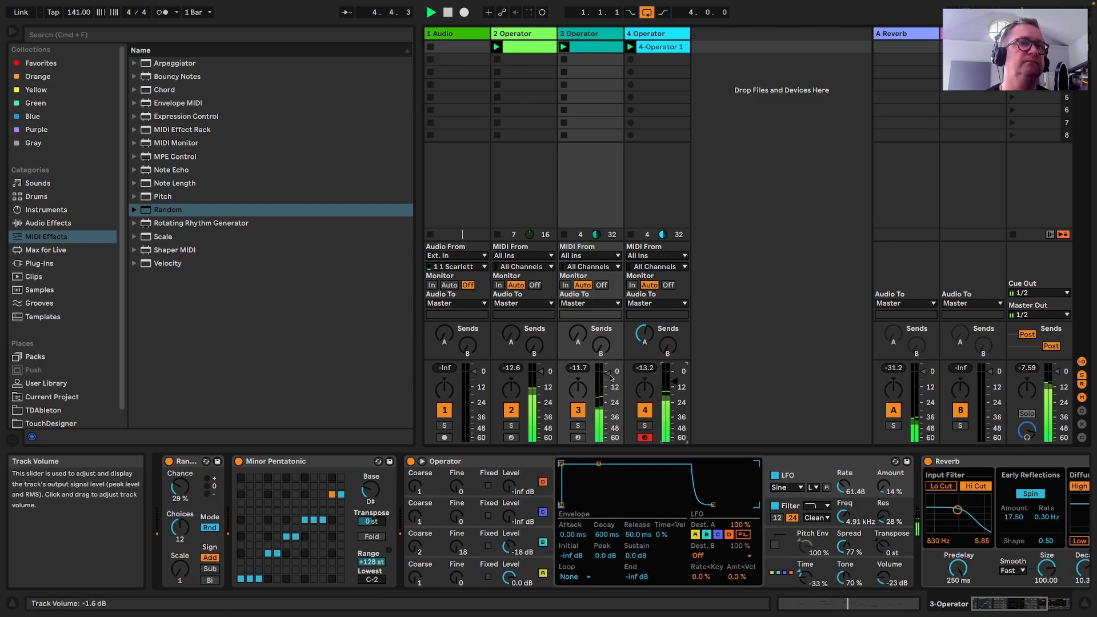
Set track 3's Reverb to 16% Dry/Wet, 17.7 s decay and 1.2 dB diffuse, and switch its input filter from high cut to low cut
scroll(1004, 567, "right", 5)
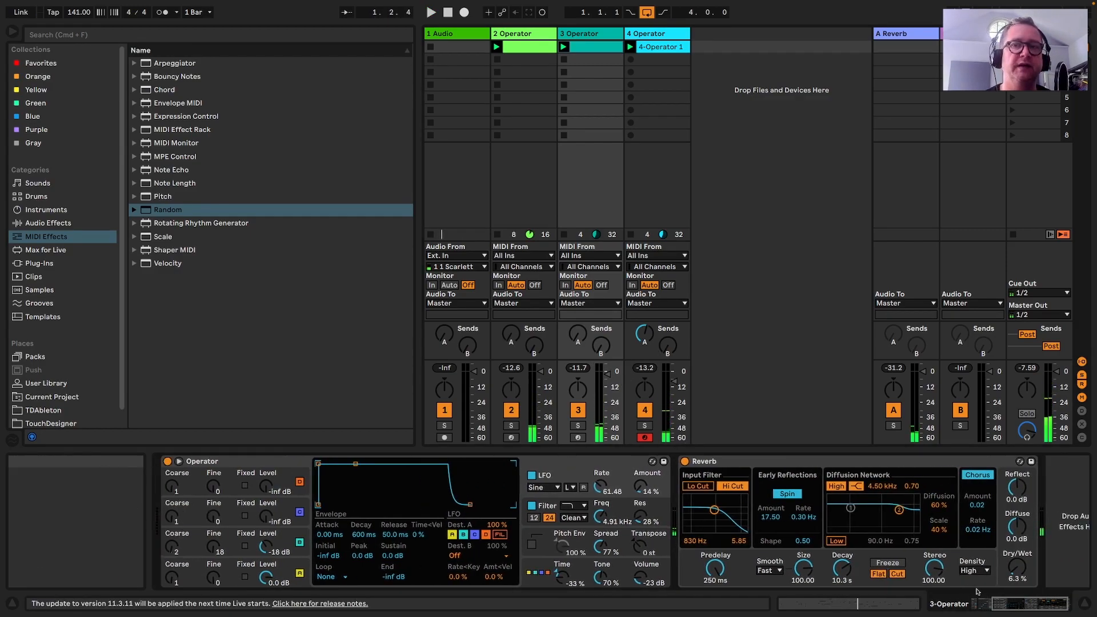
left_click_drag(1015, 571, 1015, 559)
left_click_drag(836, 577, 837, 567)
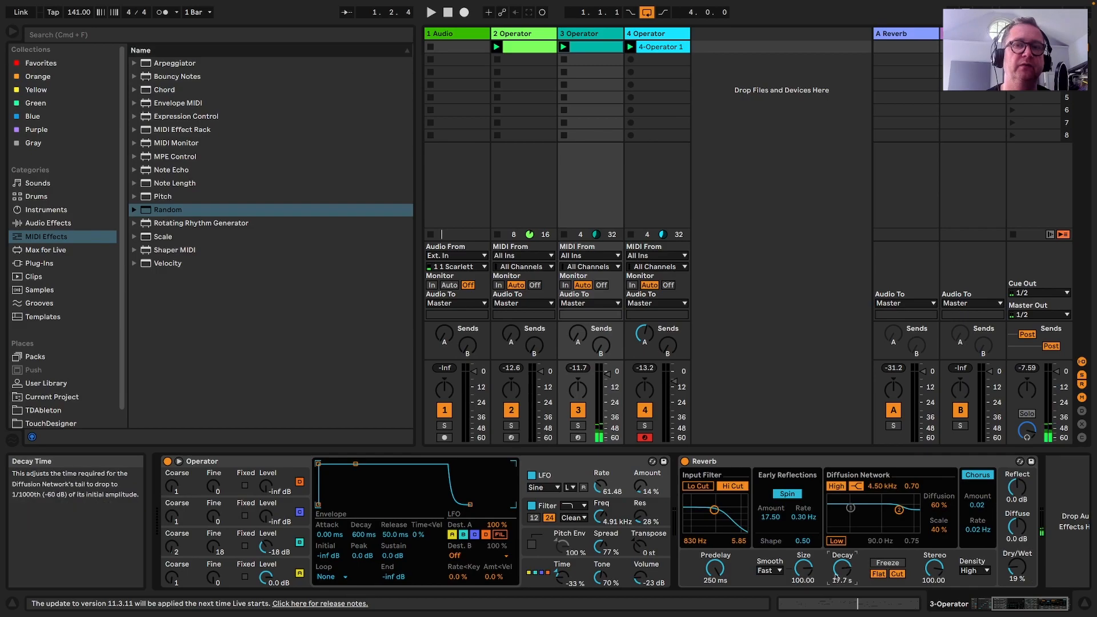
key("space")
left_click_drag(1018, 526, 1017, 520)
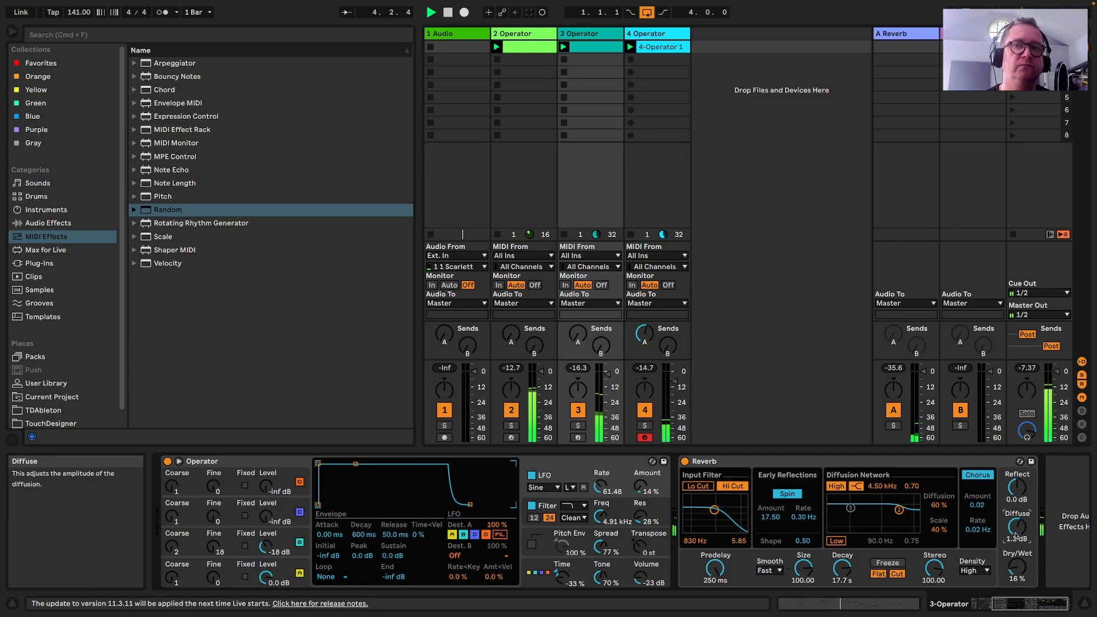
left_click(732, 486)
left_click(699, 486)
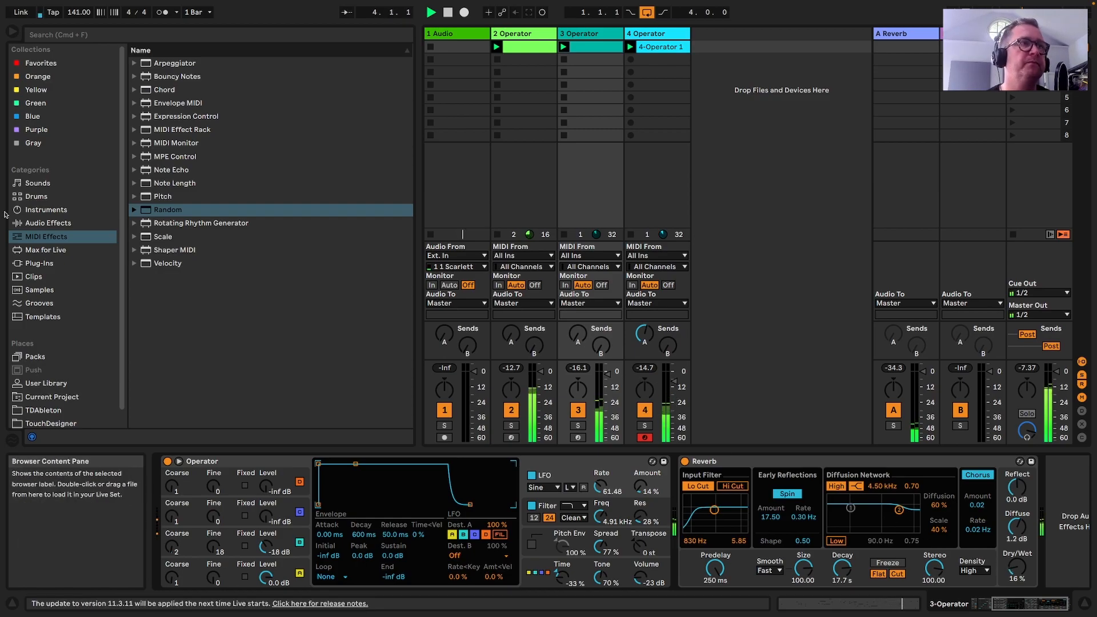
Add a new track with an Operator instrument after track 4
left_click(38, 225)
left_click(35, 210)
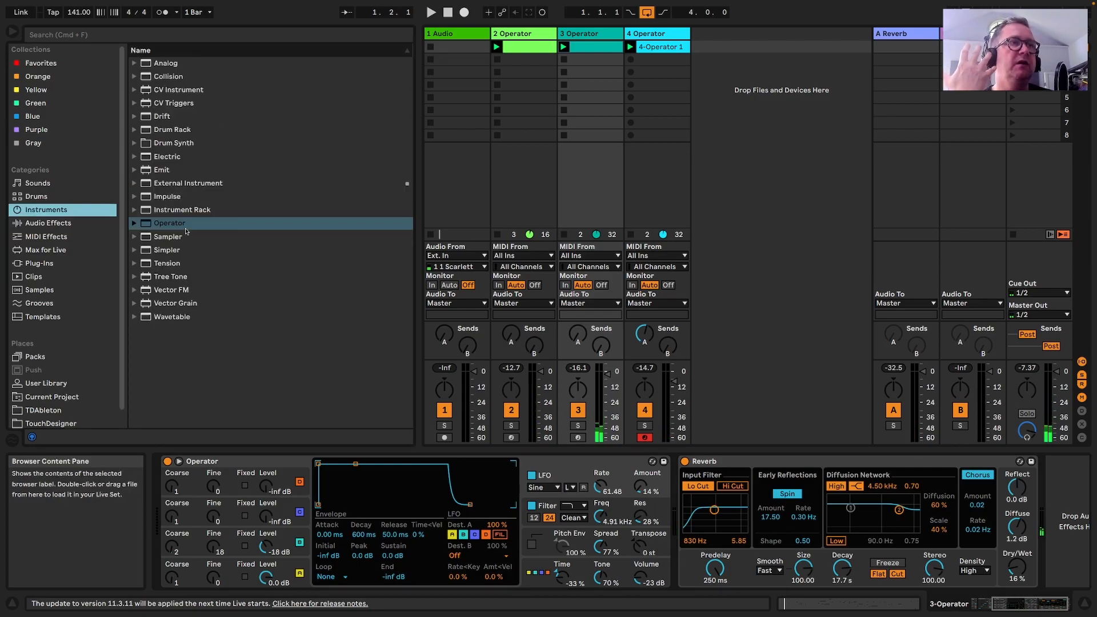
left_click_drag(144, 226, 734, 200)
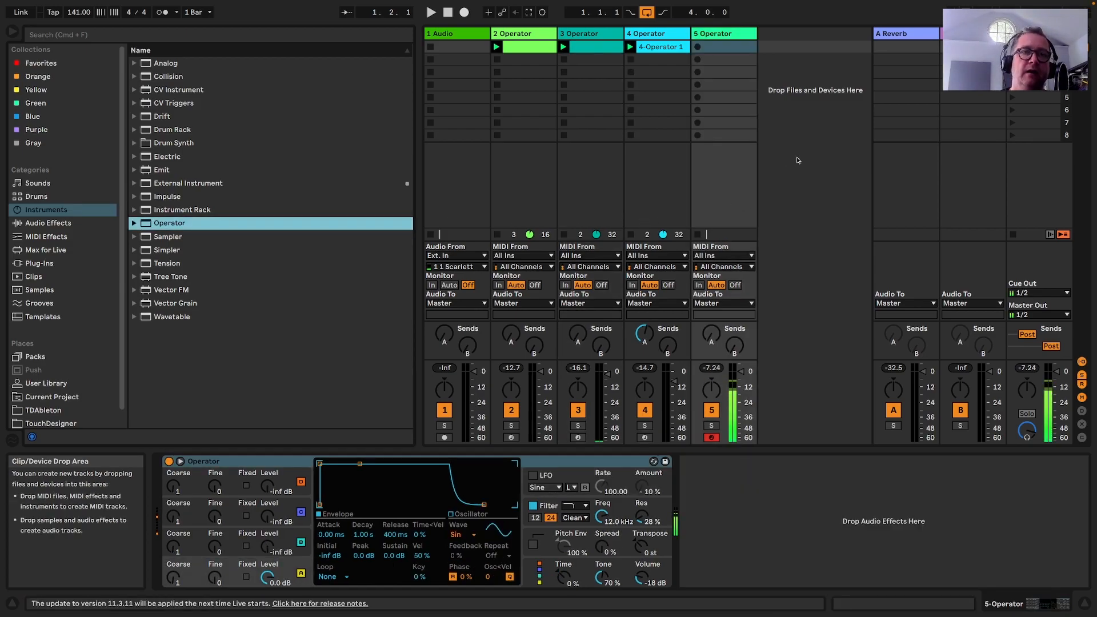
Solo track 2, play it back and examine the notes in its clip
left_click(511, 426)
key("space")
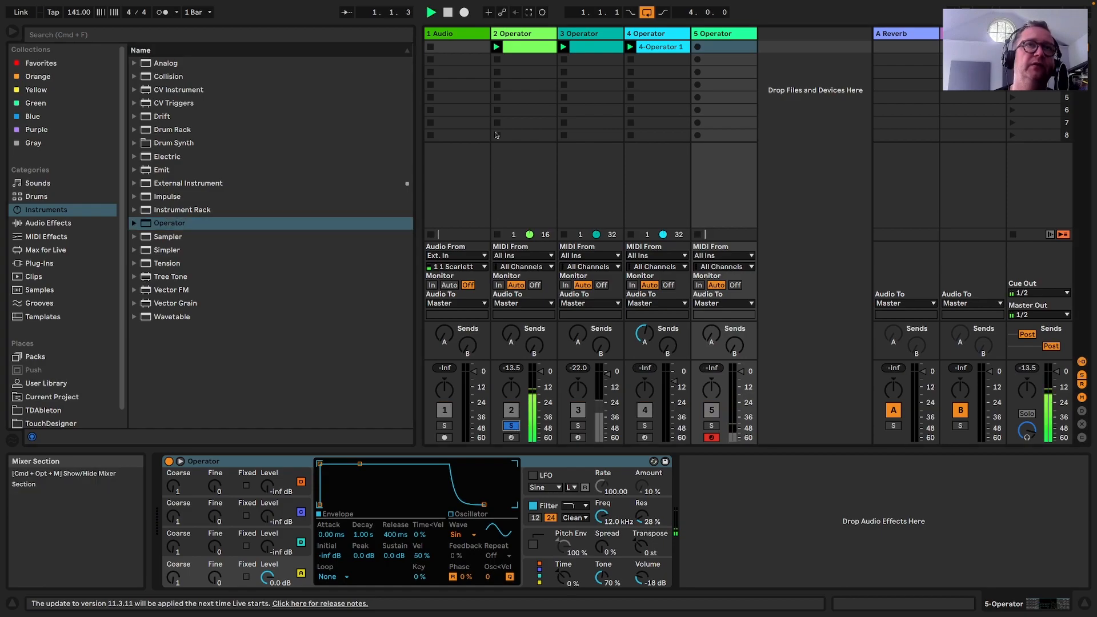
double_click(520, 48)
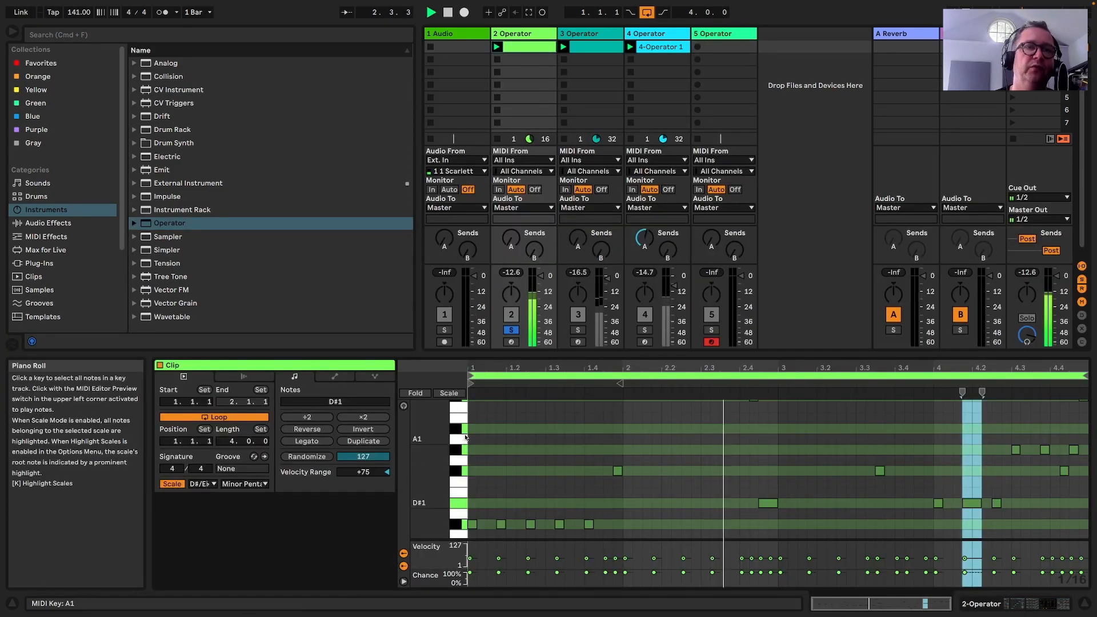
left_click_drag(432, 417, 420, 397)
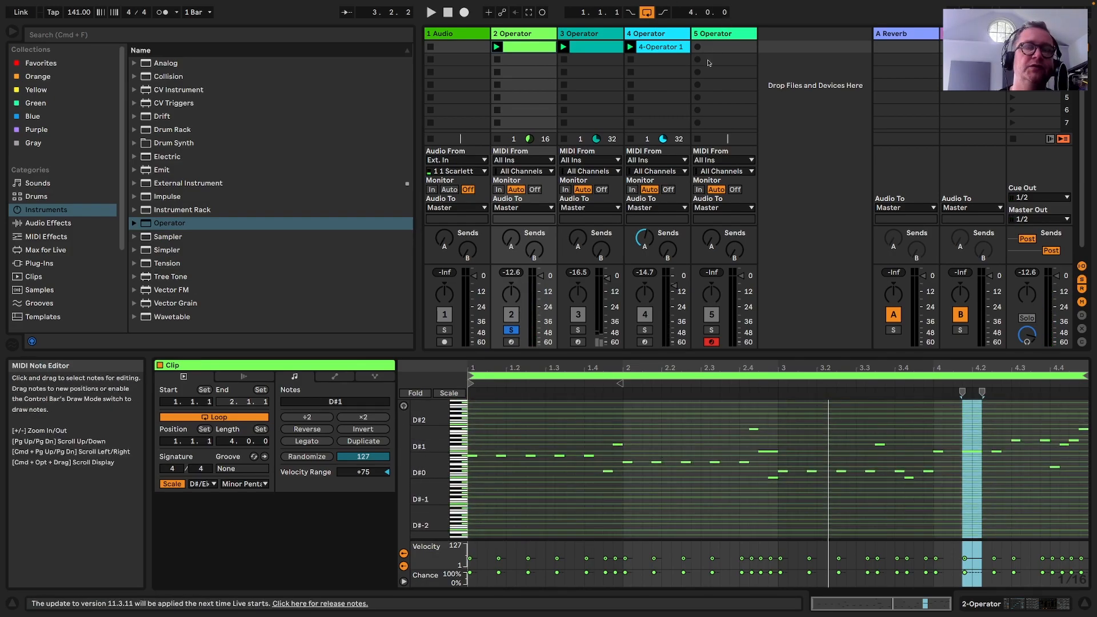
key("space")
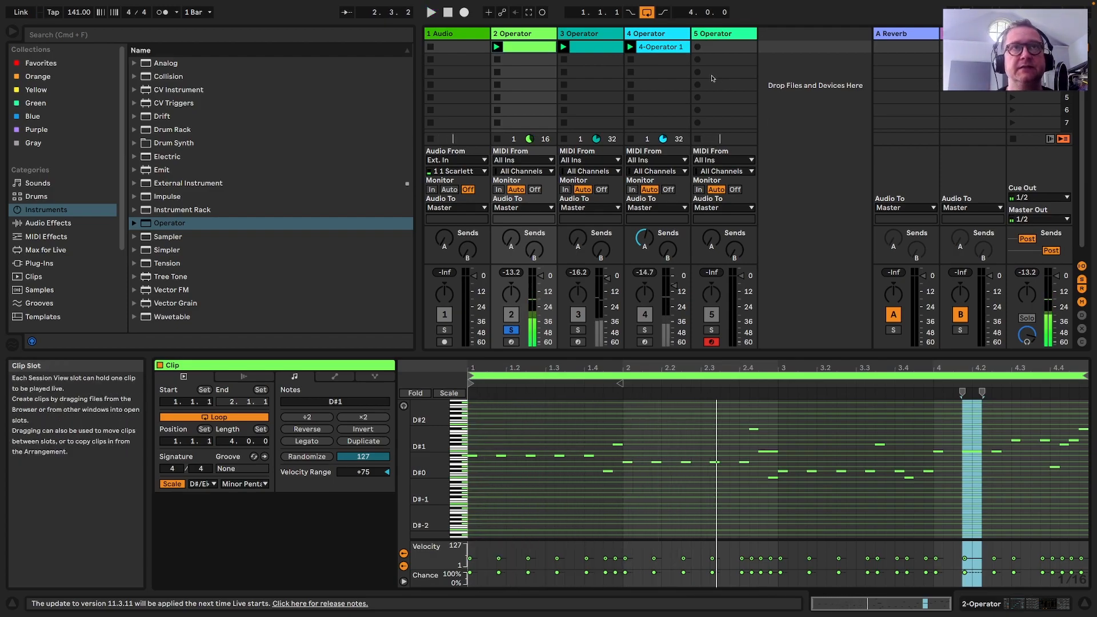
Load a fresh default Operator on track 5, solo the track, and set oscillator A's waveform to Saw 3
left_click(725, 42)
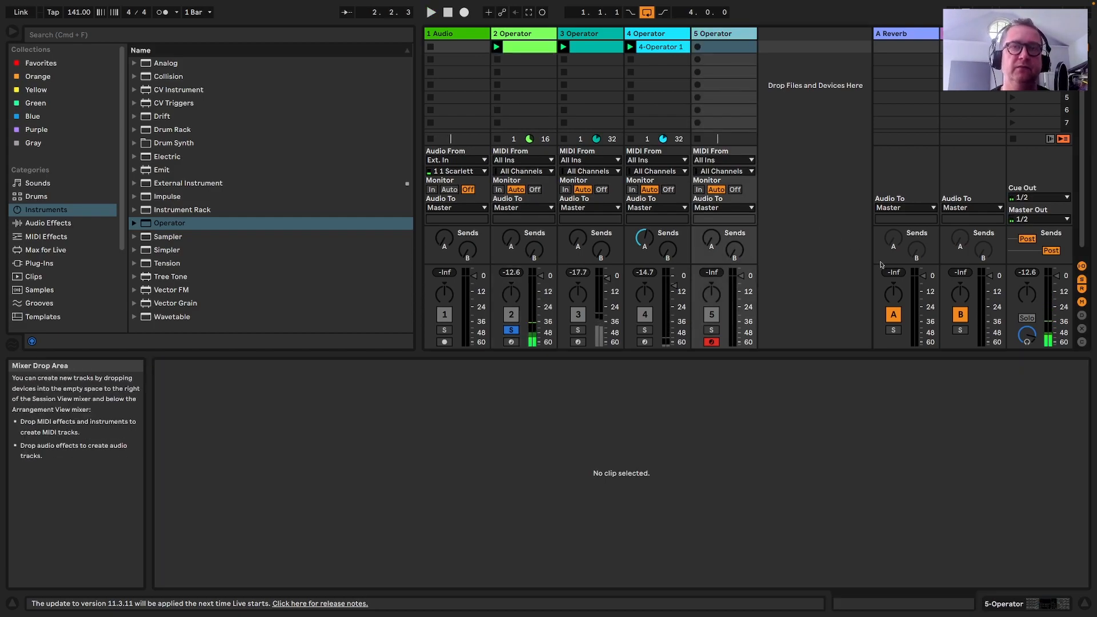
double_click(187, 224)
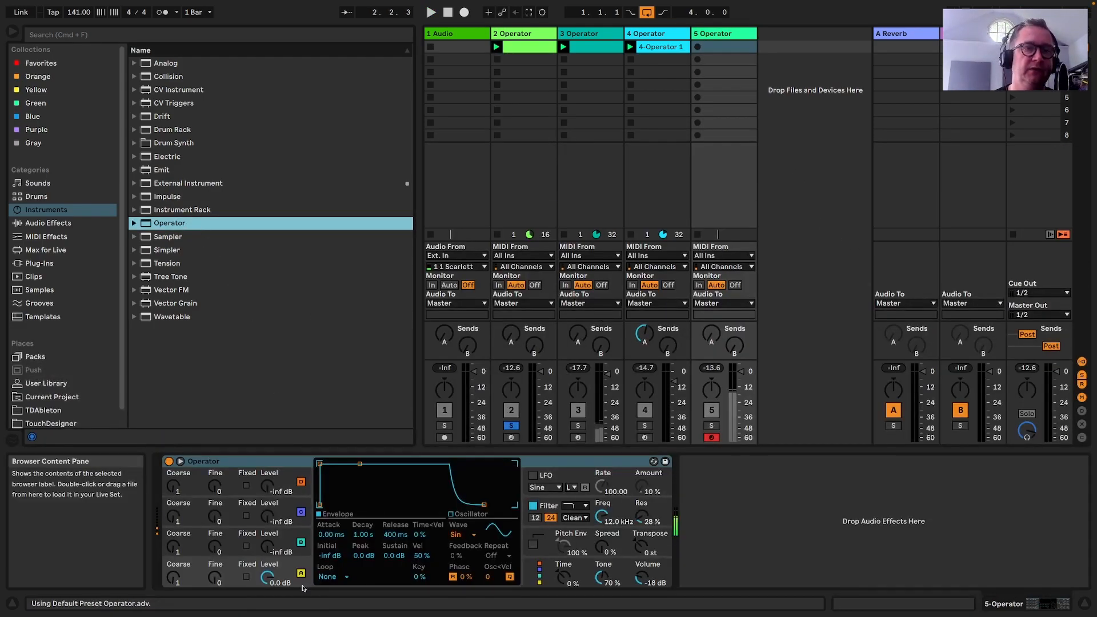
left_click(711, 426)
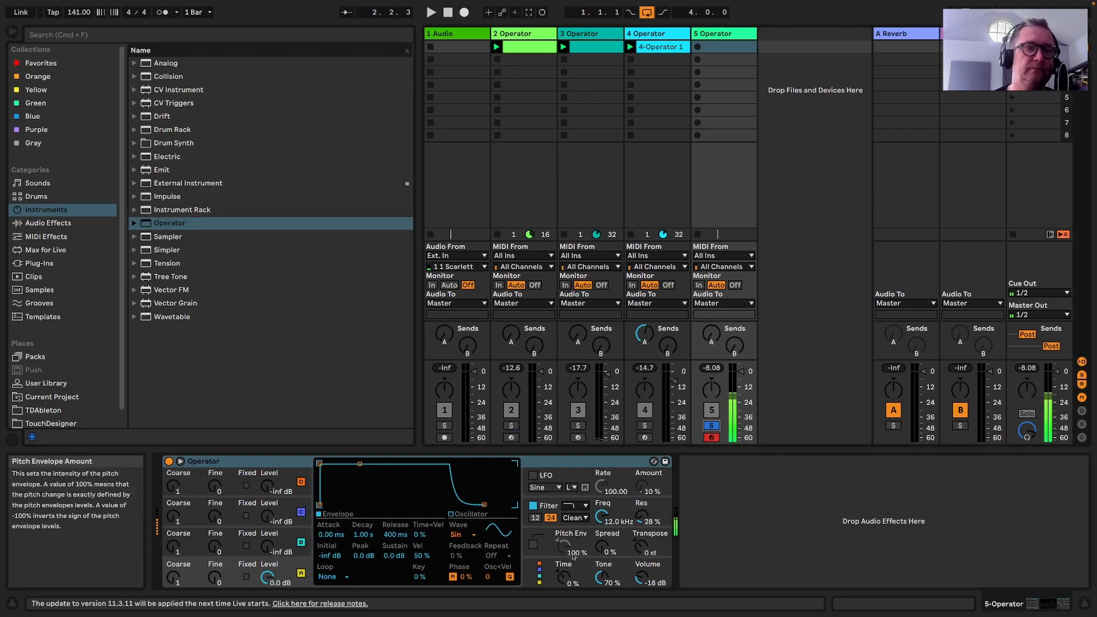
left_click(457, 535)
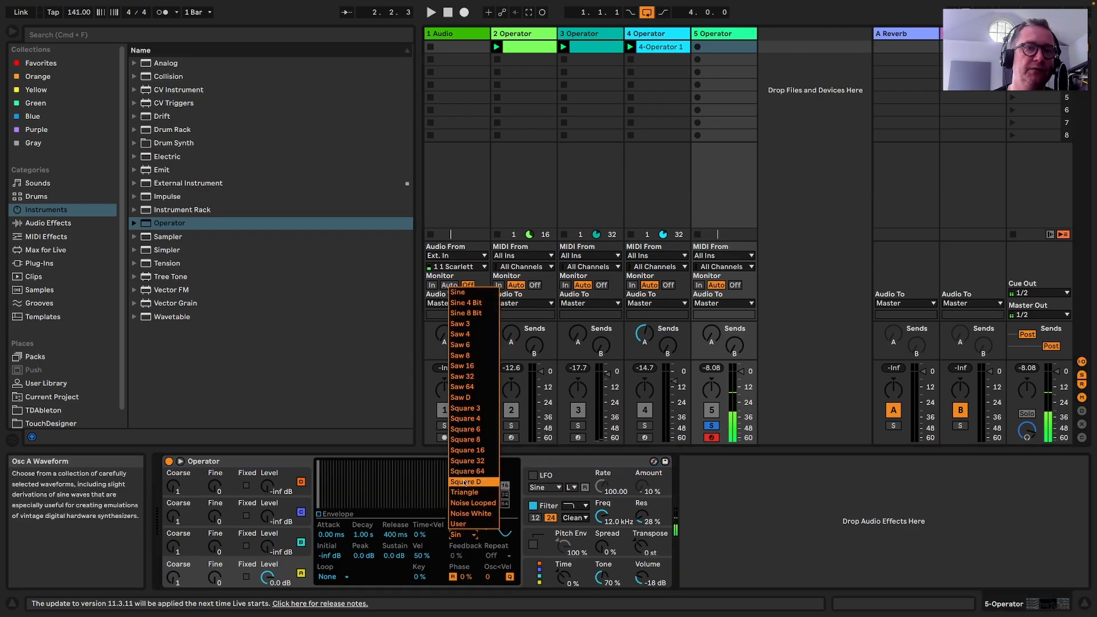
left_click(463, 324)
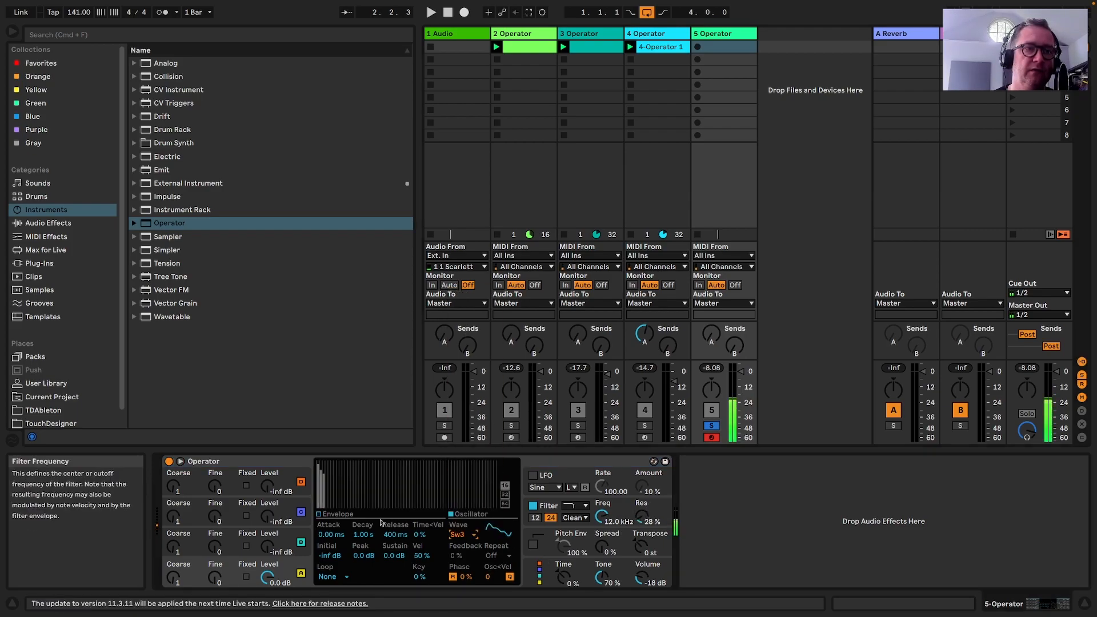
Set oscillator B's level to -5.1 dB and give its envelope a sloped attack, 20.5 s decay and 4.87 s release
left_click(266, 550)
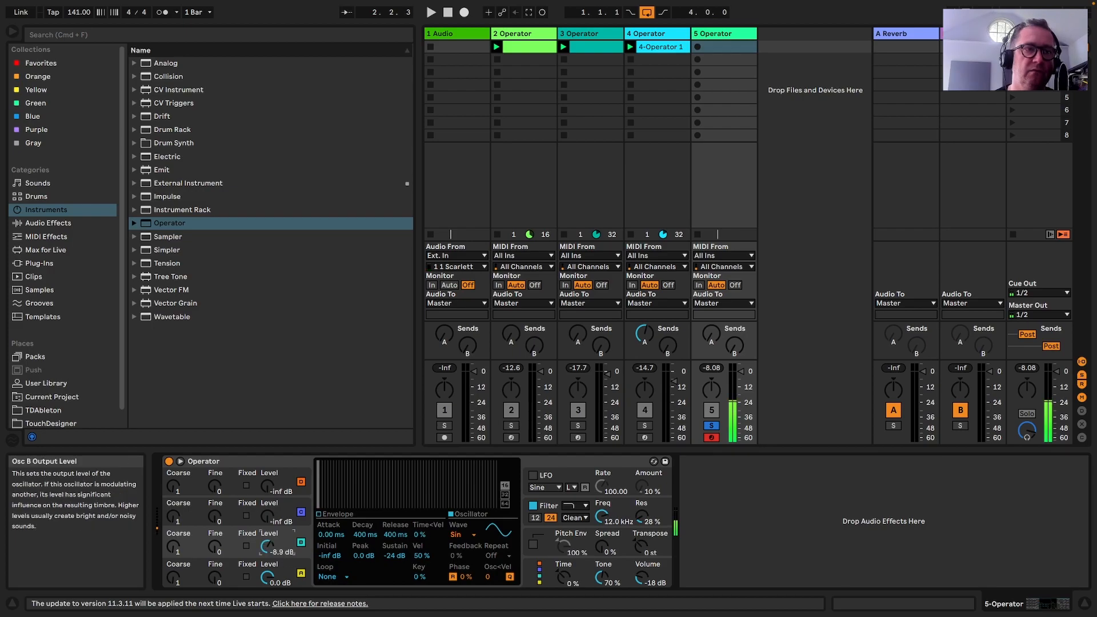
left_click(319, 513)
left_click_drag(319, 464, 412, 464)
left_click_drag(484, 505, 499, 505)
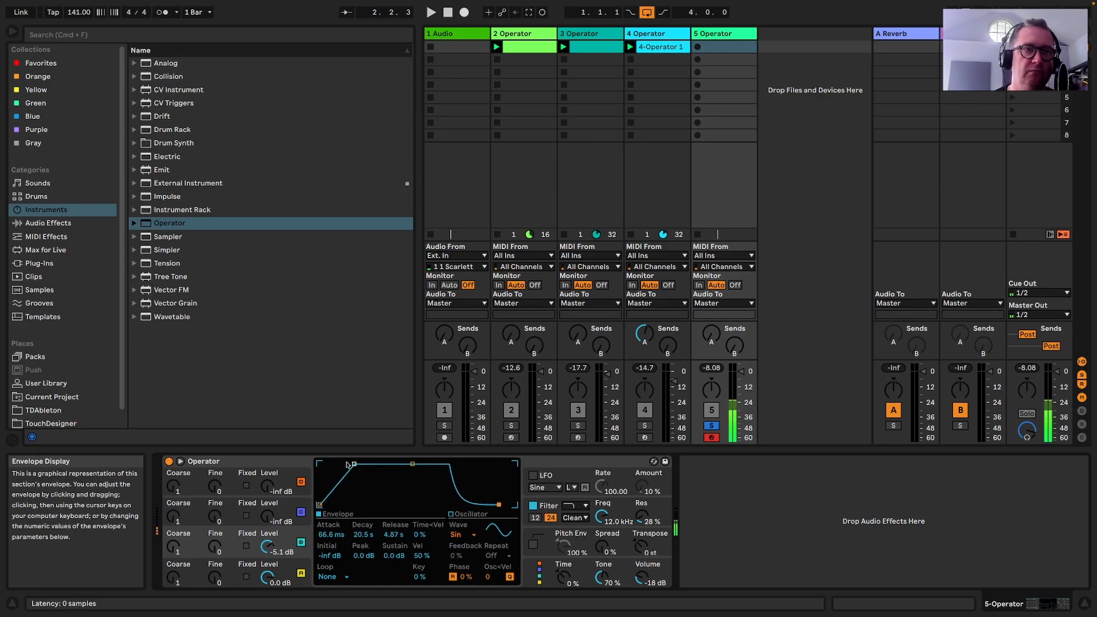
Shape oscillator A's envelope with about 276 ms decay, -20 dB sustain and 60 s release
left_click(291, 565)
left_click_drag(360, 465, 350, 486)
left_click_drag(484, 505, 514, 505)
left_click_drag(351, 485, 359, 487)
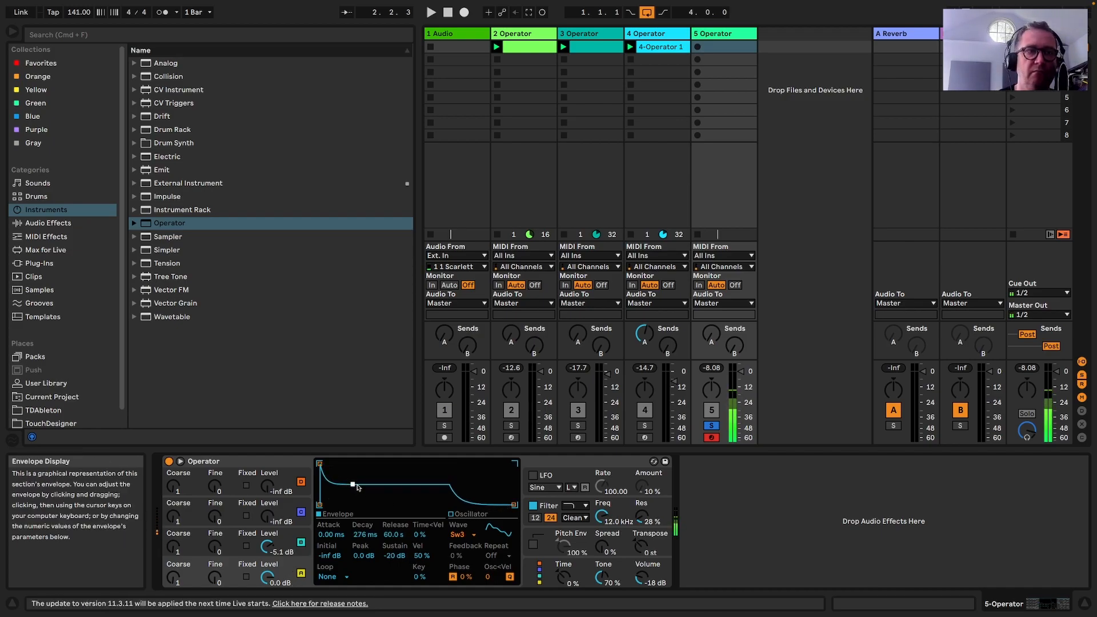
Set oscillator B's coarse frequency to 0.5 and change the filter to high-pass with a cutoff of about 1.01 kHz
left_click(177, 551)
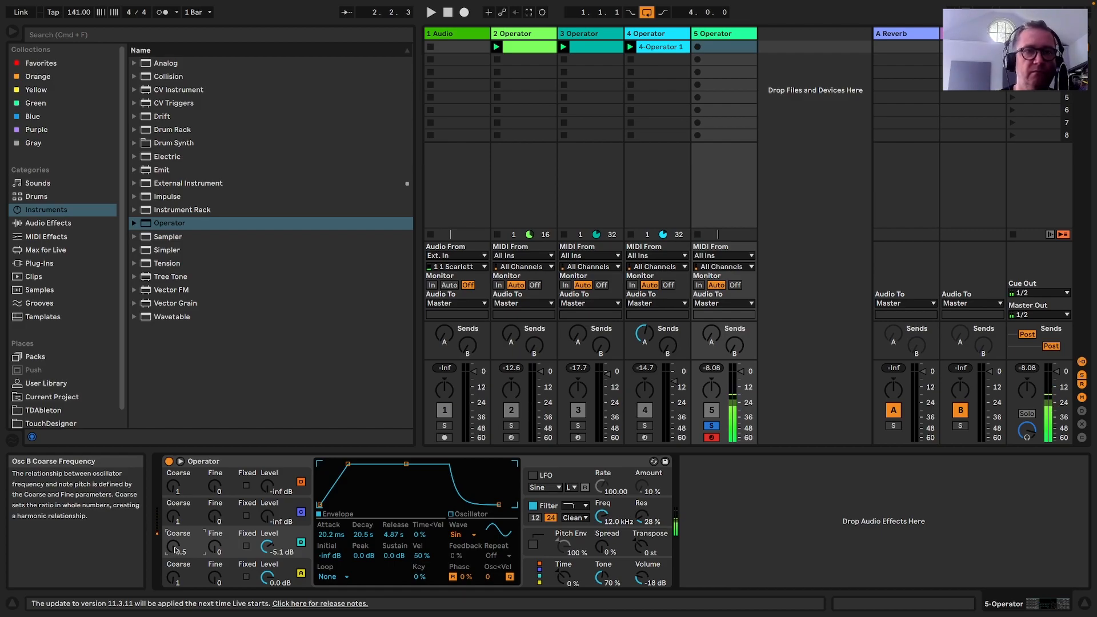
left_click(576, 506)
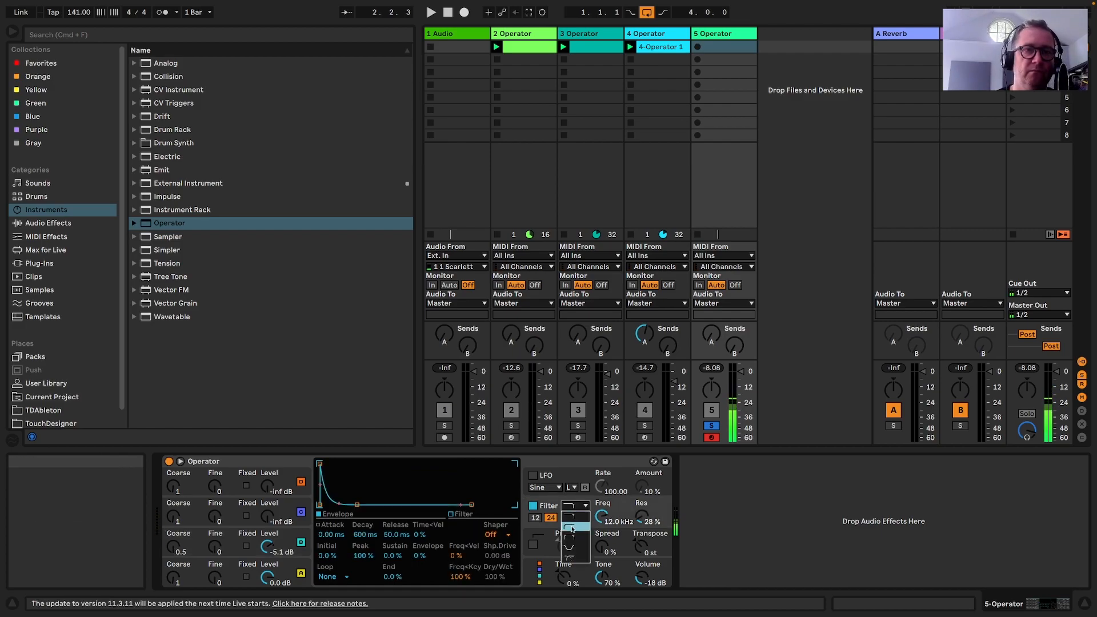
left_click(572, 528)
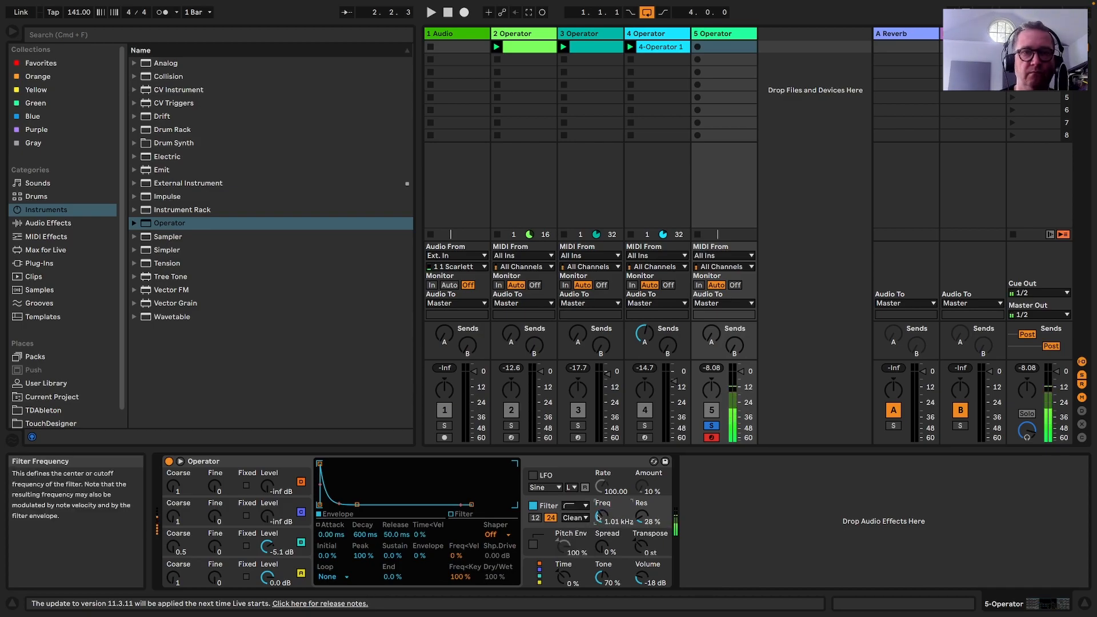
Reshape oscillator B's envelope to start at 0.0 dB and dip to about -29 dB with a 5.35 ms attack
left_click(297, 550)
left_click_drag(348, 464, 342, 498)
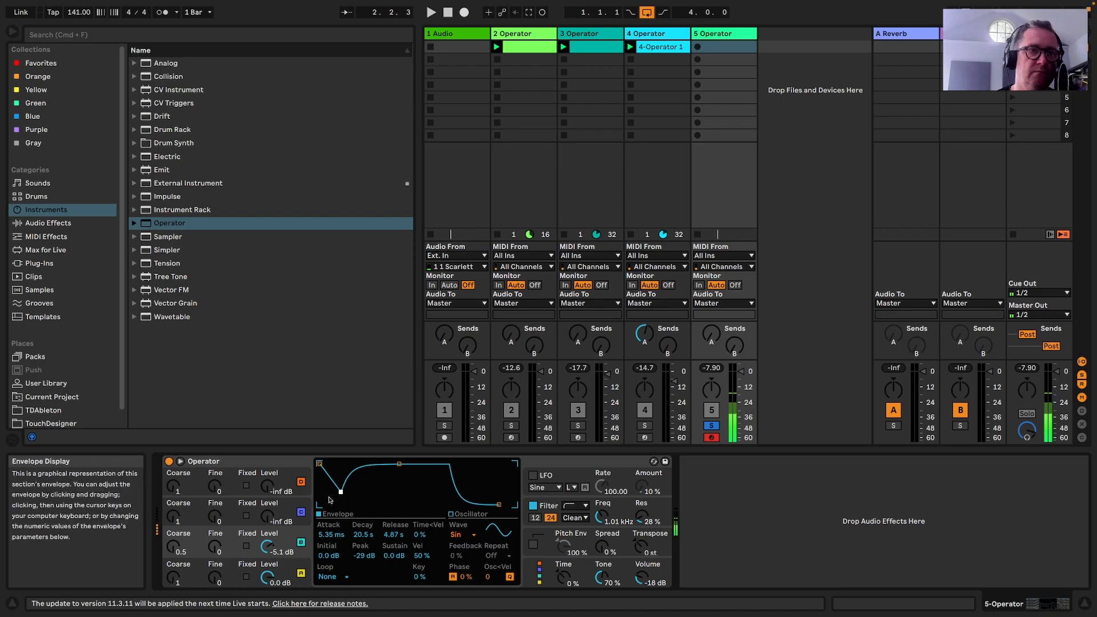
Set oscillator A's envelope to 719 ms decay, 0.0 dB sustain and 29.3 s release, and raise oscillator C's level to -5.0 dB
left_click(285, 565)
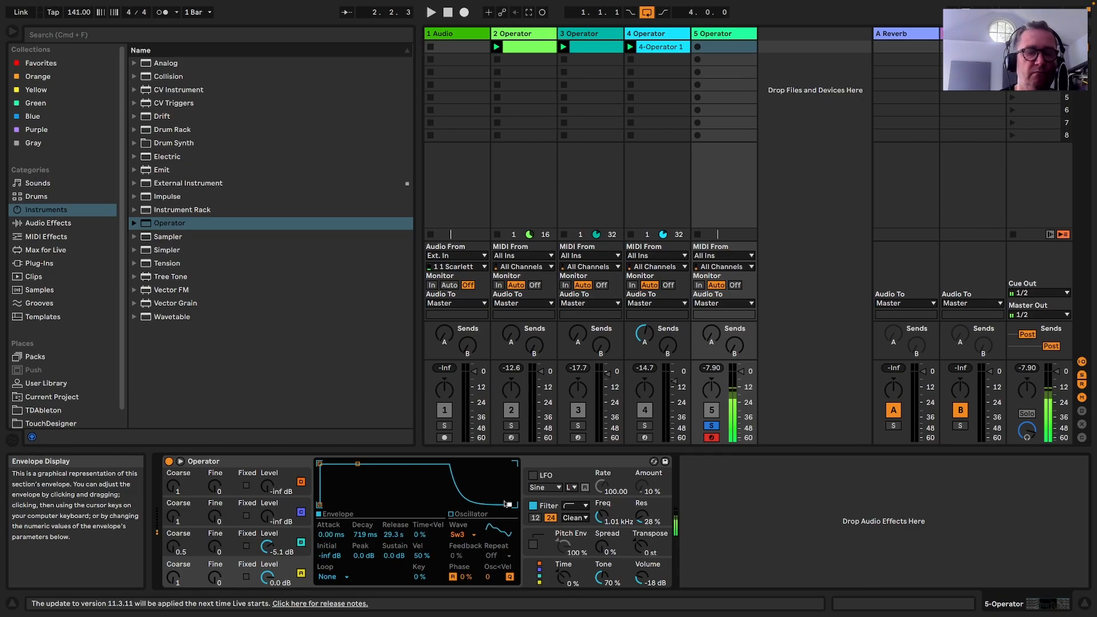
left_click_drag(267, 517, 267, 512)
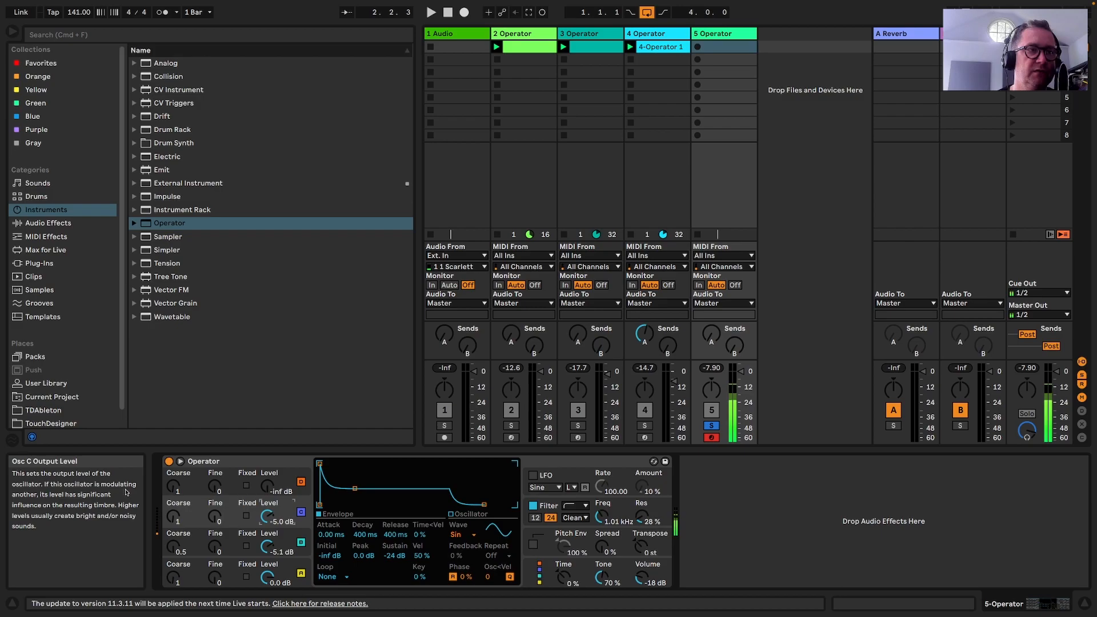
Set oscillator C's envelope to about 0.25 ms attack, 4.32 s decay and 0.0 dB sustain, Time to -26% and oscillator B's level to -34 dB
left_click_drag(355, 489, 369, 464)
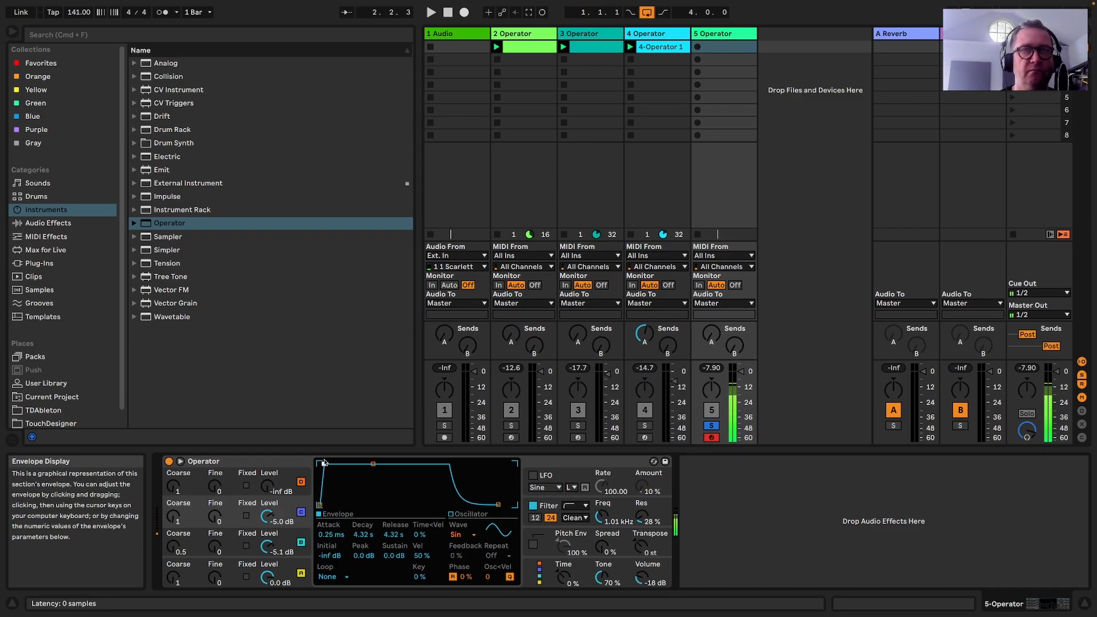
left_click_drag(563, 576, 563, 586)
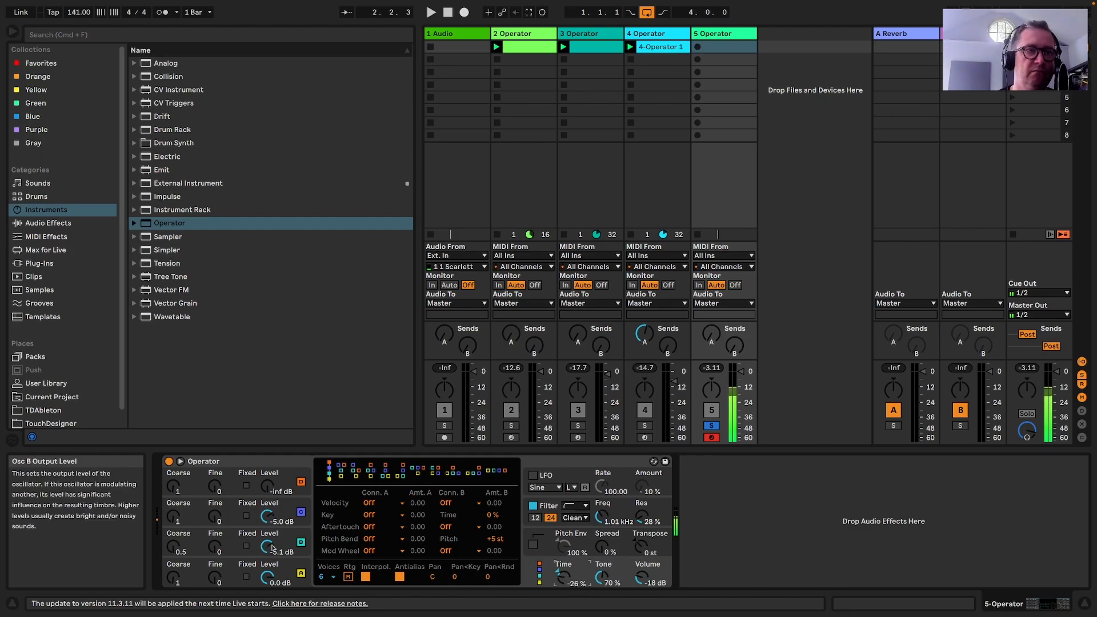
left_click_drag(267, 547, 267, 557)
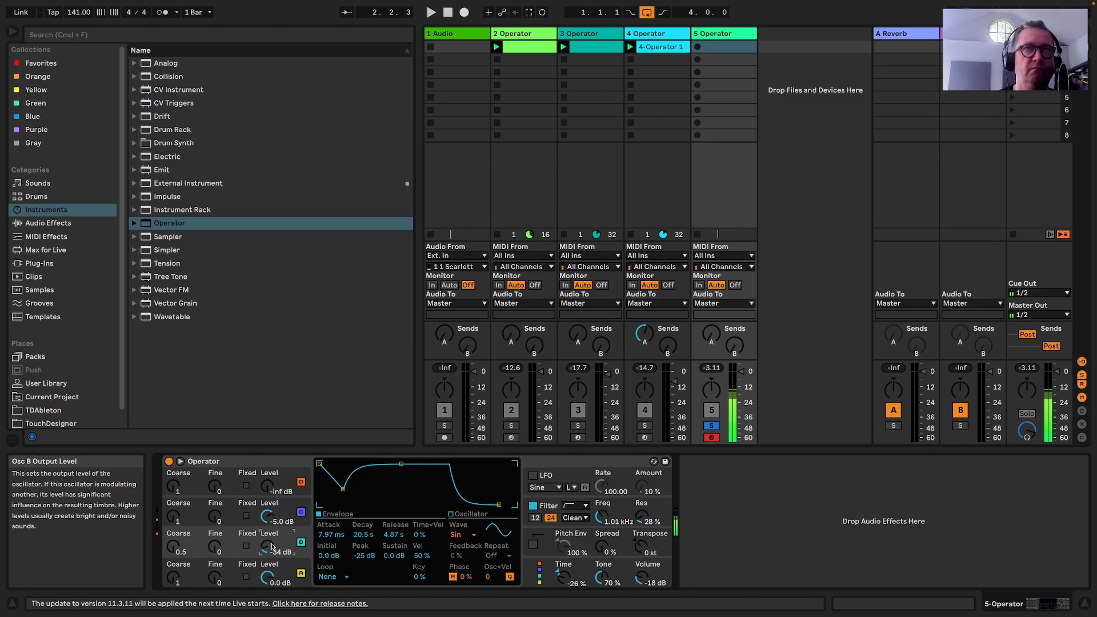
Create a four-bar looping clip in track 5's first slot with an A#3 note at 1.1.1 and launch it
double_click(712, 53)
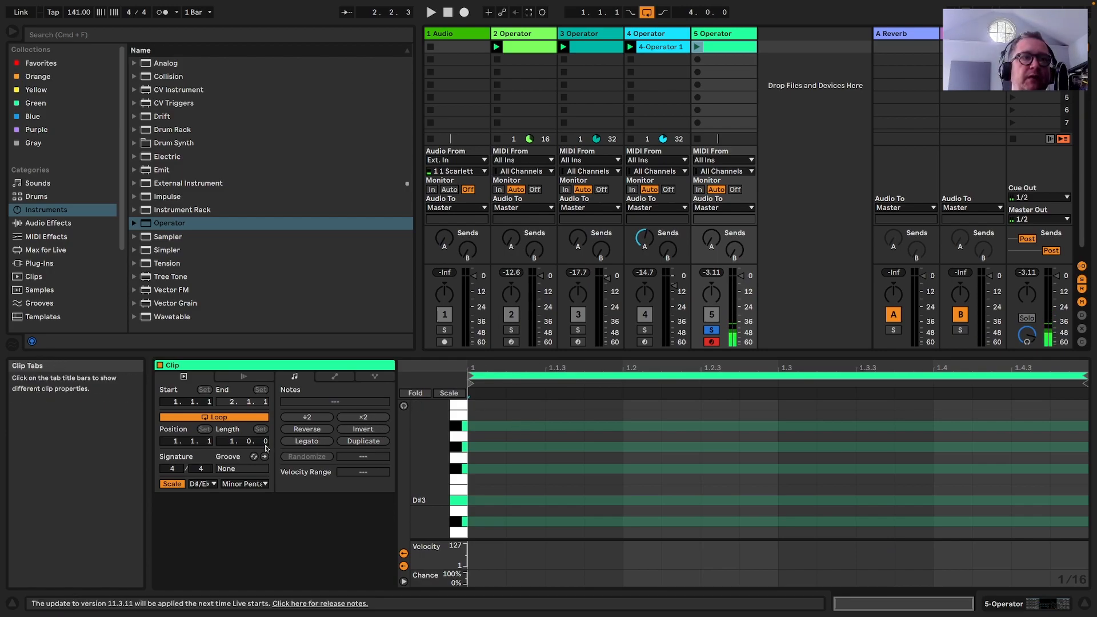
left_click_drag(235, 440, 235, 424)
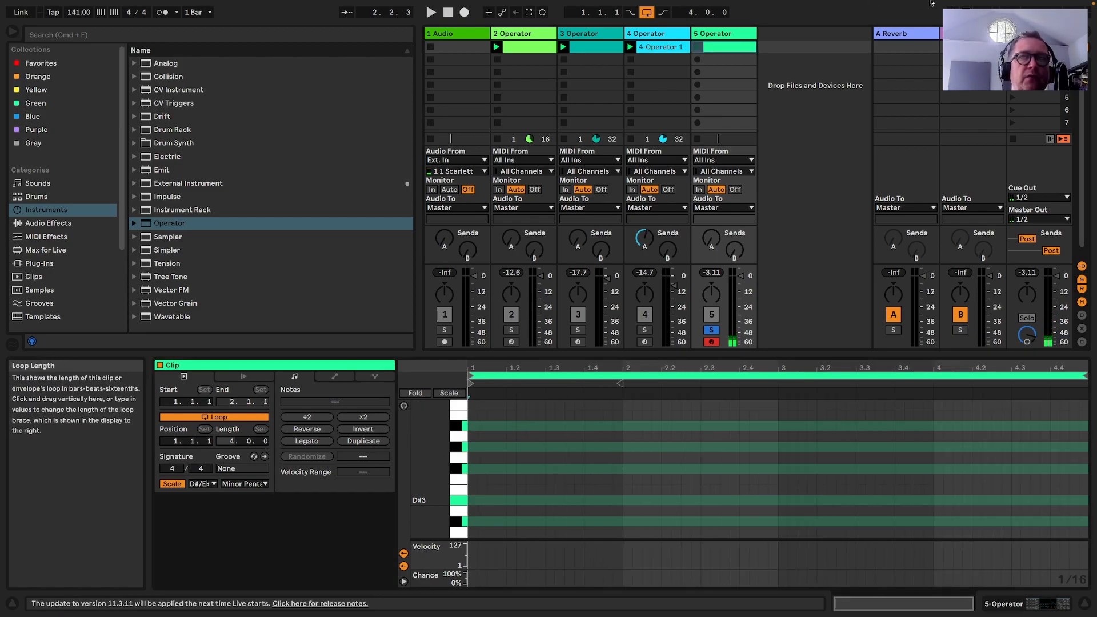
left_click(476, 425)
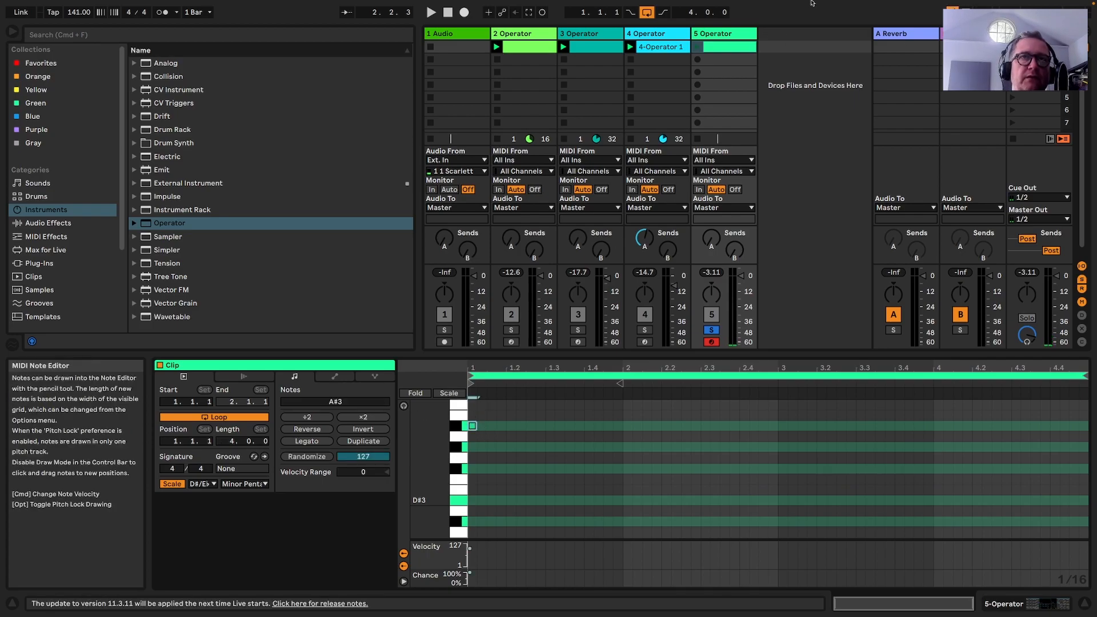
left_click(697, 48)
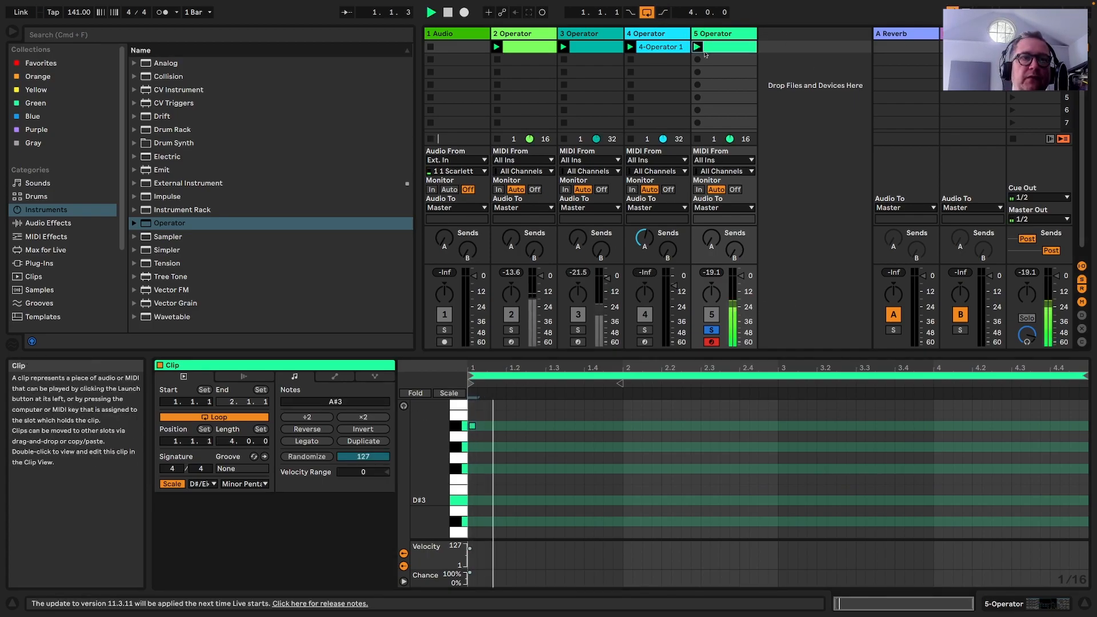
Add sixteenth notes in bar 1: A#3 at 1.2.2, 1.3.1, 1.4.2 and 1.4.4, D#4 at 1.3.2 and 1.4.1, and G#3 at 1.3.3
left_click(523, 425)
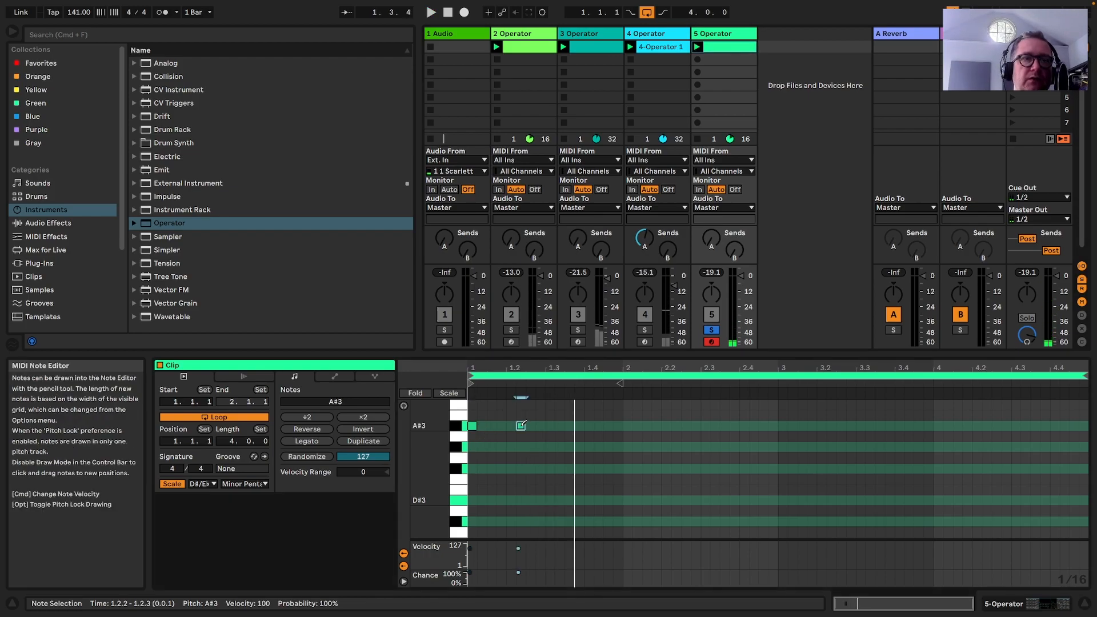
left_click(551, 426)
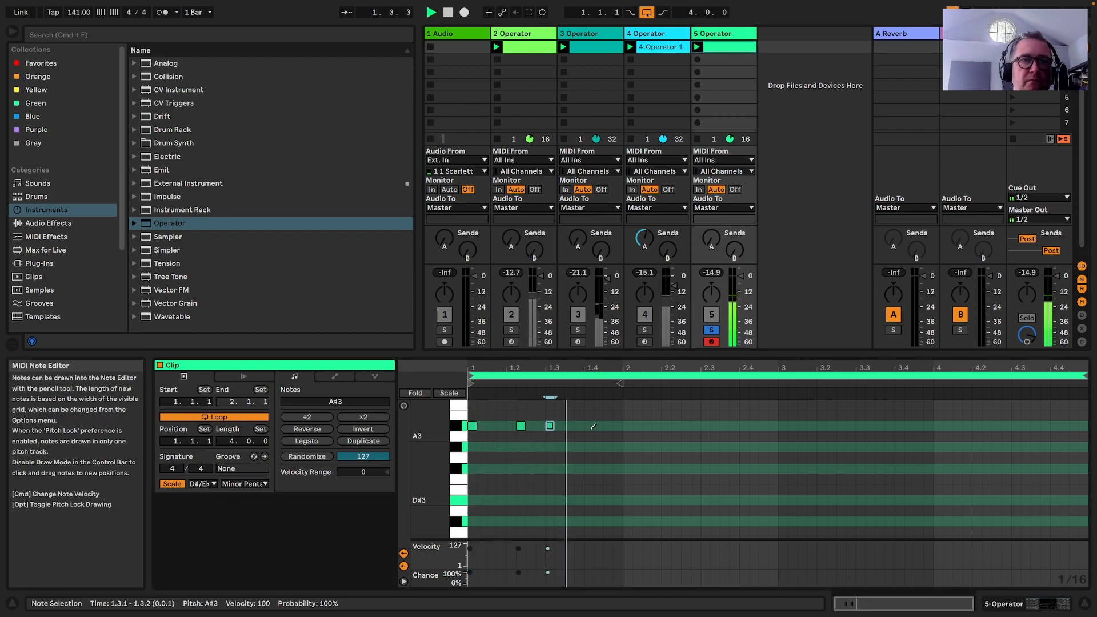
scroll(579, 430, "up", 1)
scroll(580, 429, "up", 1)
left_click(559, 413)
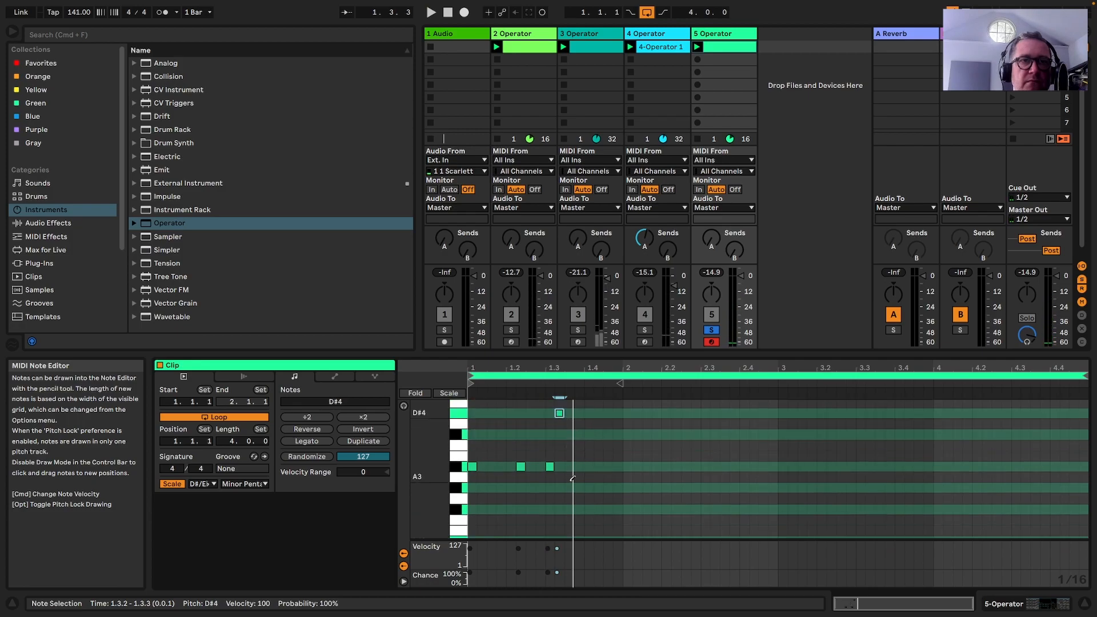
left_click(569, 488)
left_click(589, 413)
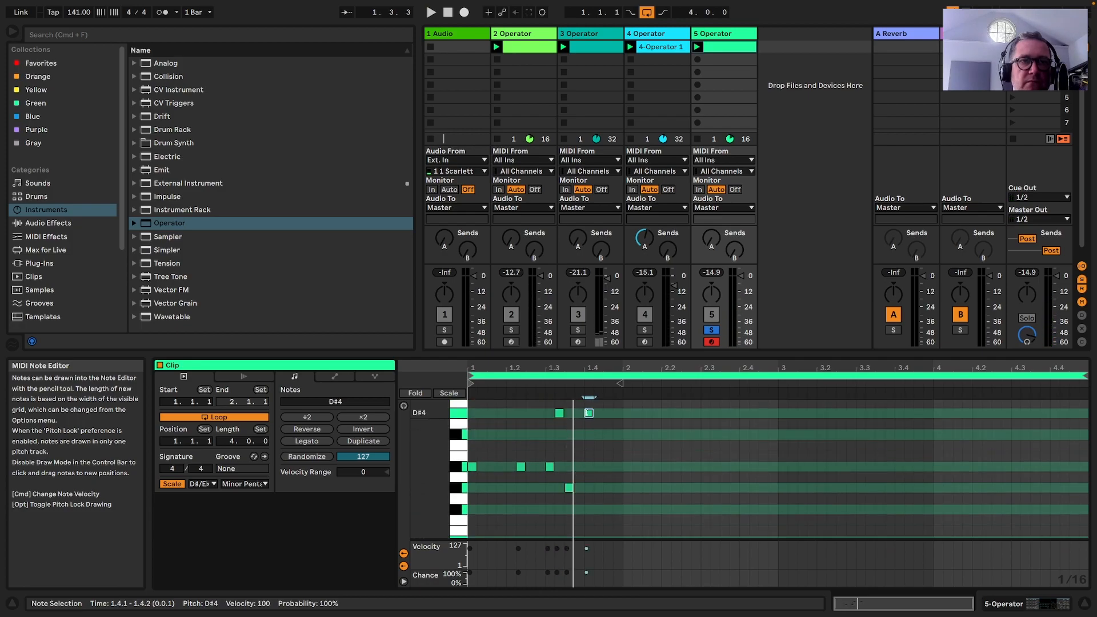
left_click(598, 465)
key("space")
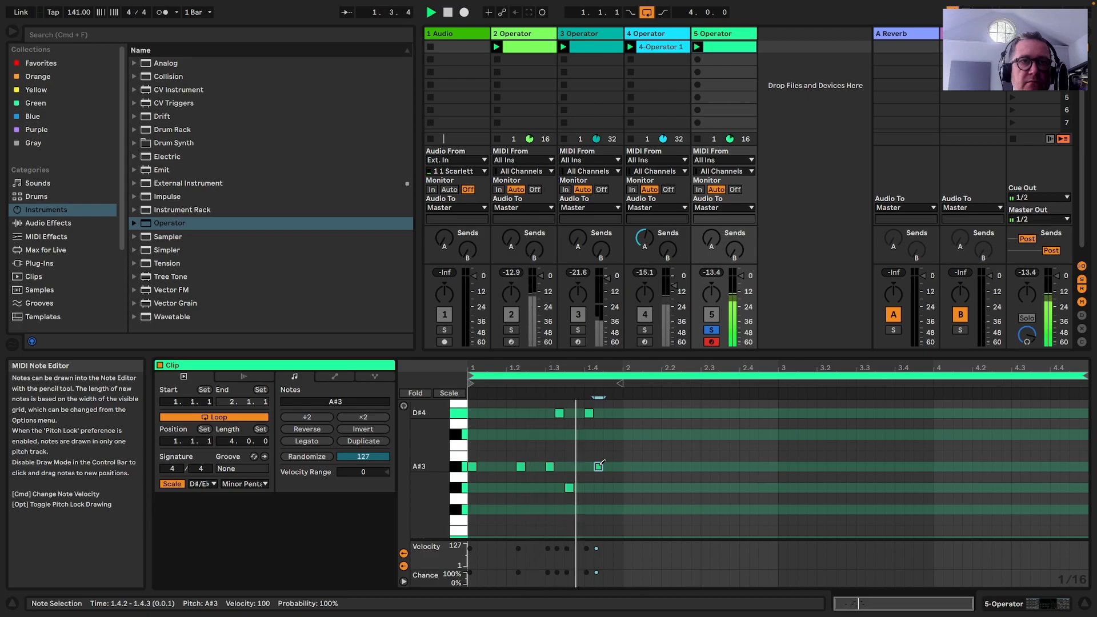
left_click(617, 466)
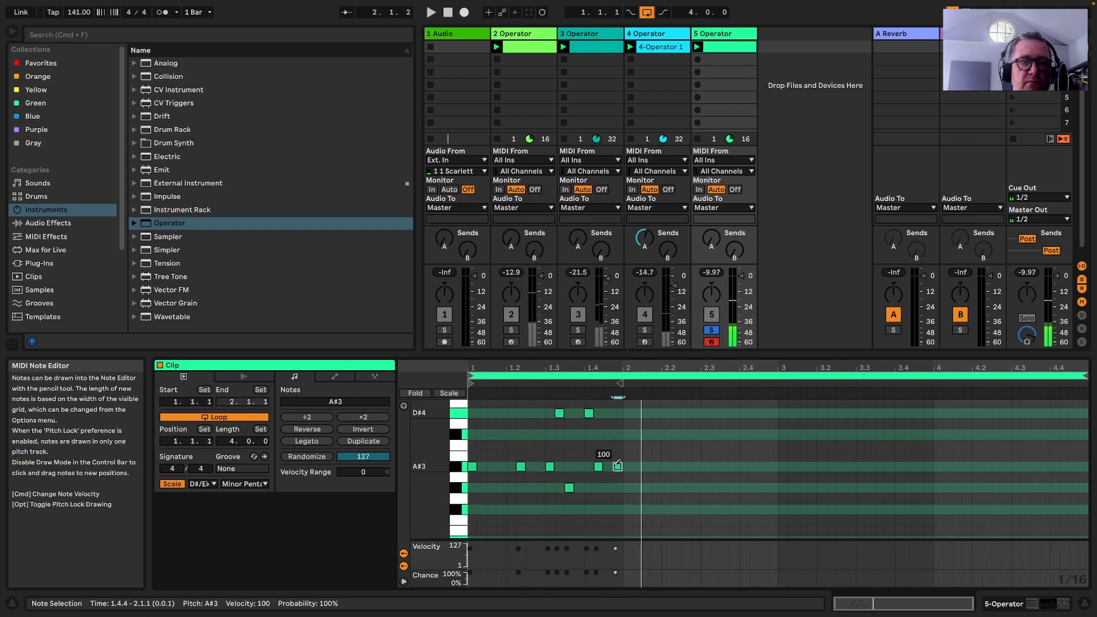
Add G#3 sixteenth notes at 2.1.2 and 2.2.1 in bar 2
left_click(638, 488)
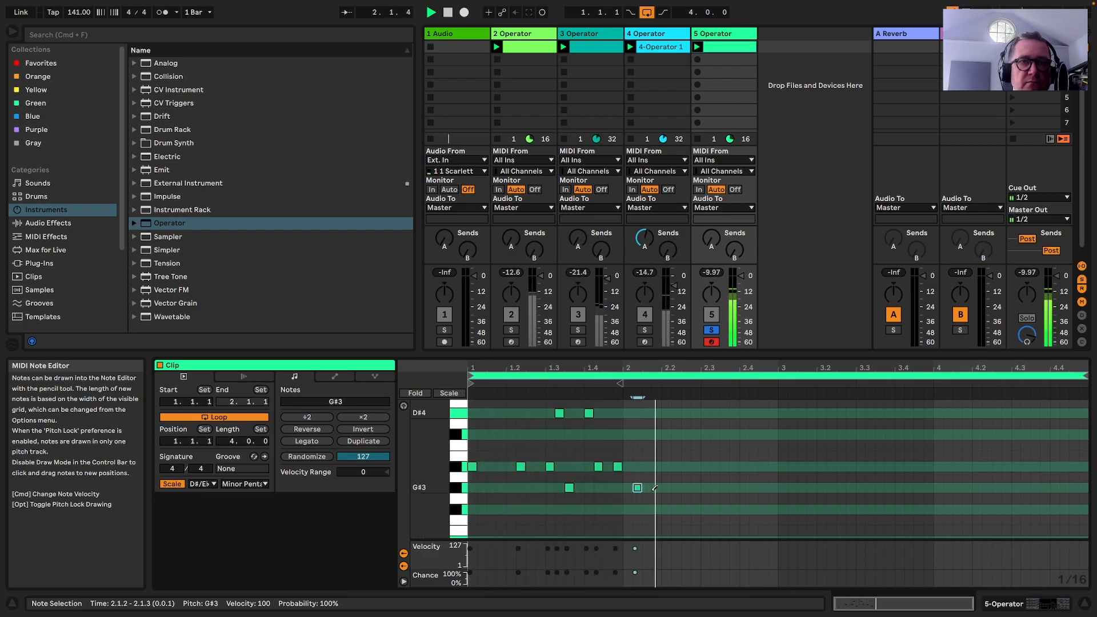
left_click(676, 488)
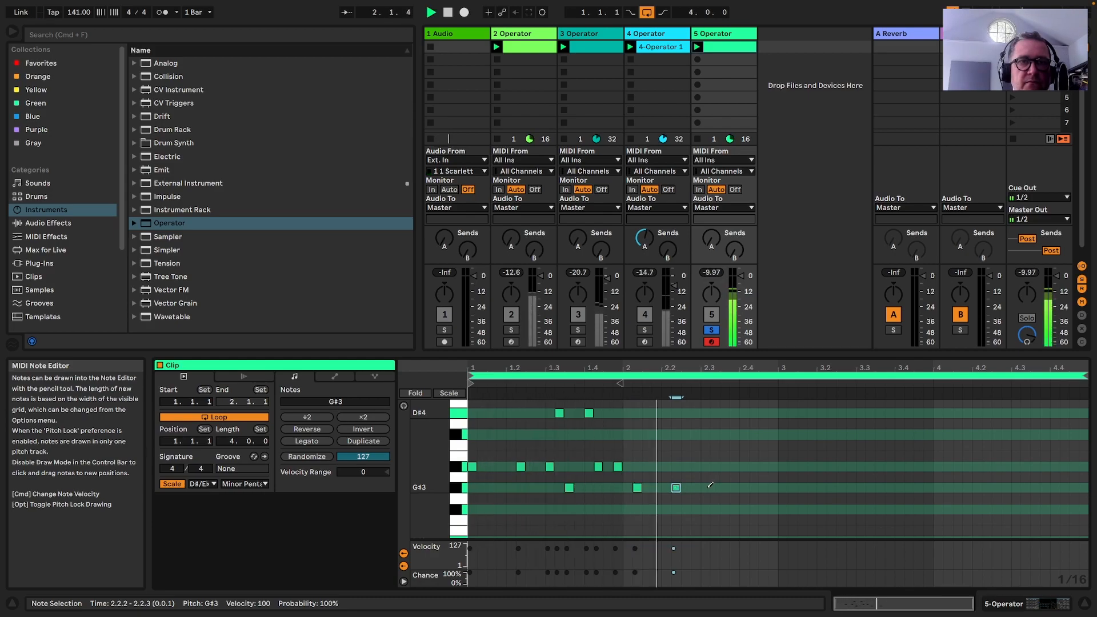
key("space")
left_click(676, 487)
left_click(667, 487)
key("space")
Add a G#3 note at 2.2.4, shift the bar's first G#3 to 2.1.1, and play the clip
left_click(705, 488)
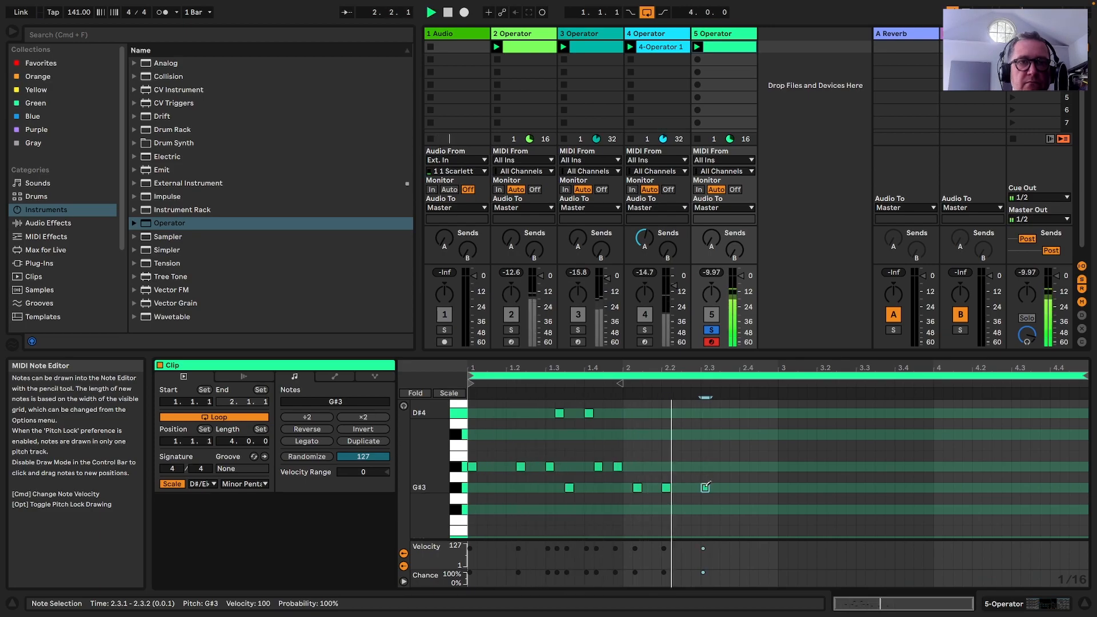
left_click_drag(639, 487, 629, 487)
key("space")
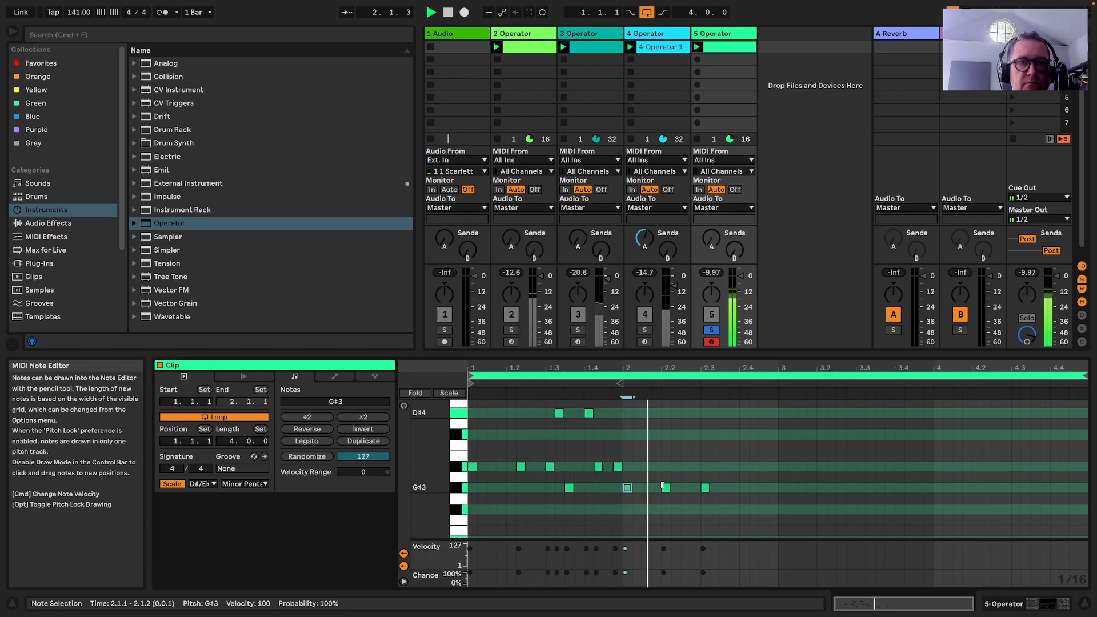
left_click(693, 486)
left_click(706, 487)
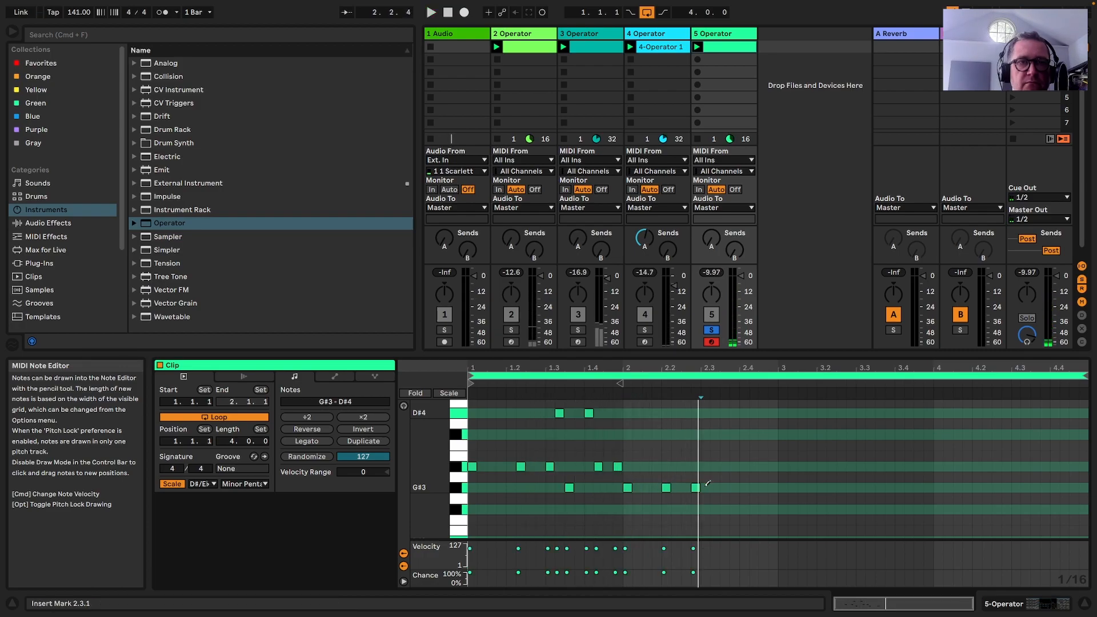
key("space")
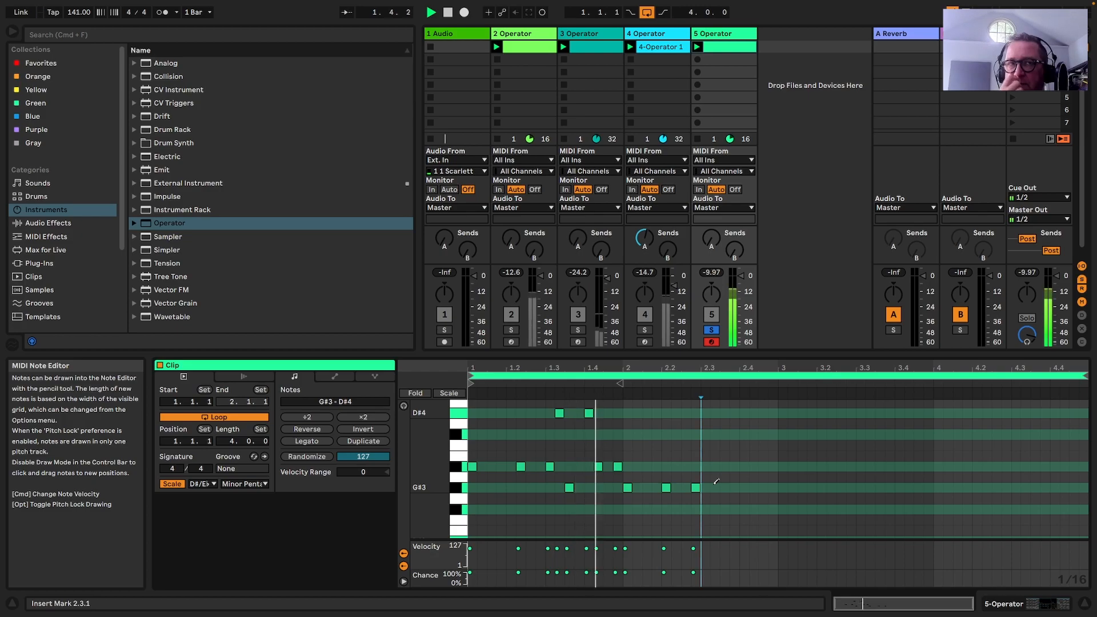
Add G#3 sixteenth notes at 2.3.3 and 2.4.2, and play the clip
key("space")
left_click(724, 487)
left_click(753, 487)
key("space")
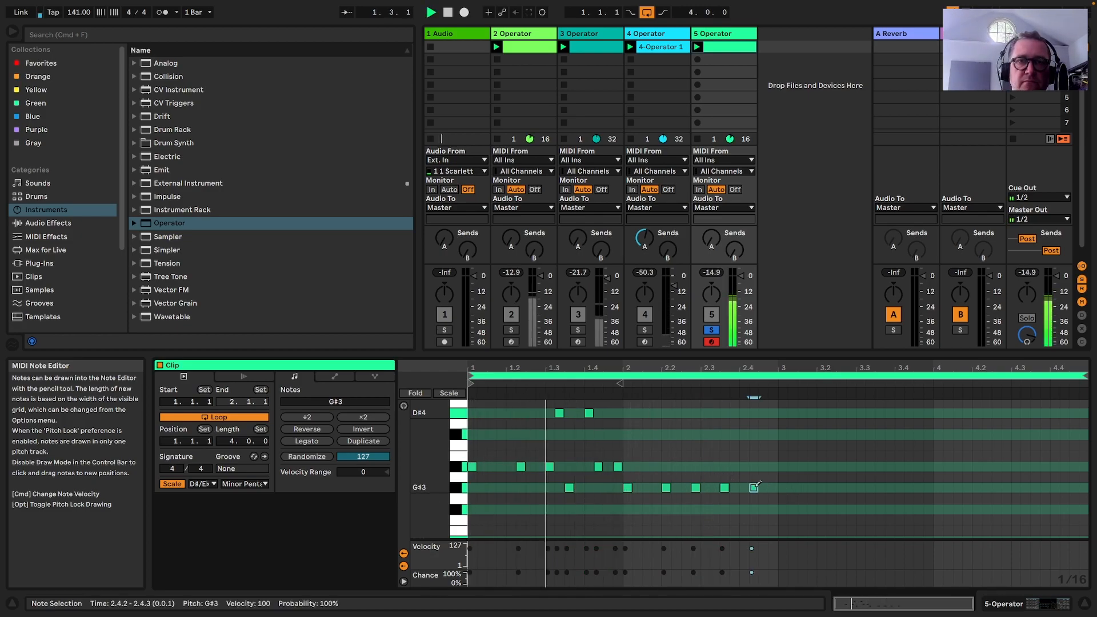
Place a D#4 note at 2.4.1, listen to it, and replace it with C#4
left_click(744, 413)
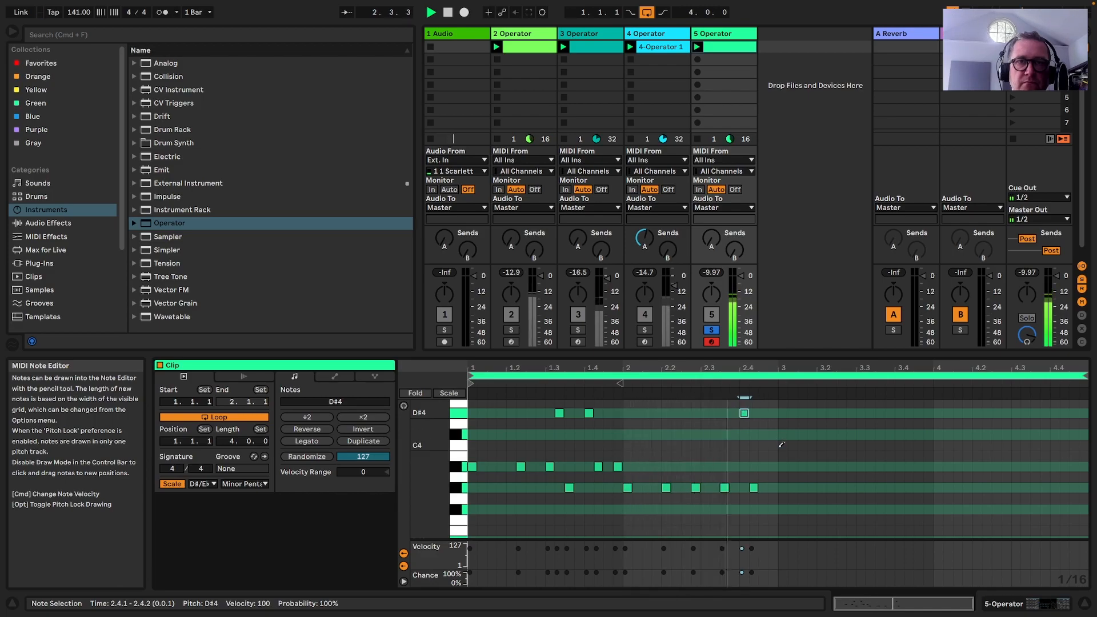
key("space")
scroll(770, 493, "down", 2)
scroll(754, 418, "up", 3)
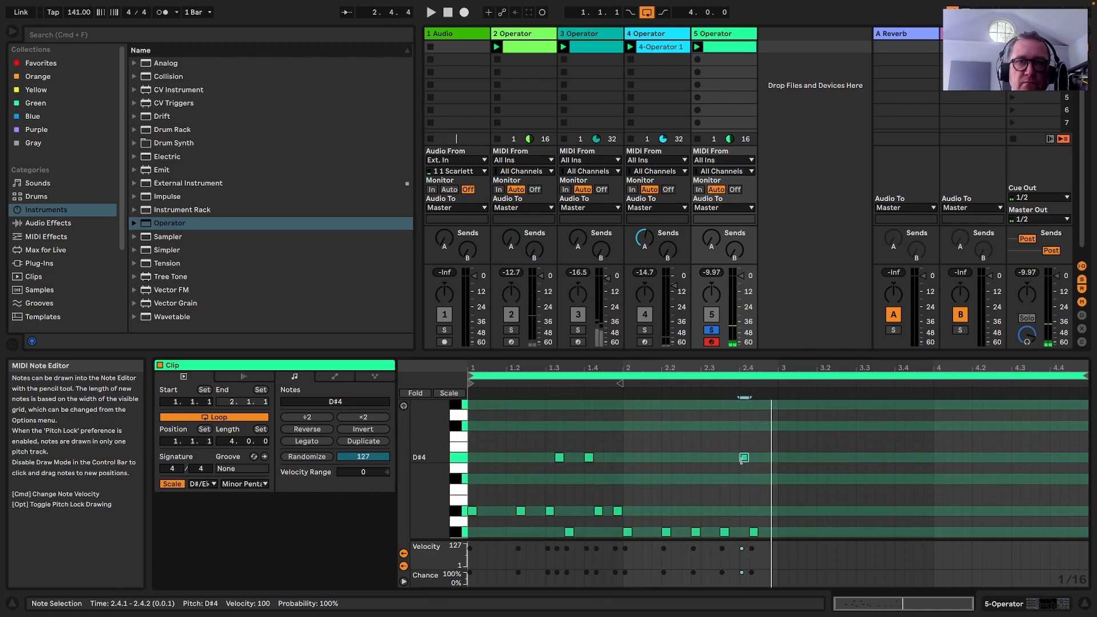
left_click(745, 457)
key("space")
scroll(789, 487, "down", 3)
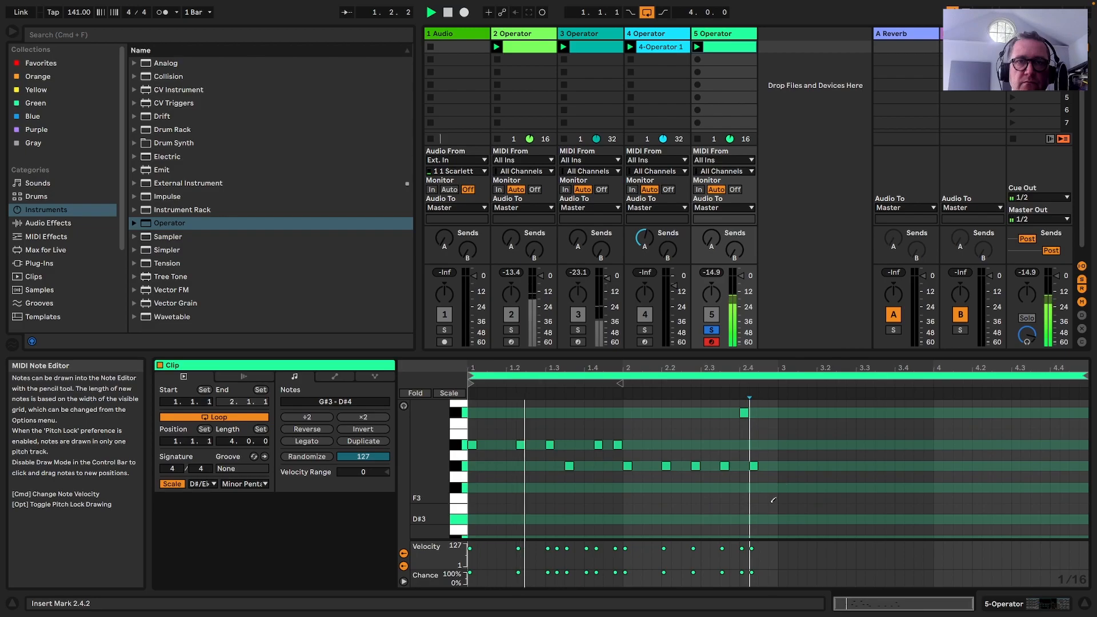
Start bar 3 with D#3 at 3.1.1, G#3 at 3.1.3 and a three-sixteenth D#3 at 3.1.4, and listen to it
left_click(784, 519)
left_click_drag(809, 519, 836, 519)
left_click(803, 466)
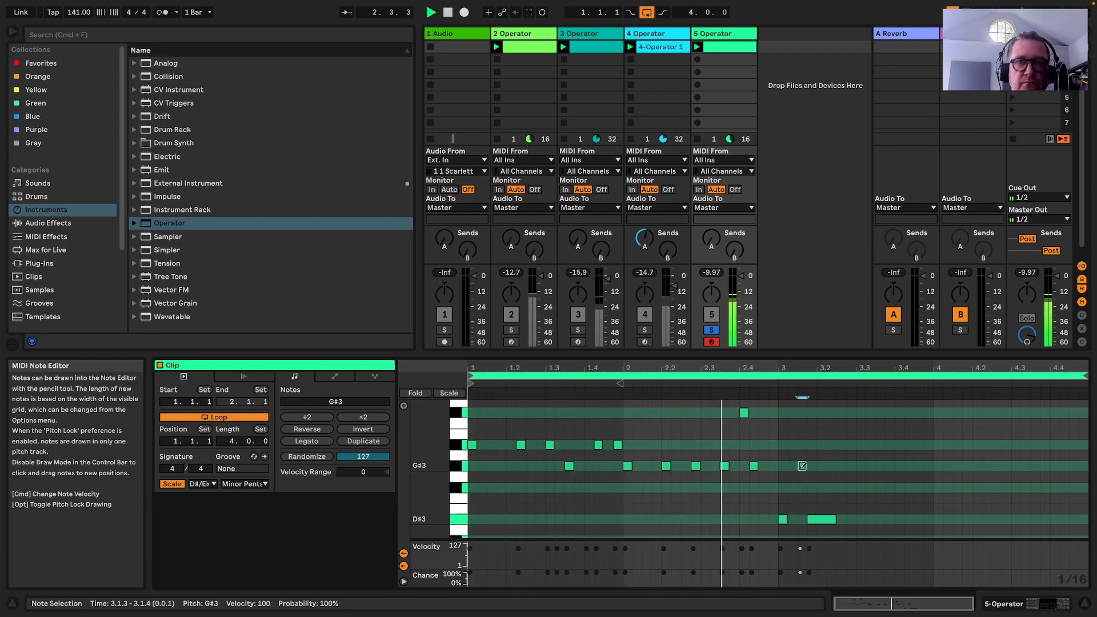
key("space")
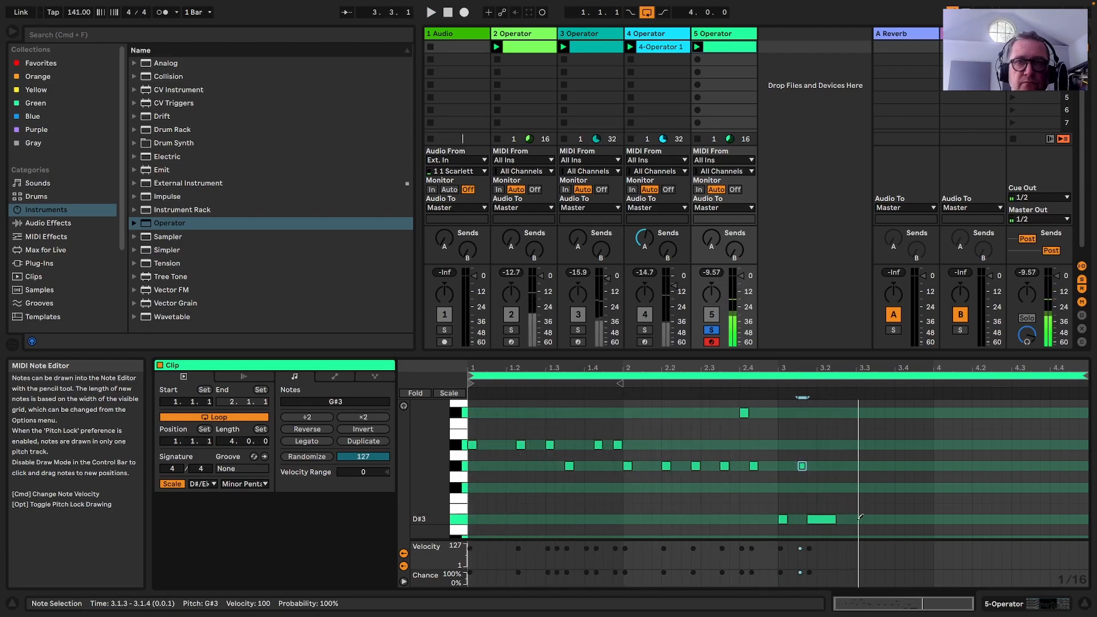
Add D#3 at 3.3.1, a two-sixteenth F#3 at 3.3.3 and a three-sixteenth G#3 at 3.4.2, and restart playback
left_click(865, 519)
left_click_drag(879, 486, 933, 466)
left_click(910, 465)
key("space")
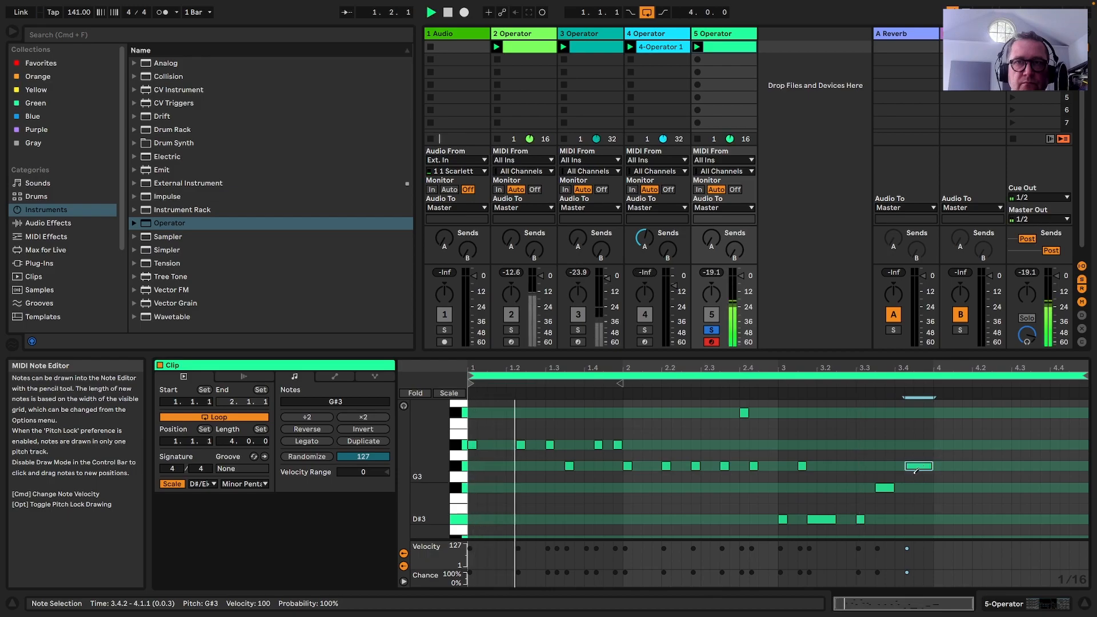
Replace the D#3 note at 3.3.1 with F#3 and listen to bar 3
left_click(860, 488)
left_click(862, 519)
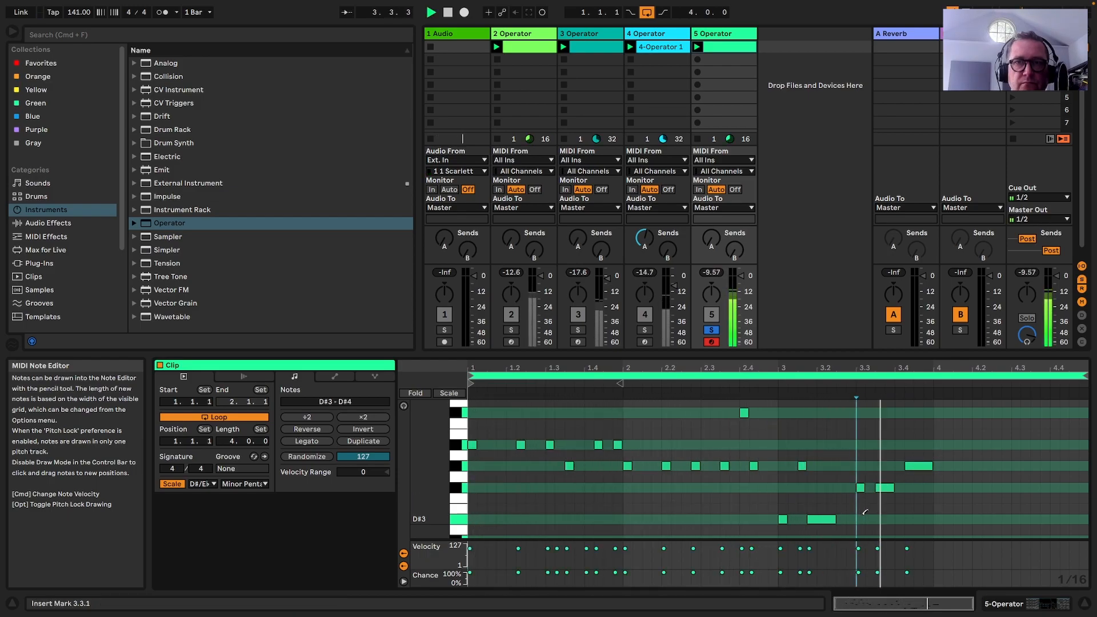
key("space")
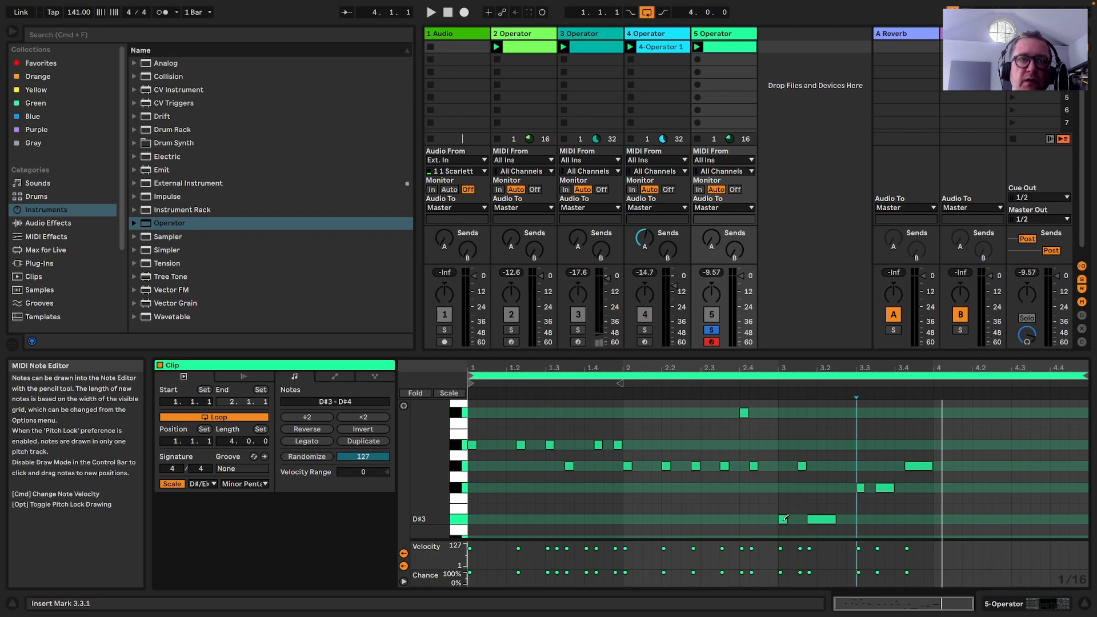
Shorten the G#3 at 3.4.2 to two sixteenths, add an F#3 note at 3.4.4, and play the clip
scroll(813, 483, "down", 3)
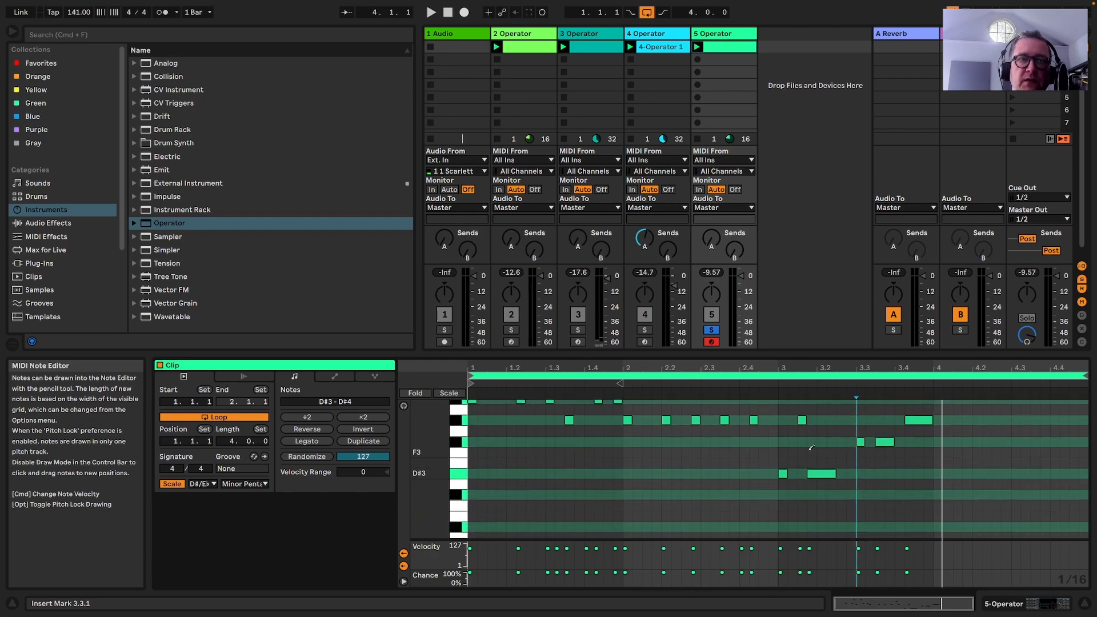
scroll(841, 472, "up", 1)
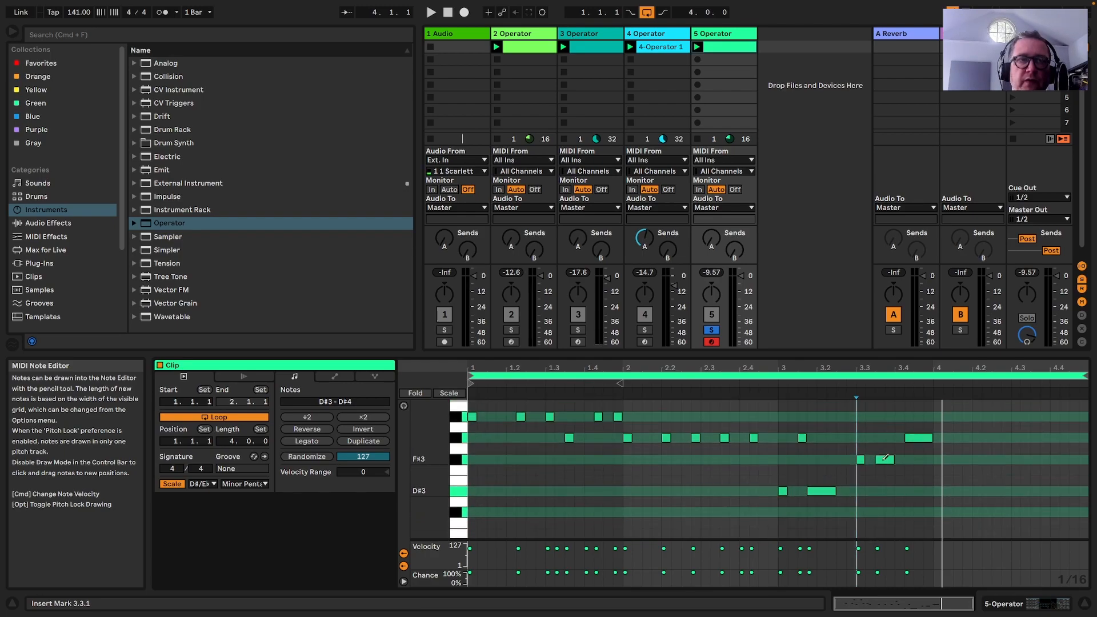
scroll(901, 462, "up", 1)
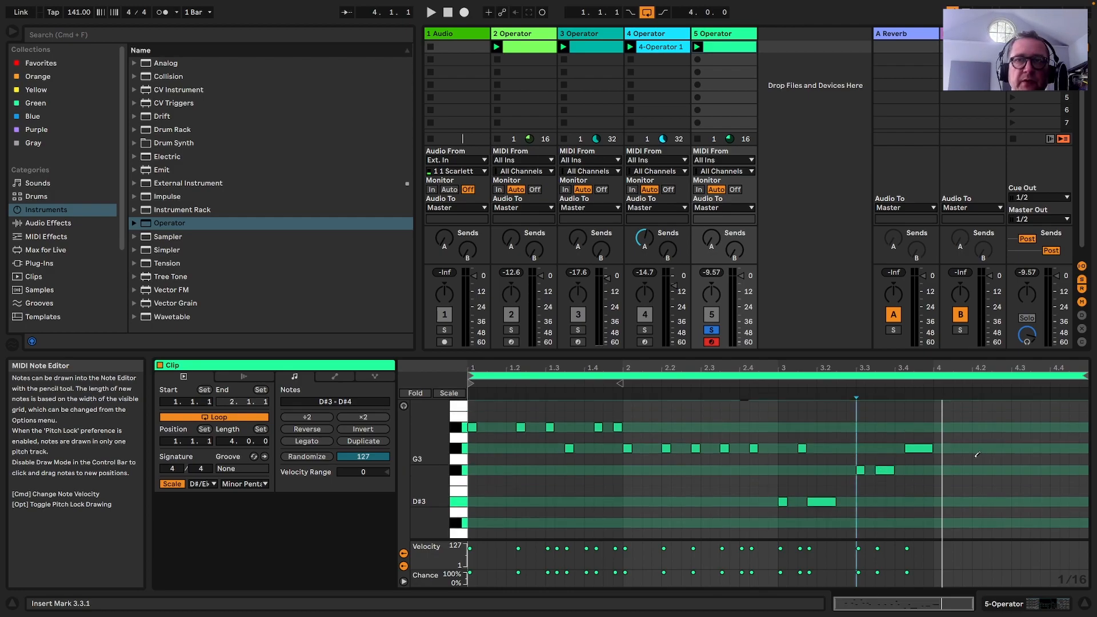
scroll(966, 458, "up", 1)
left_click_drag(931, 452, 912, 453)
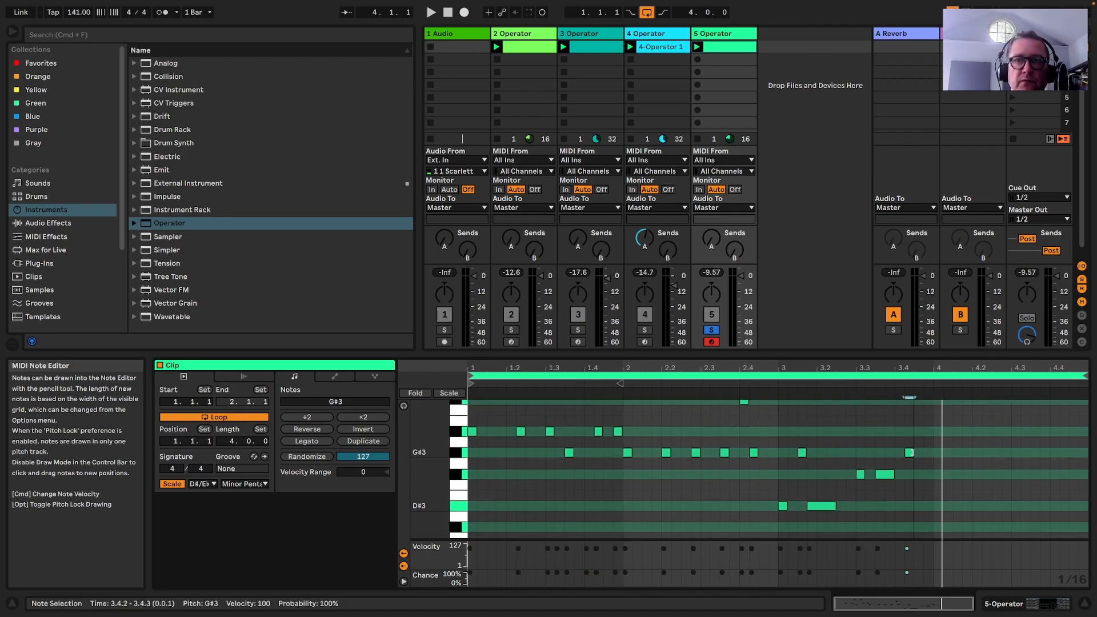
left_click(928, 474)
key("space")
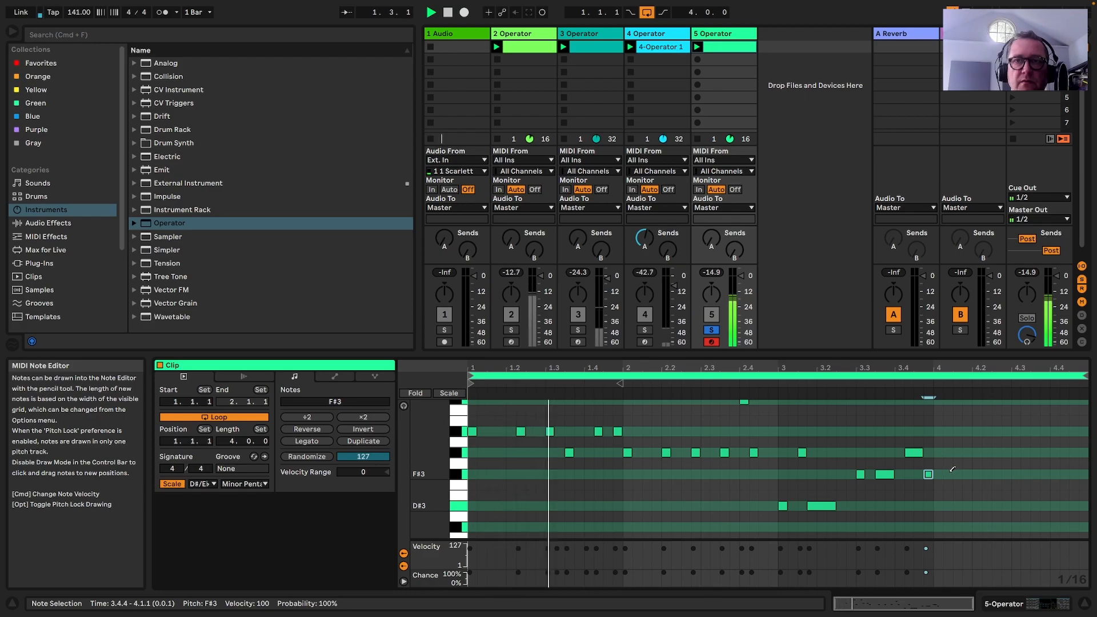
Start bar 4 with a C#4 sixteenth note at 4.1.1
scroll(952, 469, "up", 3)
left_click(938, 432)
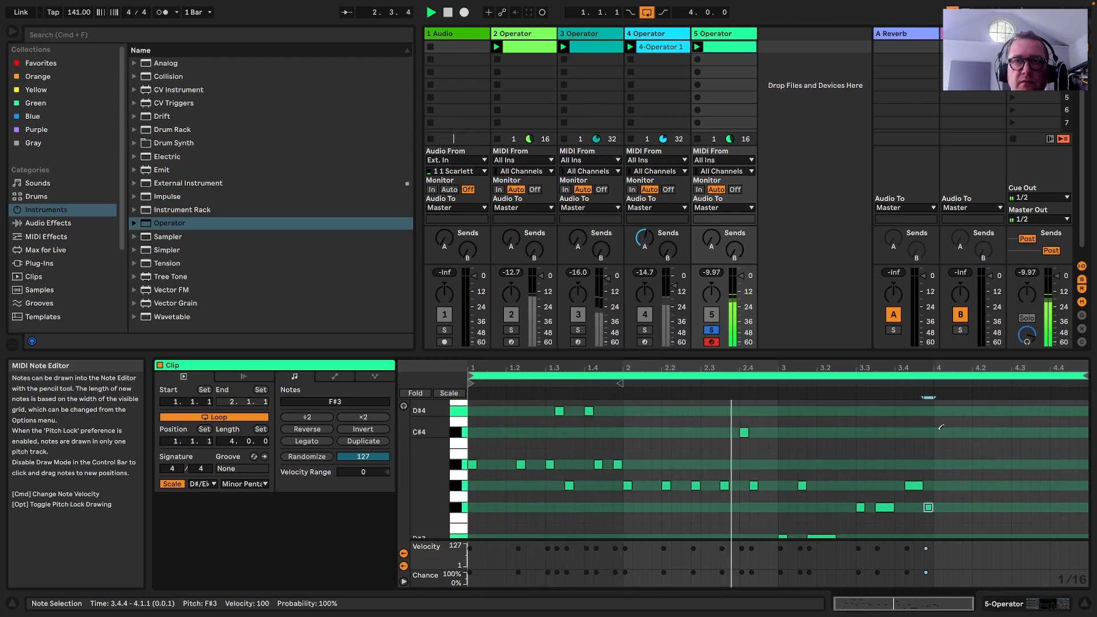
left_click(965, 428)
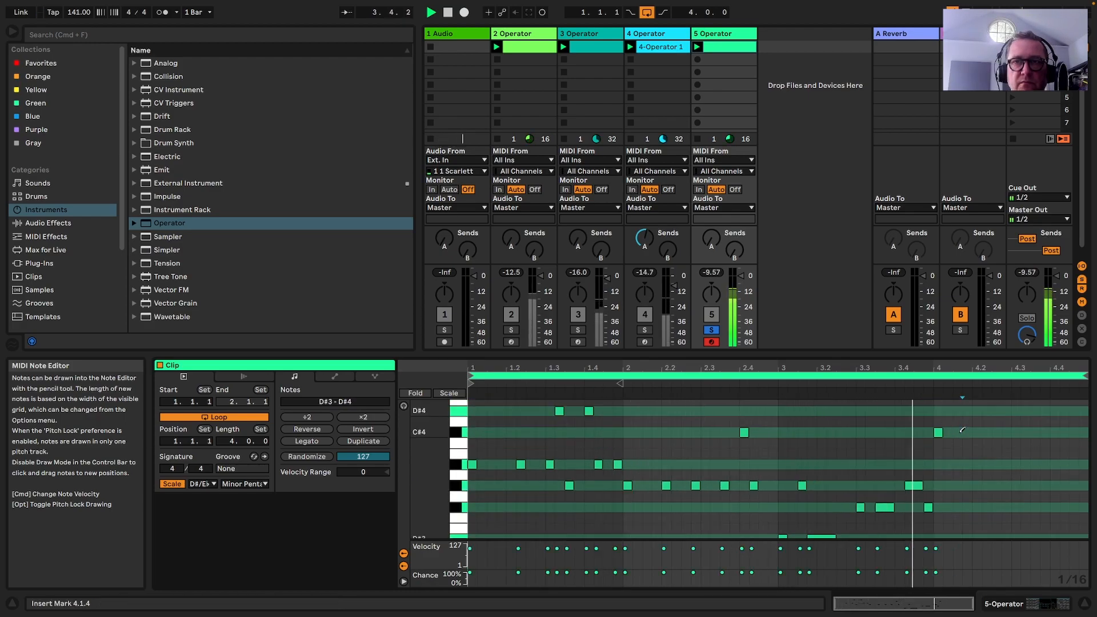
Add a three-sixteenth C#4 at 4.1.4, a sixteenth F#4 at 4.1.3 and a two-sixteenth G#3 at 4.2.3
left_click(967, 432)
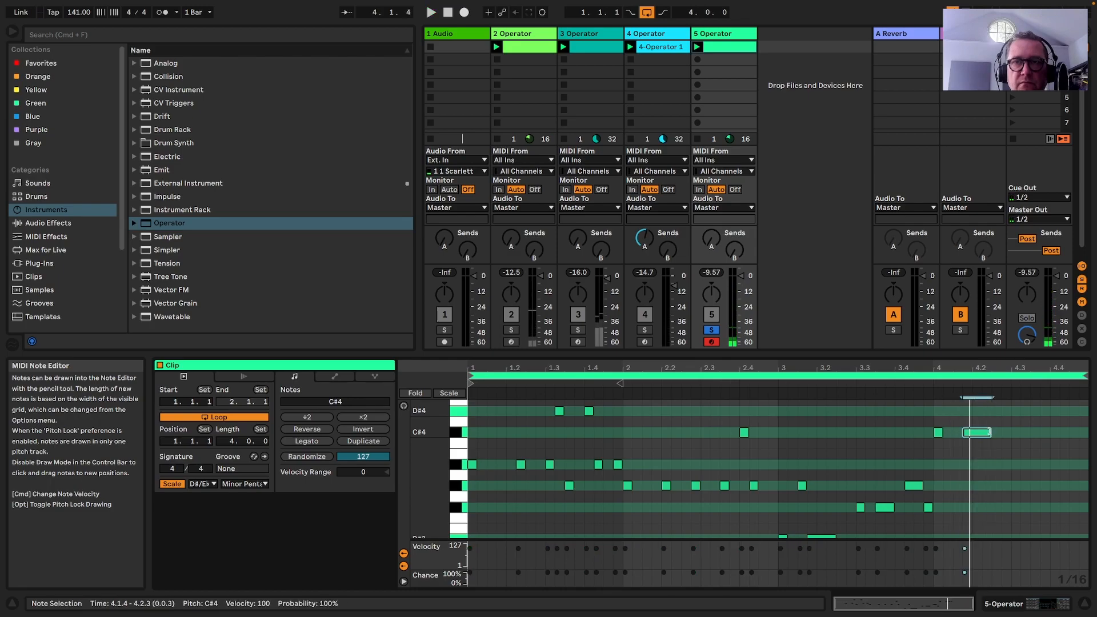
scroll(966, 429, "up", 4)
left_click(961, 426)
scroll(960, 426, "down", 2)
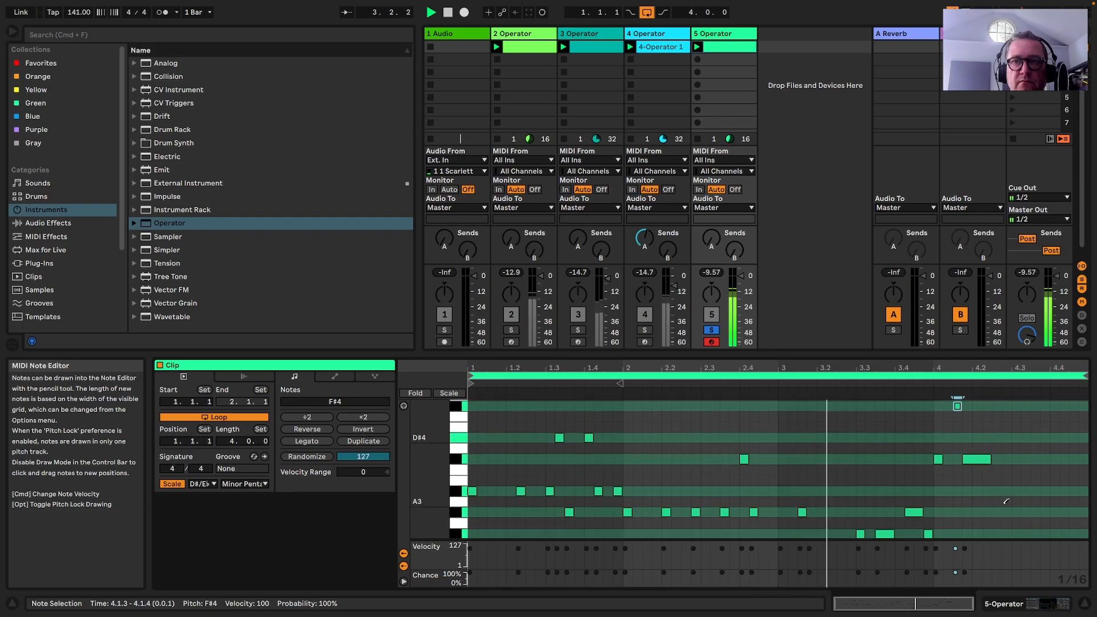
left_click_drag(997, 512, 1007, 512)
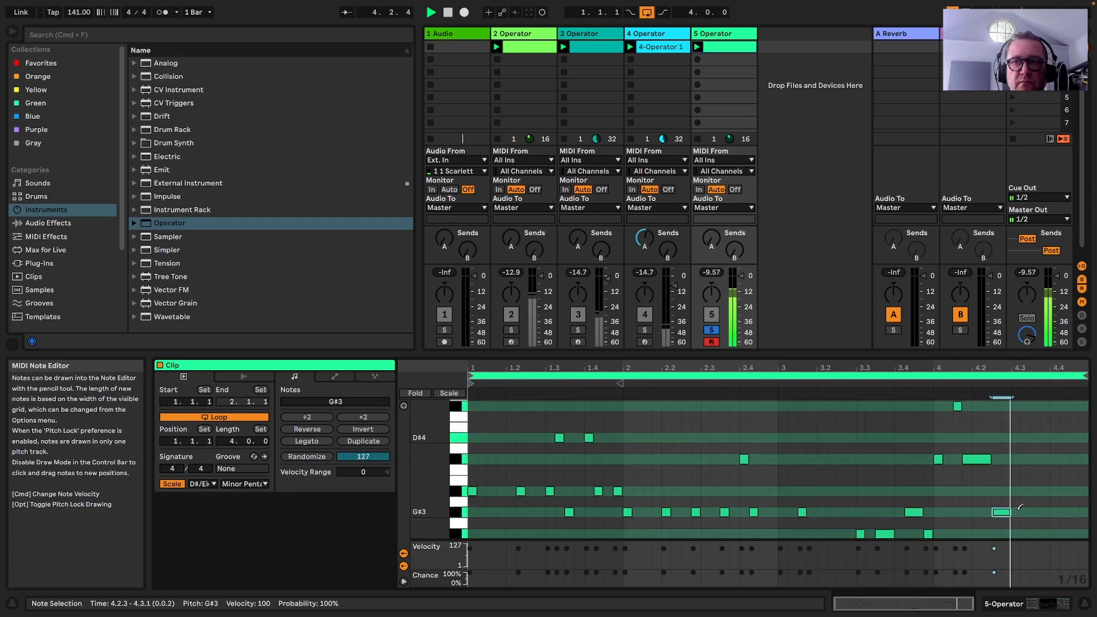
Add C#4 sixteenths at 4.3.2 and 4.3.4, fill beat 4.4 with C#5, A#4, D#5 and F#5 sixteenths, and play the clip
left_click(1025, 458)
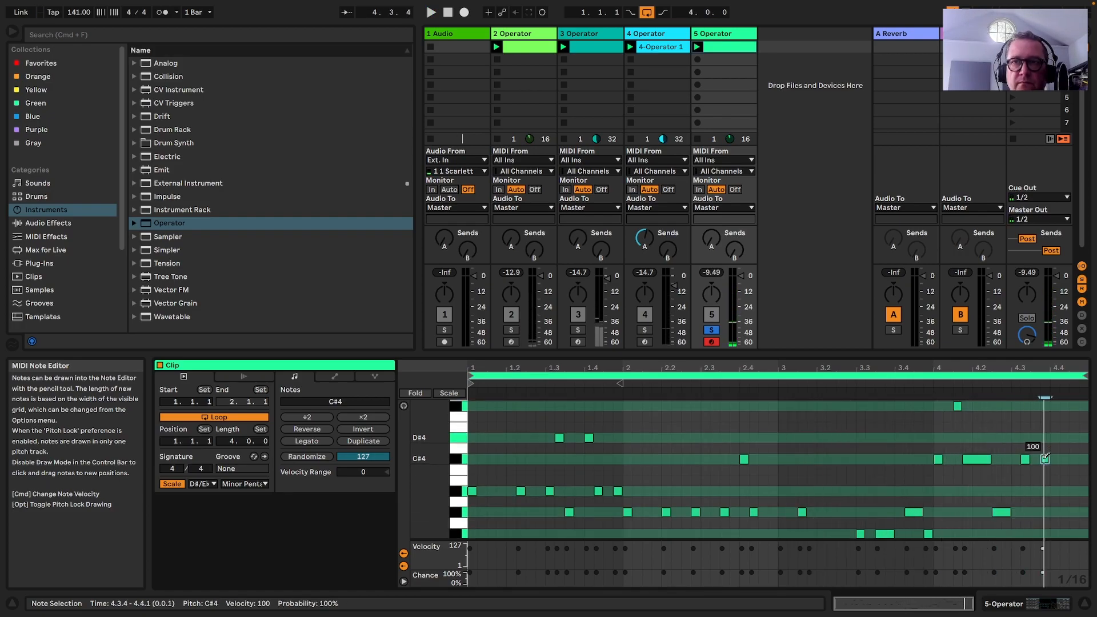
left_click(1046, 458)
scroll(1066, 440, "up", 3)
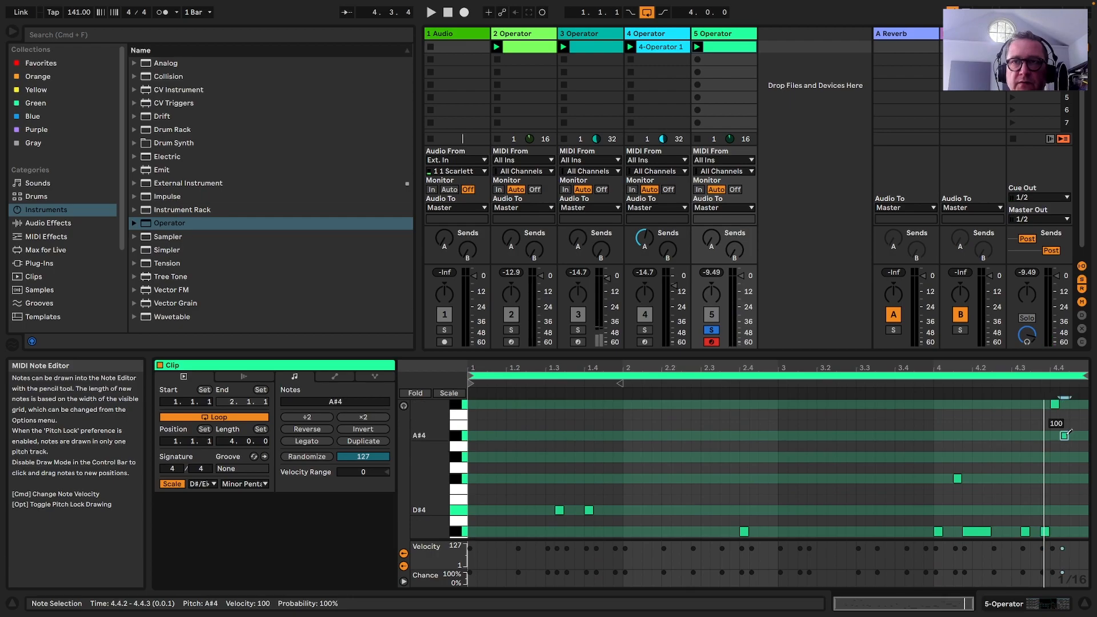
scroll(1066, 435, "up", 1)
scroll(1075, 426, "up", 2)
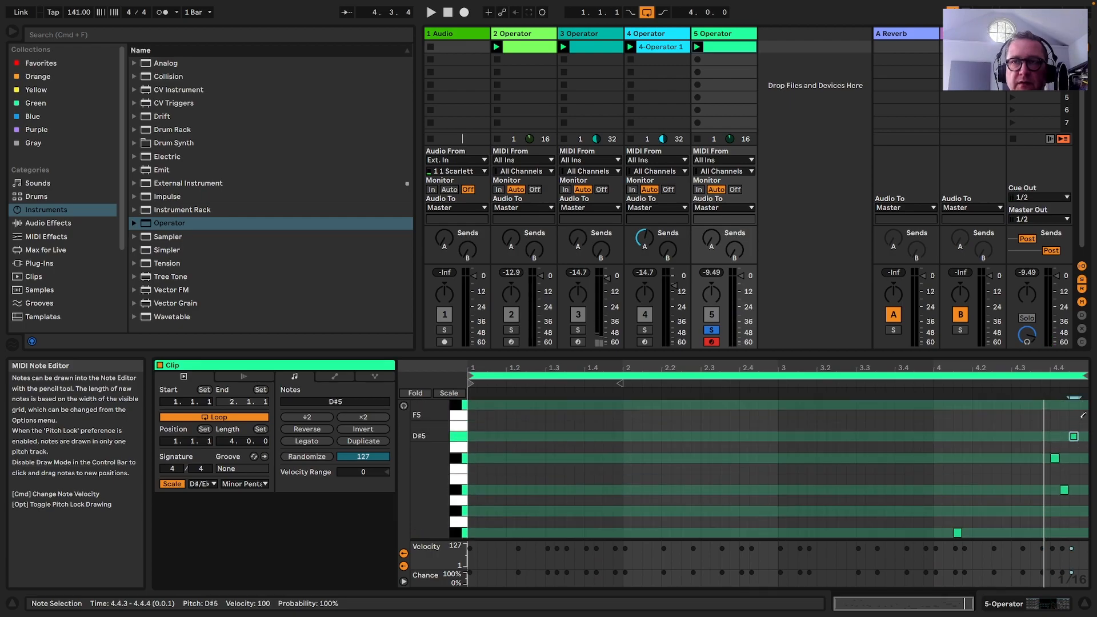
key("space")
Limit track 5's Operator to 1 voice and enable Glide in its pitch envelope settings
left_click(1046, 603)
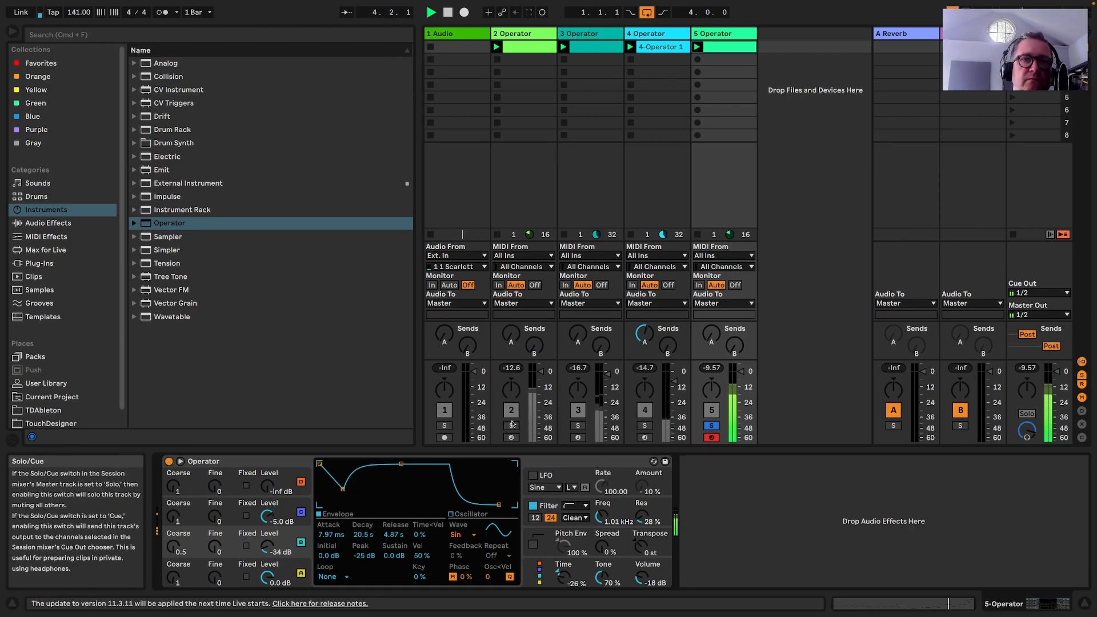
left_click(606, 545)
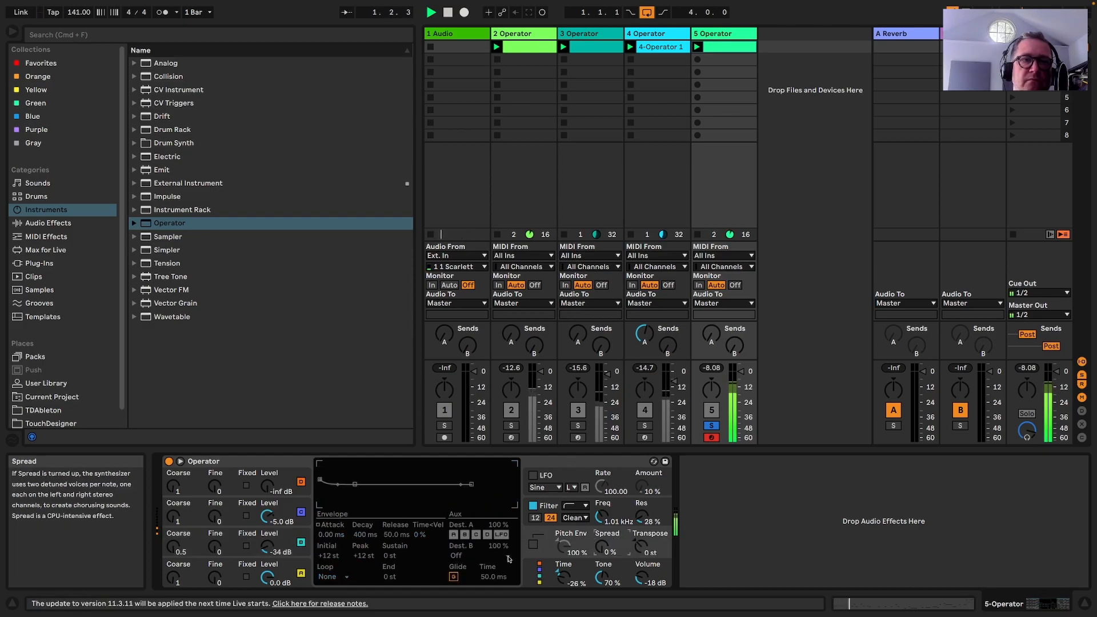
left_click(529, 567)
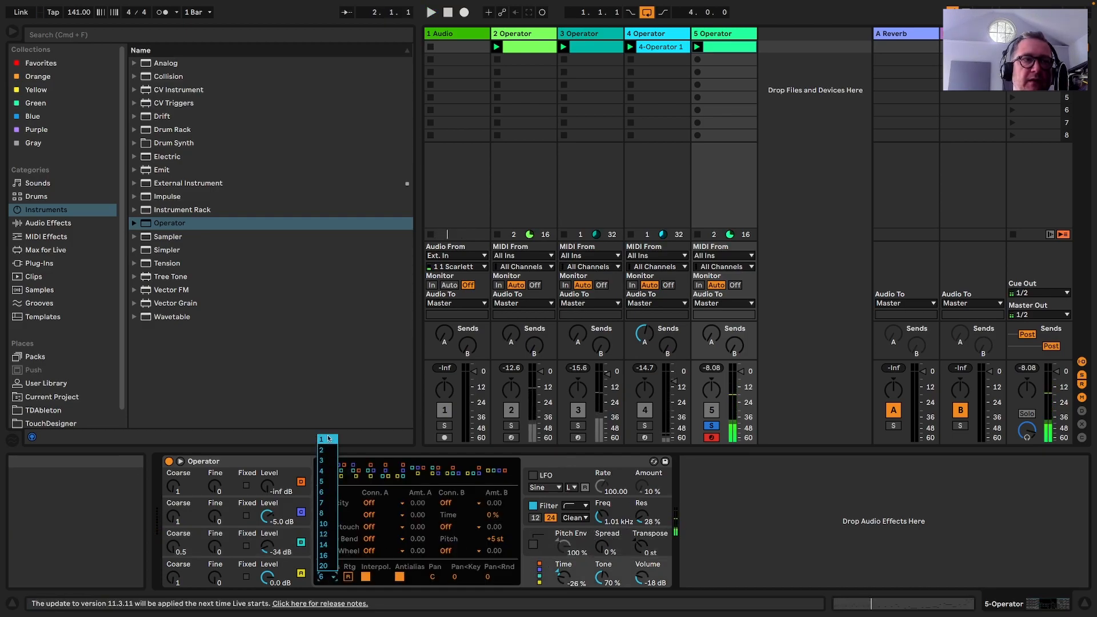
left_click(605, 545)
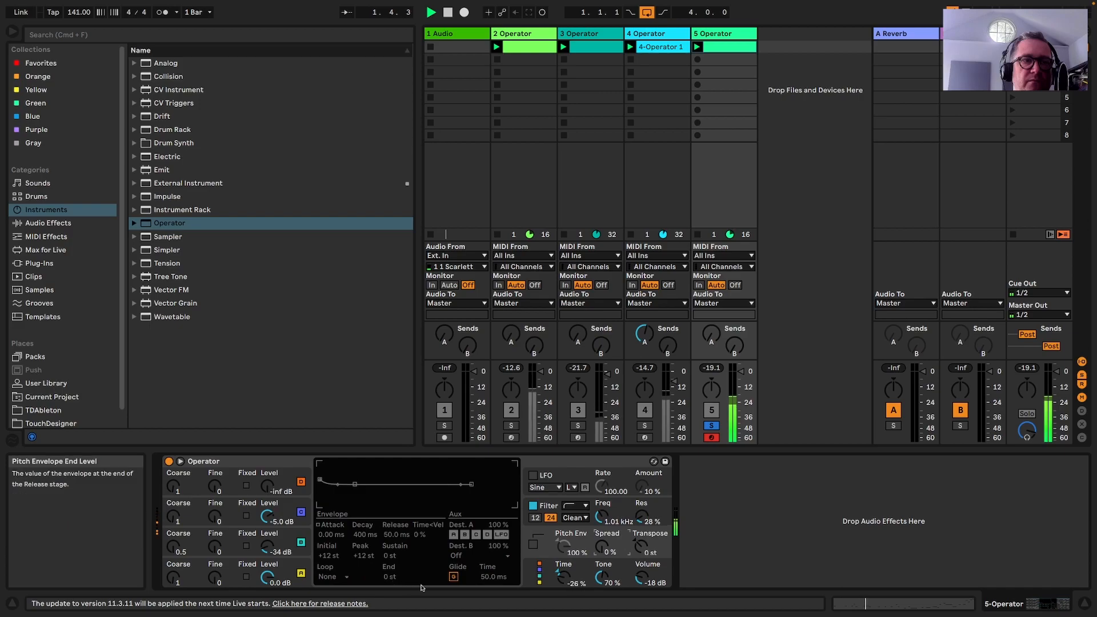
left_click(453, 577)
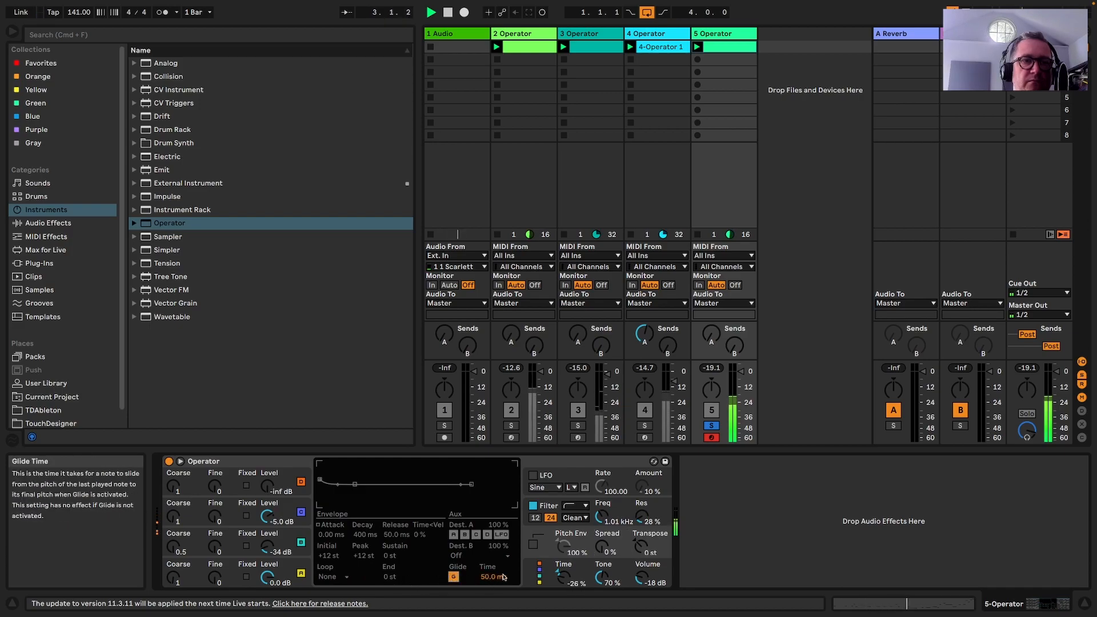
Set Operator's voices to 2 and oscillator B's fine frequency to 30
left_click(582, 575)
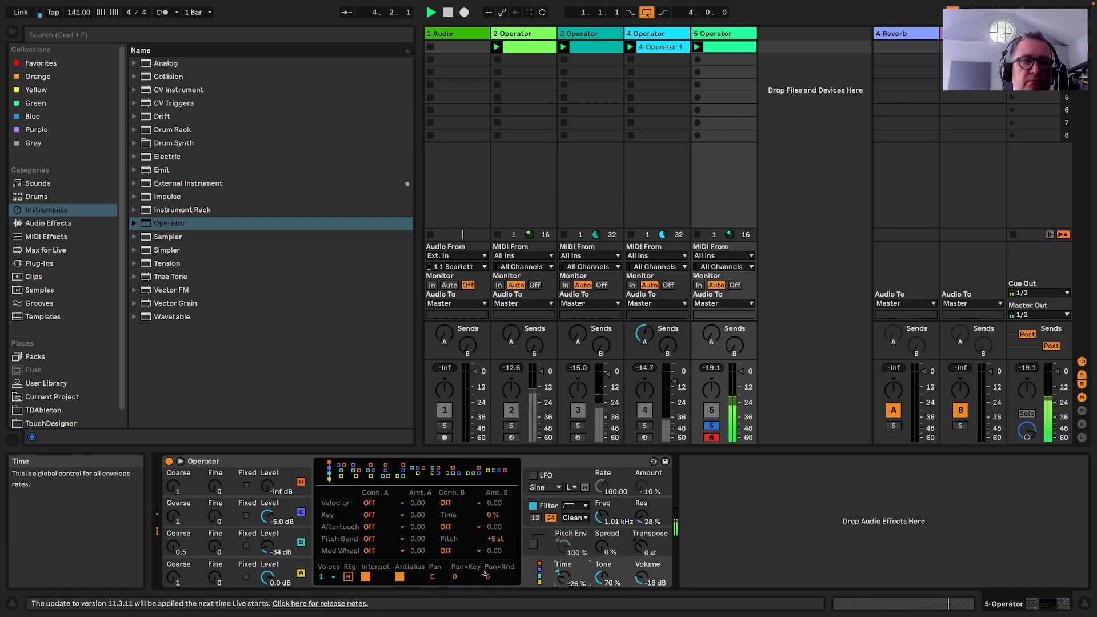
left_click(337, 576)
left_click(325, 450)
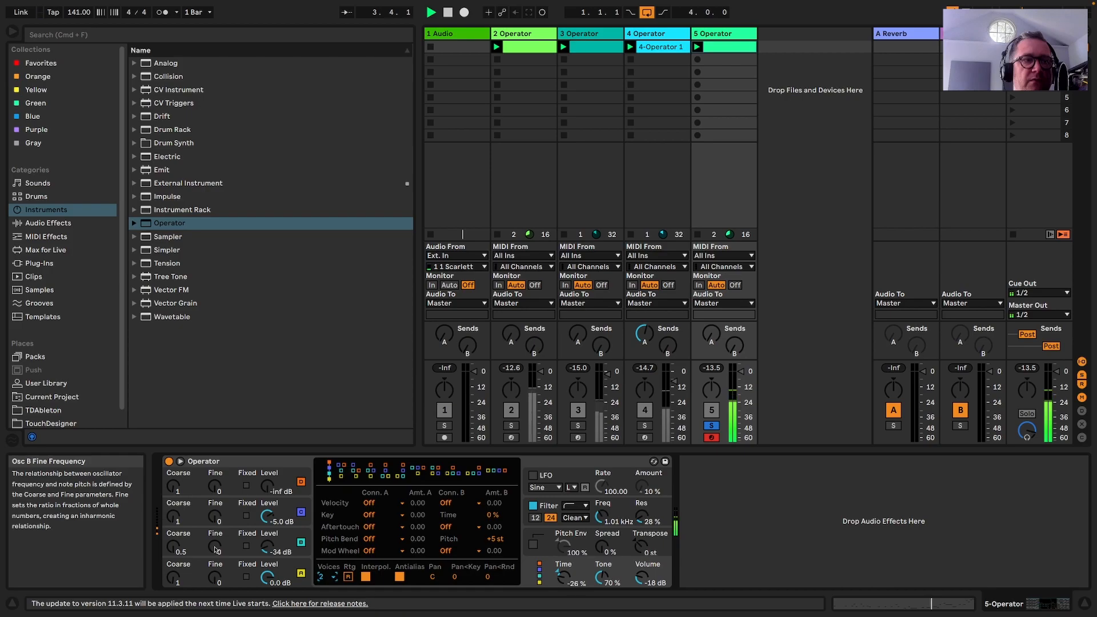
left_click_drag(215, 547, 215, 537)
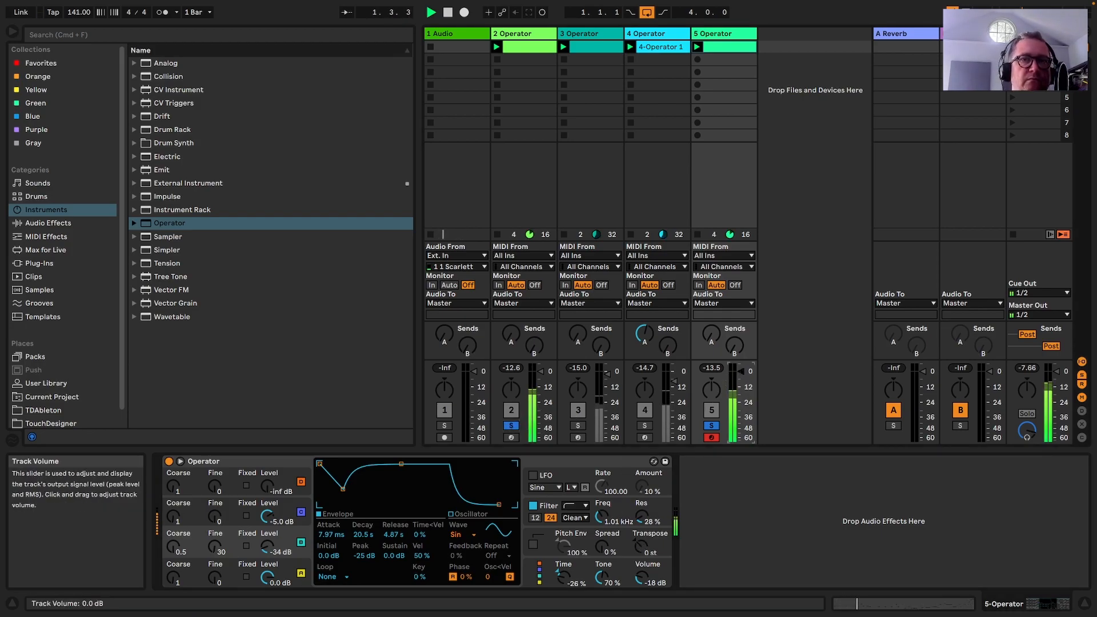
Transpose all notes in track 5's clip down one octave and play the clip
double_click(727, 44)
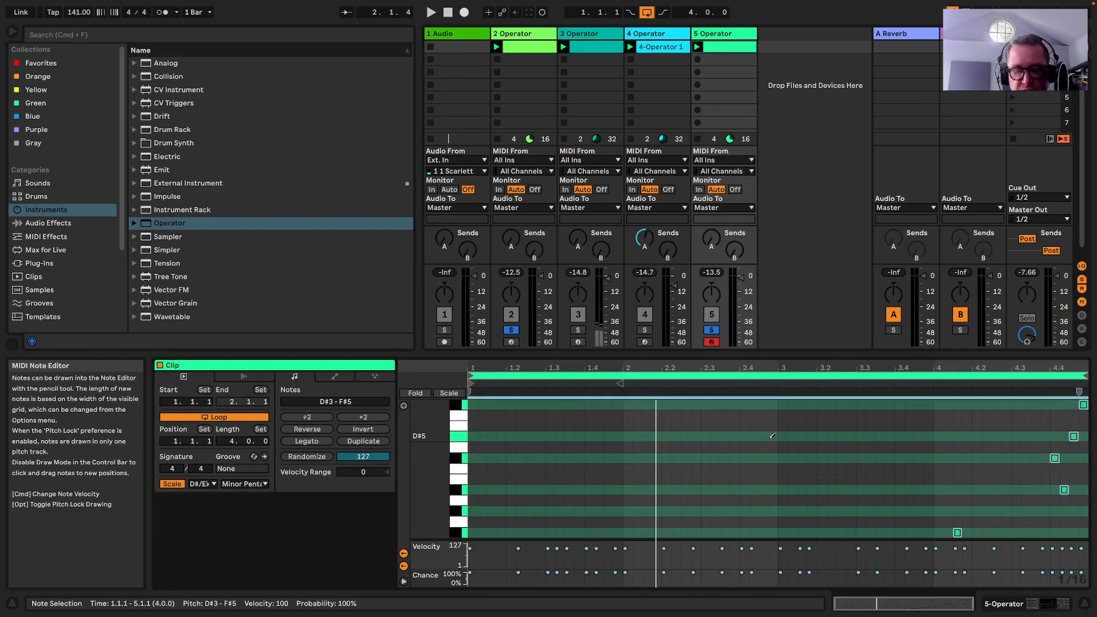
key("shift+Down")
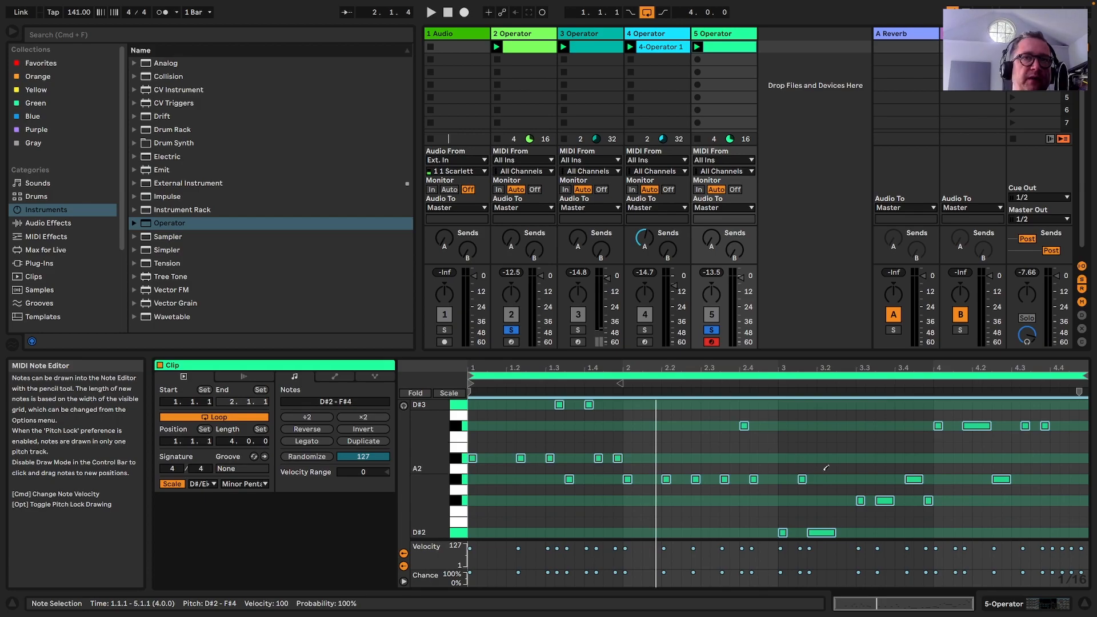
key("space")
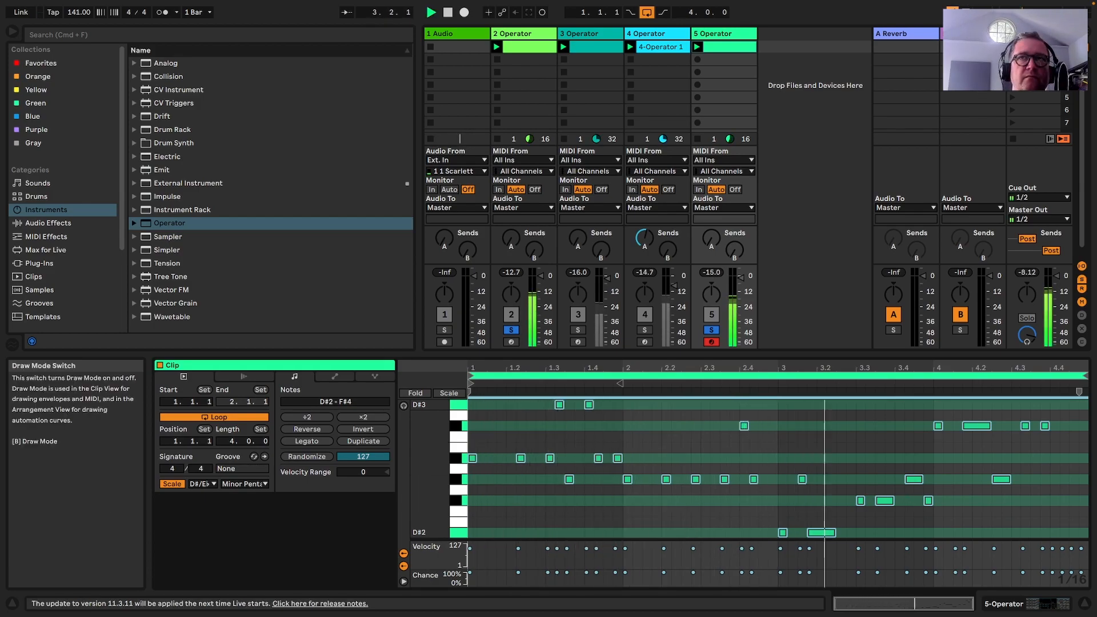
Lower the velocity of all the clip's notes to 61 and set their velocity range to +119
left_click(803, 550)
left_click_drag(804, 551, 803, 558)
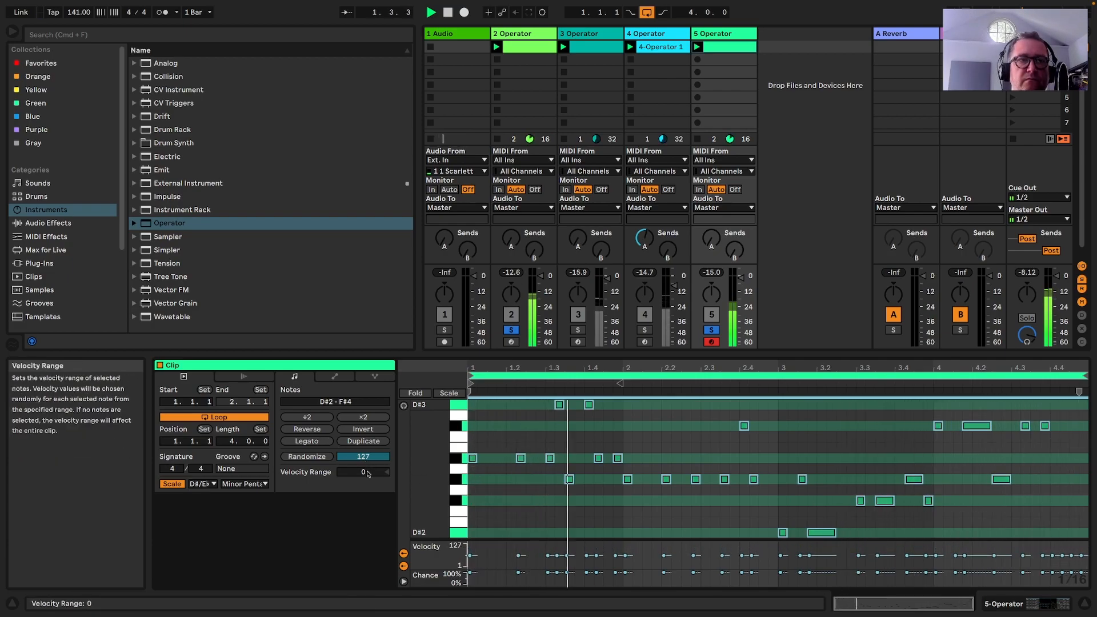
left_click_drag(368, 473, 367, 434)
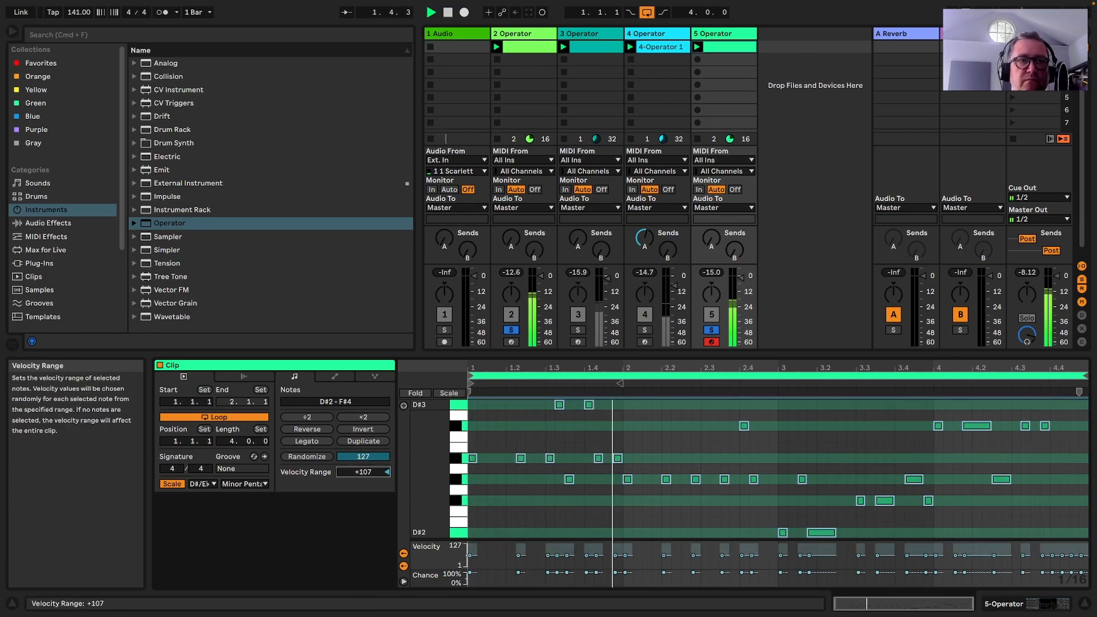
left_click(525, 489)
key("space")
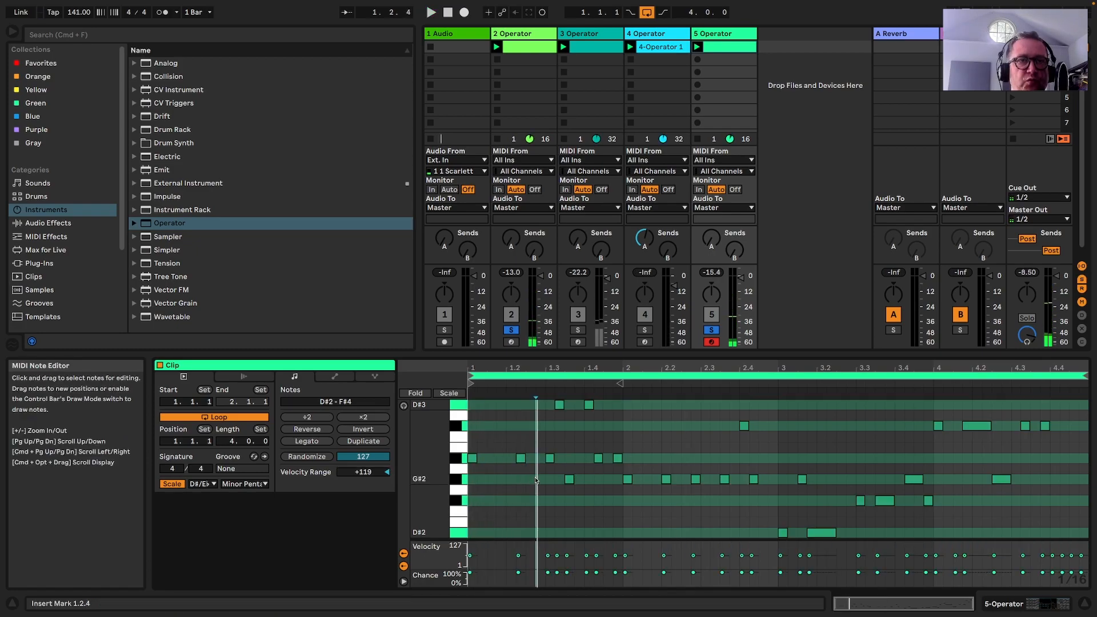
Delete the A#2 note at 1.3.1 and move the A#2 at 1.2.2 to 1.2.3 while auditioning the clip
key("space")
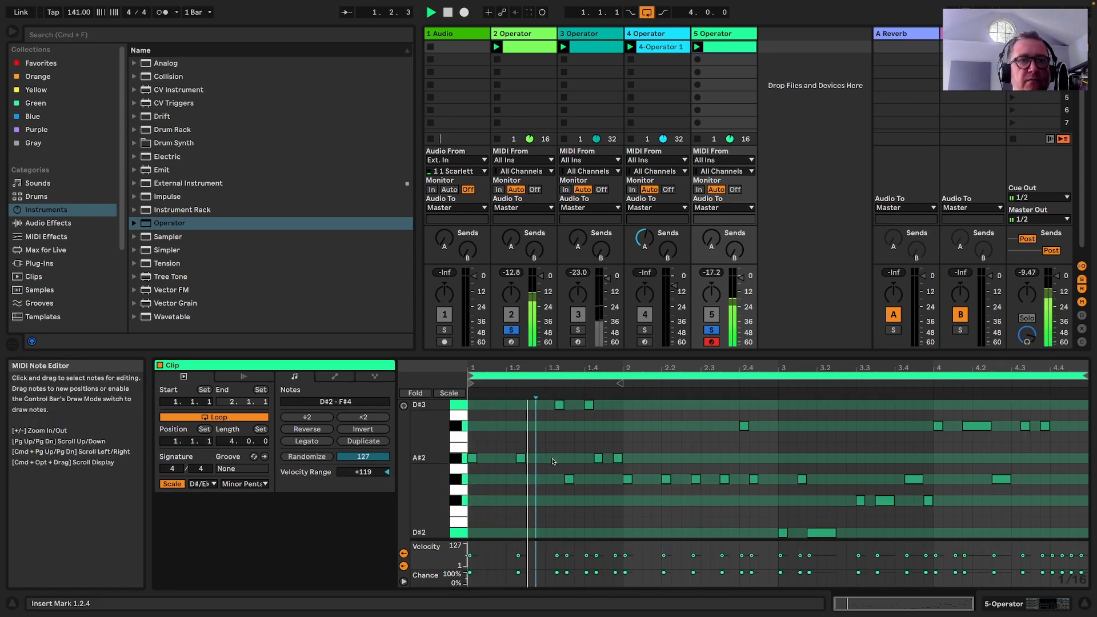
left_click_drag(534, 469, 517, 453)
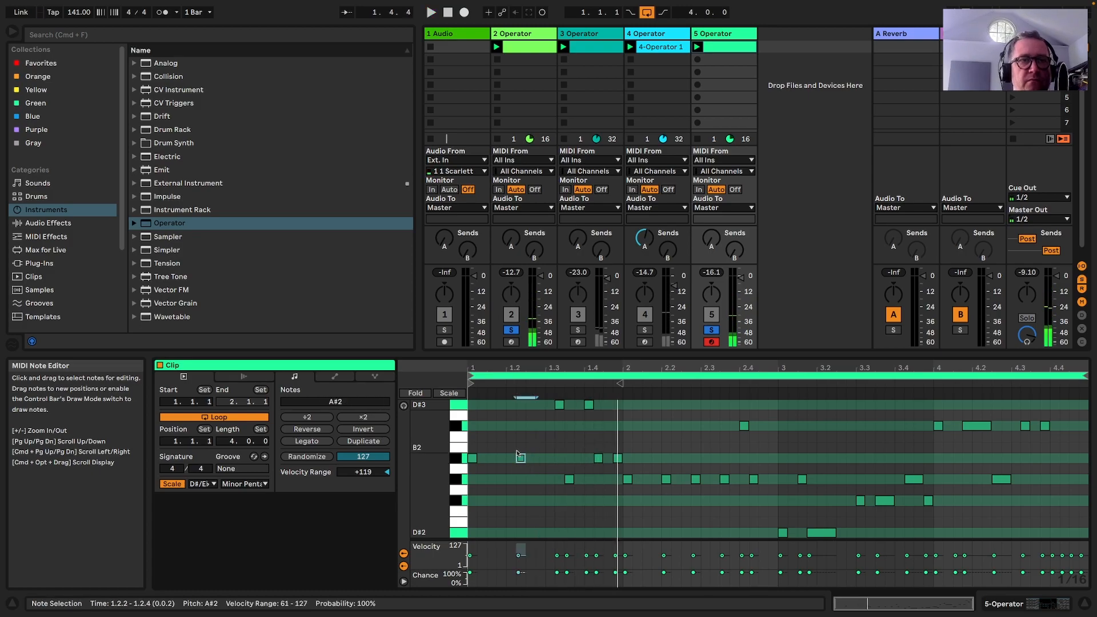
key("space")
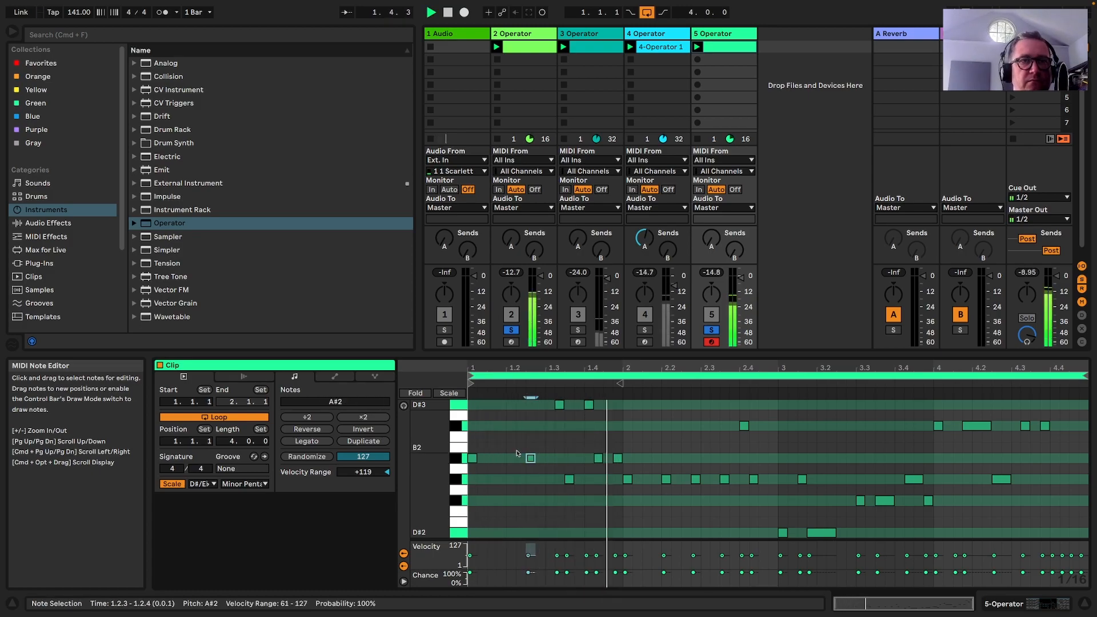
key("space")
Remove the G#2 note at 2.2.1, move the G#2 at 2.2.4 to 2.2.3, and resume playback
left_click_drag(640, 472, 701, 464)
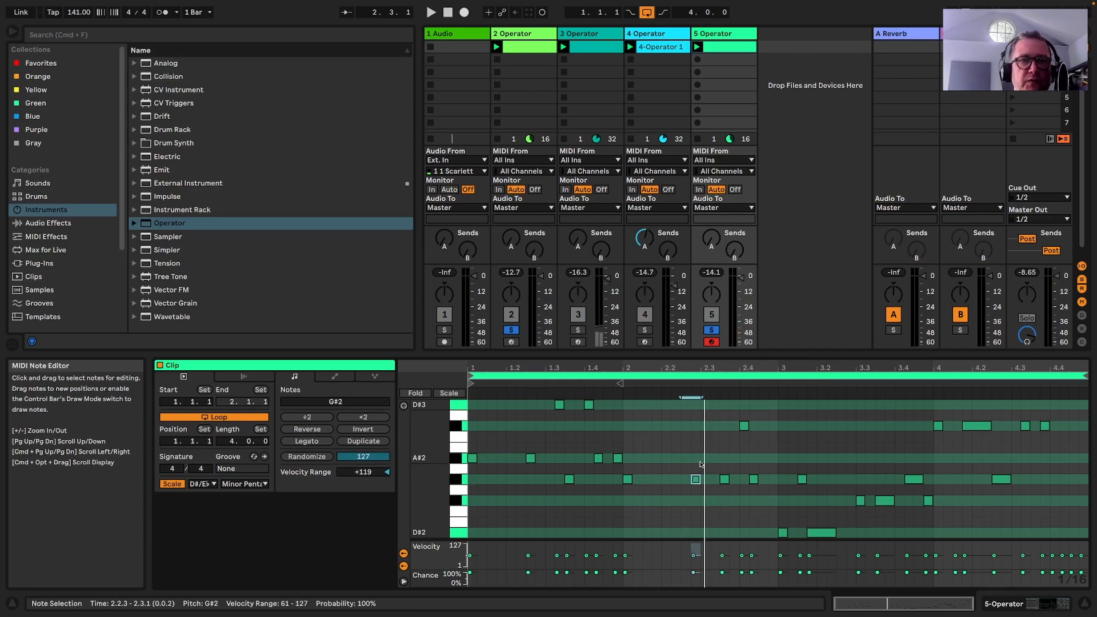
key("shift+Left")
key("space")
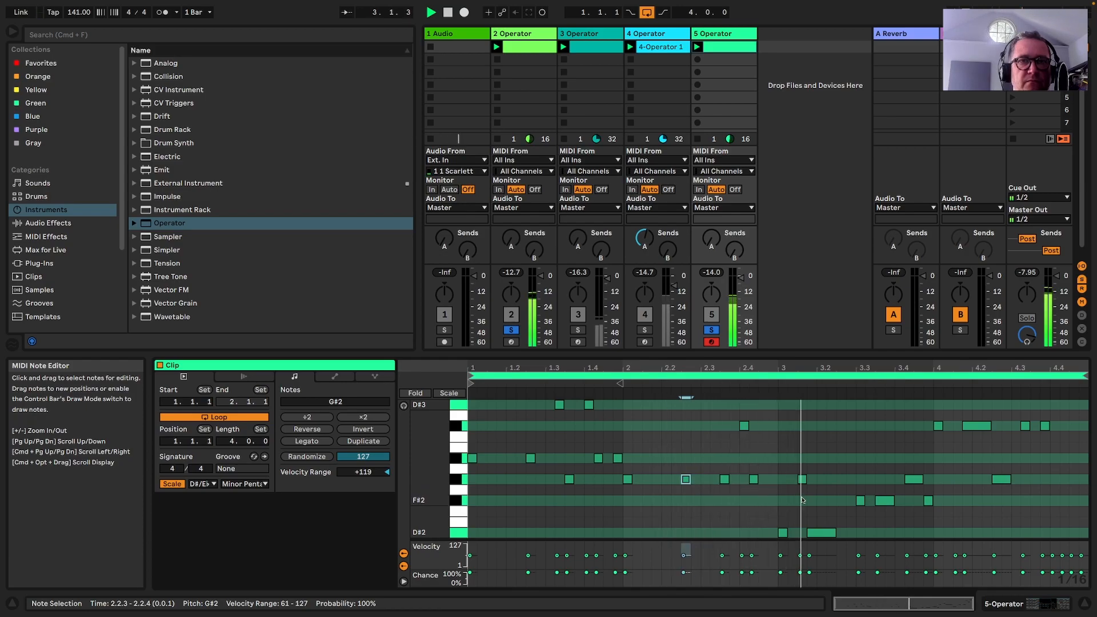
Delete the G#2 note at 3.1.3 and the F#2 note at 3.3.1
left_click_drag(826, 481, 870, 505)
key("Delete")
key("space")
scroll(857, 496, "down", 1)
key("Delete")
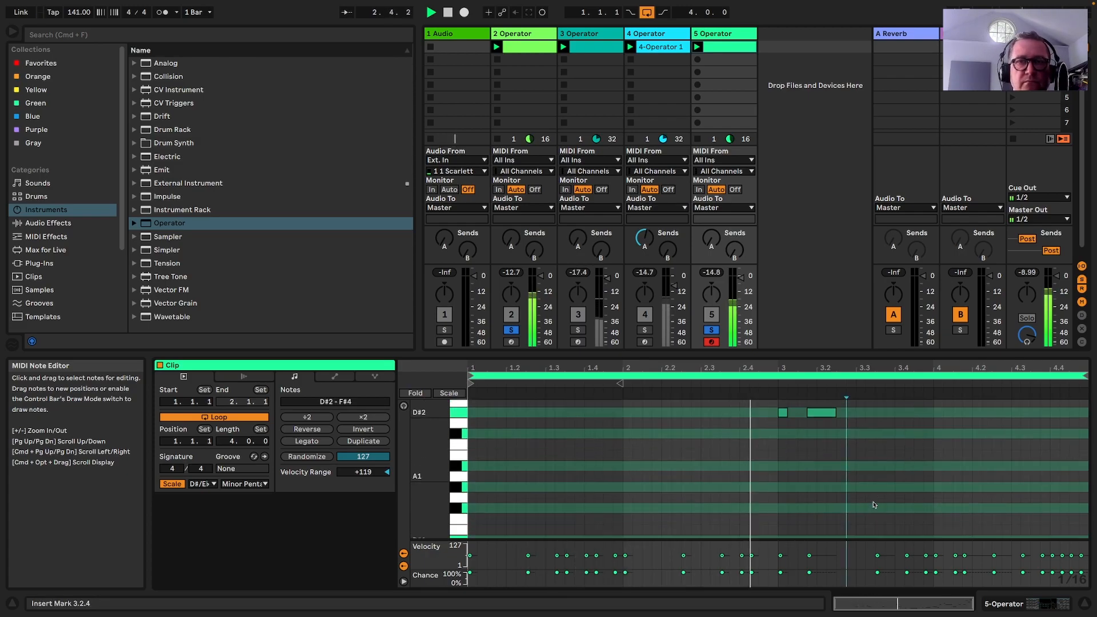
Move the three-sixteenth D#2 note at 3.1.4 to 3.2.3
left_click(826, 513)
key("Right")
key("Right")
key("Right")
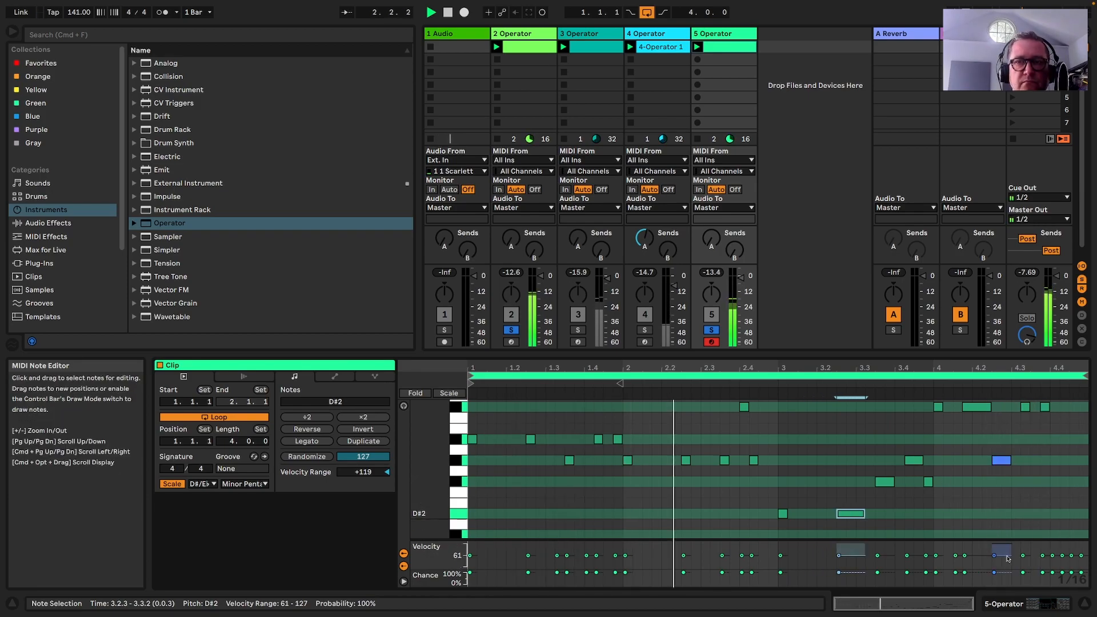
Set the global envelope Time of track 5's Operator to -31 %
left_click(1047, 604)
left_click_drag(564, 577, 564, 543)
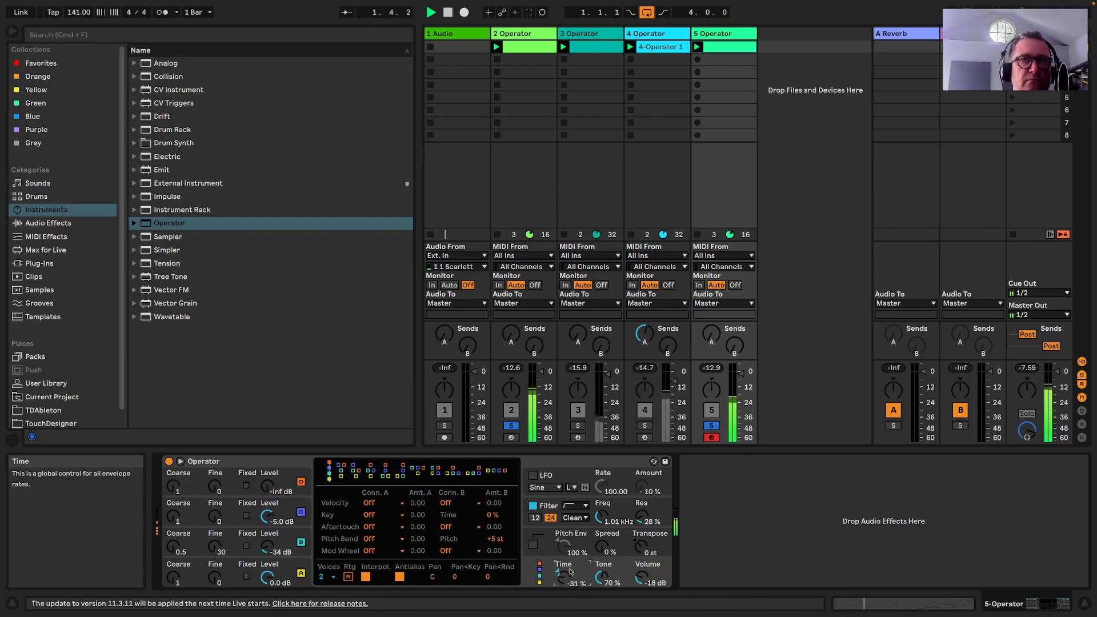
In track 5's clip, lower the last four notes in beat 4.4 to velocity 41 and 92% chance
double_click(731, 48)
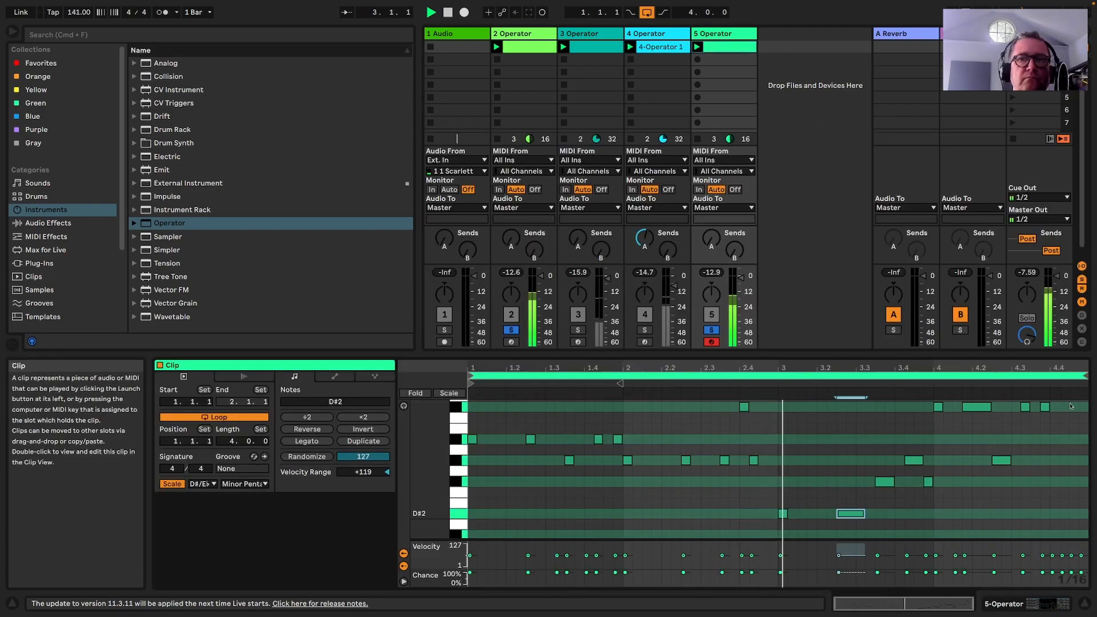
mouse_move(1056, 578)
left_mouse_down()
mouse_move(1069, 572)
mouse_move(1052, 565)
left_mouse_up()
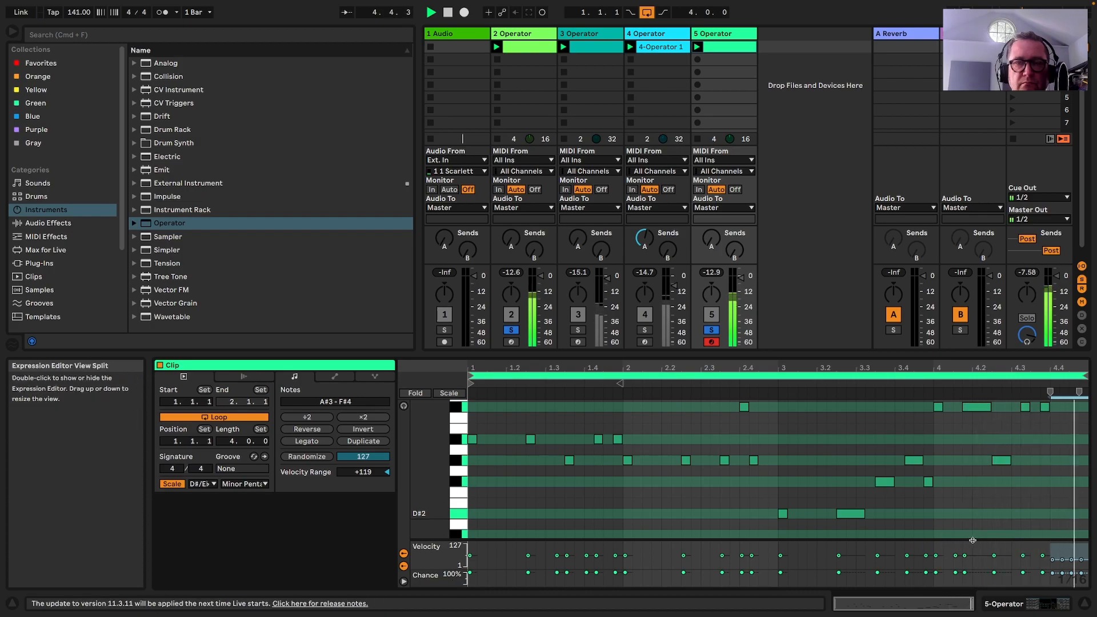
scroll(1061, 508, "up", 6)
Delete the C#4, D#4 and F#4 notes in beat 4.4 and move the A#3 note there to 4.4.3
key("space")
left_click_drag(1040, 414, 1094, 493)
key("Delete")
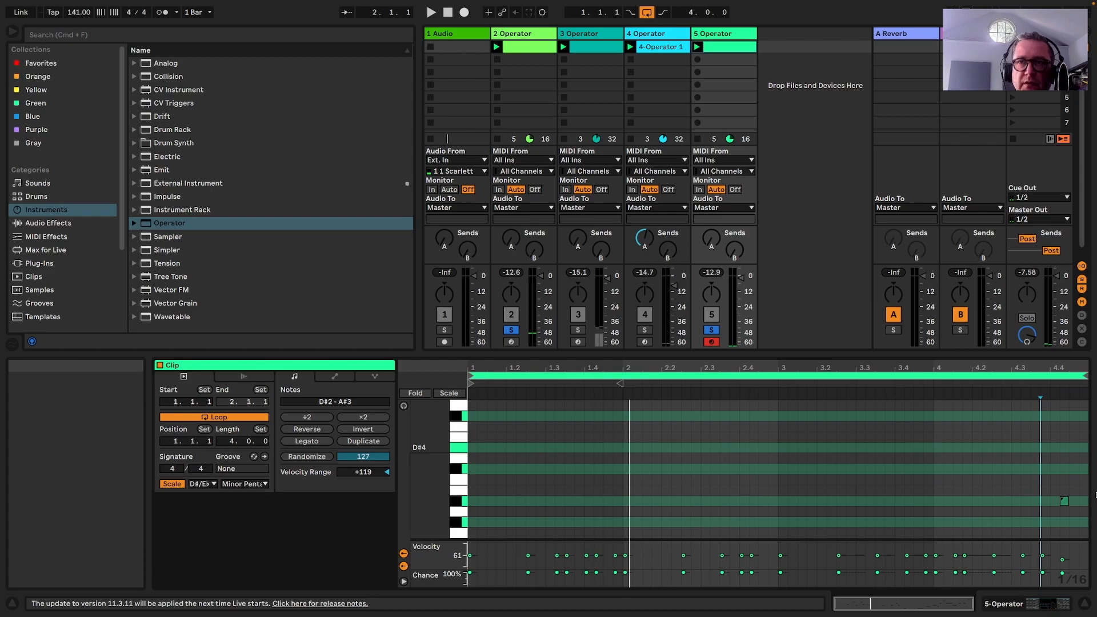
key("space")
left_click(1064, 501)
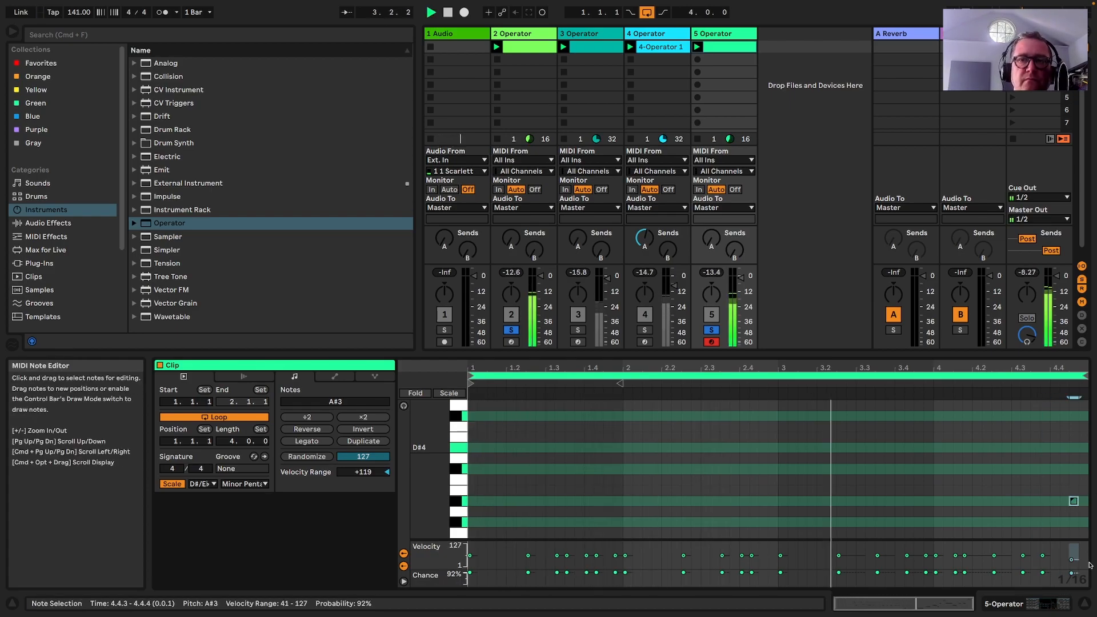
Set the Glide Time of track 5's Operator to 75.9 ms
key("shift+Tab")
left_click(607, 540)
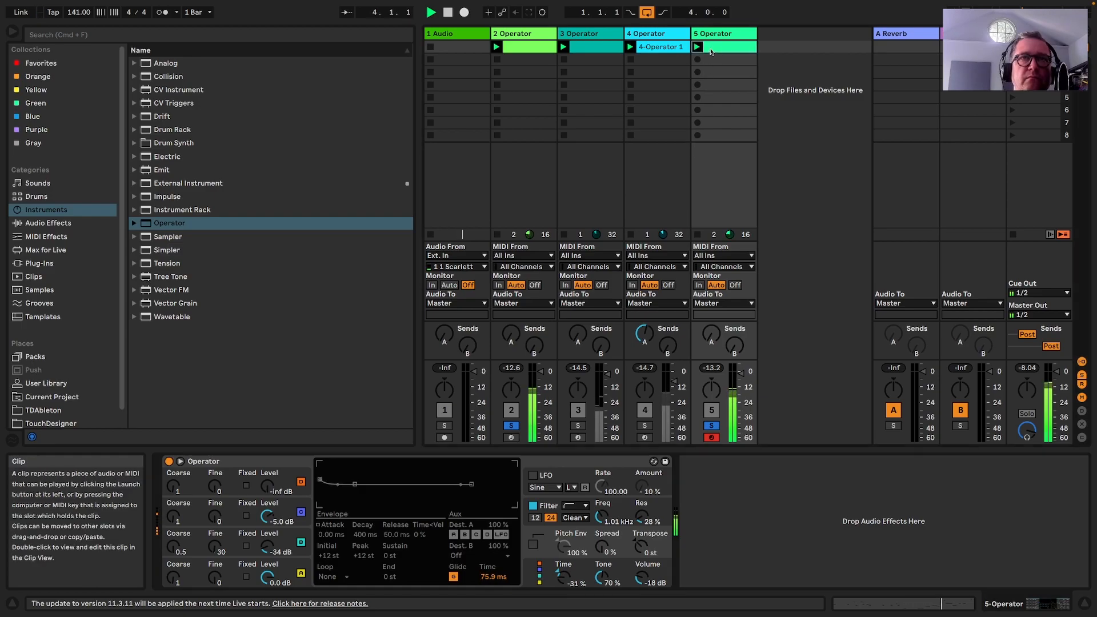
Apply Legato to all notes in track 5's clip
double_click(714, 48)
key("super+a")
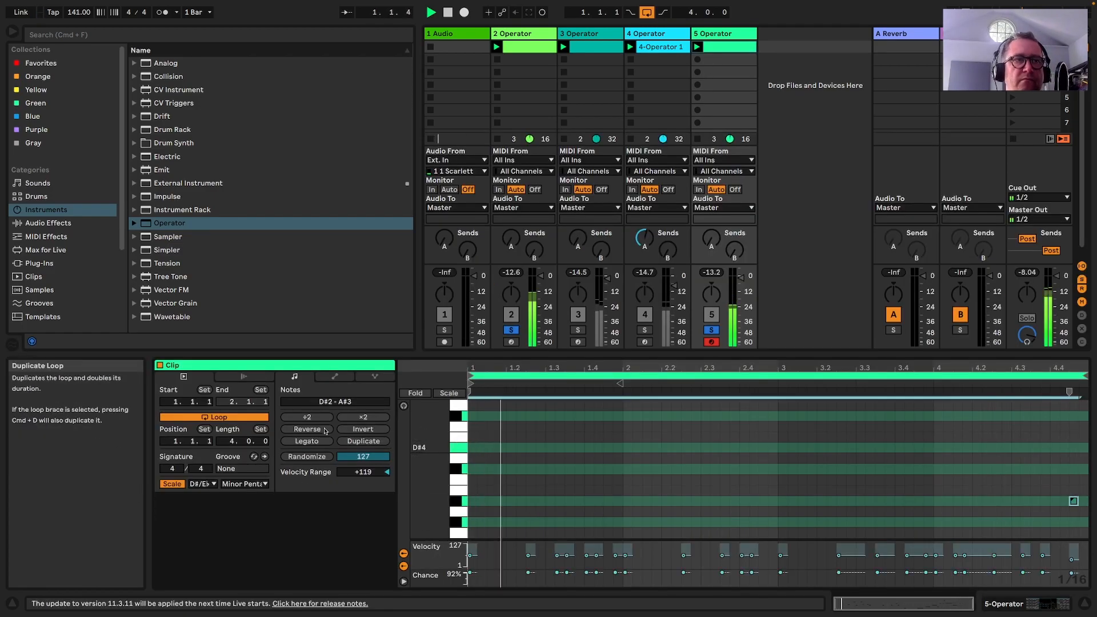
left_click(312, 441)
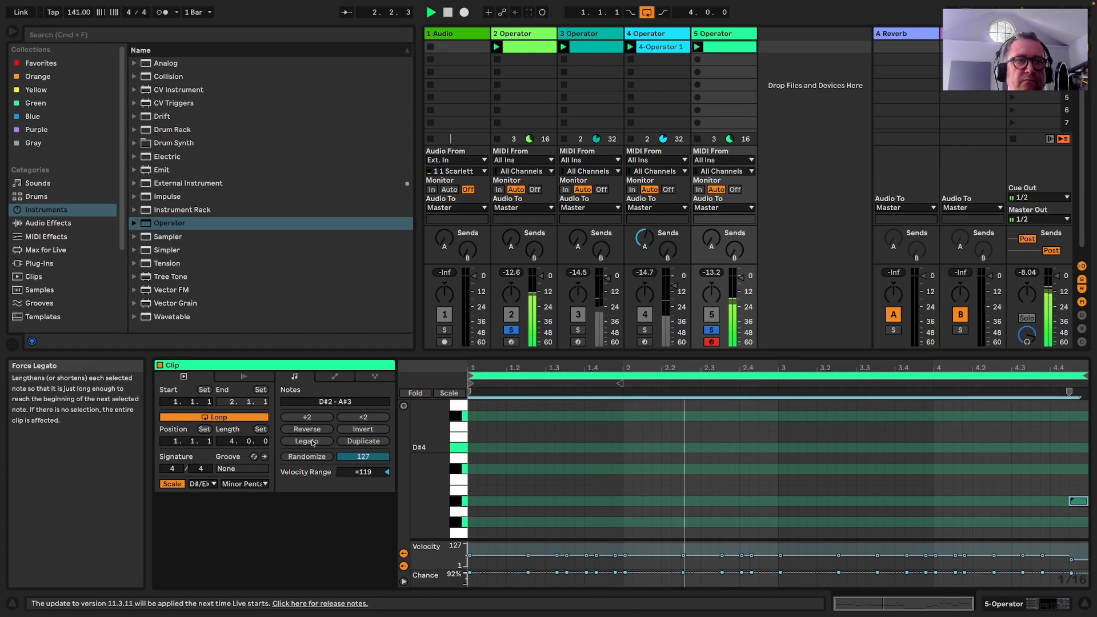
Undo the Legato applied to track 5's clip and restart playback
key("super+z")
key("space")
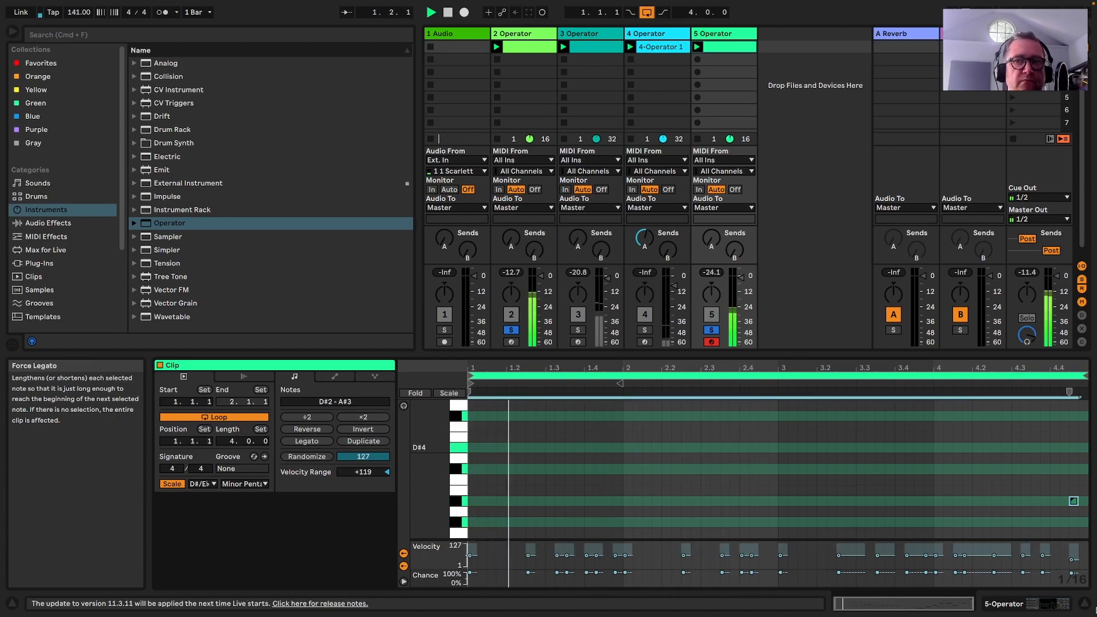
In track 3's Operator, set the LFO Amount to 5.5%, LFO Rate to 41.67 and oscillator C's Fine to 43, and clear the solos
left_click(1044, 604)
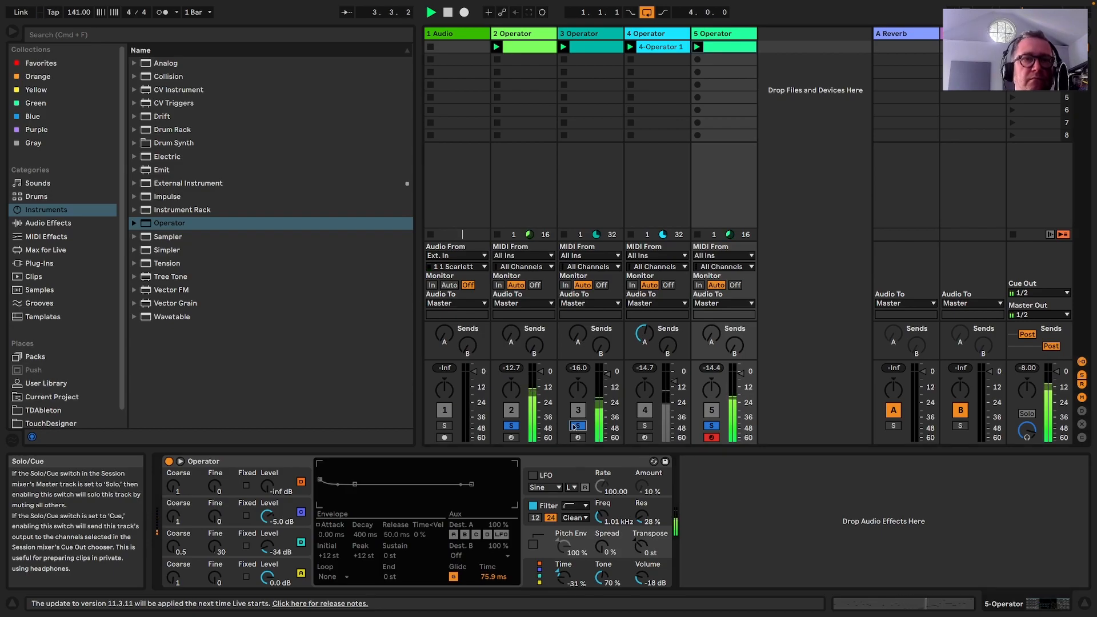
left_click(589, 103)
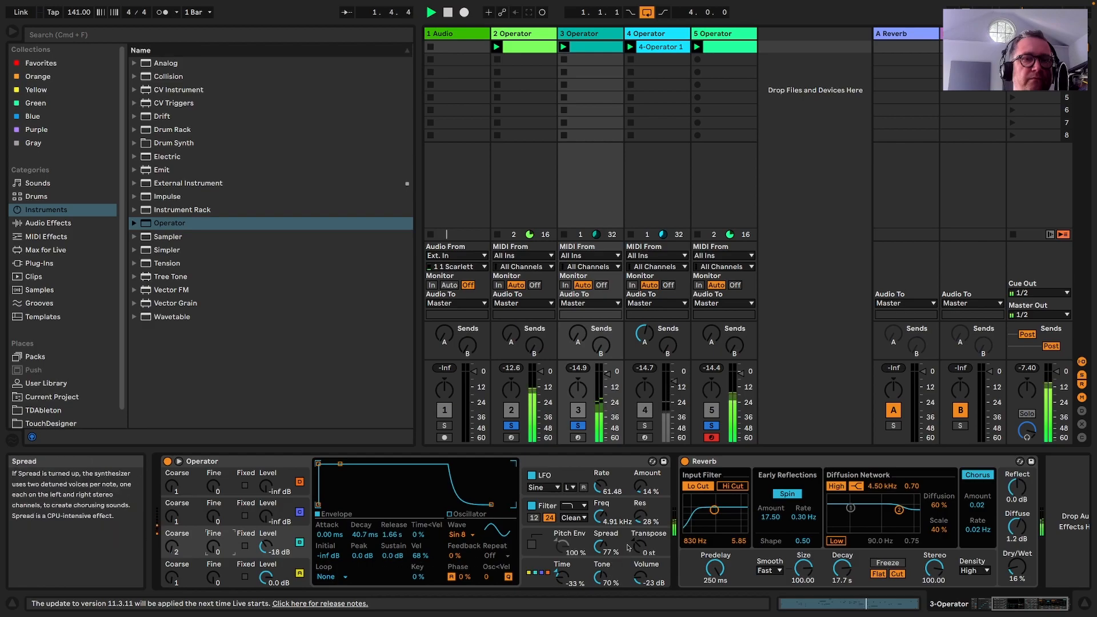
left_click(606, 546)
left_click(452, 577)
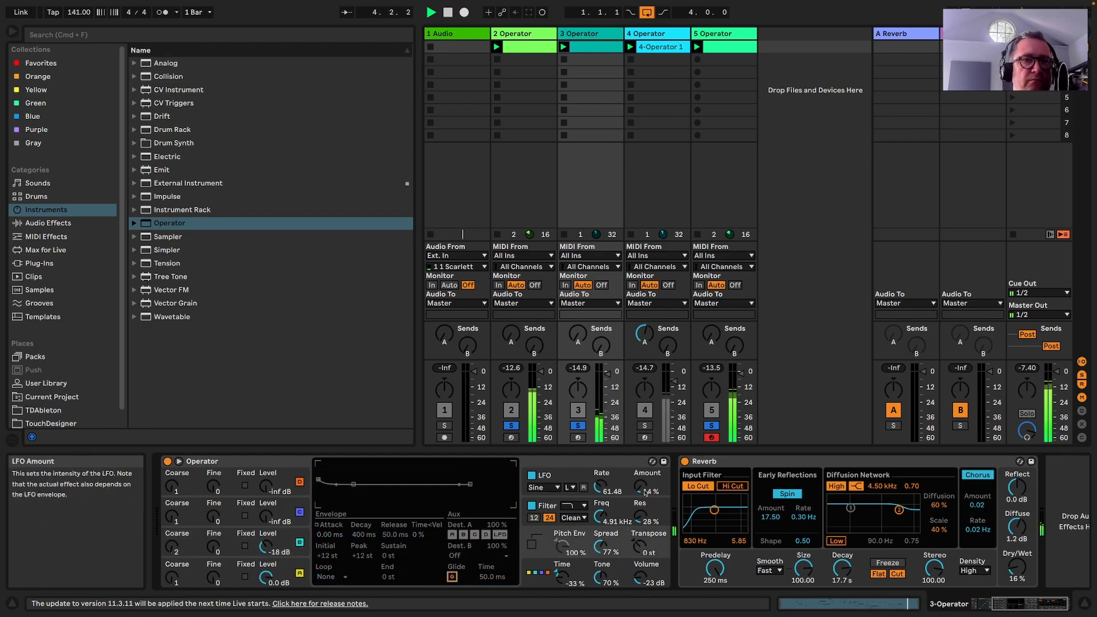
left_click_drag(640, 487, 640, 503)
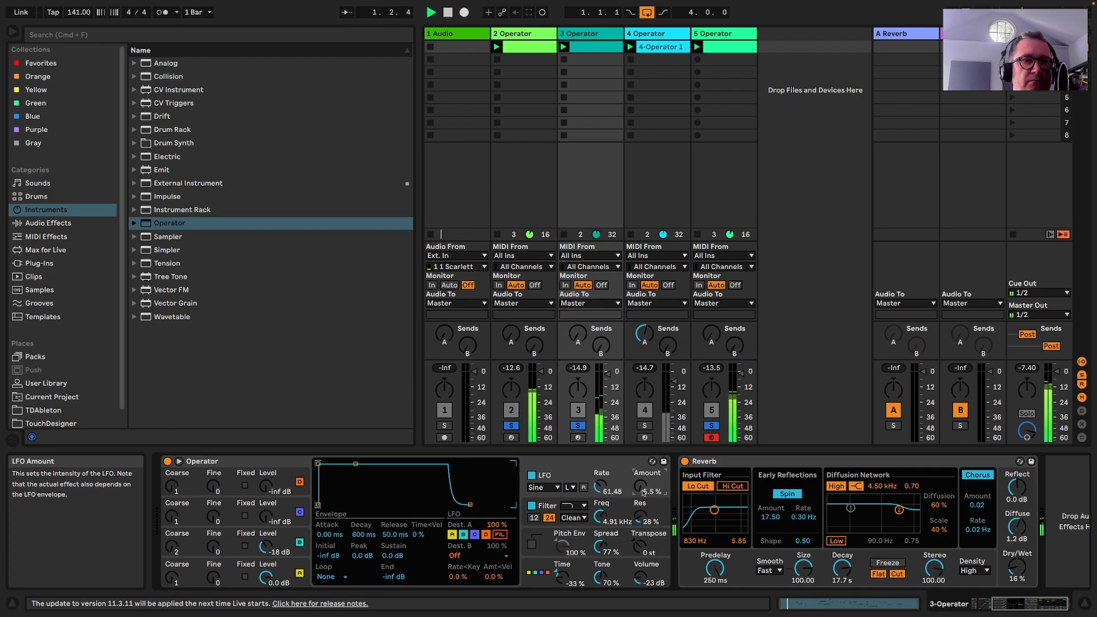
left_click_drag(214, 547, 213, 538)
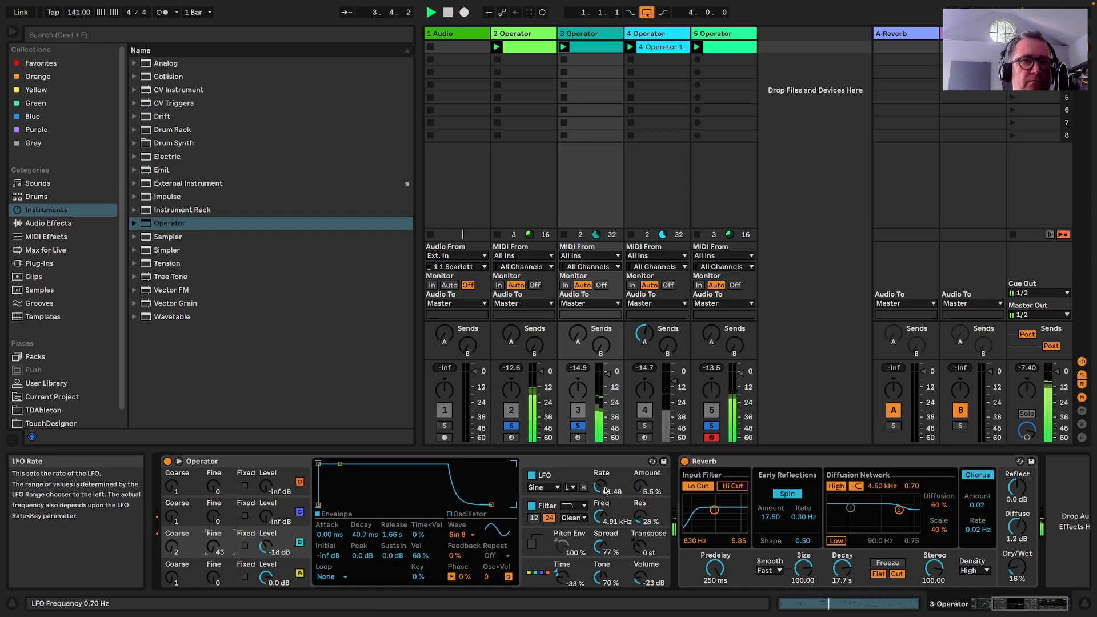
left_click(642, 490)
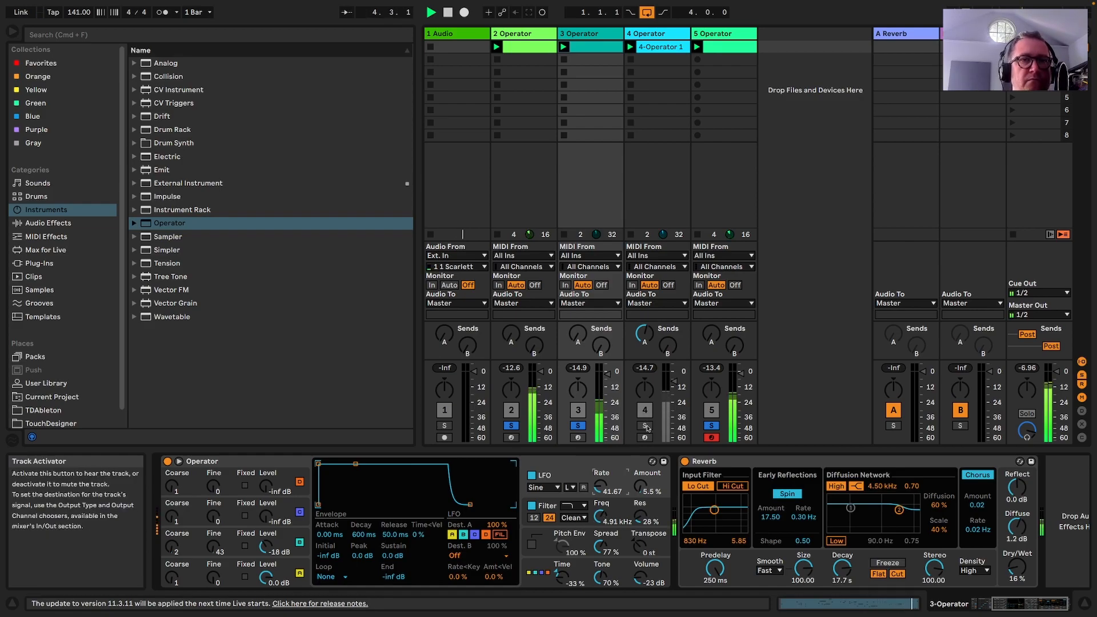
left_click(712, 426)
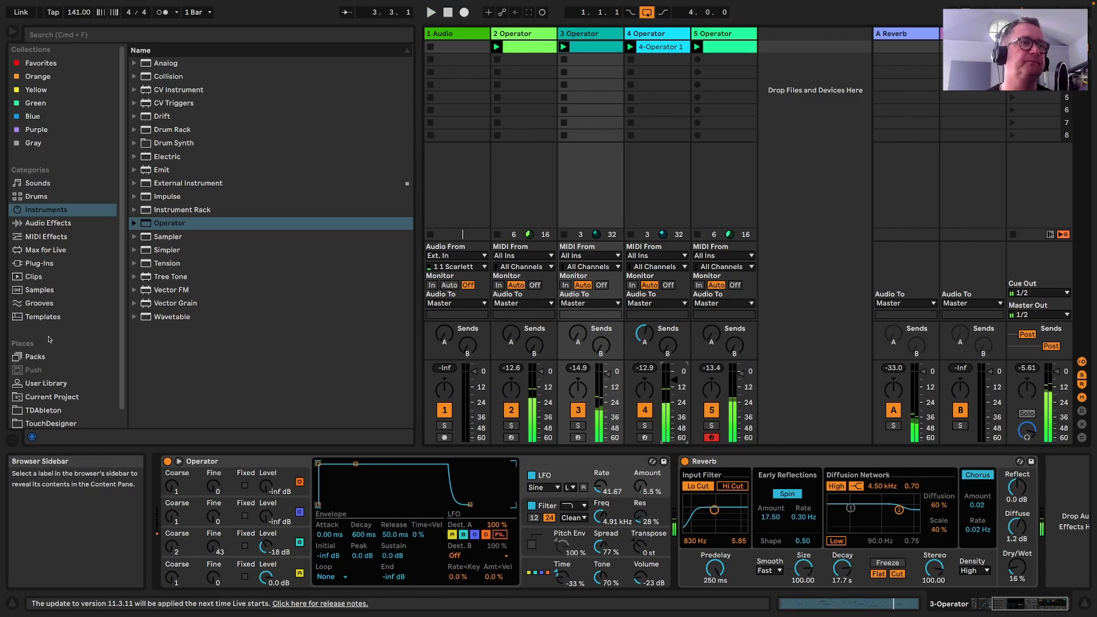
Add an EQ Eight to track 2 and cut its band 2 by 3.84 dB at 198 Hz
left_click(48, 223)
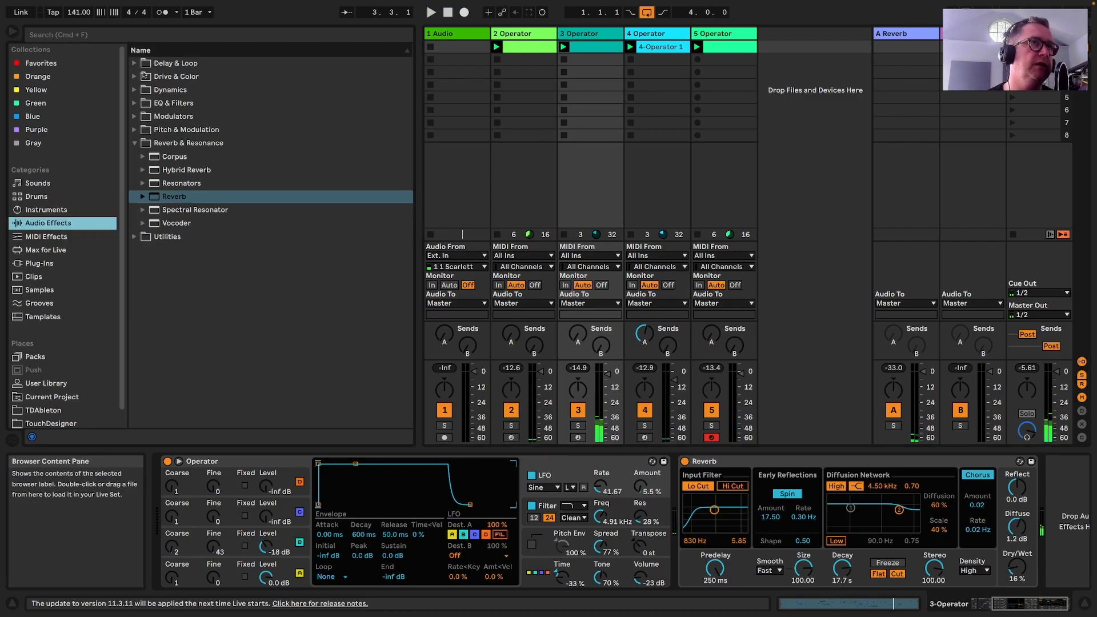
left_click(133, 90)
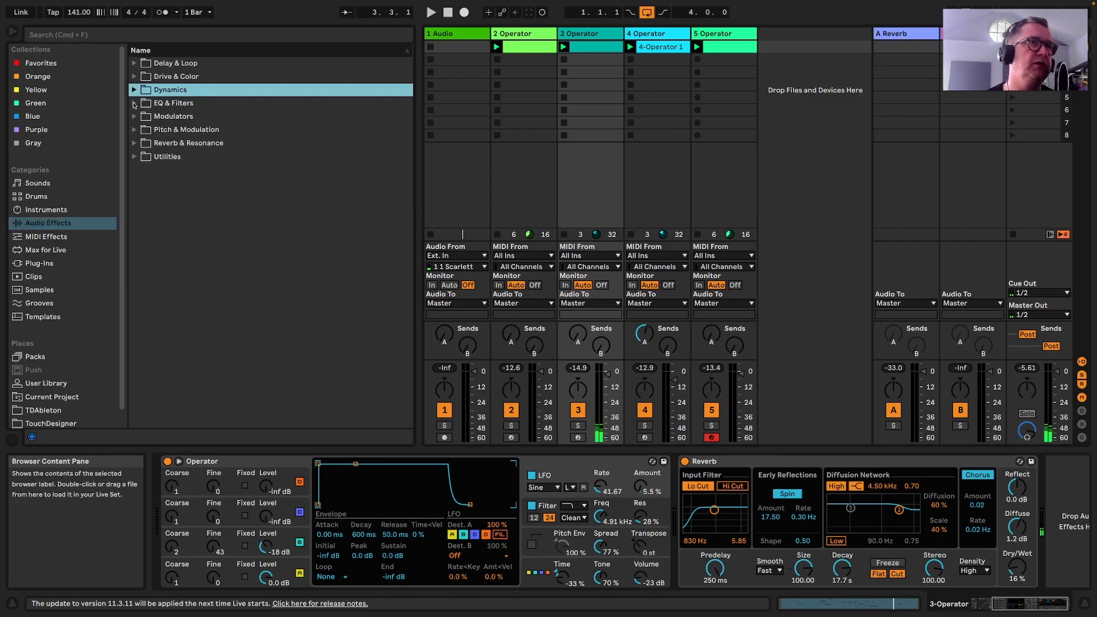
left_click(134, 103)
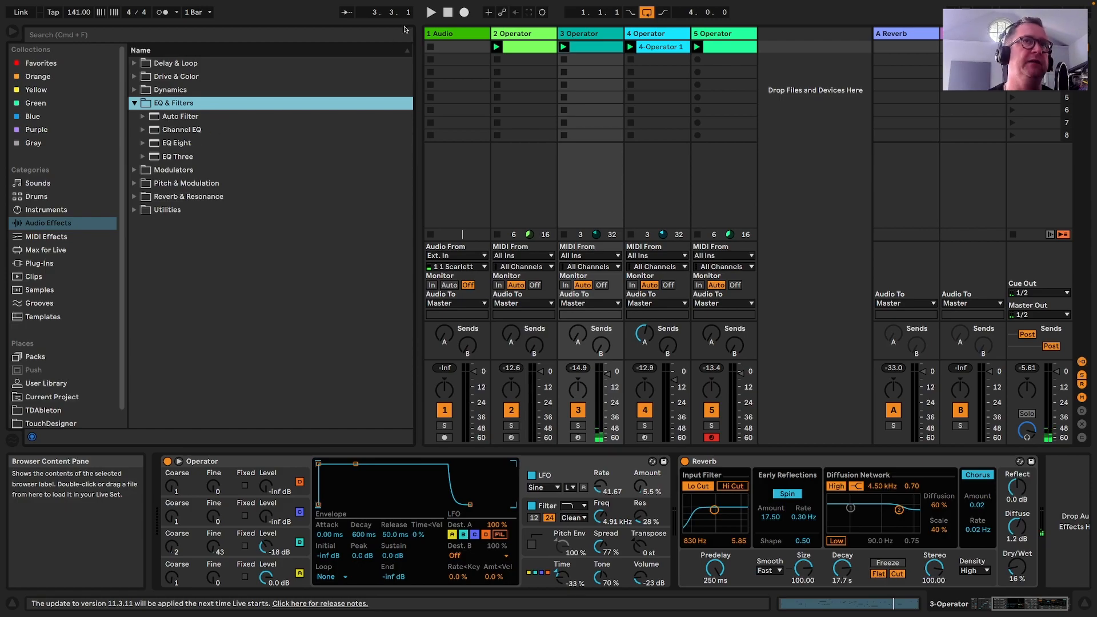
left_click(501, 33)
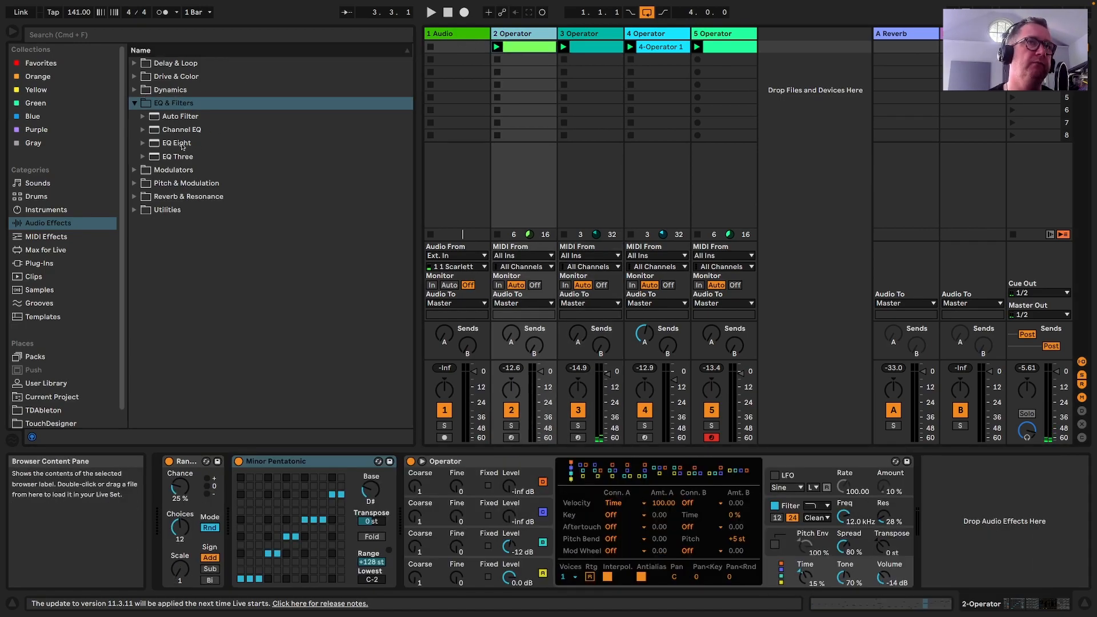
double_click(182, 145)
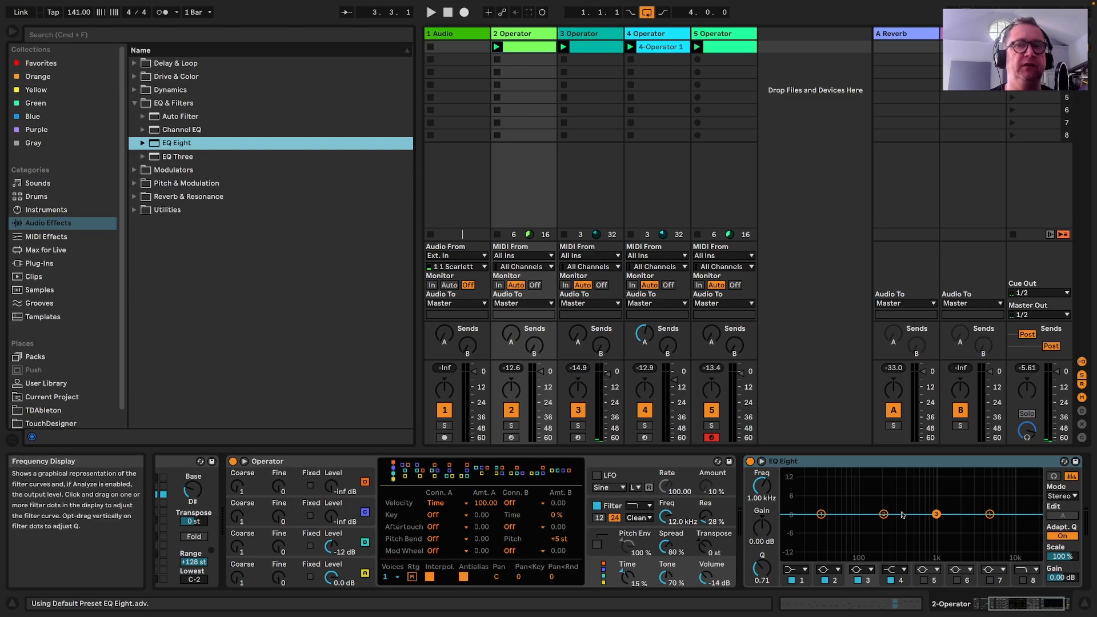
key("space")
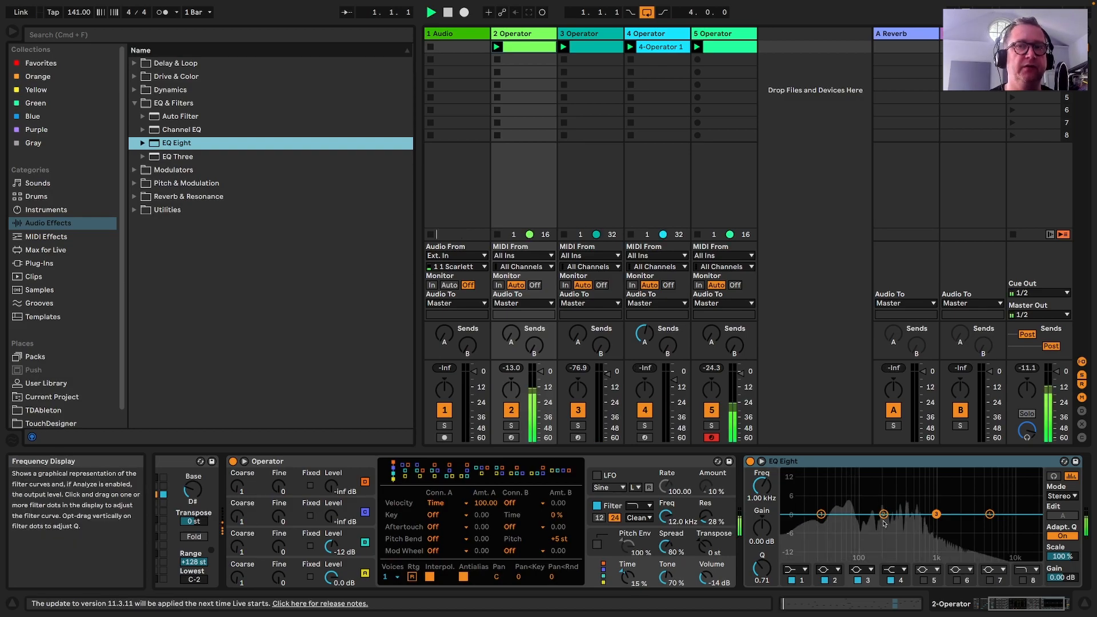
left_click_drag(885, 516, 883, 525)
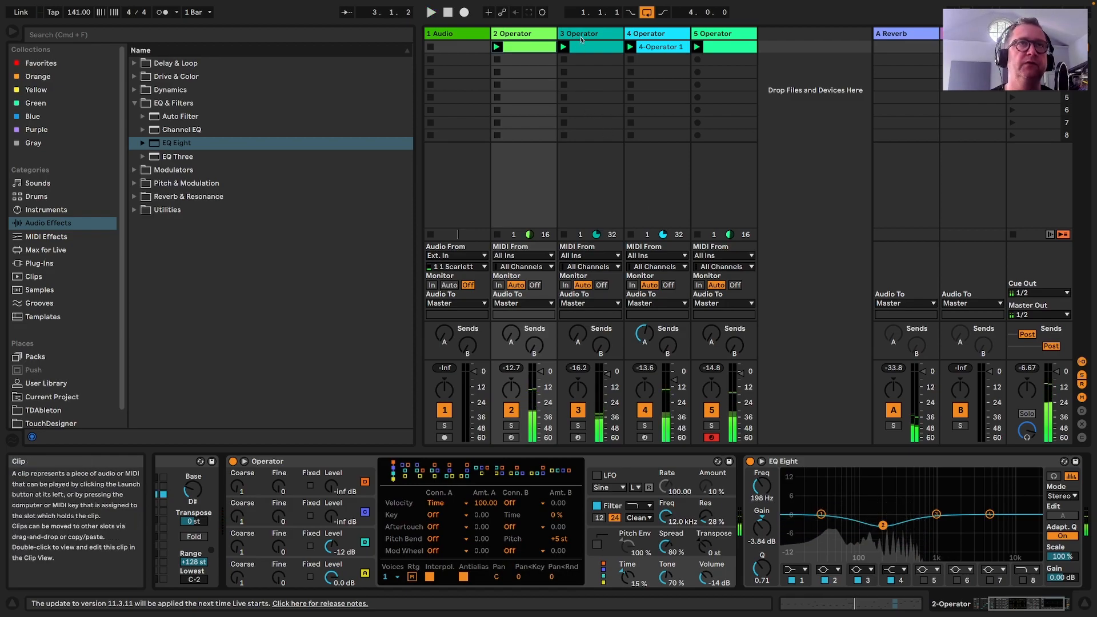
Add an EQ Eight after the Reverb on track 3 and play the set
left_click(588, 172)
left_click(182, 147)
double_click(182, 147)
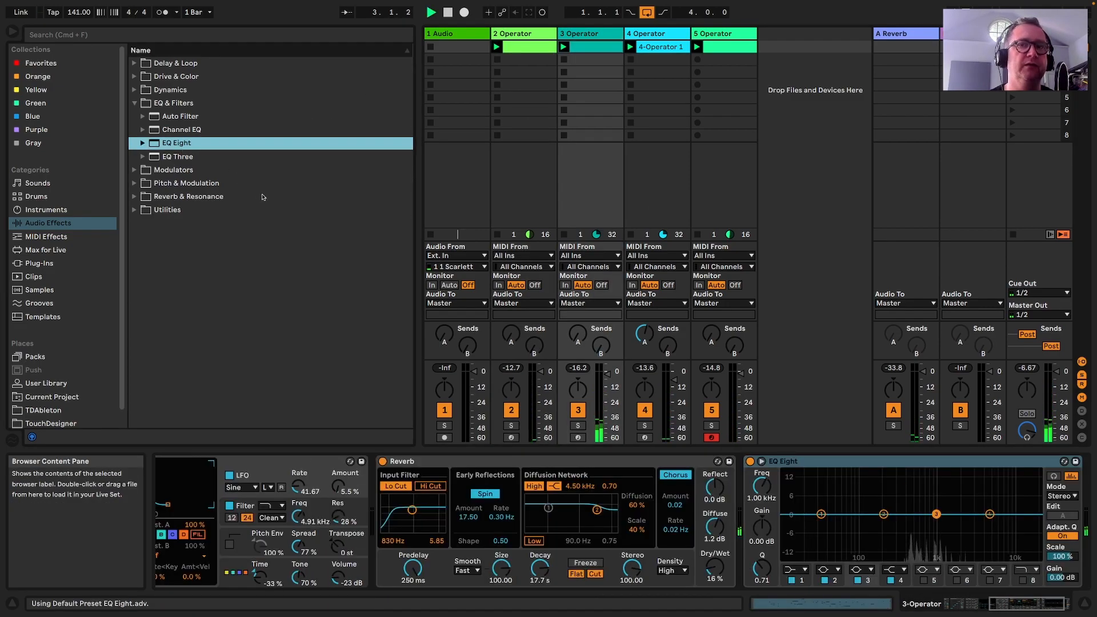
key("space")
On track 3's EQ Eight, dip band 2 slightly and make band 1 a low cut at 272 Hz
left_click_drag(883, 518, 894, 518)
left_click(796, 569)
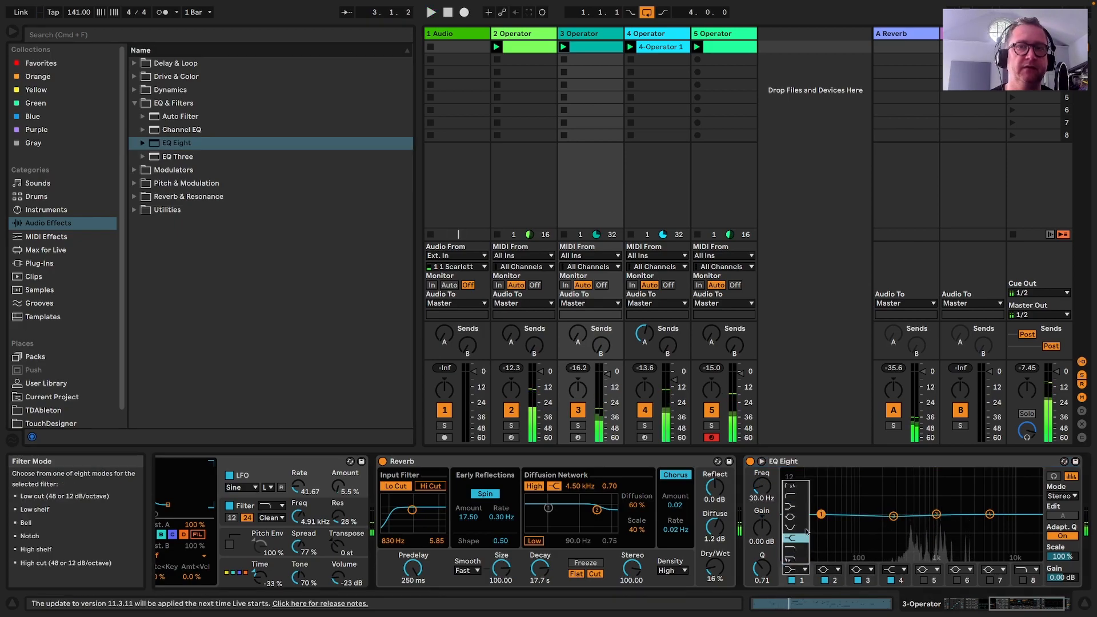
left_click(800, 495)
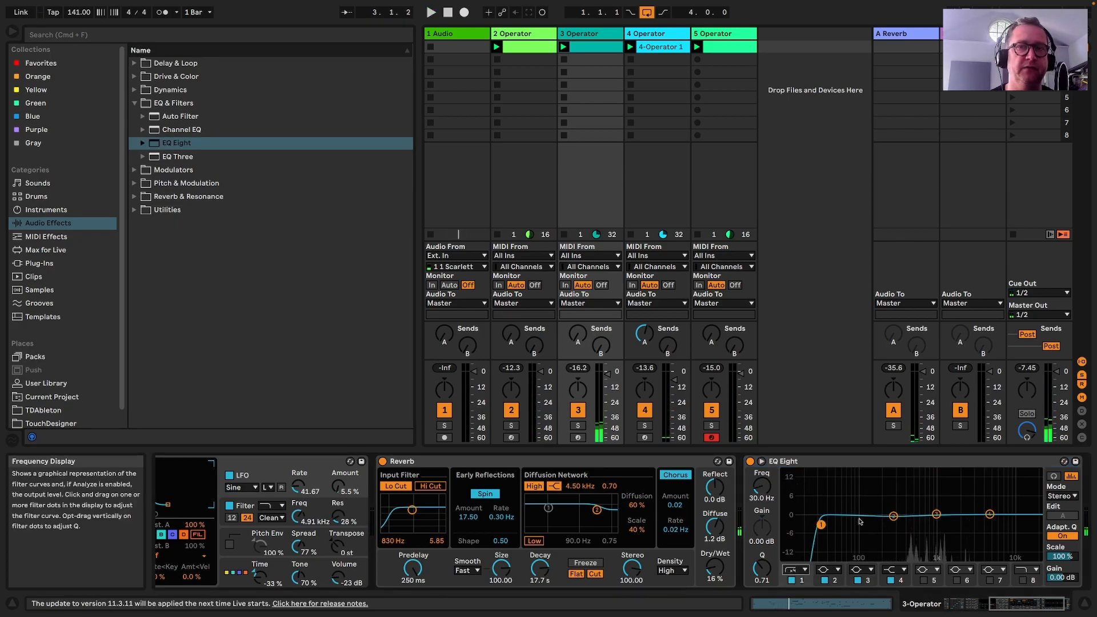
left_click_drag(859, 519, 891, 525)
key("space")
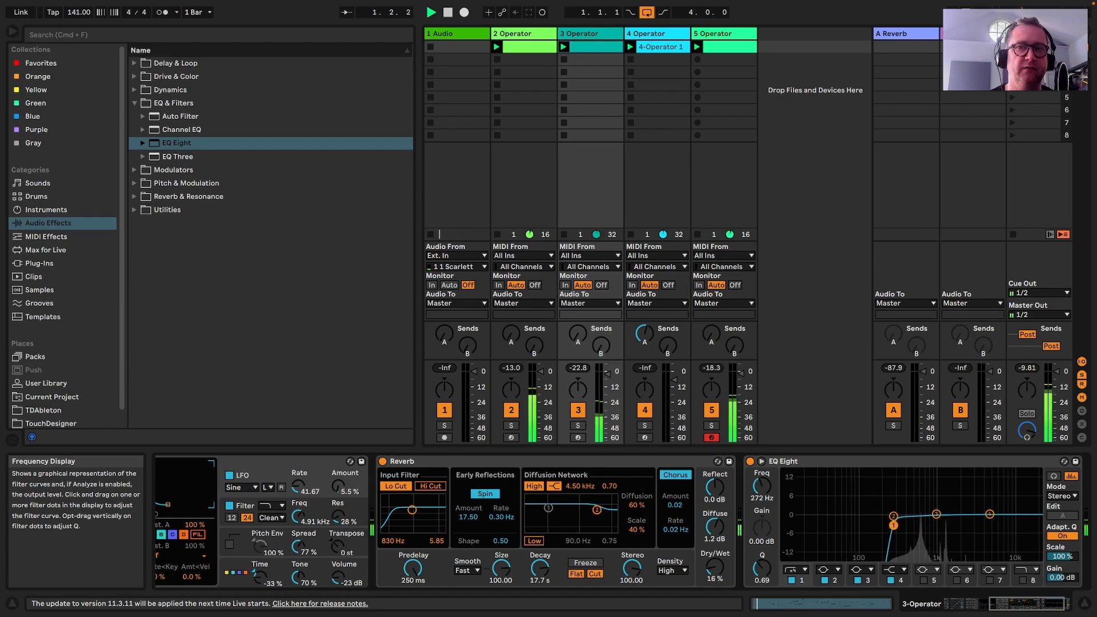
Solo track 5 and add an EQ Eight after its Operator
left_click(713, 426)
left_click(724, 172)
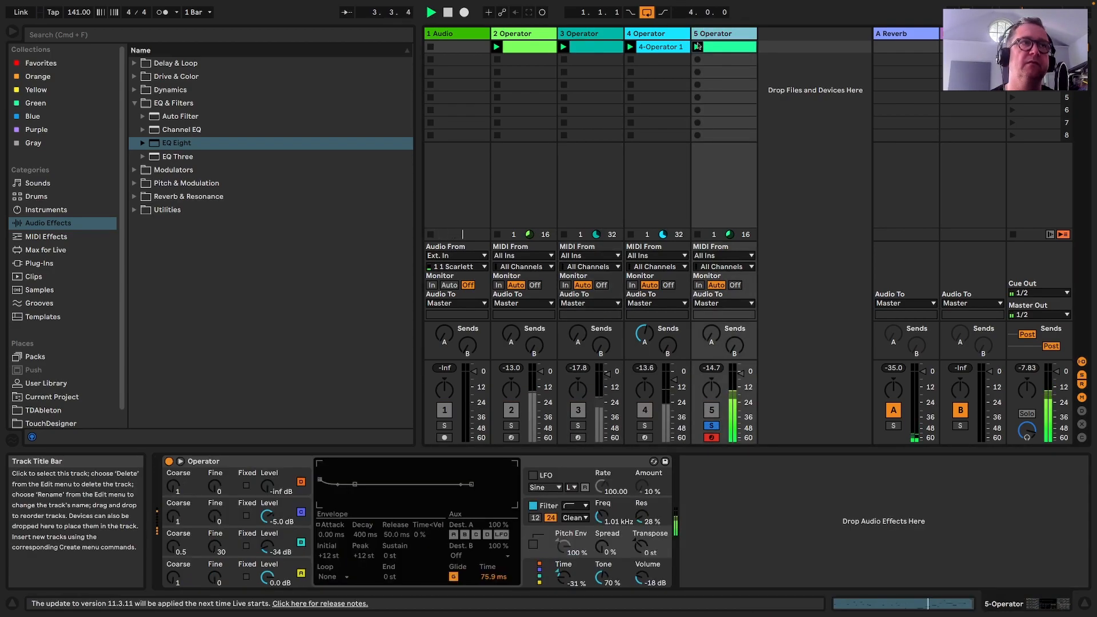
left_click(229, 140)
double_click(228, 139)
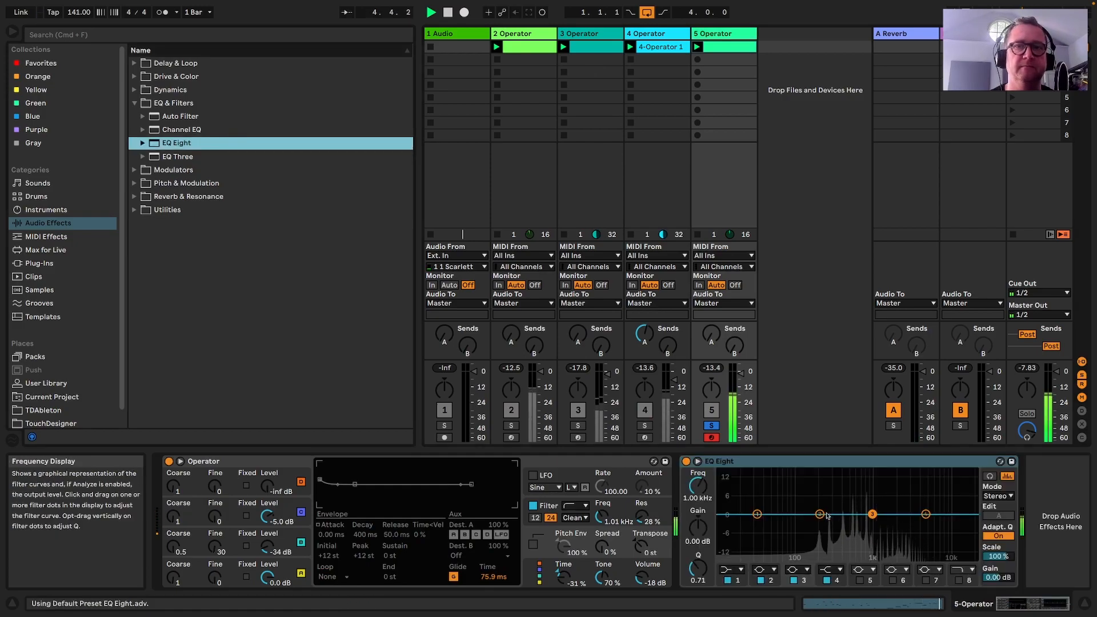
On track 5's EQ Eight, make band 1 a low cut around 150 Hz, cut band 3 by 2.11 dB at 958 Hz, and unsolo the track
left_click(739, 572)
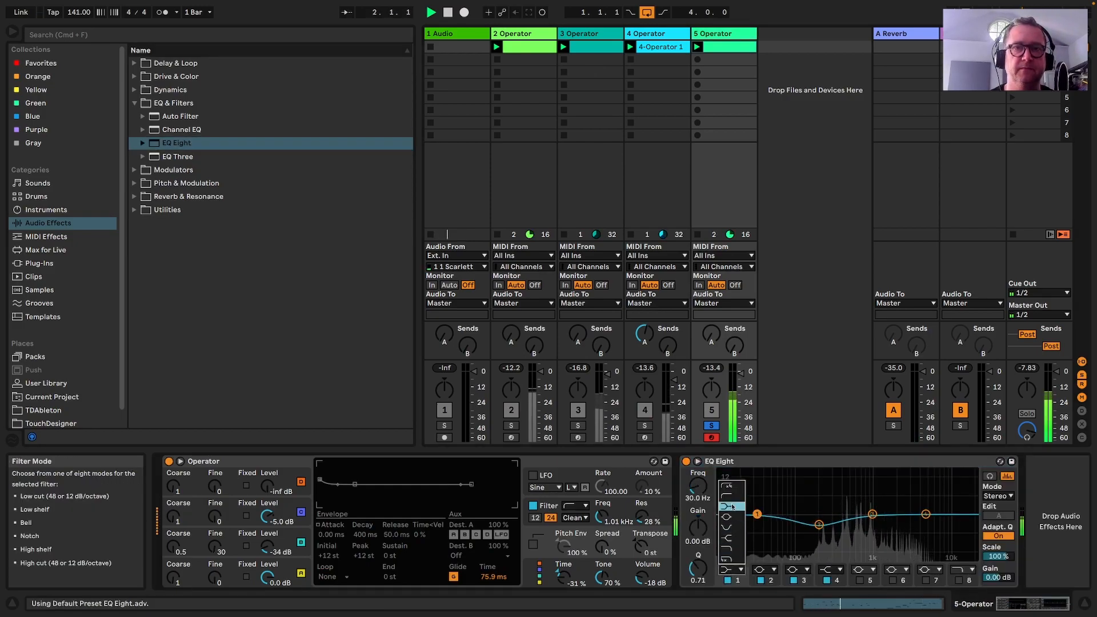
left_click(732, 490)
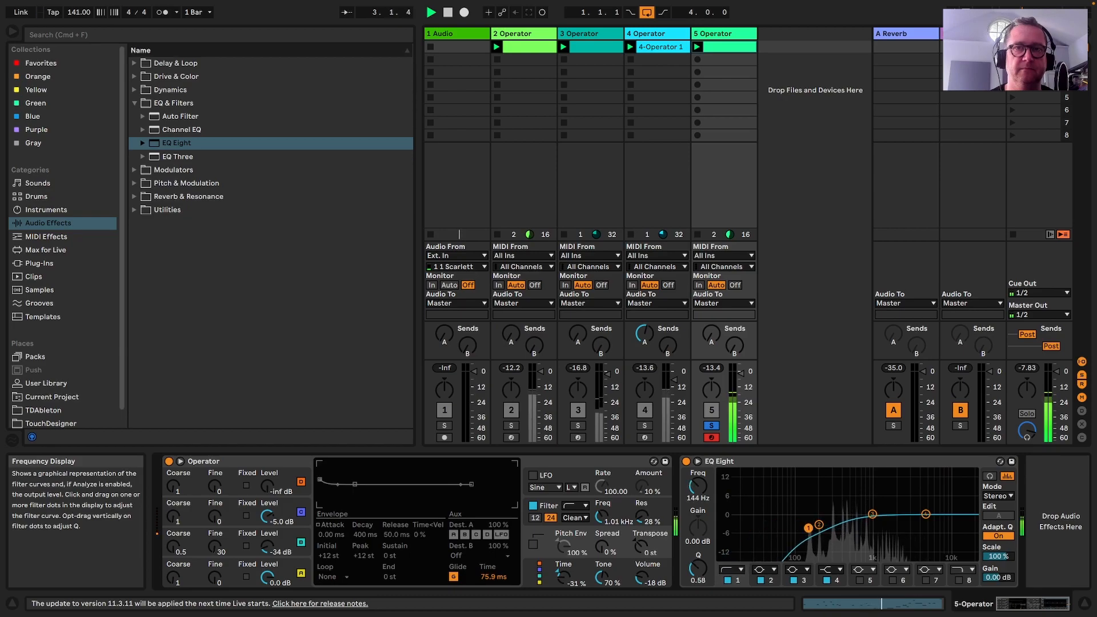
left_click_drag(873, 521, 871, 521)
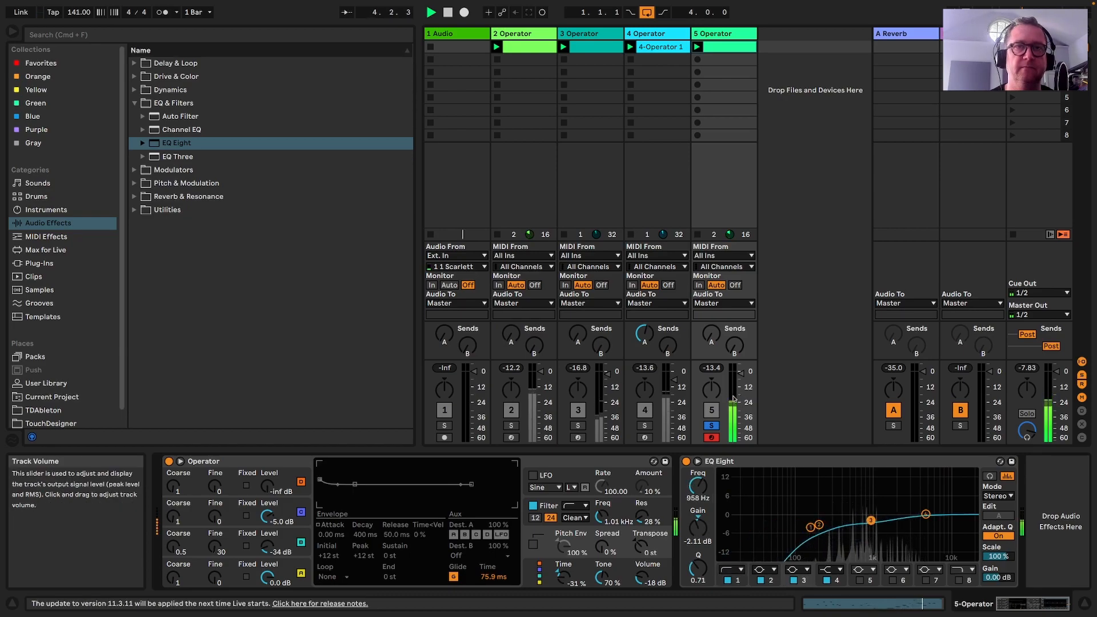
left_click(712, 426)
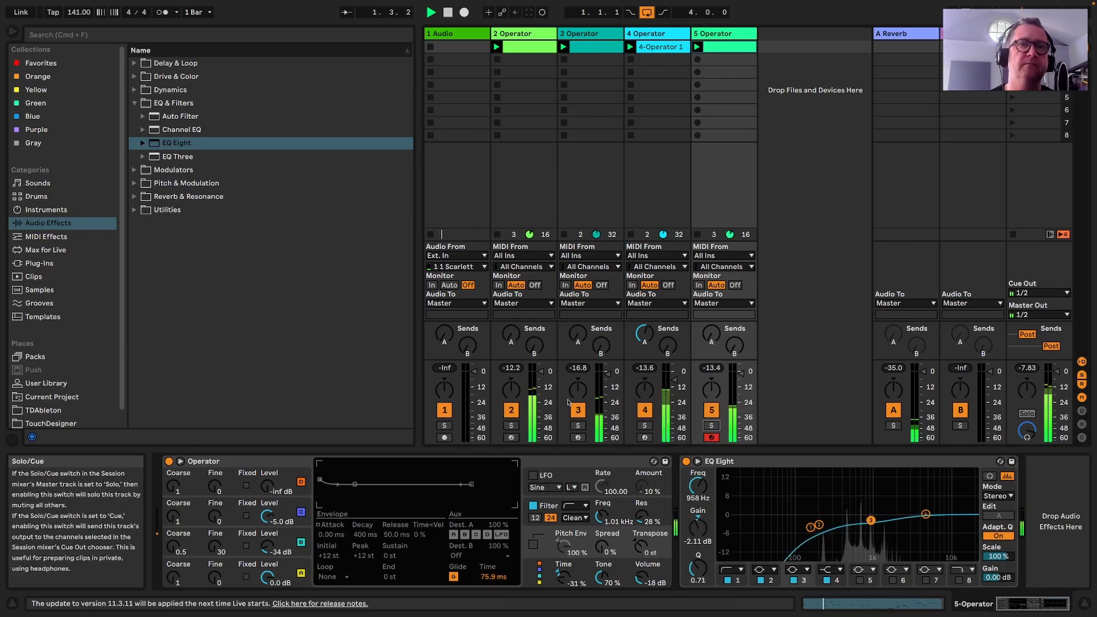
Solo track 2 and, on its EQ Eight, cut band 3 by 4.34 dB at 742 Hz and make band 1 a low cut at 29.7 Hz
left_click(510, 426)
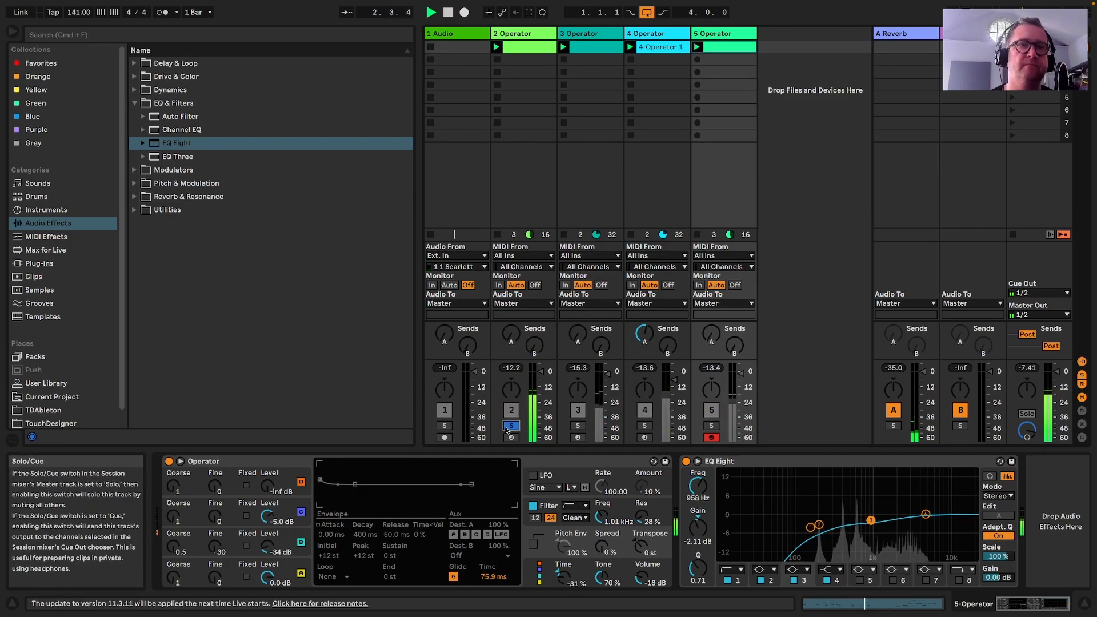
left_click(551, 100)
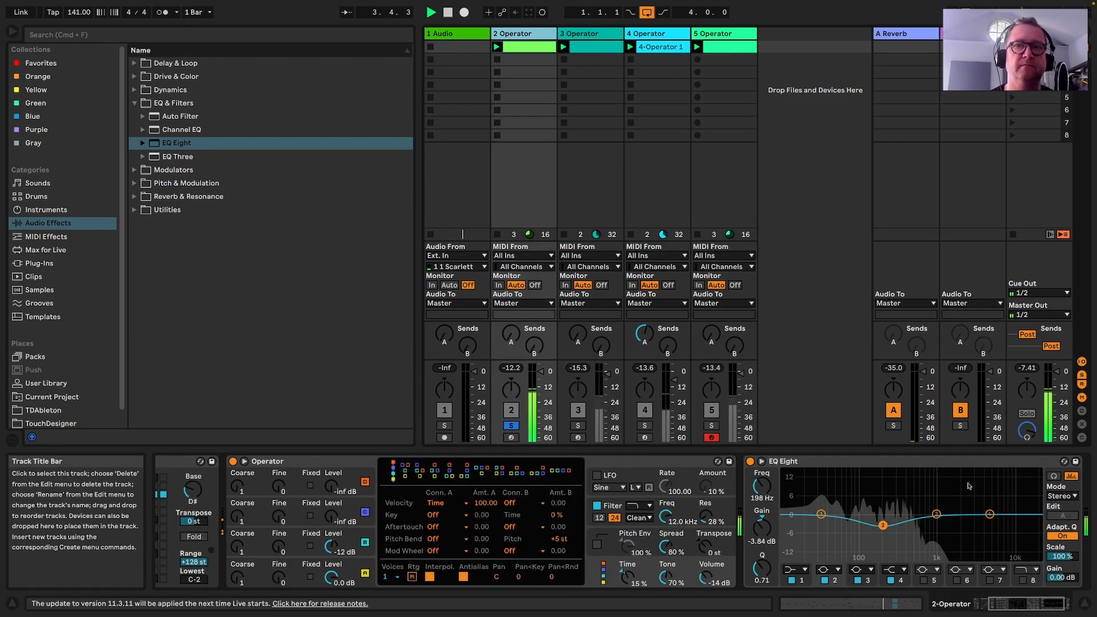
left_click_drag(937, 513, 931, 522)
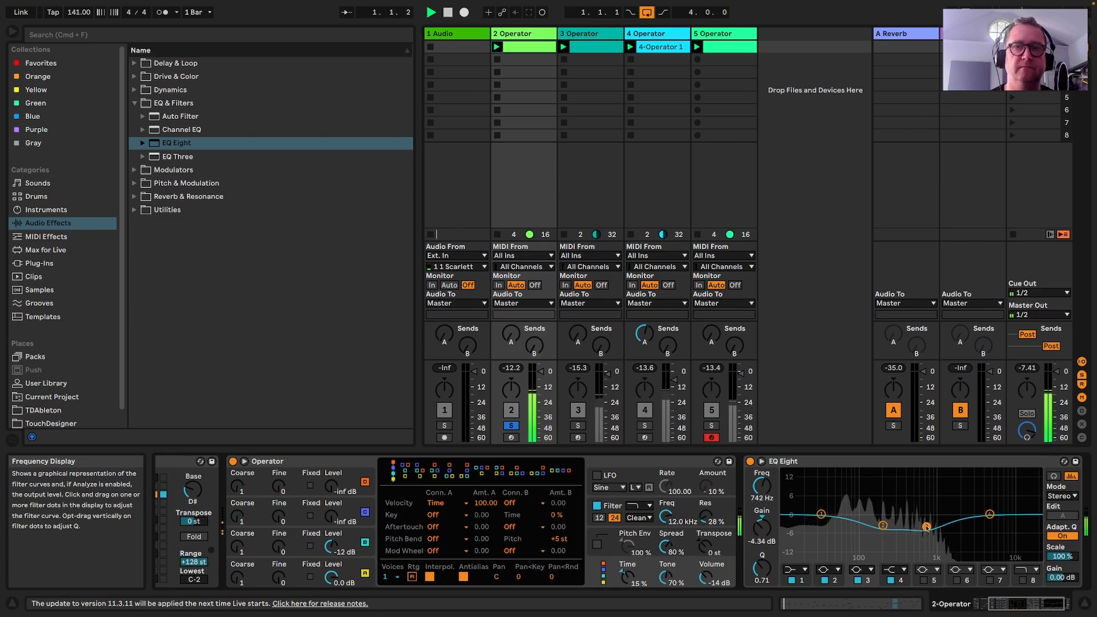
left_click(801, 570)
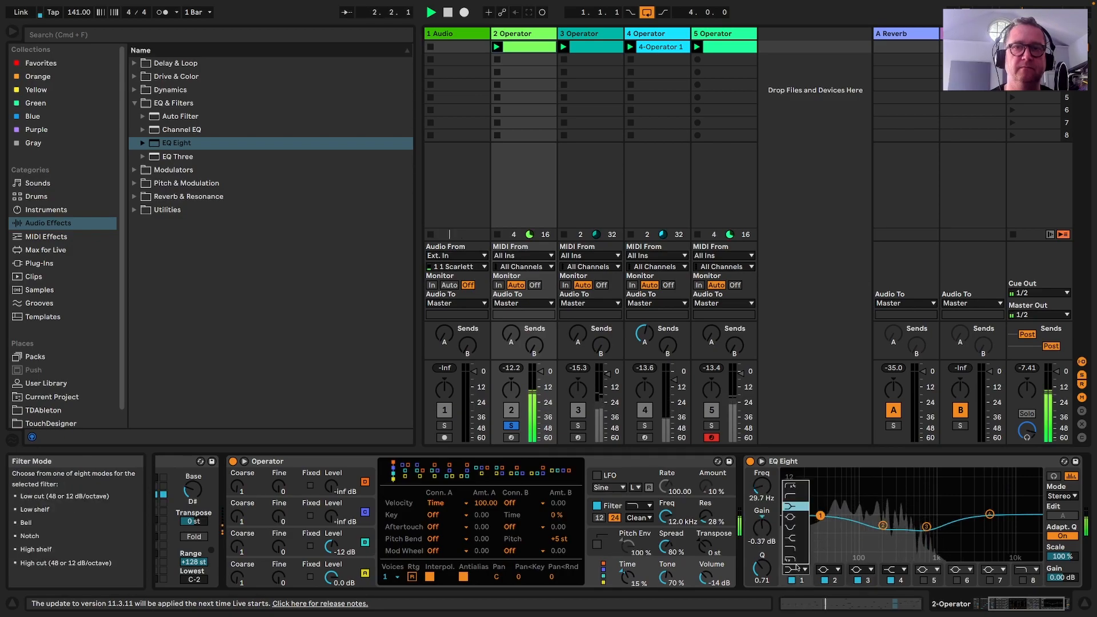
left_click(794, 486)
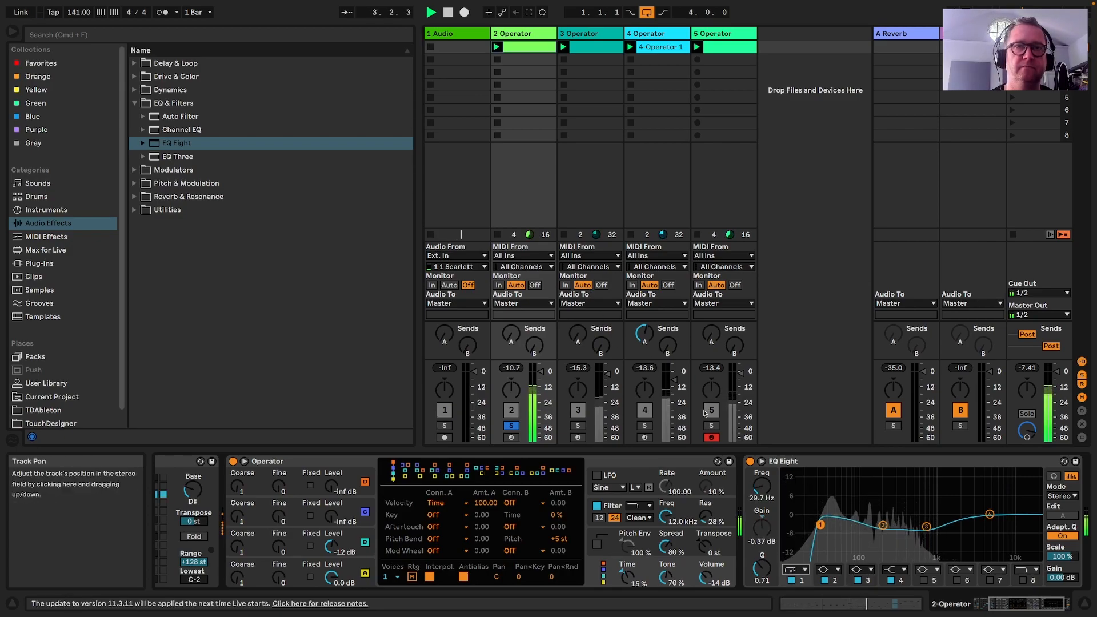
Solo track 4 and add an EQ Eight after its Operator
left_click(652, 426)
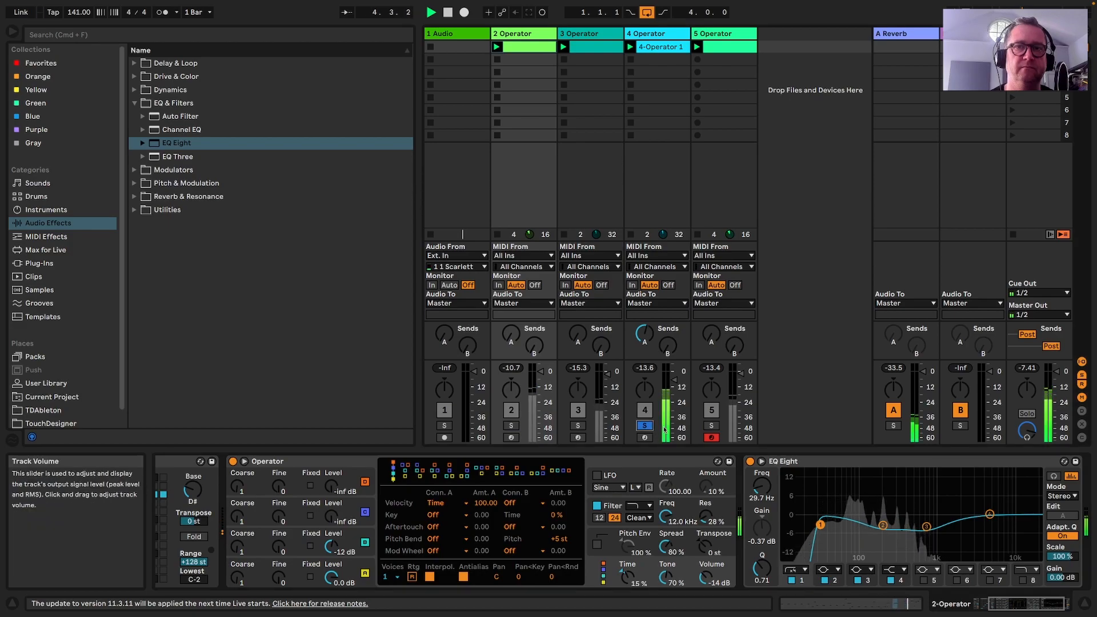
left_click(640, 35)
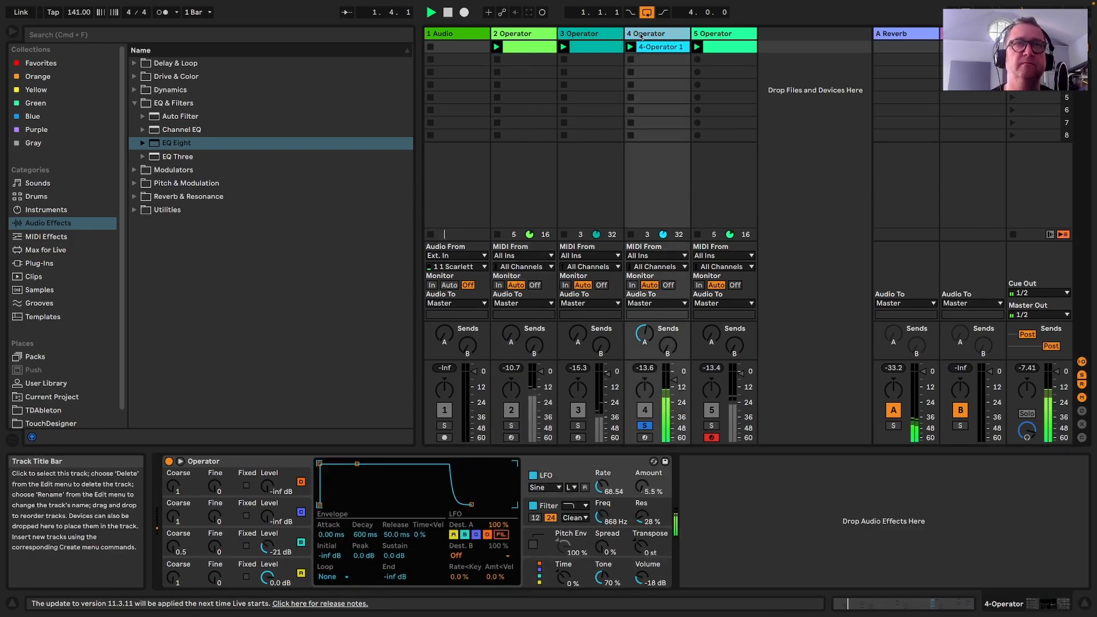
left_click_drag(177, 143, 779, 528)
On track 4's EQ Eight, dip band 2 and make band 1 a low cut at 80.8 Hz, and unsolo the track
left_click(738, 571)
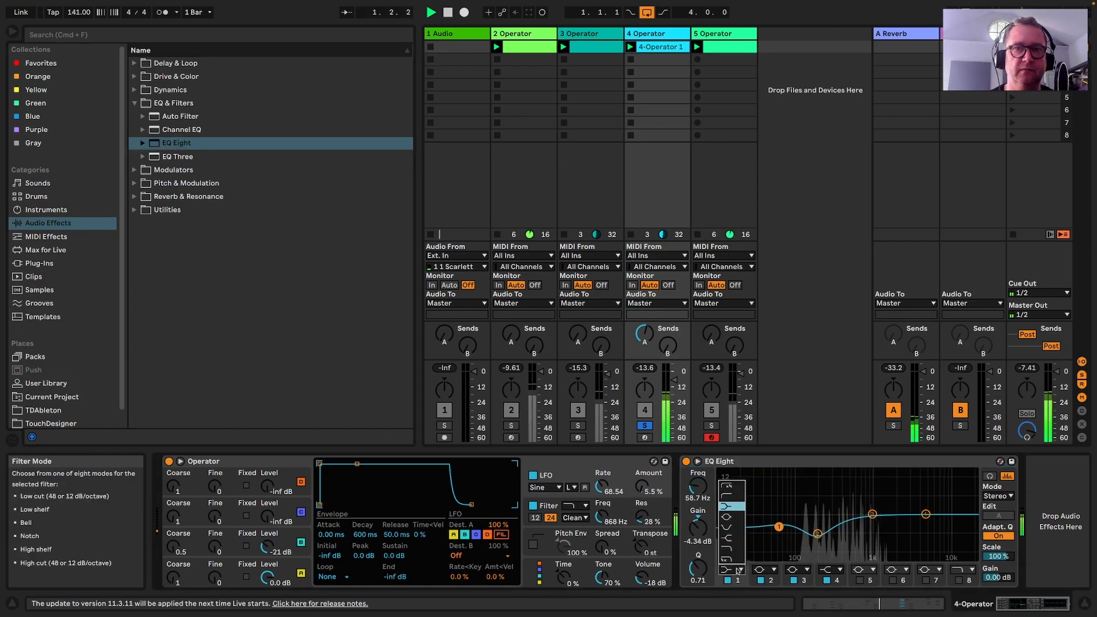
left_click(730, 488)
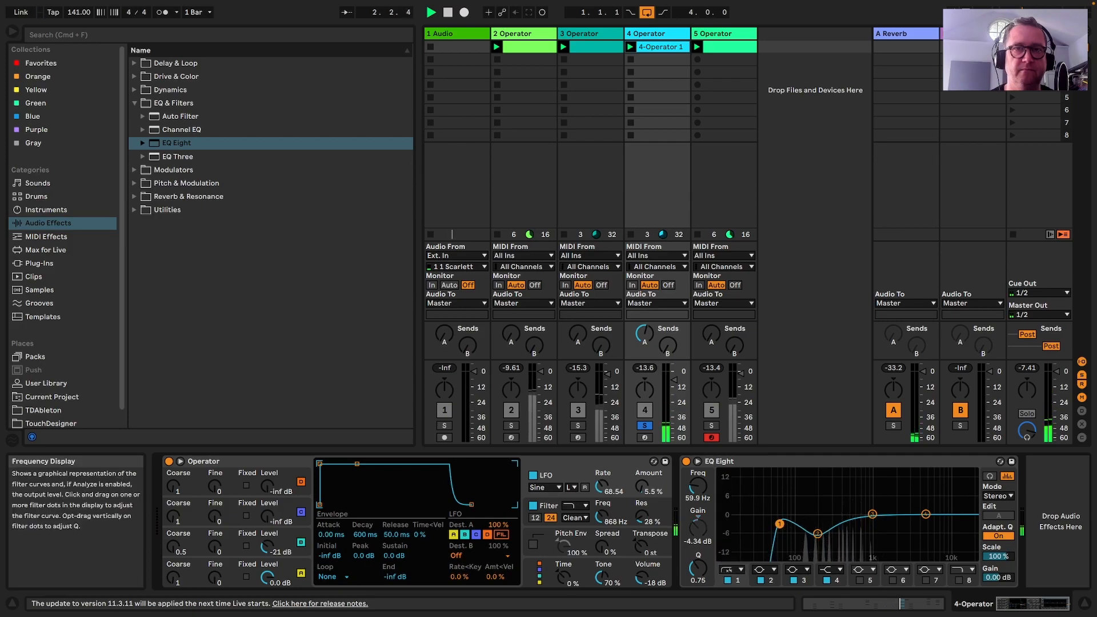
left_click_drag(785, 526, 789, 526)
left_click(644, 426)
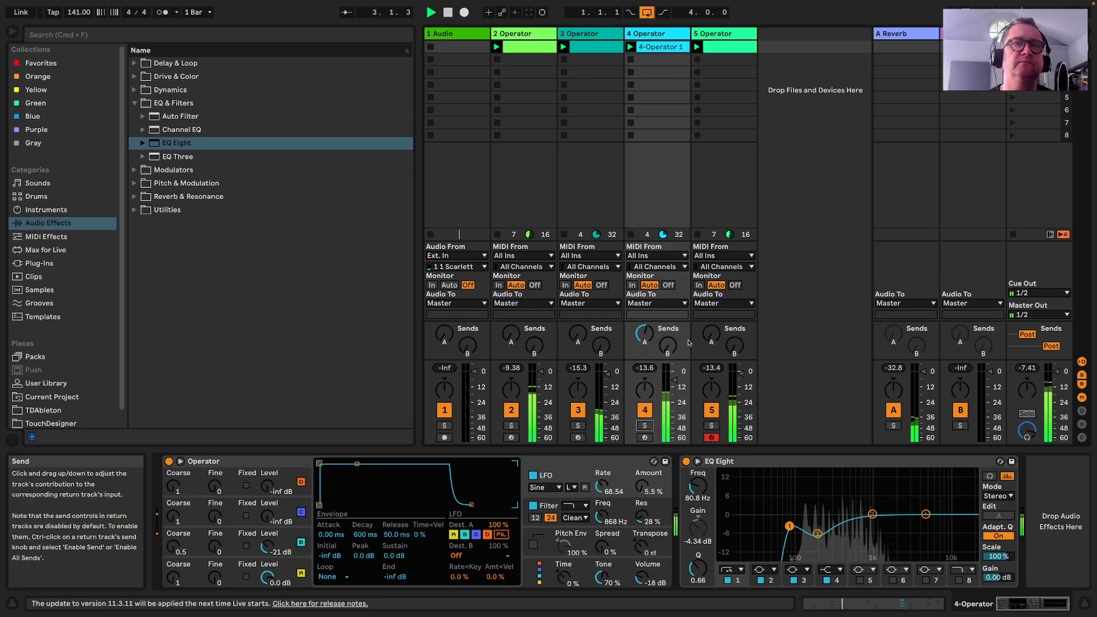
Load the 505 Classic Kit drum preset onto a new track after track 5
left_click(38, 183)
left_click(36, 196)
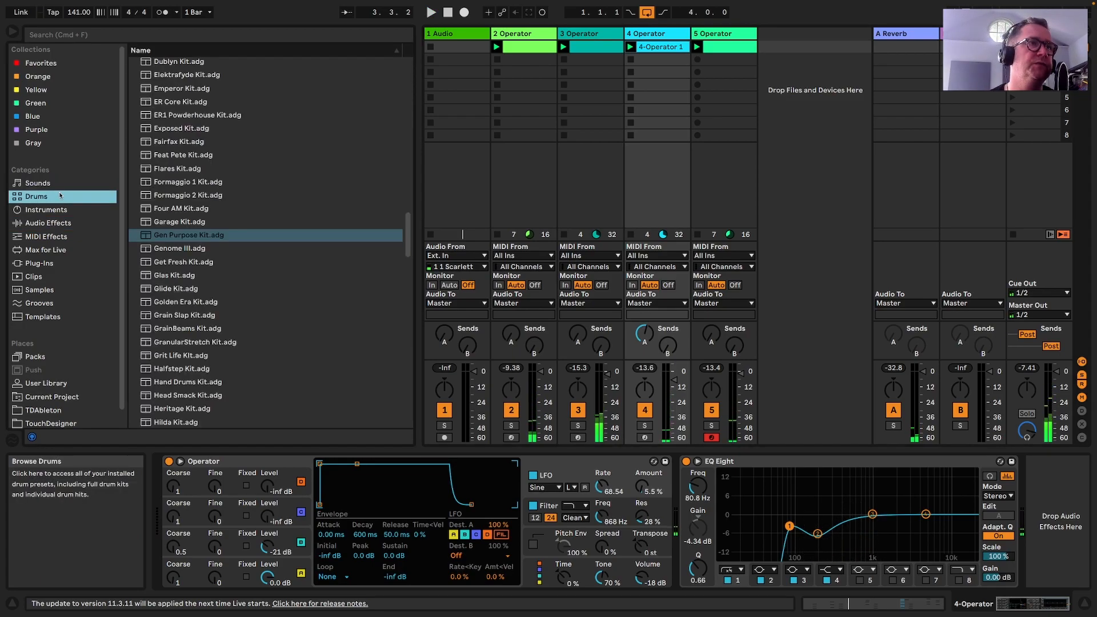
scroll(226, 229, "up", 15)
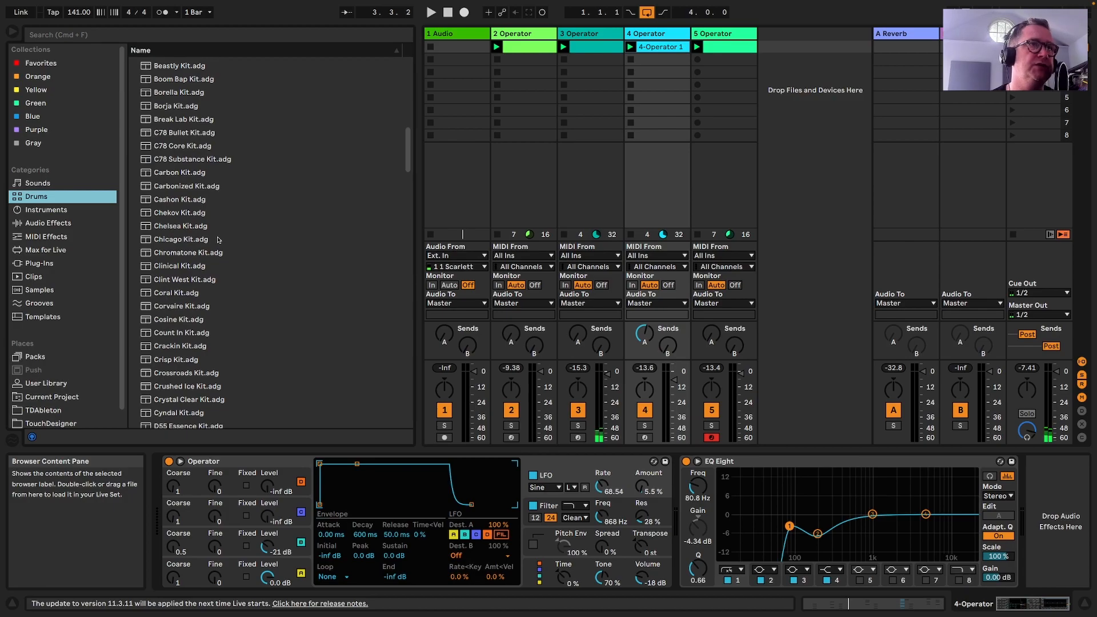
scroll(256, 181, "up", 10)
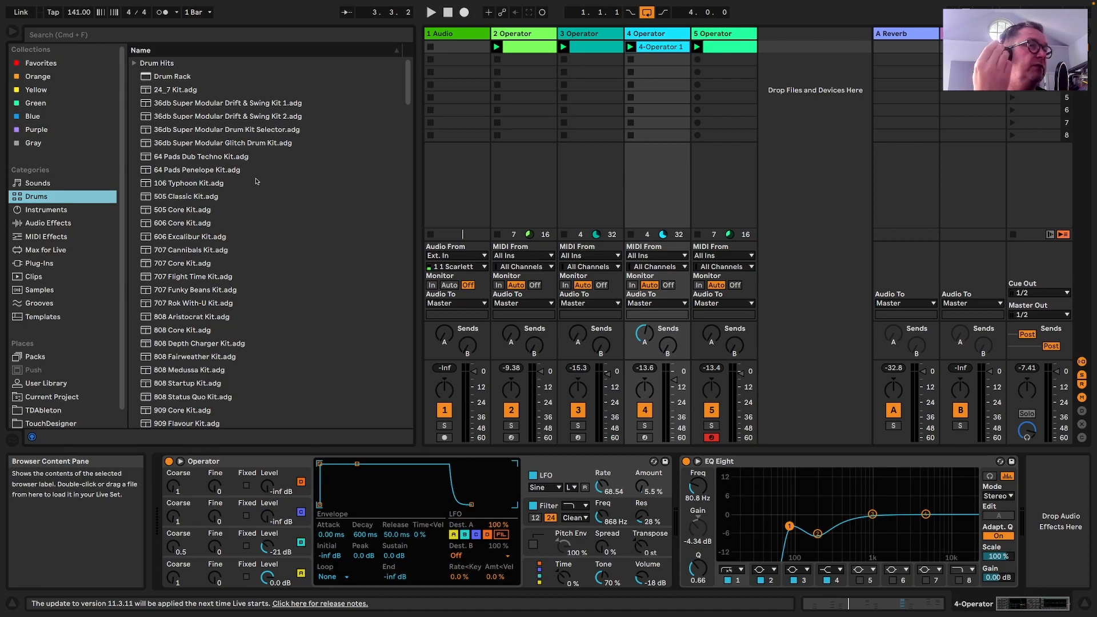
left_click(223, 197)
left_click(202, 209)
left_click_drag(162, 196, 775, 127)
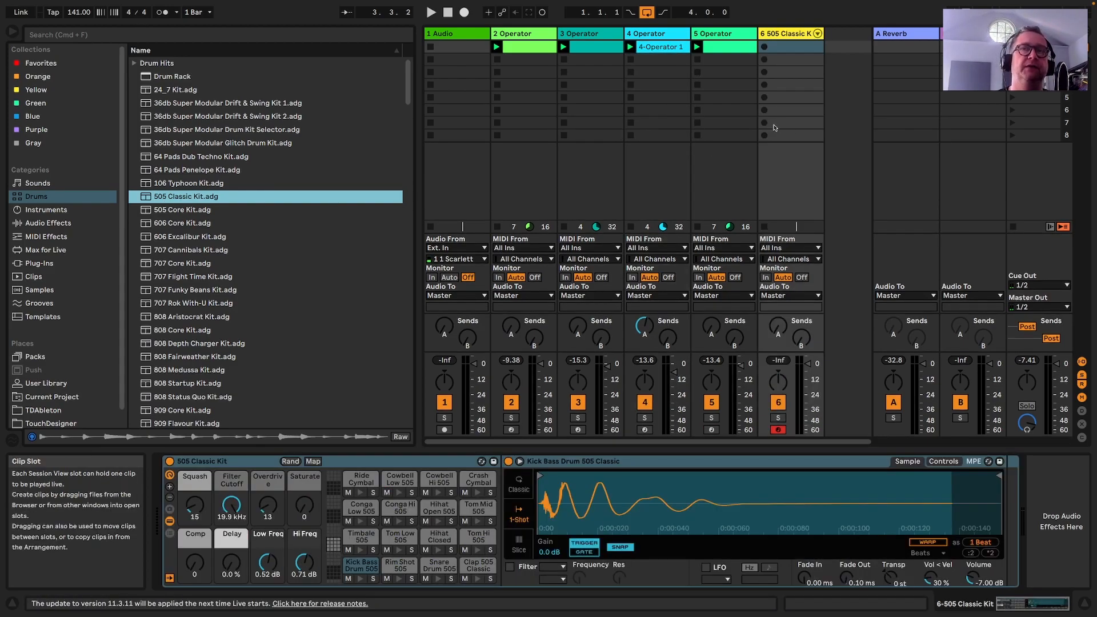
Create and launch a clip on track 6 with kicks at 1.1, 1.2.3, 1.3.3 and 1.4.3 and rim shots at 1.2 and 1.3.4
double_click(792, 47)
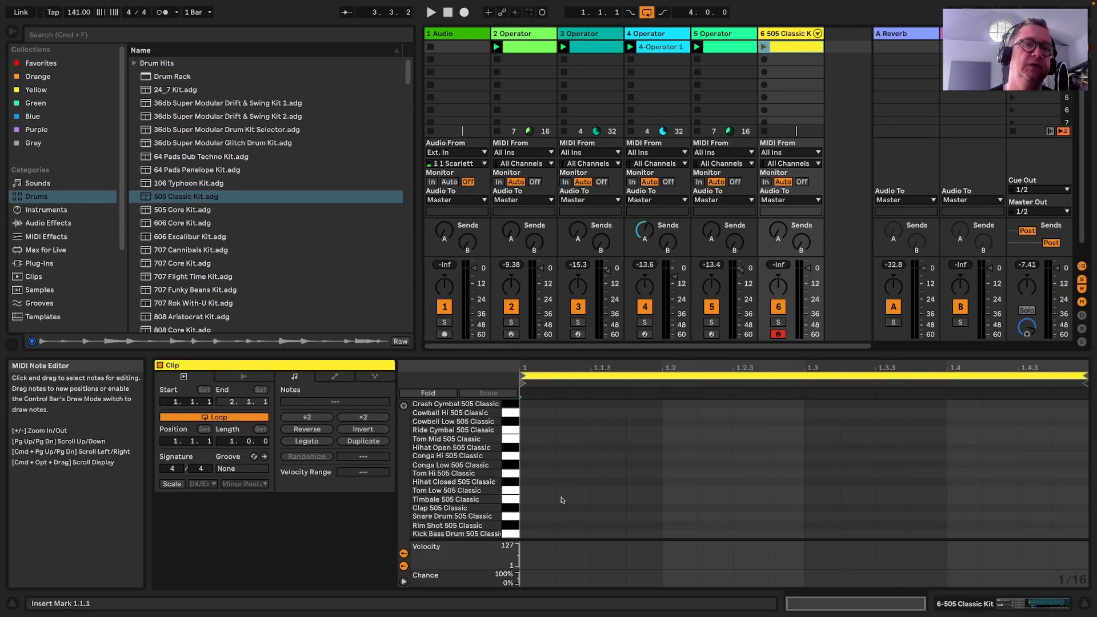
key("b")
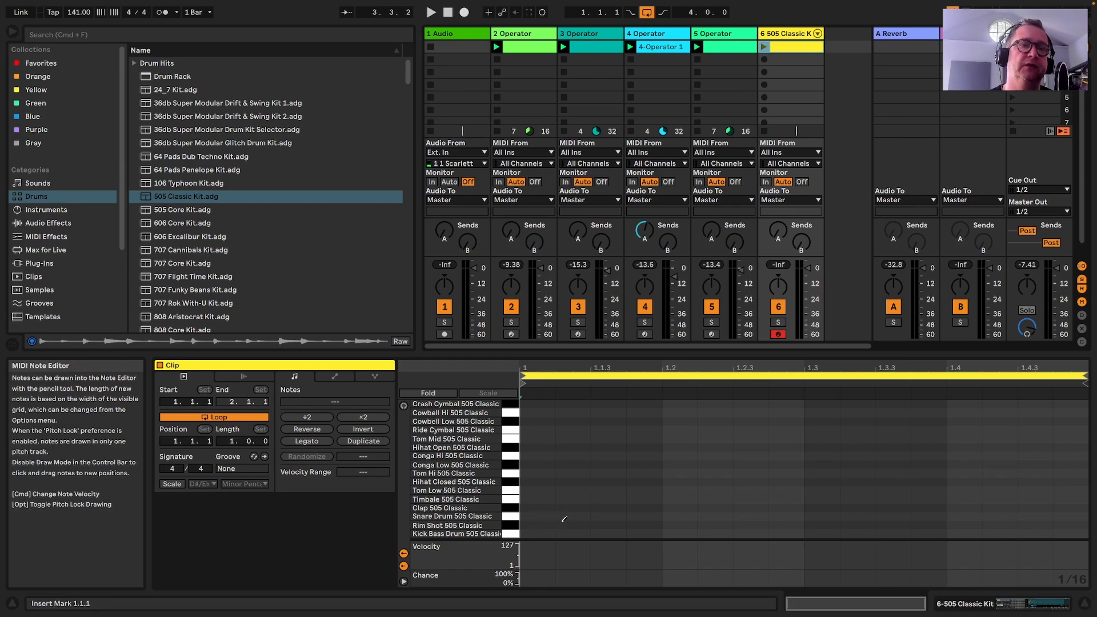
left_click(538, 533)
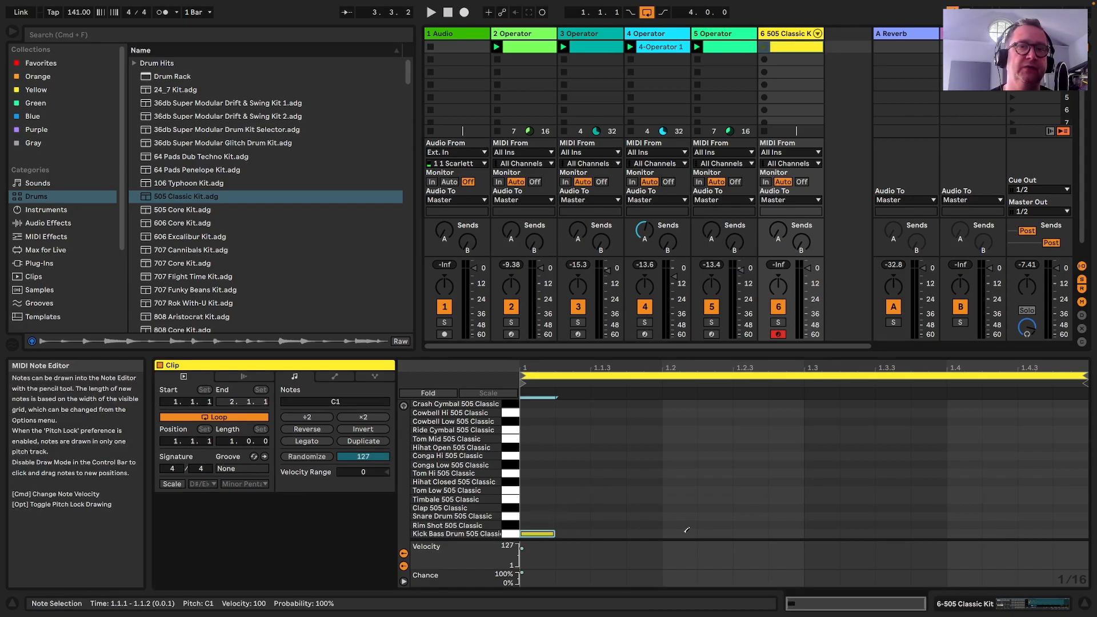
left_click(764, 47)
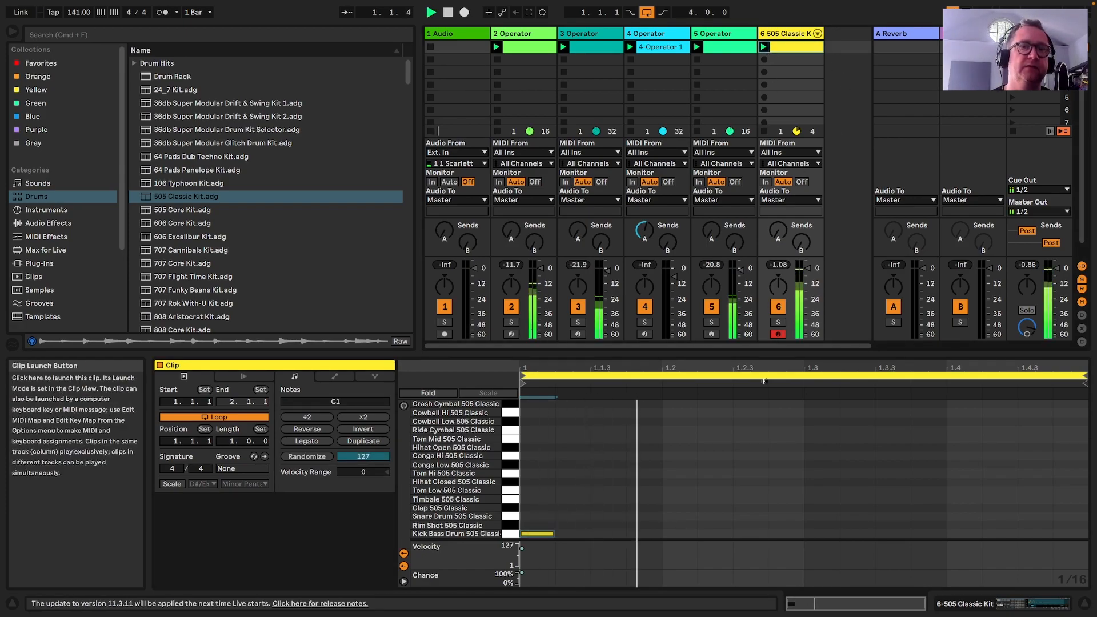
left_click(743, 534)
left_click(903, 533)
left_click(1037, 533)
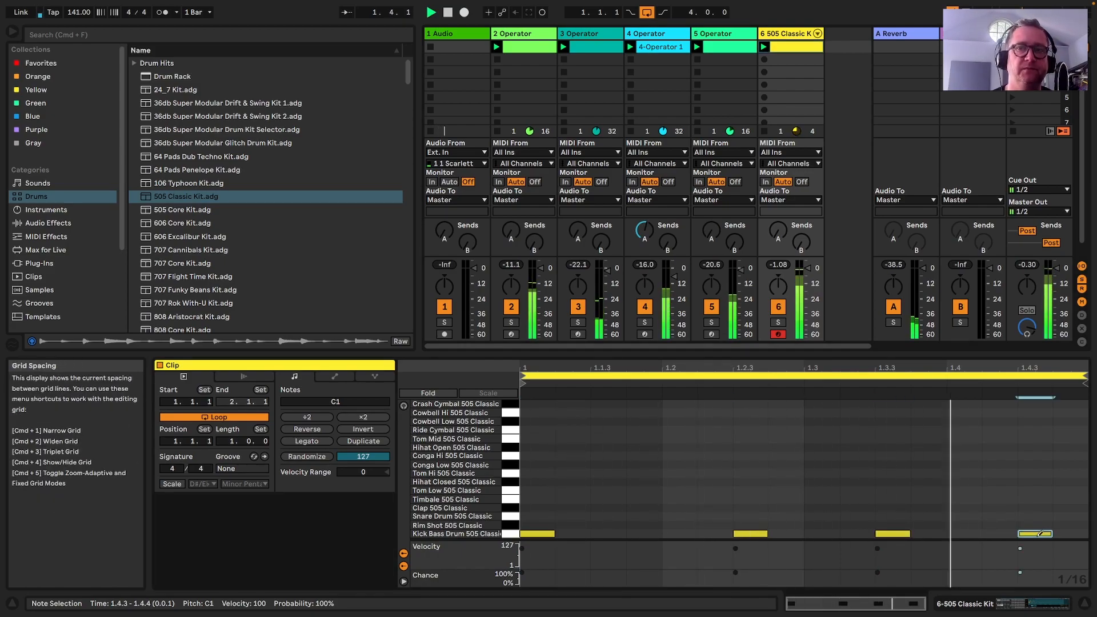
left_click(678, 524)
left_click(929, 525)
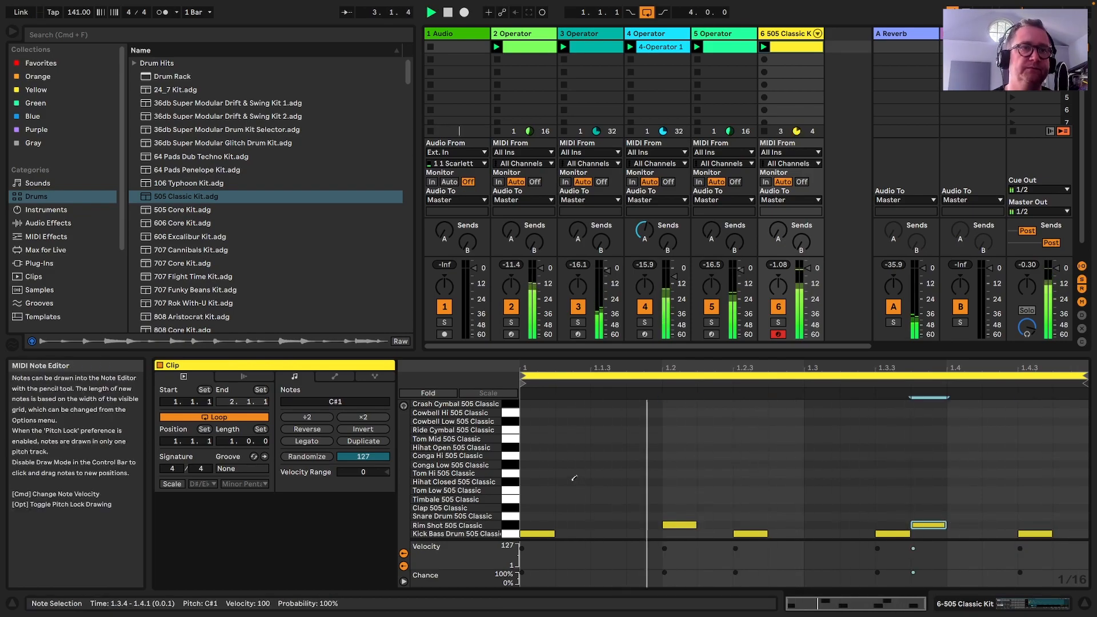
Draw closed hi-hats at 1.1.3, 1.2.3, 1.3.3 and 1.4.3 in the drum clip
left_click(537, 482)
left_click(566, 481)
left_click(611, 482)
left_click(554, 483)
left_click(721, 482)
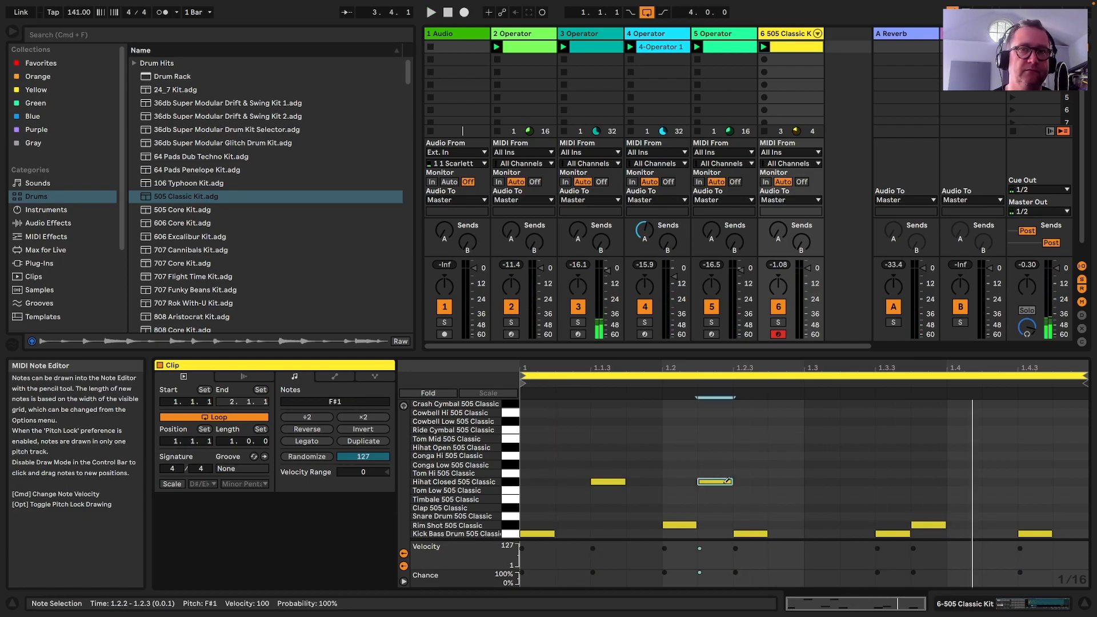
left_click(732, 482)
left_click(747, 481)
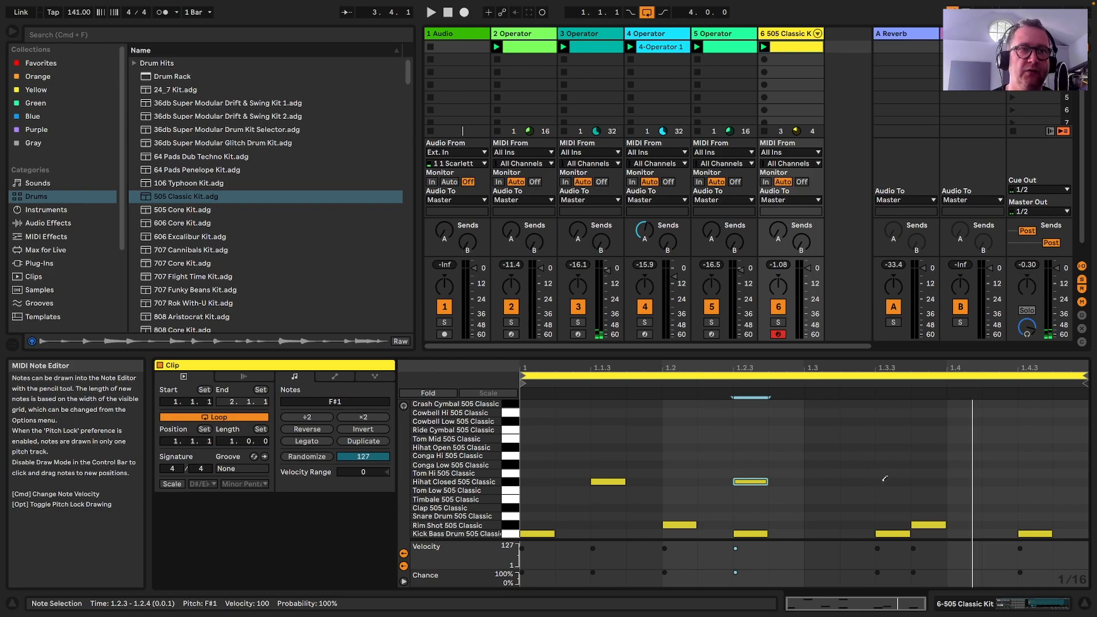
left_click(885, 443)
key("space")
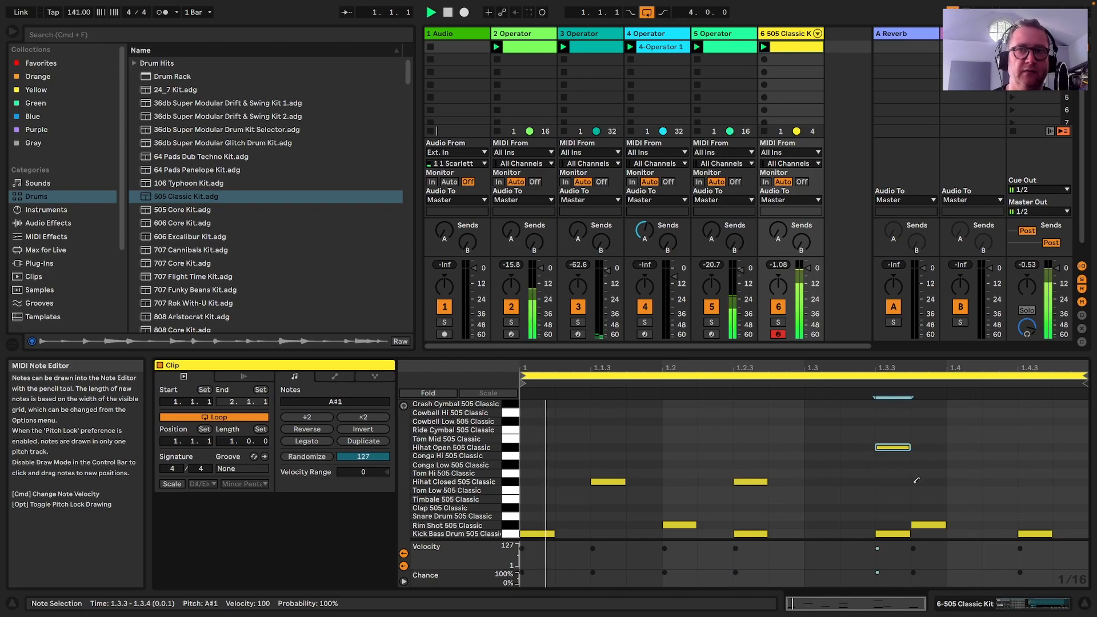
left_click(1029, 482)
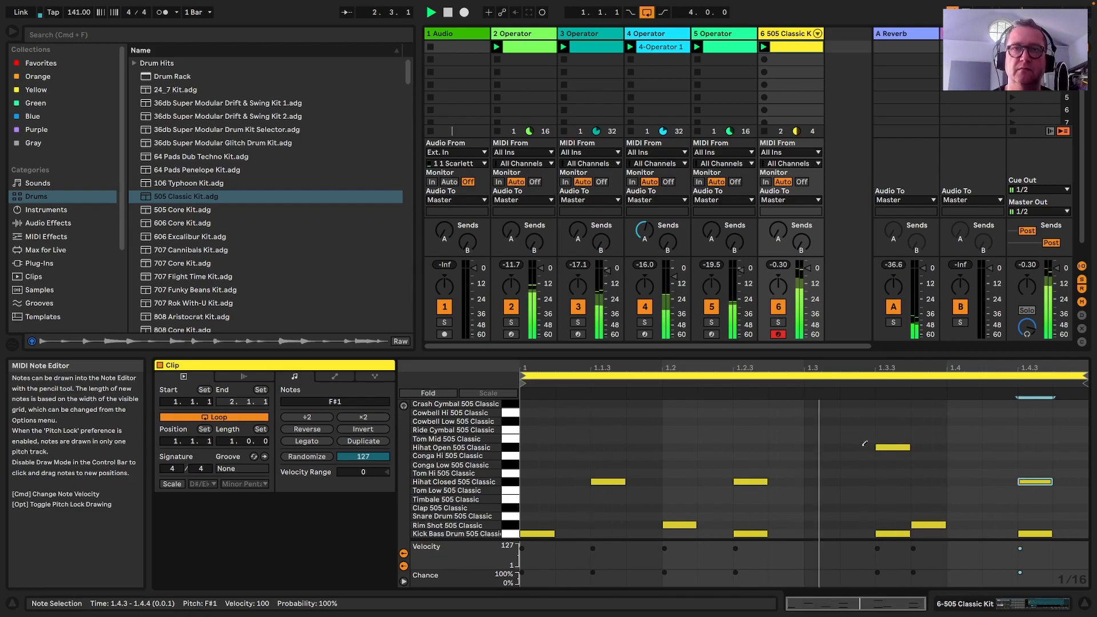
left_click(893, 447)
left_click(899, 480)
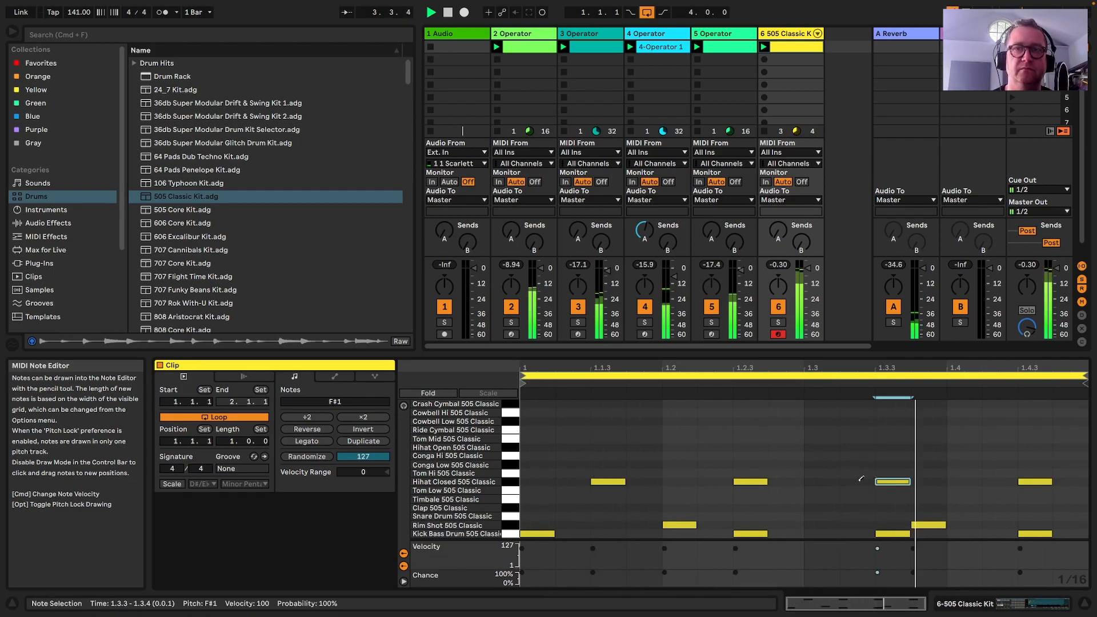
Extend the drum clip's loop to two bars and draw kicks at 2.1, 2.2.3, 2.3.1, 2.3.2, 2.3.3, 2.4.1 and 2.4.3
left_click_drag(225, 448, 225, 444)
left_click(813, 534)
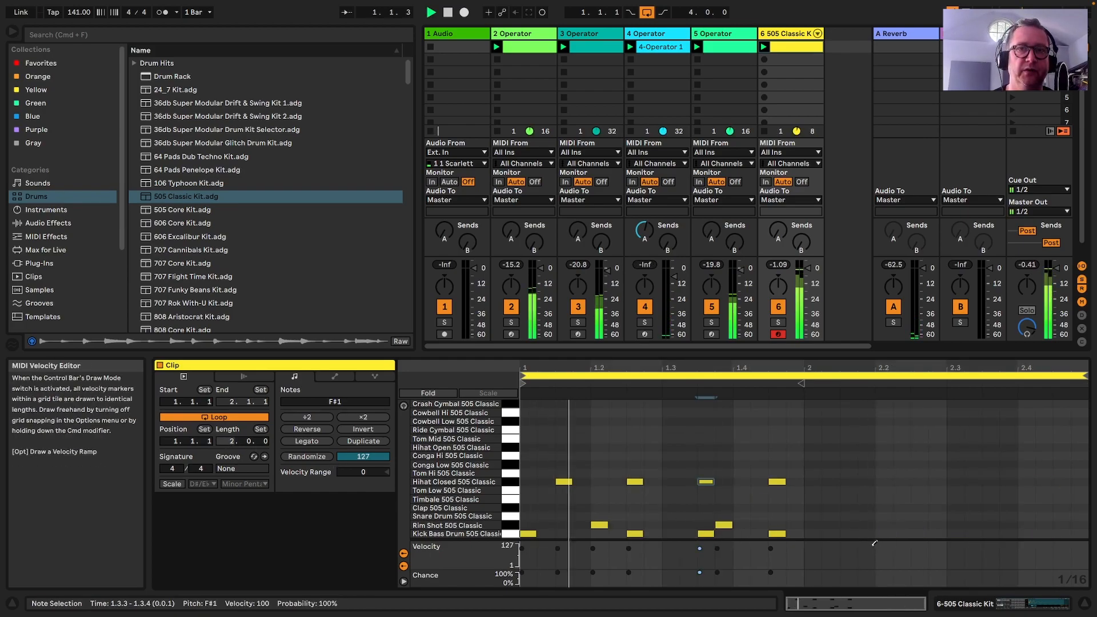
left_click(920, 534)
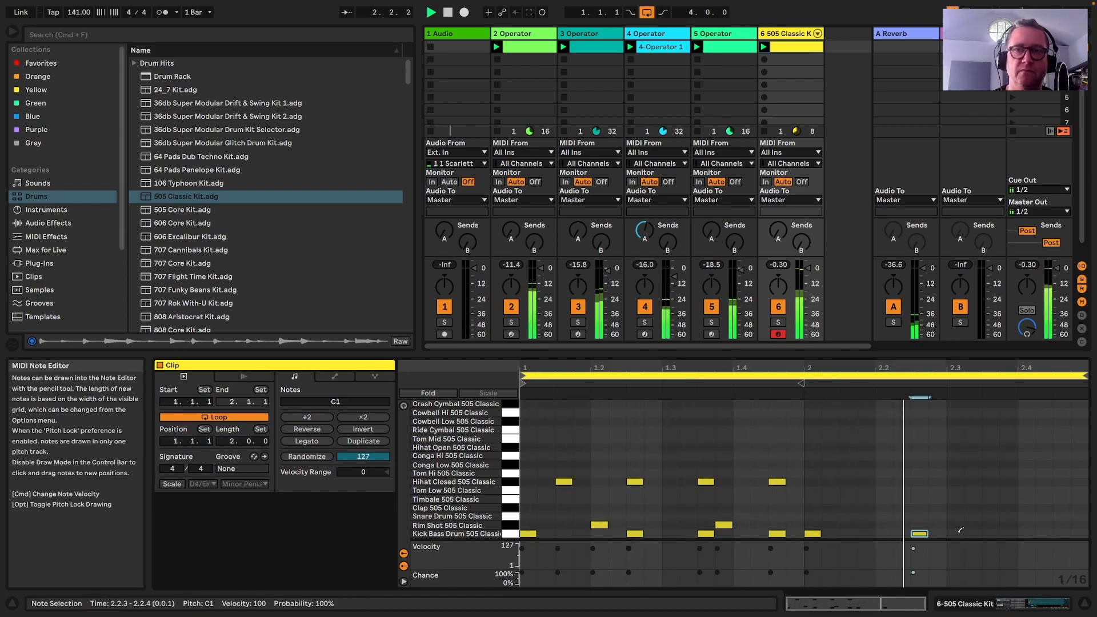
left_click_drag(951, 530, 970, 531)
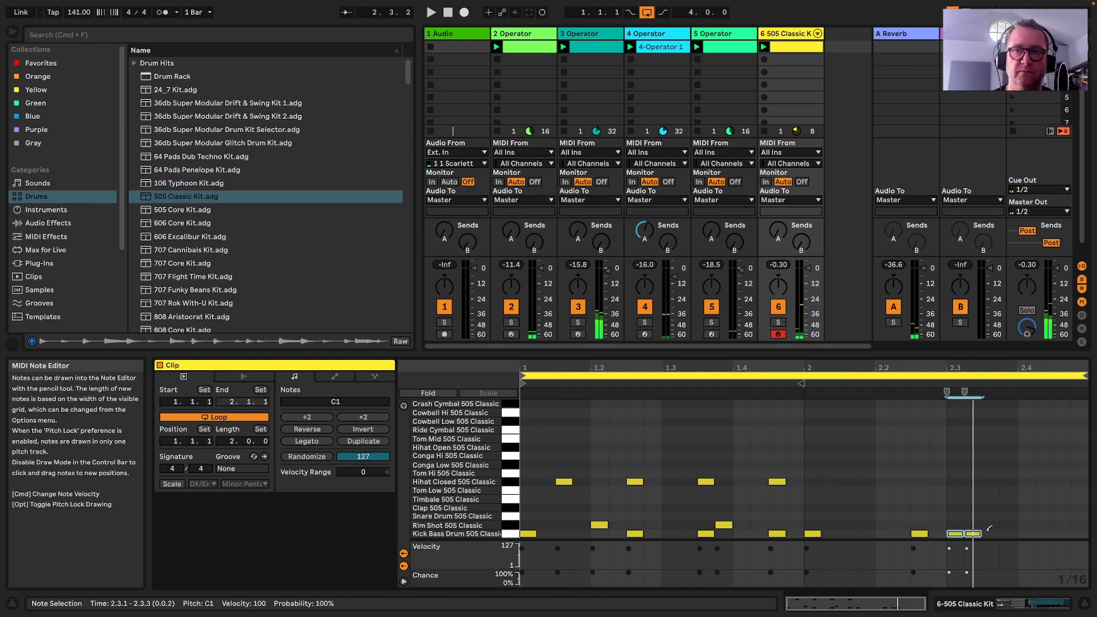
left_click(990, 531)
left_click(1031, 531)
left_click(1062, 531)
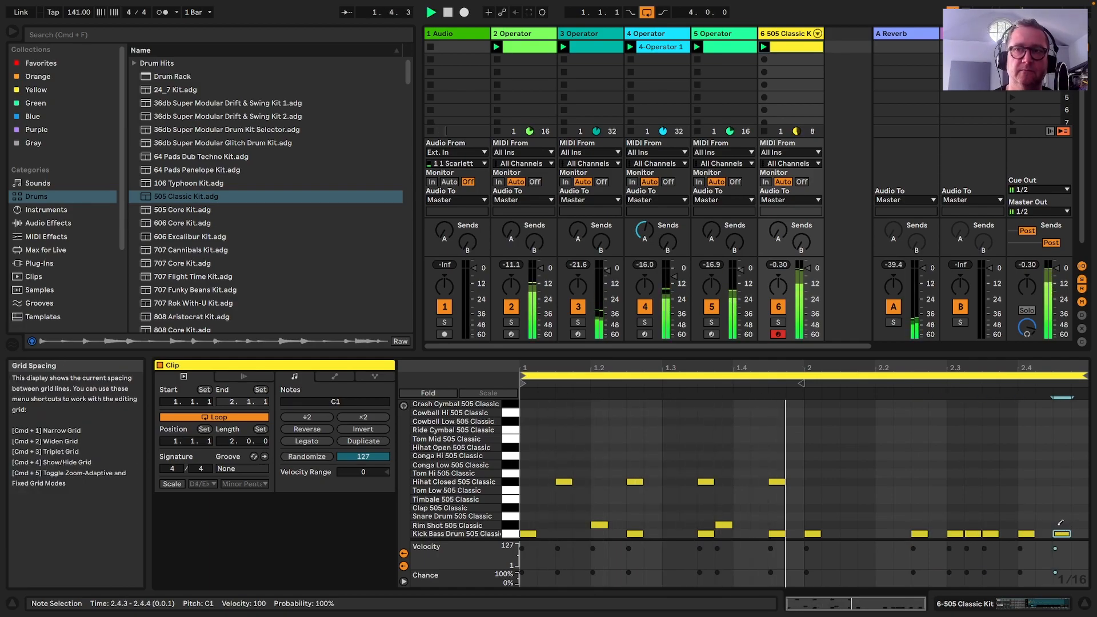
Set the chance of all kick notes to 70% except the first kick, which stays at 100%
left_click(932, 579)
key("space")
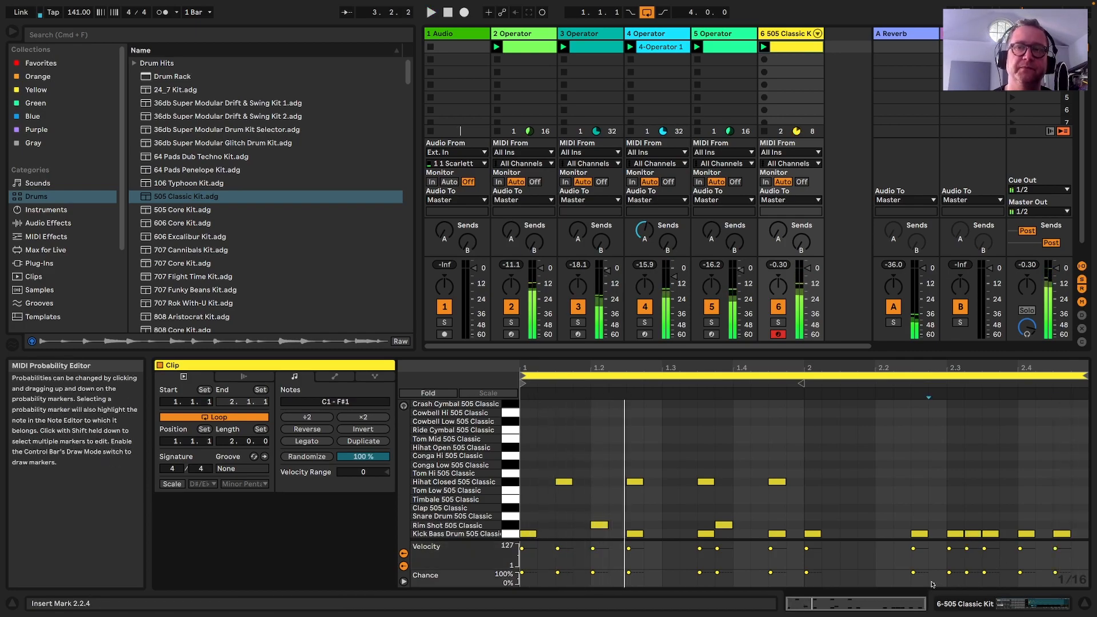
left_click(454, 534)
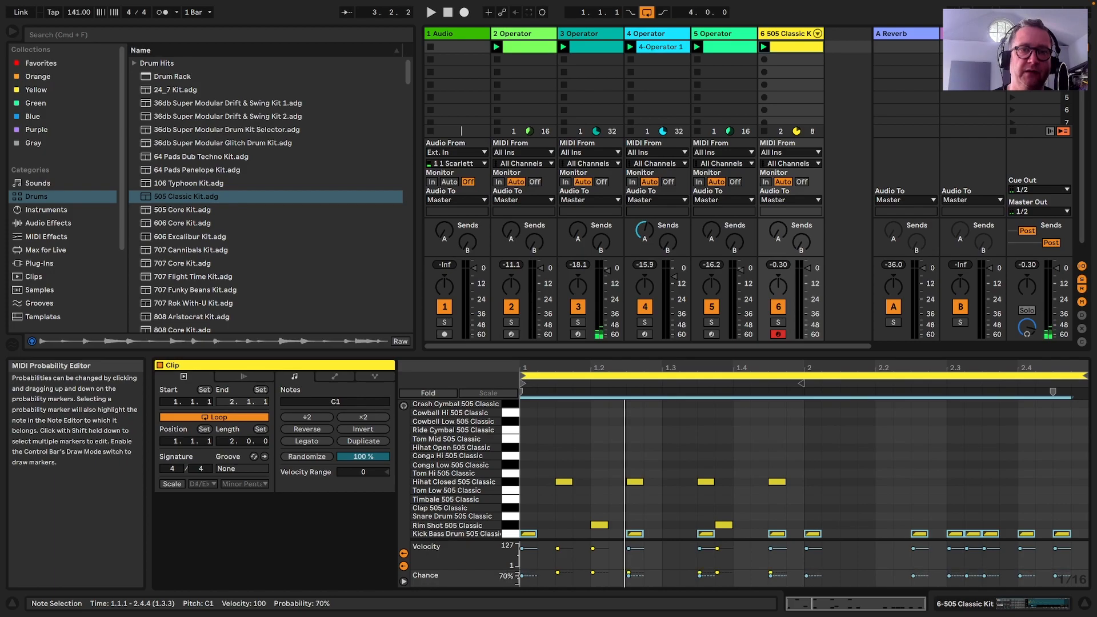
left_click(549, 587)
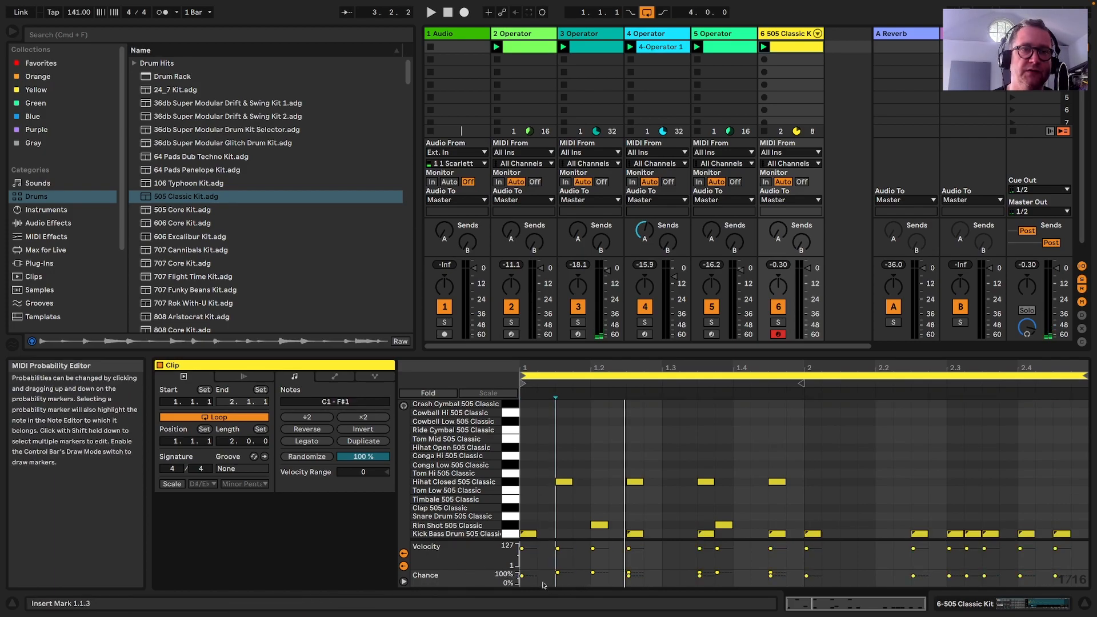
left_click_drag(521, 578, 522, 572)
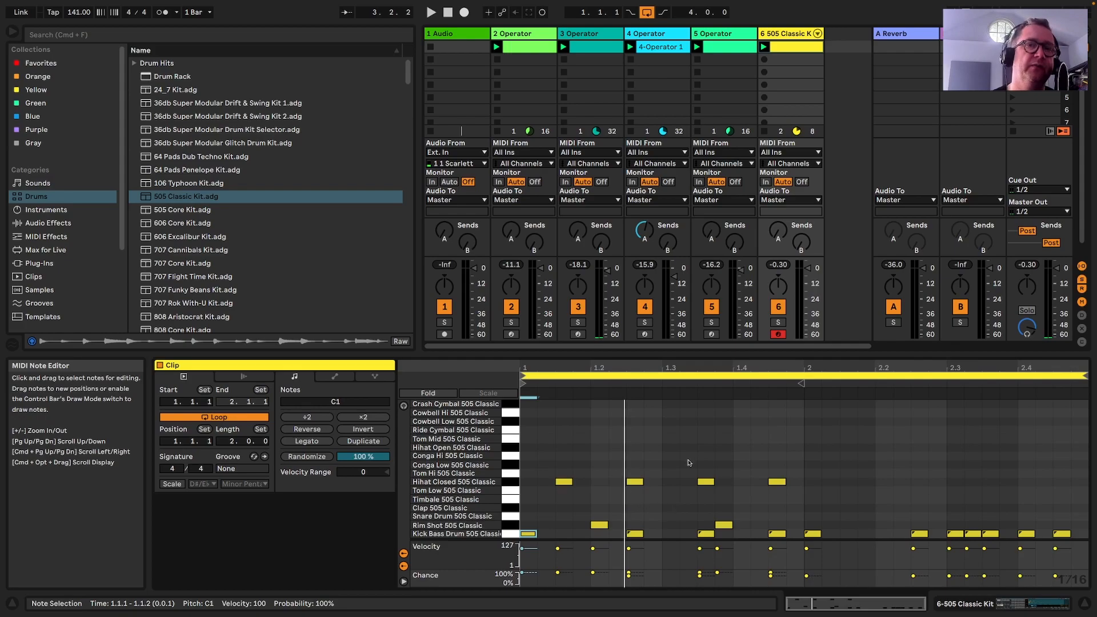
Draw closed hi-hats at 2.1.3, 2.2.3, 2.3.3 and 2.4.3 in the clip's second bar and play it
left_click(849, 482)
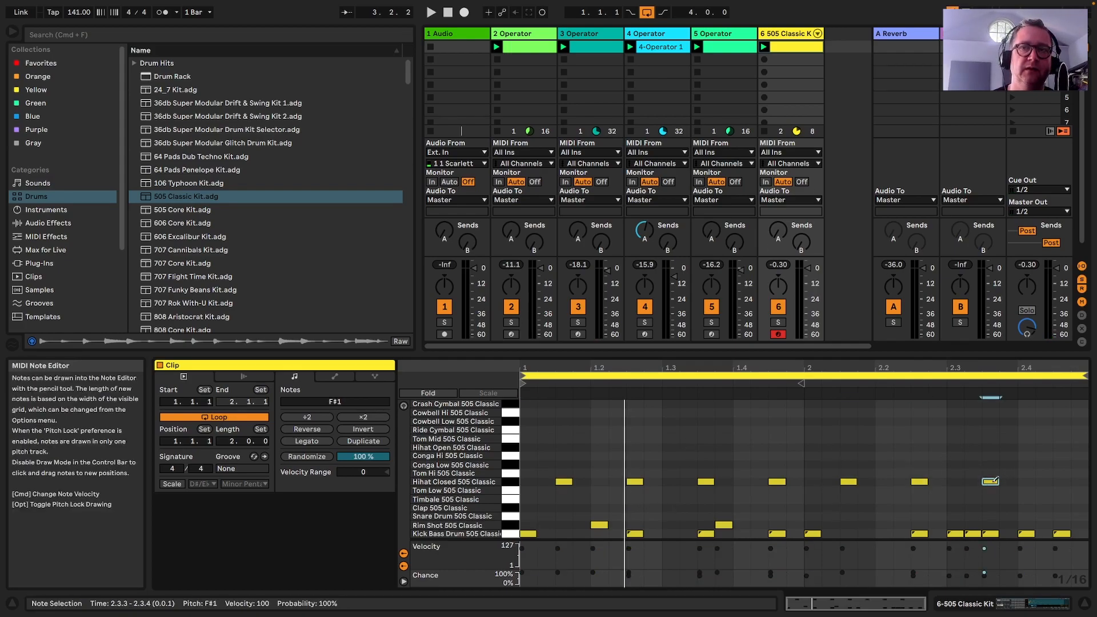
left_click(1059, 481)
key("space")
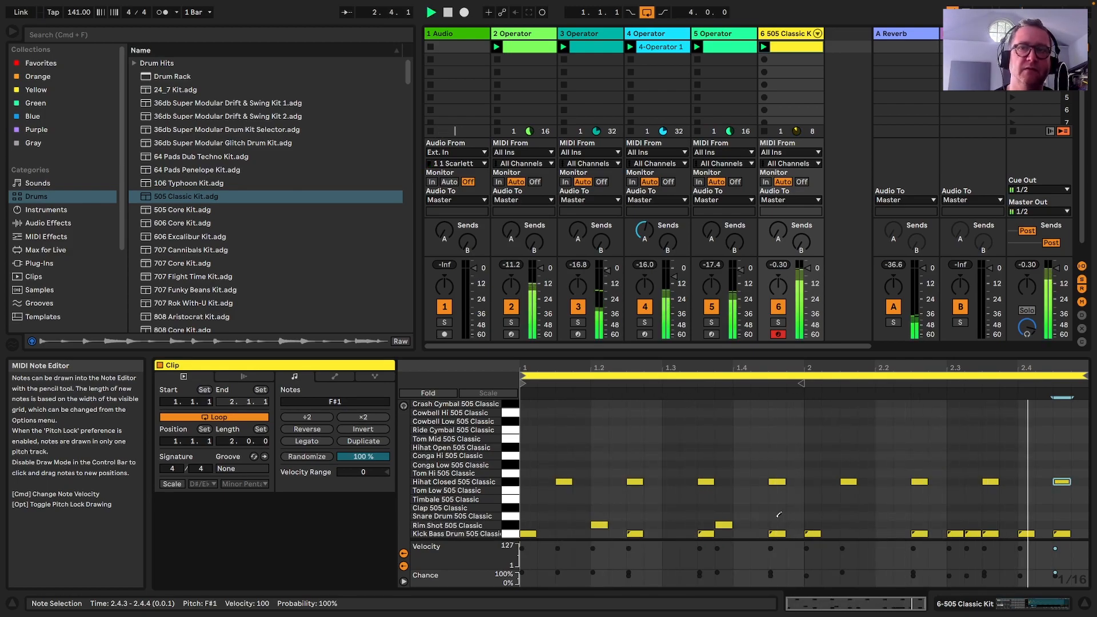
Add rim shots at 2.2 and 2.4.2 and snare hits at 1.2.4 and 2.3.3 in the drum clip
left_click(849, 525)
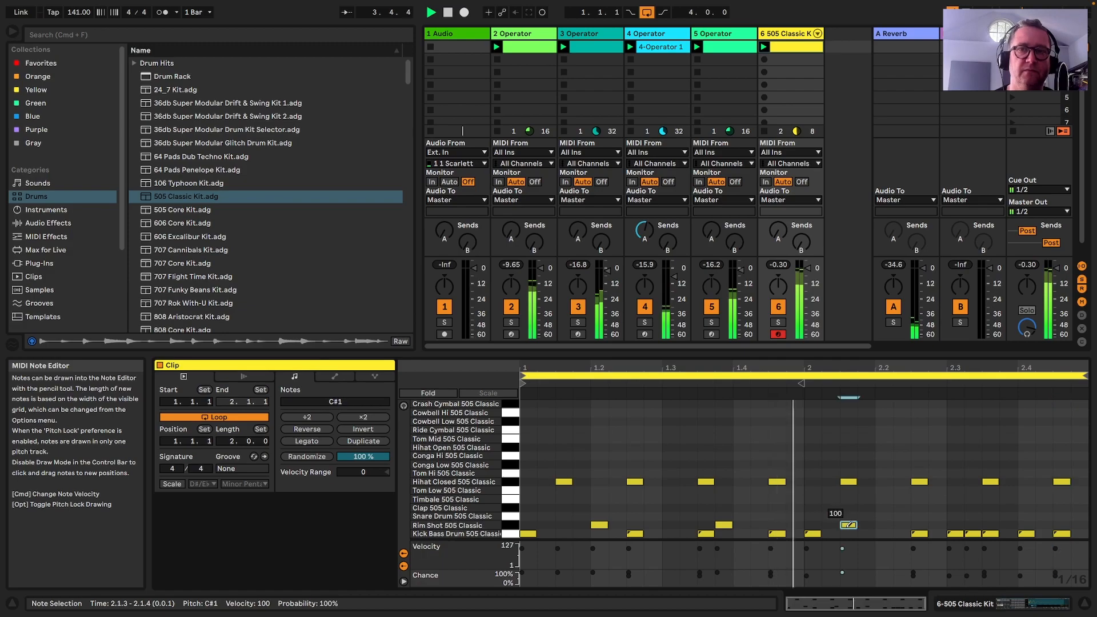
left_click(852, 524)
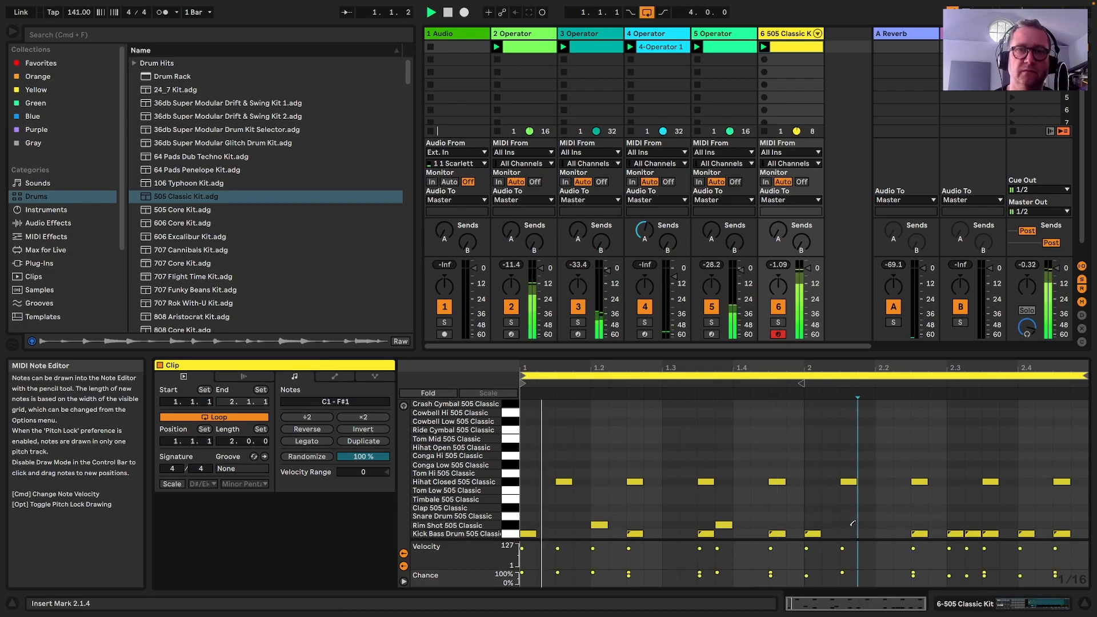
left_click(884, 525)
left_click(1044, 524)
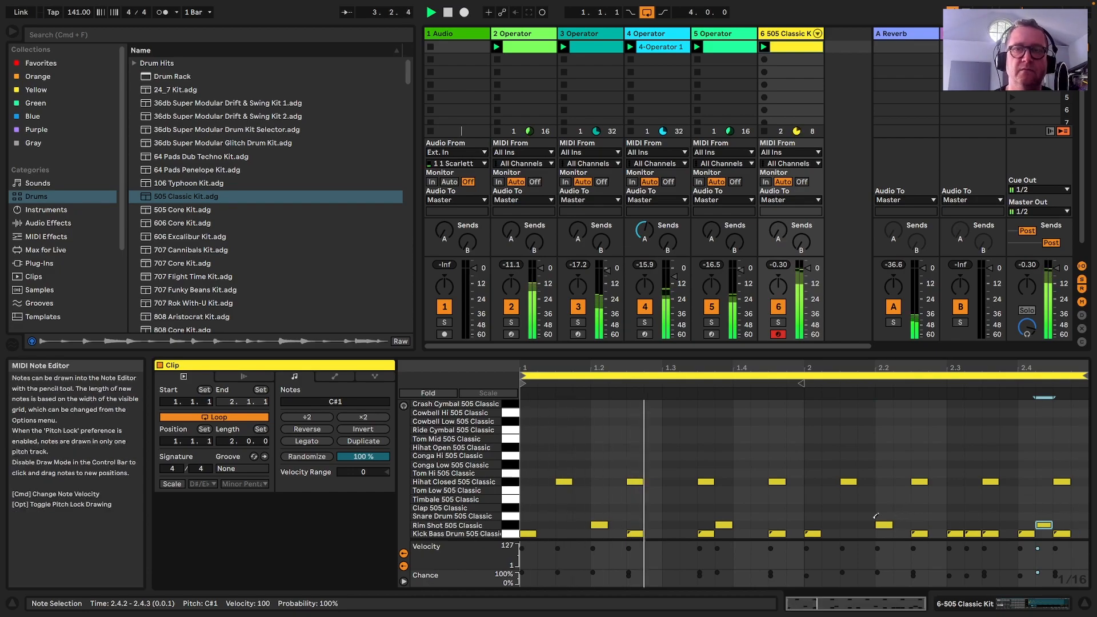
left_click(631, 517)
left_click_drag(631, 516, 658, 516)
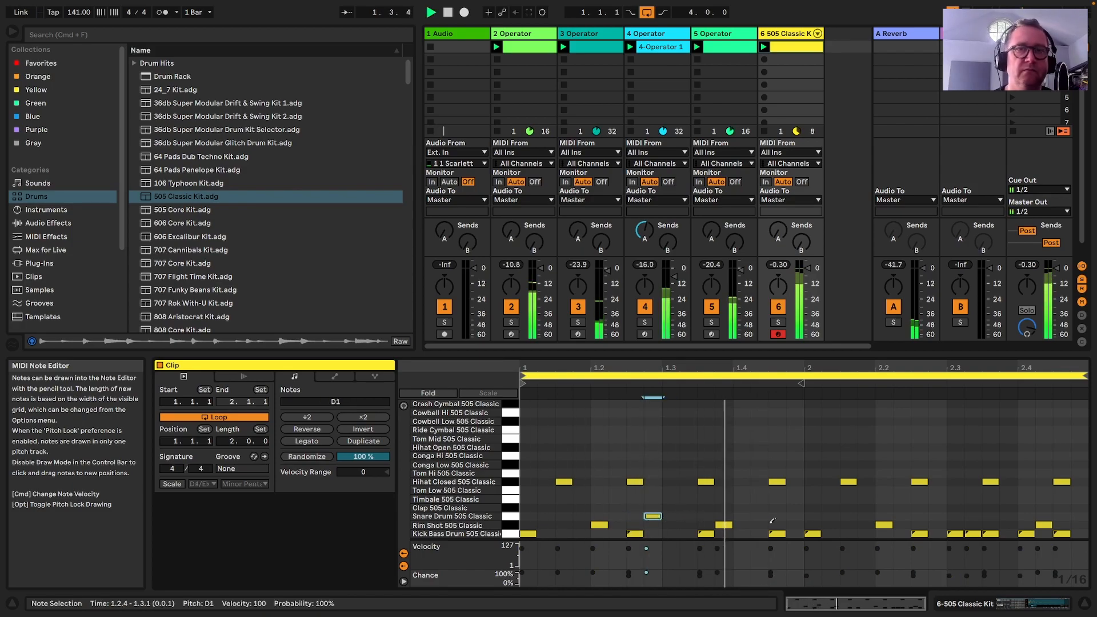
left_click(993, 516)
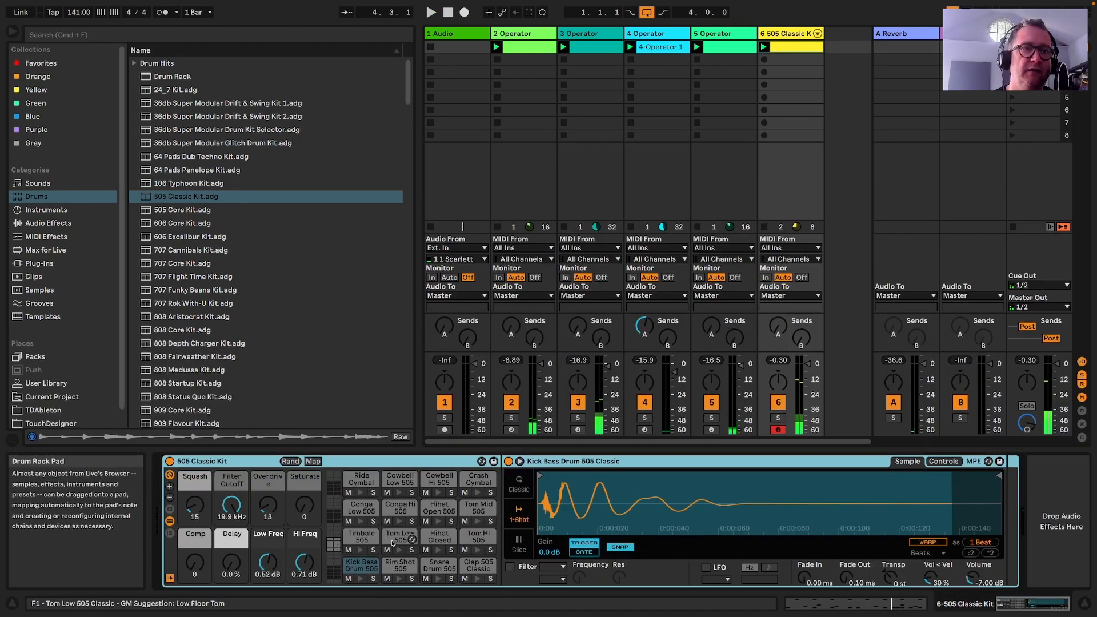
Convert the closed hi-hat pad's Simpler to Sampler and set its volume to -9 dB, envelope decay to 39.1 ms and sustain to -55 dB
left_click(439, 537)
right_click(713, 461)
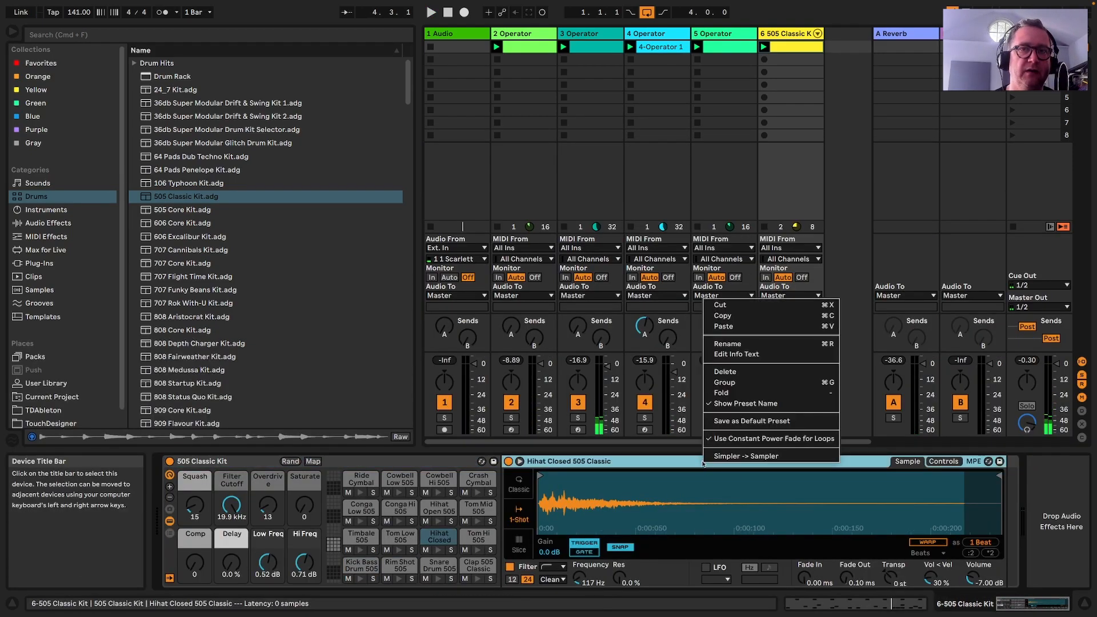
left_click(743, 457)
left_click(836, 461)
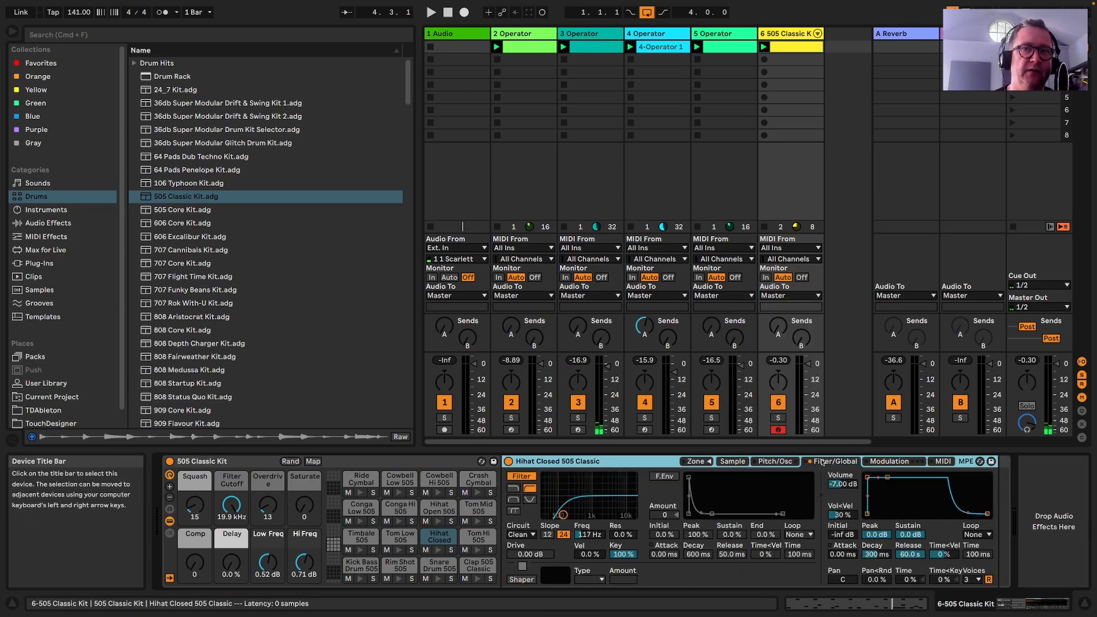
key("space")
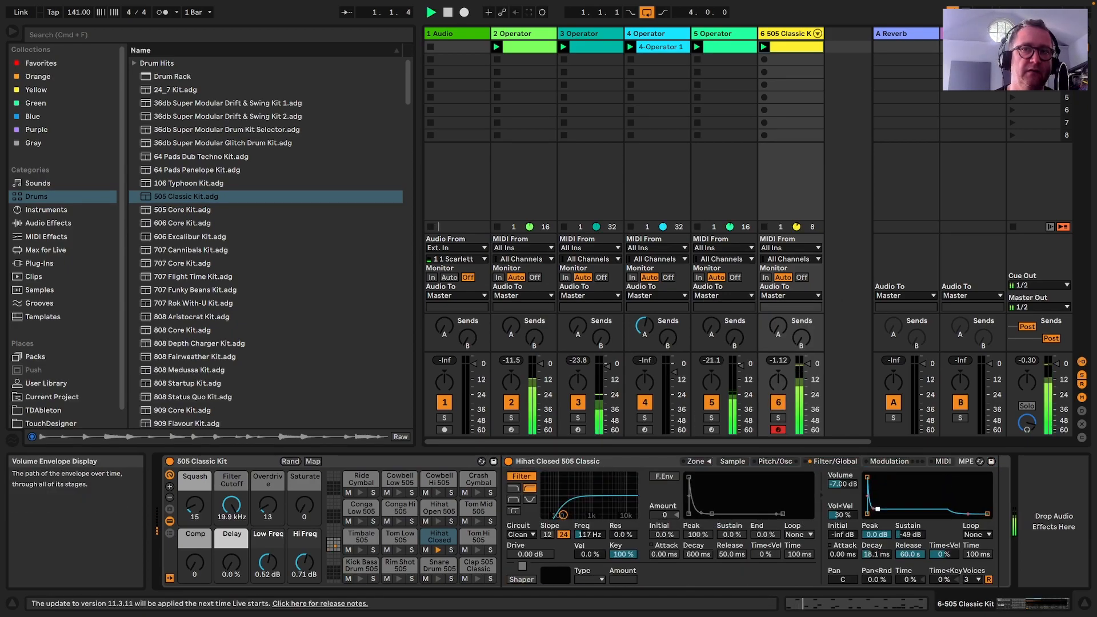
left_click_drag(878, 508, 881, 510)
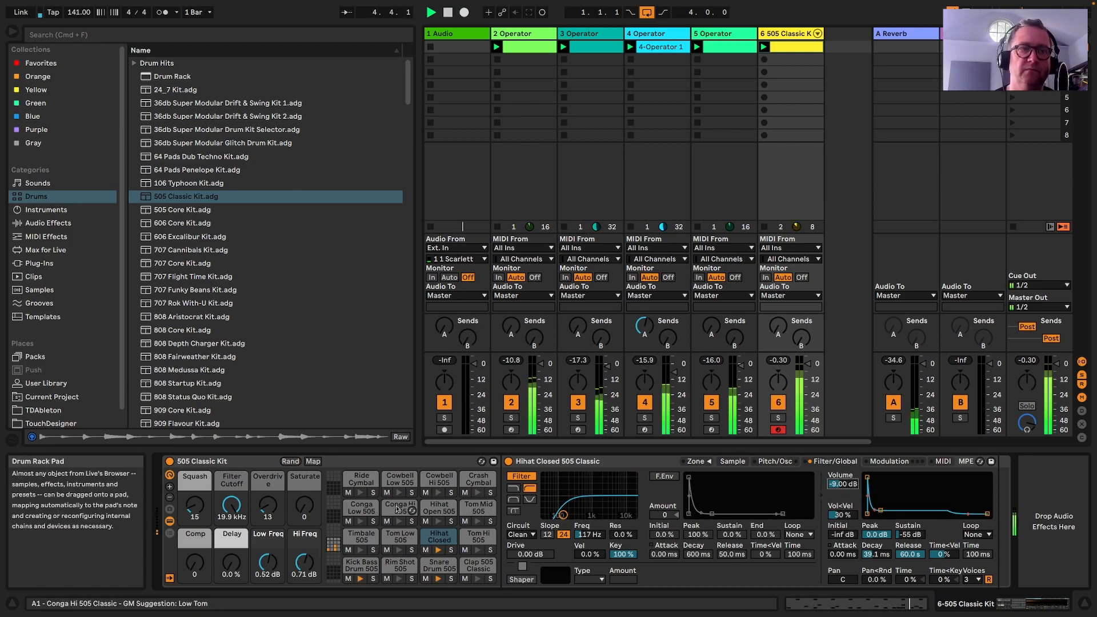
Draw low cowbell hits at 1.2.4, 1.4.1, 1.4.2 and 1.4.3 in the drum clip
double_click(797, 47)
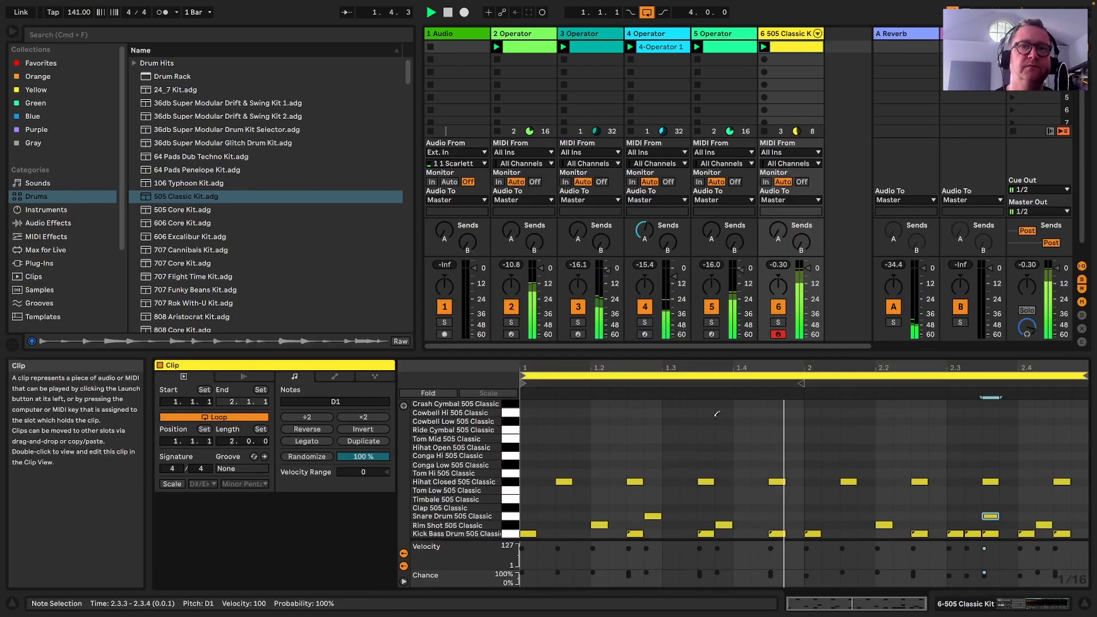
left_click(600, 439)
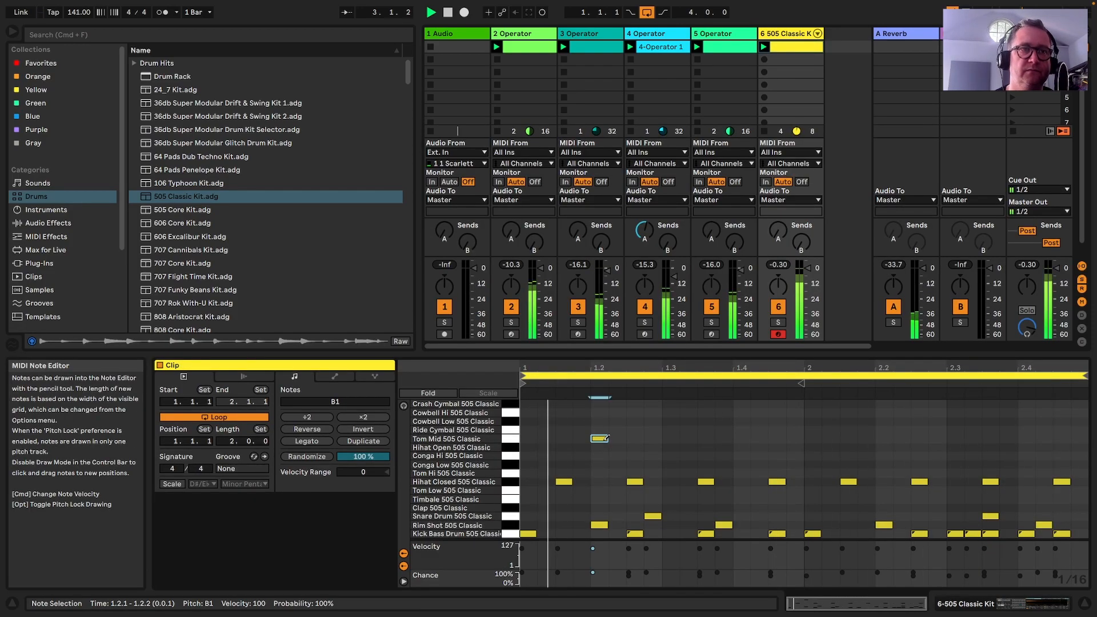
left_click_drag(600, 438, 654, 419)
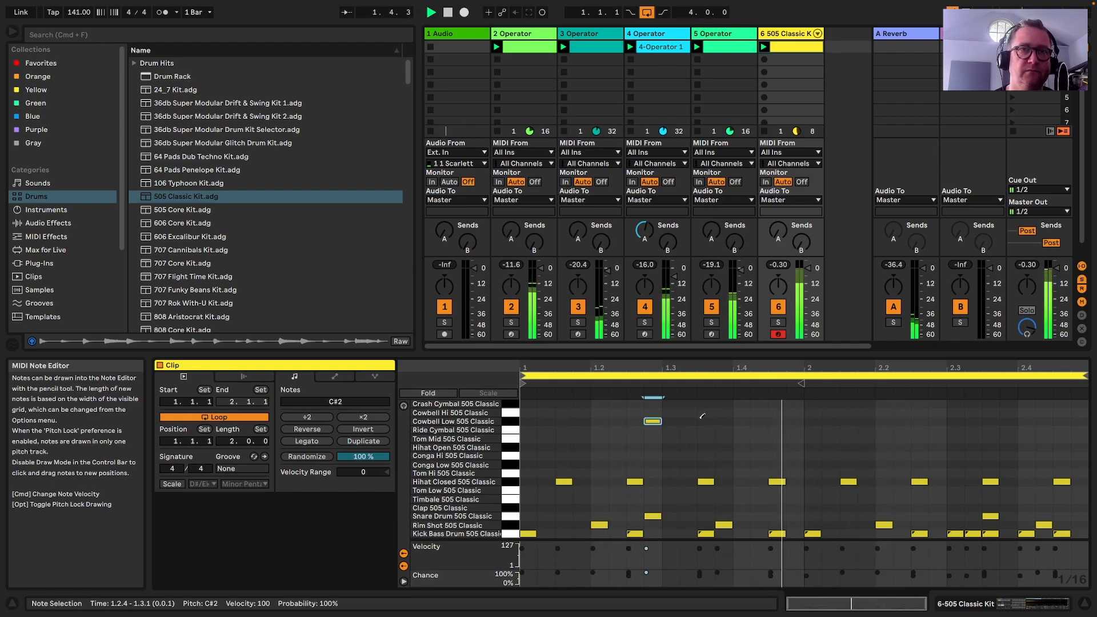
left_click_drag(721, 421, 782, 421)
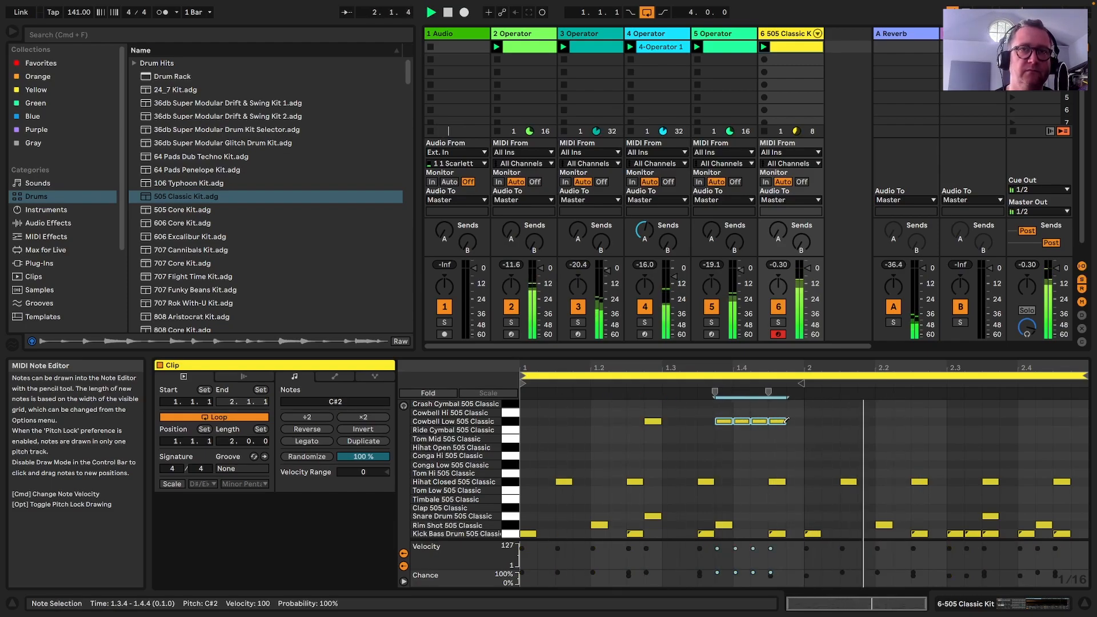
left_click(730, 422)
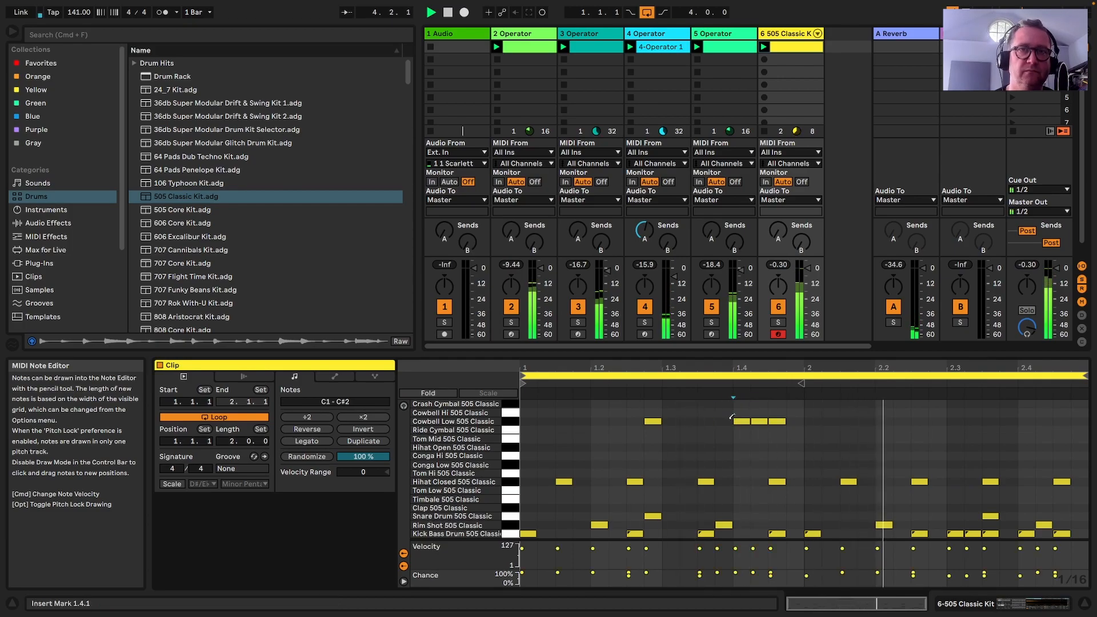
Solo the 505 drum track and play it while looking through the audio effect categories
key("shift+Tab")
key("space")
left_click(48, 223)
left_click(778, 418)
key("space")
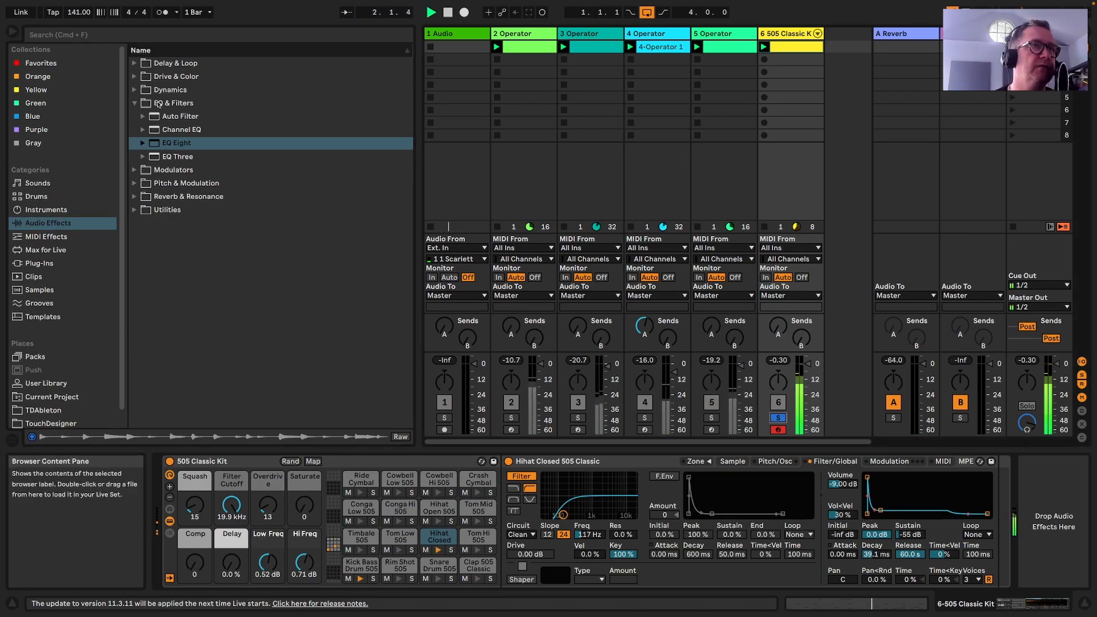
left_click(137, 89)
left_click(134, 103)
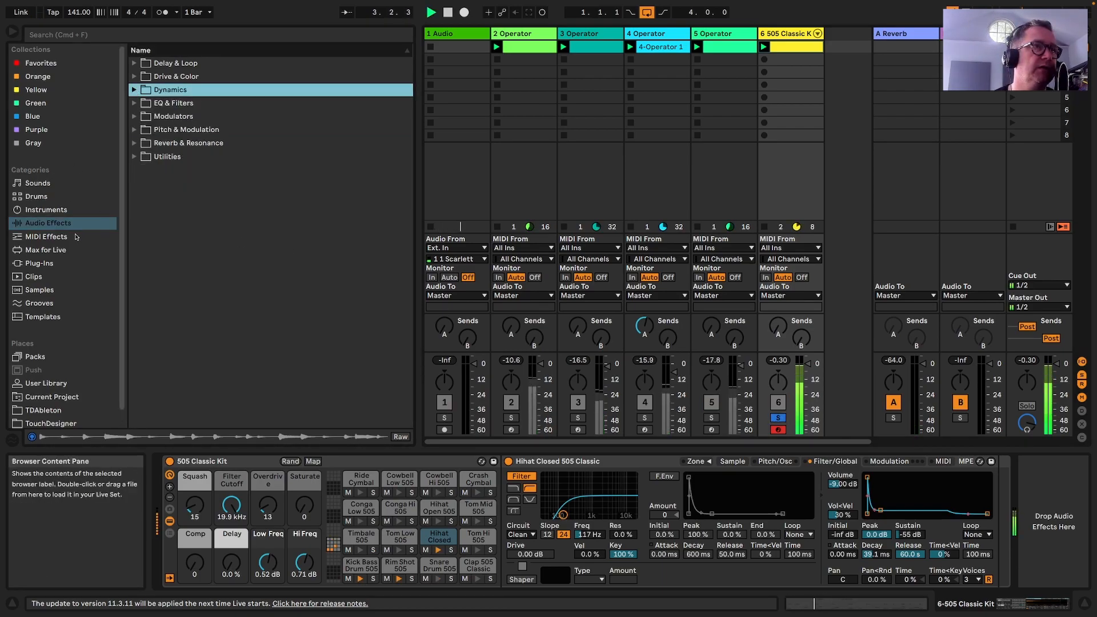
Add a Random MIDI effect before the 505 kit and set its chance to 19%
left_click(50, 237)
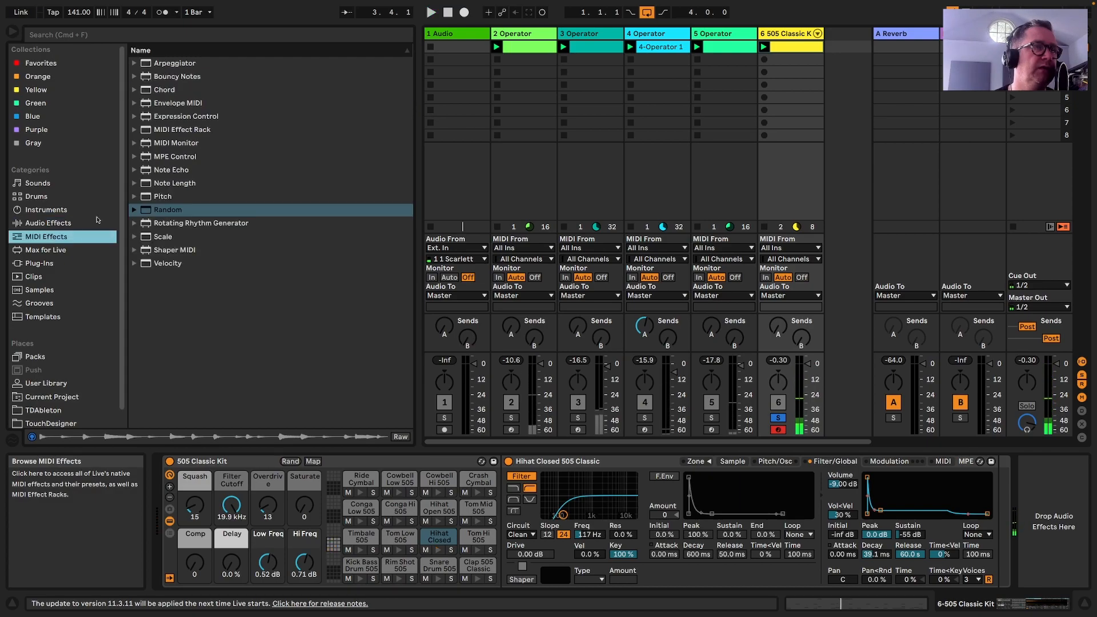
double_click(167, 210)
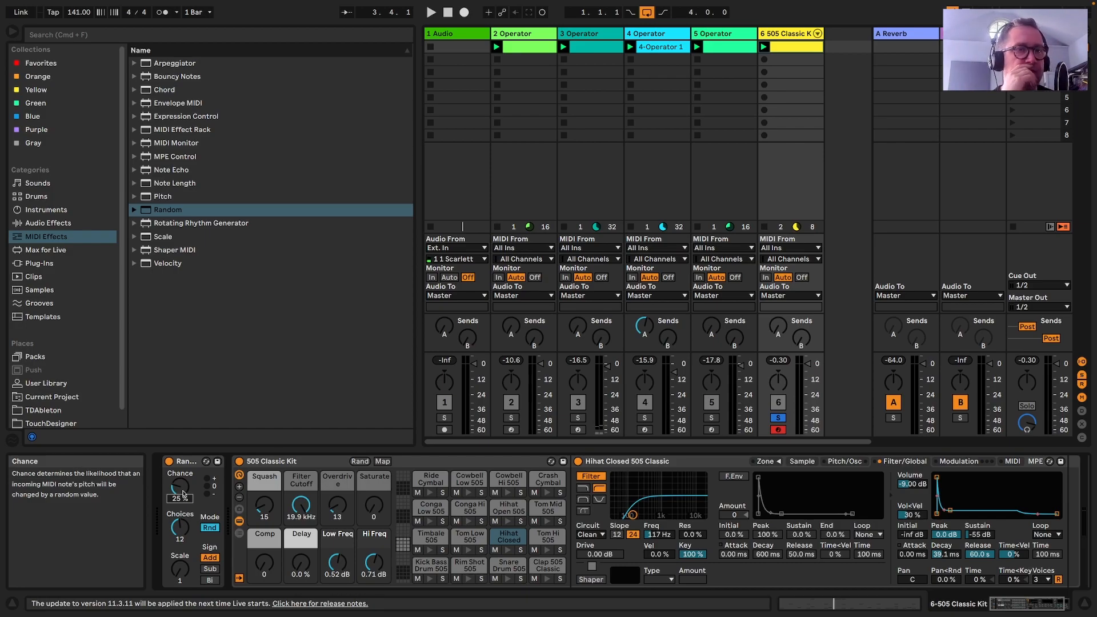
key("space")
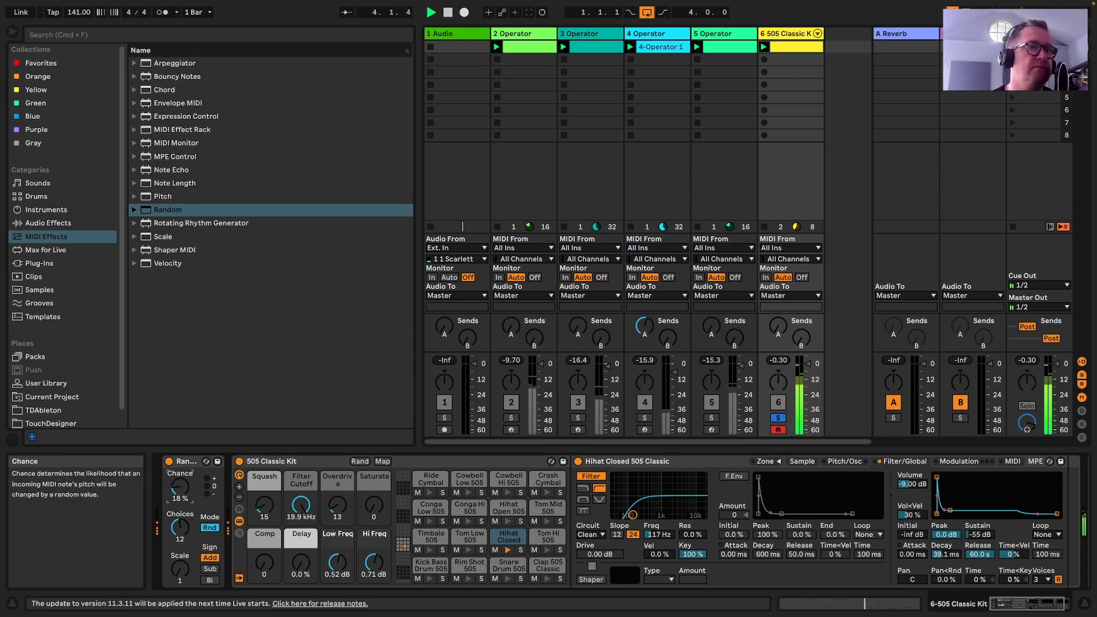
left_click_drag(180, 487, 180, 485)
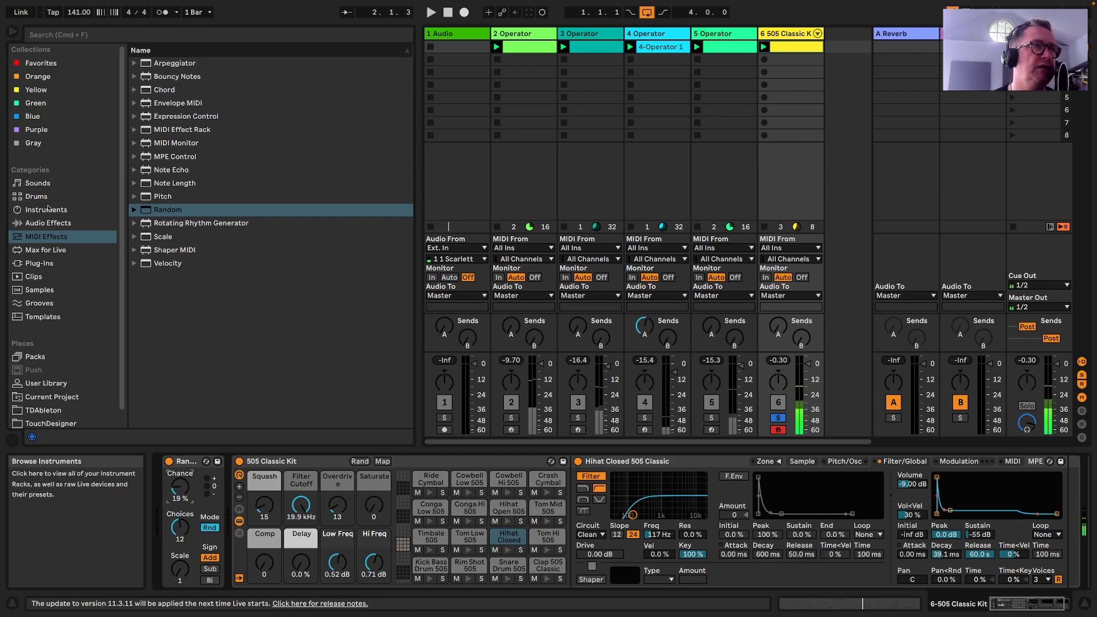
Add Beat Repeat to the drum track and set its chance to 54.8%, grid to 1/24 and gate to 4/16
left_click(50, 197)
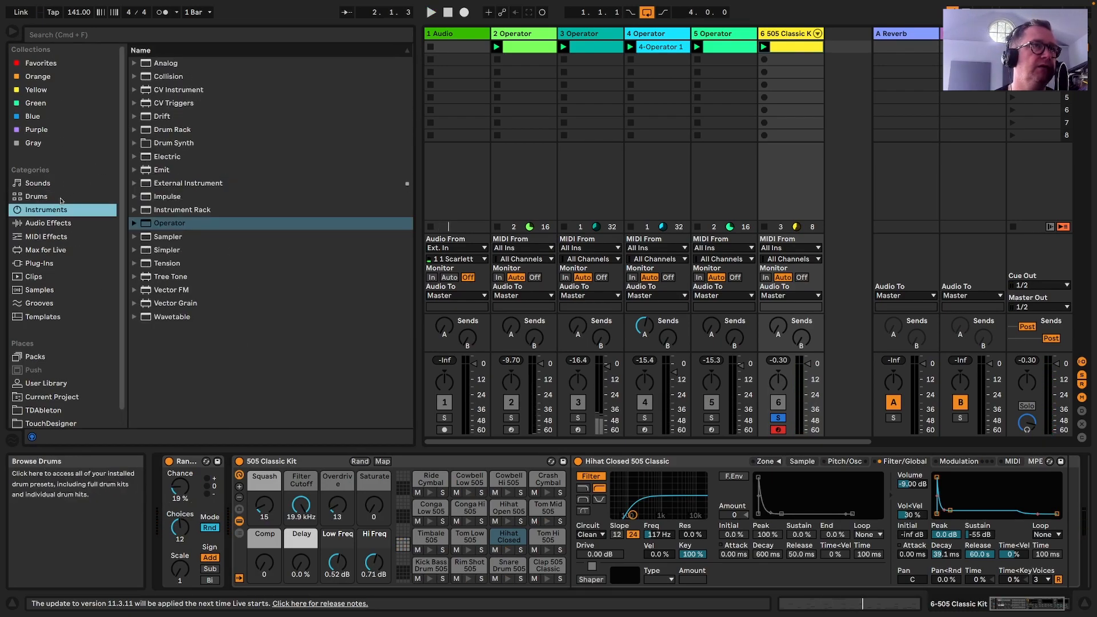
left_click(48, 223)
left_click(135, 64)
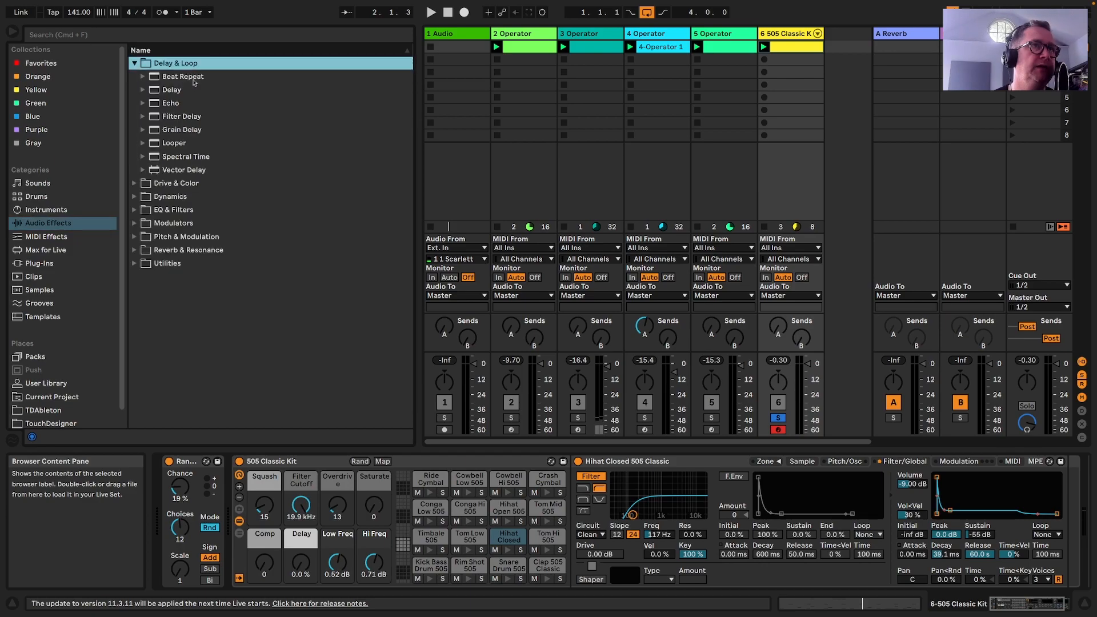
double_click(182, 77)
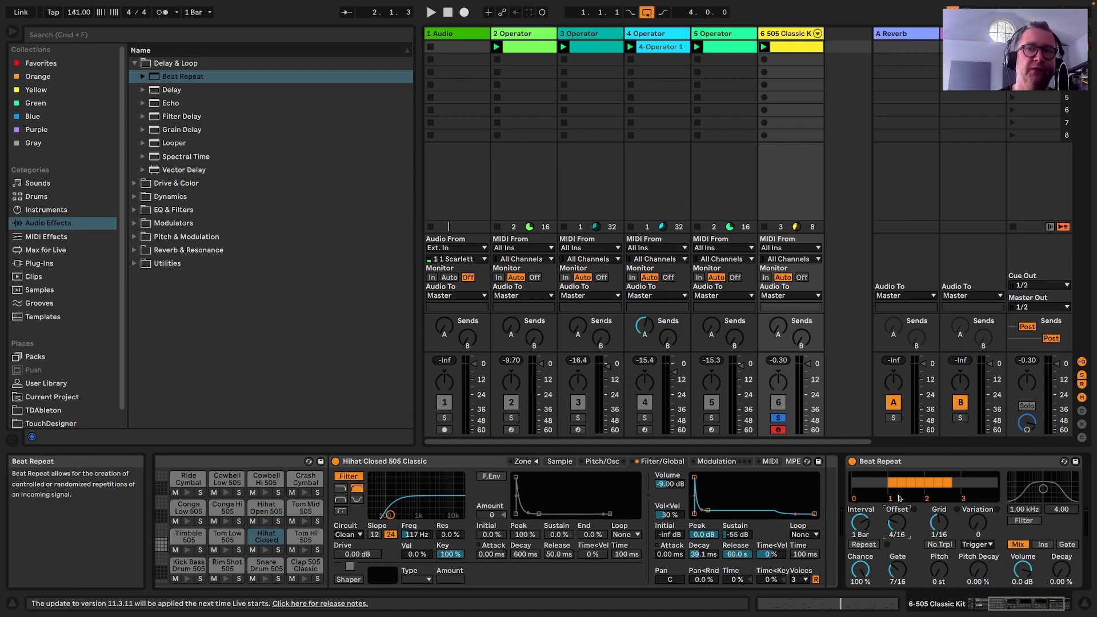
key("space")
left_click_drag(860, 570, 860, 590)
left_click_drag(939, 522, 939, 516)
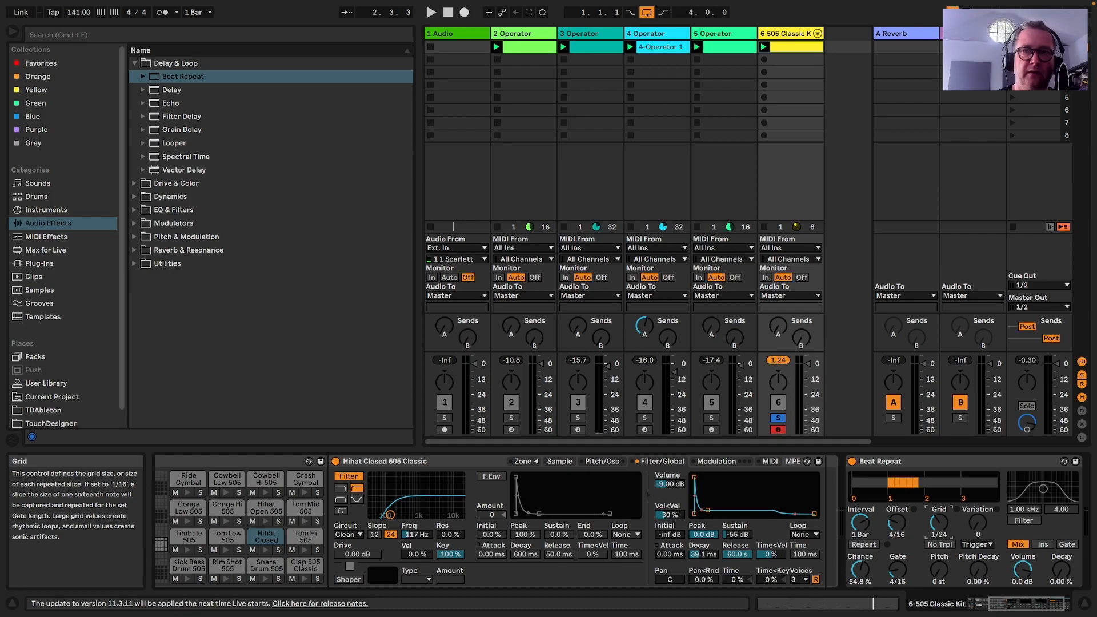
Switch Beat Repeat's output mode to Insert and reduce its chance to 34.1% during playback
left_click(1044, 545)
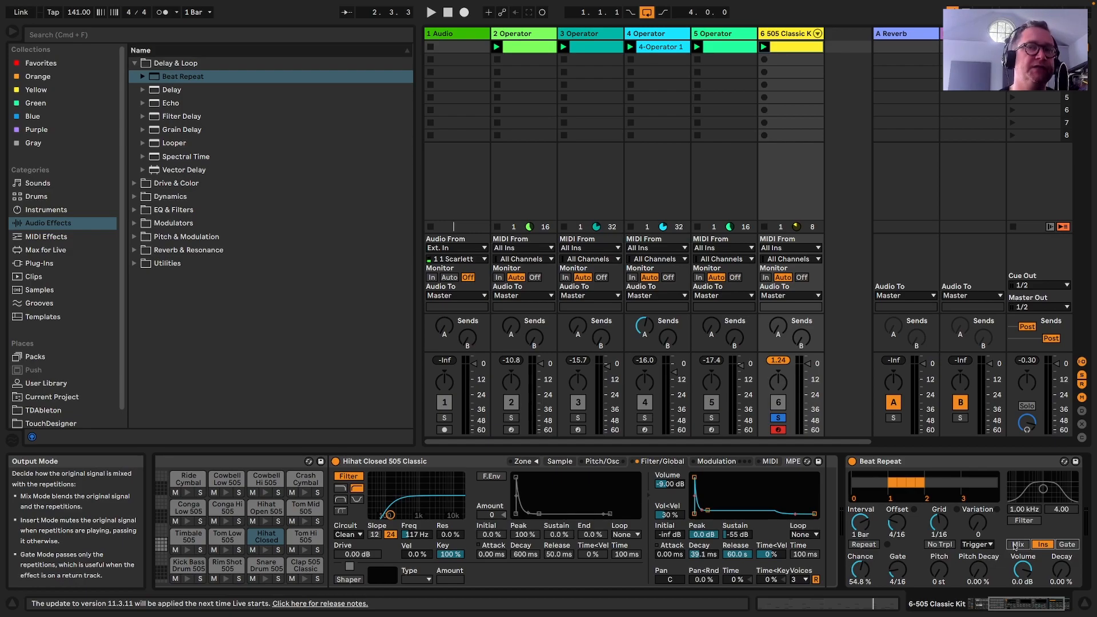
key("space")
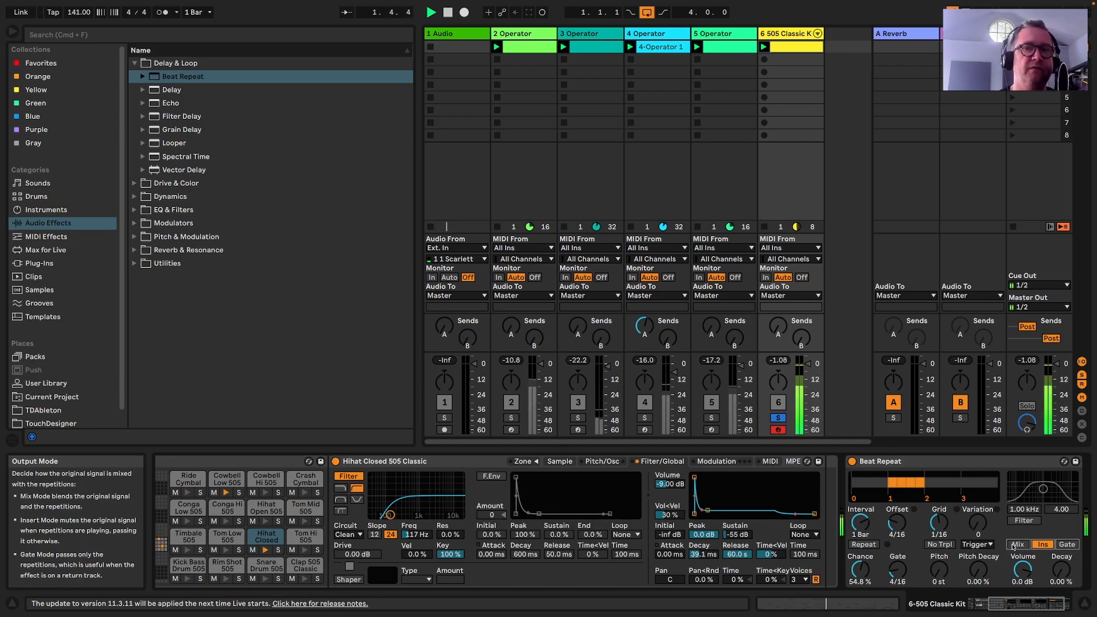
left_click_drag(860, 570, 860, 578)
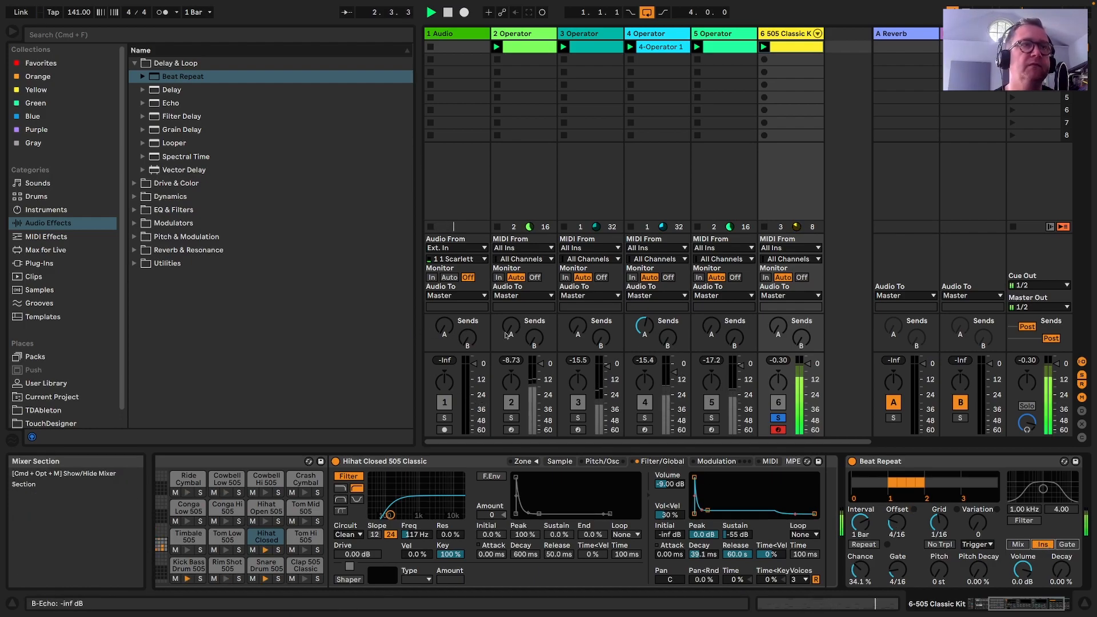
key("space")
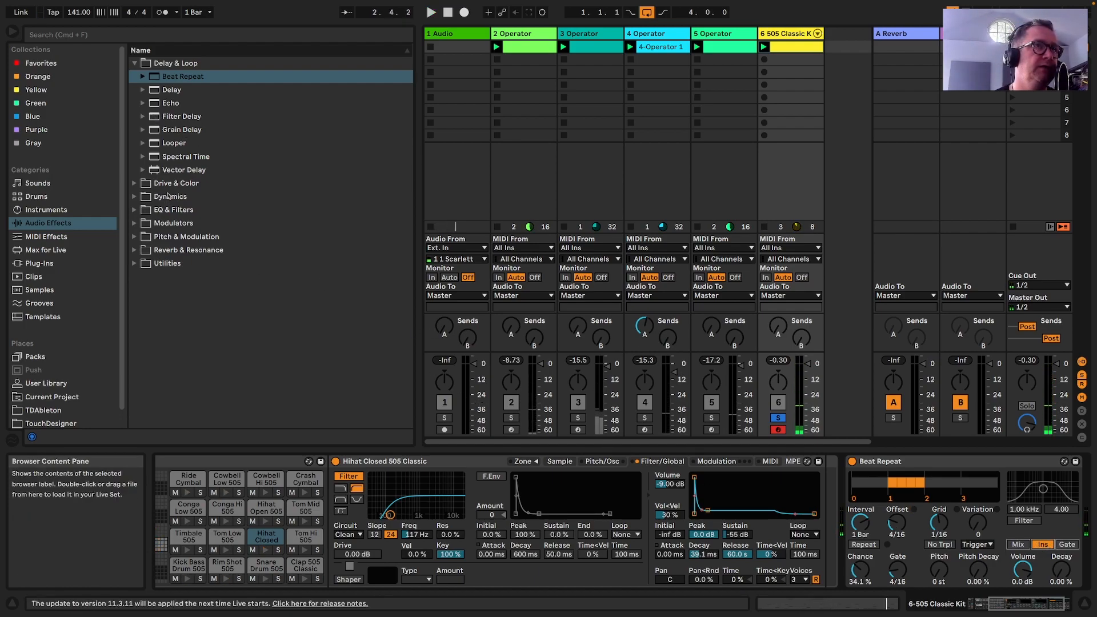
Add a Reverb directly before Beat Repeat on the drum track, with 12% dry/wet and a 975 ms decay
left_click(138, 251)
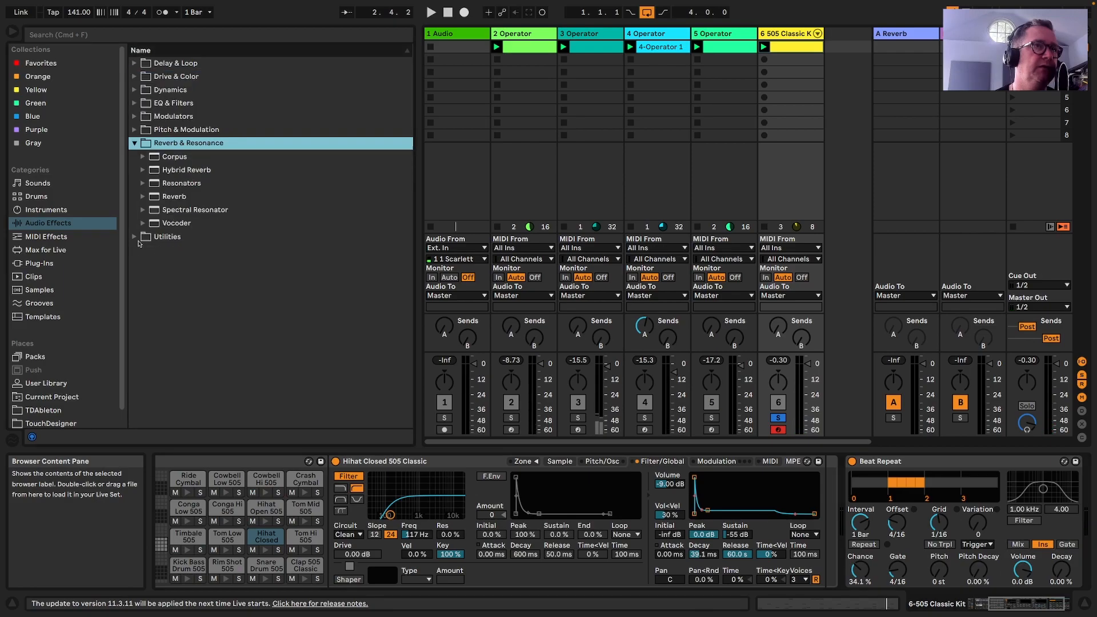
double_click(171, 196)
left_click_drag(620, 473, 485, 460)
left_click_drag(817, 567, 817, 579)
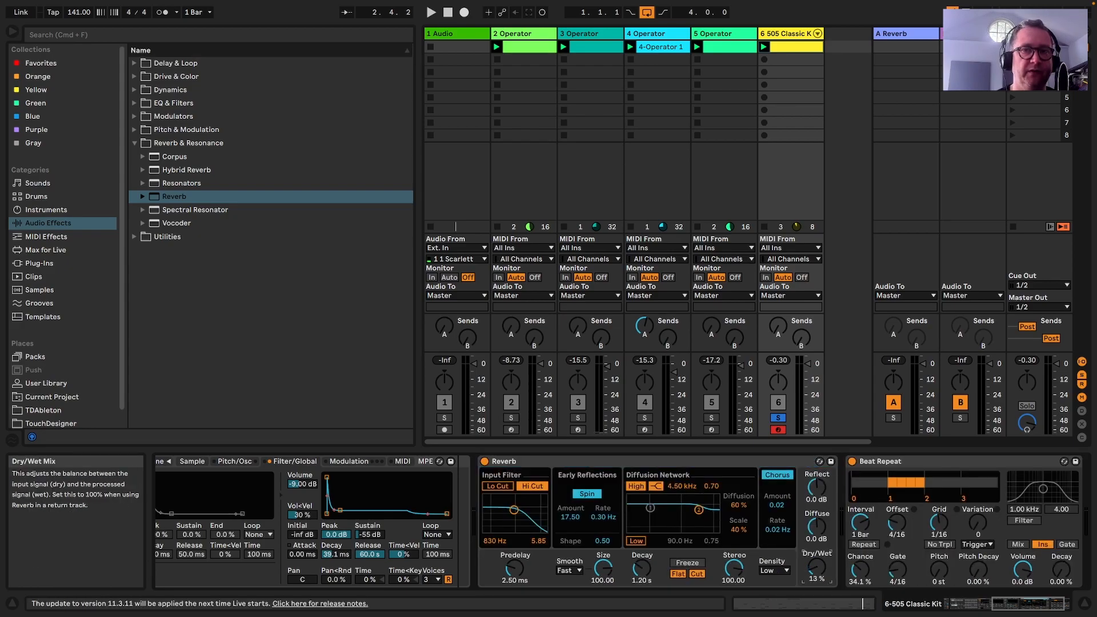
key("space")
left_click_drag(642, 565, 642, 567)
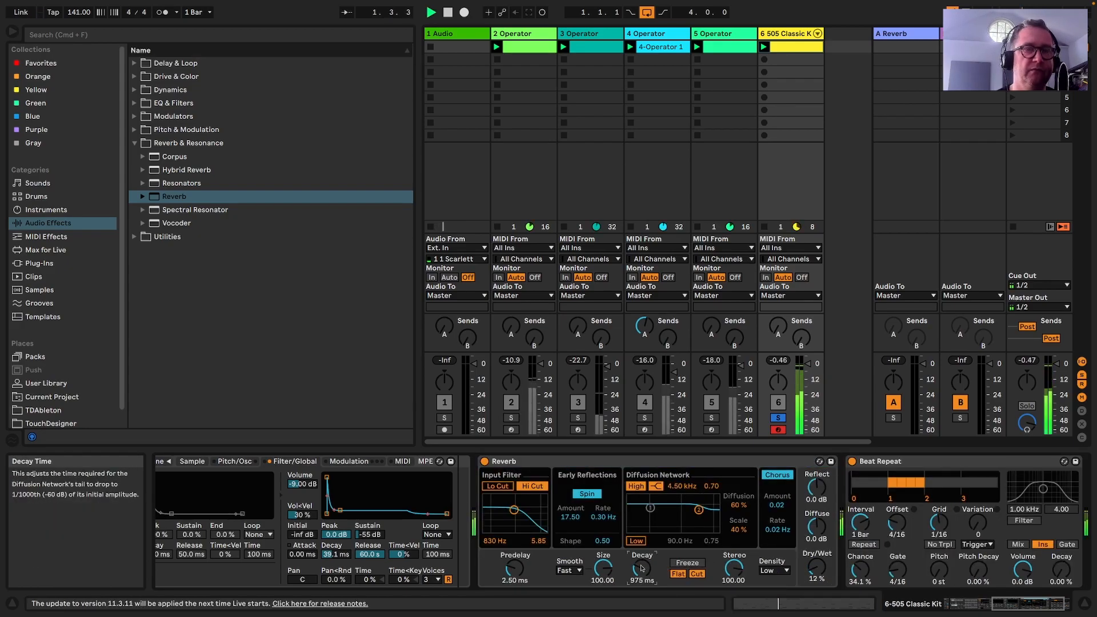
Insert the OTT Multiband Dynamics preset between Reverb and Beat Repeat on the drum track and set its amount to 14%
left_click(135, 90)
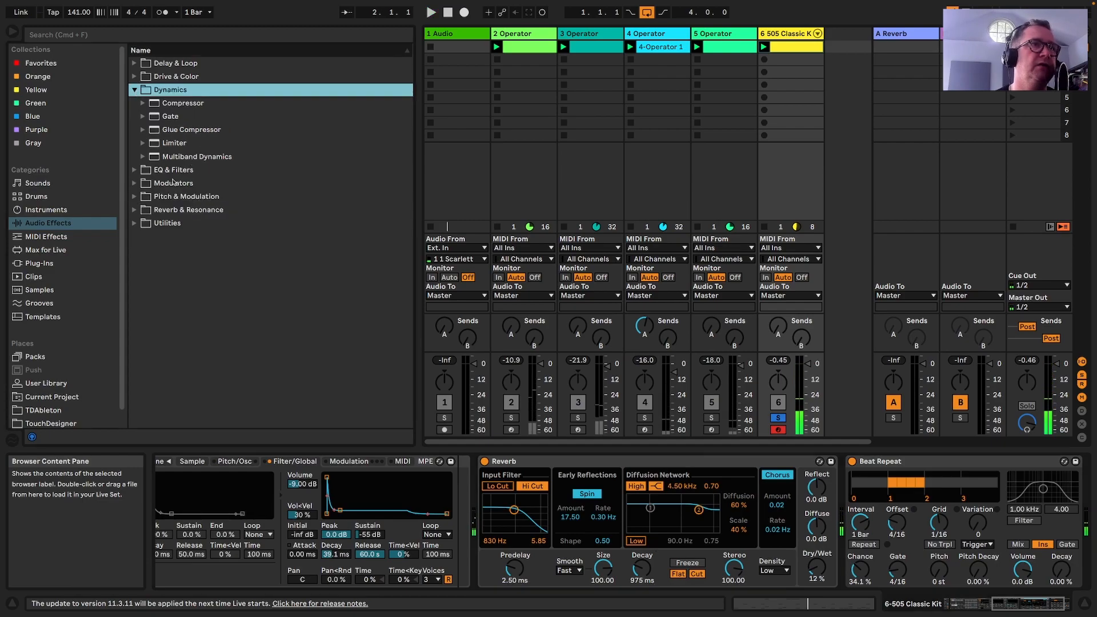
left_click(143, 156)
left_click_drag(165, 251, 858, 498)
left_click_drag(1069, 567, 1068, 608)
key("space")
left_click(1025, 612)
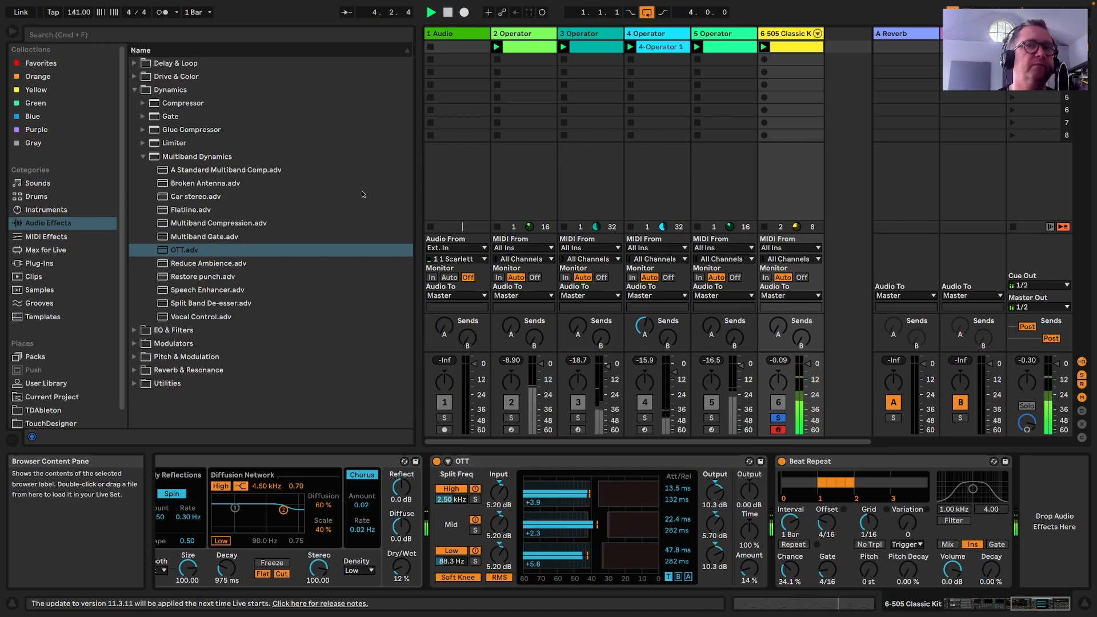
Take the drum track out of solo and play it with the full mix
key("space")
left_click(780, 418)
key("space")
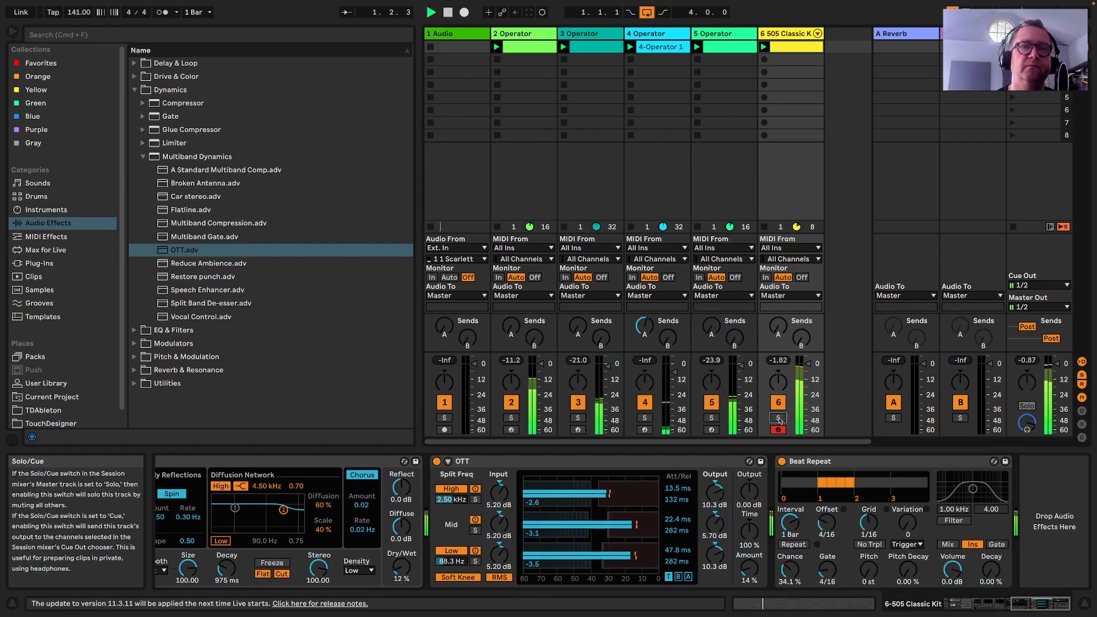
left_click(811, 367)
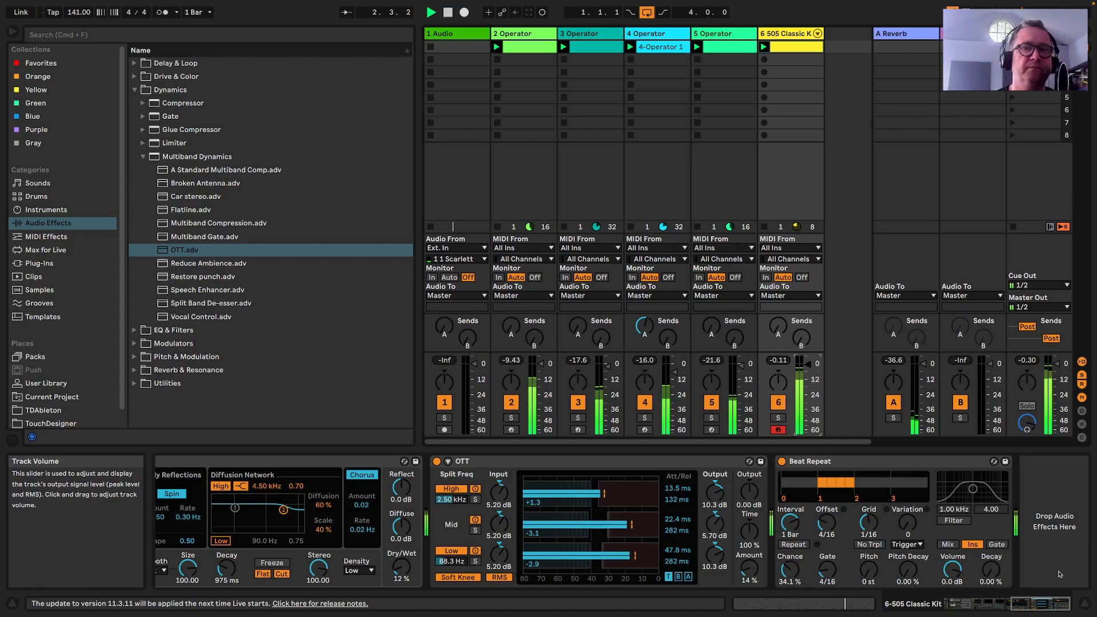
key("space")
Remove all low cowbell notes from the drum clip and add a clap at 2.1.2 with a reduced chance
double_click(801, 53)
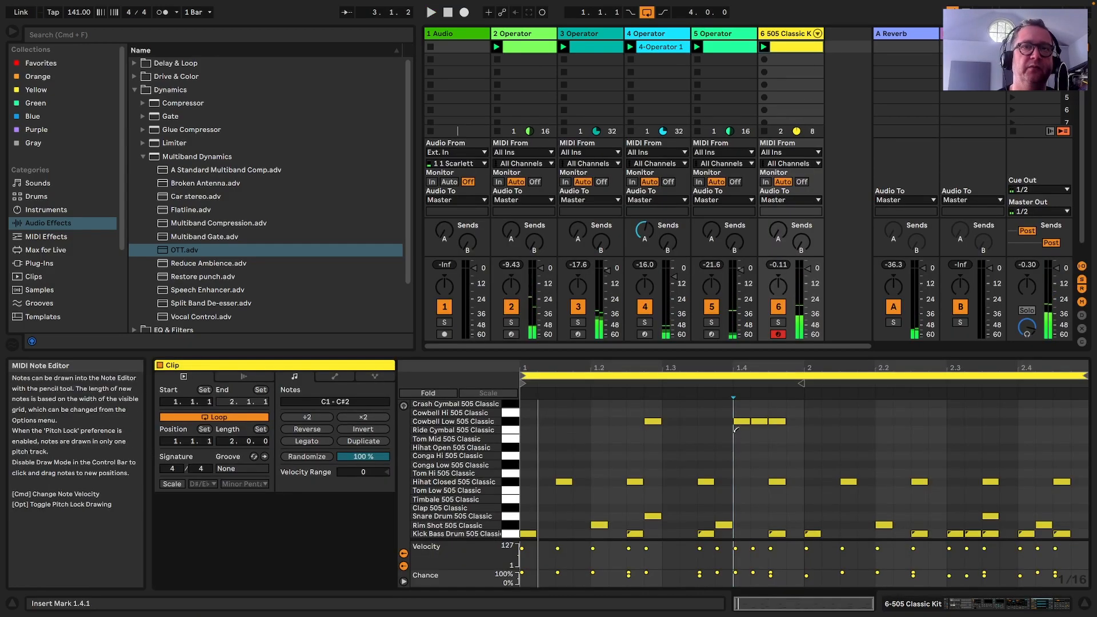
left_click_drag(777, 417, 743, 421)
left_click(652, 420)
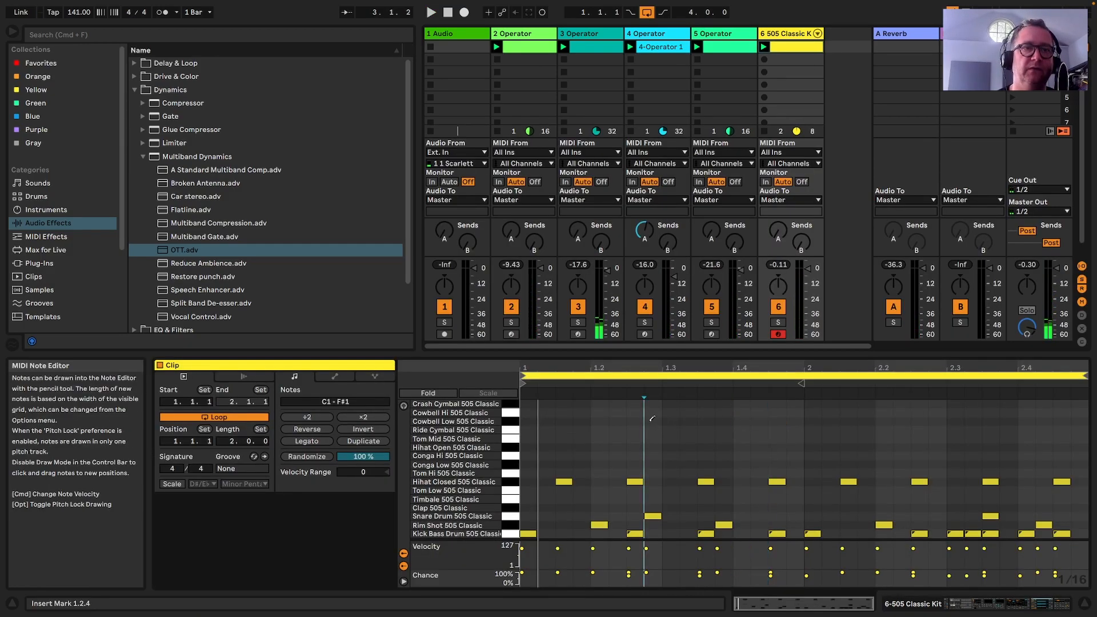
left_click(829, 507)
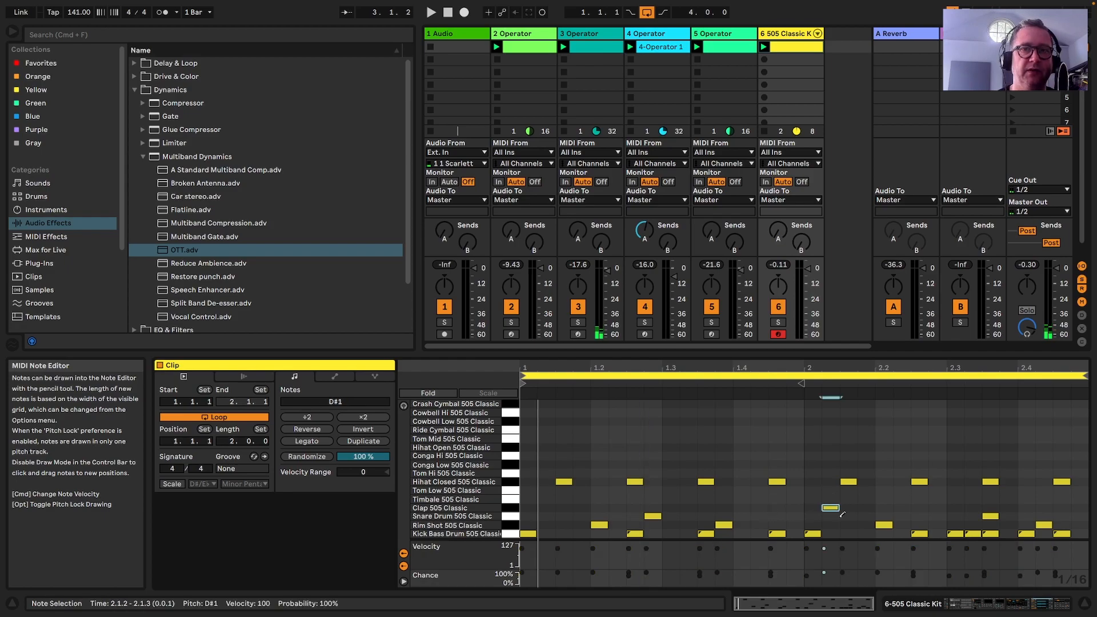
left_click(828, 580)
key("space")
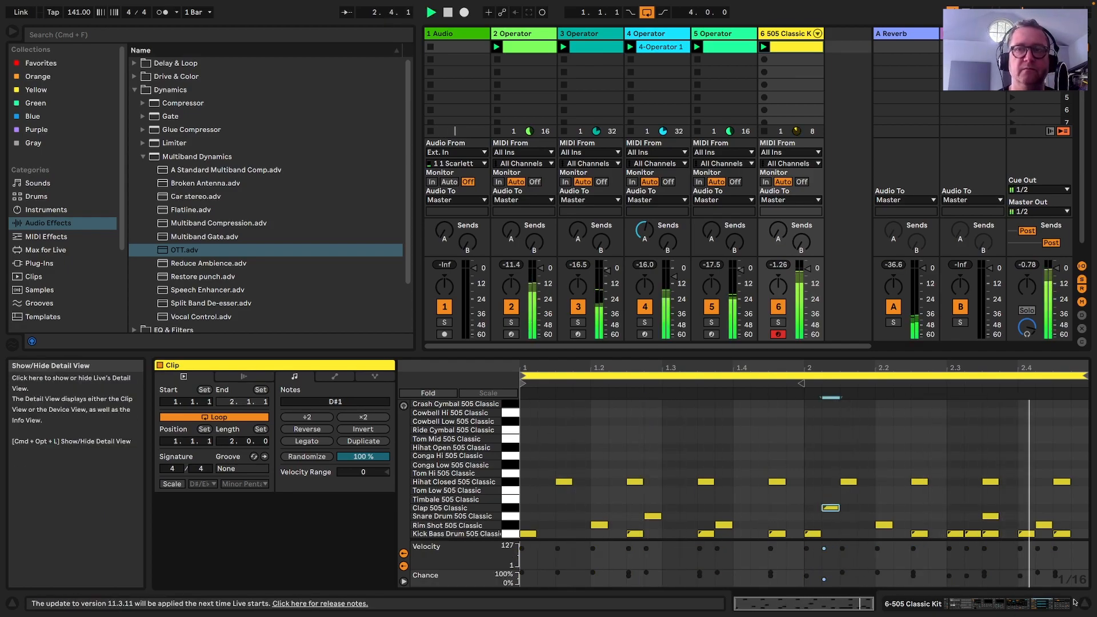
key("shift+Tab")
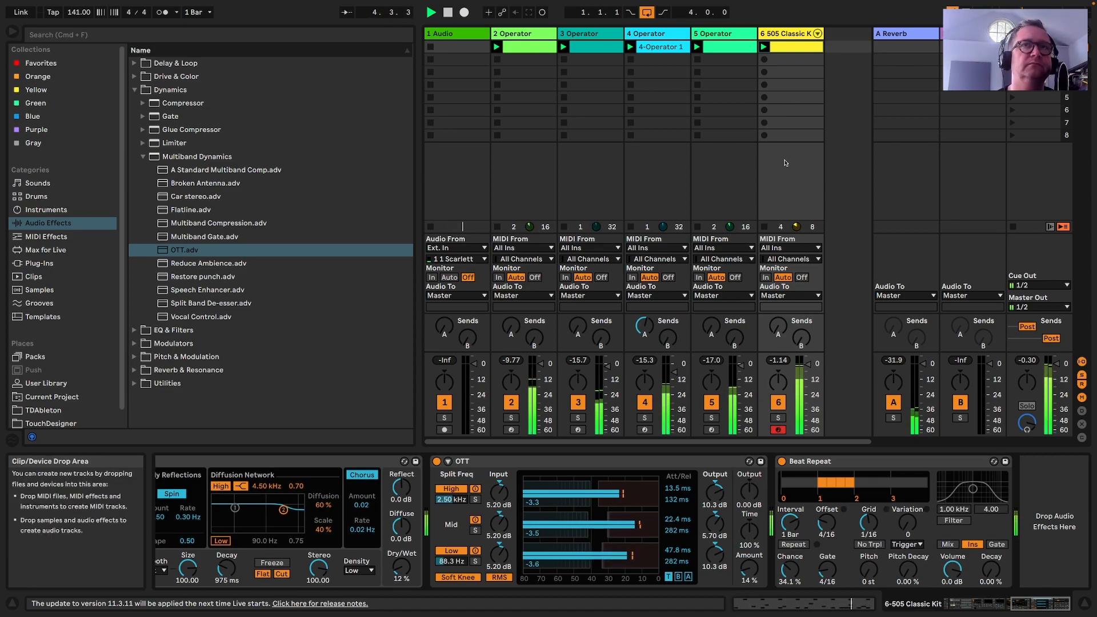
key("space")
Add the OTT preset after the Limiter on the master track and set its amount to 17%
left_click(1038, 34)
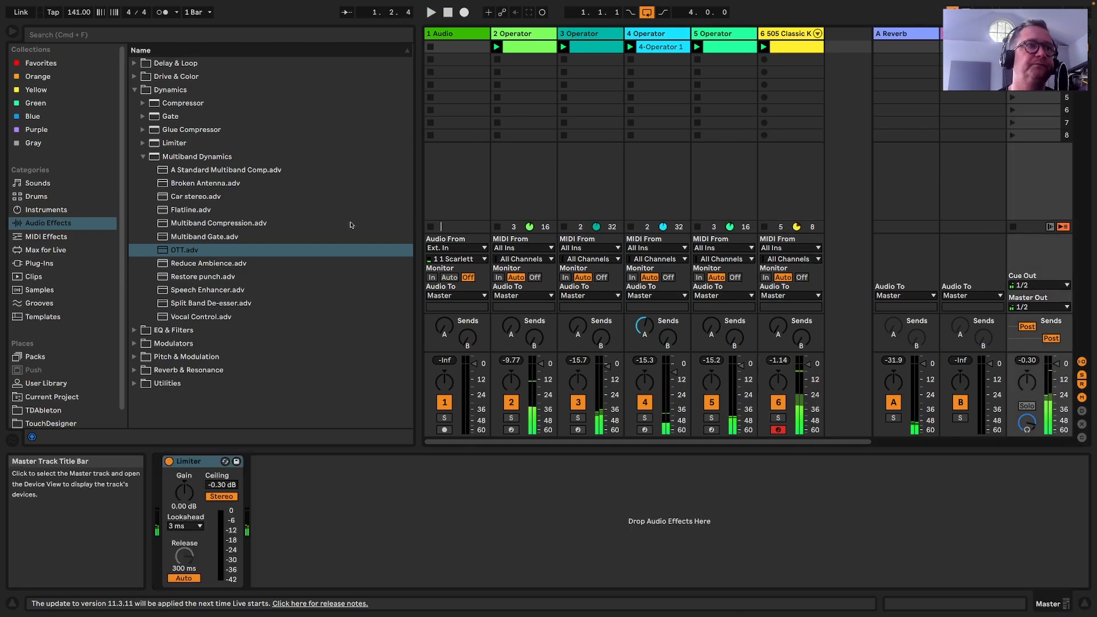
key("space")
key("space")
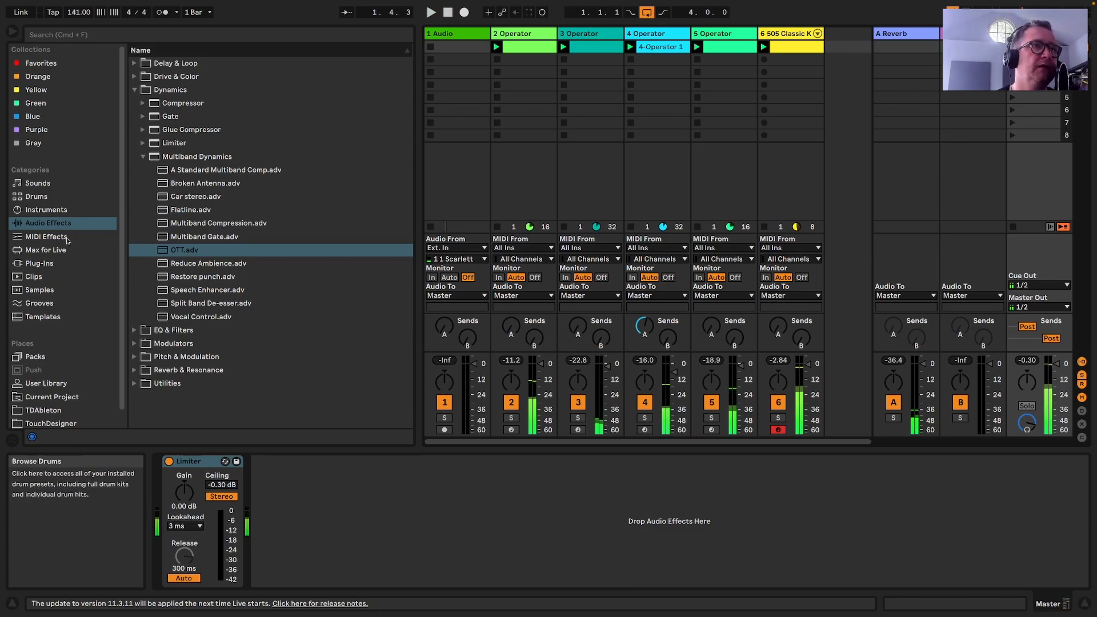
double_click(181, 251)
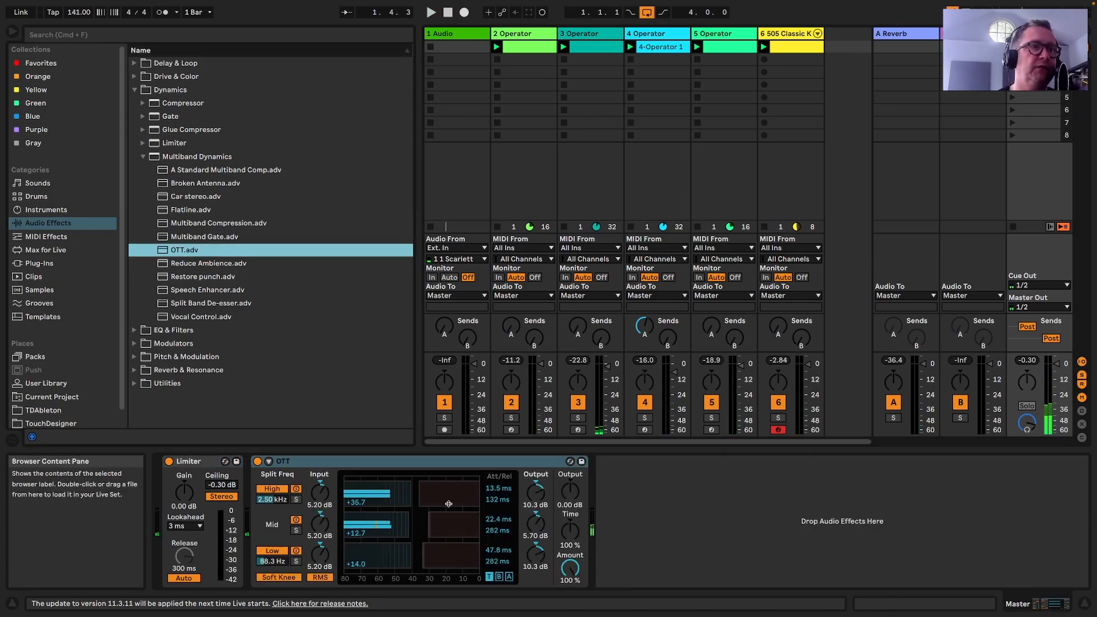
key("space")
left_click_drag(570, 568, 571, 570)
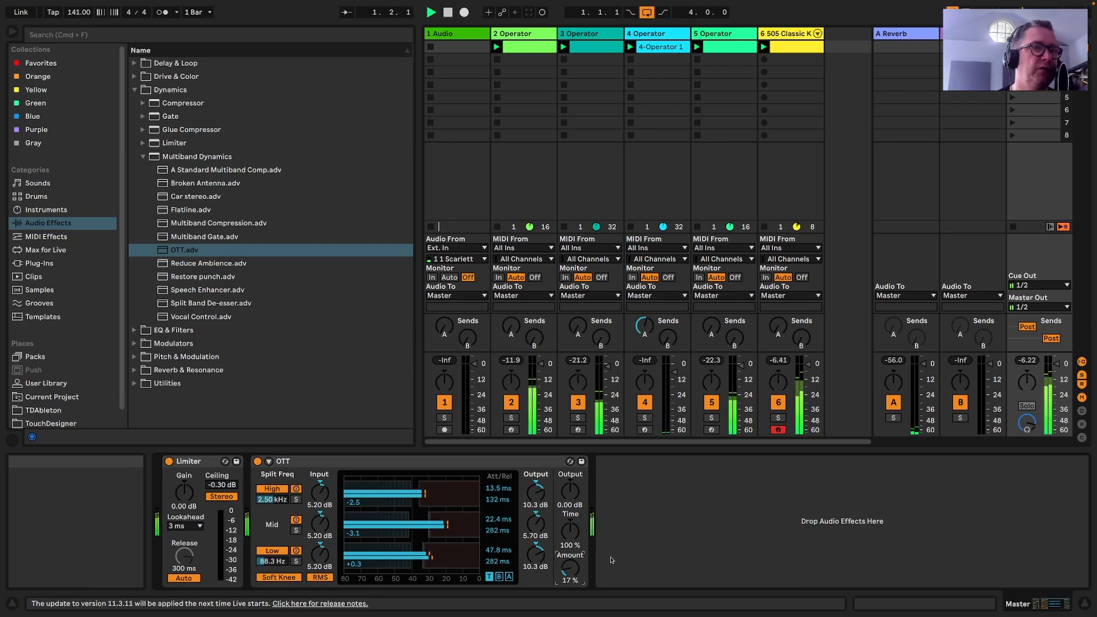
Lower the master OTT's amount to 13% and insert a Reverb before it with dry/wet at 11%
left_click_drag(575, 571, 575, 573)
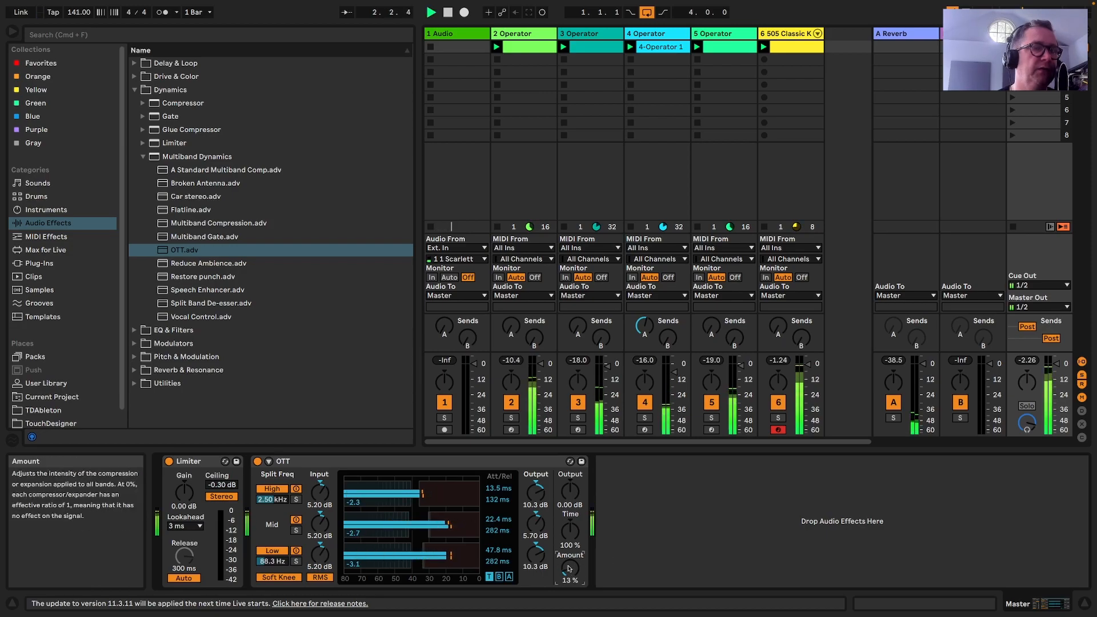
left_click(129, 375)
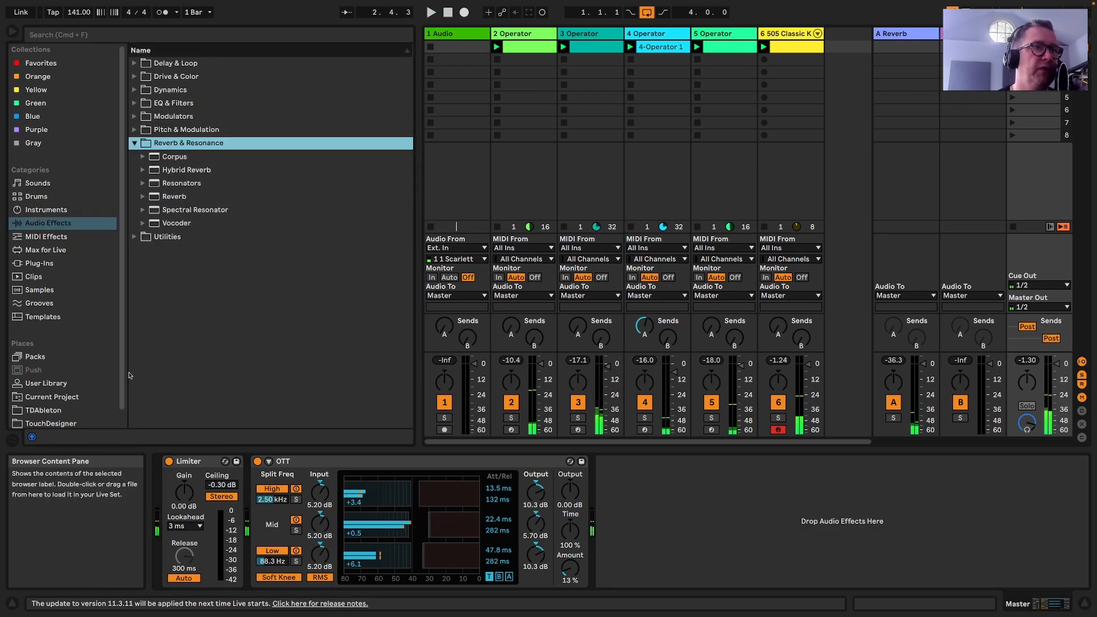
left_click_drag(168, 197, 250, 495)
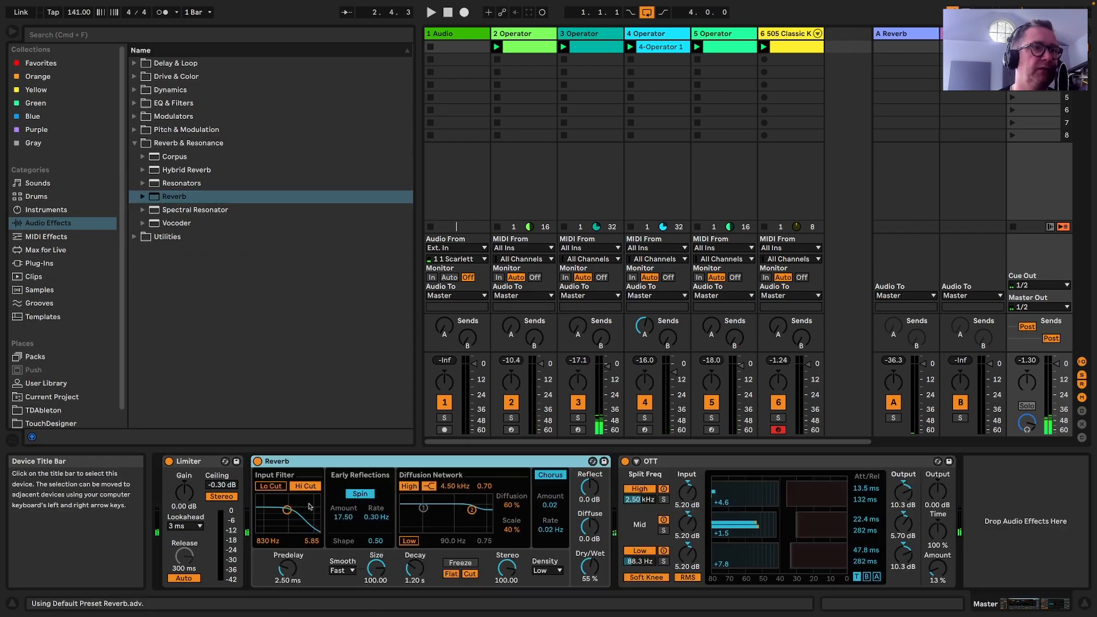
left_click_drag(590, 566, 590, 589)
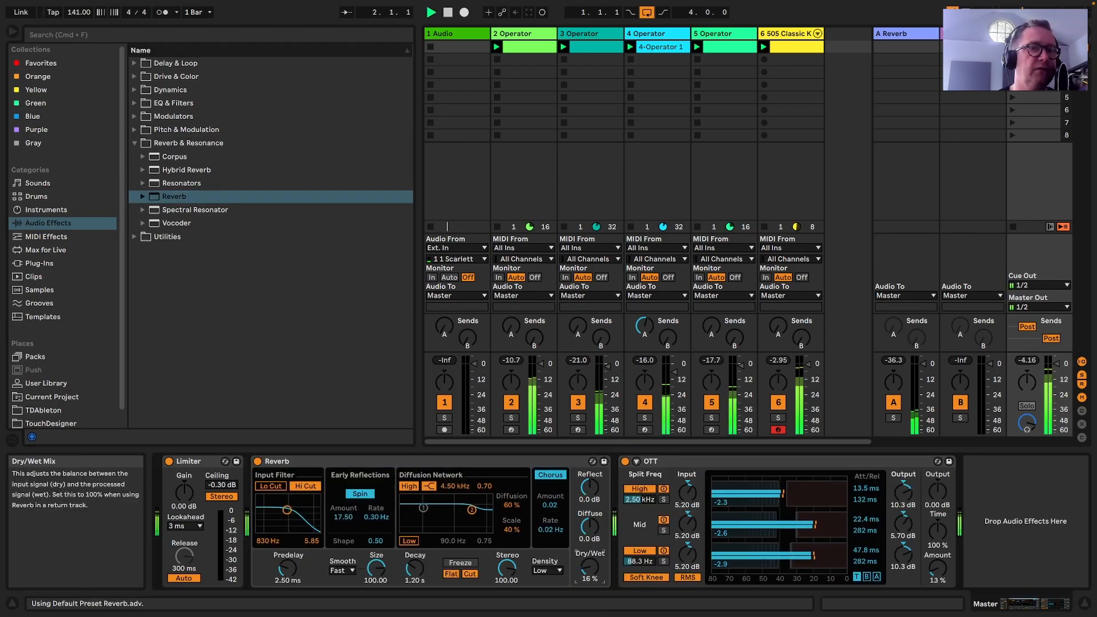
Add a Drum Buss after OTT on the master track, with drive at 0% and transients at 0.21
left_click(174, 76)
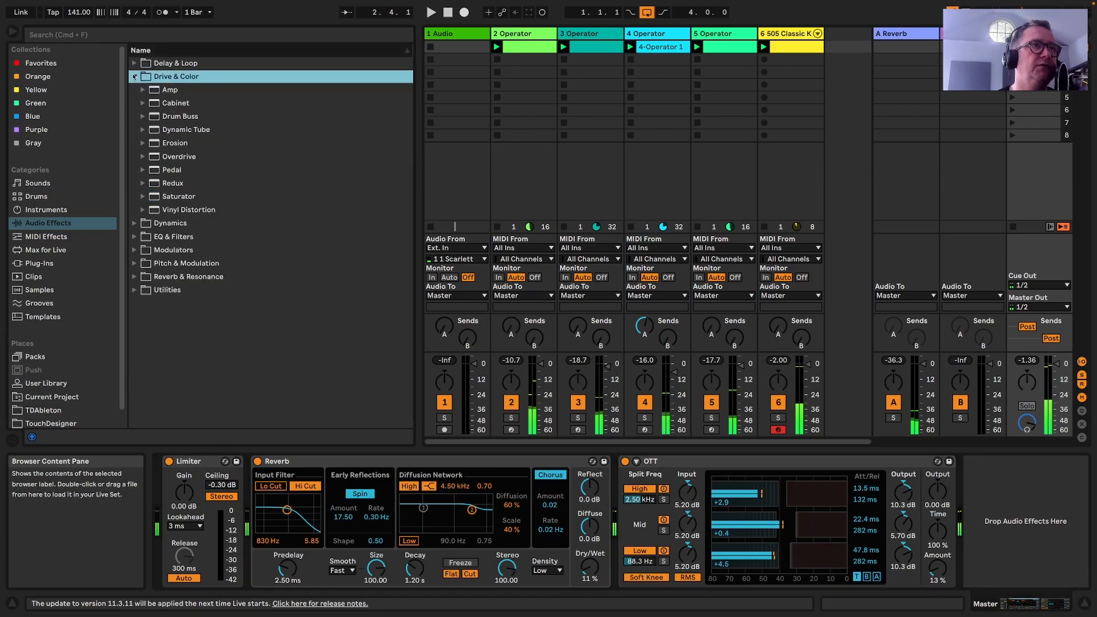
double_click(182, 119)
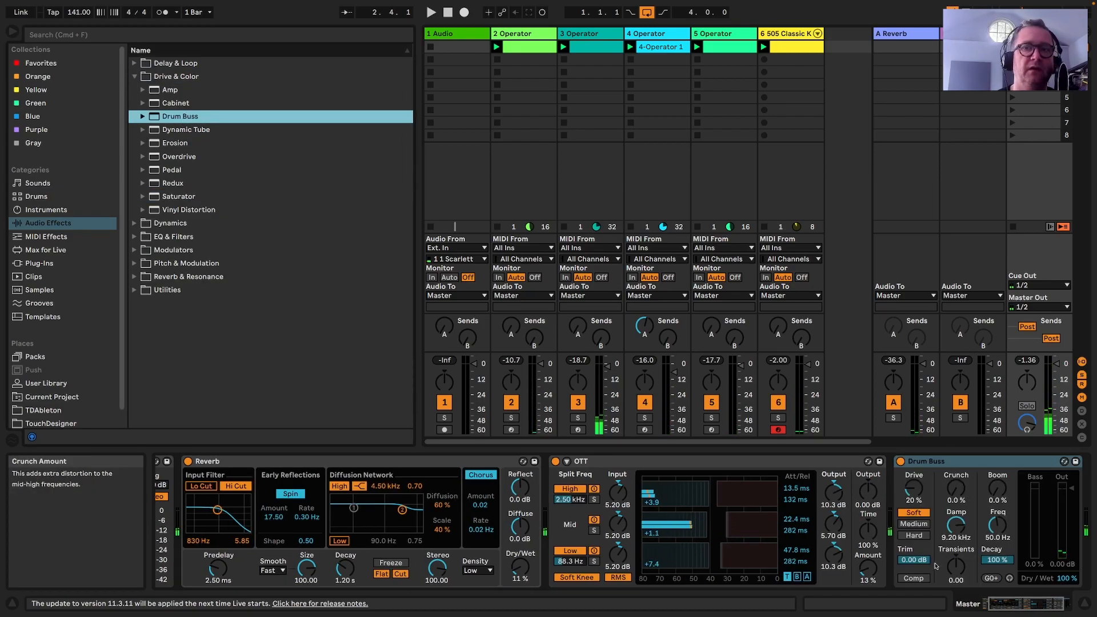
left_click_drag(912, 500, 919, 499)
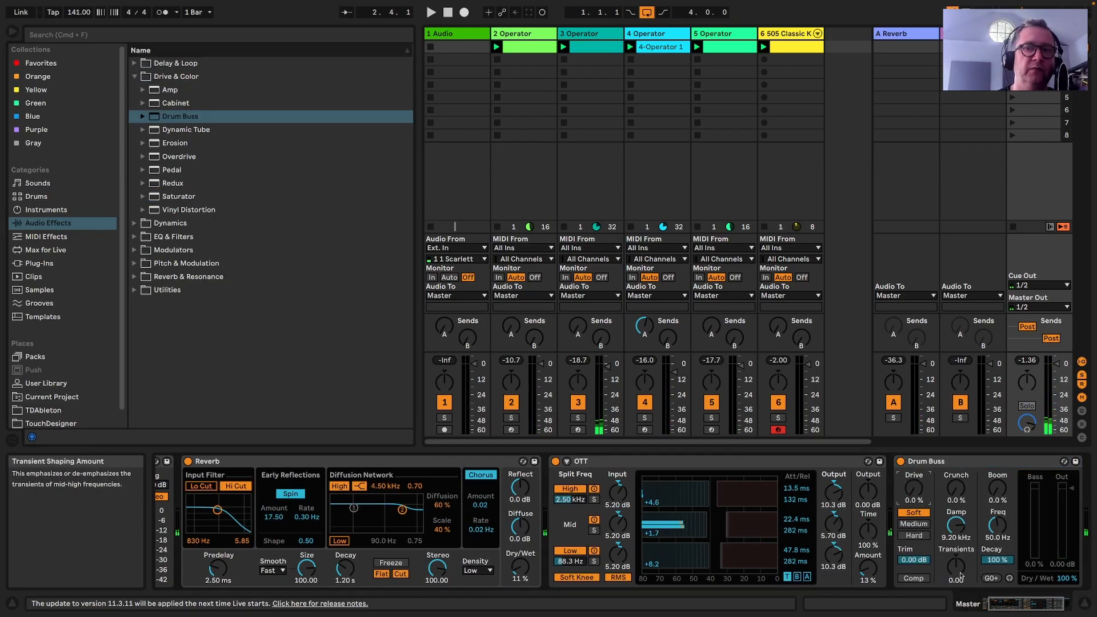
key("space")
left_click_drag(956, 567, 962, 574)
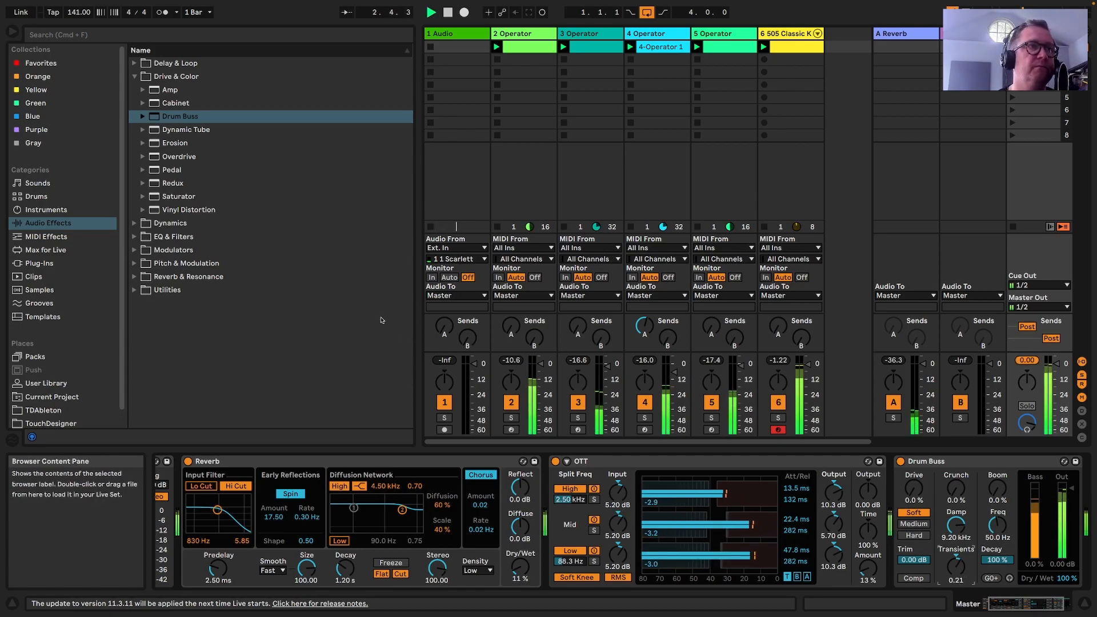
Add an EQ Eight after Drum Buss on the master track, placing band 1 at about 29 Hz
left_click(135, 238)
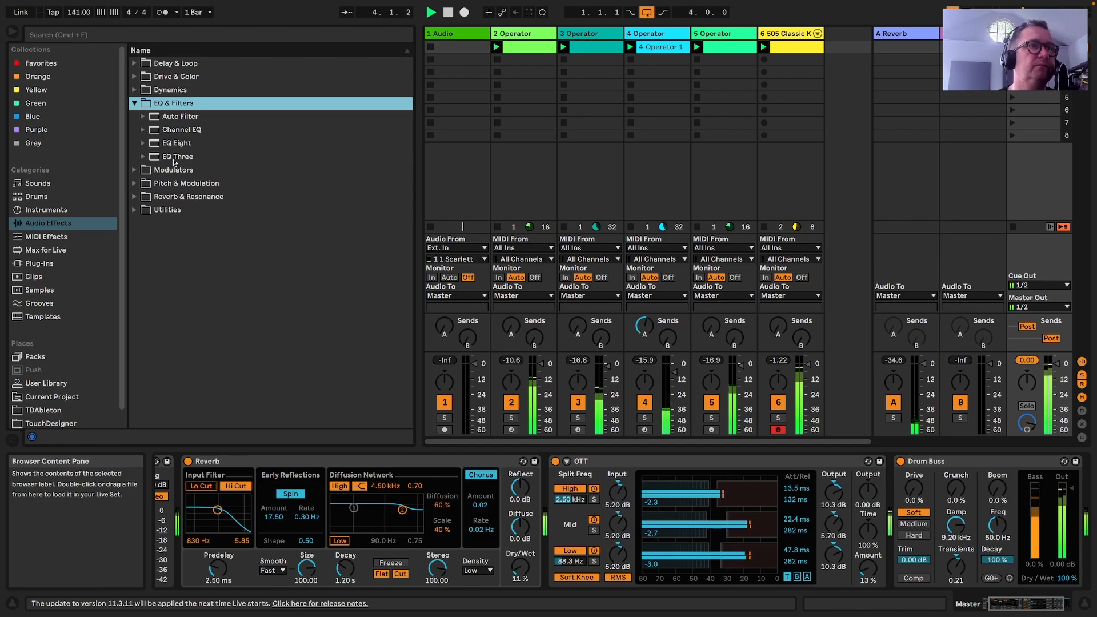
double_click(176, 142)
left_click_drag(884, 523, 820, 514)
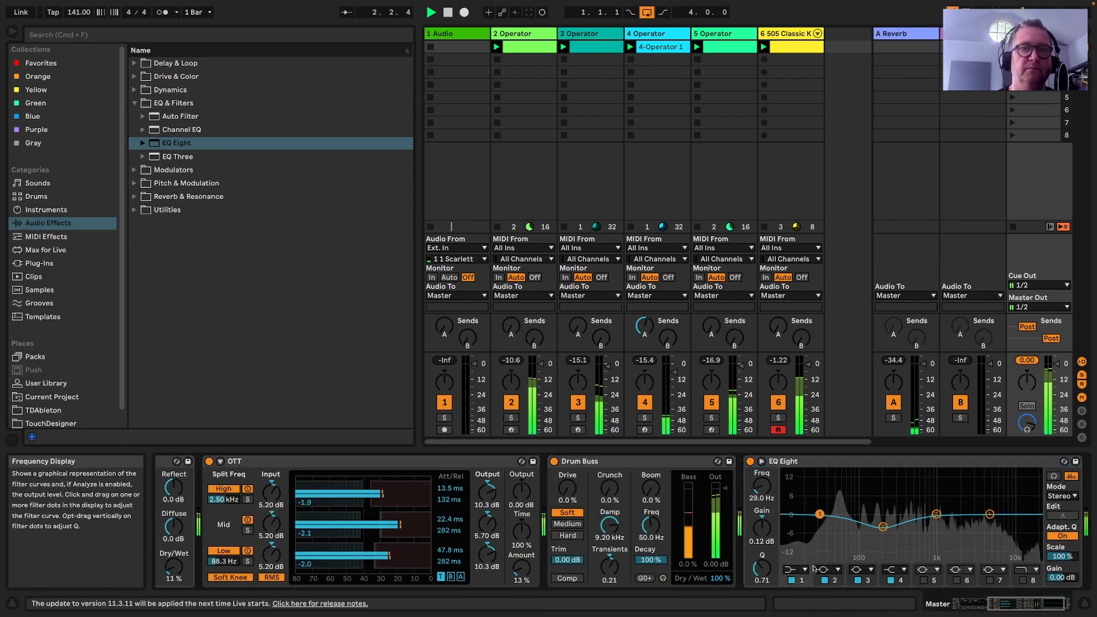
Make EQ band 1 a steep low cut and dip band 2 to about -5 dB at 160 Hz
left_click(799, 570)
left_click(795, 497)
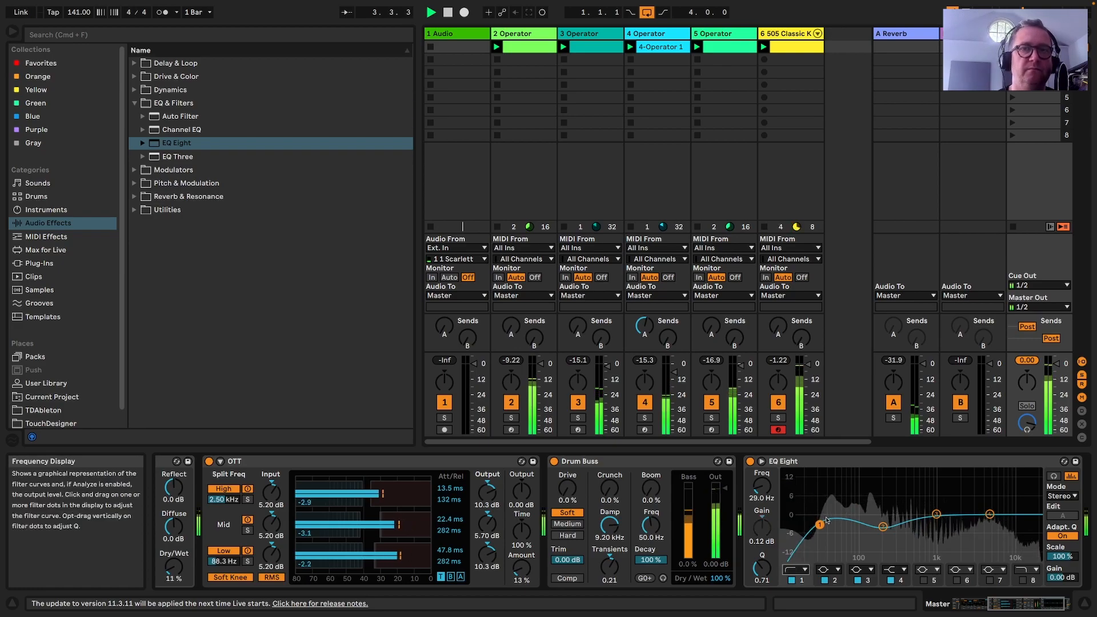
left_click(799, 570)
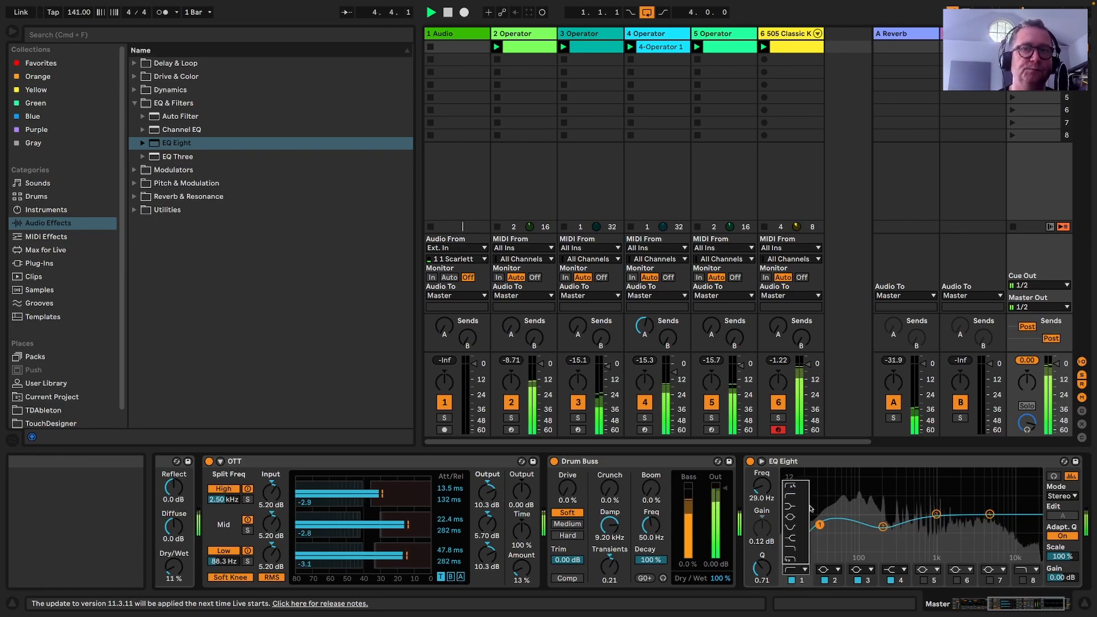
left_click(792, 486)
left_click_drag(883, 526, 876, 530)
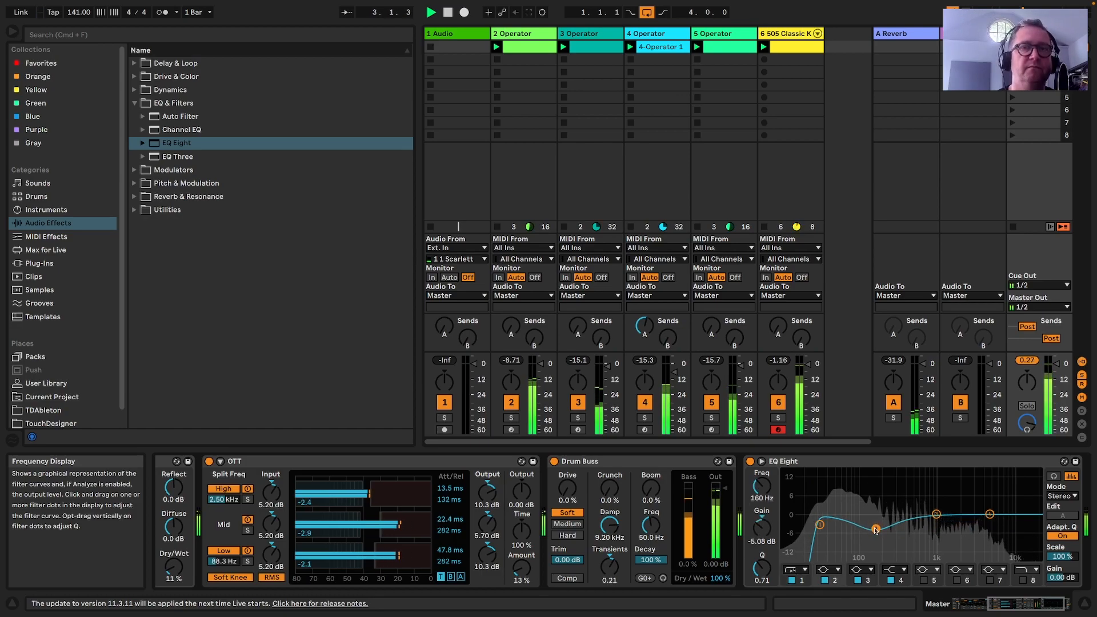
Search the Max for Live devices for "coin" and add TFP - Coin before the 505 Classic Kit on the drum track
left_click(791, 34)
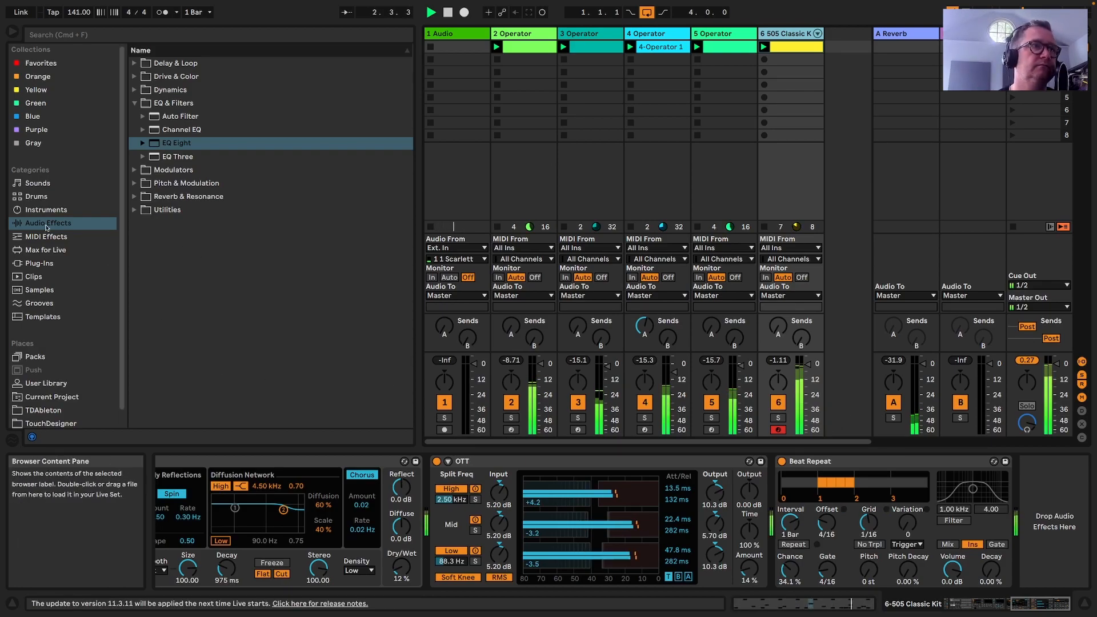
left_click(979, 607)
left_click_drag(978, 608, 953, 606)
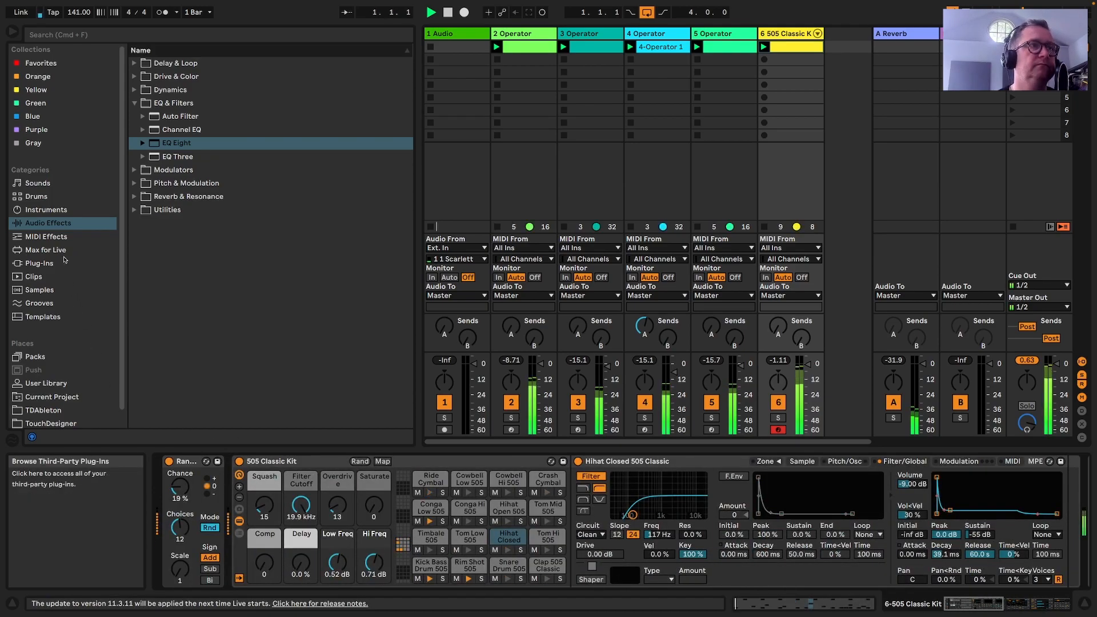
left_click(48, 214)
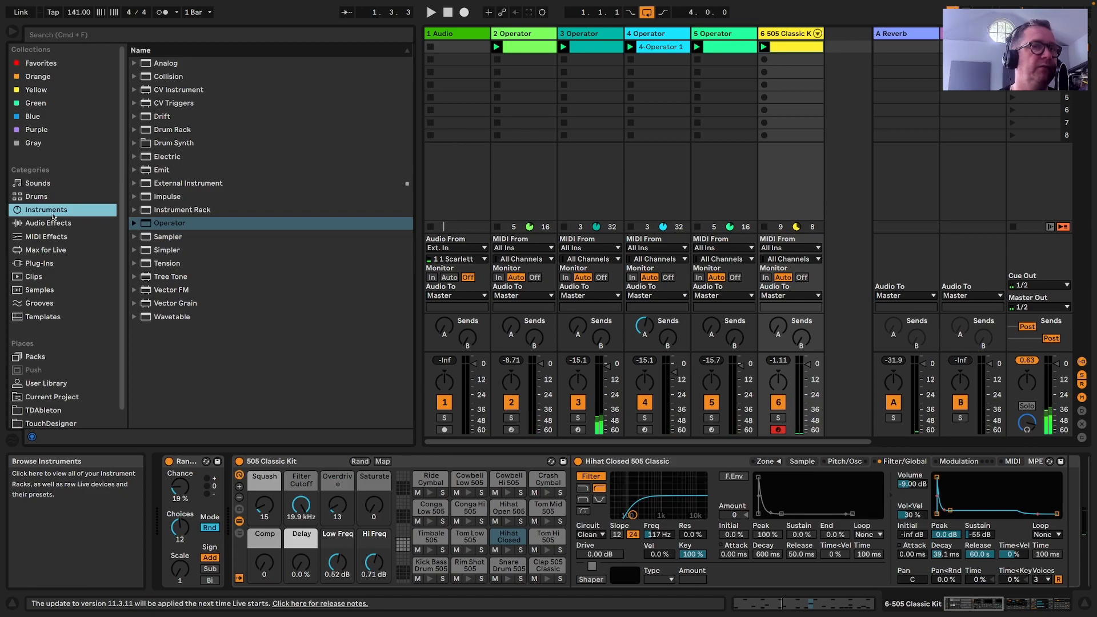
left_click(46, 250)
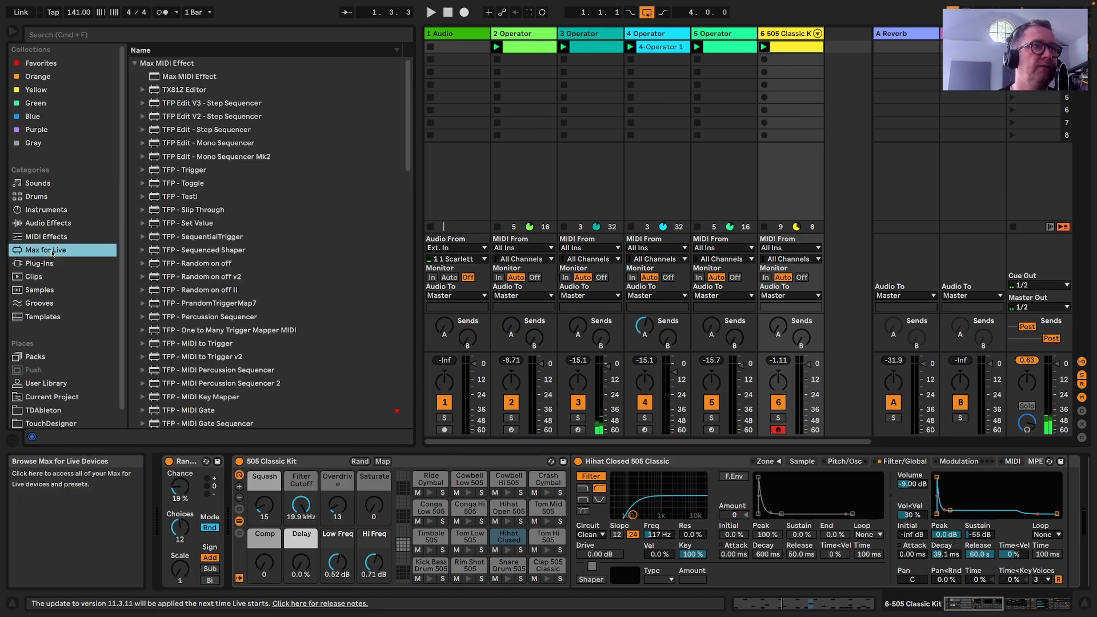
left_click(100, 48)
left_click(95, 37)
type("coin")
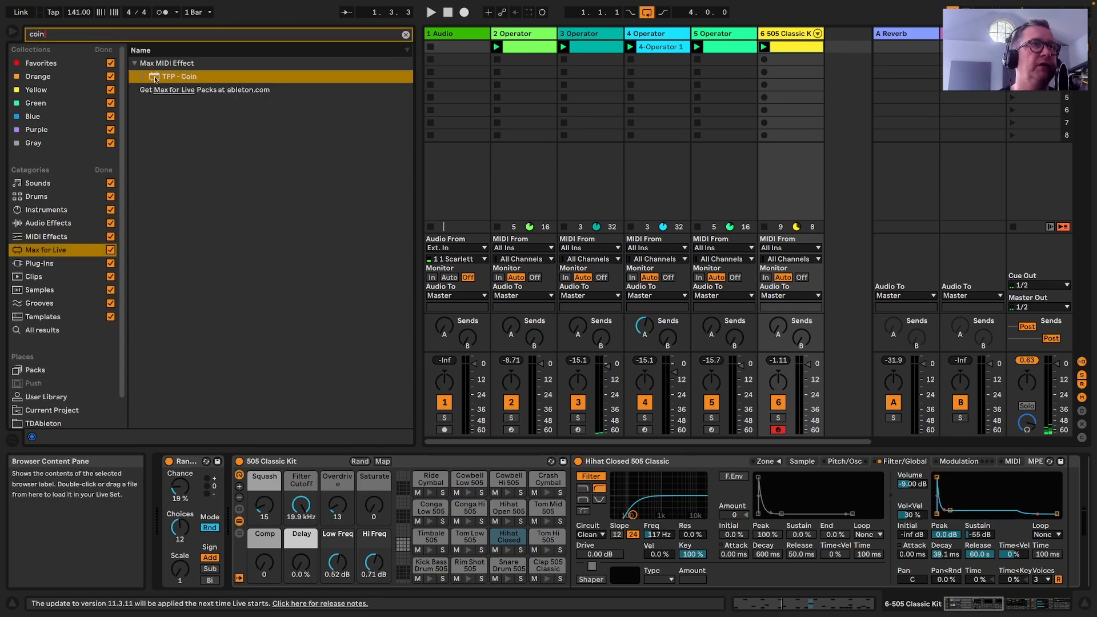
double_click(172, 78)
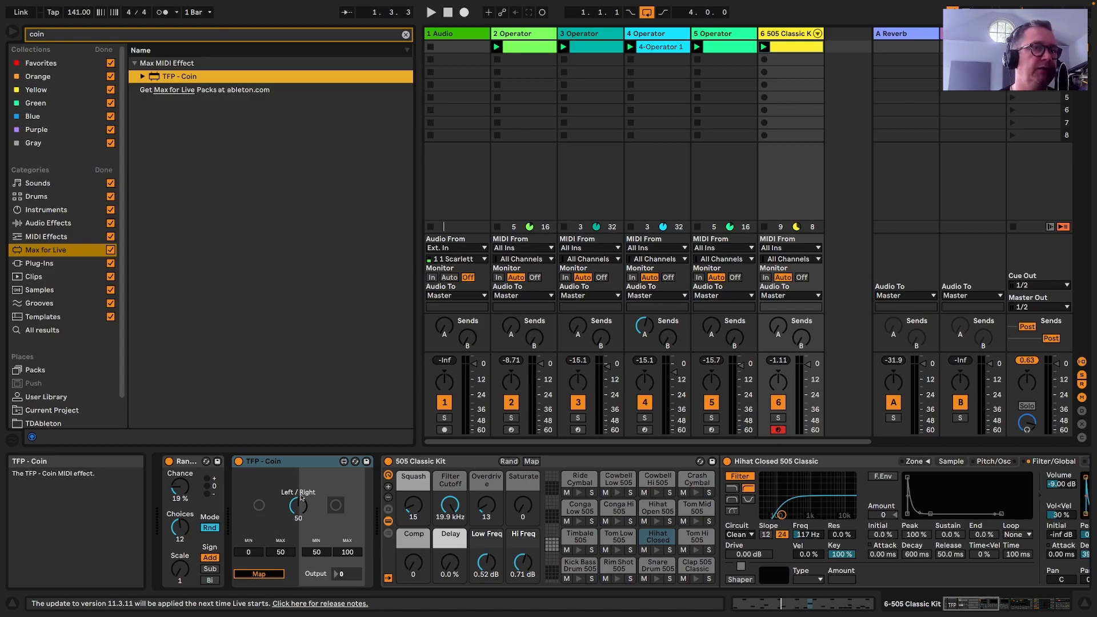
Set Coin's Left/Right to 15 and its first range to 0–4, and map it to the drum track's send A
left_click_drag(312, 511, 311, 517)
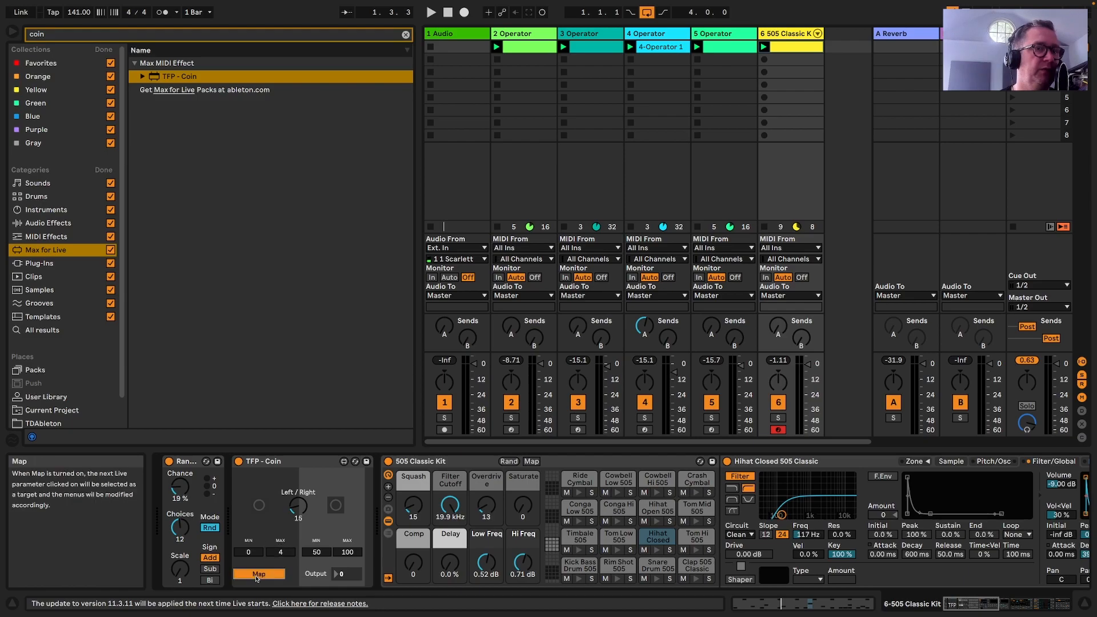
left_click(782, 331)
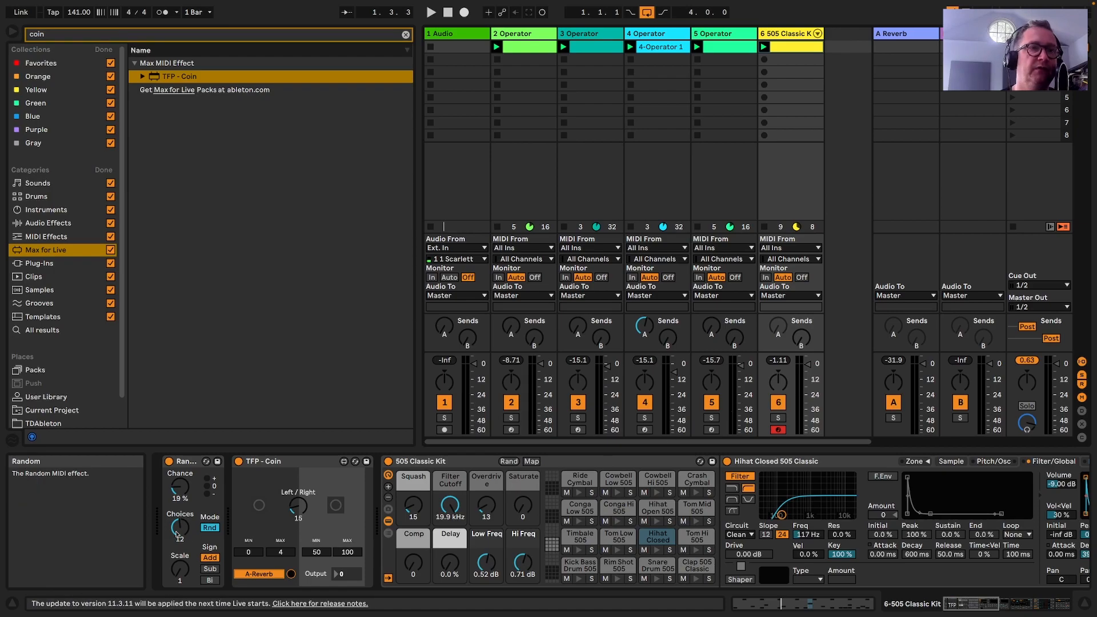
Move TFP - Coin into the kick drum's chain and set its first range's maximum to 0 while listening to the mix
left_click(567, 566)
left_click_drag(269, 461, 727, 496)
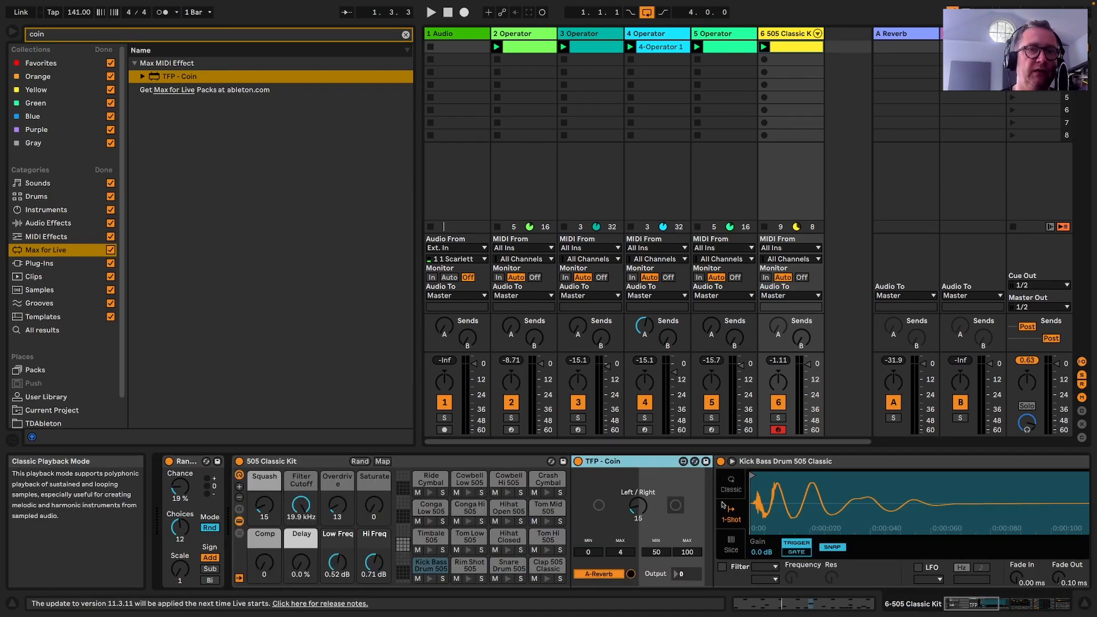
key("space")
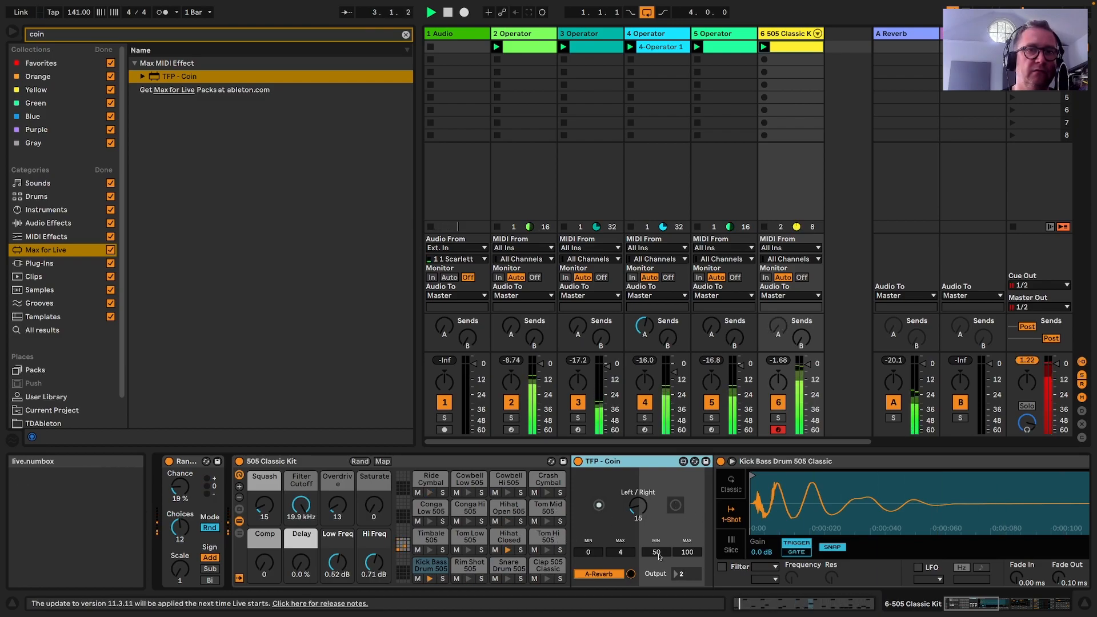
left_click_drag(628, 553, 631, 564)
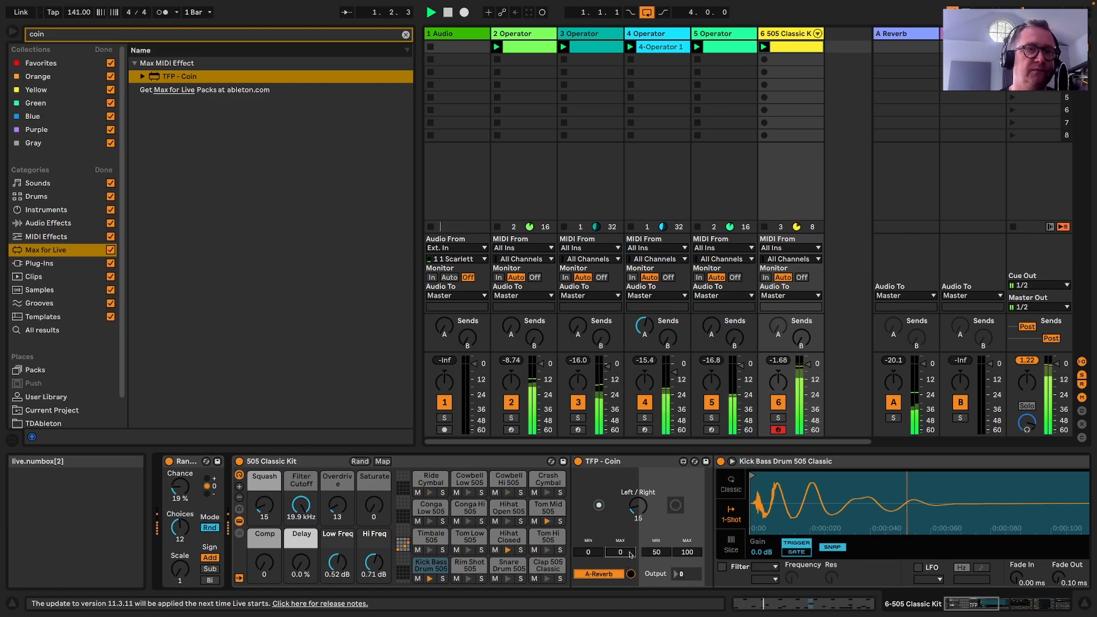
left_click_drag(982, 604, 936, 598)
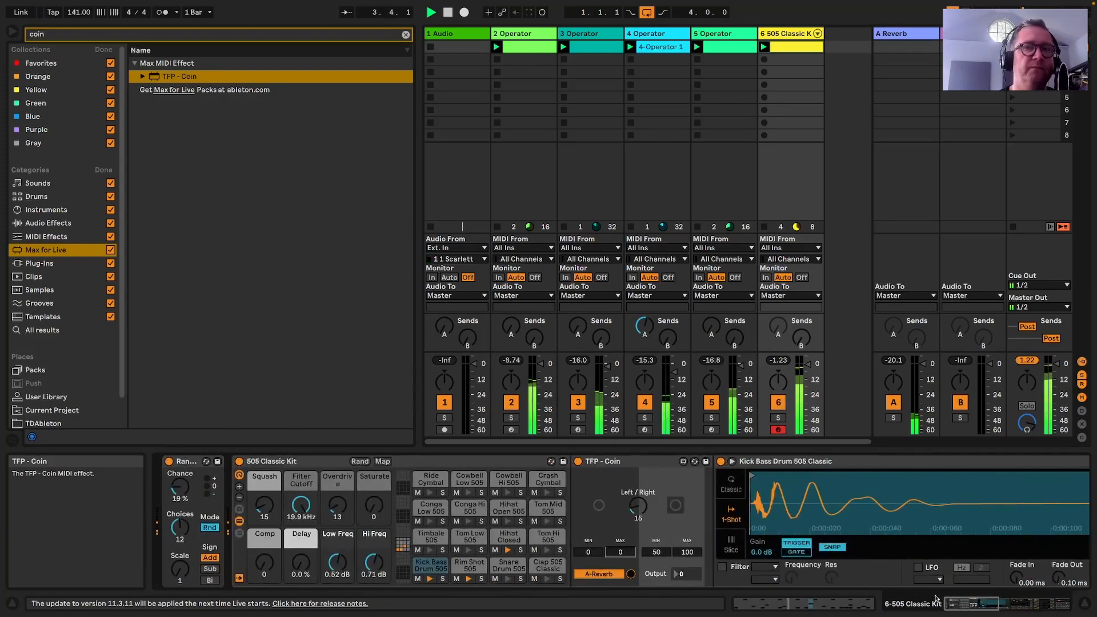
key("space")
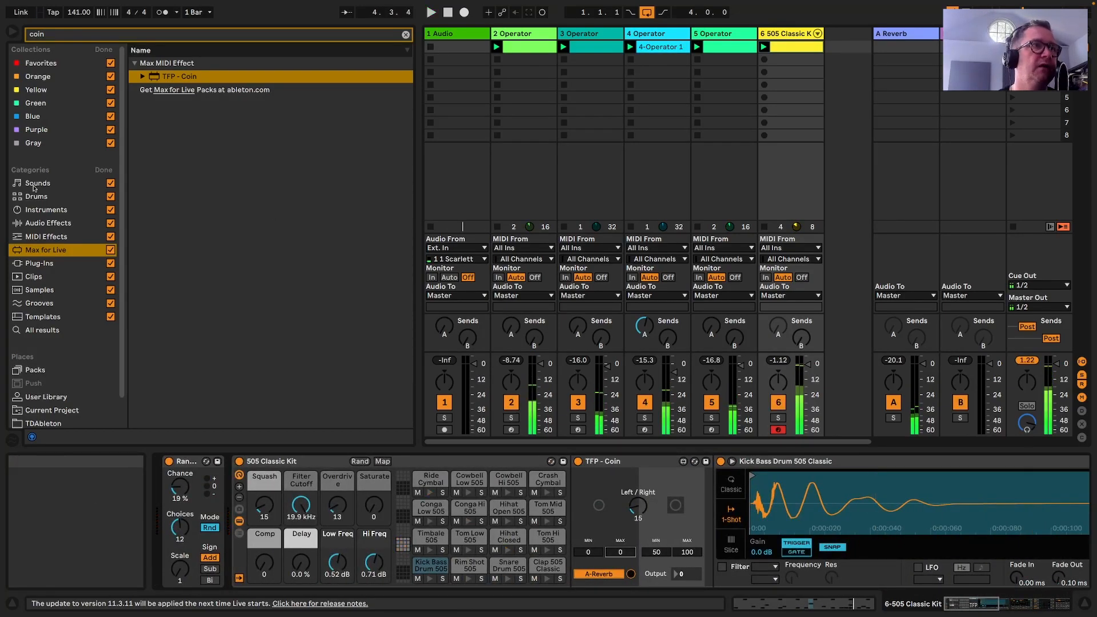
Clear the browser search and add an Echo audio effect after Beat Repeat on the drum track
left_click(48, 223)
left_click(53, 35)
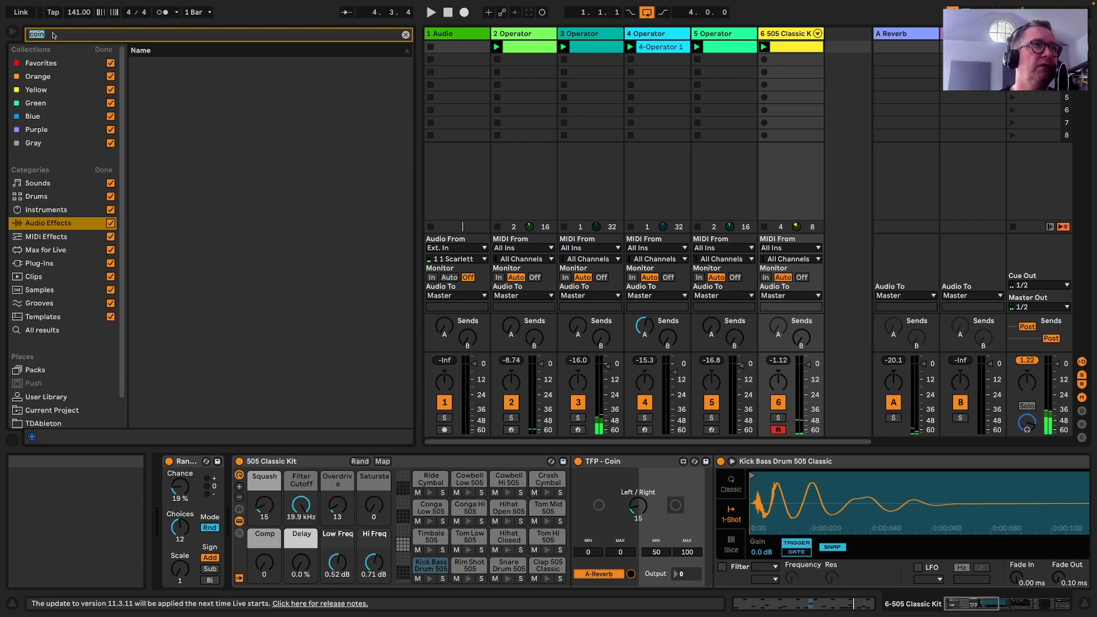
key("BackSpace")
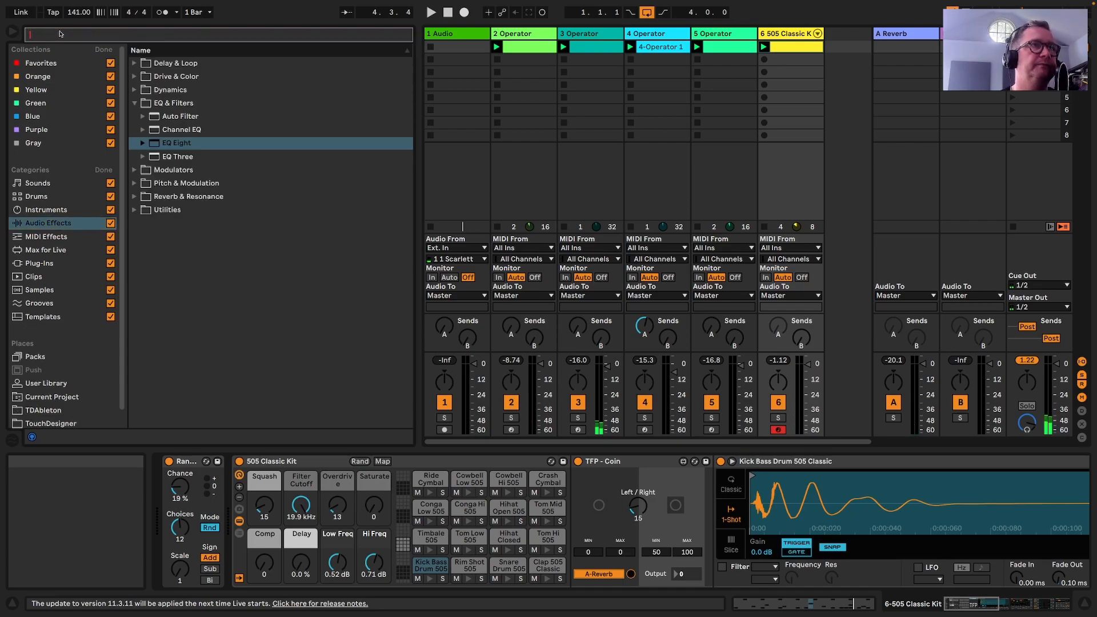
left_click(103, 50)
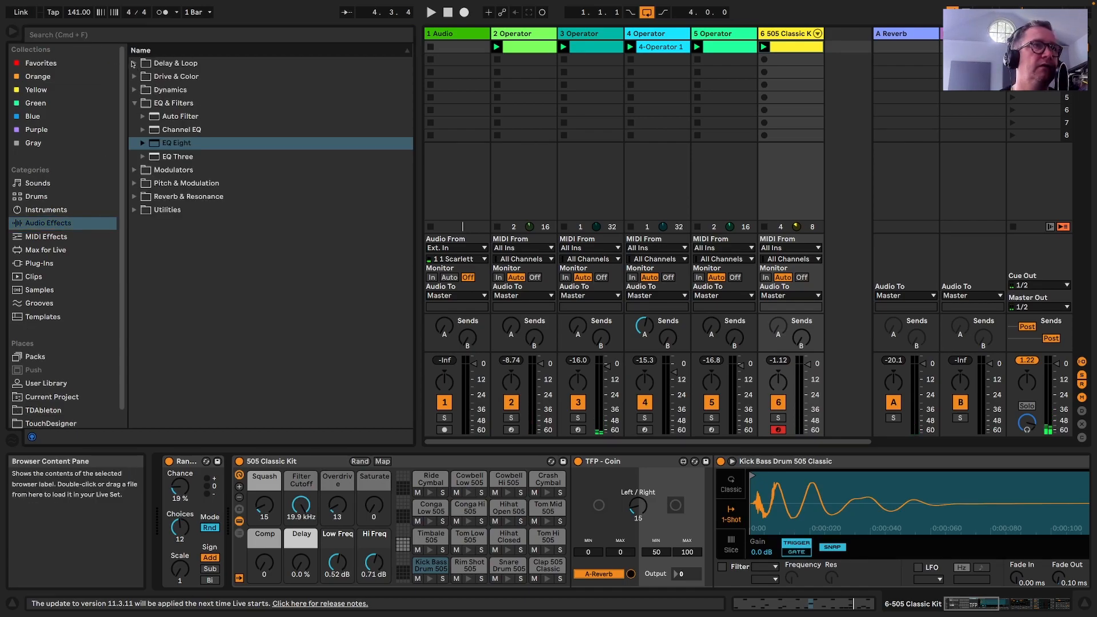
left_click(132, 64)
double_click(171, 104)
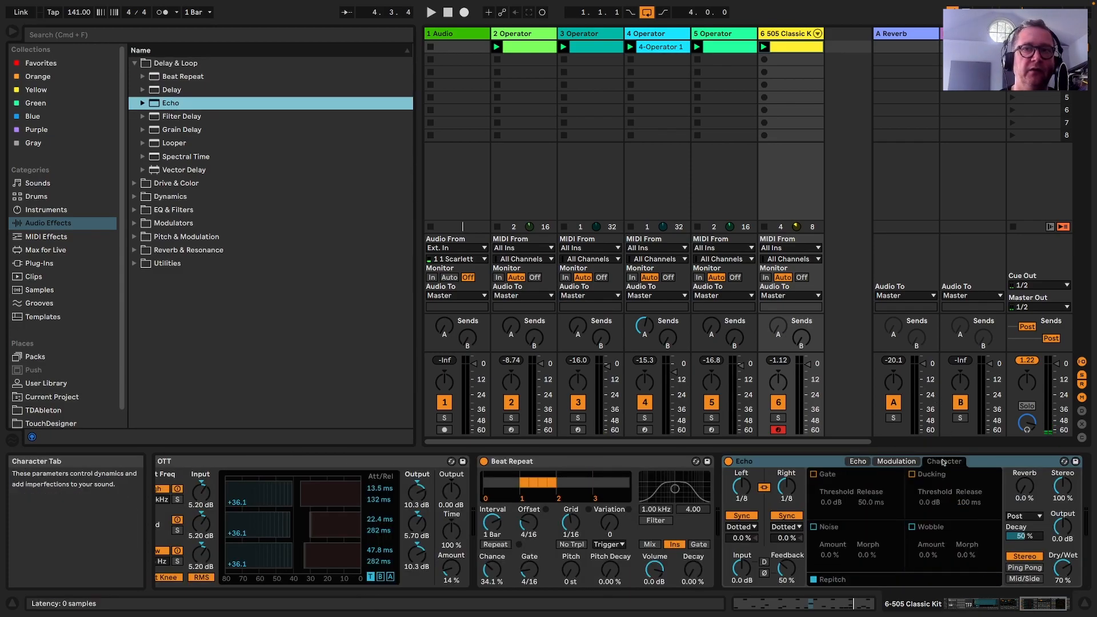
Turn off Echo's Repitch and sync, and set about 101 ms delay time with 73% feedback while listening
left_click(814, 580)
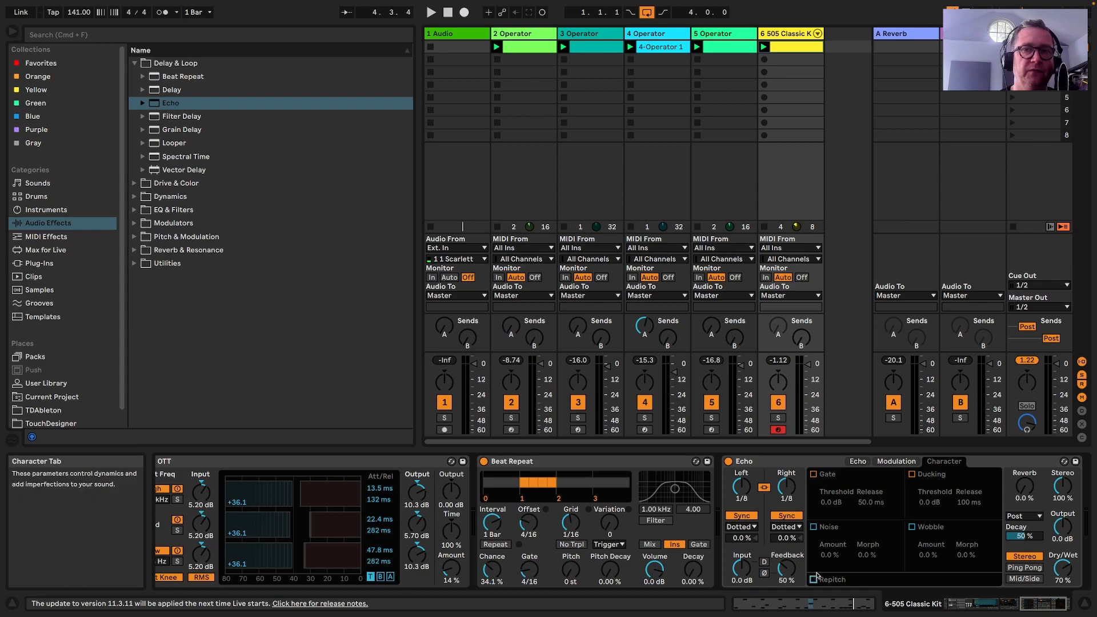
left_click(786, 515)
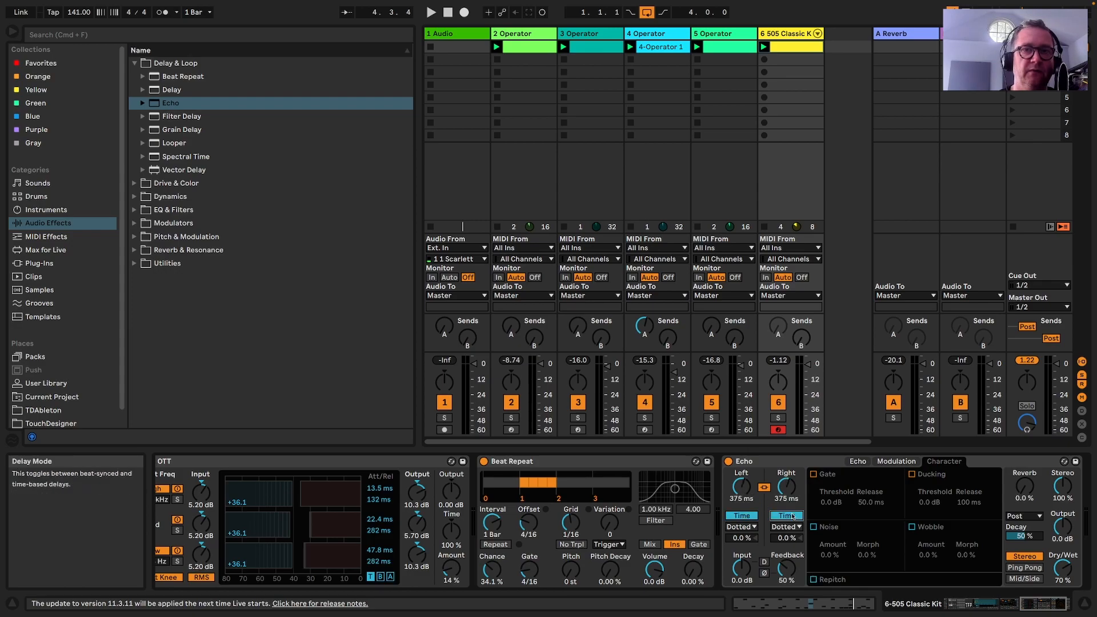
key("space")
left_click_drag(742, 487, 742, 516)
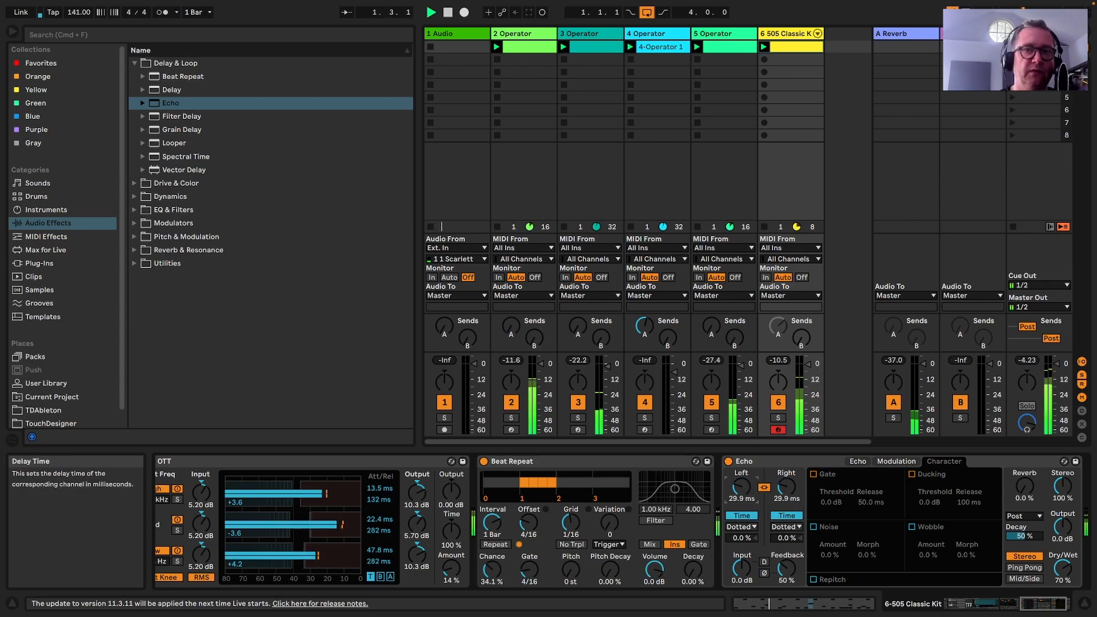
left_click_drag(786, 570, 786, 543)
left_click_drag(739, 487, 739, 478)
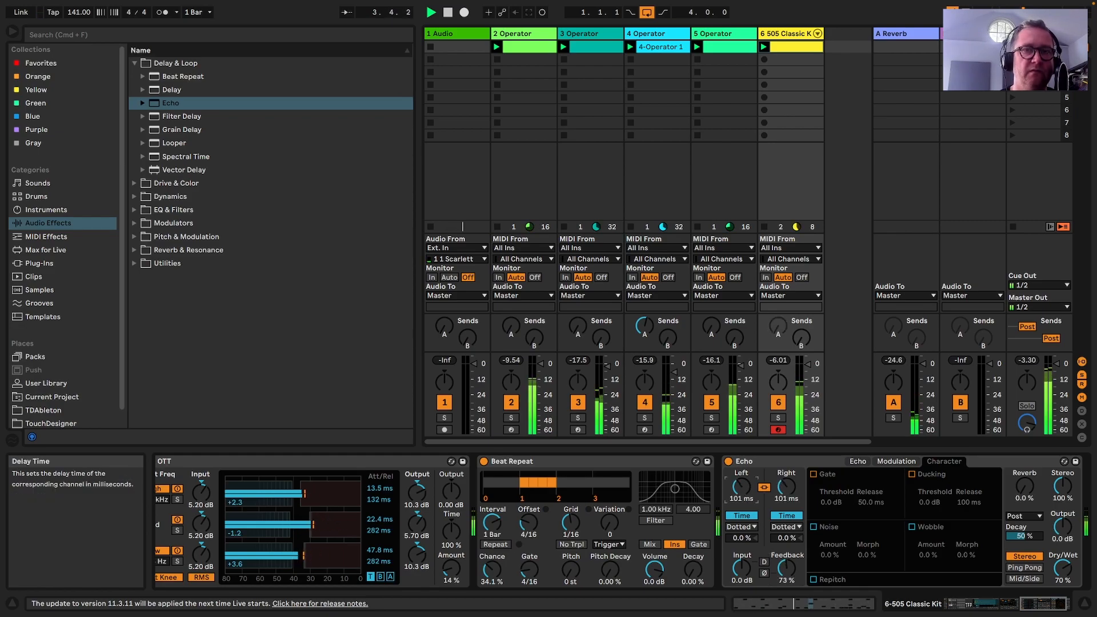
key("space")
left_click_drag(1057, 604, 976, 604)
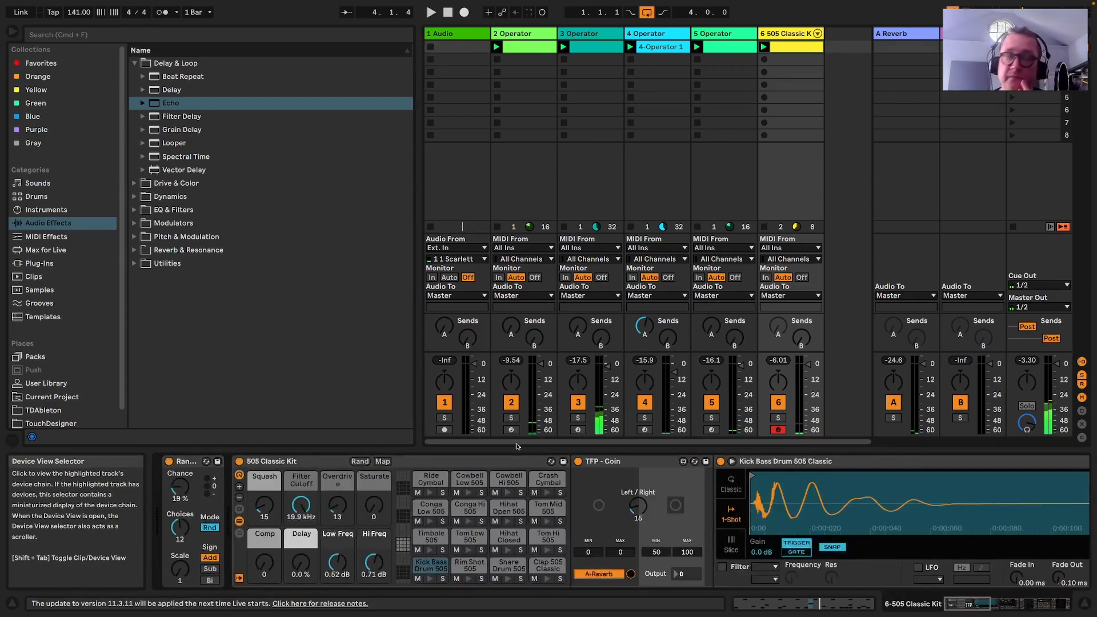
Search the Max for Live devices for "random"
left_click(46, 250)
left_click(102, 33)
type("r")
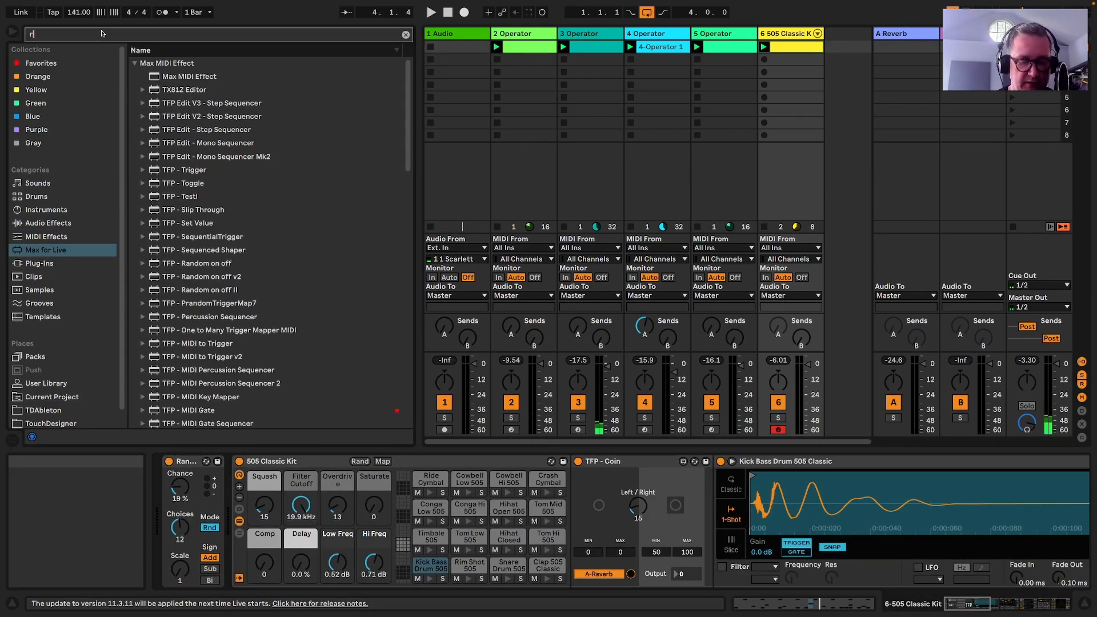
type("andom")
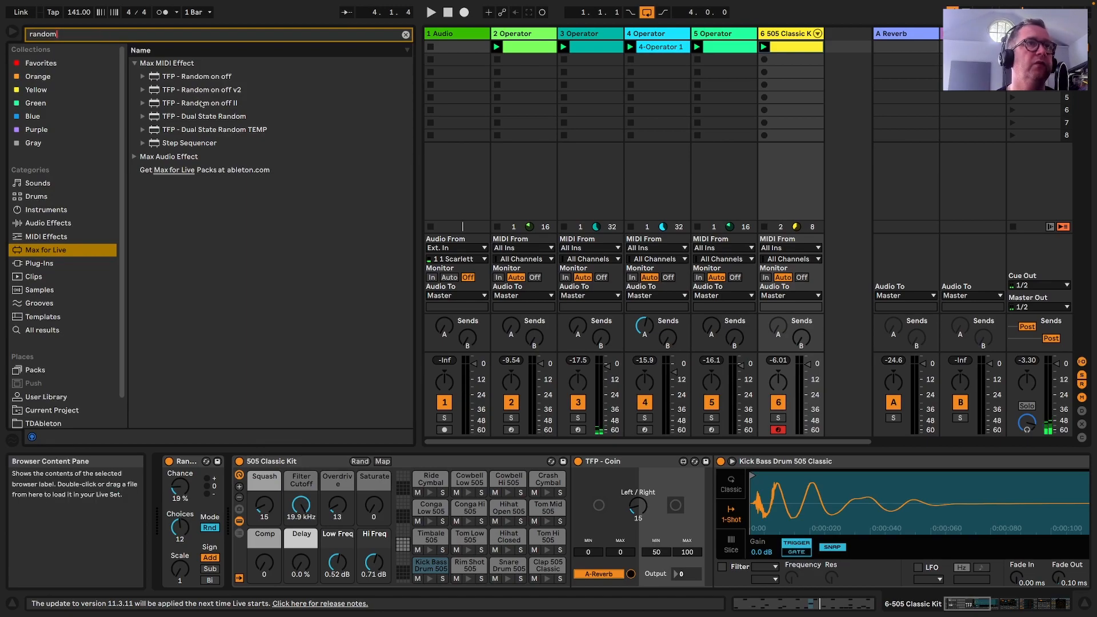
double_click(202, 103)
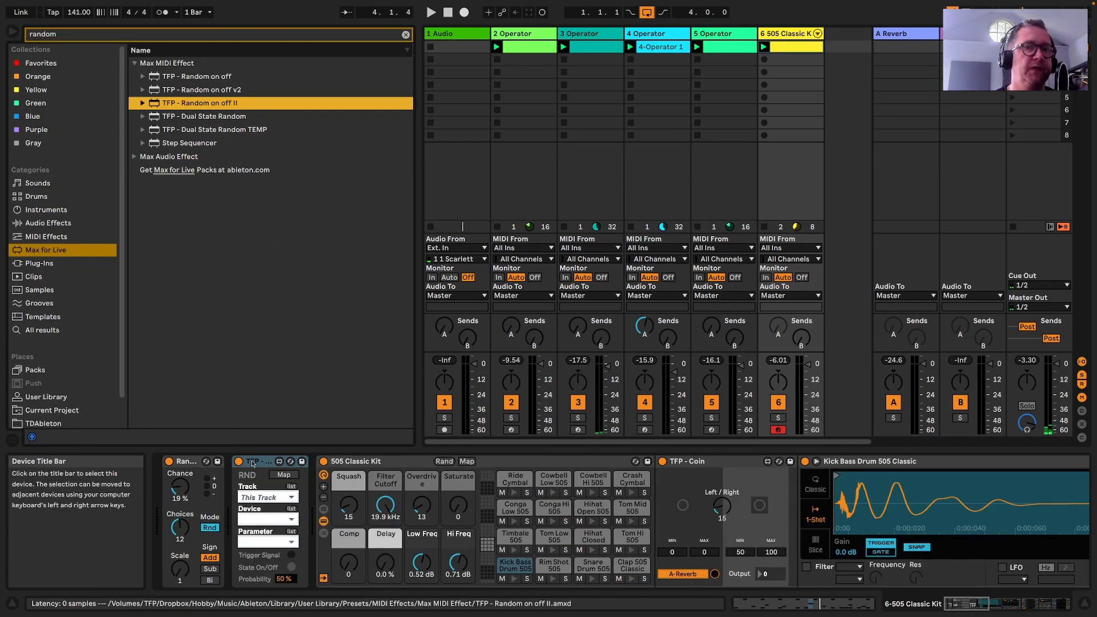
left_click(252, 462)
left_click_drag(793, 491, 795, 492)
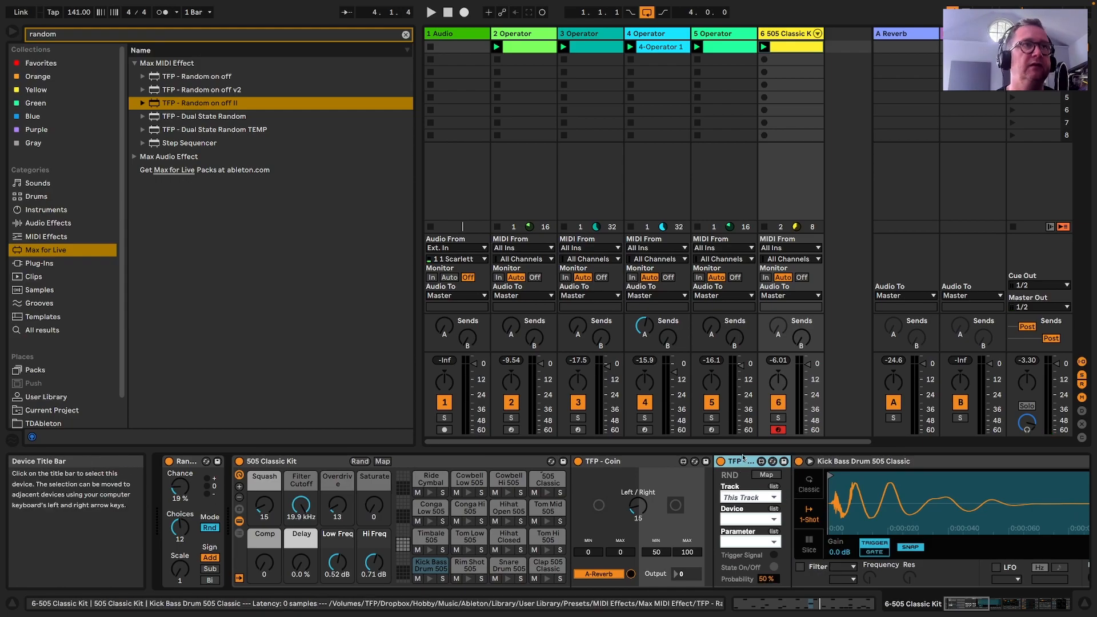
key("Delete")
Add TFP - Random on off v2 after TFP - Coin in the kick drum's chain and map its first slot to Echo's on/off switch
left_click_drag(206, 90, 612, 499)
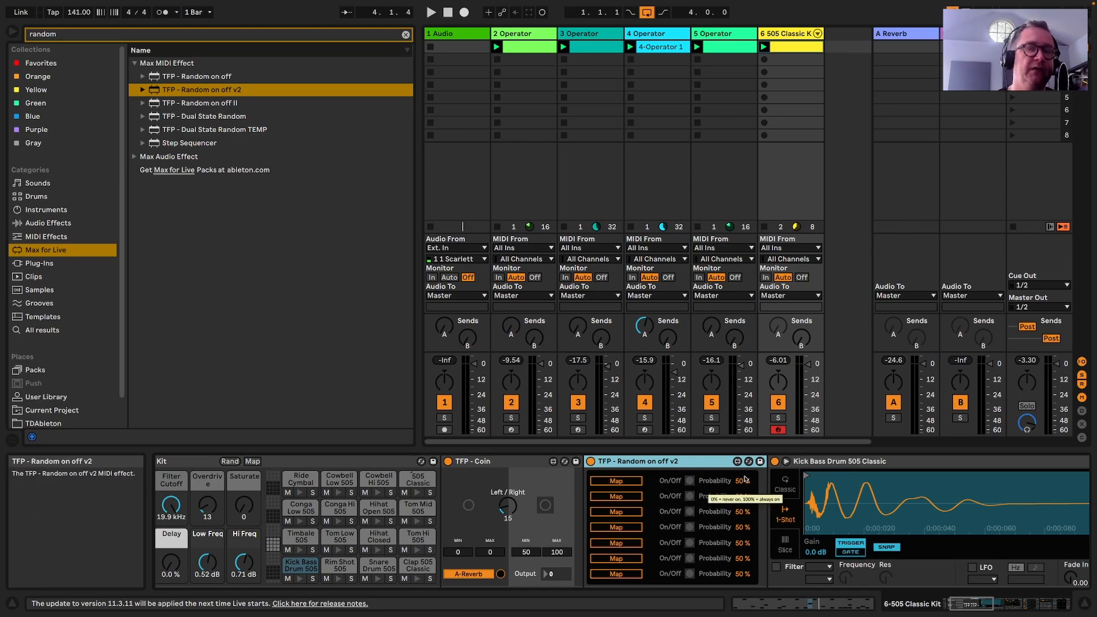
left_click(625, 483)
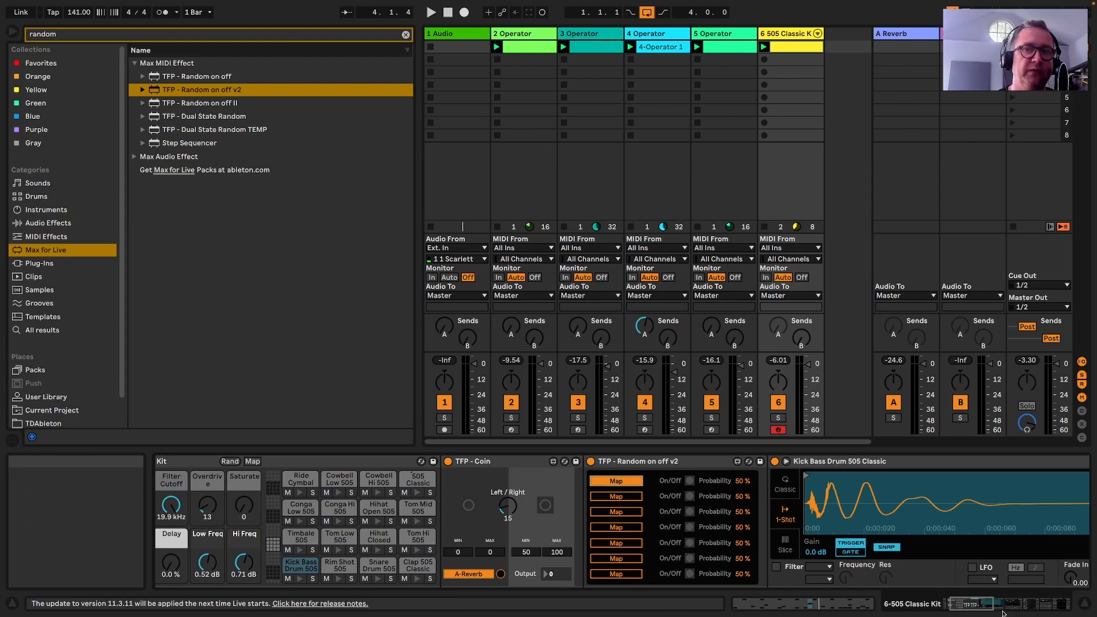
left_click_drag(968, 605, 1049, 590)
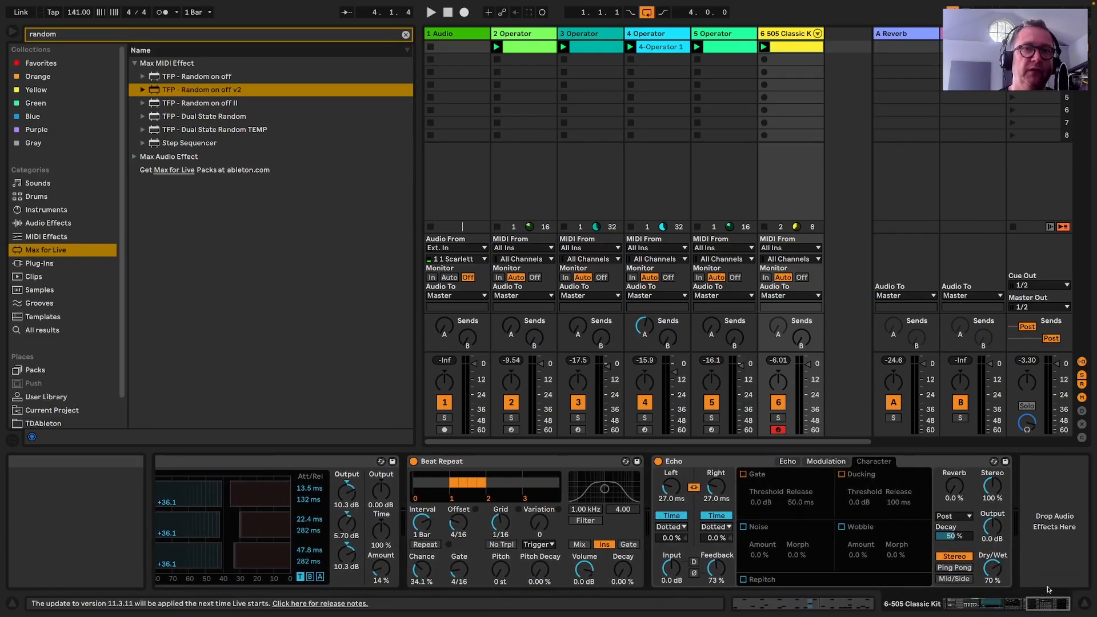
left_click(658, 462)
Set the first slot's probability in TFP - Random on off v2 to 38% while listening to the mix
key("space")
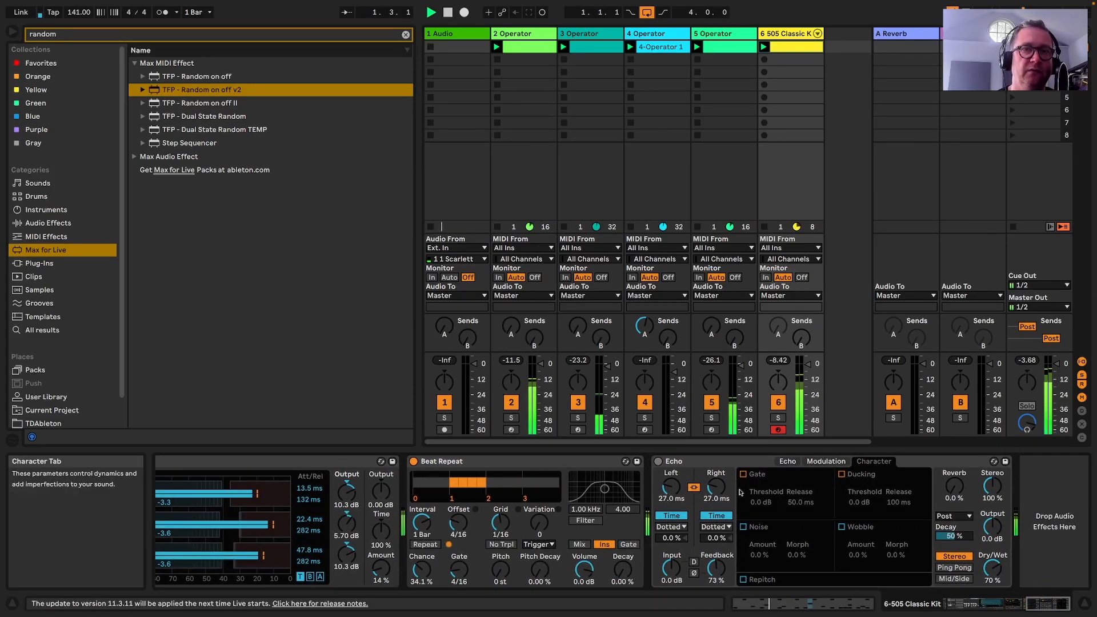
left_click_drag(1049, 604, 973, 604)
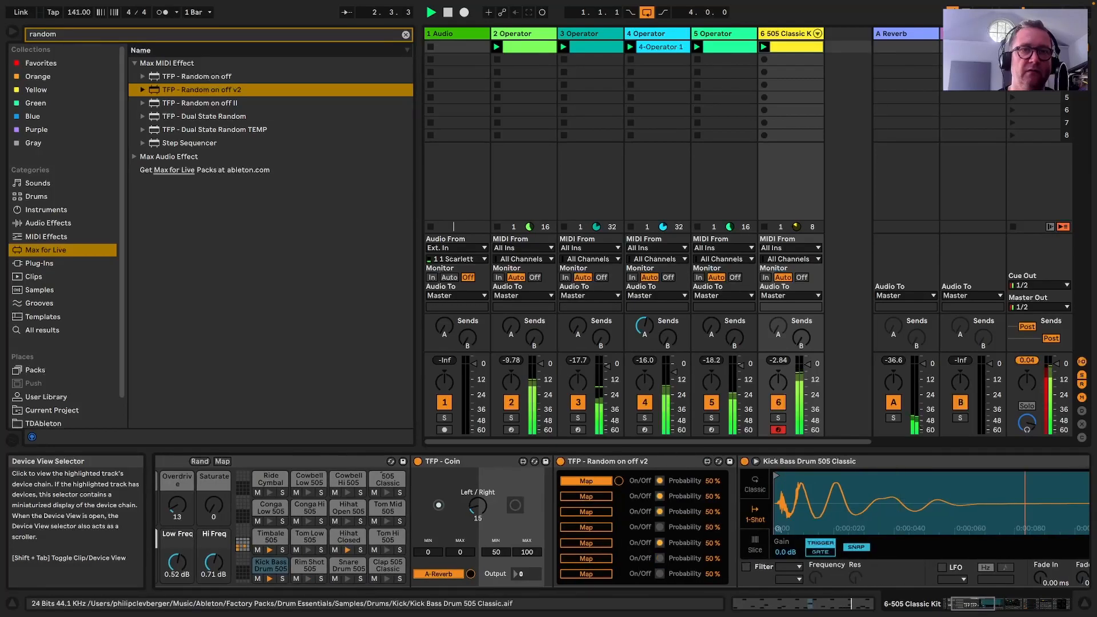
left_click_drag(708, 483, 746, 485)
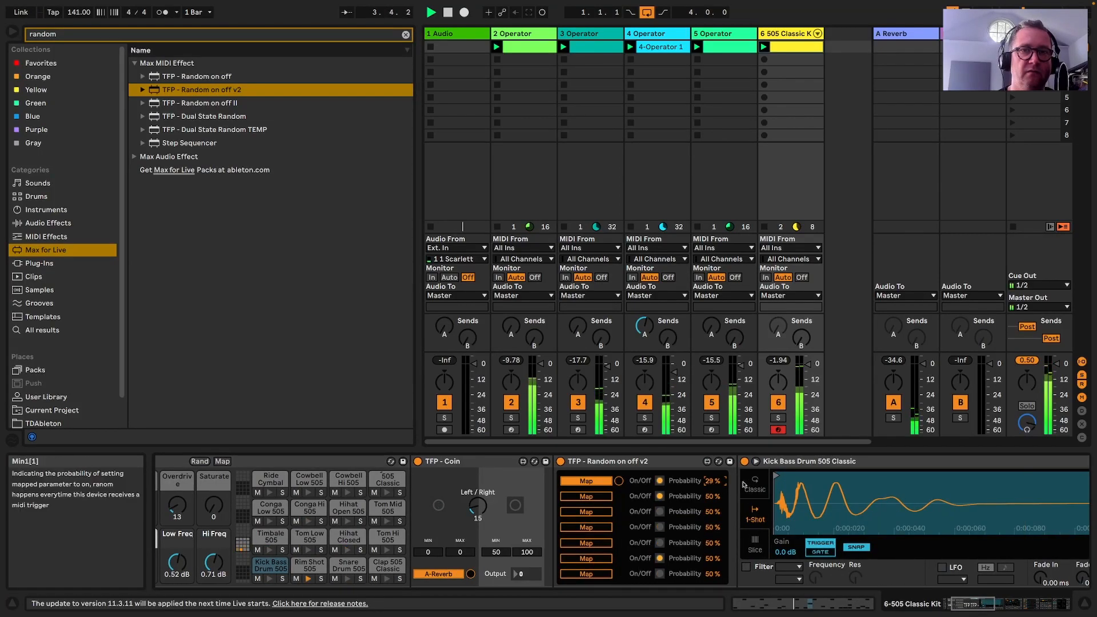
left_click_drag(982, 606, 1058, 604)
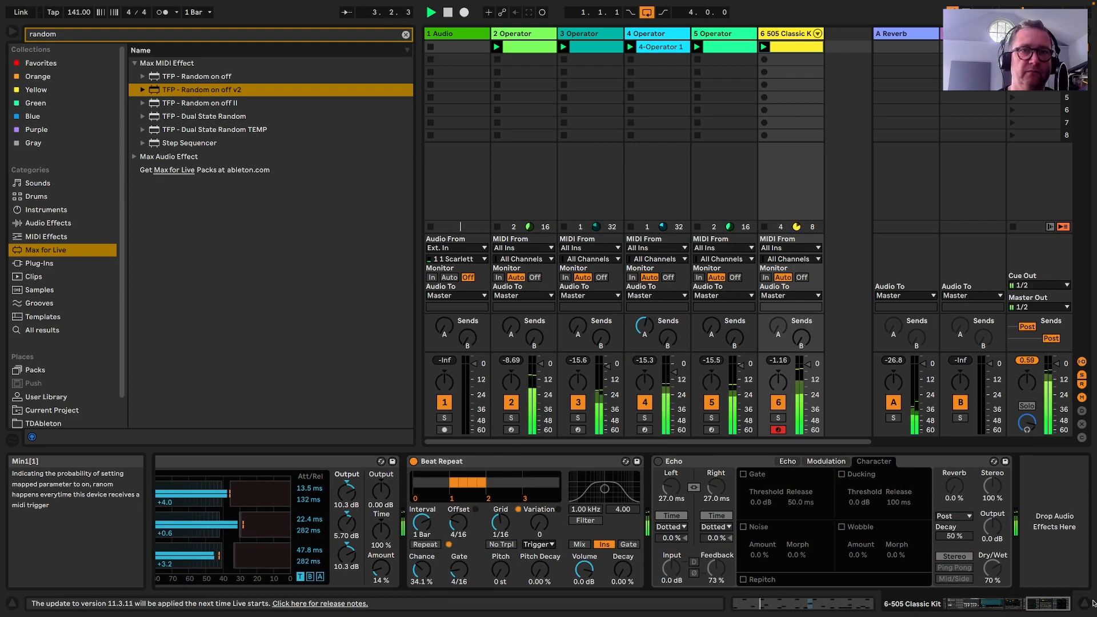
left_click_drag(1052, 605, 989, 601)
key("space")
Clear the browser search and add the TFP - Expression Control - All Random preset after TFP - Random on off v2 in the kick drum's chain
left_click(32, 235)
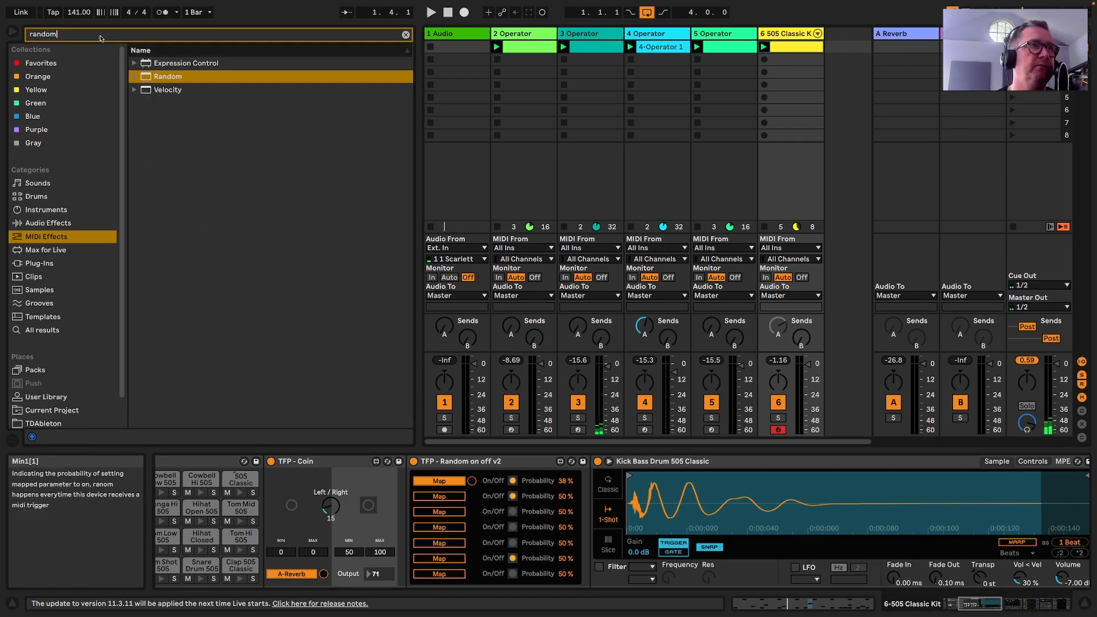
key("BackSpace")
key("BackSpace")
key("BackSpace")
key("BackSpace")
key("BackSpace")
key("BackSpace")
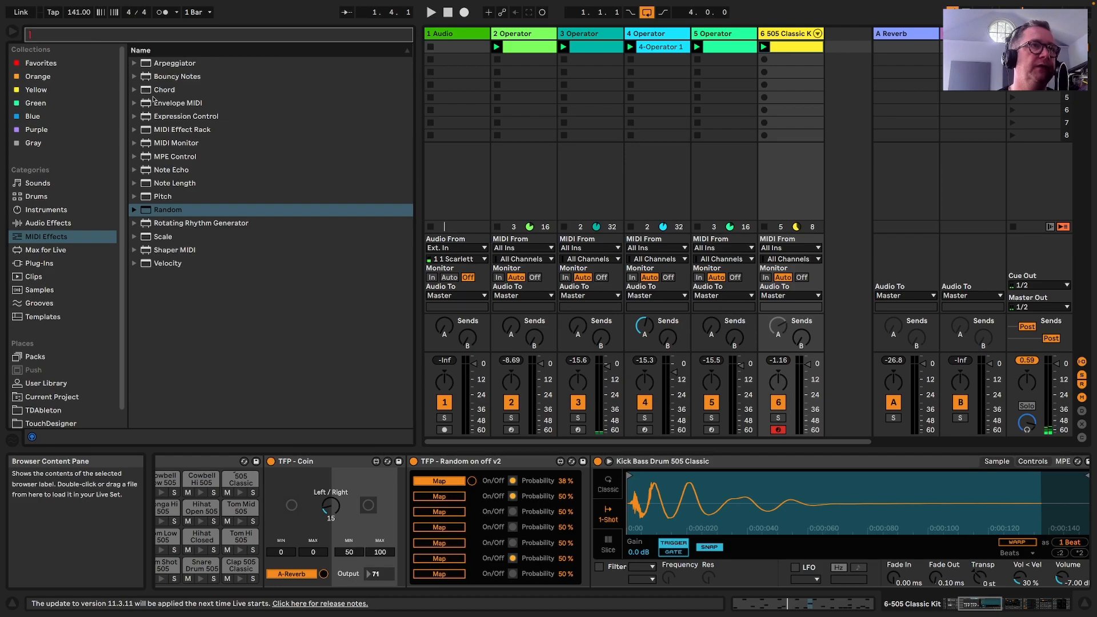
left_click(135, 117)
left_click(169, 144)
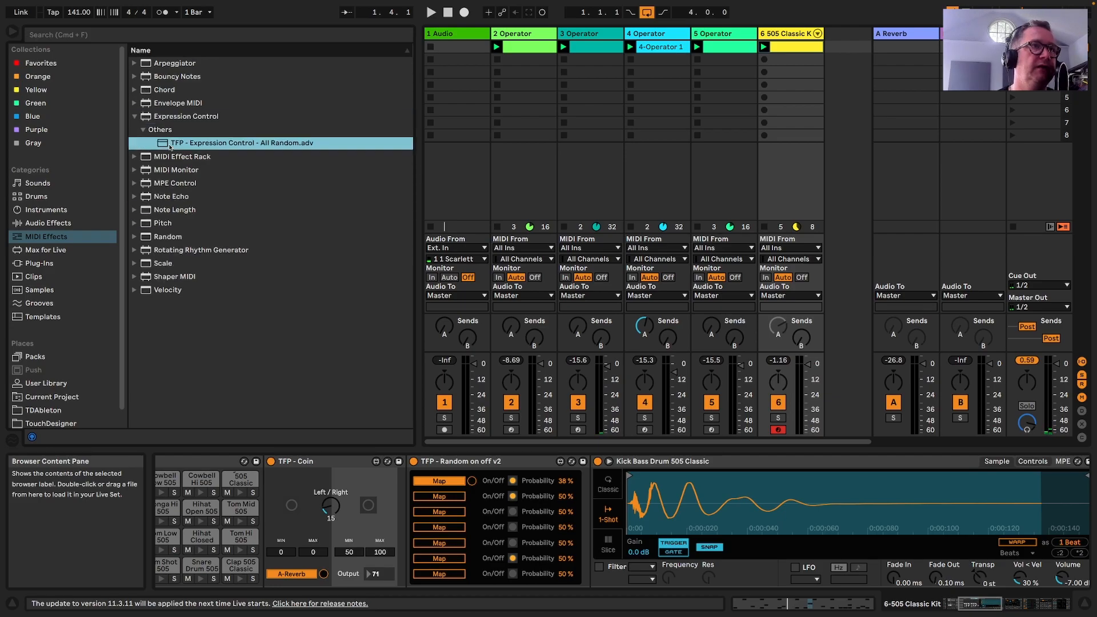
left_click_drag(170, 146, 593, 499)
Map Expression Control's first Random row to Echo's left delay time, with a range of 25% to 45%
left_click(709, 496)
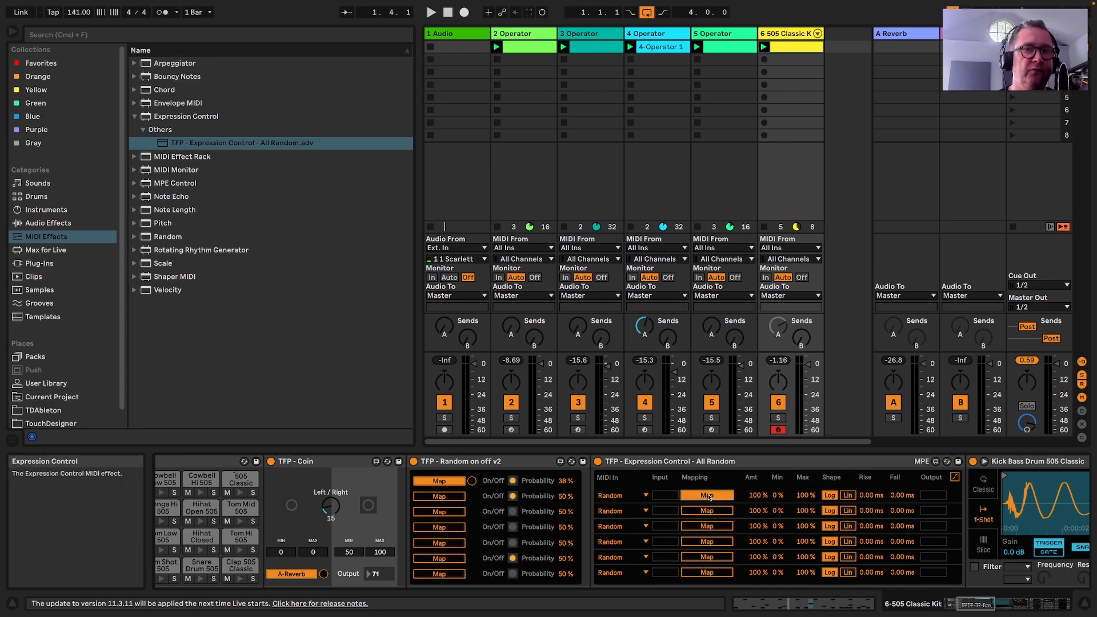
left_click_drag(981, 600, 1057, 600)
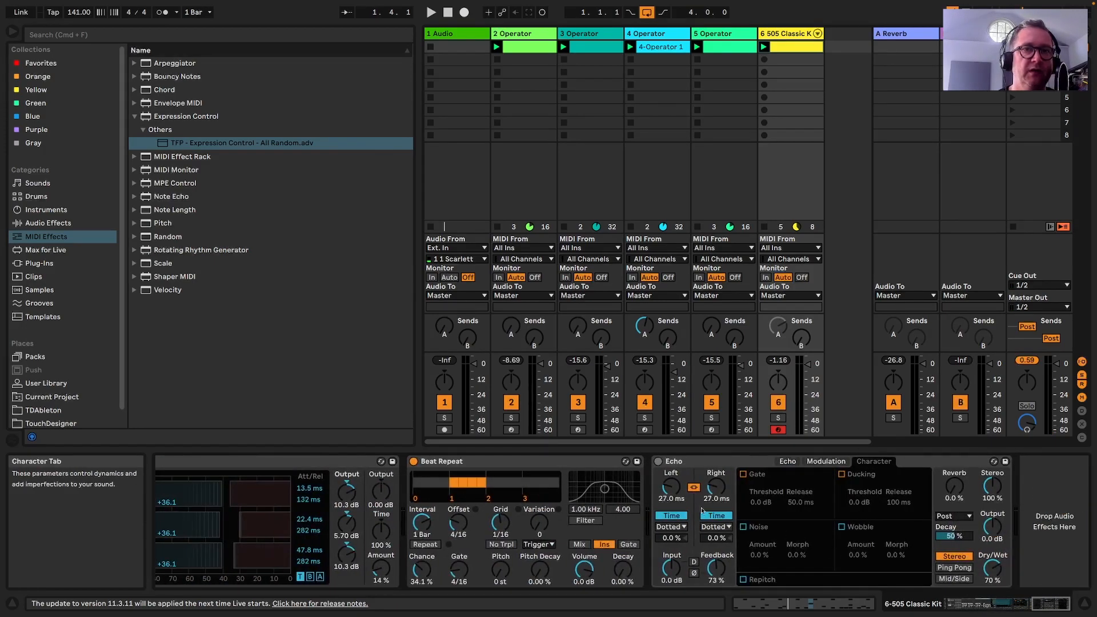
left_click_drag(1054, 604, 984, 607)
left_click_drag(529, 498, 529, 489)
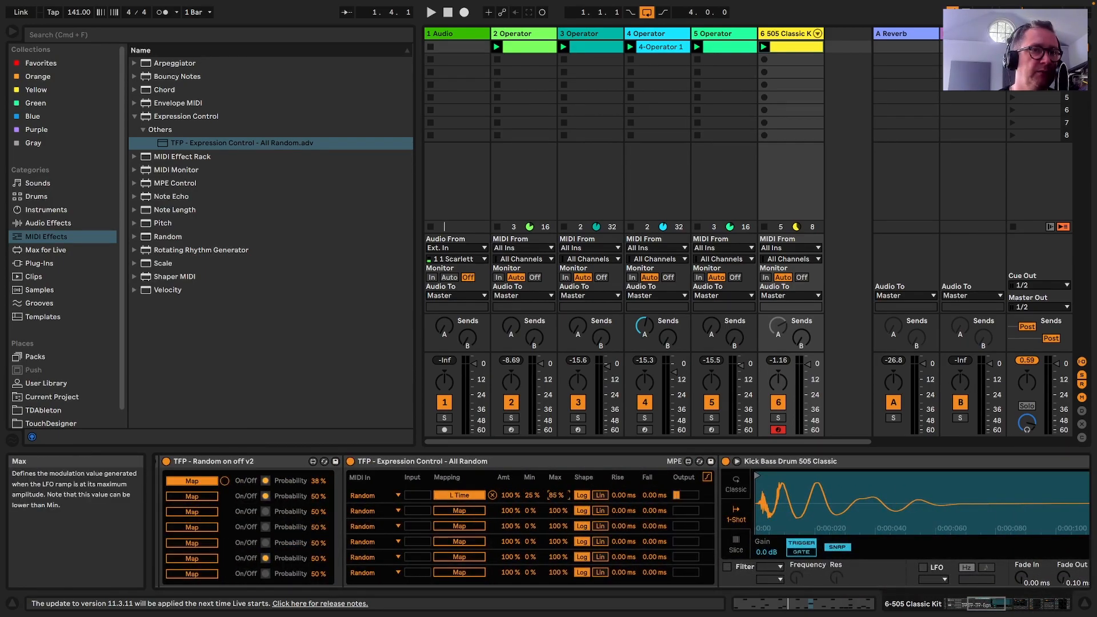
While playing the set, lower Echo's Dry/Wet to 41% and set the delay time mapping's range to 4%–40%
key("space")
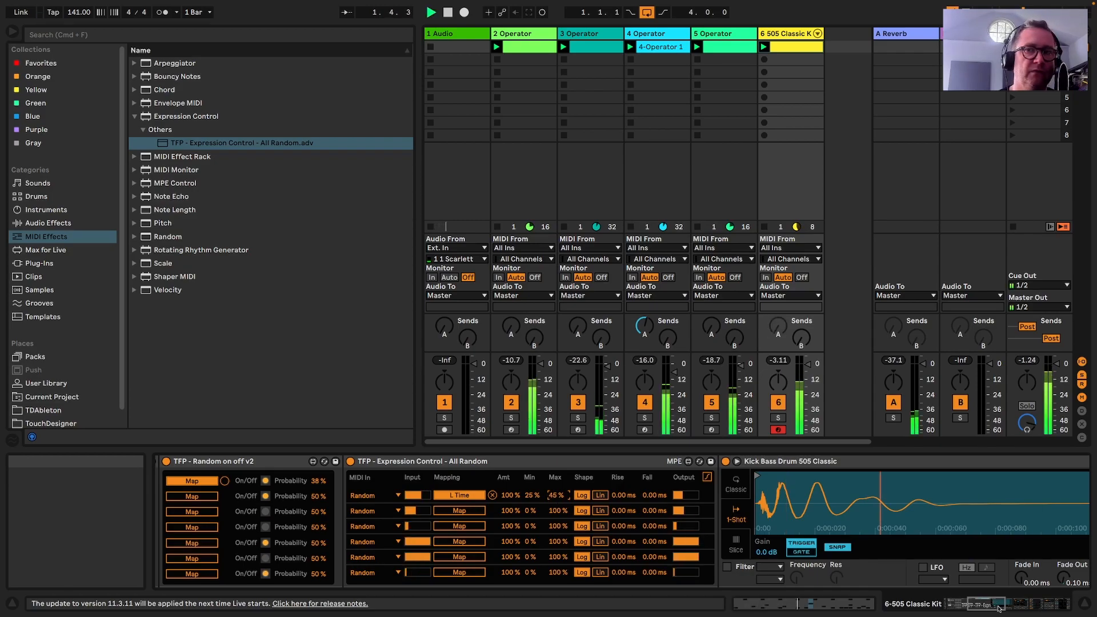
left_click_drag(1001, 609, 1019, 604)
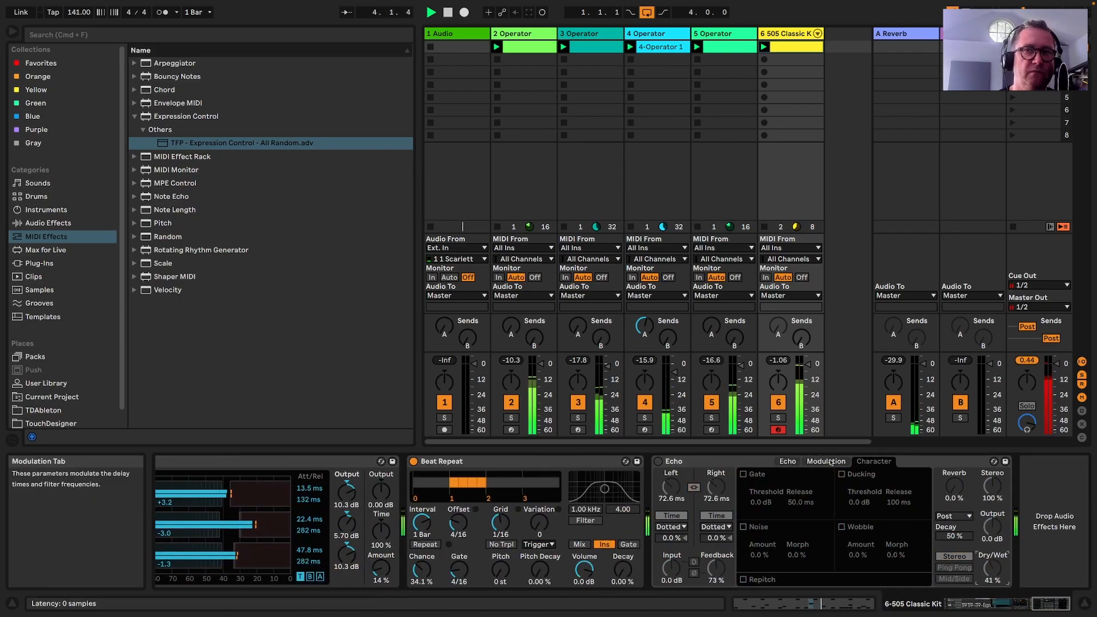
left_click(827, 462)
left_click(868, 461)
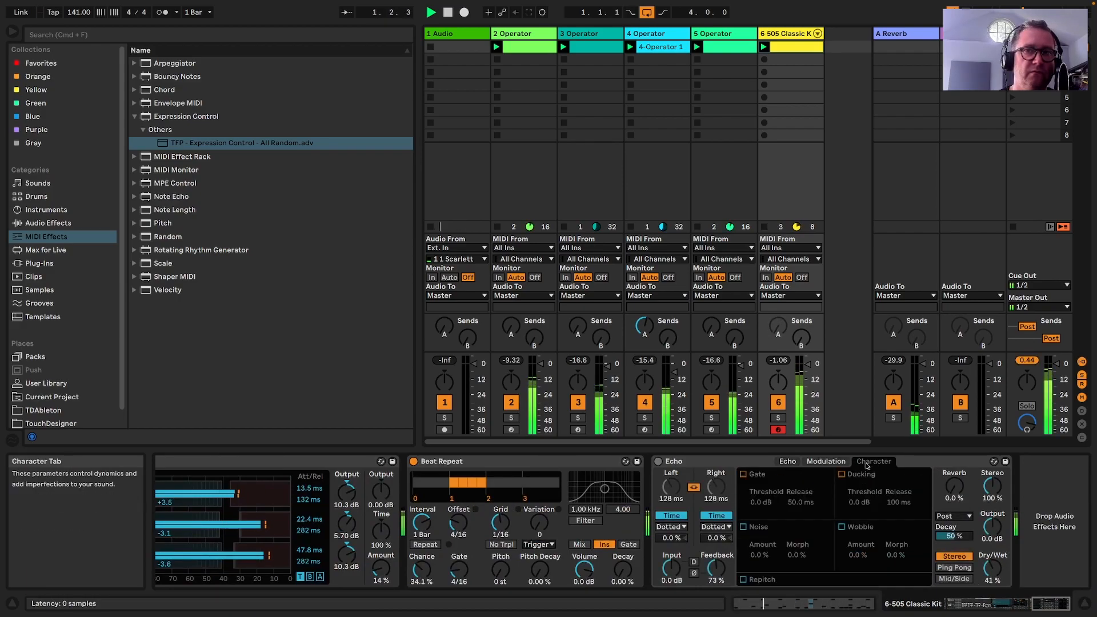
left_click_drag(1051, 604, 991, 604)
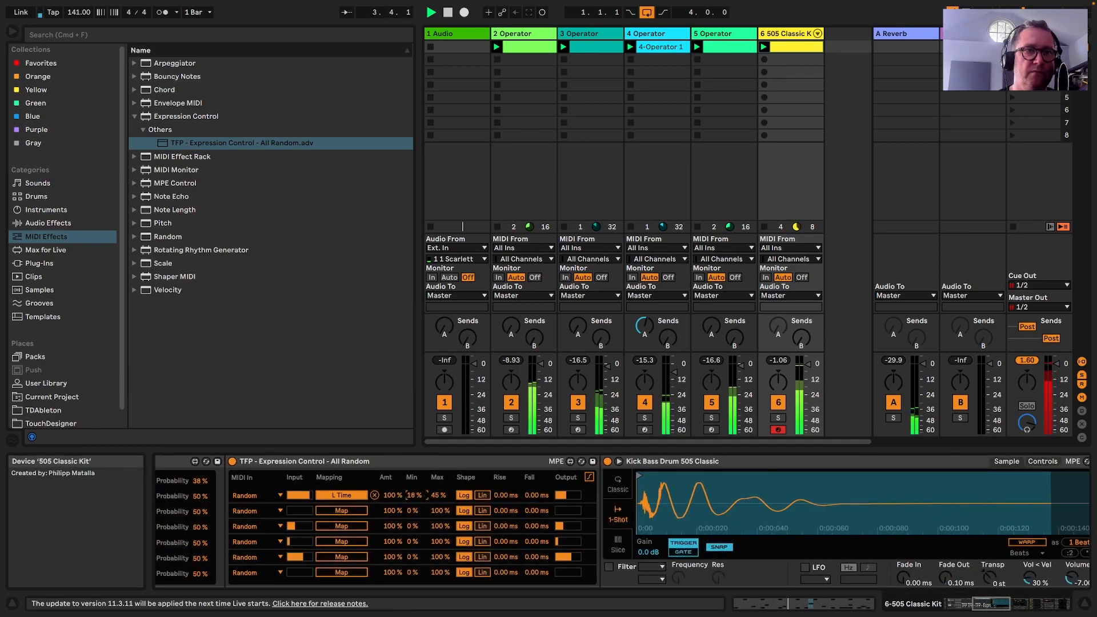
left_click_drag(440, 500, 439, 503)
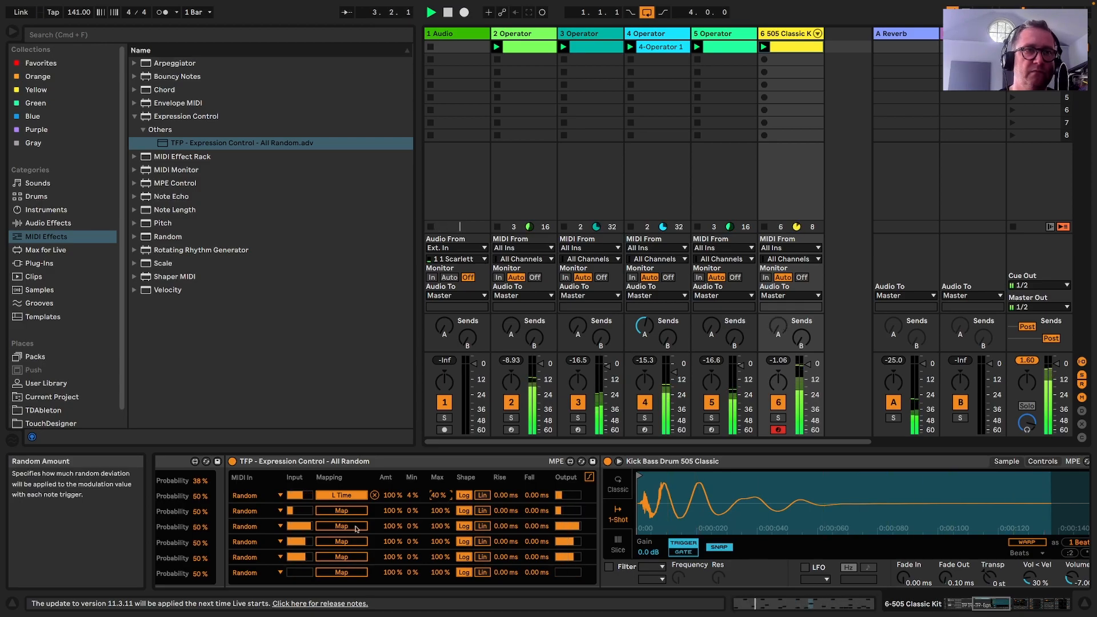
Map Expression Control's second Random row to Echo's Feedback and lower Echo's Dry/Wet to about 31%
left_click(353, 512)
scroll(571, 531, "right", 15)
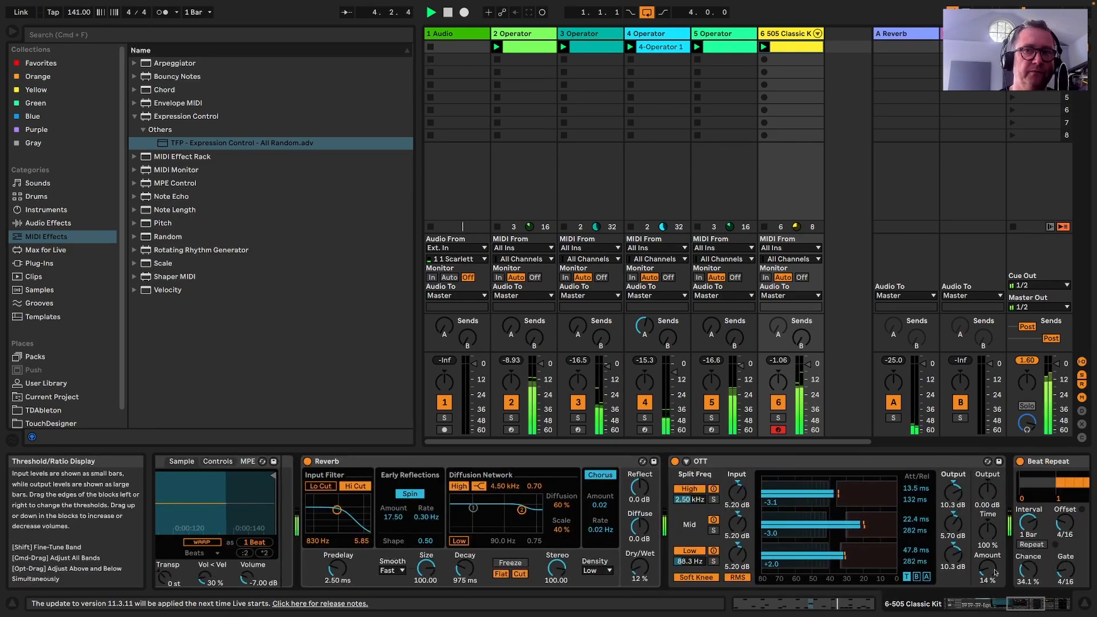
left_click(1043, 603)
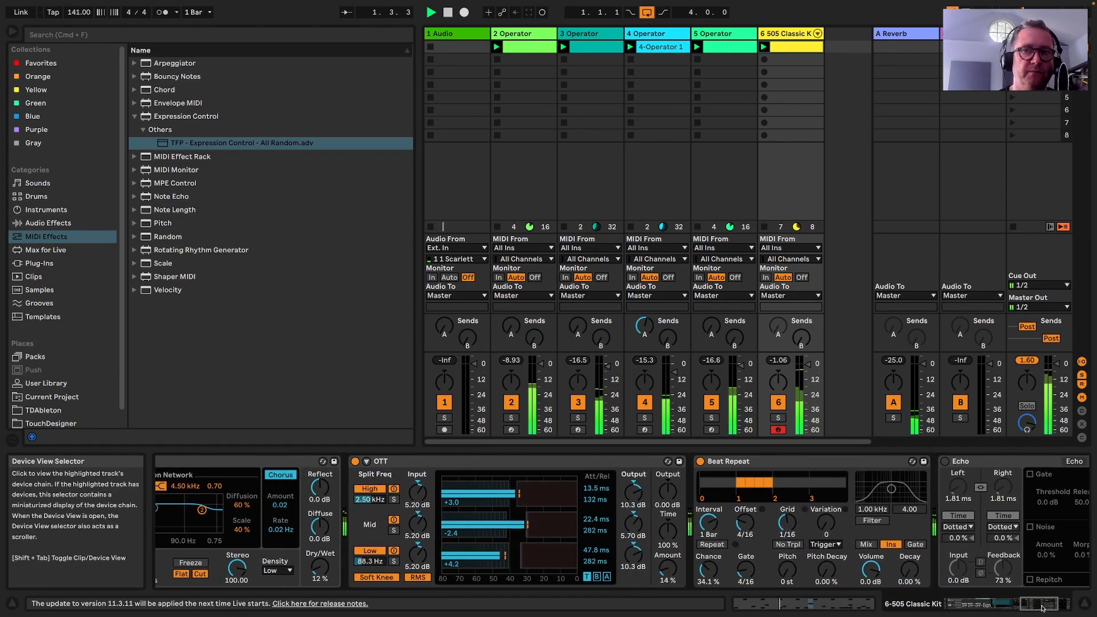
left_click(1057, 603)
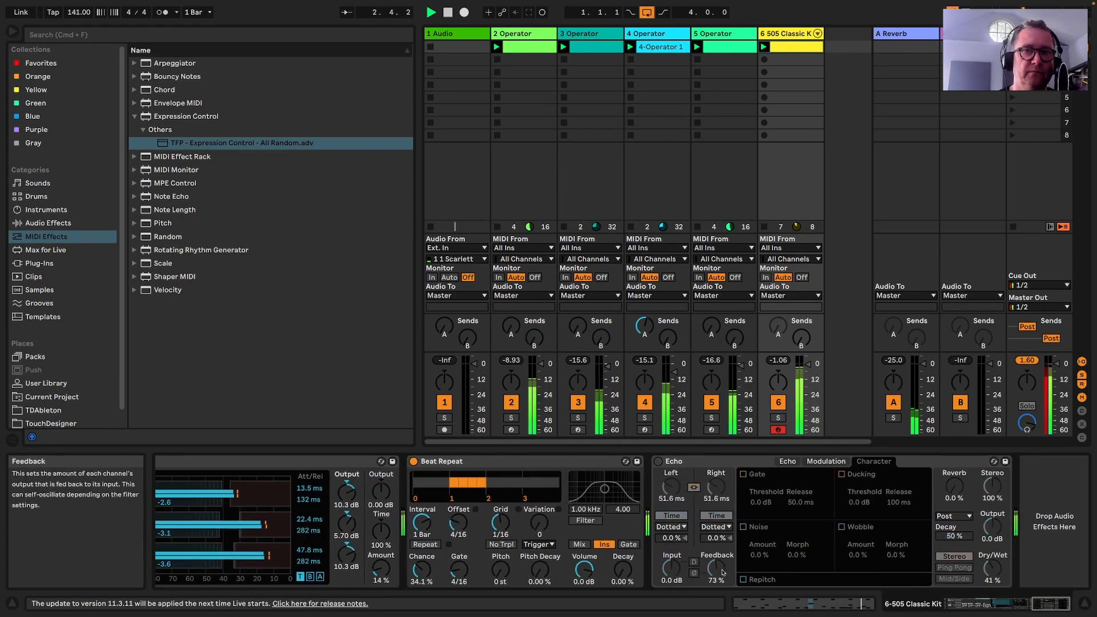
left_click(950, 606)
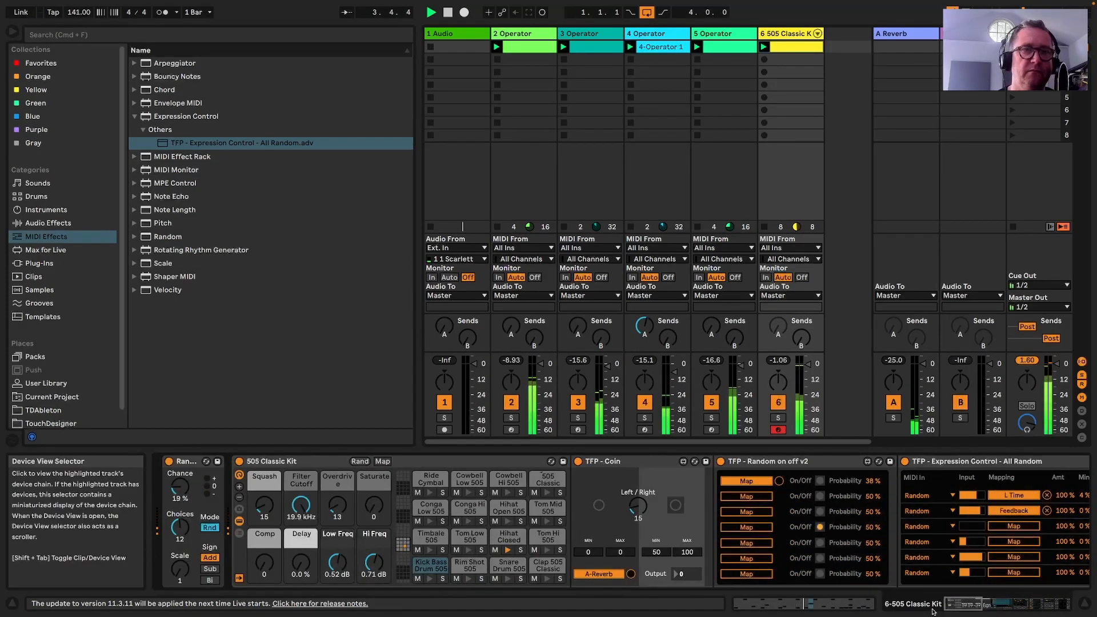
left_click_drag(961, 607, 1082, 611)
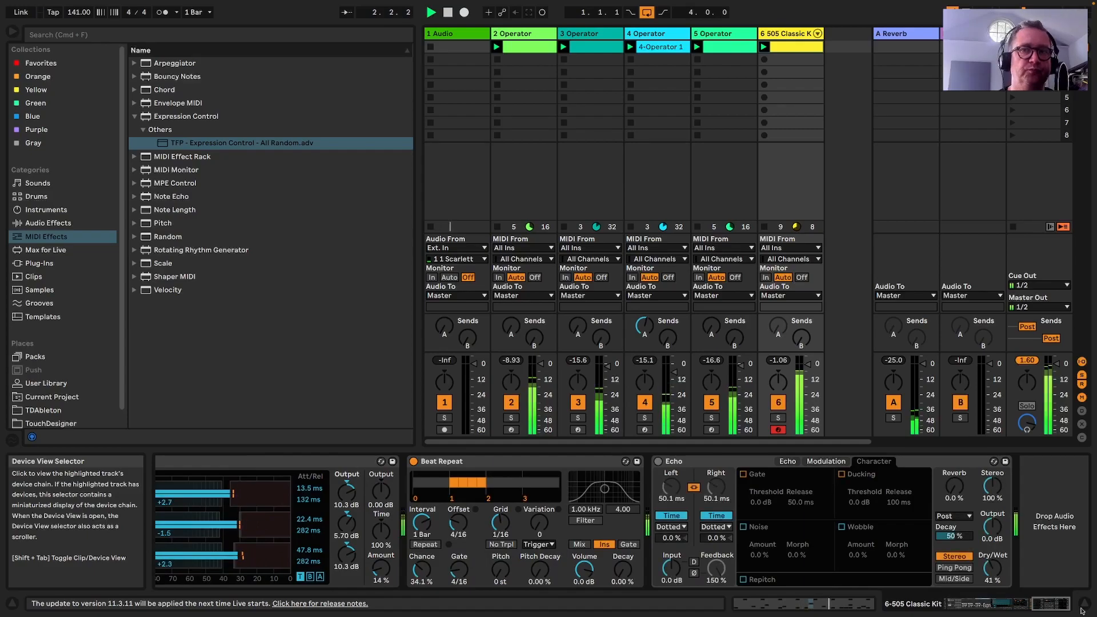
left_click_drag(992, 568, 992, 574)
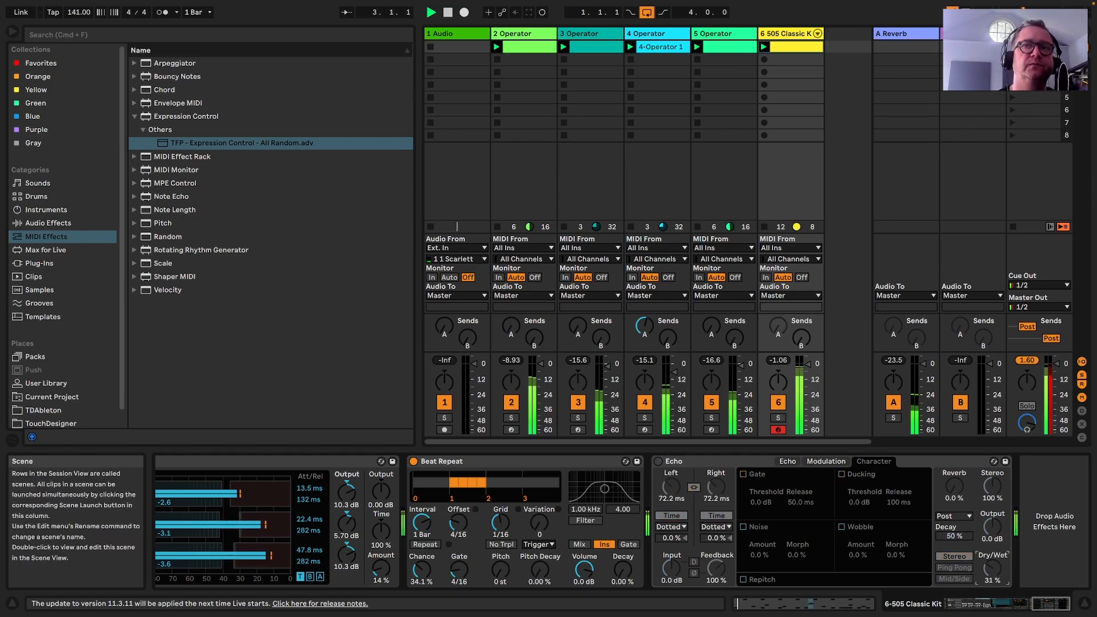
Add Beat Repeat after EQ Eight on the master track, with 33.3% chance and an 8/16 offset
left_click(1037, 34)
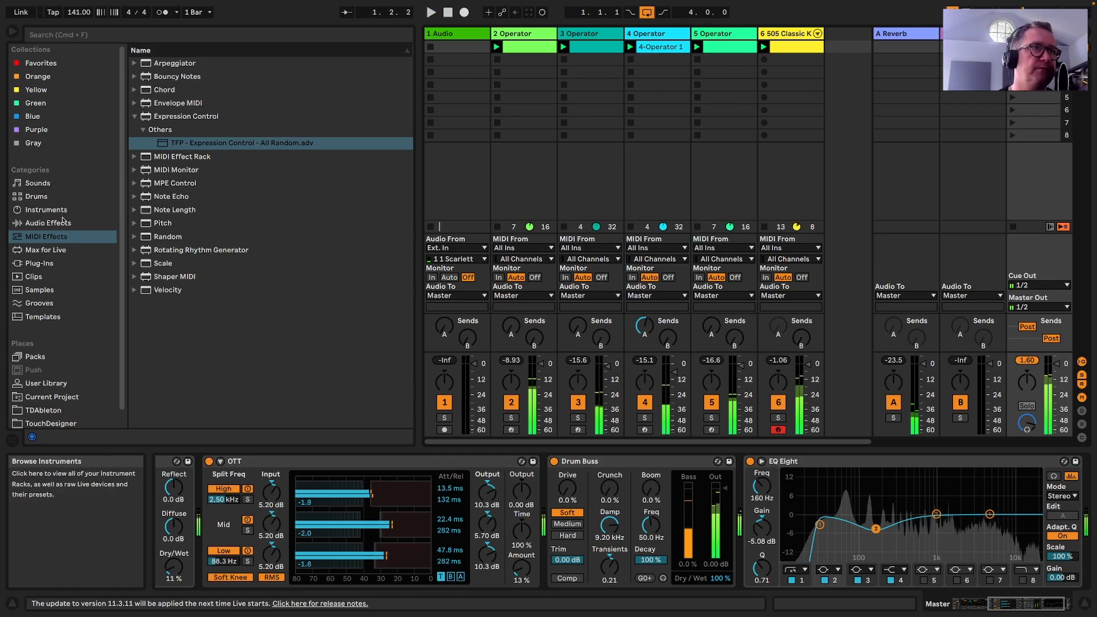
left_click(64, 222)
left_click_drag(183, 76, 887, 466)
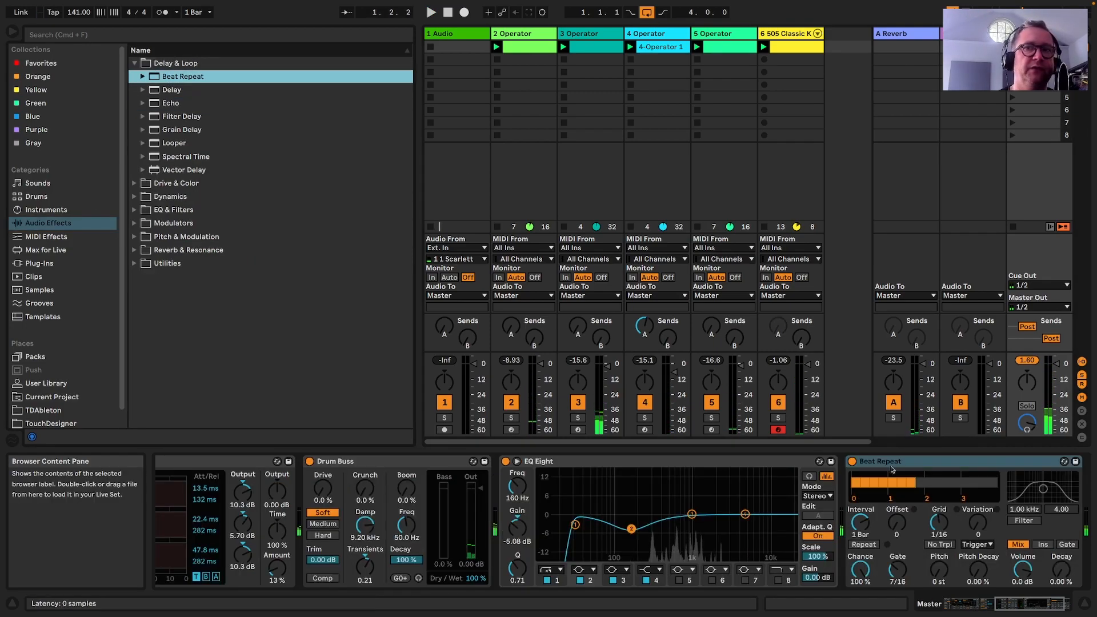
left_click_drag(860, 570, 860, 598)
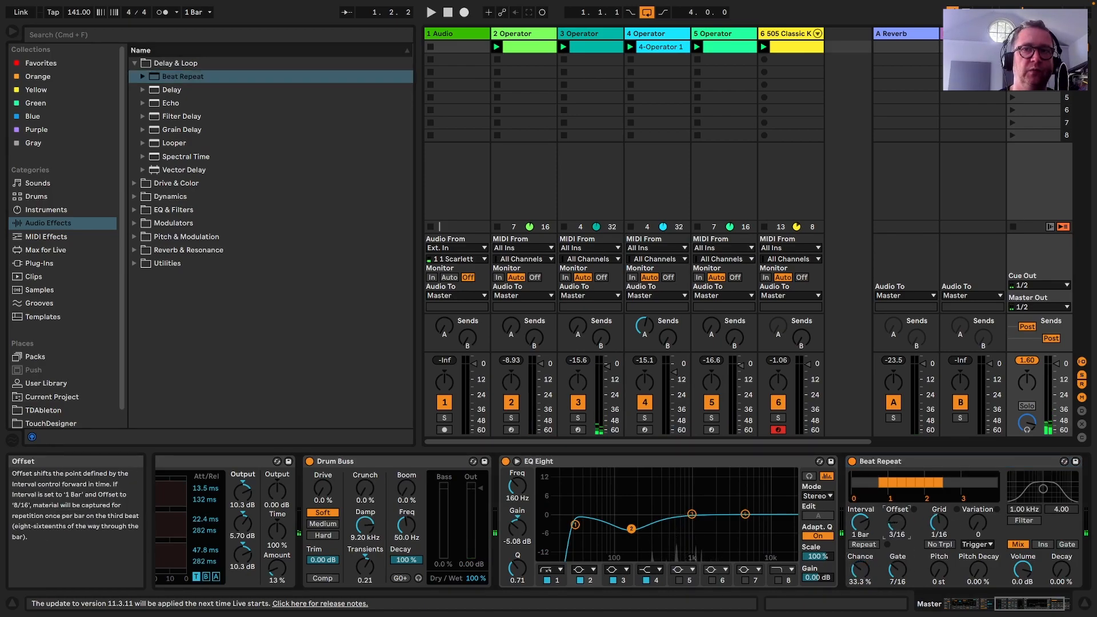
left_click_drag(900, 525, 900, 509)
While listening, switch the master's Beat Repeat to insert mode and set variation 2, 23% chance and a 4/16 gate
key("space")
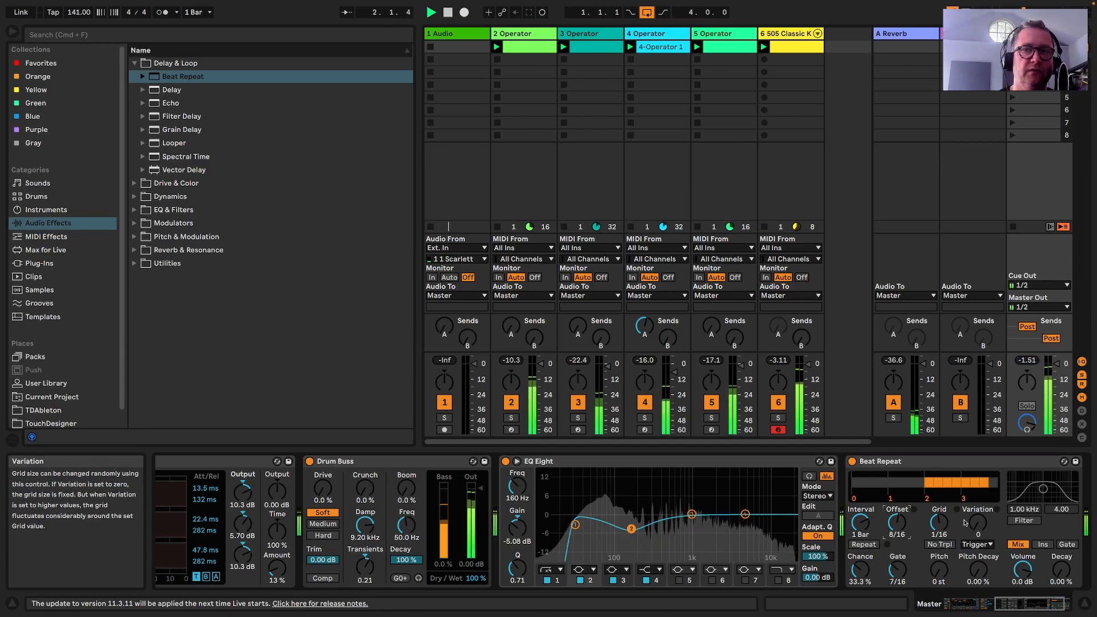
left_click(1043, 545)
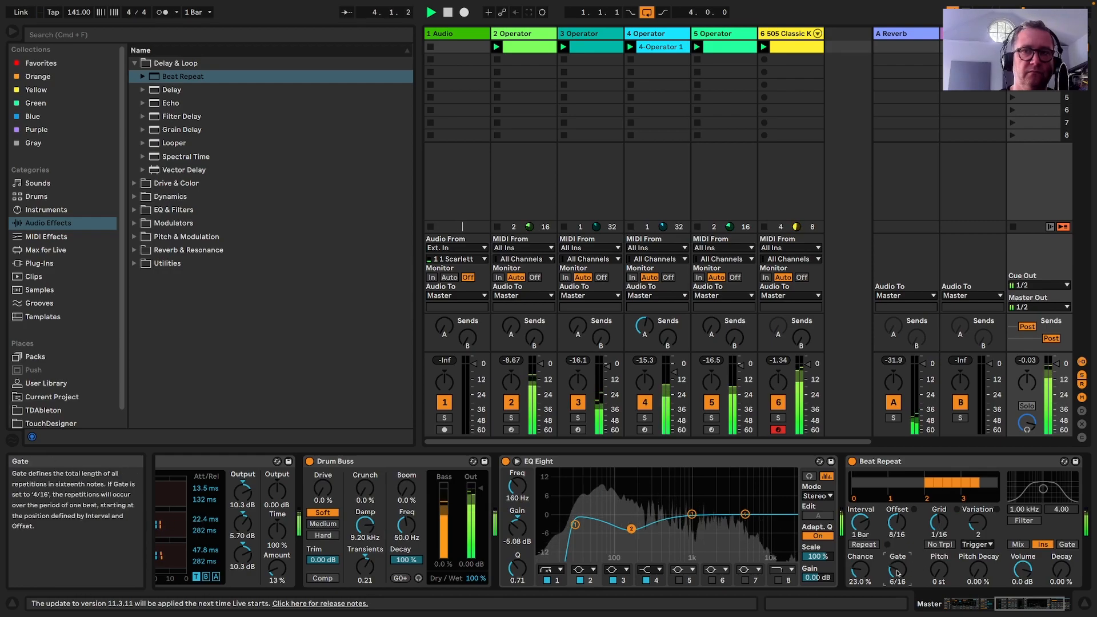
left_click_drag(897, 570, 898, 578)
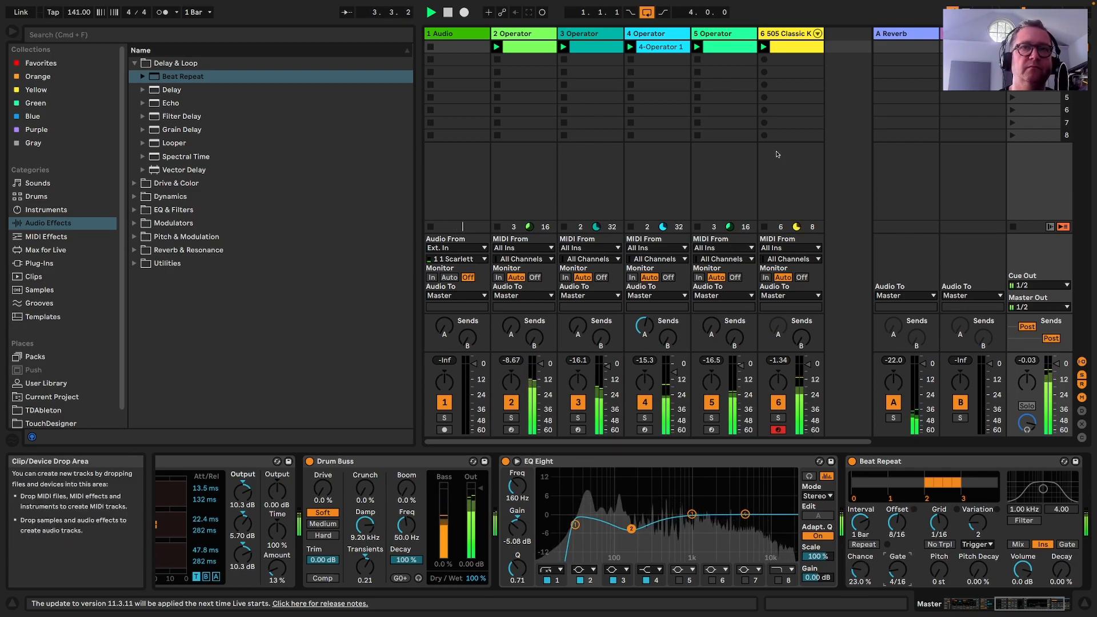
On return track A, switch off the Reverb's Lo Cut and Hi Cut input filters and lower its Dry/Wet to 61%
left_click(892, 34)
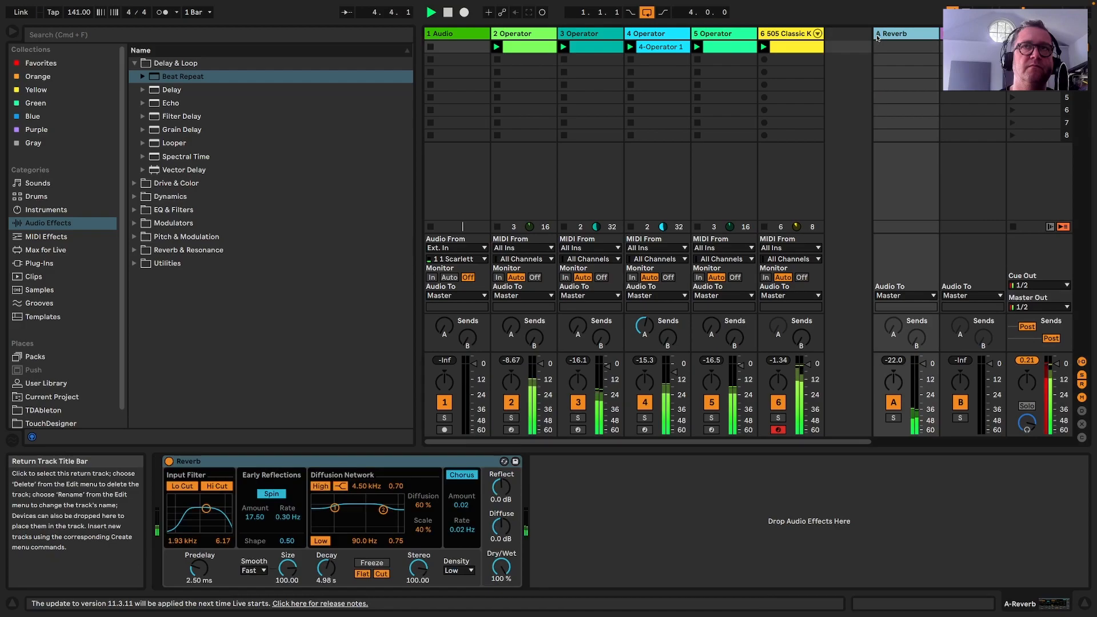
left_click(209, 487)
left_click(184, 486)
left_click_drag(507, 563, 515, 576)
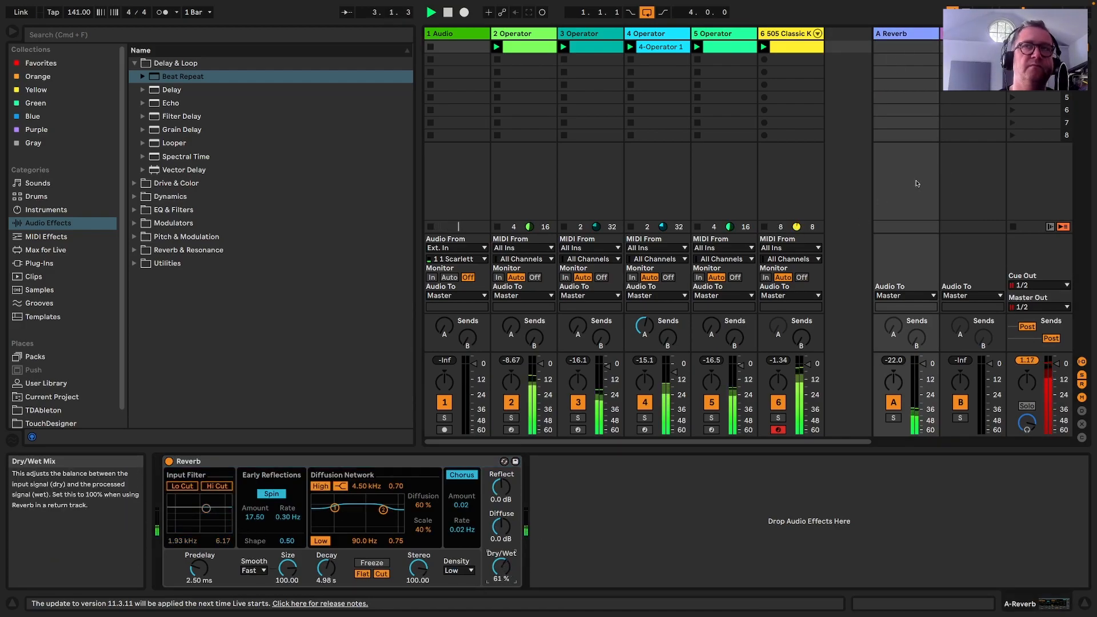
On the master track, turn on Drum Buss's compressor and move the Limiter to the end of the chain after Beat Repeat
left_click(1036, 34)
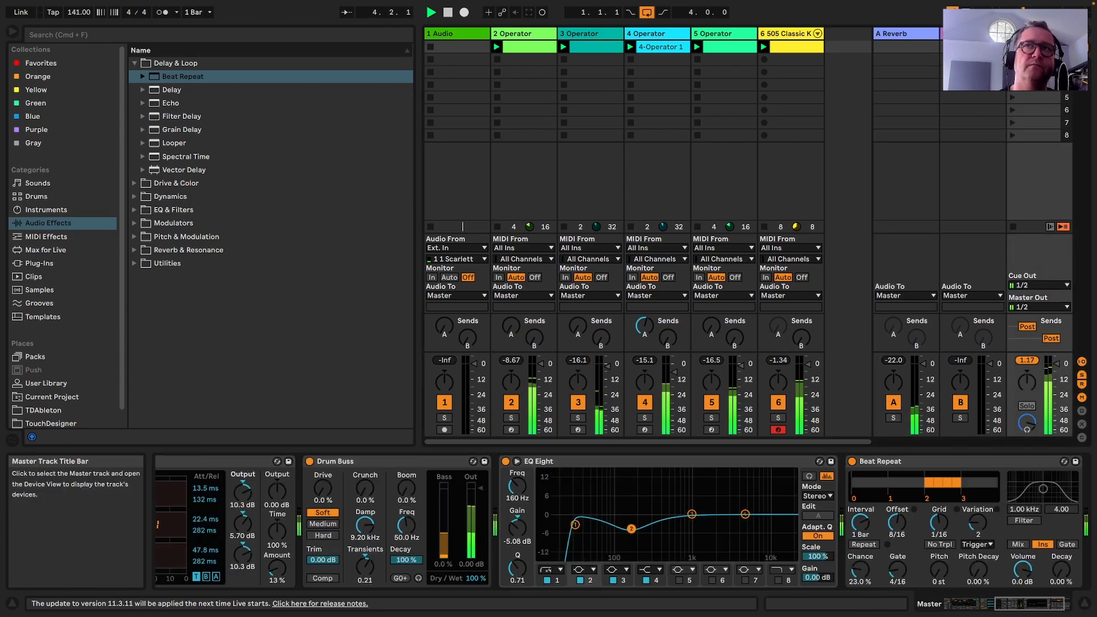
left_click_drag(1028, 604, 1015, 604)
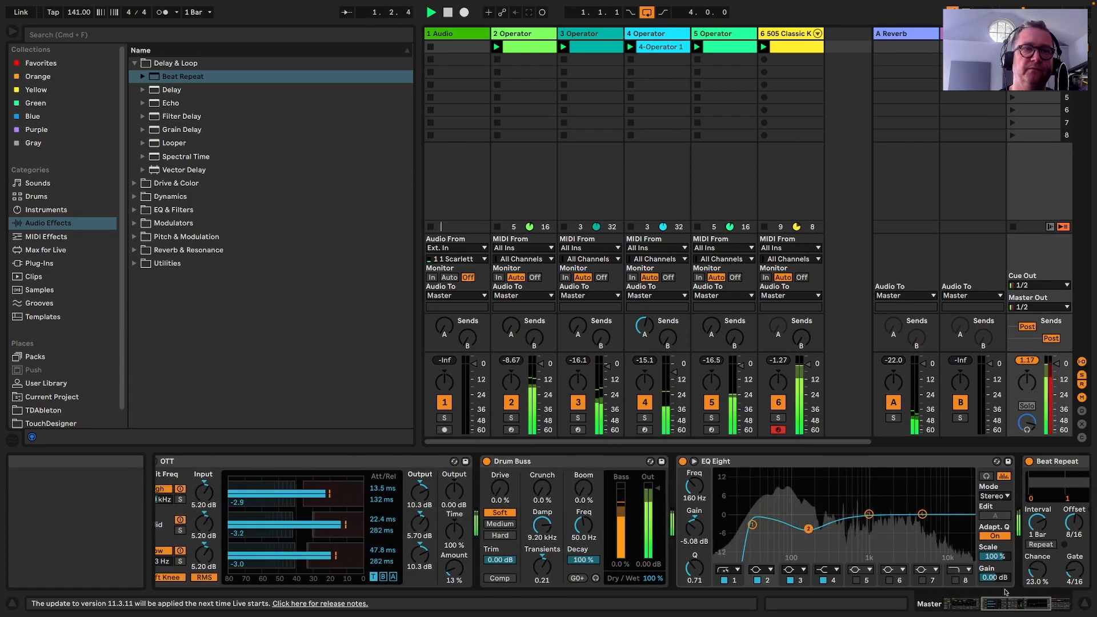
left_click(495, 579)
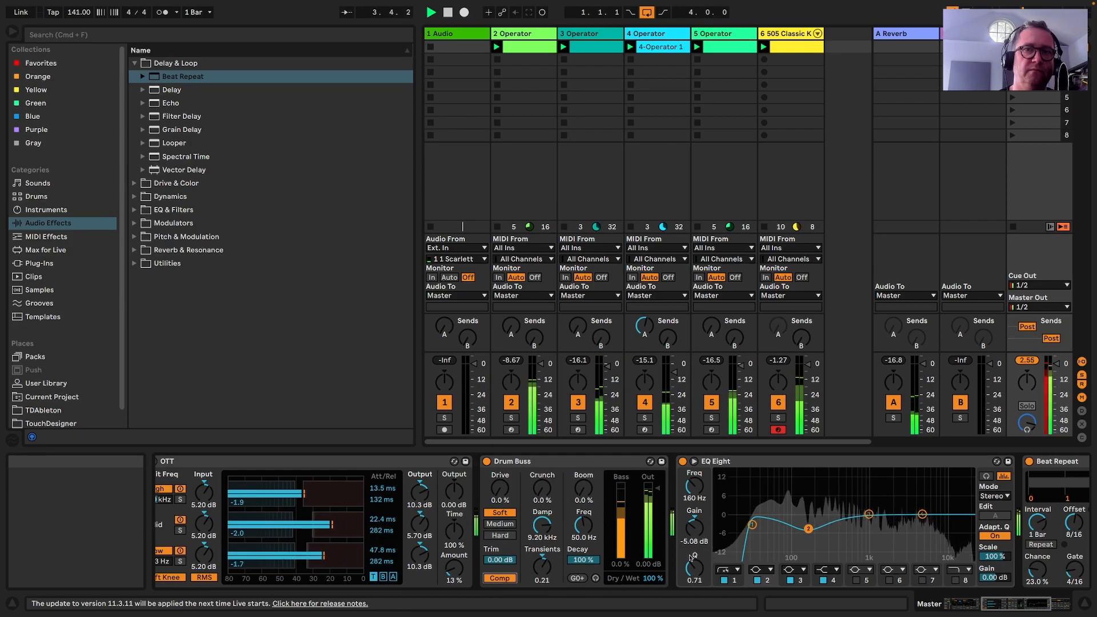
left_click_drag(1019, 604, 984, 604)
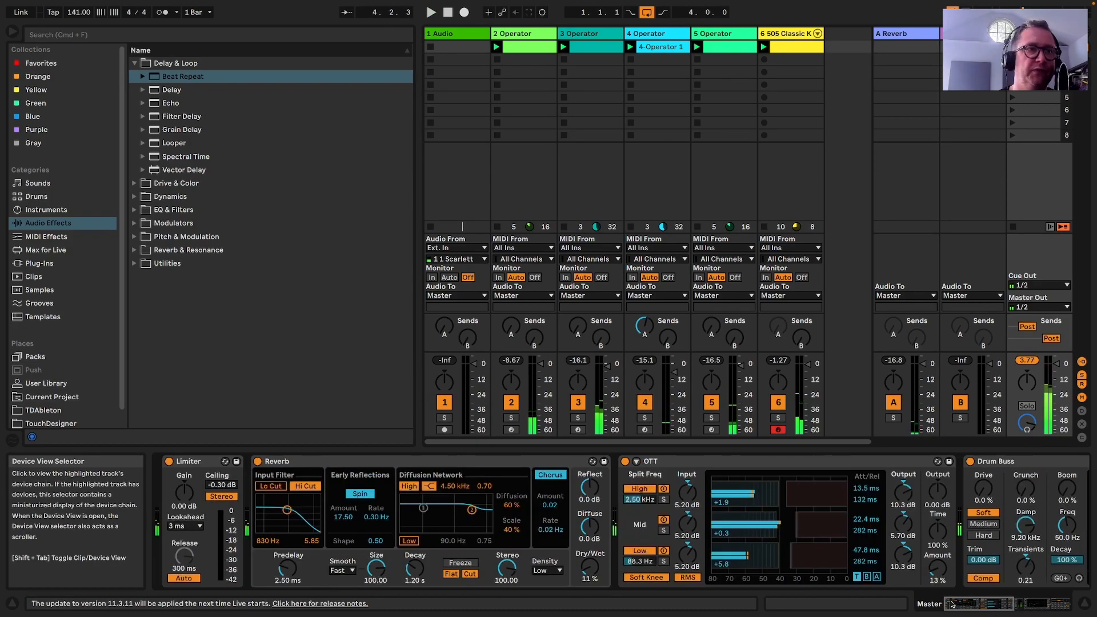
left_click_drag(564, 478, 1048, 490)
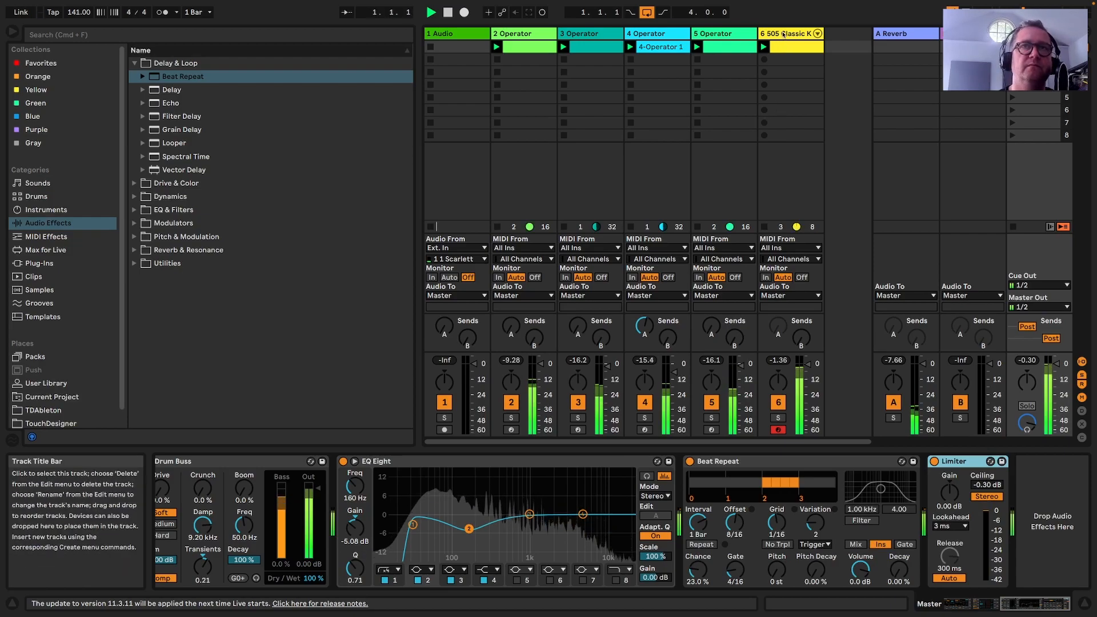
On the 505 track, set Coin's second Min and Max to 73 and limit Expression Control's Feedback mapping to a 70% maximum
left_click(786, 34)
left_click_drag(1047, 605, 982, 610)
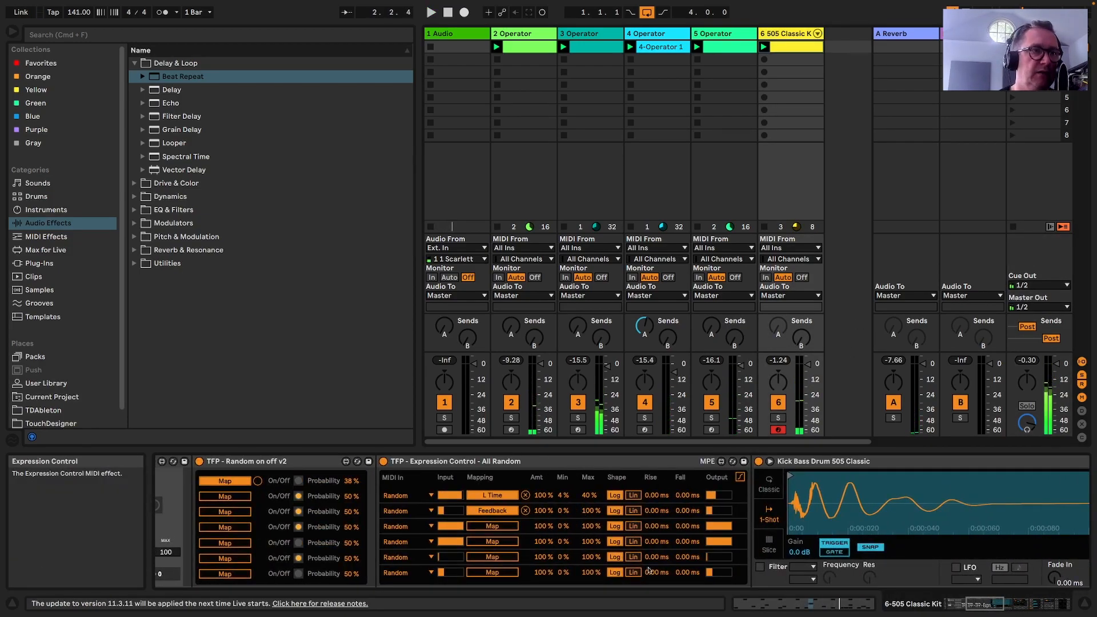
left_click_drag(984, 605, 973, 605)
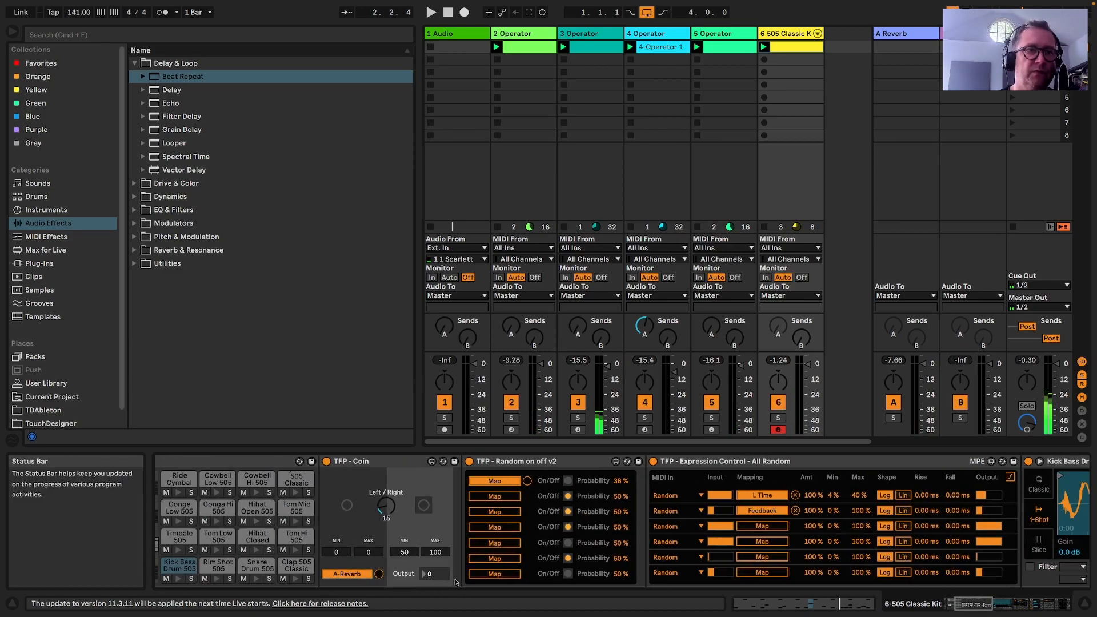
left_click_drag(435, 552, 436, 558)
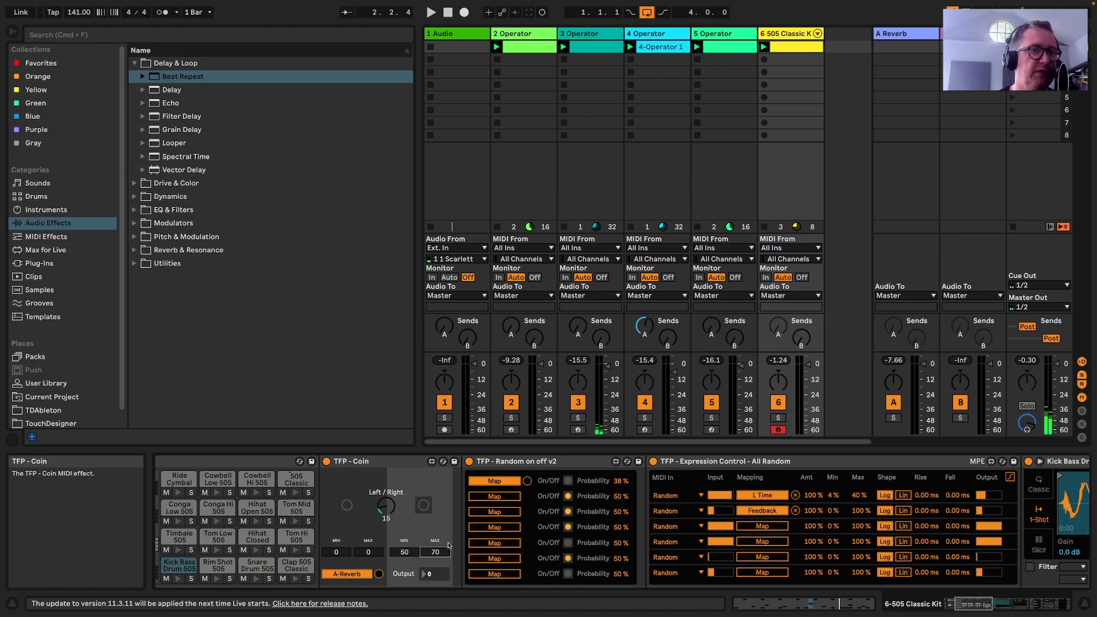
key("space")
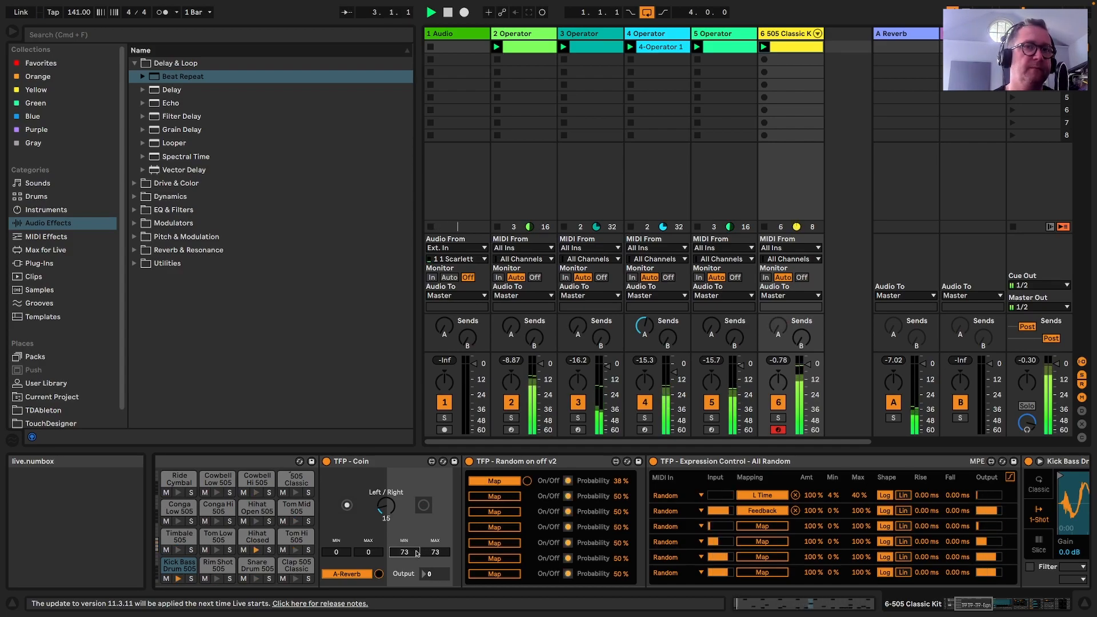
left_click_drag(859, 510, 859, 519)
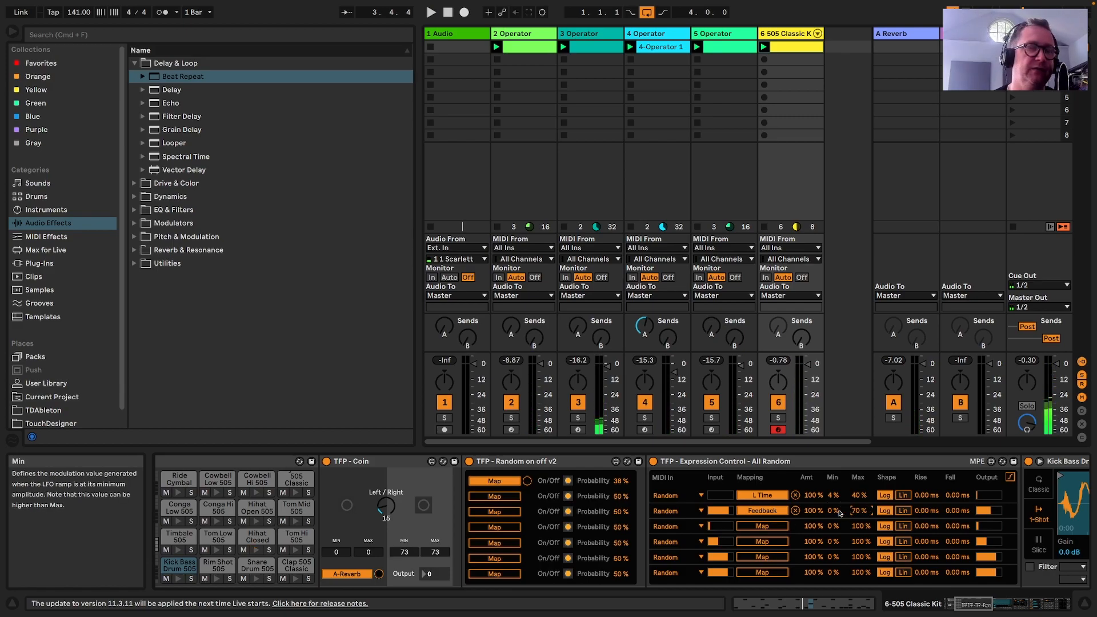
key("space")
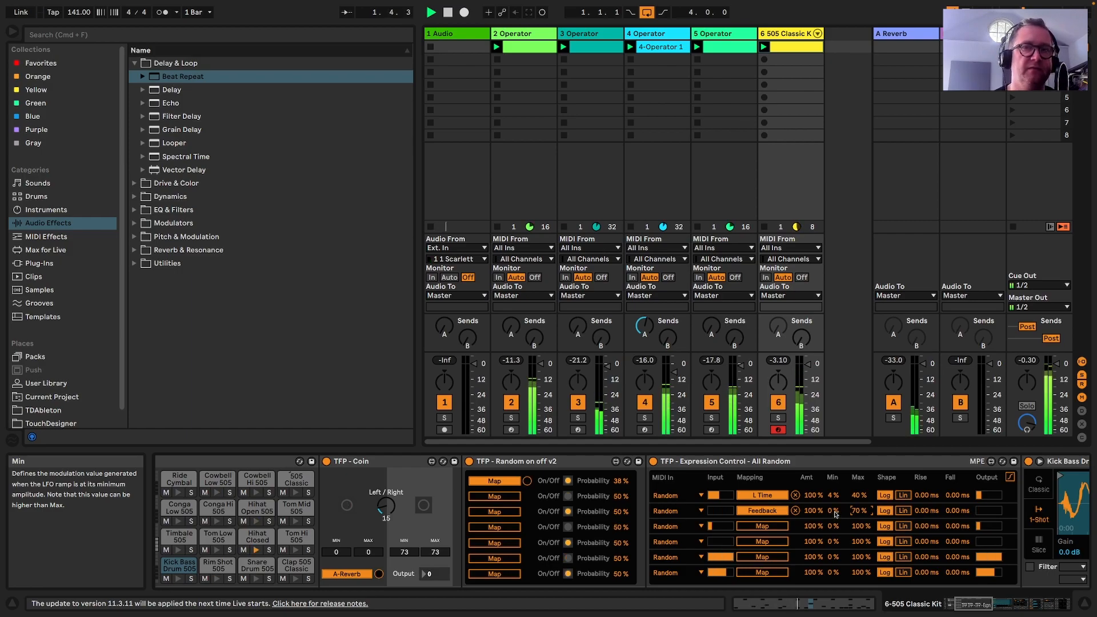
While playing the set, raise the 505 track's OTT Amount to 23% and lower its Beat Repeat Chance to 29.4%
left_click_drag(980, 603, 1058, 605)
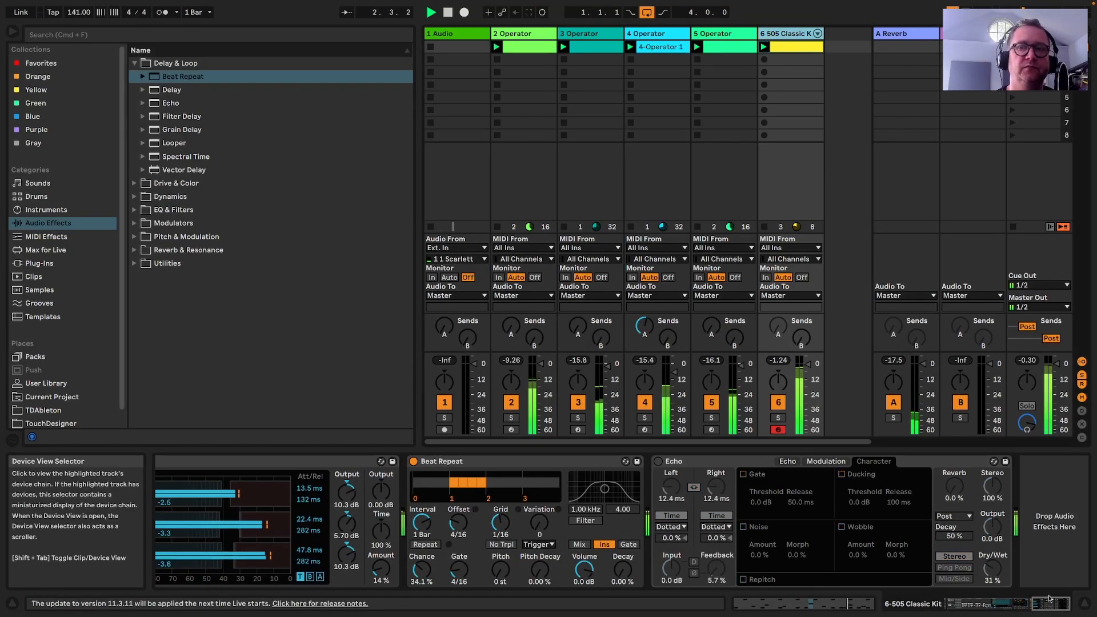
left_click_drag(1049, 602, 1038, 603)
left_click_drag(634, 569, 675, 573)
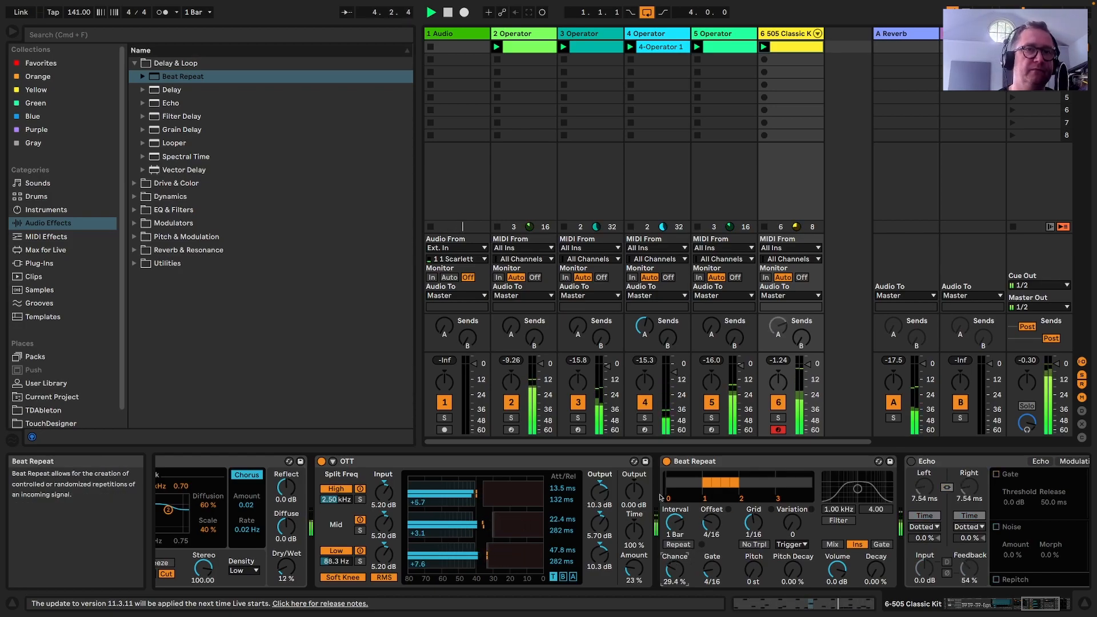
key("space")
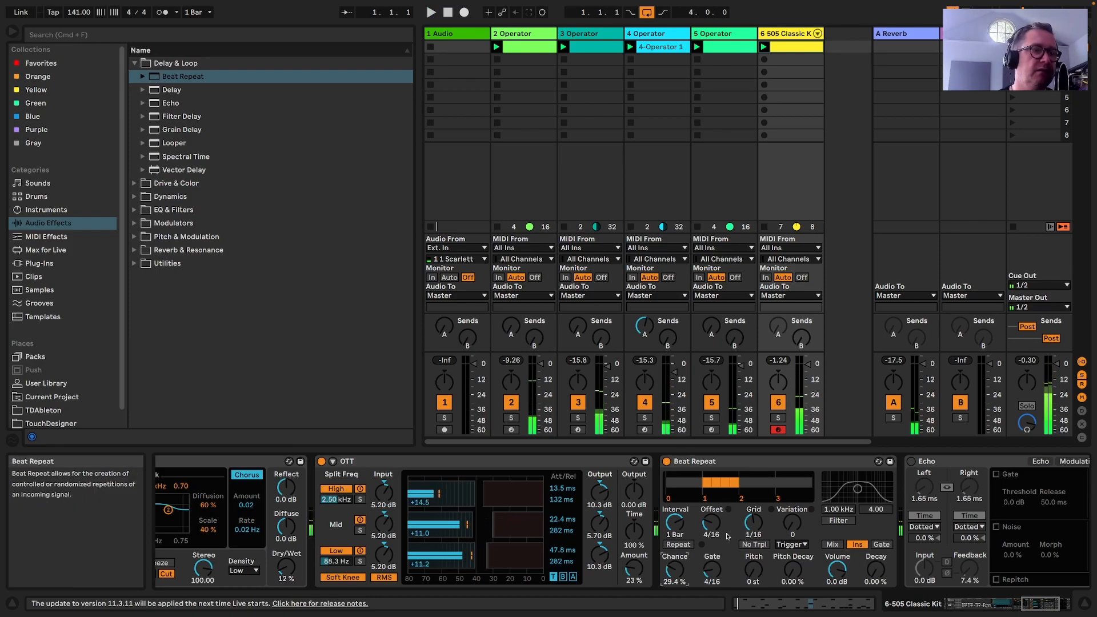